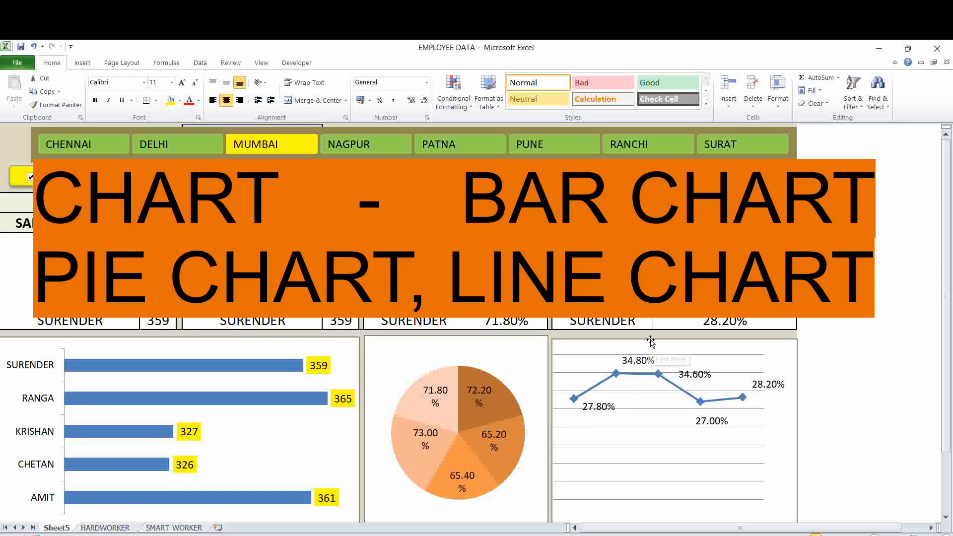
{"action": "left_click", "coordinate": [650, 342]}
{"action": "left_click_drag", "start_coordinate": [651, 343], "coordinate": [652, 343]}
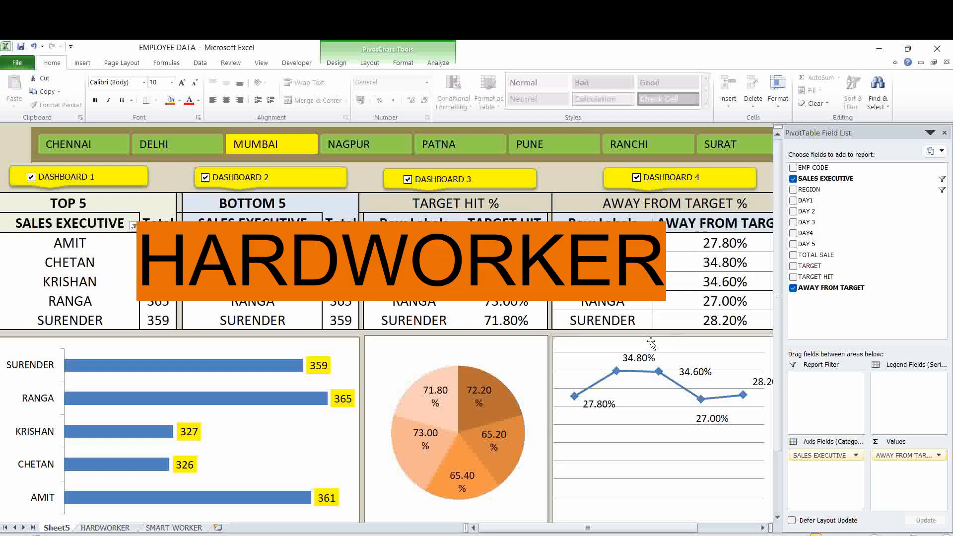
Fill the whole EMP CODE column on the HARDWORKER sheet with light orange.
{"action": "left_click", "coordinate": [122, 529]}
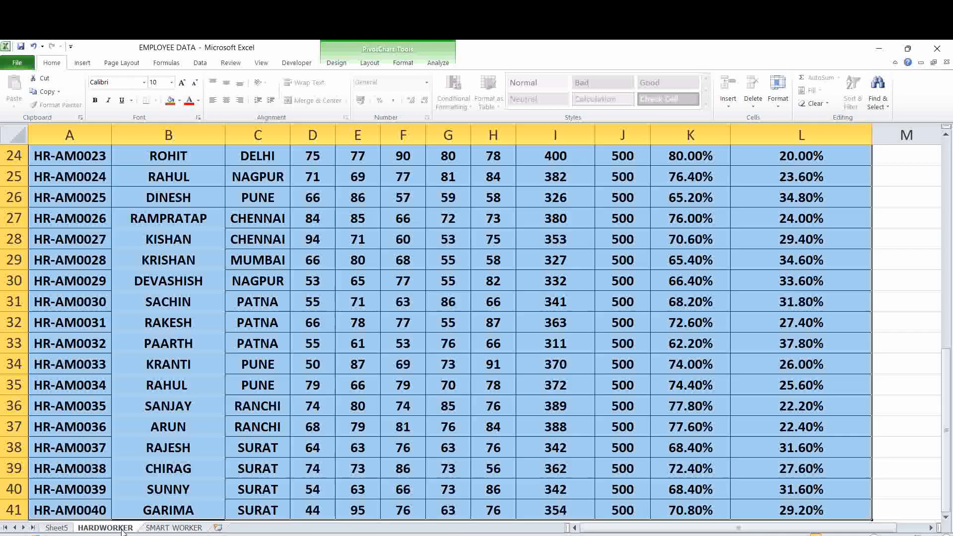
{"action": "scroll", "coordinate": [348, 342], "scroll_direction": "up", "scroll_amount": 8}
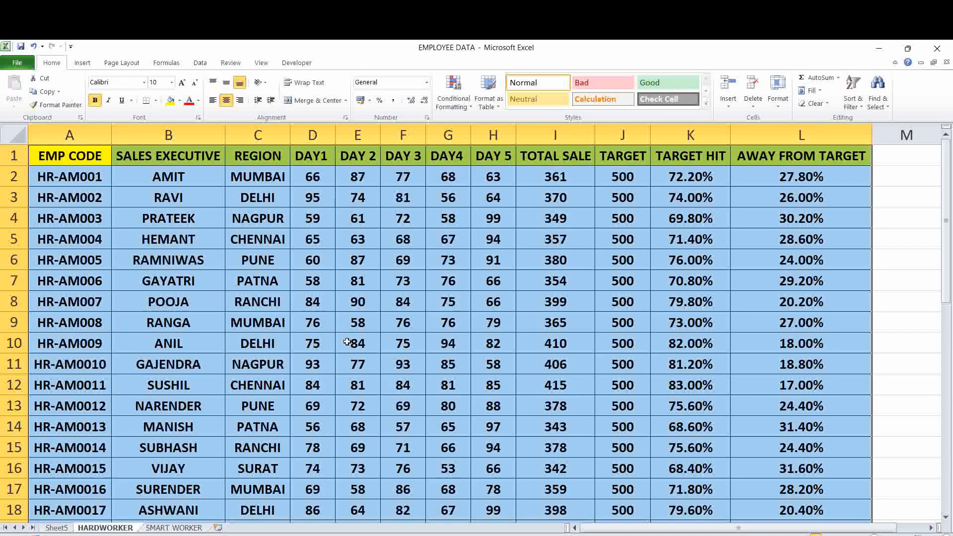
{"action": "left_click", "coordinate": [71, 135]}
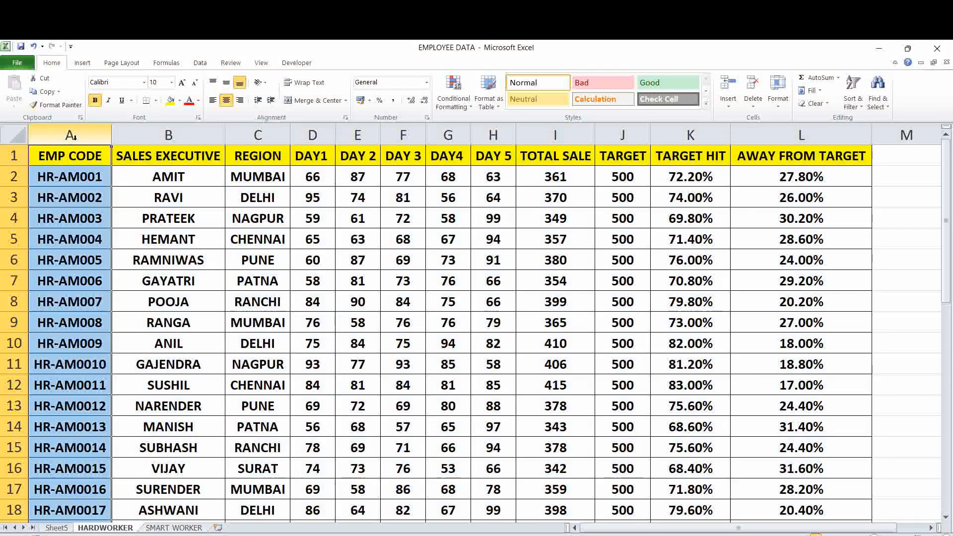
{"action": "left_click", "coordinate": [179, 100]}
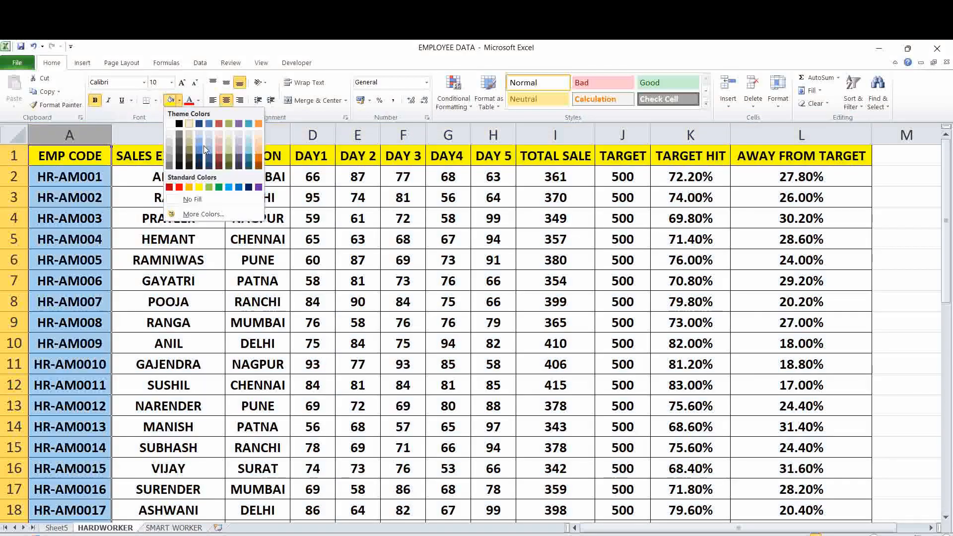
{"action": "left_click", "coordinate": [257, 156]}
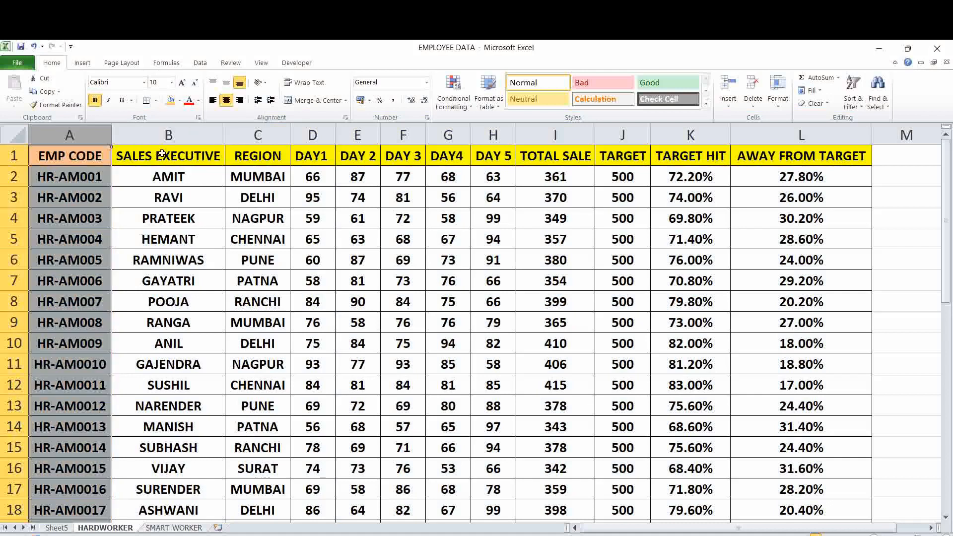
Fill the SALES EXECUTIVE and REGION columns with the same light orange.
{"action": "left_click", "coordinate": [194, 155]}
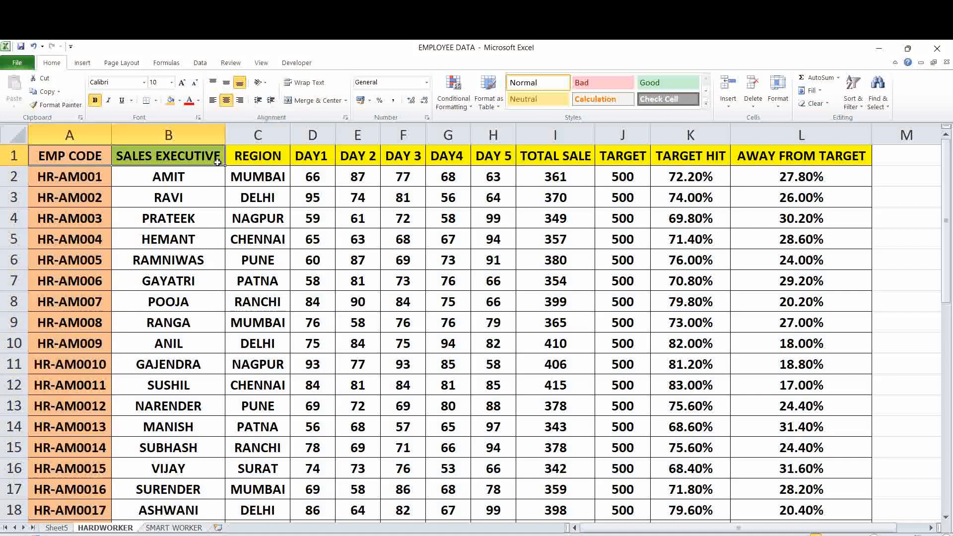
{"action": "left_click", "coordinate": [216, 133]}
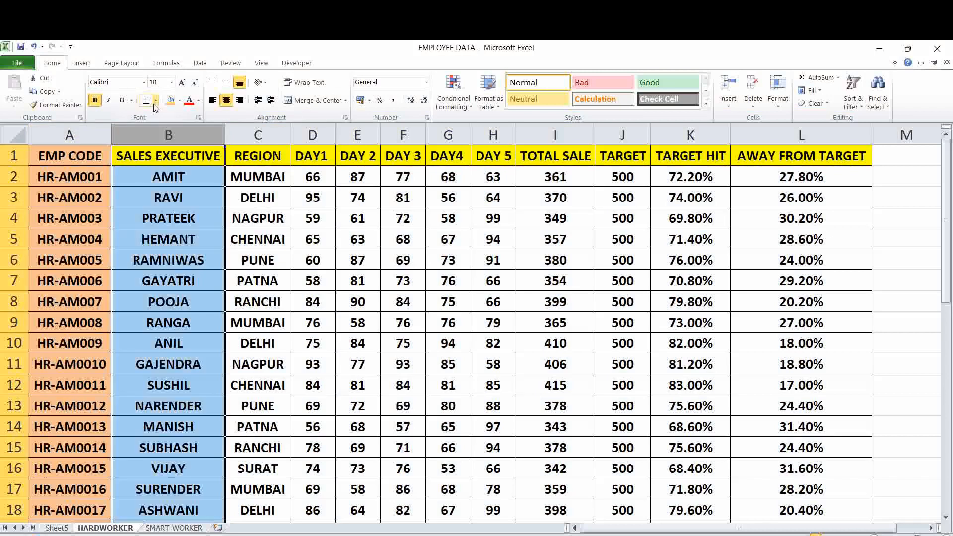
{"action": "left_click", "coordinate": [170, 100]}
{"action": "left_click", "coordinate": [259, 136]}
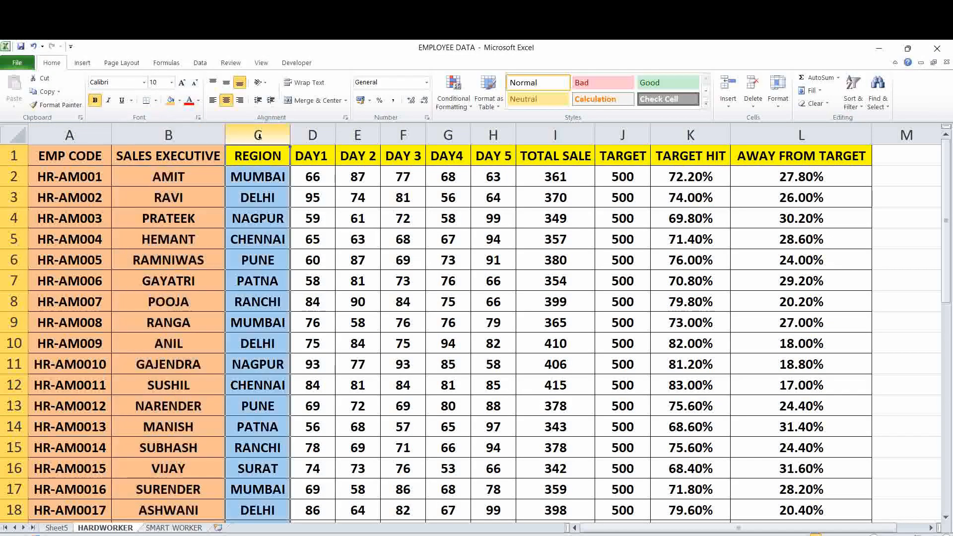
{"action": "left_click", "coordinate": [168, 102]}
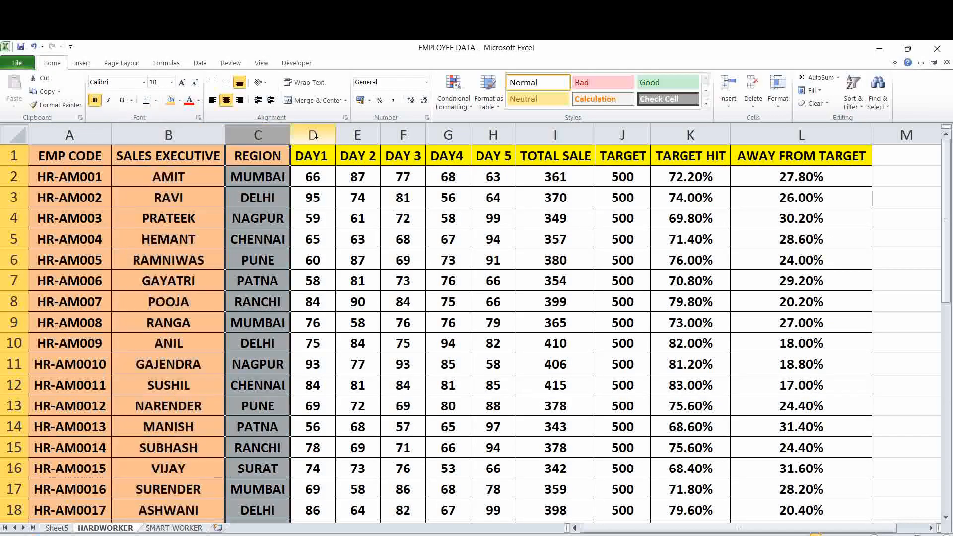
Apply the light orange fill to the DAY1 through DAY 5 columns and the TOTAL SALE column.
{"action": "left_click_drag", "start_coordinate": [316, 136], "coordinate": [495, 135]}
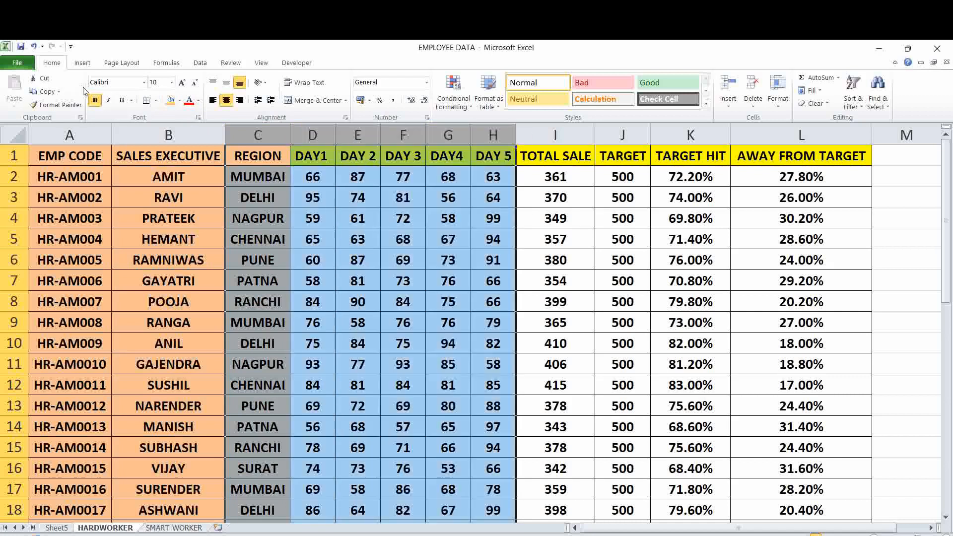
{"action": "left_click", "coordinate": [170, 100]}
{"action": "left_click", "coordinate": [571, 137]}
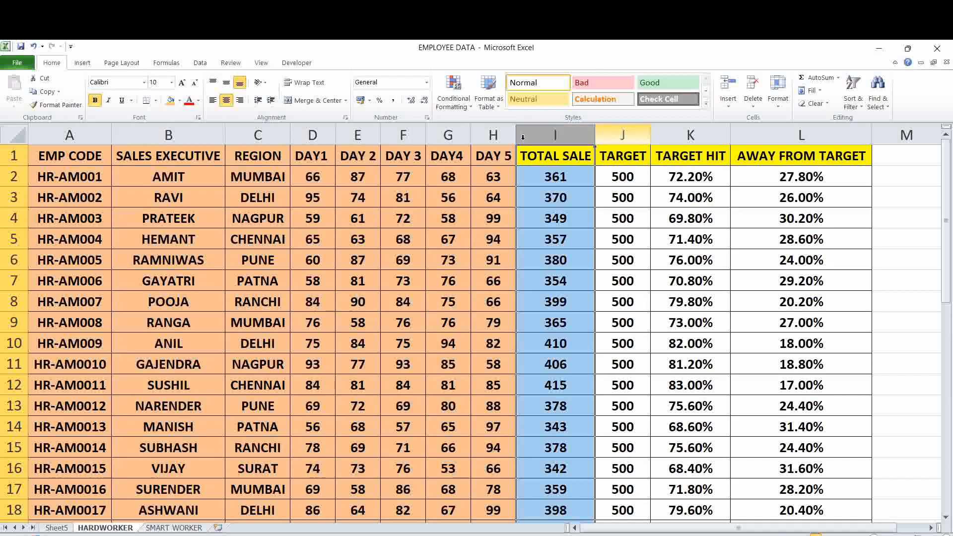
{"action": "left_click", "coordinate": [170, 100]}
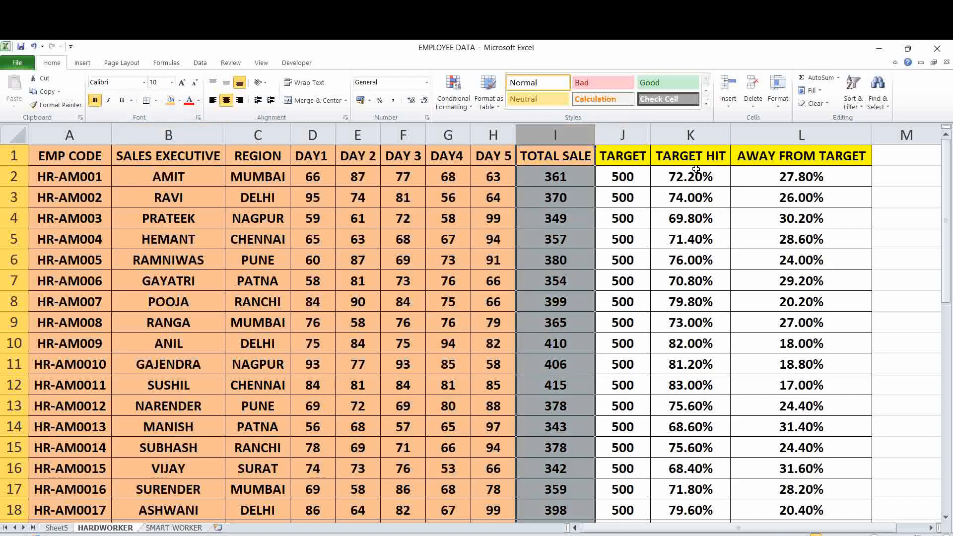
Apply the light orange fill to the TARGET, TARGET HIT and AWAY FROM TARGET columns.
{"action": "left_click_drag", "start_coordinate": [690, 135], "coordinate": [623, 135]}
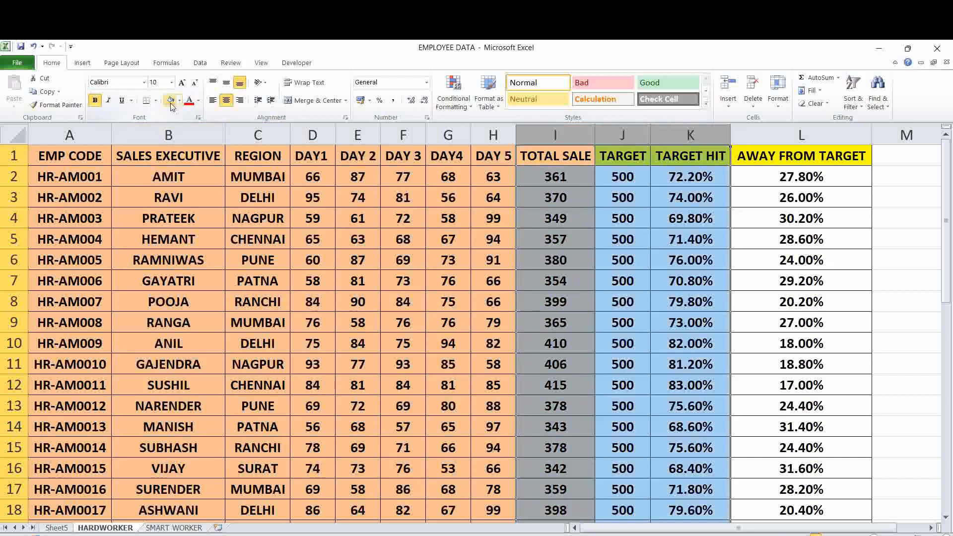
{"action": "left_click", "coordinate": [828, 139], "text": "ctrl"}
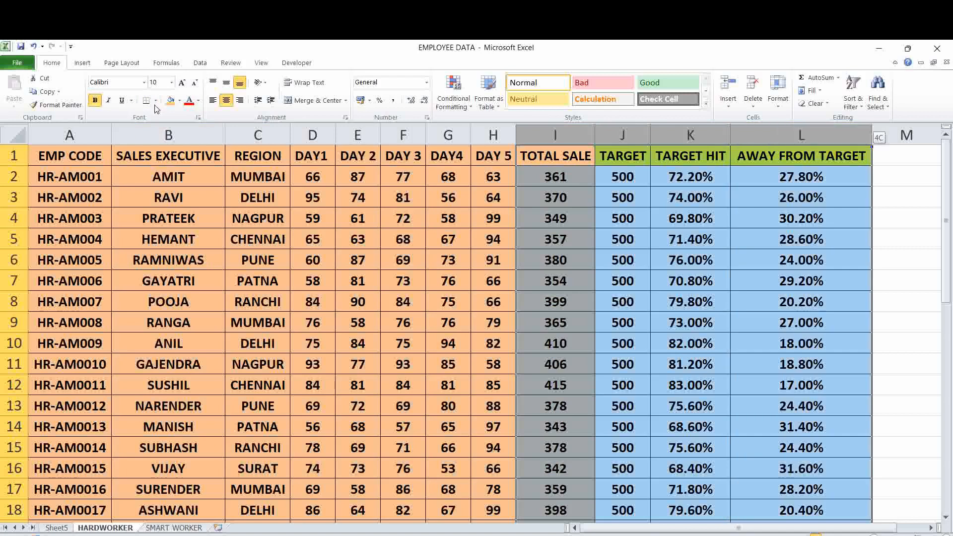
{"action": "left_click", "coordinate": [170, 102]}
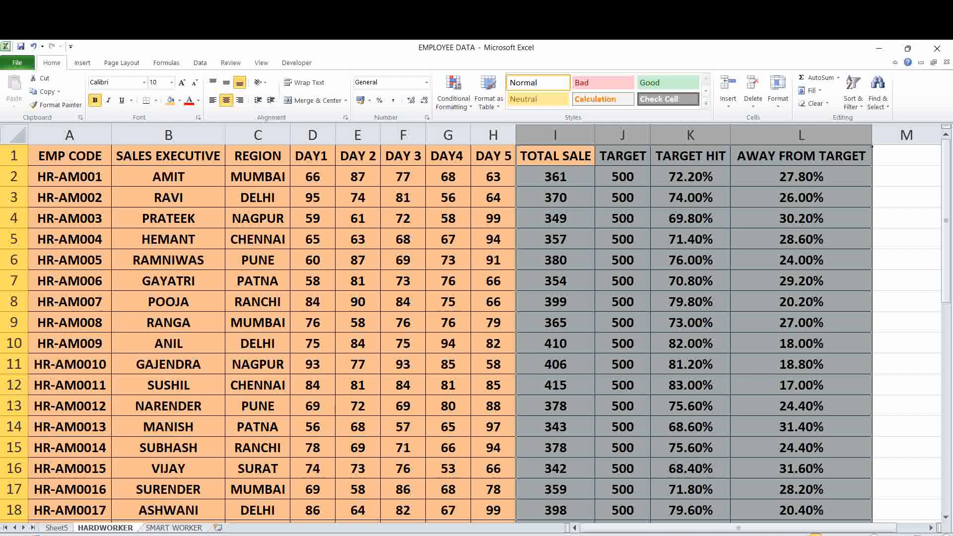
Review the pivot tables and charts of the Sheet5 dashboard and return to the HARDWORKER sheet.
{"action": "left_click", "coordinate": [63, 529]}
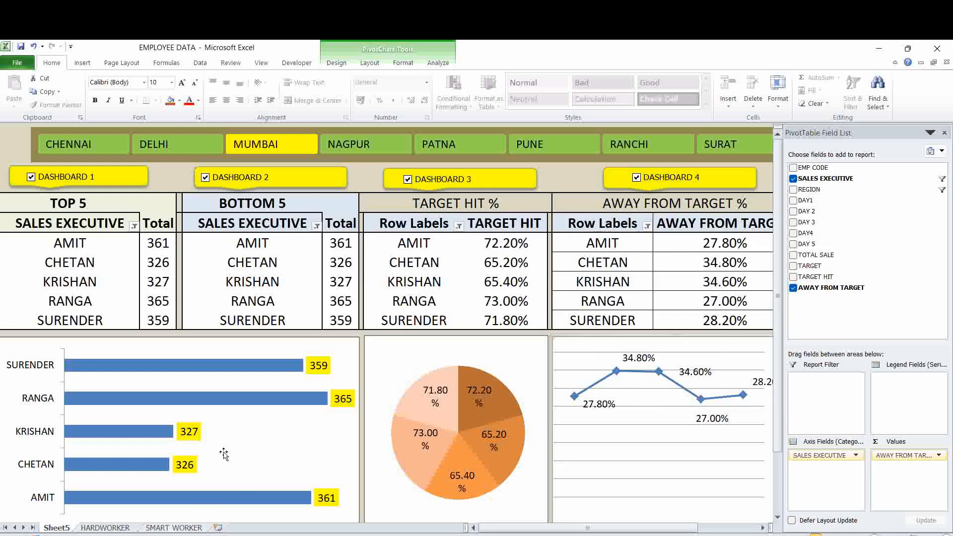
{"action": "mouse_move", "coordinate": [262, 400]}
{"action": "left_click", "coordinate": [118, 530]}
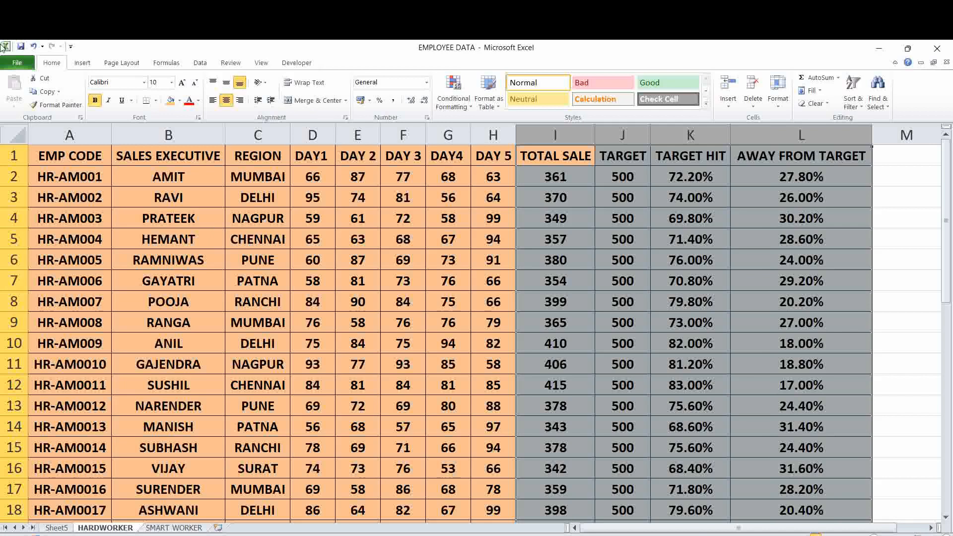
Copy the complete employee table from the HARDWORKER sheet, including its header row.
{"action": "left_click", "coordinate": [83, 158]}
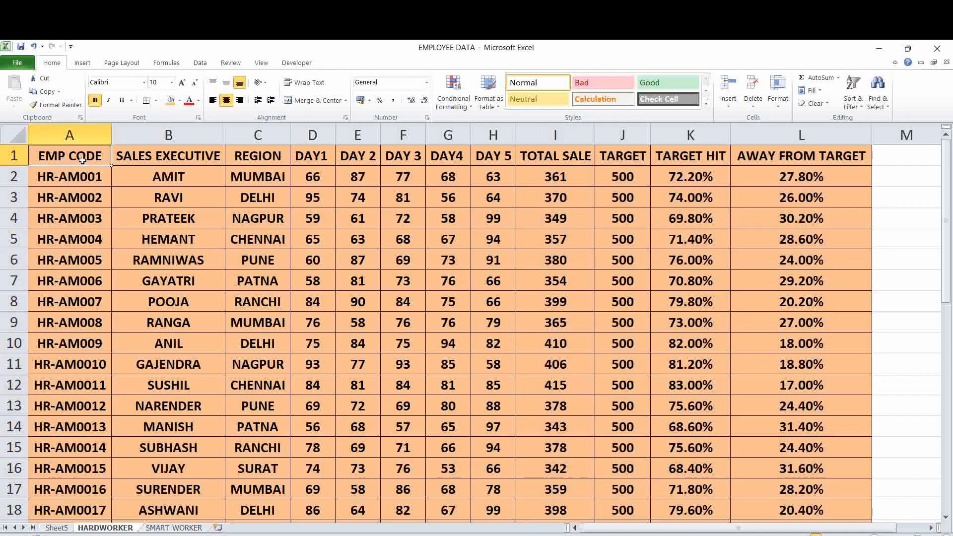
{"action": "key", "text": "ctrl+shift+Right"}
{"action": "key", "text": "ctrl+shift+Down"}
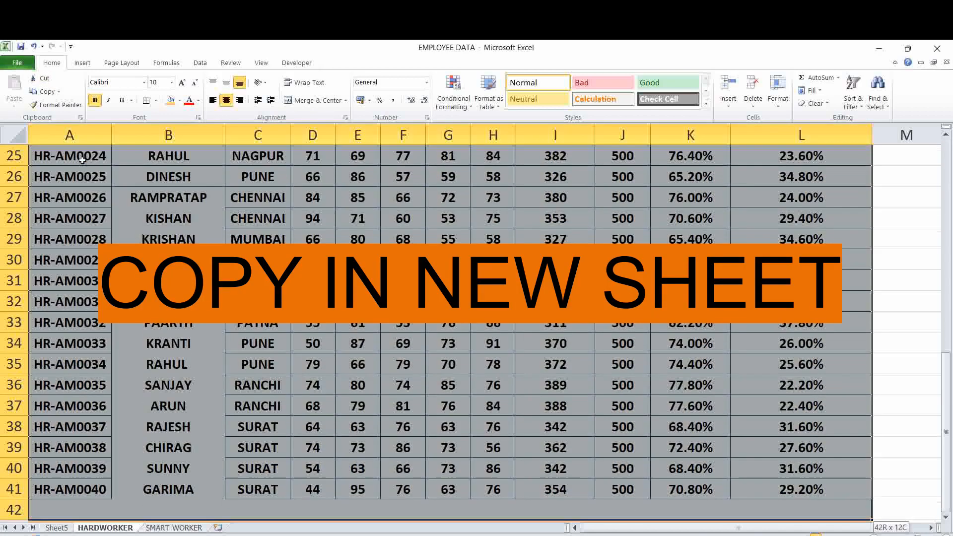
{"action": "key", "text": "ctrl+c"}
Switch to the Book1 workbook and paste the copied employee table at cell A1 of Sheet1.
{"action": "key", "text": "alt+Tab"}
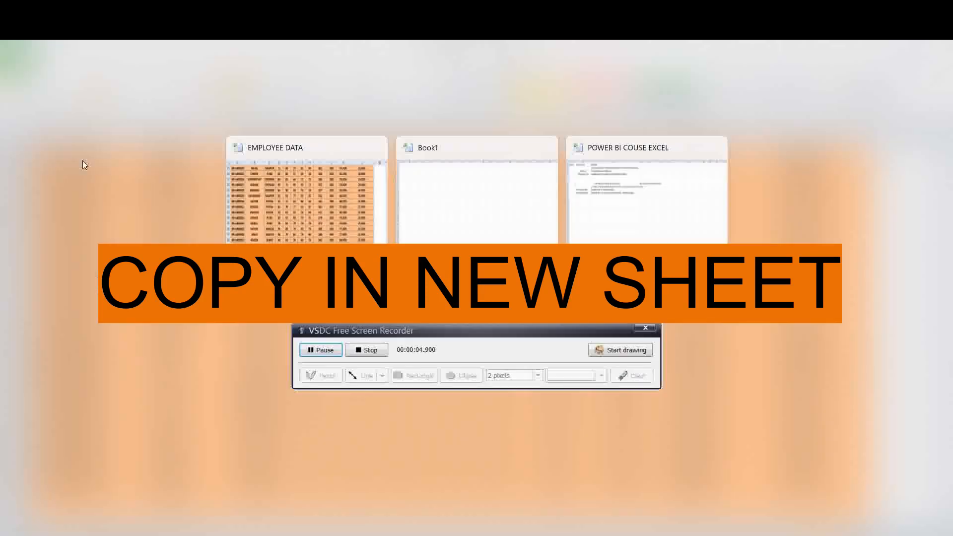
{"action": "left_click", "coordinate": [453, 204]}
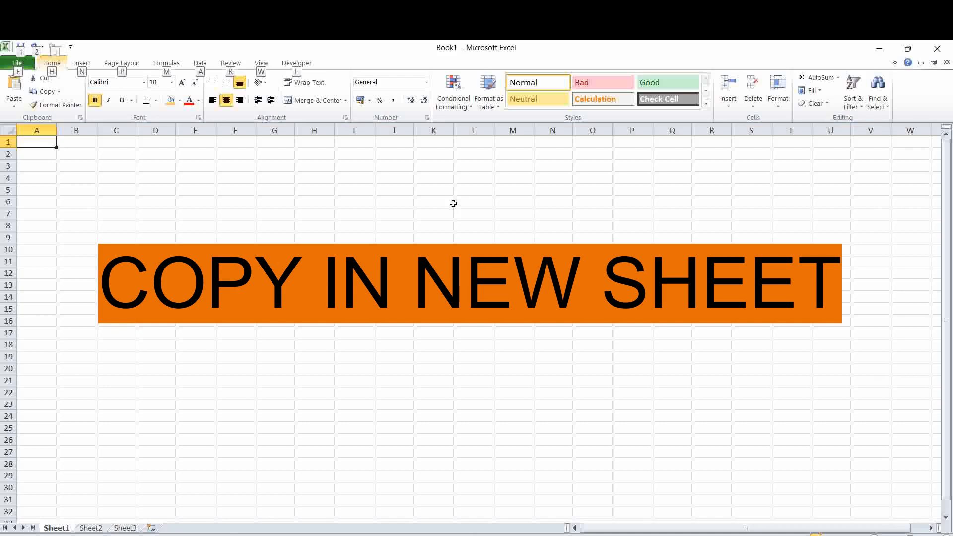
{"action": "key", "text": "alt+Tab"}
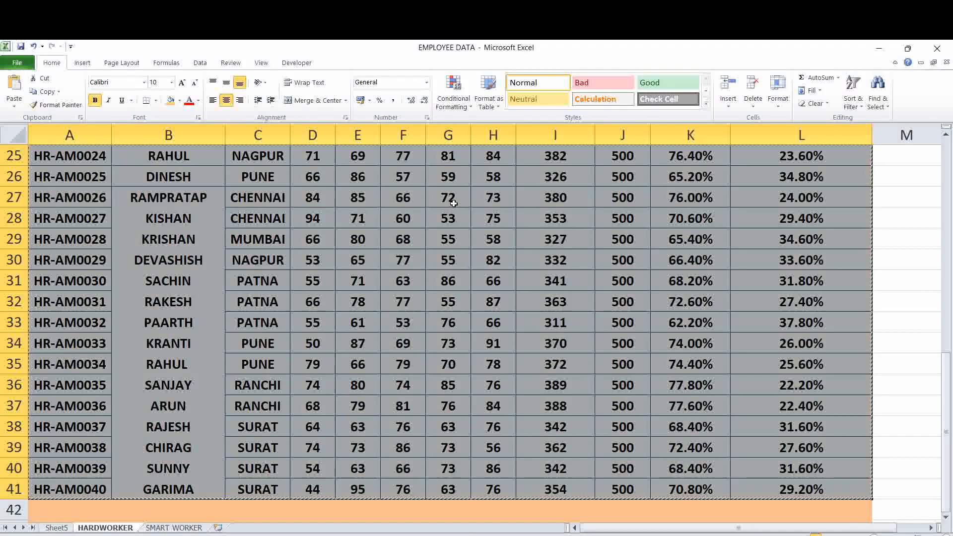
{"action": "key", "text": "alt+Tab"}
{"action": "left_click", "coordinate": [455, 206]}
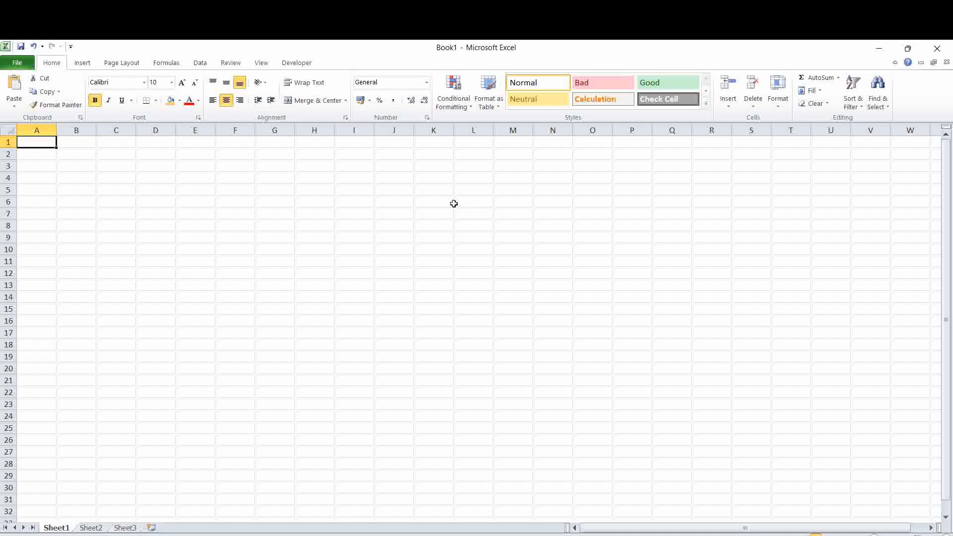
{"action": "key", "text": "ctrl+v"}
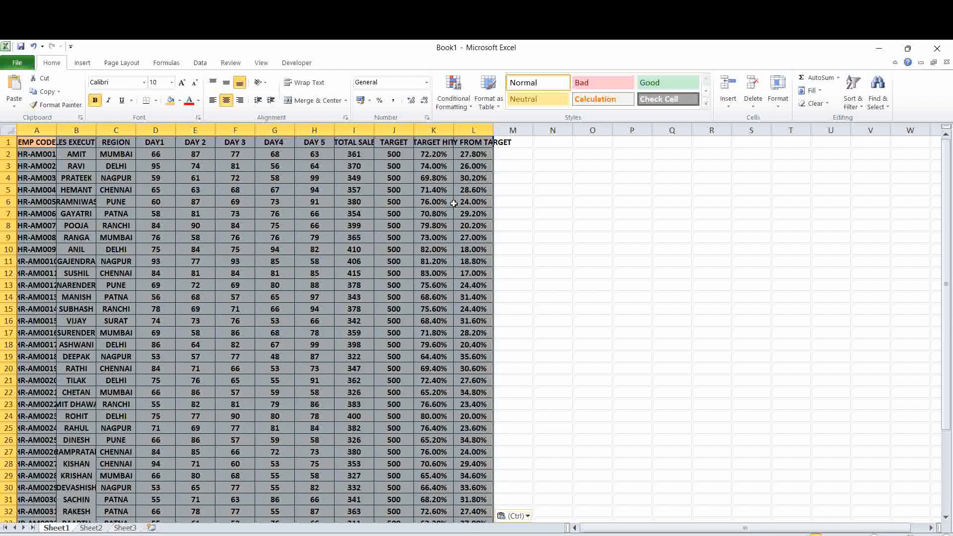
Increase the pasted table's font size to 20 and autofit all column widths to their contents.
{"action": "left_click", "coordinate": [182, 82]}
{"action": "left_click", "coordinate": [181, 82]}
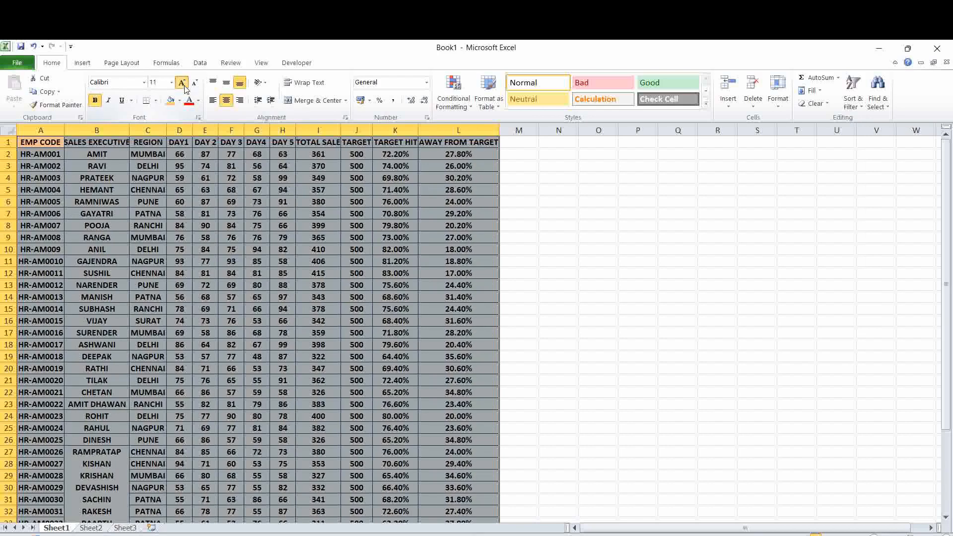
{"action": "left_click", "coordinate": [182, 82]}
{"action": "left_click", "coordinate": [182, 82]}
{"action": "left_click", "coordinate": [9, 130]}
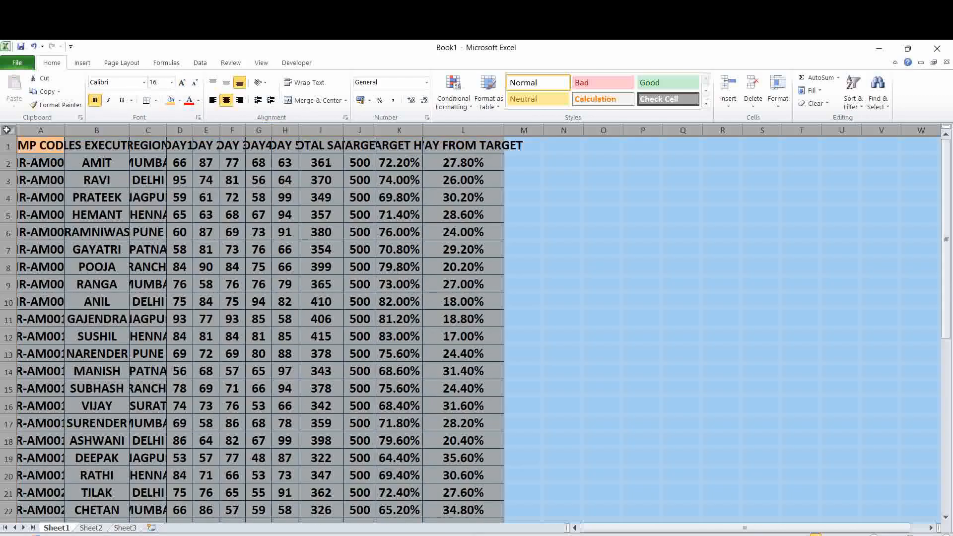
{"action": "double_click", "coordinate": [69, 131]}
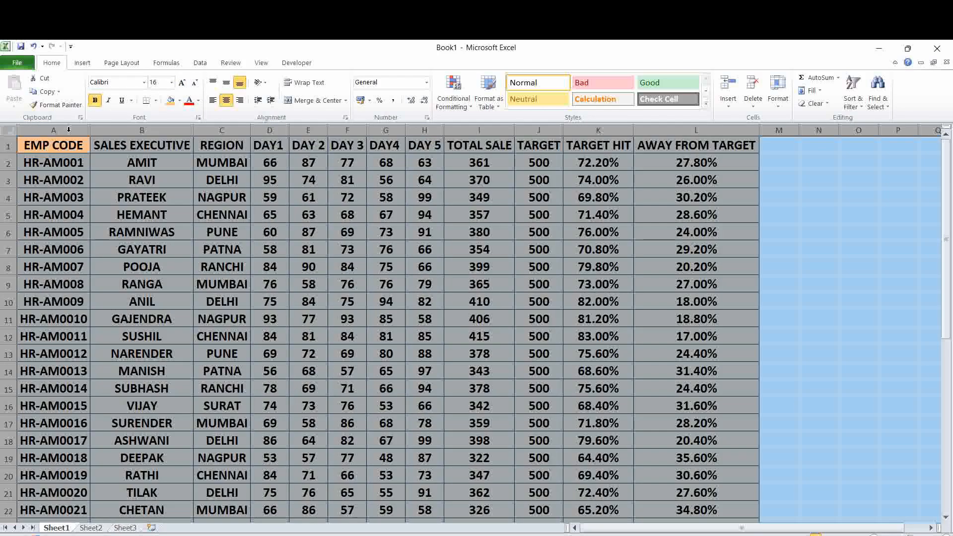
{"action": "left_click", "coordinate": [181, 85]}
{"action": "left_click", "coordinate": [181, 85]}
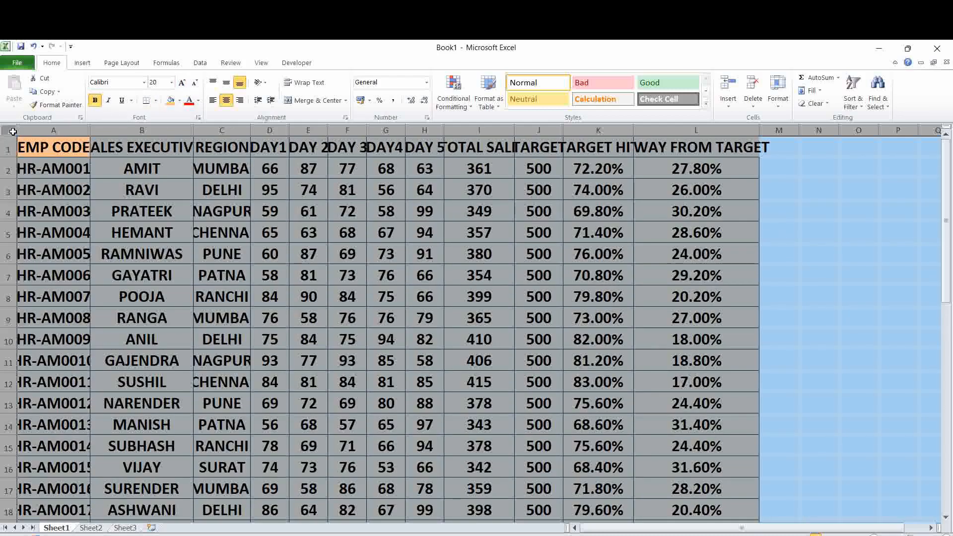
{"action": "double_click", "coordinate": [88, 135]}
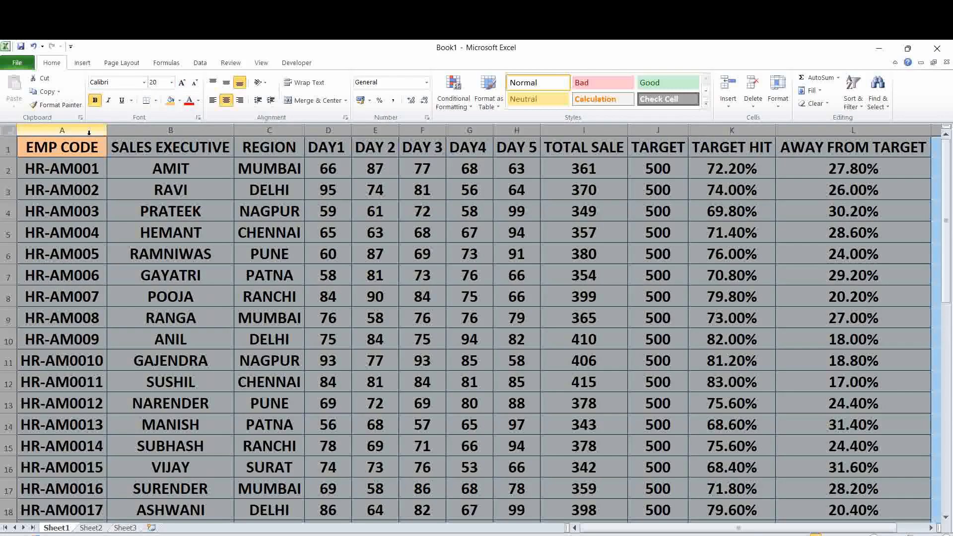
Fill the table's header row, from EMP CODE to AWAY FROM TARGET, with yellow.
{"action": "left_click", "coordinate": [162, 160]}
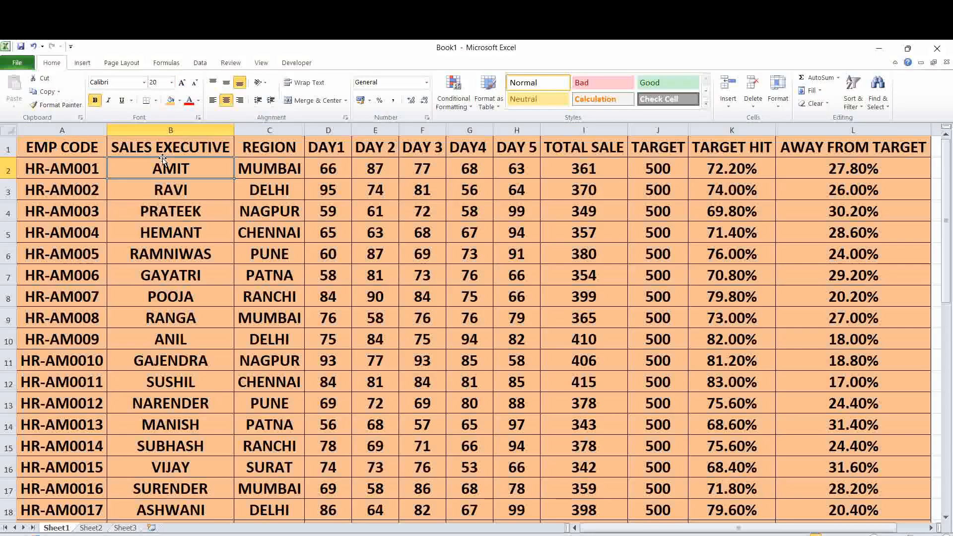
{"action": "left_click_drag", "start_coordinate": [270, 169], "coordinate": [304, 520]}
{"action": "key", "text": "ctrl+Home"}
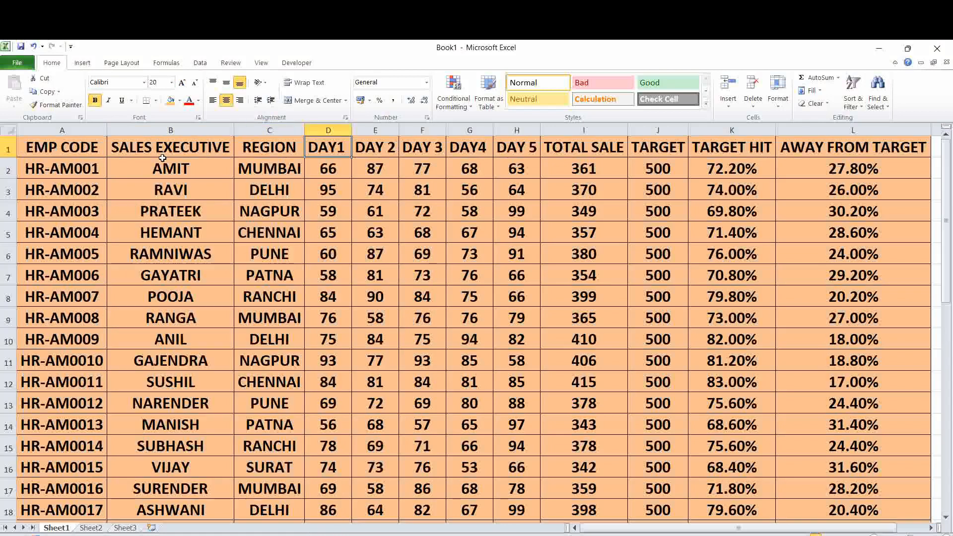
{"action": "key", "text": "ctrl+shift+Right"}
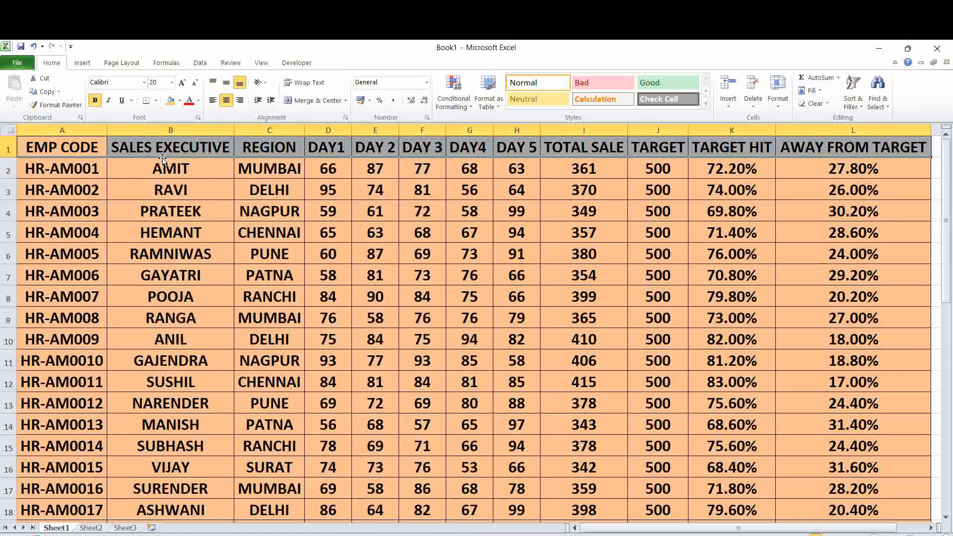
{"action": "left_click", "coordinate": [179, 101]}
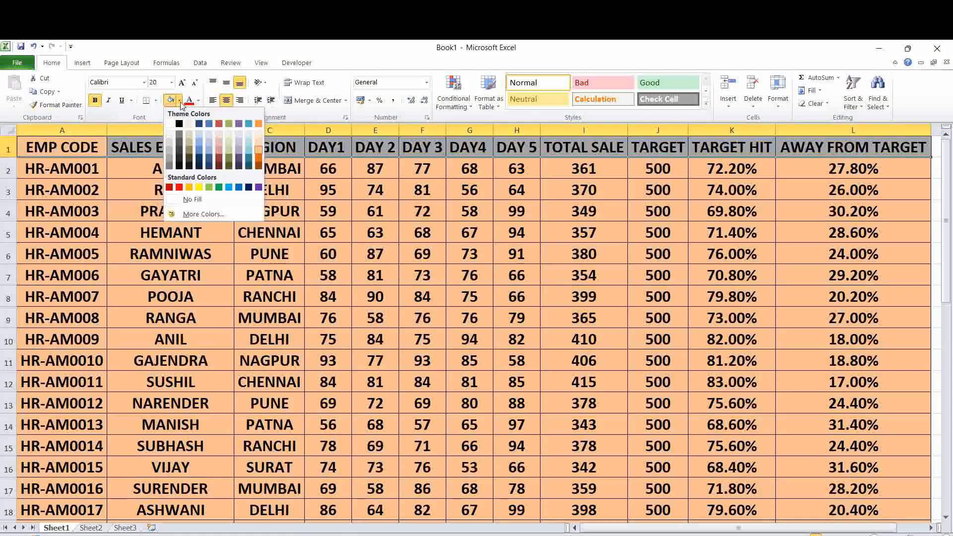
{"action": "left_click", "coordinate": [198, 188]}
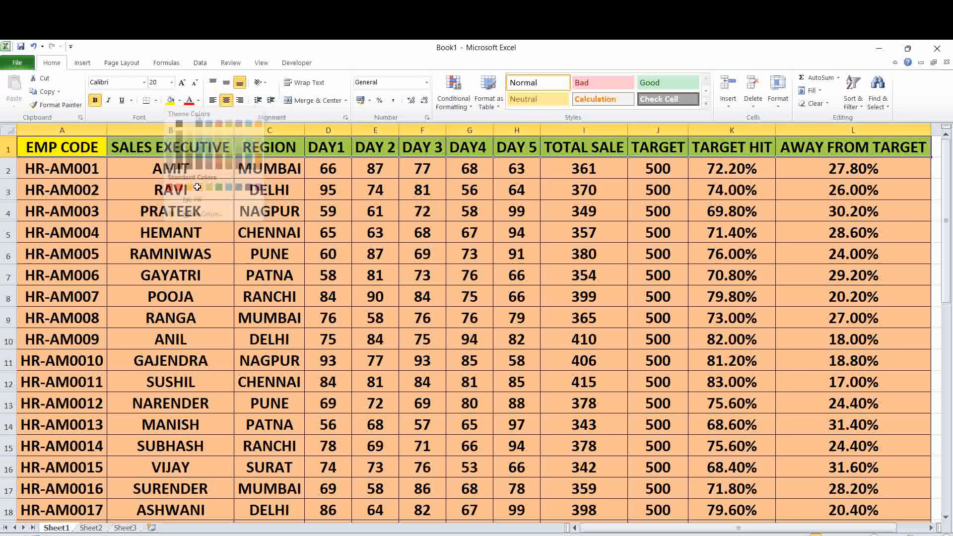
Freeze panes at cell B2 to lock the header row and the EMP CODE column while scrolling.
{"action": "left_click", "coordinate": [141, 168]}
{"action": "key", "text": "alt+w"}
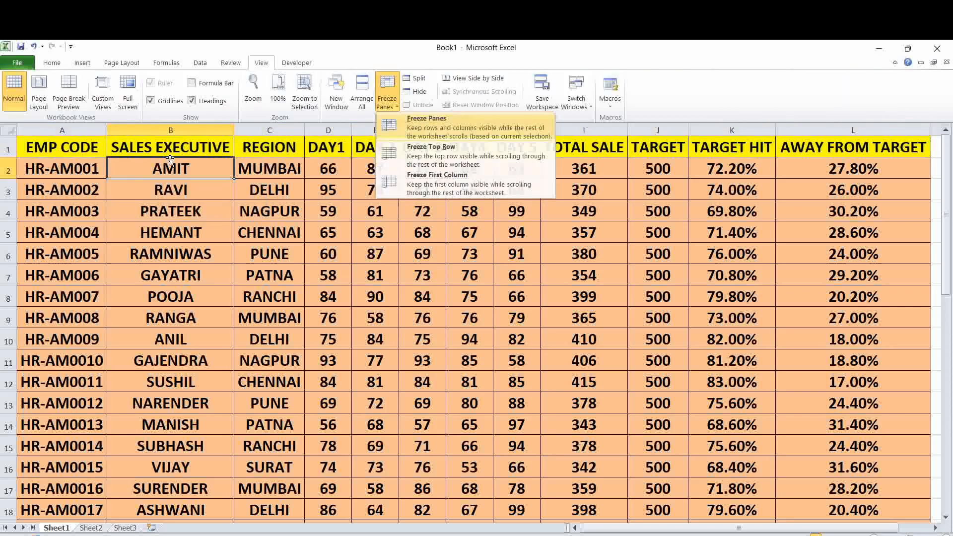
{"action": "left_click", "coordinate": [197, 140]}
{"action": "key", "text": "Left"}
{"action": "scroll", "coordinate": [197, 140], "scroll_direction": "down", "scroll_amount": 8}
Select the whole employee table and apply all borders to its cells.
{"action": "left_click", "coordinate": [198, 140]}
{"action": "key", "text": "Left"}
{"action": "key", "text": "ctrl+a"}
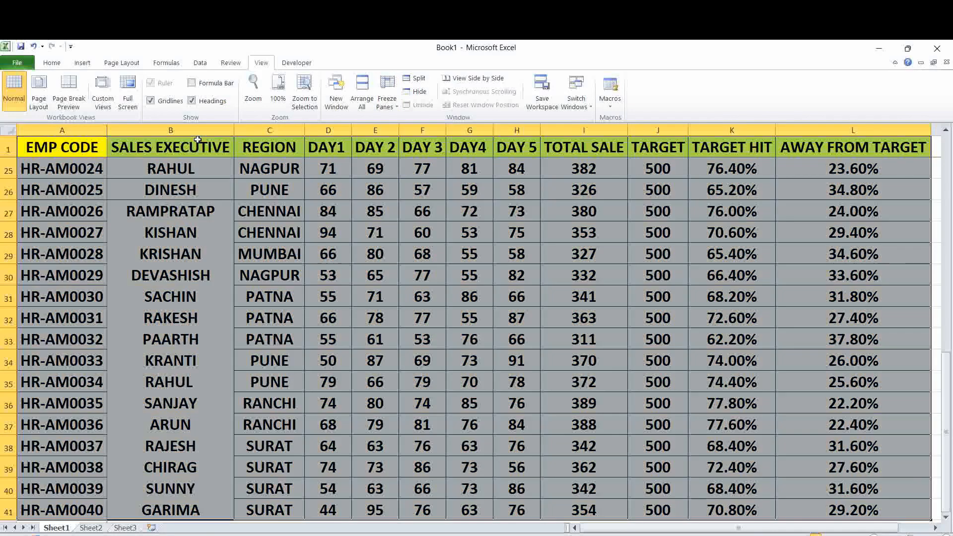
{"action": "key", "text": "alt+h"}
{"action": "key", "text": "b"}
{"action": "key", "text": "a"}
{"action": "key", "text": "Right"}
{"action": "key", "text": "Right"}
{"action": "key", "text": "Right"}
{"action": "key", "text": "Right"}
{"action": "key", "text": "Right"}
{"action": "key", "text": "Right"}
{"action": "key", "text": "Right"}
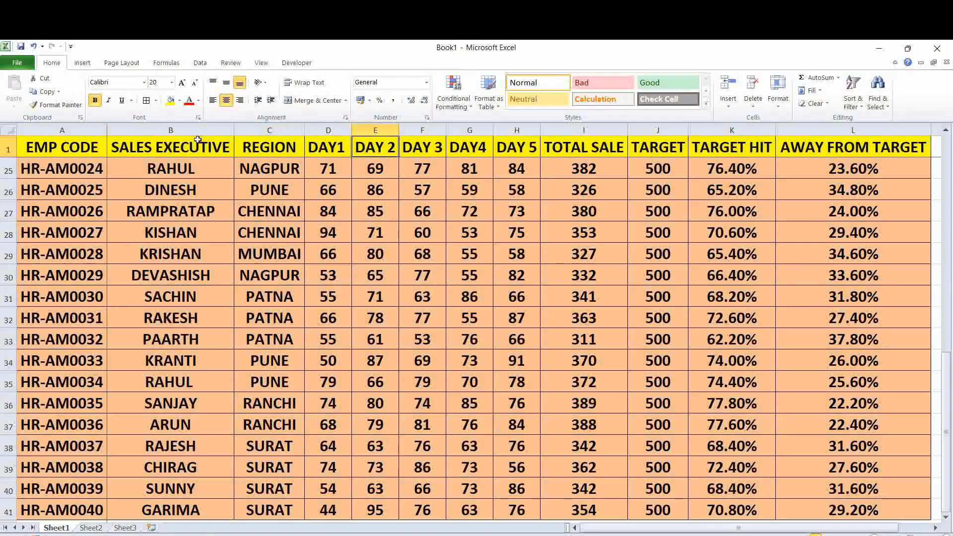
{"action": "key", "text": "Home"}
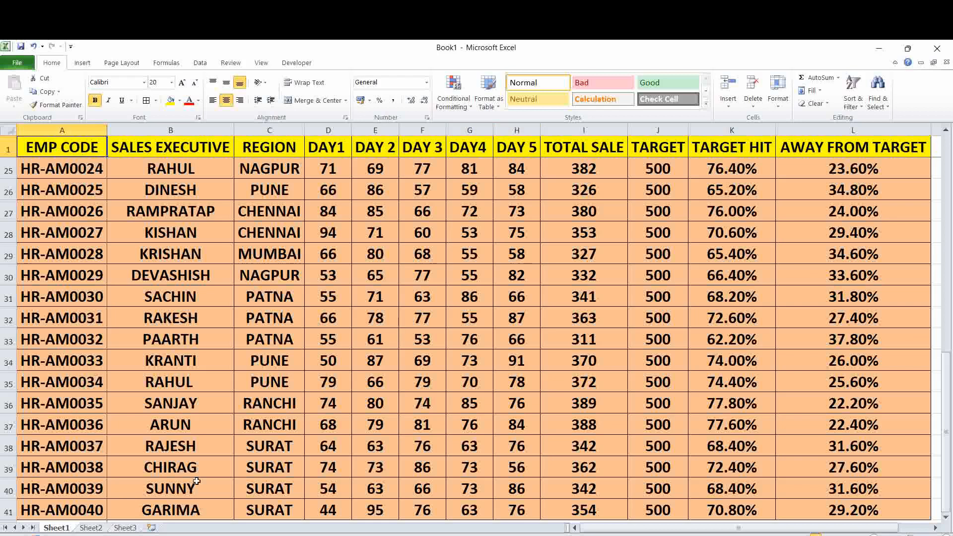
Rename Sheet1 as HARDWORKER.
{"action": "right_click", "coordinate": [57, 528]}
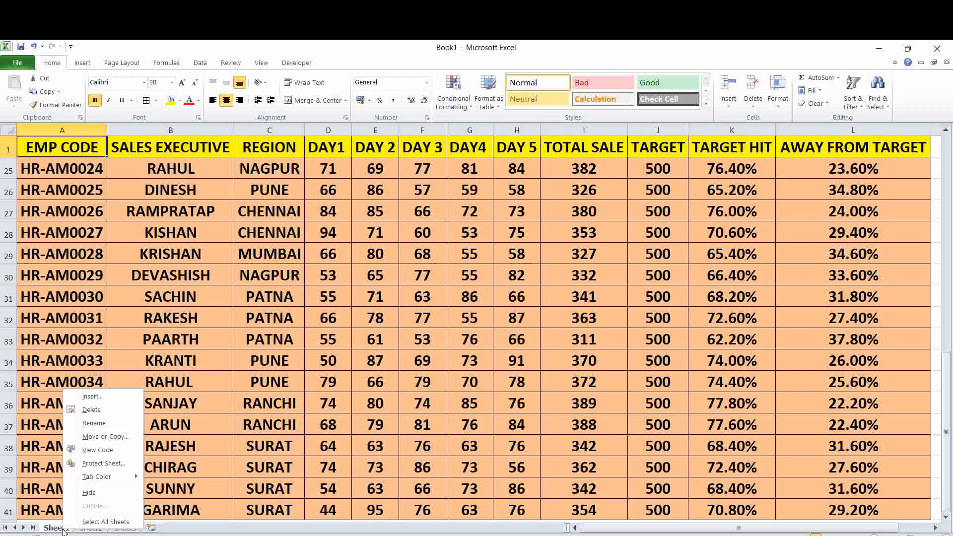
{"action": "left_click", "coordinate": [98, 424]}
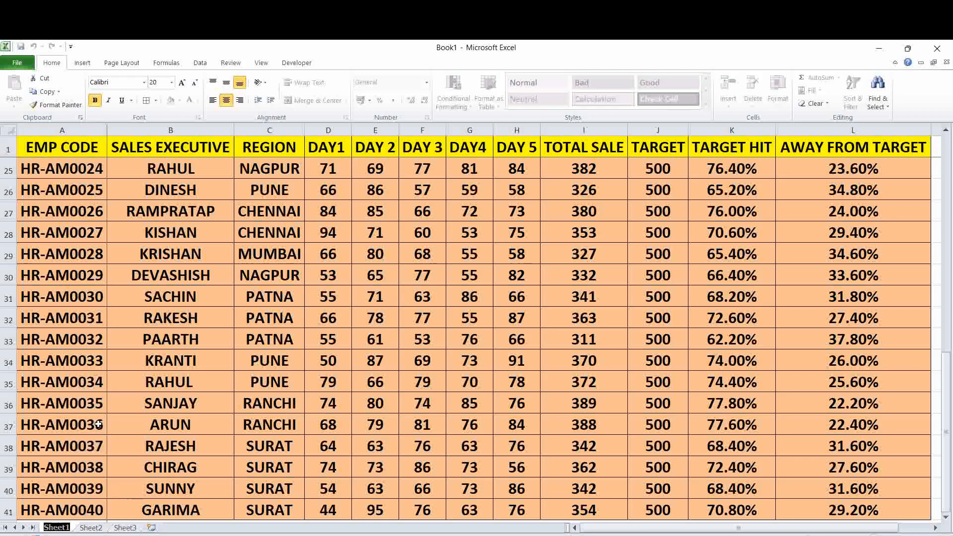
{"action": "type", "text": "hard"}
{"action": "key", "text": "BackSpace"}
{"action": "key", "text": "BackSpace"}
{"action": "key", "text": "BackSpace"}
{"action": "key", "text": "BackSpace"}
{"action": "type", "text": "HAR"}
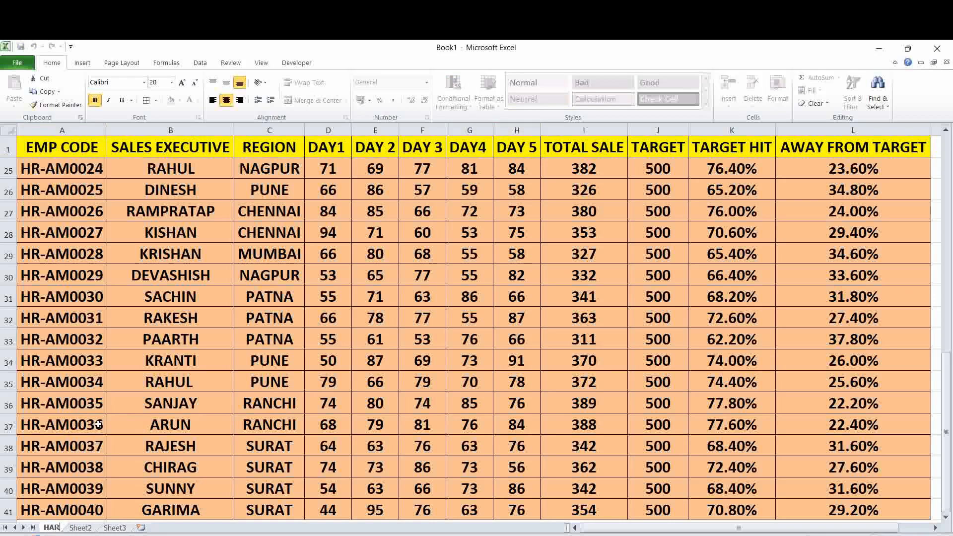
{"action": "type", "text": "DWORKER"}
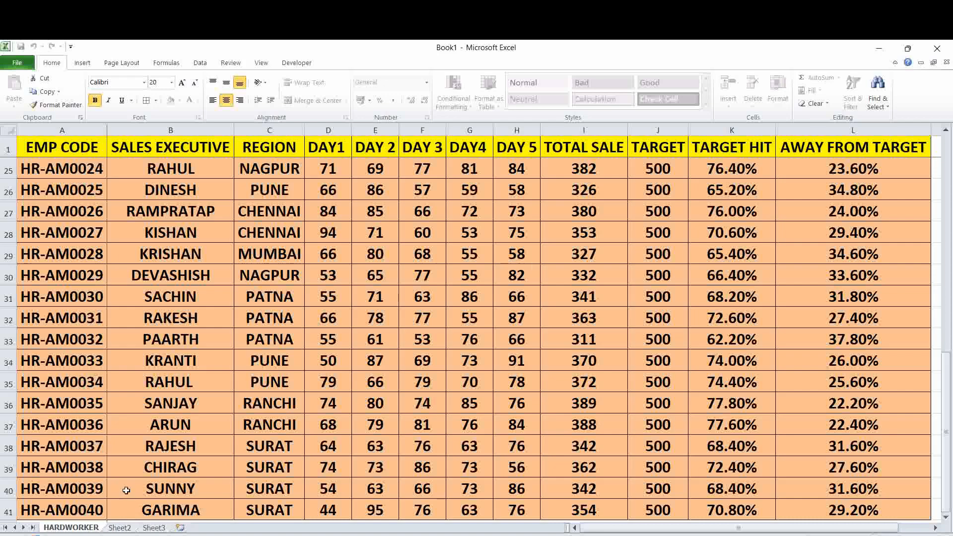
Rename Sheet2 as SMARTWORKER.
{"action": "right_click", "coordinate": [119, 530]}
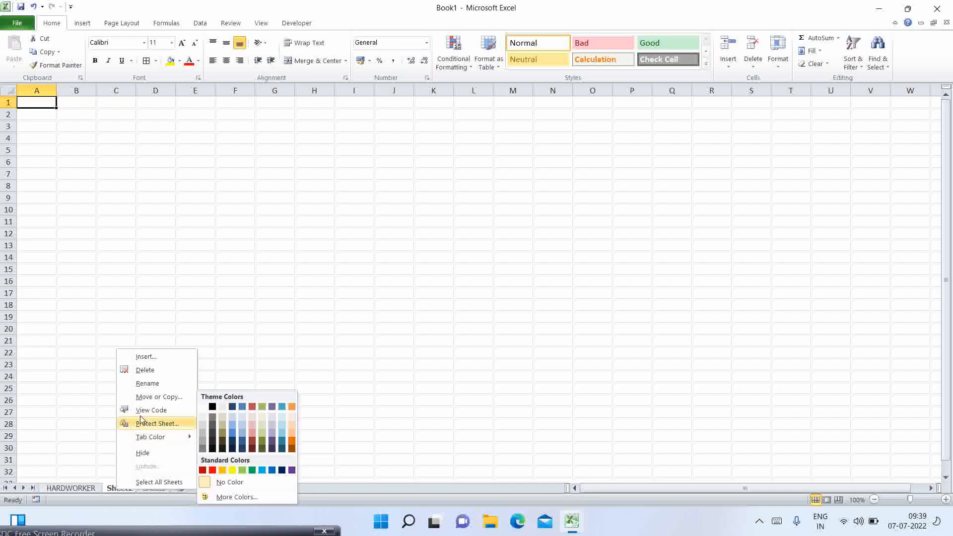
{"action": "left_click", "coordinate": [154, 418]}
{"action": "type", "text": "SMARTWORKER"}
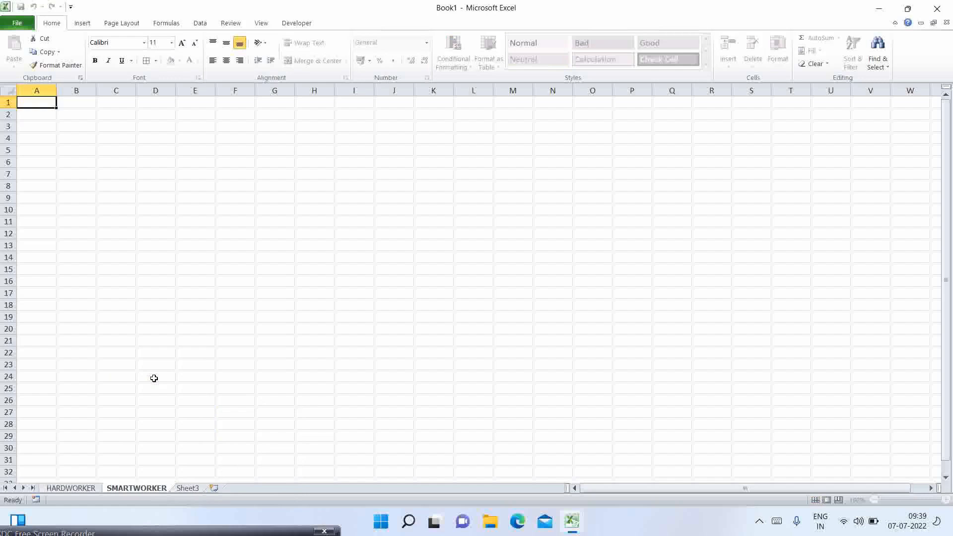
{"action": "key", "text": "Return"}
Copy the complete table from the HARDWORKER sheet into SMARTWORKER at cell A1, keeping the source column widths.
{"action": "key", "text": "ctrl+Page_Up"}
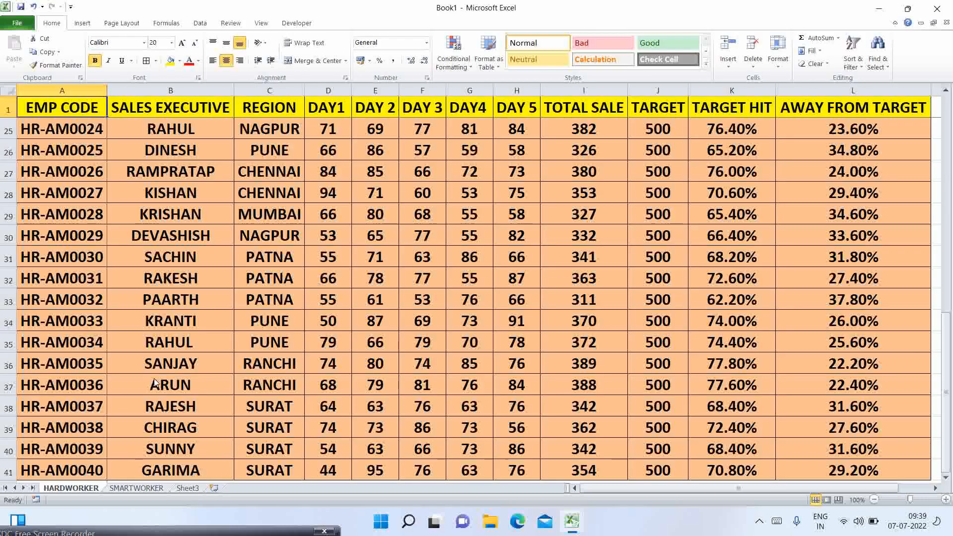
{"action": "key", "text": "ctrl+a"}
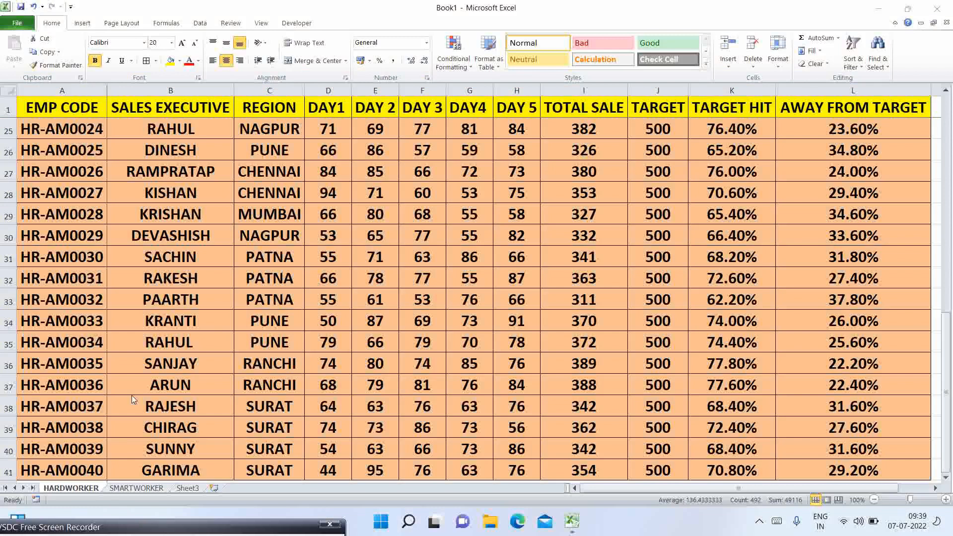
{"action": "left_click", "coordinate": [86, 249]}
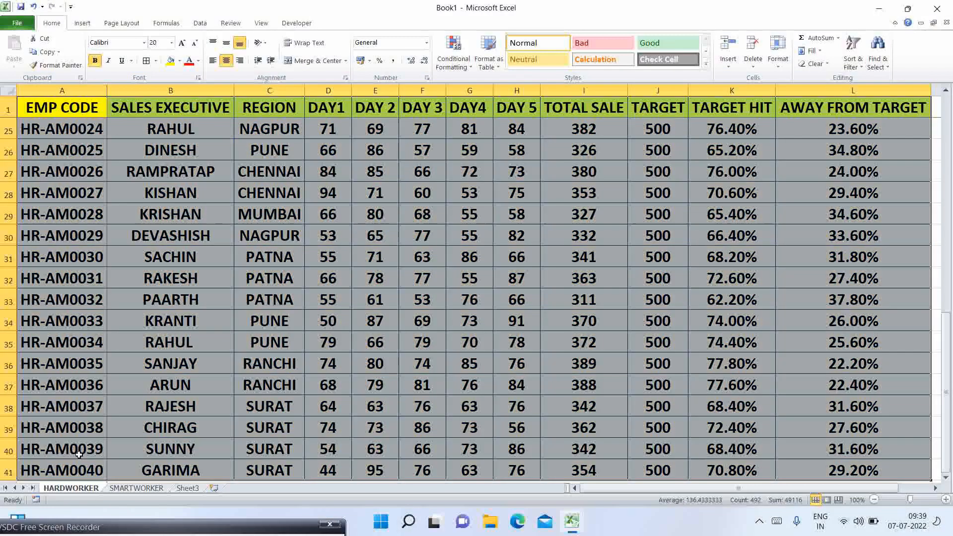
{"action": "left_click", "coordinate": [135, 490]}
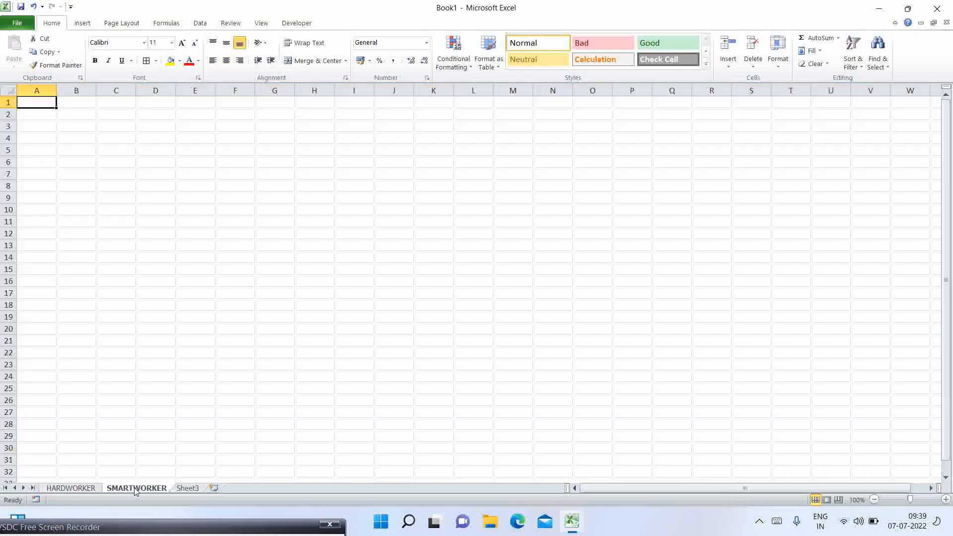
{"action": "left_click", "coordinate": [87, 490]}
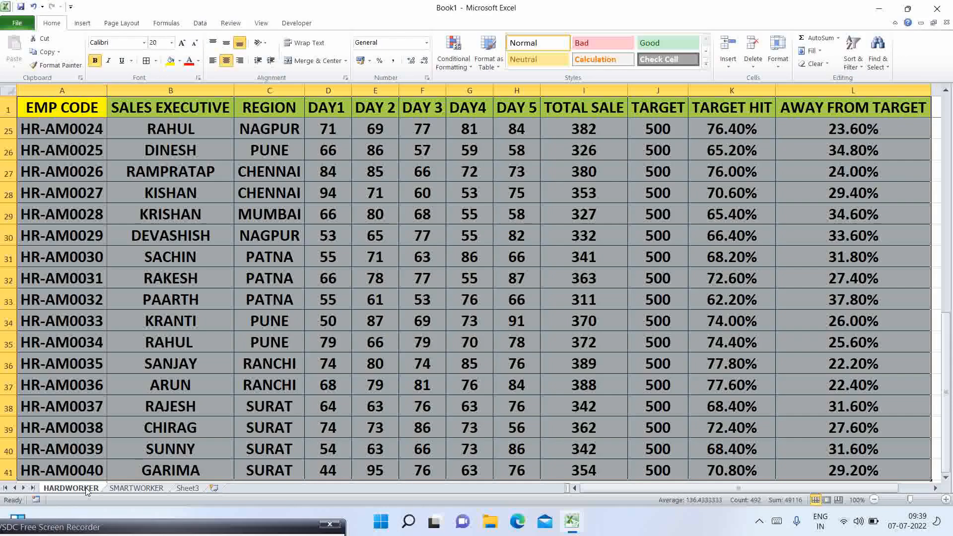
{"action": "key", "text": "Up"}
{"action": "key", "text": "ctrl+a"}
{"action": "key", "text": "ctrl+c"}
{"action": "key", "text": "ctrl+Page_Down"}
{"action": "key", "text": "ctrl+v"}
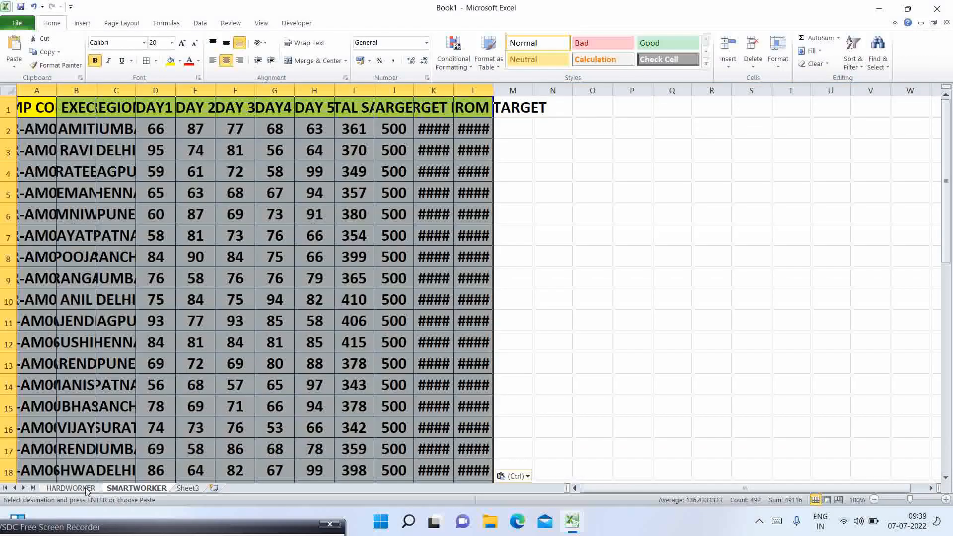
{"action": "key", "text": "ctrl"}
{"action": "key", "text": "w"}
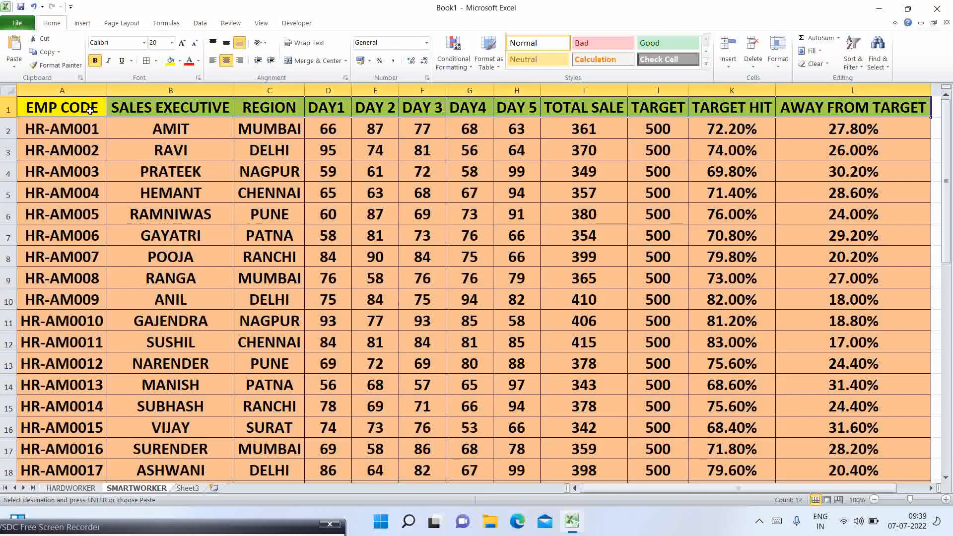
Insert a PivotTable based on the full SMARTWORKER table, placed in a new worksheet.
{"action": "scroll", "coordinate": [90, 109], "scroll_direction": "down", "scroll_amount": 8}
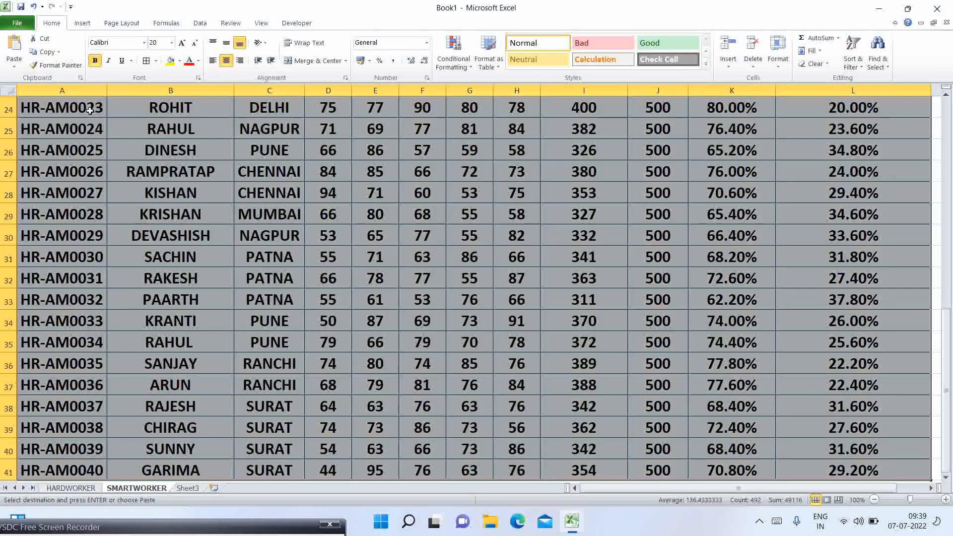
{"action": "left_click", "coordinate": [82, 24]}
{"action": "left_click", "coordinate": [100, 52]}
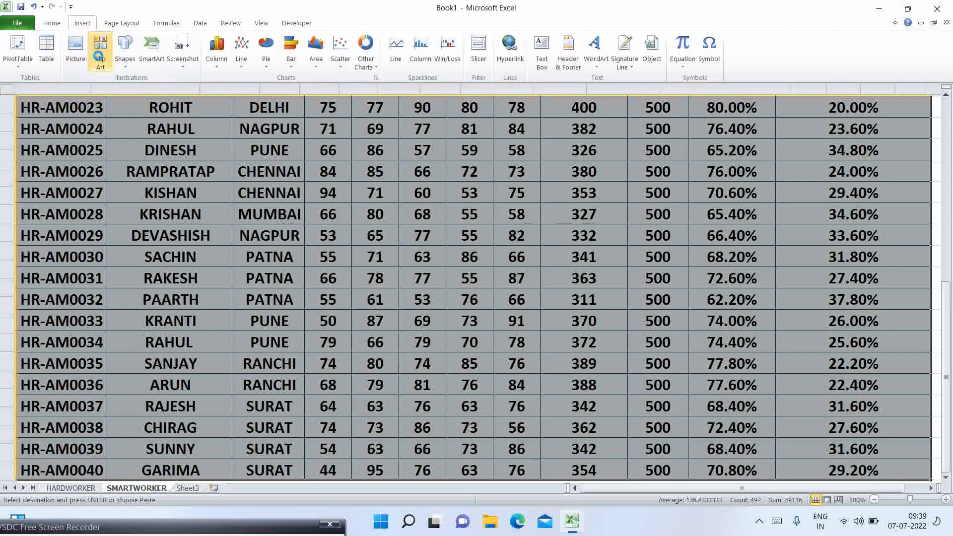
{"action": "scroll", "coordinate": [98, 56], "scroll_direction": "up", "scroll_amount": 4}
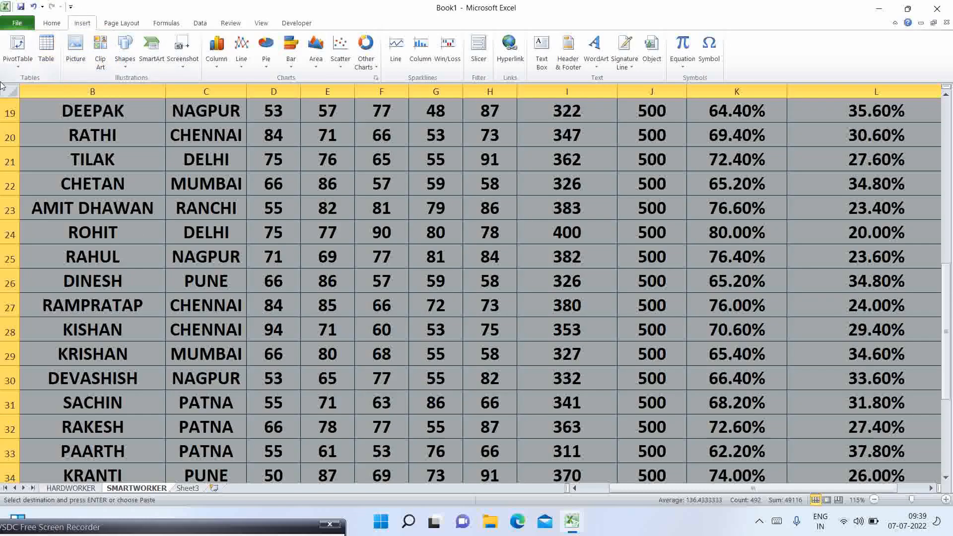
{"action": "scroll", "coordinate": [136, 197], "scroll_direction": "up", "scroll_amount": 6}
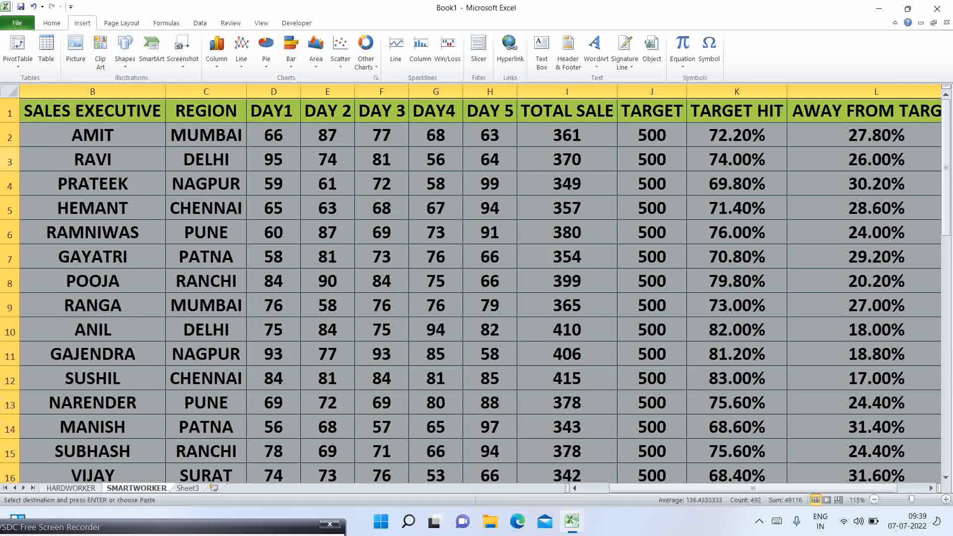
{"action": "left_click", "coordinate": [18, 67]}
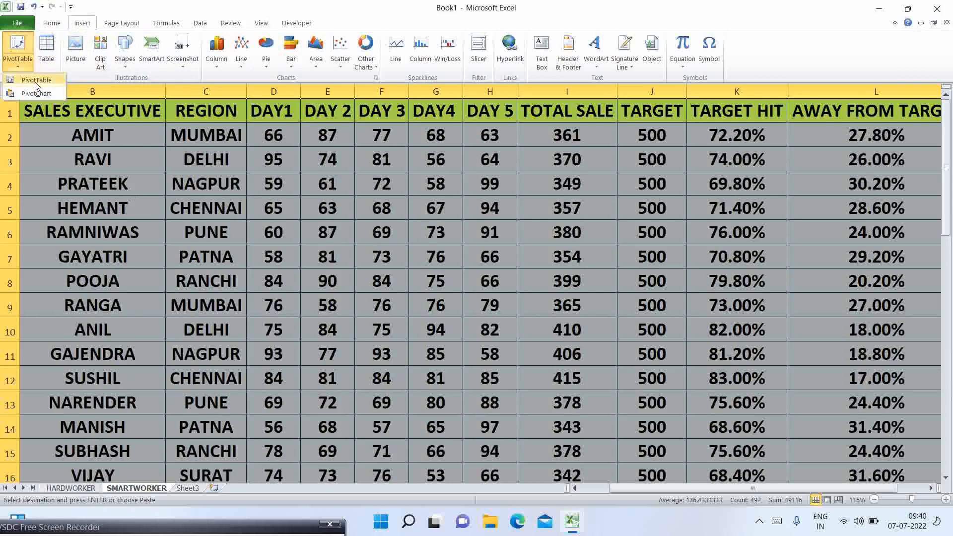
{"action": "left_click", "coordinate": [35, 82]}
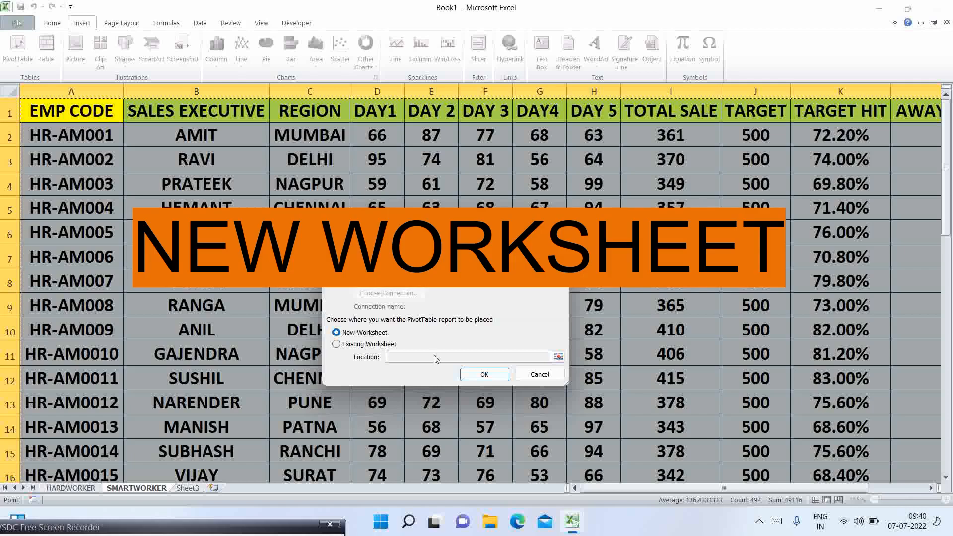
{"action": "left_click", "coordinate": [485, 375]}
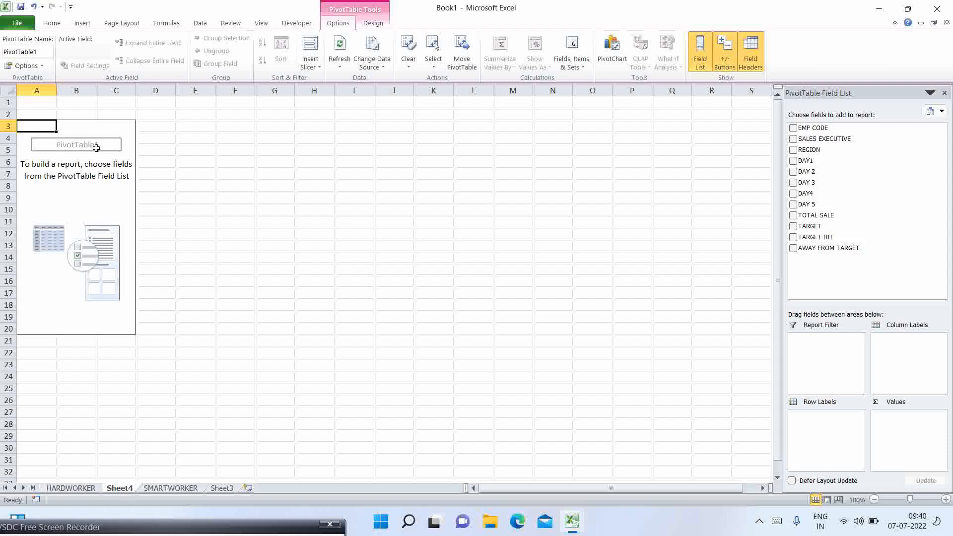
Enable the Classic PivotTable layout in the display options of the new PivotTable.
{"action": "right_click", "coordinate": [91, 190]}
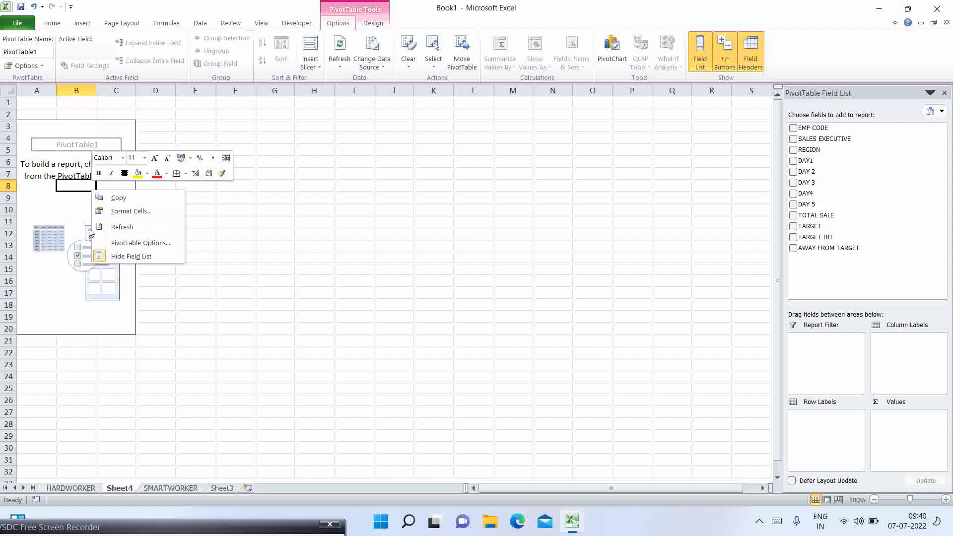
{"action": "left_click", "coordinate": [125, 244]}
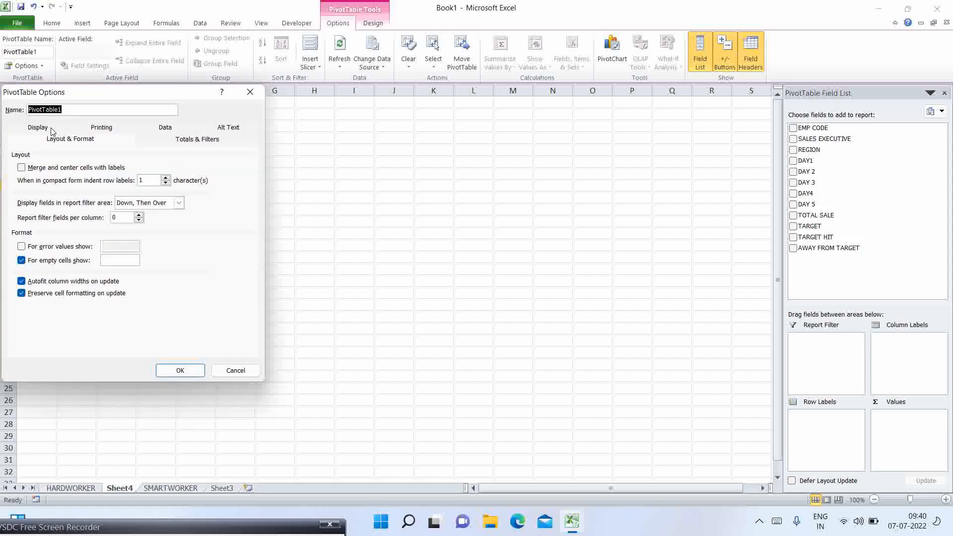
{"action": "left_click_drag", "start_coordinate": [117, 91], "coordinate": [347, 142]}
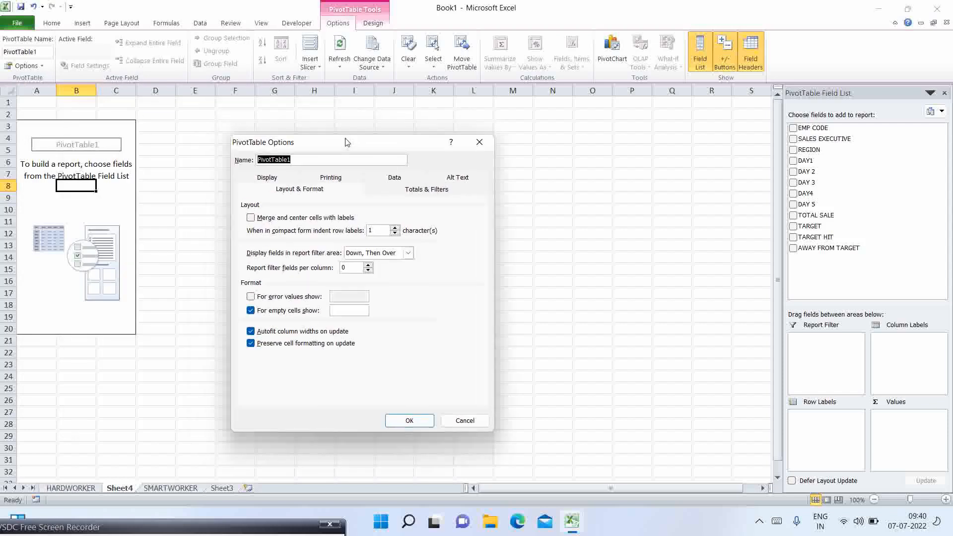
{"action": "left_click", "coordinate": [276, 180]}
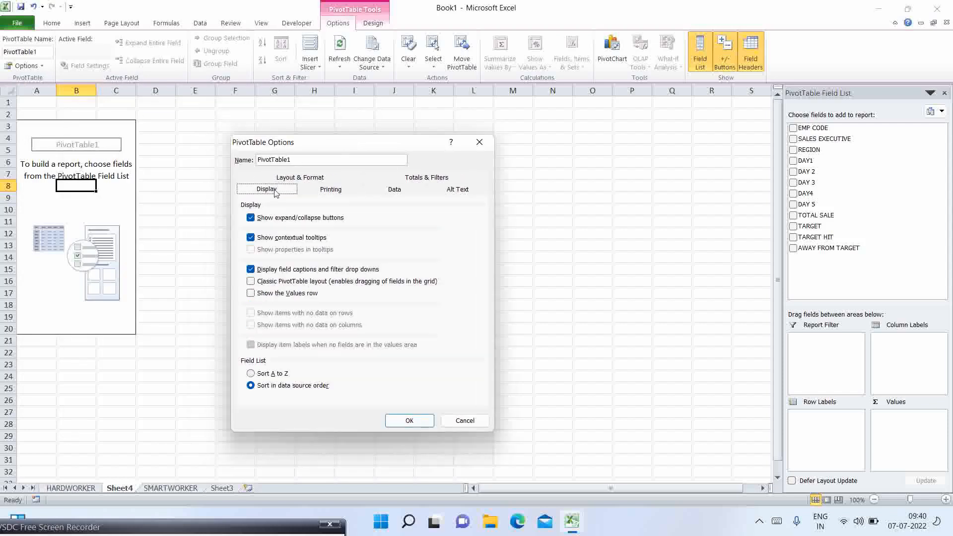
{"action": "left_click", "coordinate": [251, 282]}
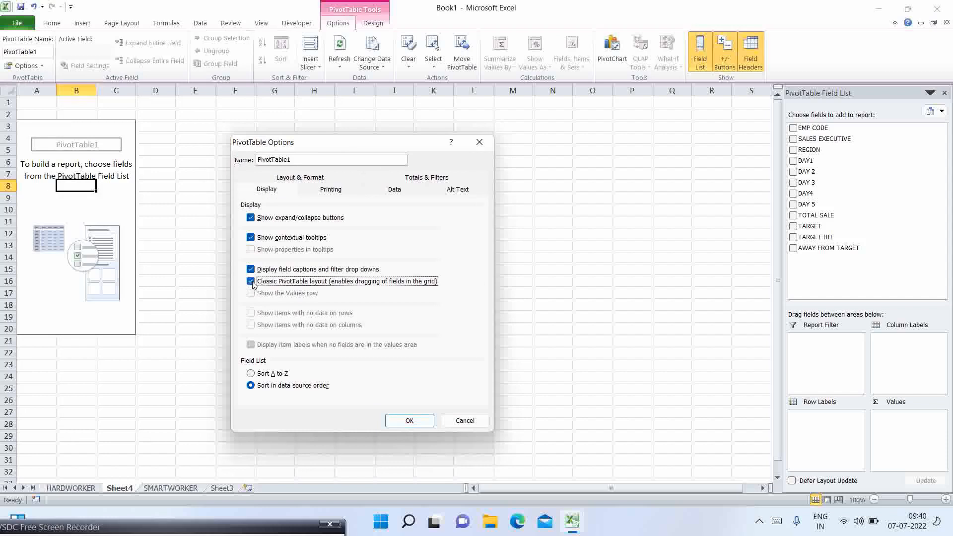
{"action": "left_click", "coordinate": [407, 426]}
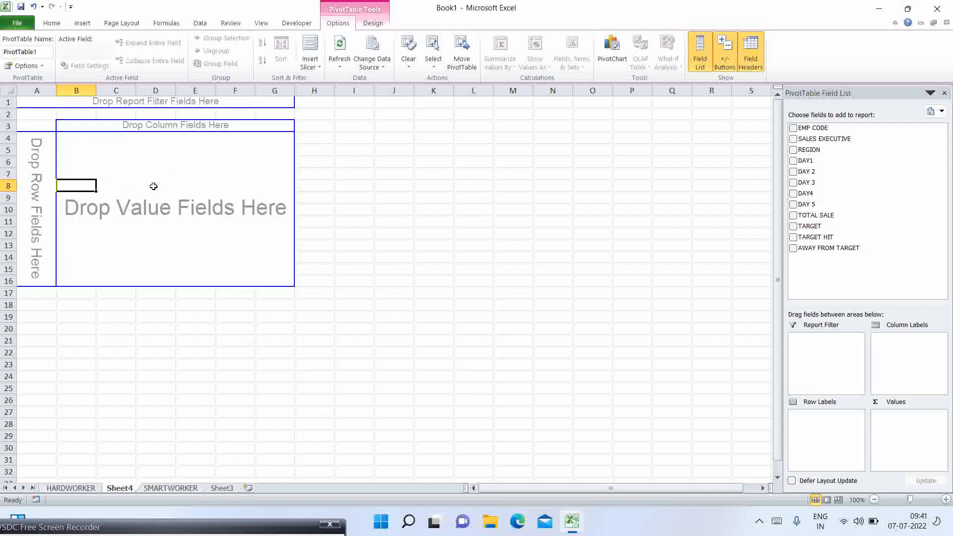
Add SALES EXECUTIVE as the PivotTable's row labels and the sum of TOTAL SALE as its values.
{"action": "left_click", "coordinate": [49, 146]}
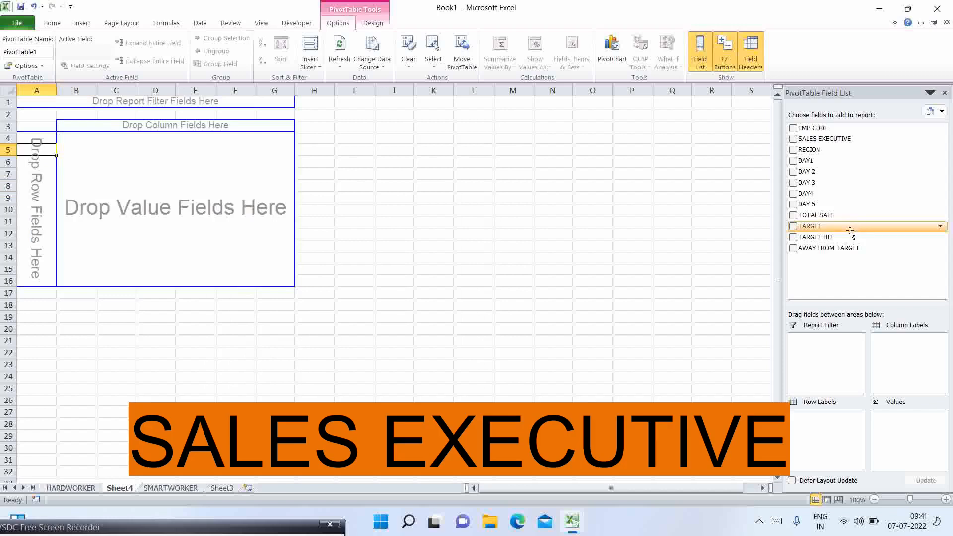
{"action": "left_click", "coordinate": [794, 139]}
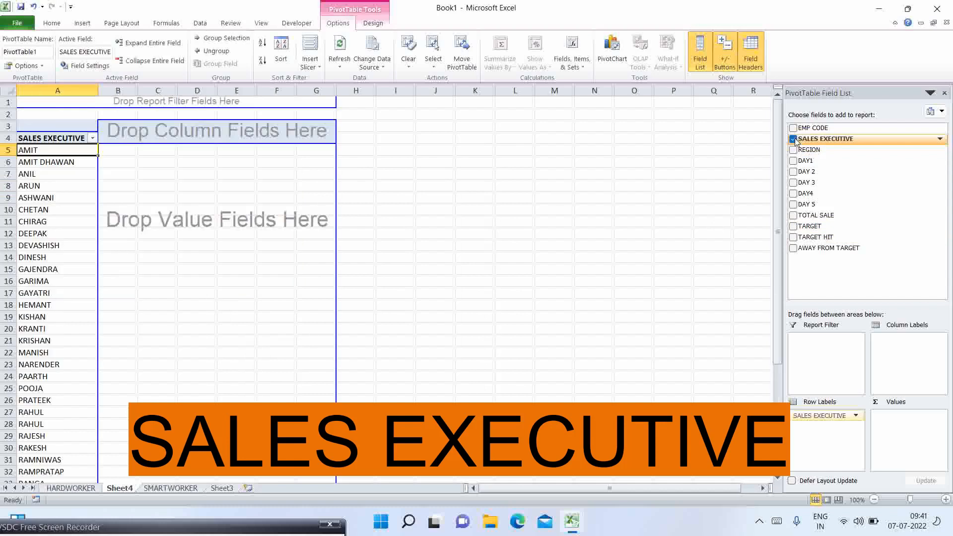
{"action": "left_click", "coordinate": [793, 216]}
{"action": "scroll", "coordinate": [149, 207], "scroll_direction": "up", "scroll_amount": 4, "text": "ctrl"}
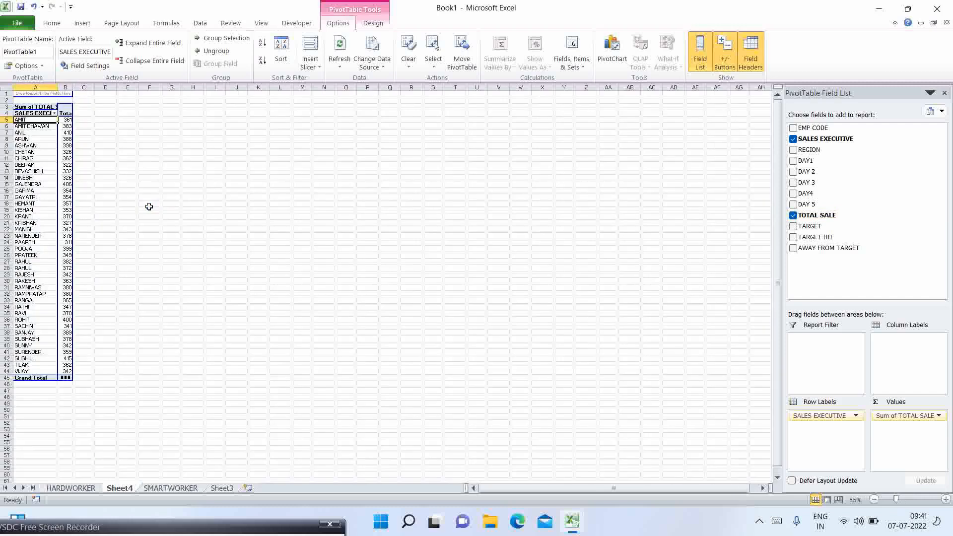
{"action": "scroll", "coordinate": [149, 206], "scroll_direction": "up", "scroll_amount": 1, "text": "ctrl"}
{"action": "scroll", "coordinate": [149, 207], "scroll_direction": "up", "scroll_amount": 2}
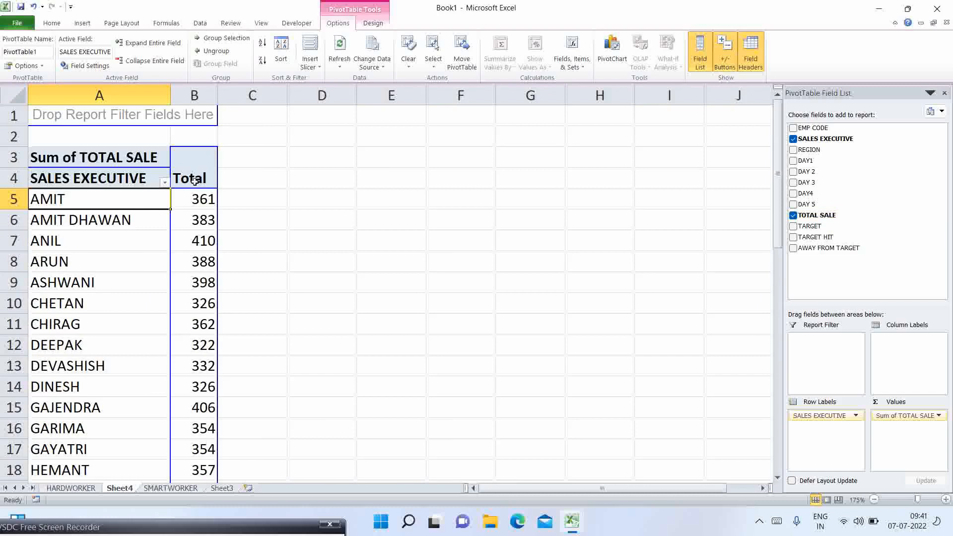
{"action": "left_click", "coordinate": [101, 180]}
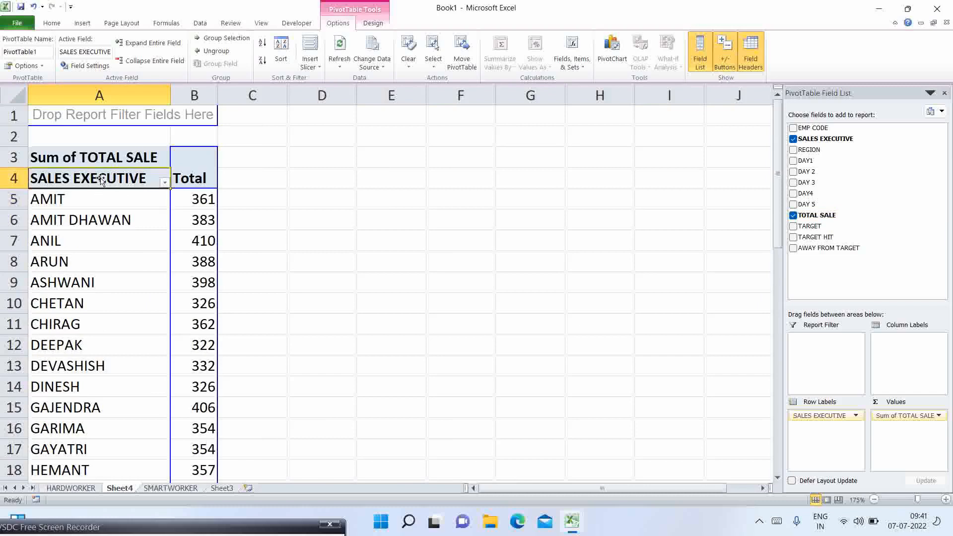
Centre the text and apply all borders across the whole PivotTable, from the SALES EXECUTIVE header through the Grand Total row.
{"action": "key", "text": "ctrl+shift+Right"}
{"action": "key", "text": "ctrl+shift+Down"}
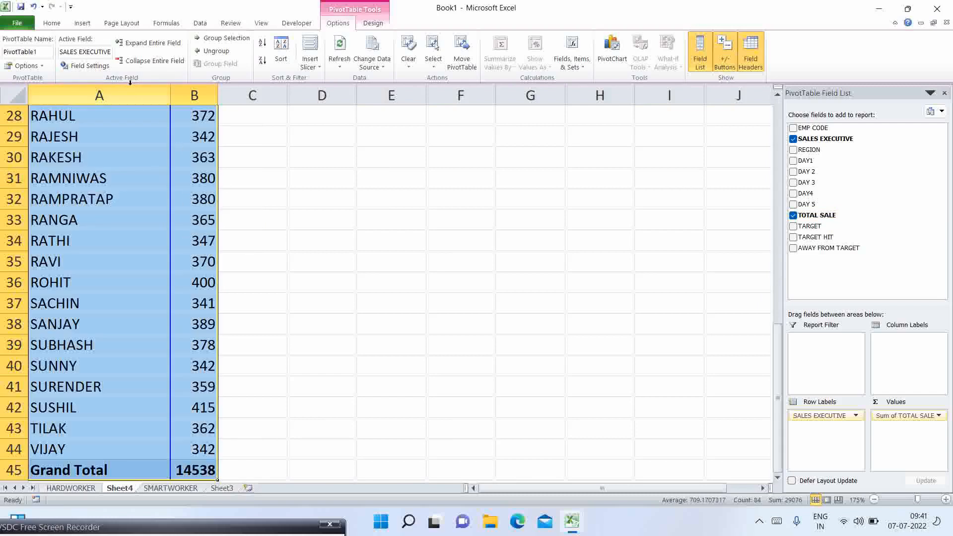
{"action": "left_click", "coordinate": [51, 23]}
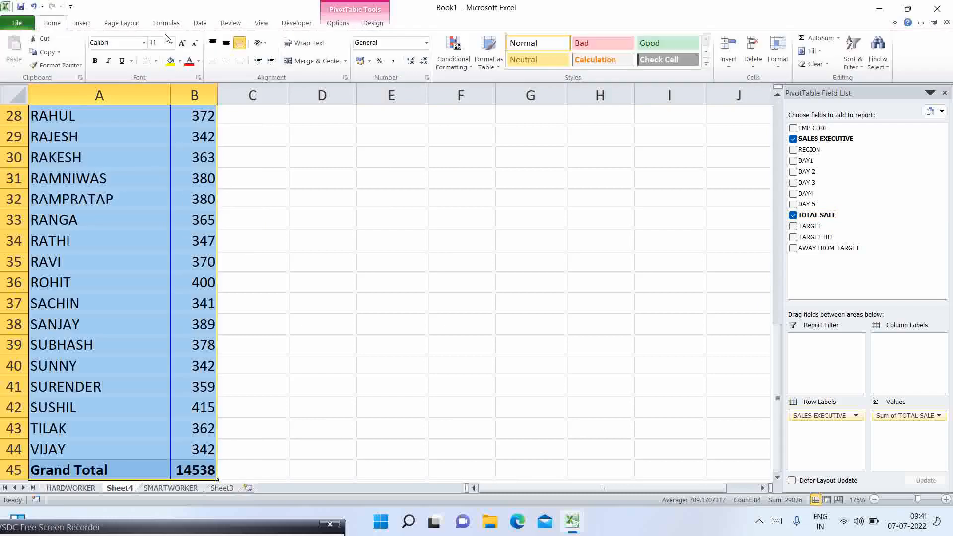
{"action": "left_click", "coordinate": [226, 60]}
{"action": "left_click", "coordinate": [148, 61]}
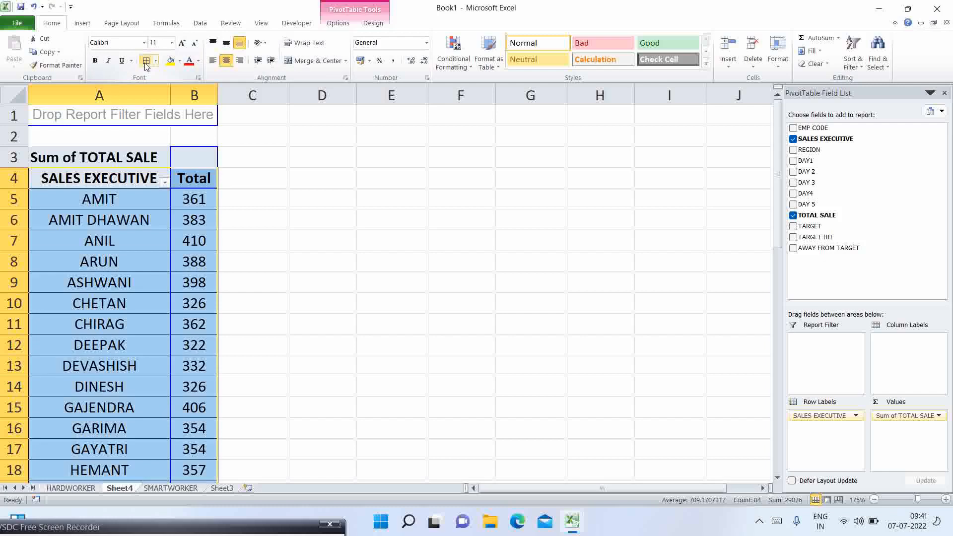
{"action": "left_click", "coordinate": [151, 184]}
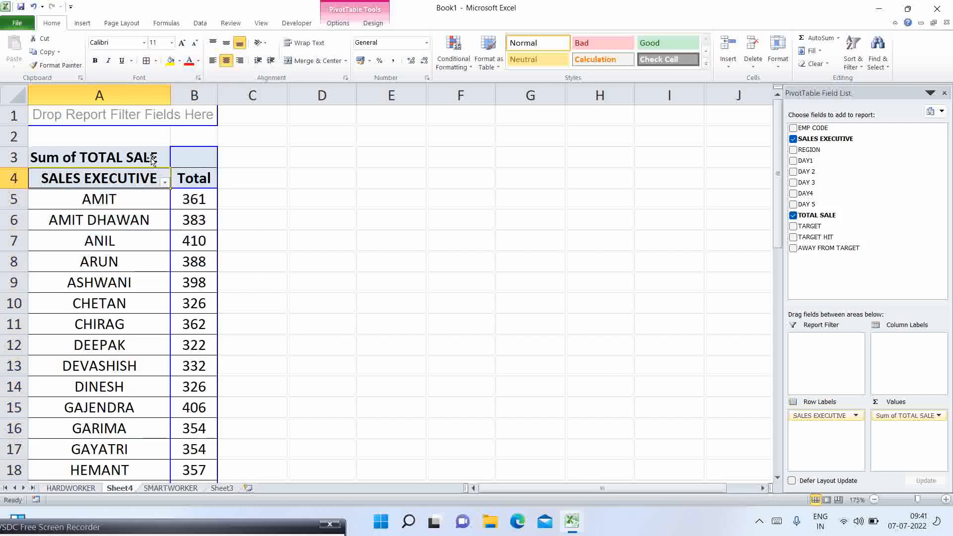
Rename the PivotTable's value field from Sum of TOTAL SALE to "TOTAL SALE " with a trailing space, and centre its header in A3.
{"action": "double_click", "coordinate": [152, 158]}
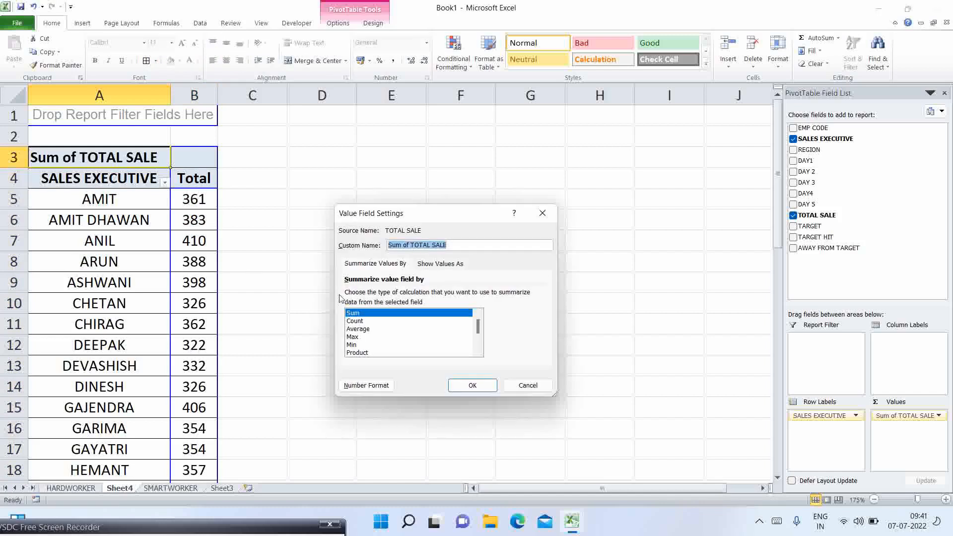
{"action": "key", "text": "Escape"}
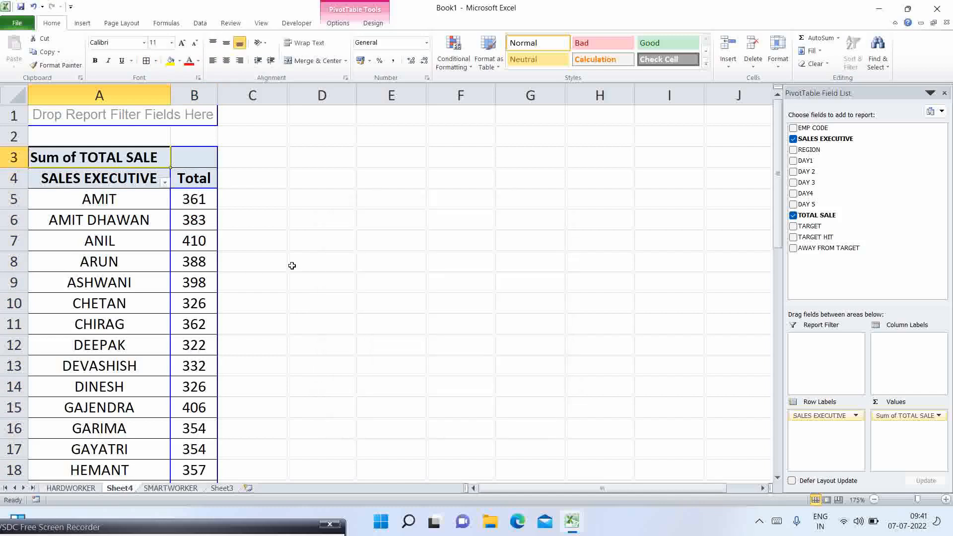
{"action": "double_click", "coordinate": [128, 158]}
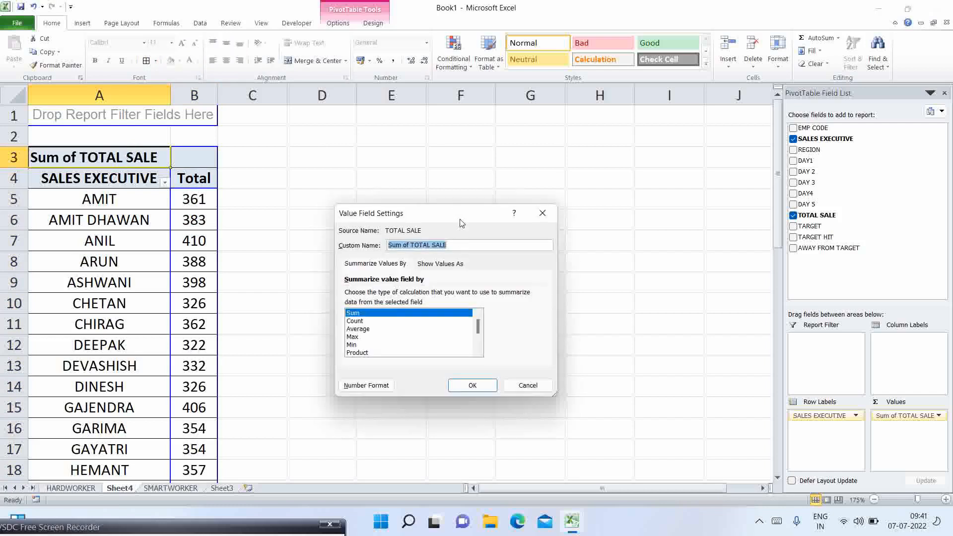
{"action": "left_click_drag", "start_coordinate": [461, 221], "coordinate": [442, 169]}
{"action": "left_click", "coordinate": [393, 195]}
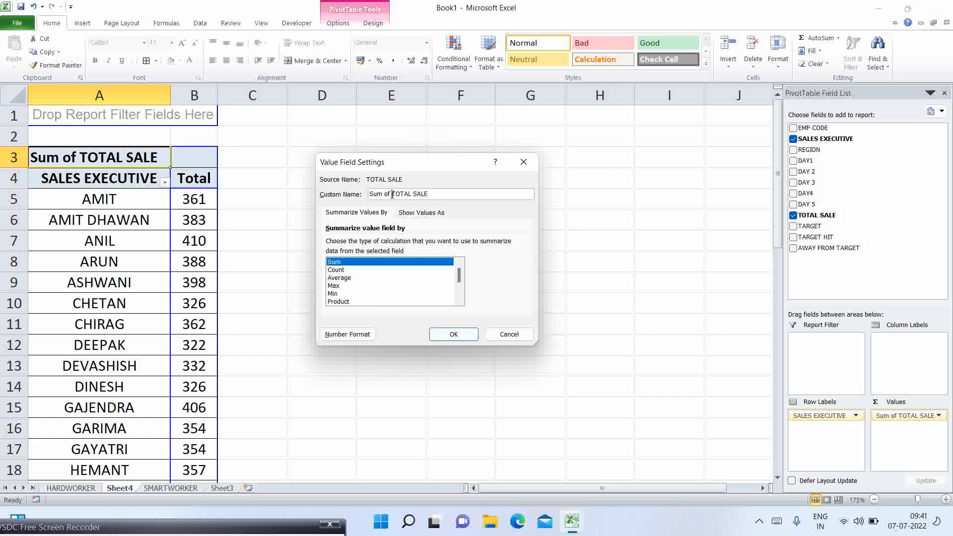
{"action": "key", "text": "BackSpace"}
{"action": "key", "text": "BackSpace"}
{"action": "key", "text": "BackSpace"}
{"action": "key", "text": "BackSpace"}
{"action": "key", "text": "BackSpace"}
{"action": "key", "text": "BackSpace"}
{"action": "key", "text": "BackSpace"}
{"action": "left_click", "coordinate": [461, 339]}
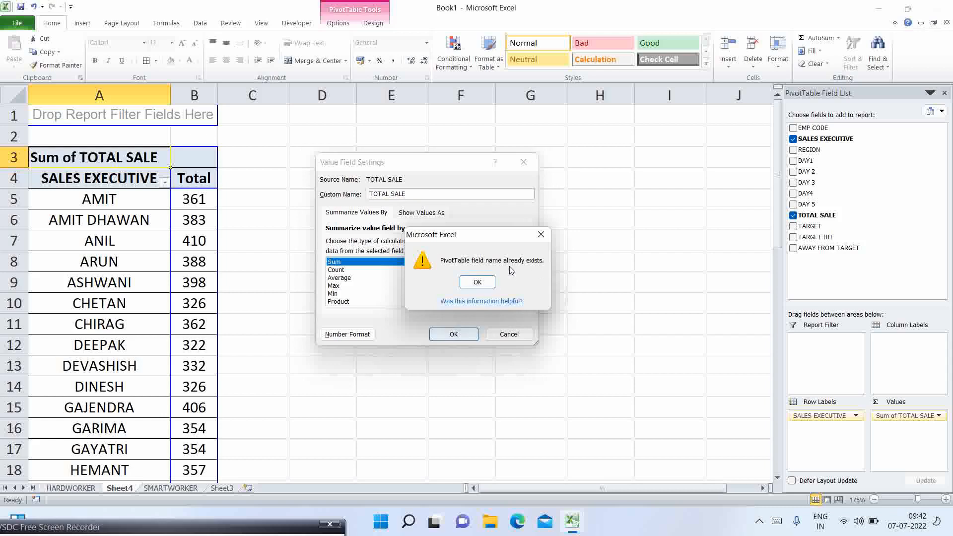
{"action": "left_click", "coordinate": [474, 280]}
{"action": "left_click", "coordinate": [419, 191]}
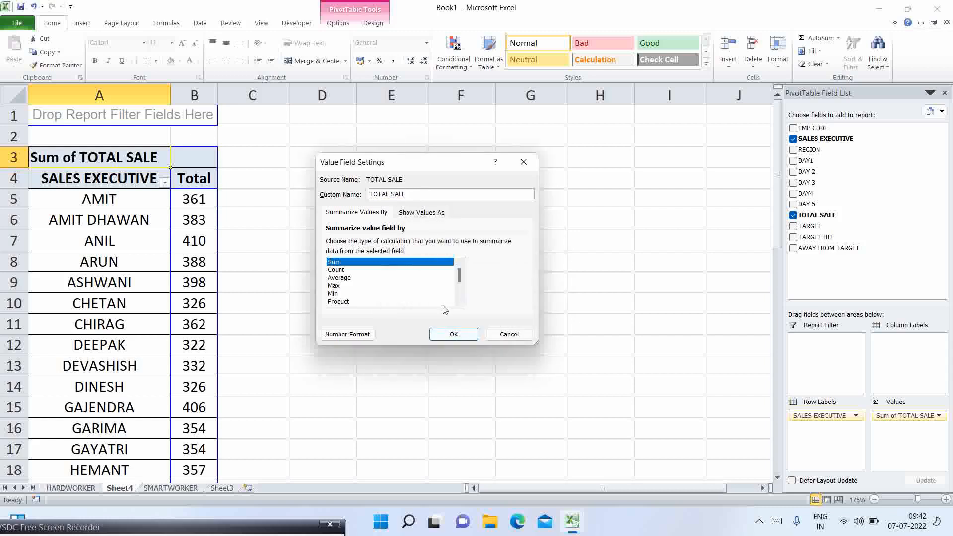
{"action": "left_click", "coordinate": [454, 335]}
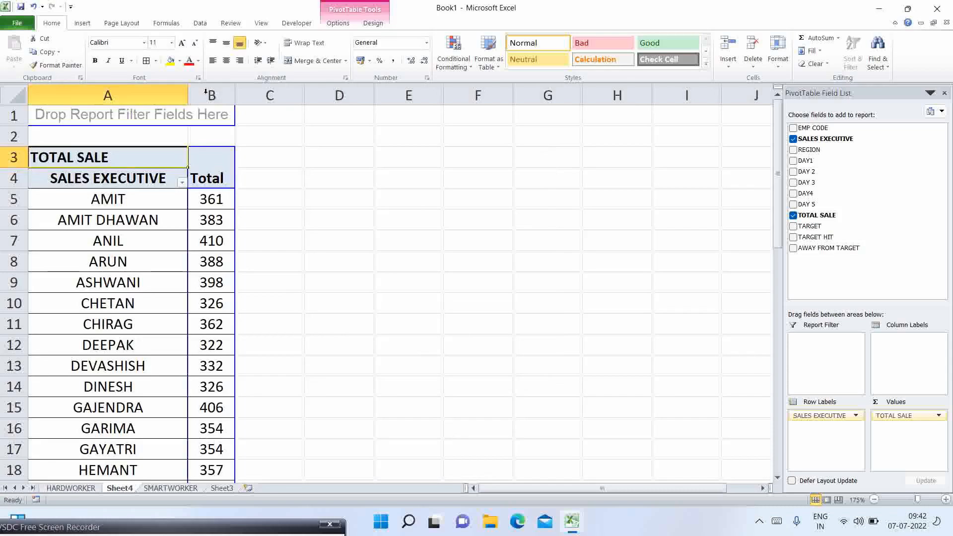
{"action": "left_click", "coordinate": [226, 60]}
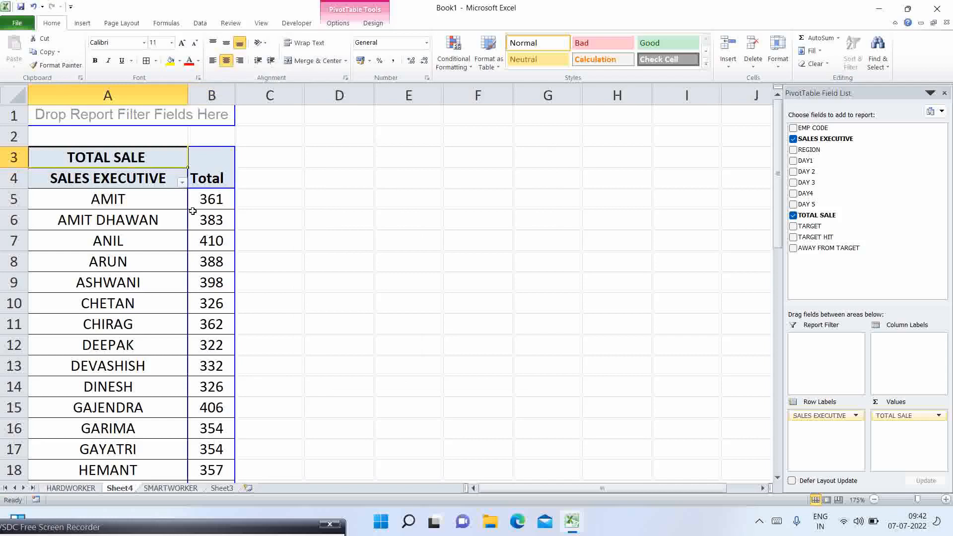
Filter the SALES EXECUTIVE row labels to the top 5 items by TOTAL SALE.
{"action": "scroll", "coordinate": [193, 211], "scroll_direction": "down", "scroll_amount": 12}
{"action": "scroll", "coordinate": [193, 211], "scroll_direction": "up", "scroll_amount": 2}
{"action": "scroll", "coordinate": [193, 211], "scroll_direction": "up", "scroll_amount": 10}
{"action": "scroll", "coordinate": [388, 424], "scroll_direction": "down", "scroll_amount": 2, "text": "ctrl"}
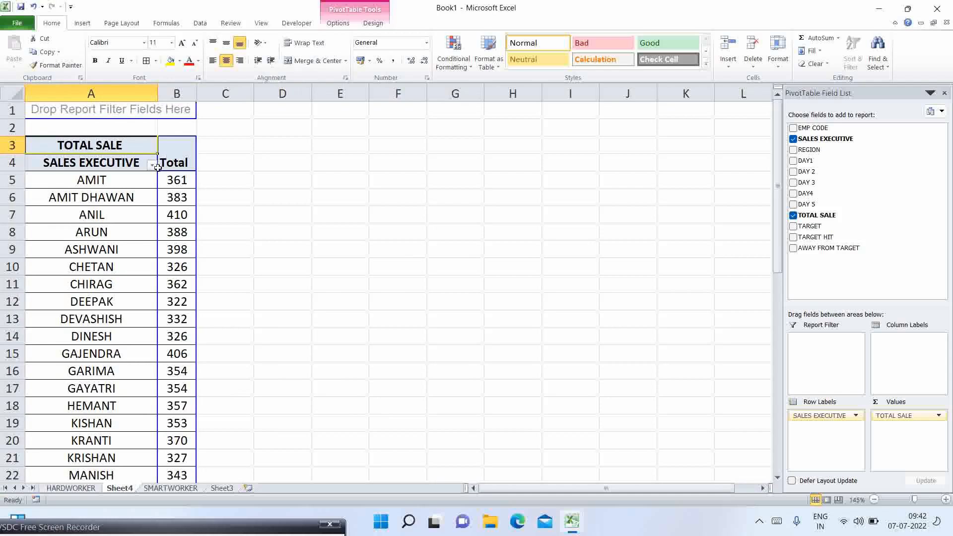
{"action": "left_click", "coordinate": [152, 165]}
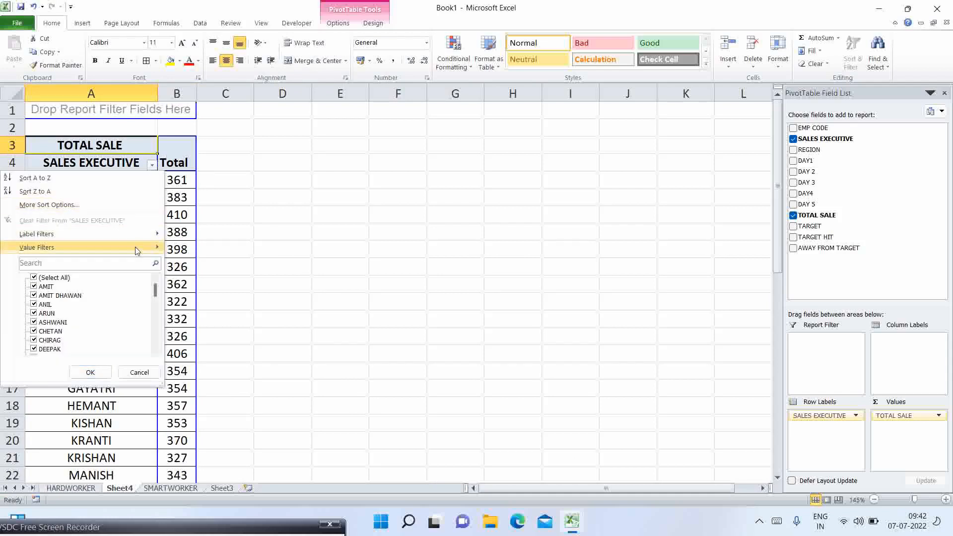
{"action": "mouse_move", "coordinate": [137, 249]}
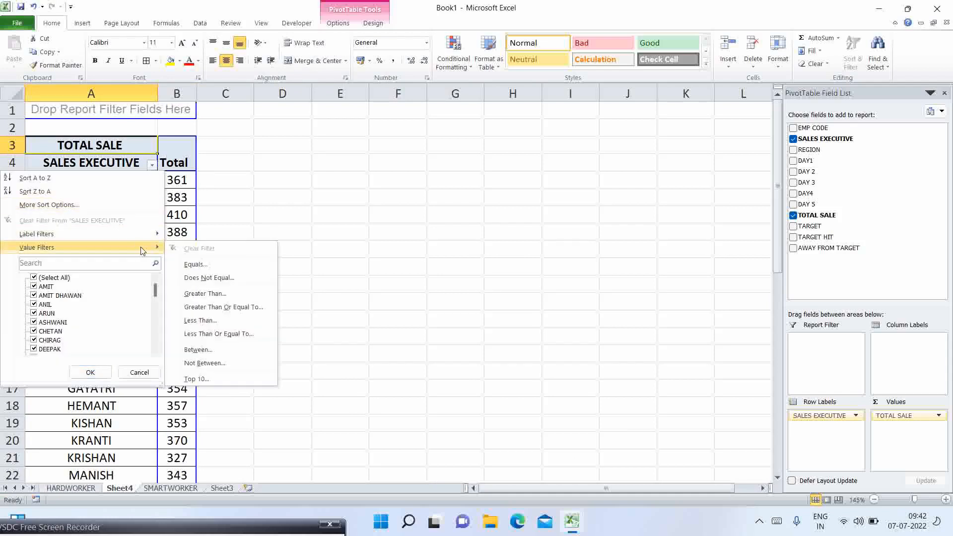
{"action": "left_click", "coordinate": [205, 379]}
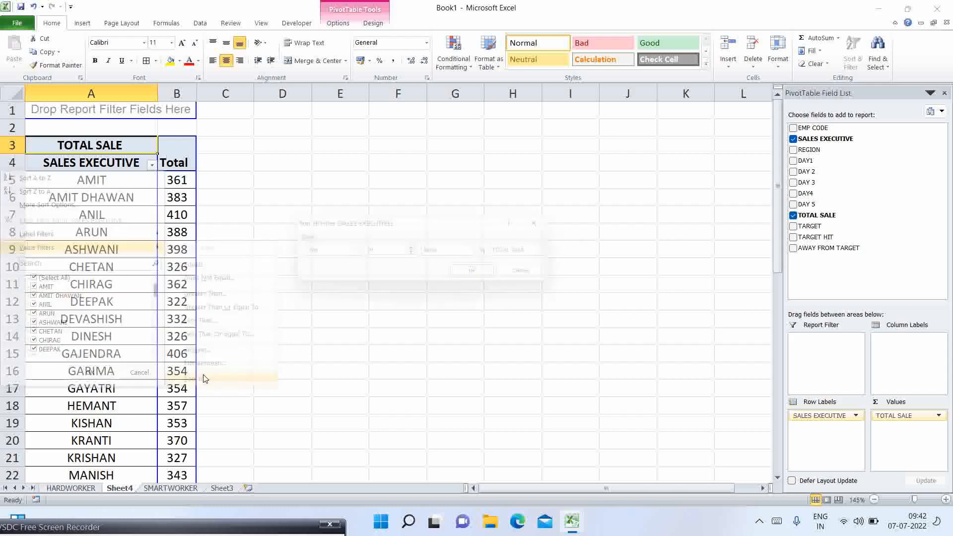
{"action": "left_click", "coordinate": [392, 255]}
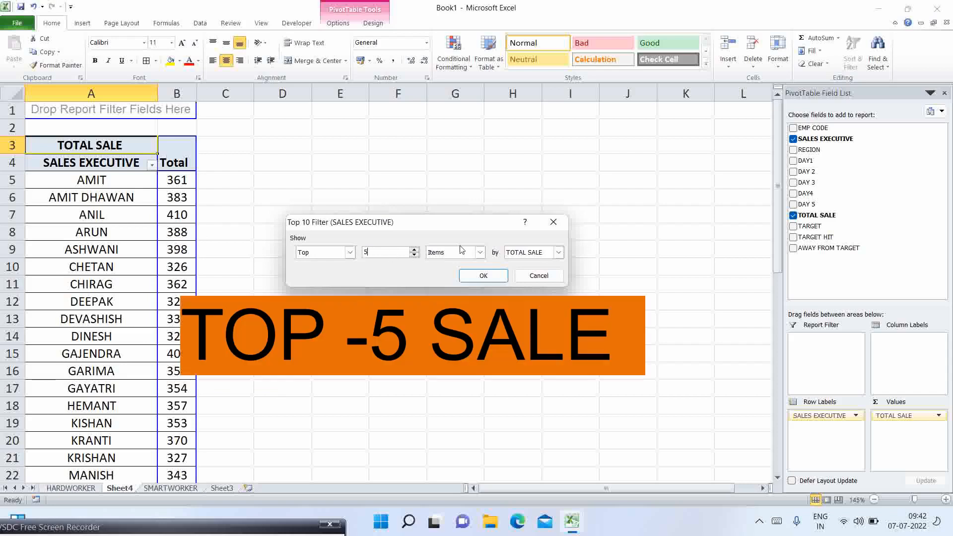
{"action": "left_click", "coordinate": [484, 276]}
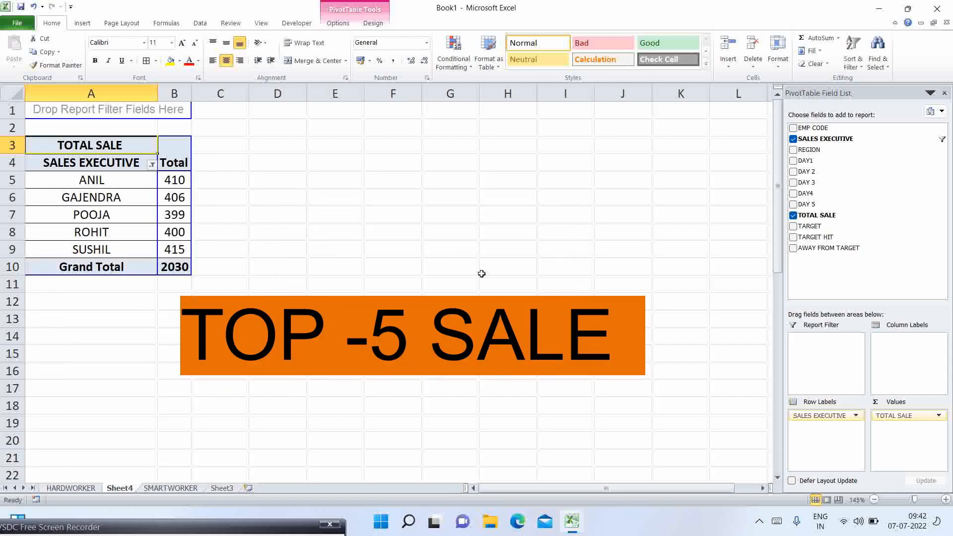
Increase the filtered PivotTable's font size to 14 and autofit column B to its contents.
{"action": "left_click", "coordinate": [181, 270], "text": "shift"}
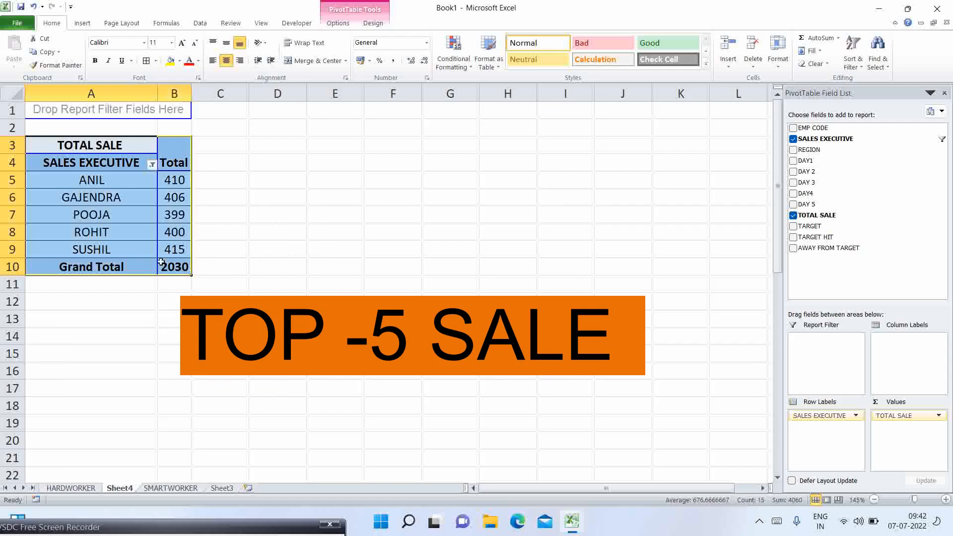
{"action": "left_click", "coordinate": [182, 43]}
{"action": "left_click", "coordinate": [182, 43]}
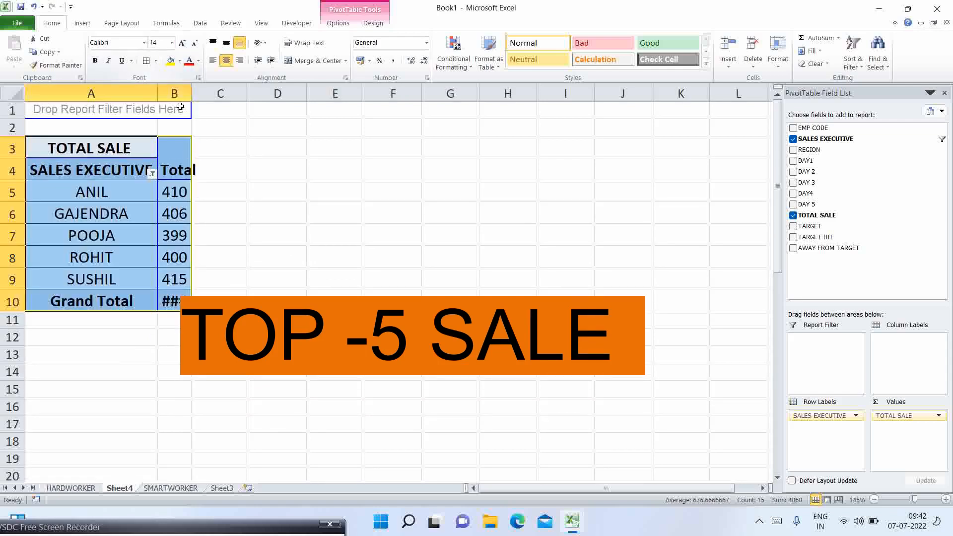
{"action": "double_click", "coordinate": [190, 92]}
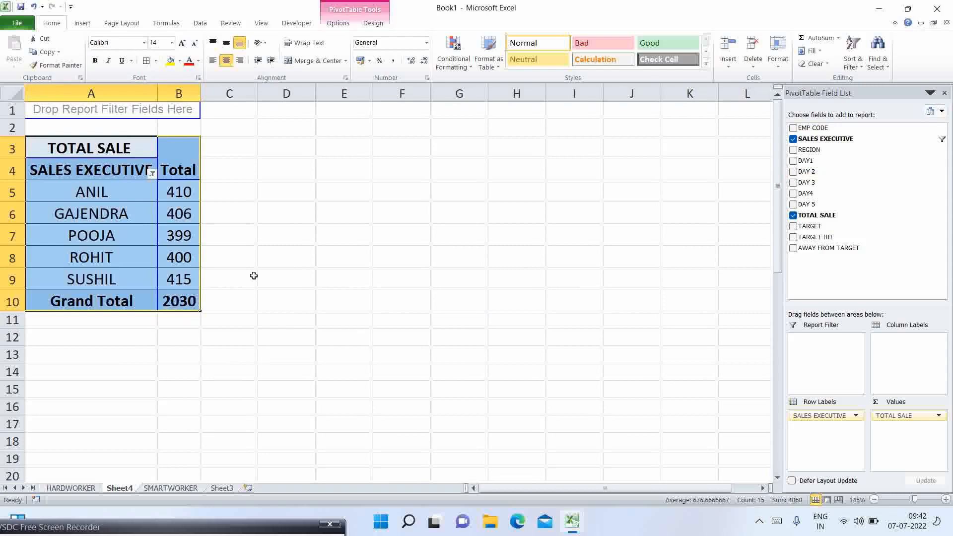
{"action": "left_click", "coordinate": [163, 229]}
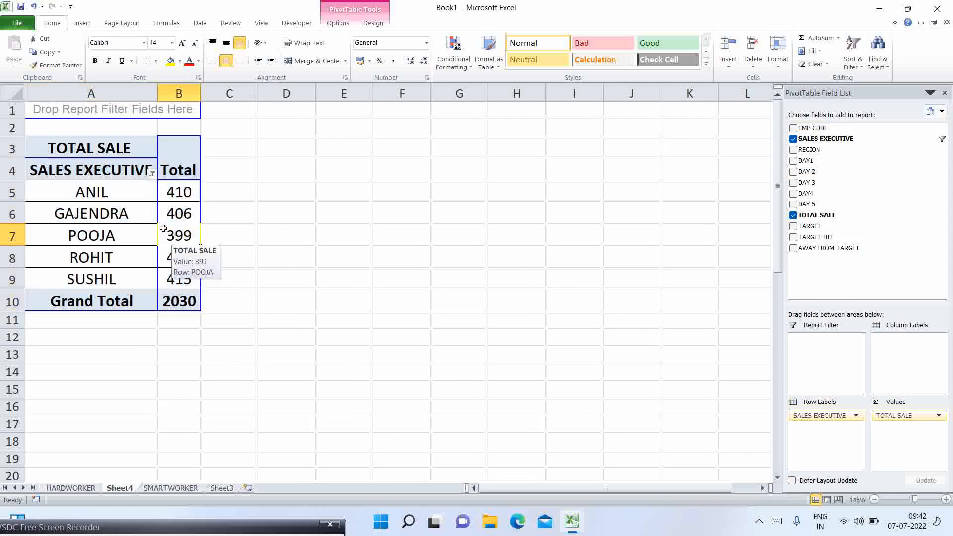
Copy the entire filtered PivotTable from A3:B10 to cell D3 and autofit column D.
{"action": "left_click", "coordinate": [109, 148]}
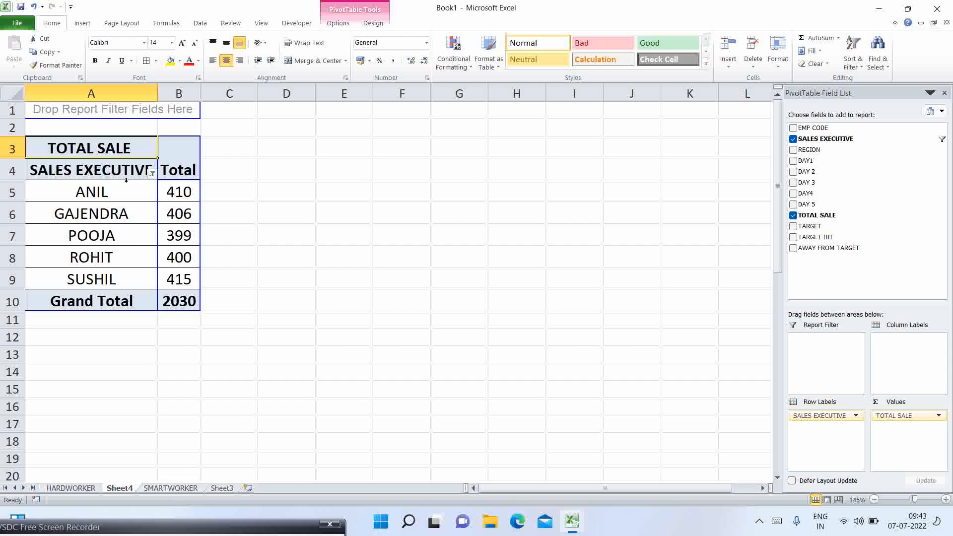
{"action": "left_click", "coordinate": [180, 299], "text": "shift"}
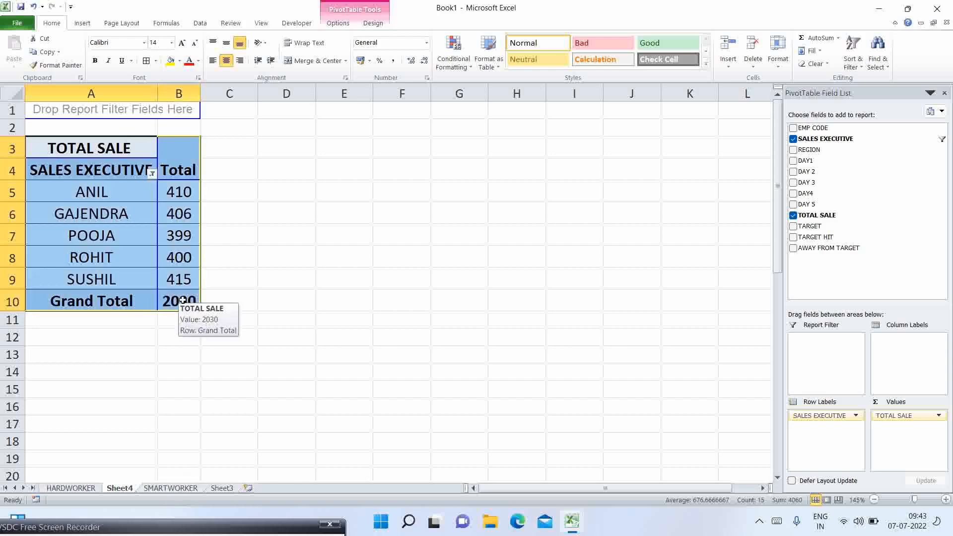
{"action": "right_click", "coordinate": [169, 256]}
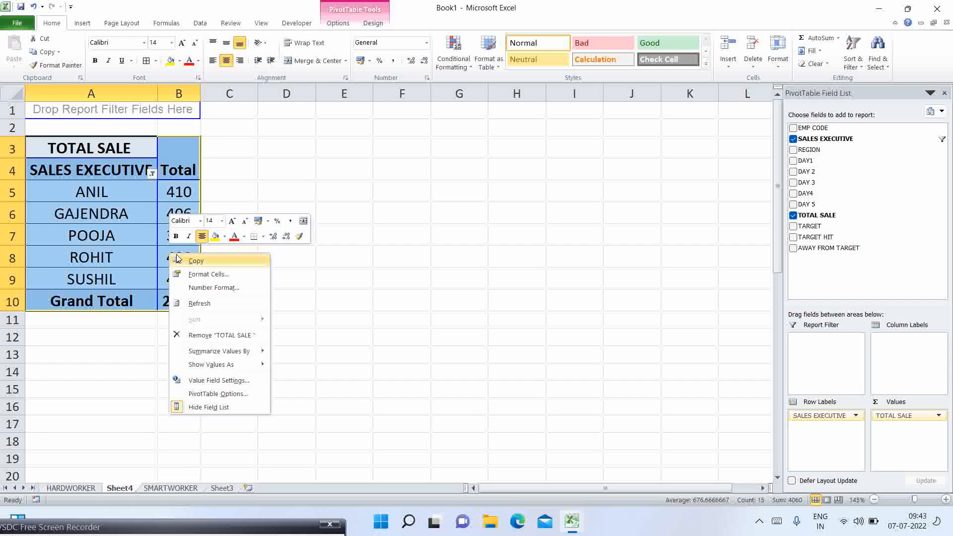
{"action": "left_click", "coordinate": [195, 261]}
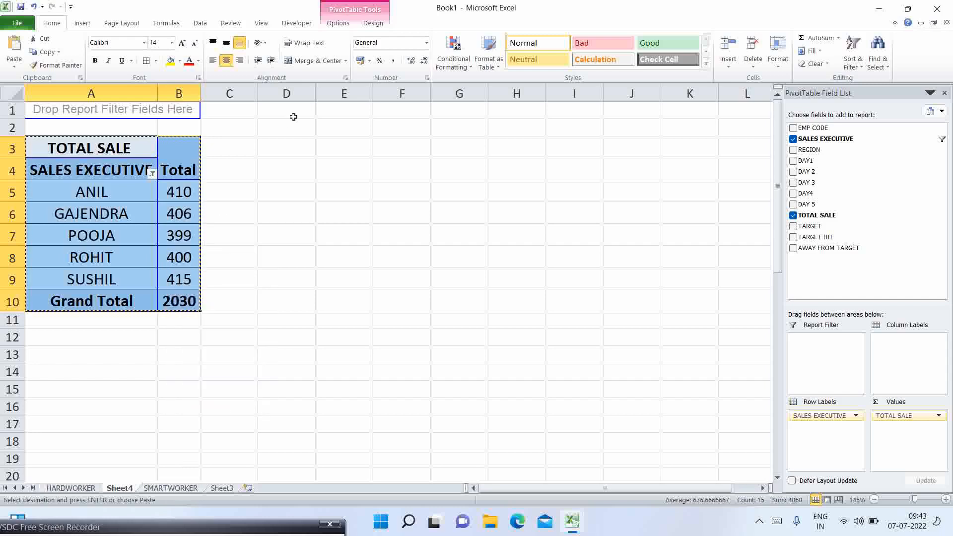
{"action": "left_click", "coordinate": [284, 145]}
{"action": "key", "text": "ctrl+v"}
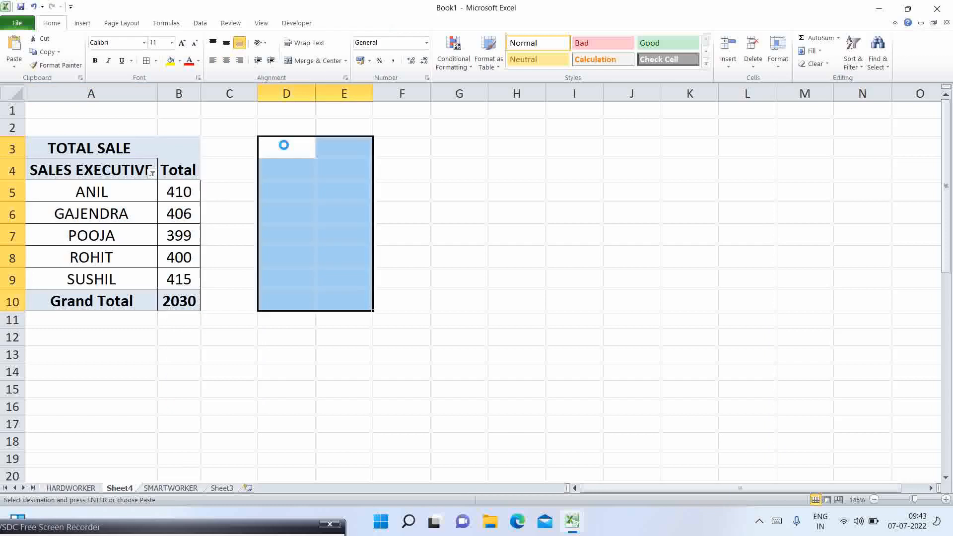
{"action": "double_click", "coordinate": [315, 93]}
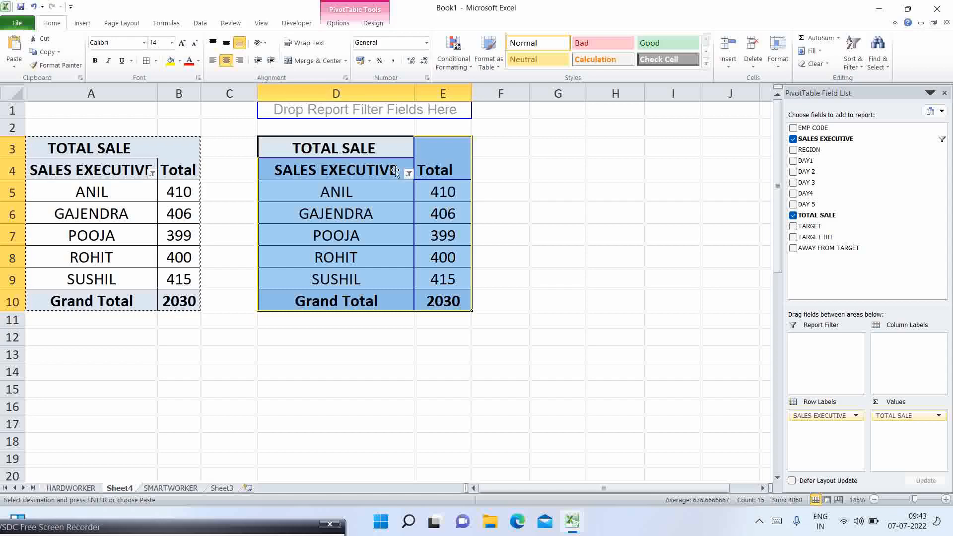
Rename the value field of the original PivotTable in column A as TOP 5 SALES EXE.
{"action": "double_click", "coordinate": [139, 154]}
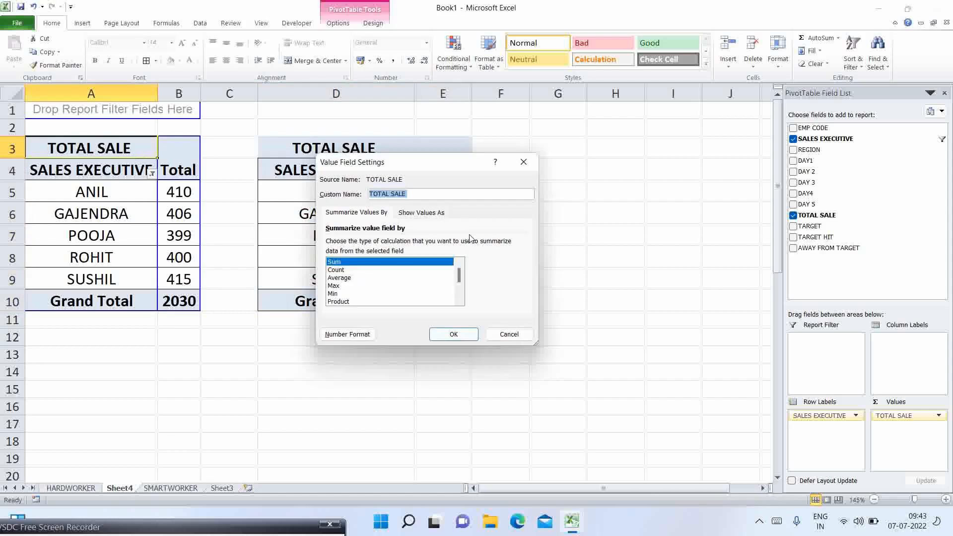
{"action": "type", "text": "TO"}
{"action": "left_click", "coordinate": [454, 334]}
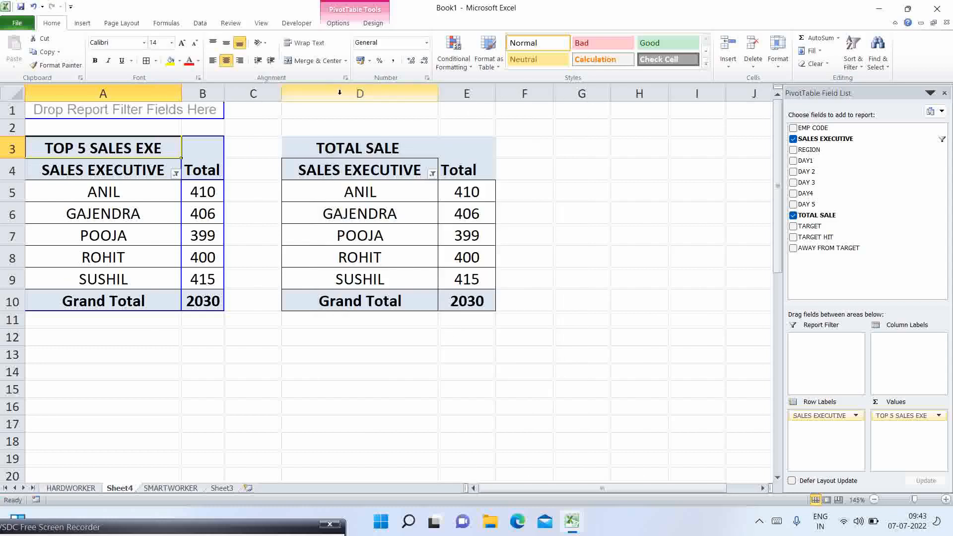
Rename the value field of the copied PivotTable in column D as BOTTOM 5 SALES EXE.
{"action": "double_click", "coordinate": [368, 149]}
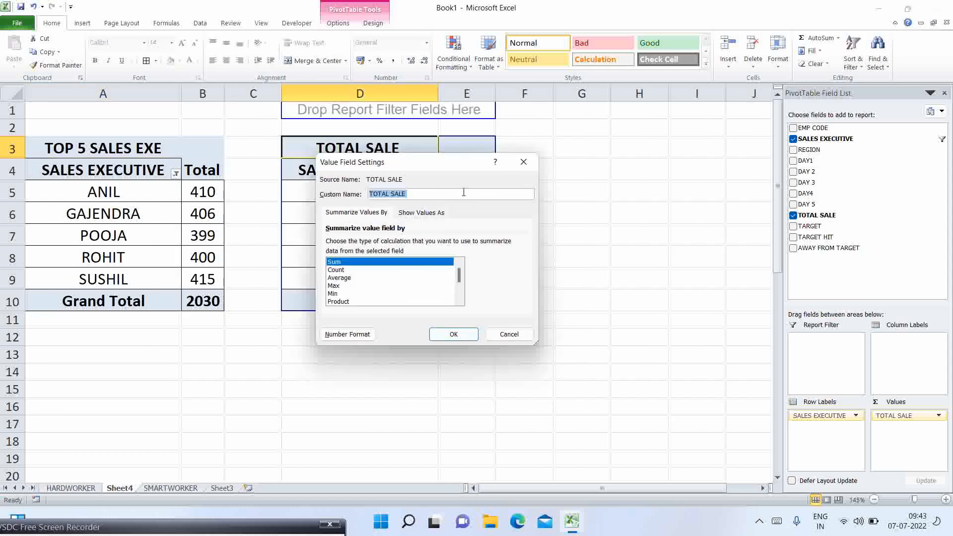
{"action": "type", "text": "BOT"}
{"action": "key", "text": "Return"}
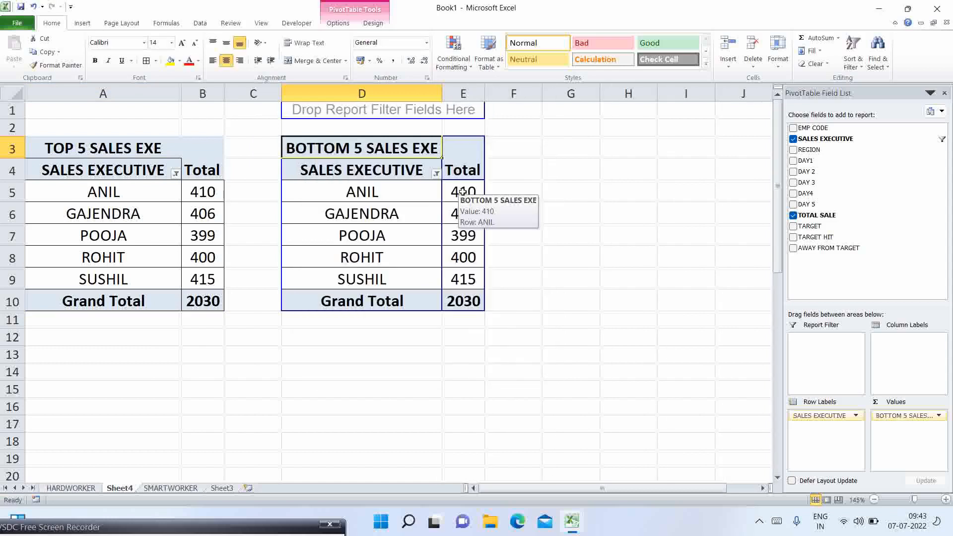
Apply a thick box border to the TOP 5 SALES EXE header cell.
{"action": "left_click", "coordinate": [127, 153]}
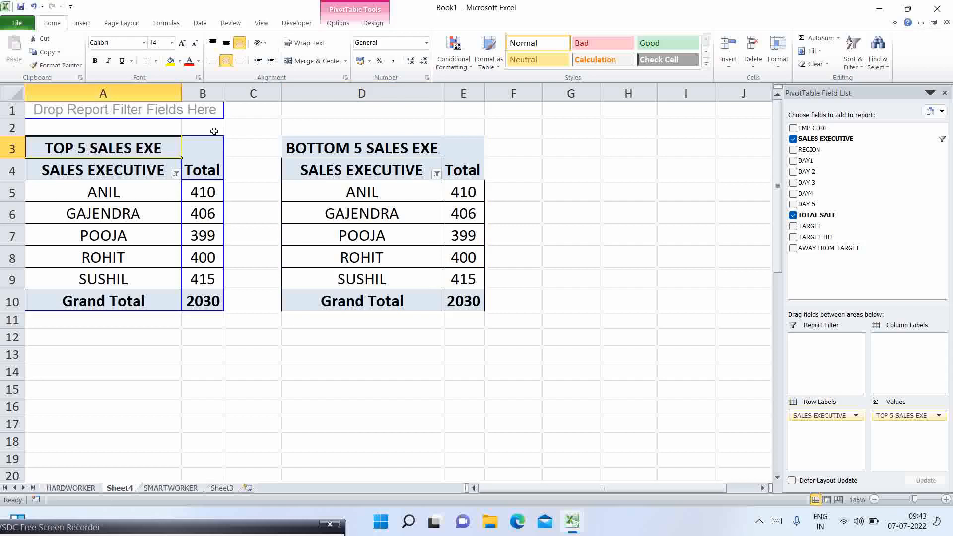
{"action": "left_click", "coordinate": [156, 61]}
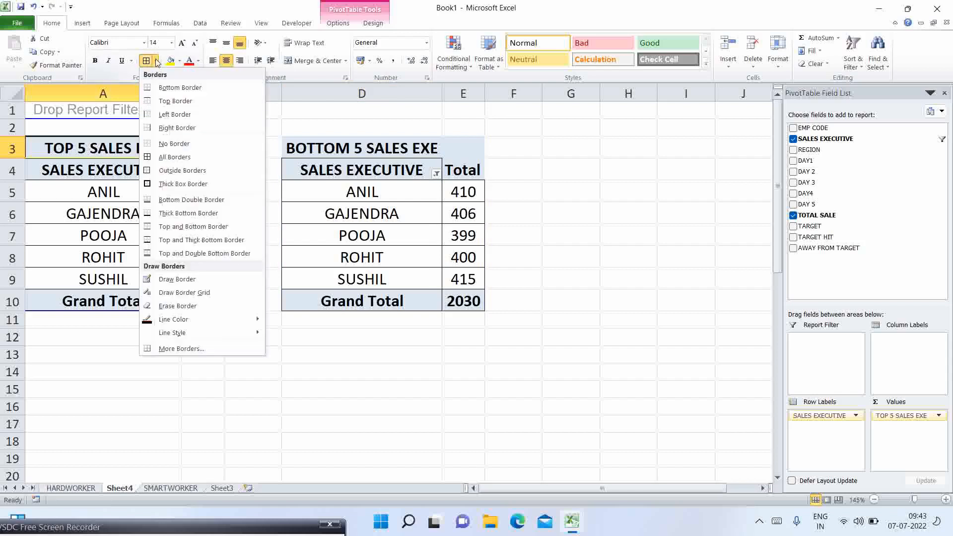
{"action": "left_click", "coordinate": [152, 183]}
{"action": "left_click", "coordinate": [407, 149]}
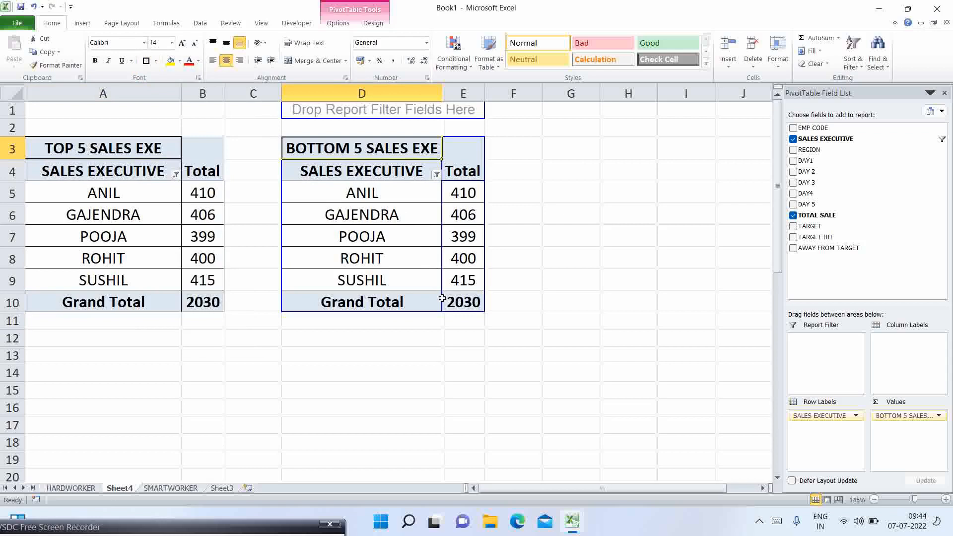
Delete the entire BOTTOM 5 SALES EXE PivotTable copy in D3:E10.
{"action": "key", "text": "ctrl+a"}
{"action": "key", "text": "Delete"}
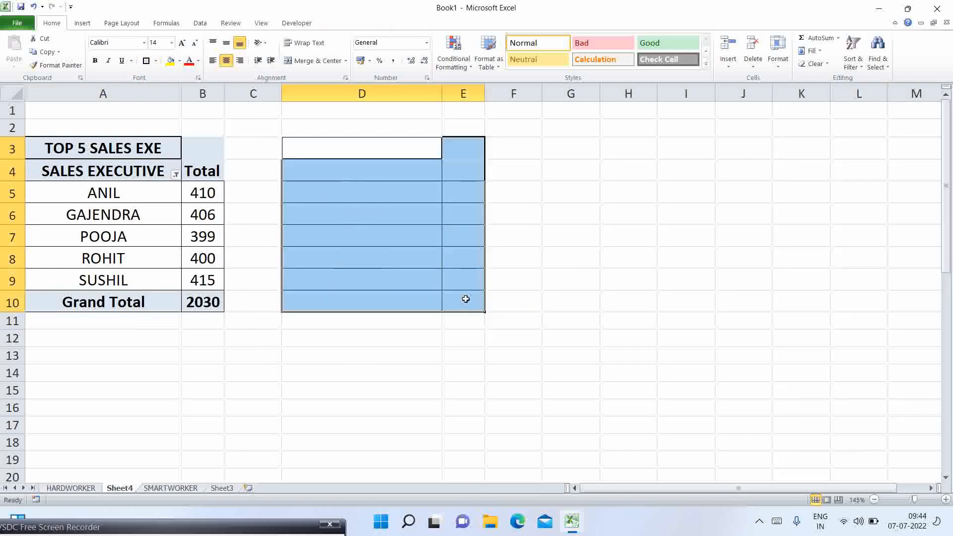
Try to create a PivotTable from SMARTWORKER!$A$1:$L$41 at cell D3 of Sheet4.
{"action": "left_click", "coordinate": [166, 489]}
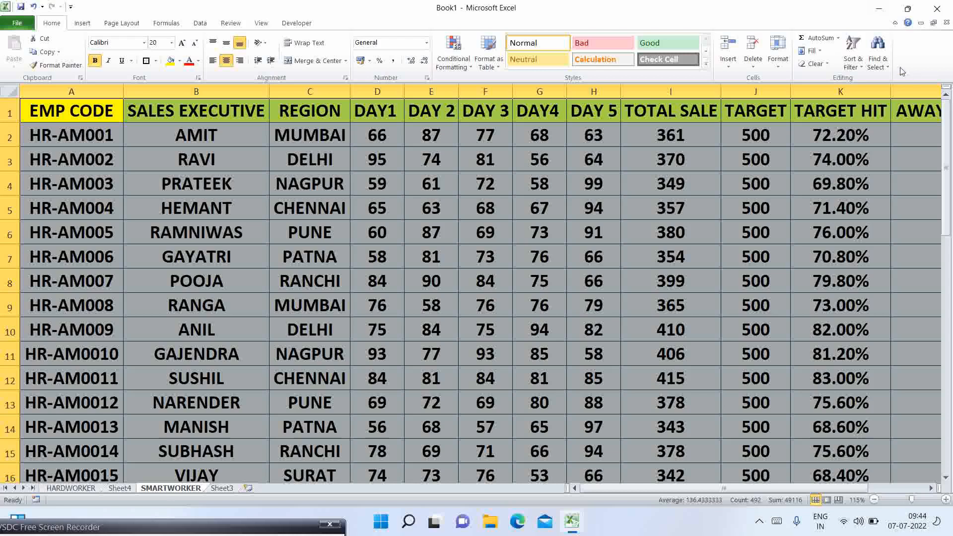
{"action": "left_click", "coordinate": [79, 24]}
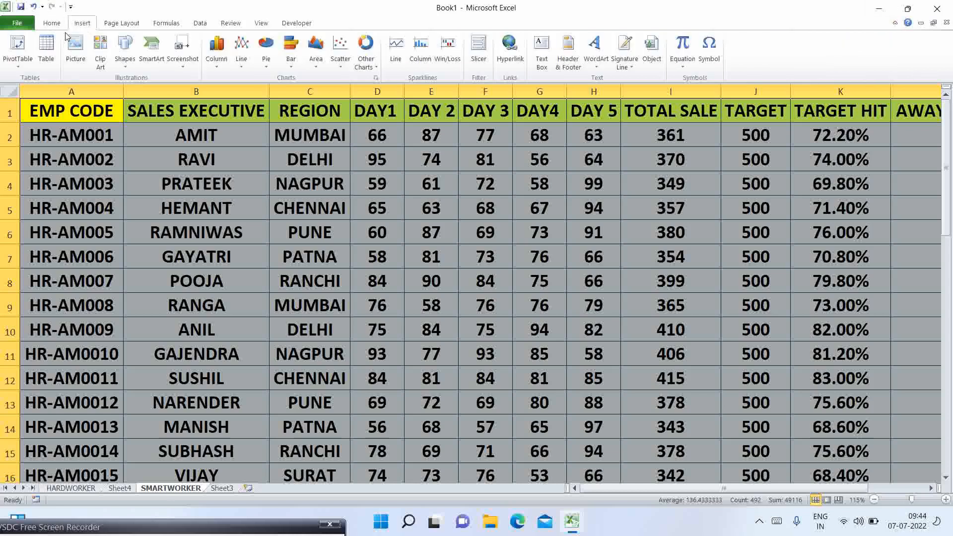
{"action": "left_click", "coordinate": [24, 69]}
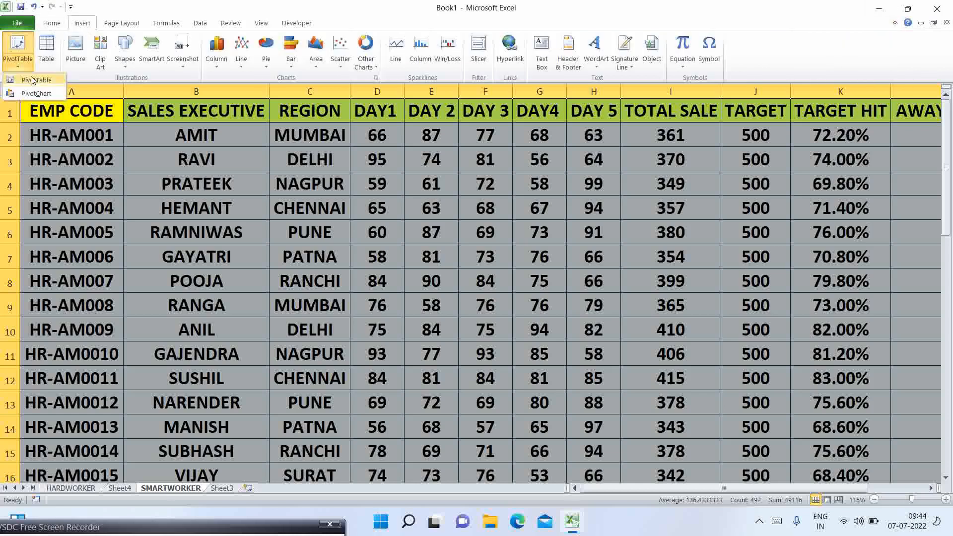
{"action": "left_click", "coordinate": [35, 82]}
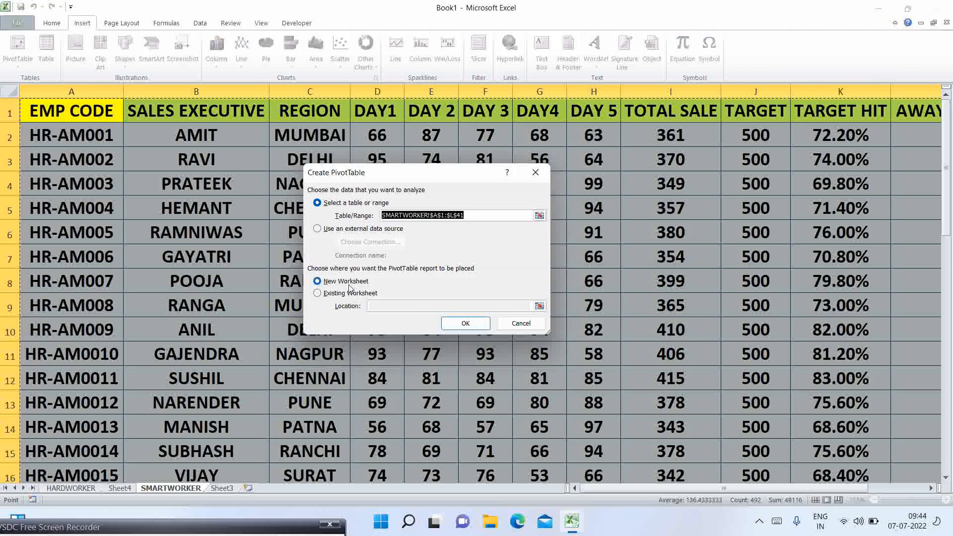
{"action": "left_click", "coordinate": [317, 294]}
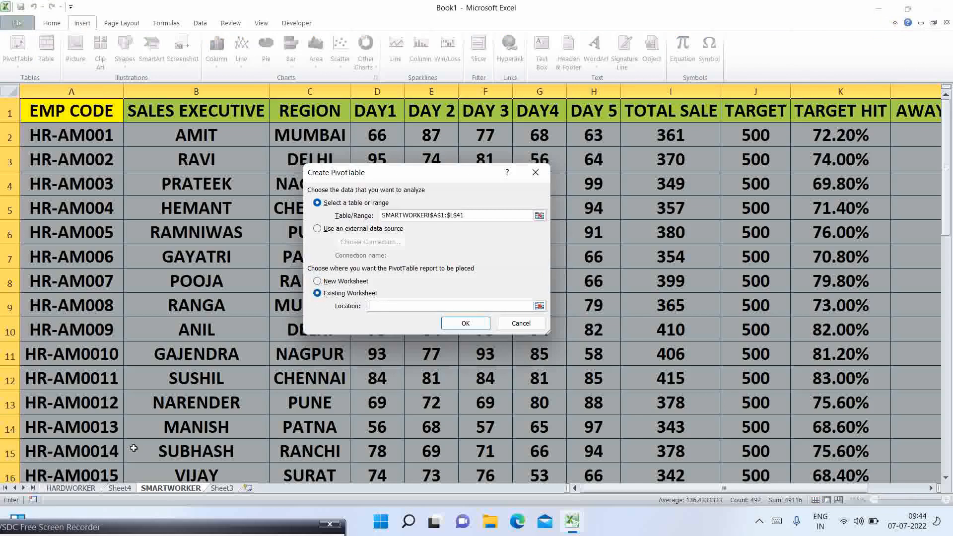
{"action": "left_click", "coordinate": [120, 488]}
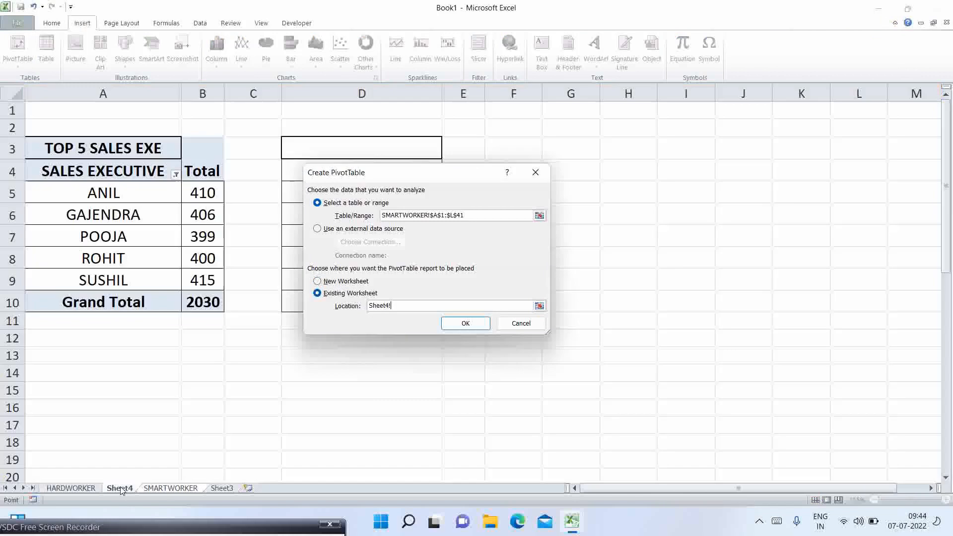
{"action": "left_click", "coordinate": [302, 152]}
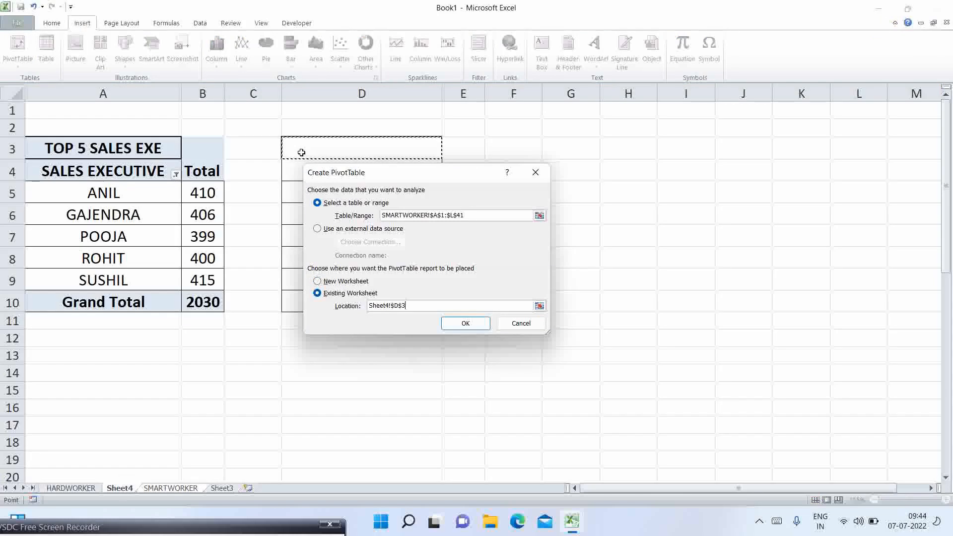
{"action": "left_click", "coordinate": [451, 327]}
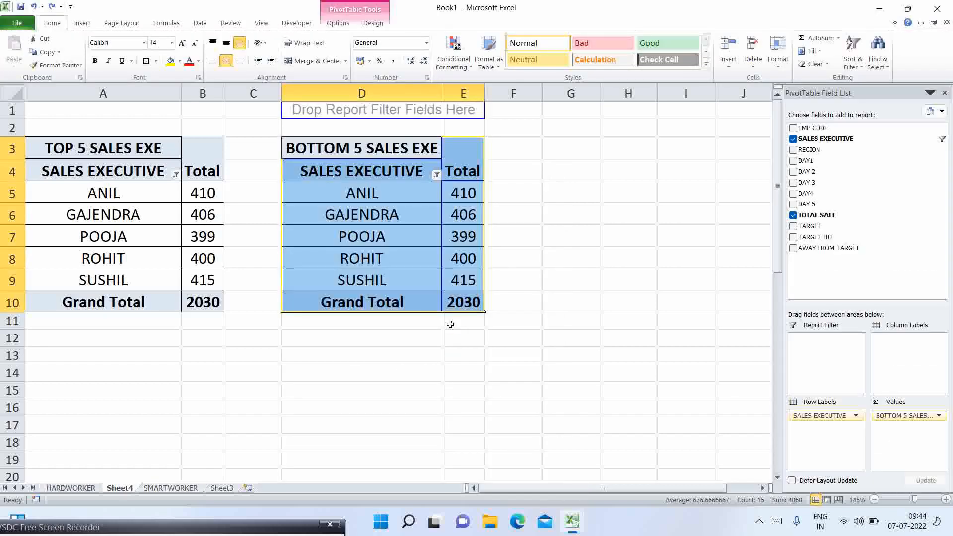
Undo the recent changes on Sheet4 back to before the PivotTable copy was pasted into column D.
{"action": "key", "text": "ctrl+z"}
{"action": "key", "text": "ctrl+z"}
{"action": "key", "text": "ctrl+z"}
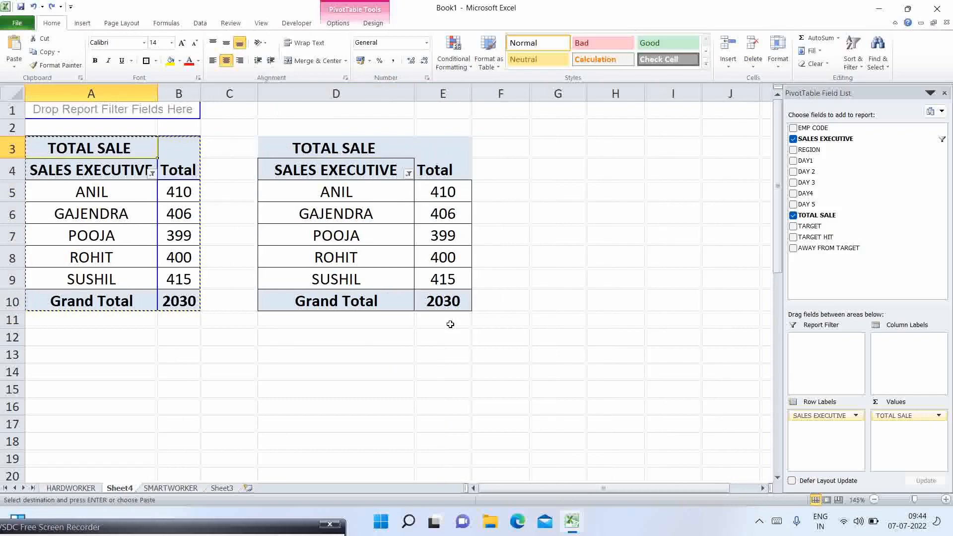
{"action": "key", "text": "ctrl+z"}
{"action": "key", "text": "ctrl+z"}
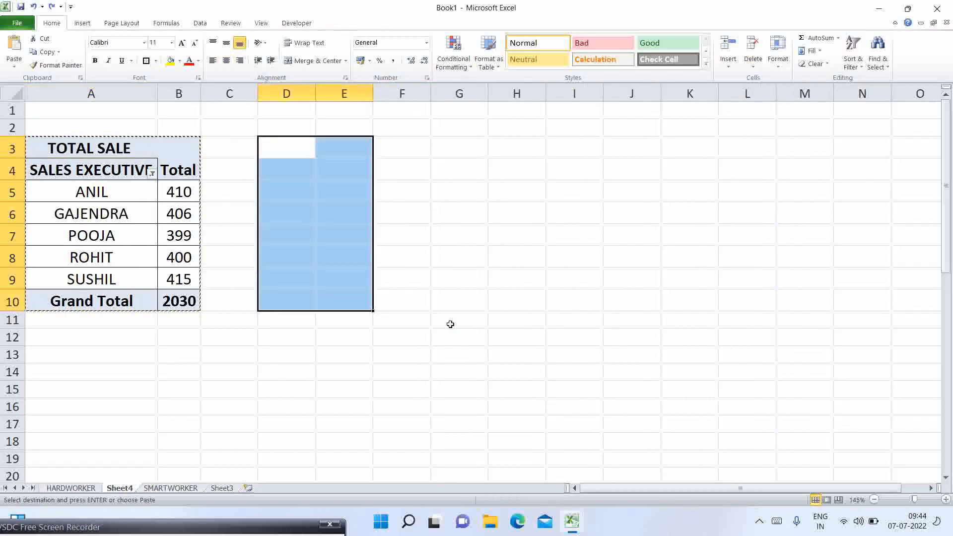
Apply a thick box border to the TOTAL SALE header cell A3 of the remaining PivotTable.
{"action": "left_click", "coordinate": [287, 152]}
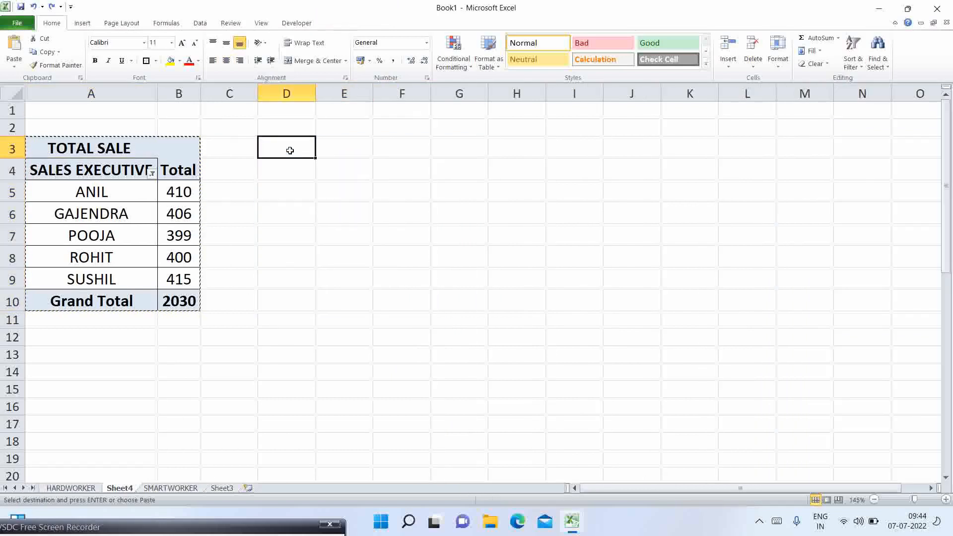
{"action": "left_click", "coordinate": [144, 151]}
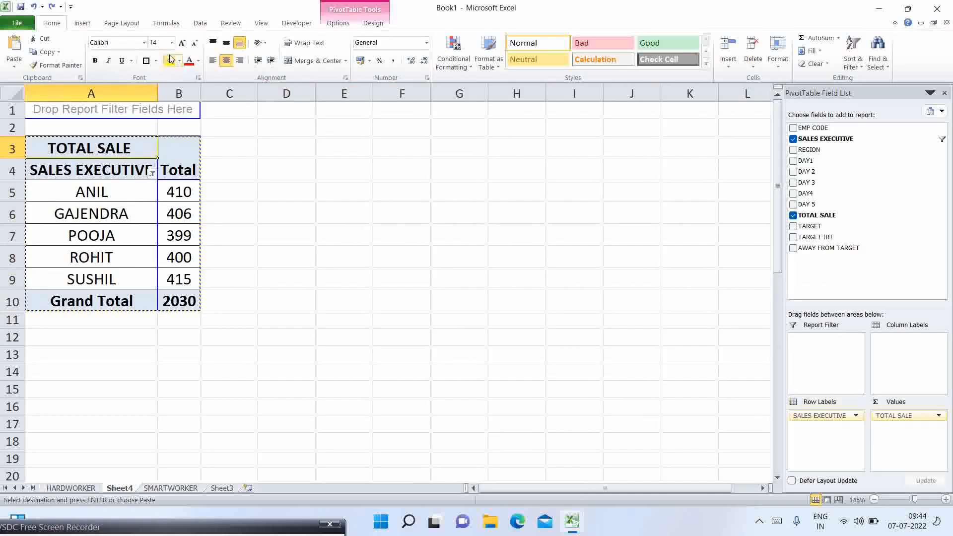
{"action": "left_click", "coordinate": [270, 151]}
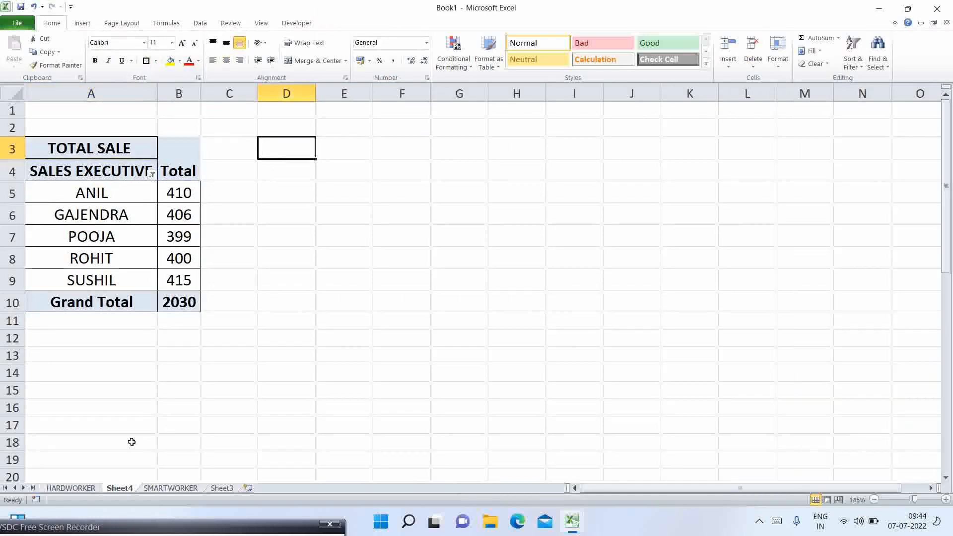
Create a PivotTable from the SMARTWORKER data range $A$1:$L$41 on the existing Sheet4 at cell D3.
{"action": "left_click", "coordinate": [162, 491]}
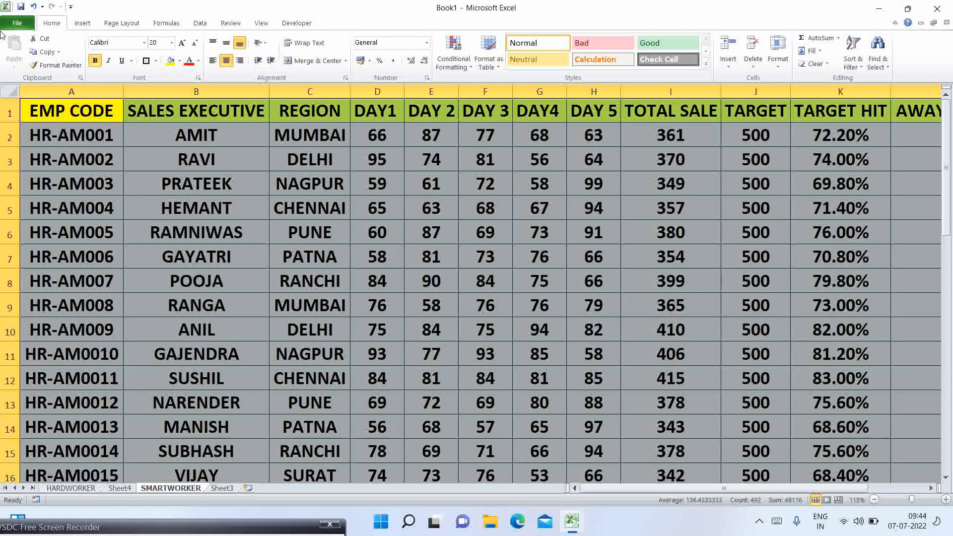
{"action": "left_click", "coordinate": [82, 24]}
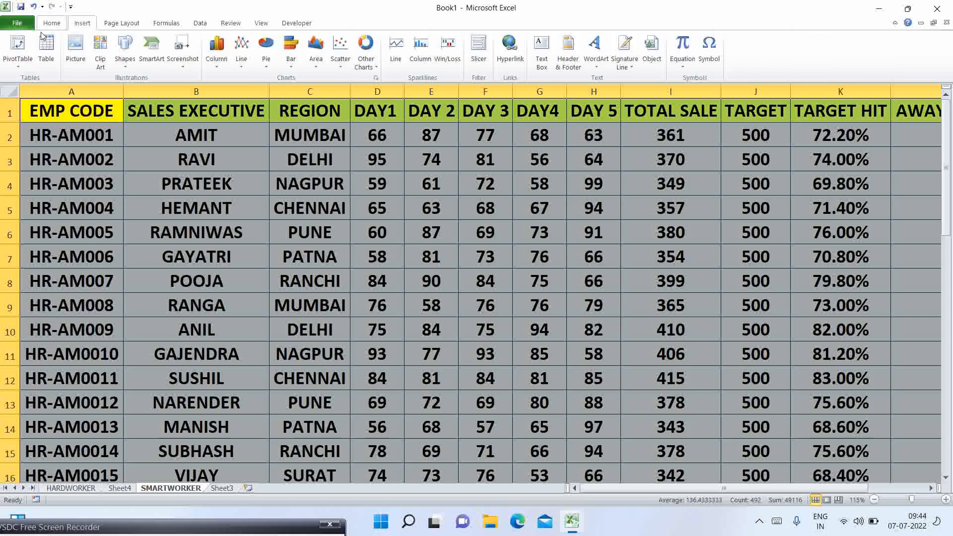
{"action": "left_click", "coordinate": [18, 63]}
{"action": "left_click", "coordinate": [35, 81]}
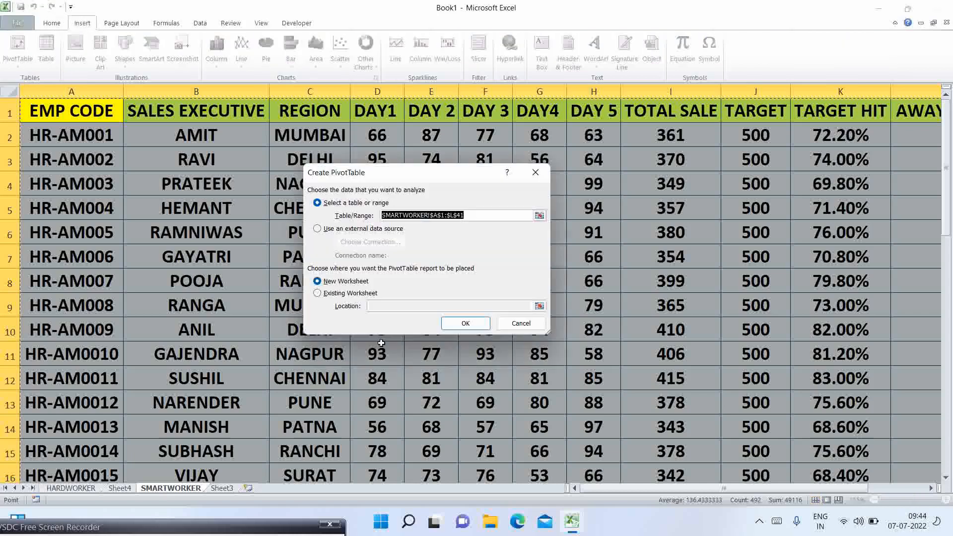
{"action": "left_click", "coordinate": [318, 294]}
{"action": "left_click", "coordinate": [381, 307]}
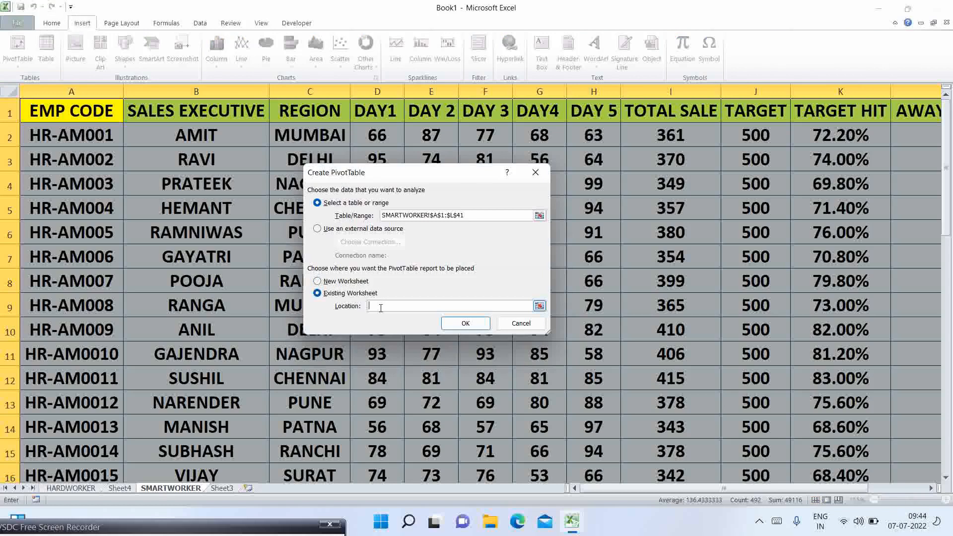
{"action": "left_click", "coordinate": [122, 489]}
{"action": "left_click", "coordinate": [287, 154]}
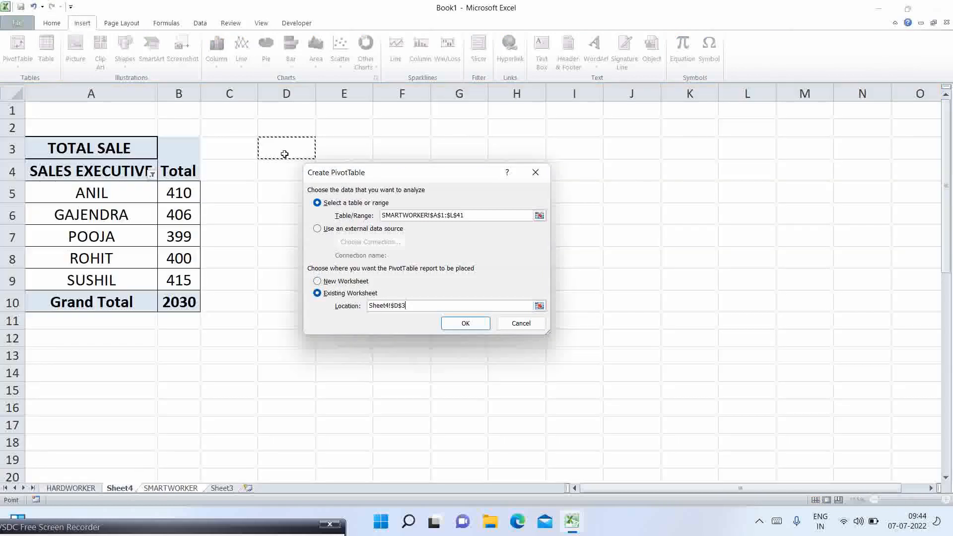
{"action": "left_click", "coordinate": [454, 325]}
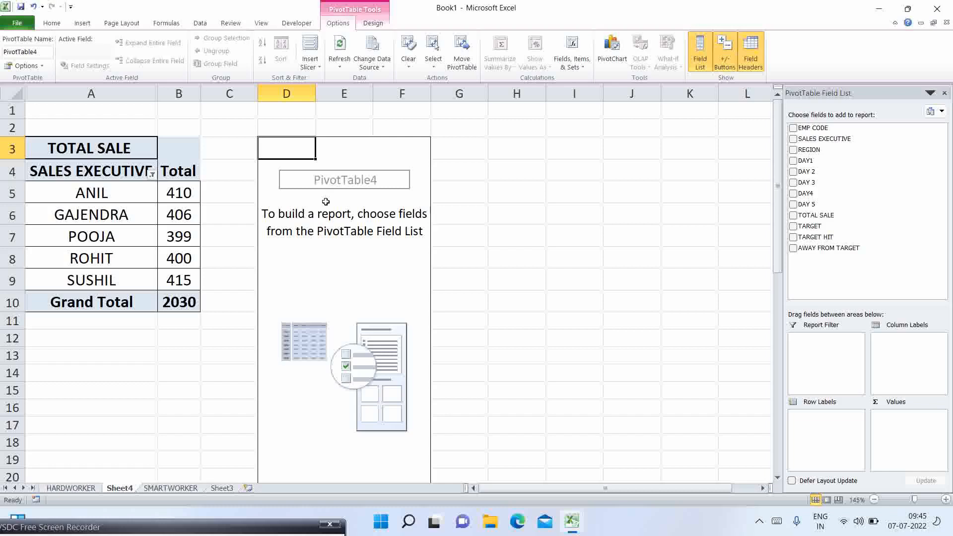
Switch the new PivotTable at D3 to classic layout and add SALES EXECUTIVE as row labels and TOTAL SALE as values.
{"action": "right_click", "coordinate": [297, 146]}
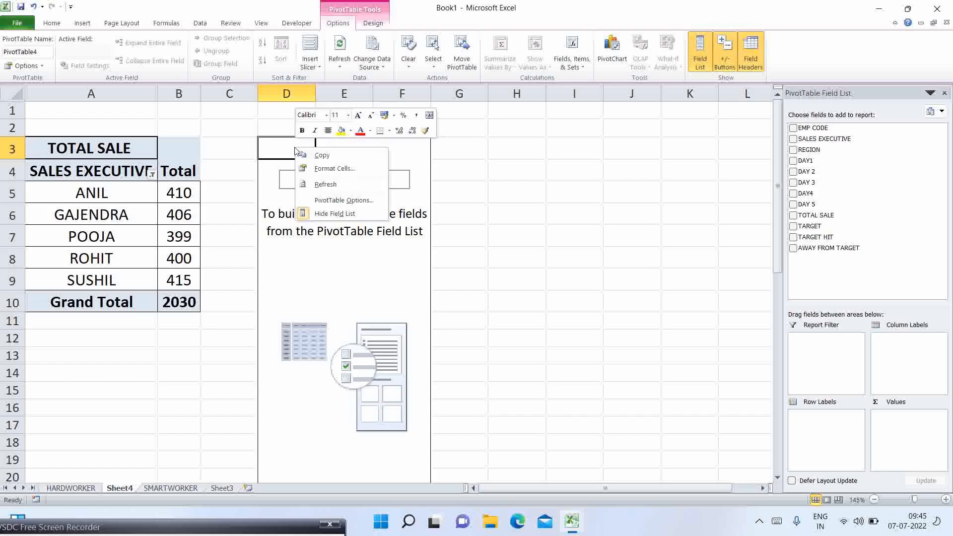
{"action": "left_click", "coordinate": [344, 200]}
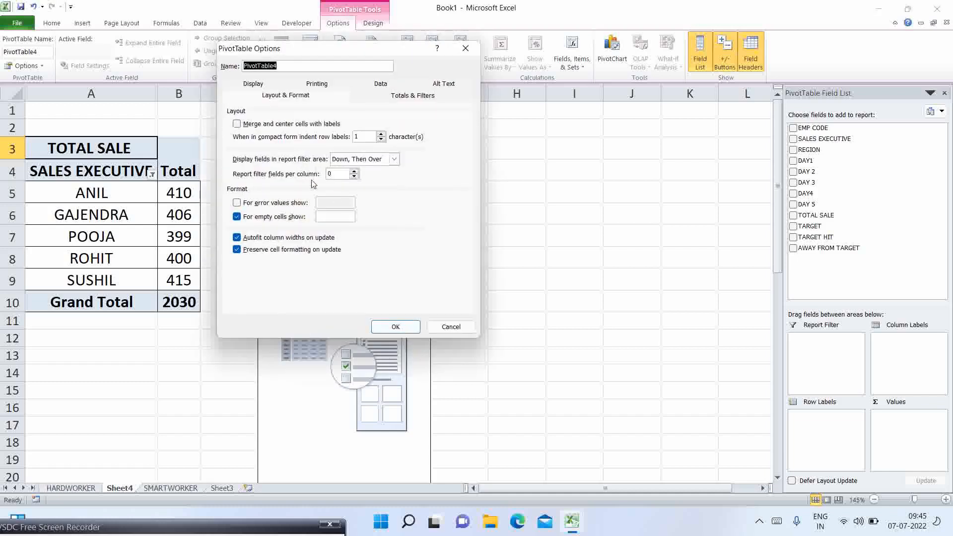
{"action": "left_click", "coordinate": [272, 87]}
{"action": "left_click", "coordinate": [236, 187]}
{"action": "left_click", "coordinate": [396, 327]}
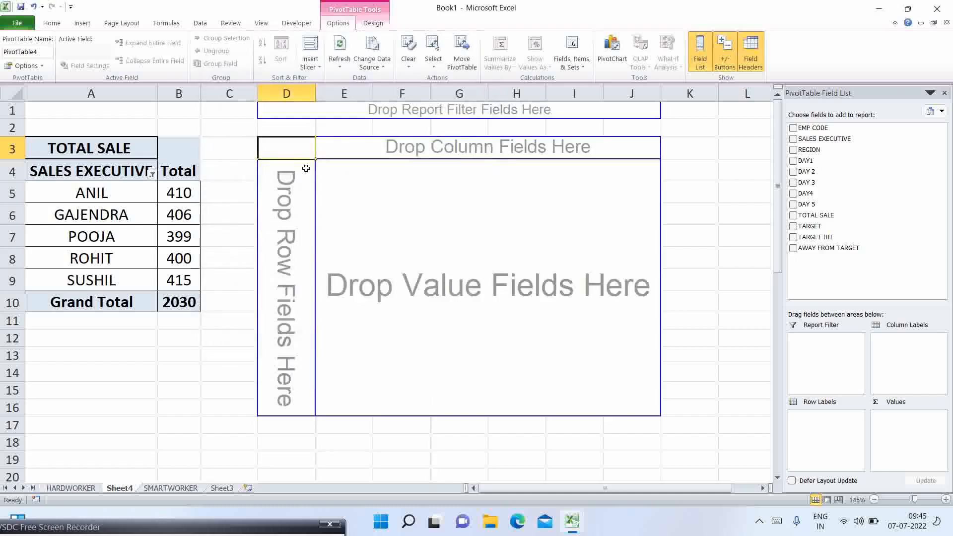
{"action": "left_click", "coordinate": [793, 139]}
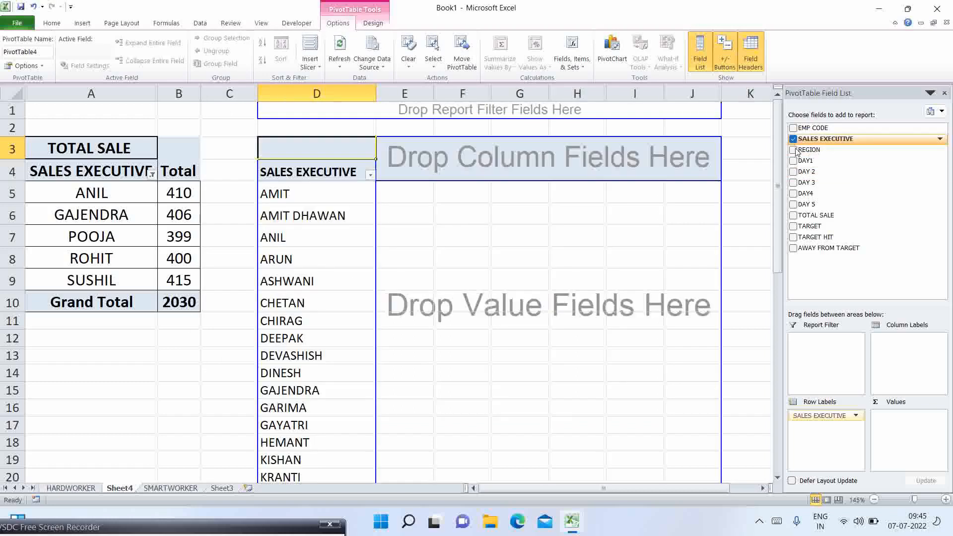
{"action": "left_click", "coordinate": [794, 216]}
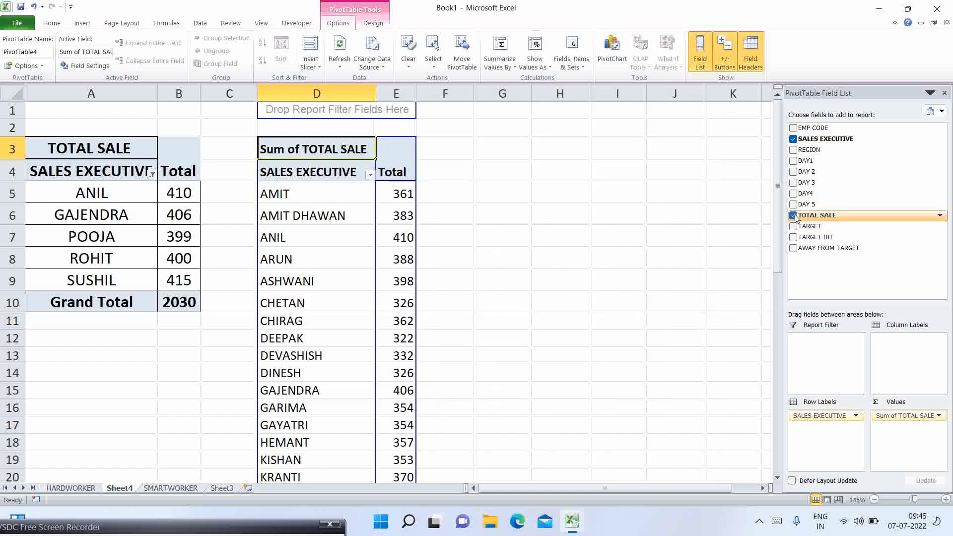
Filter SALES EXECUTIVE in the new PivotTable to the bottom 5 items by Sum of TOTAL SALE.
{"action": "left_click", "coordinate": [370, 175]}
{"action": "mouse_move", "coordinate": [318, 264]}
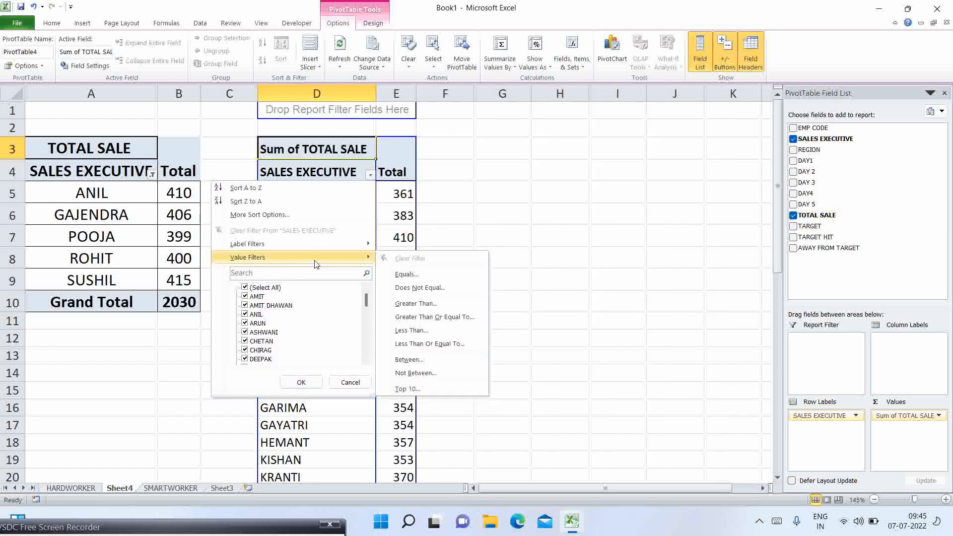
{"action": "left_click", "coordinate": [409, 389]}
{"action": "left_click", "coordinate": [340, 253]}
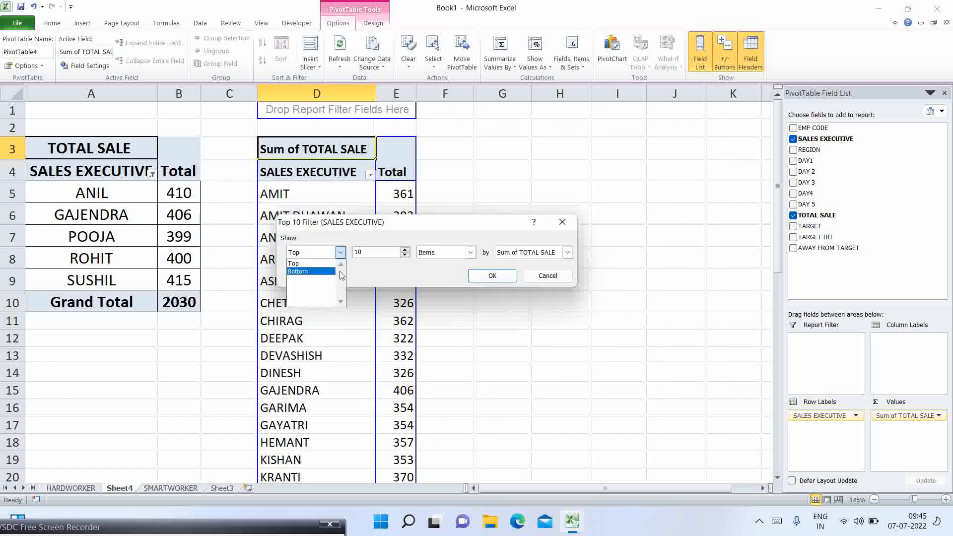
{"action": "left_click", "coordinate": [334, 271]}
{"action": "key", "text": "Tab"}
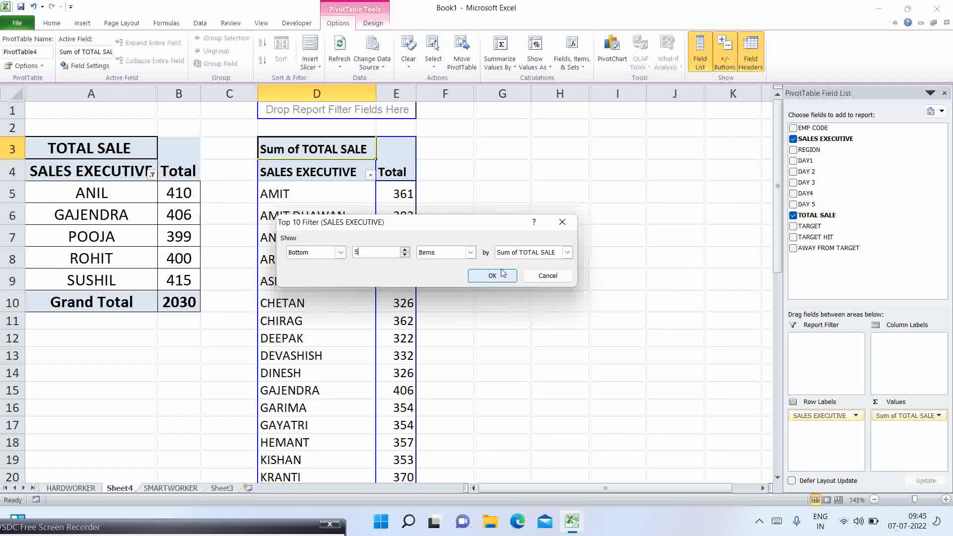
{"action": "left_click", "coordinate": [567, 252]}
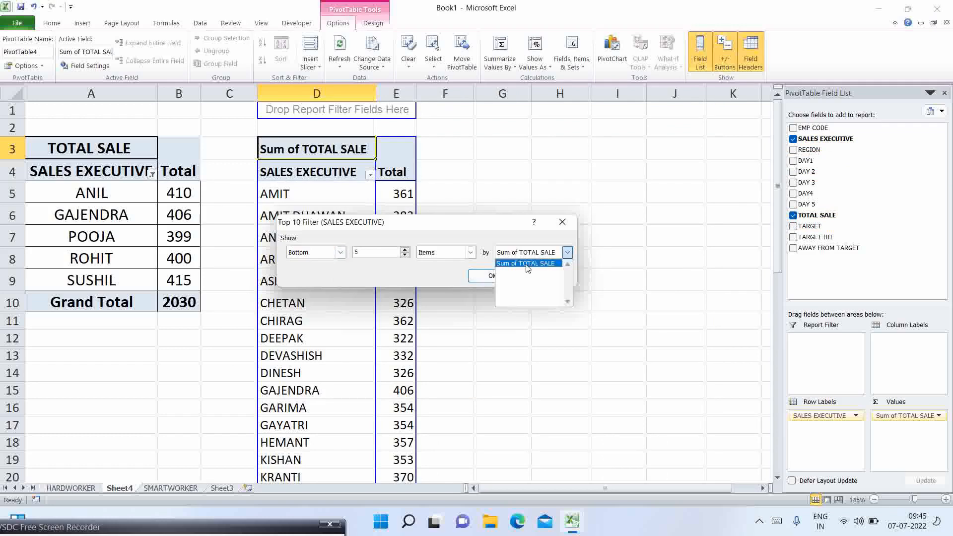
{"action": "left_click", "coordinate": [526, 272]}
{"action": "left_click", "coordinate": [492, 276]}
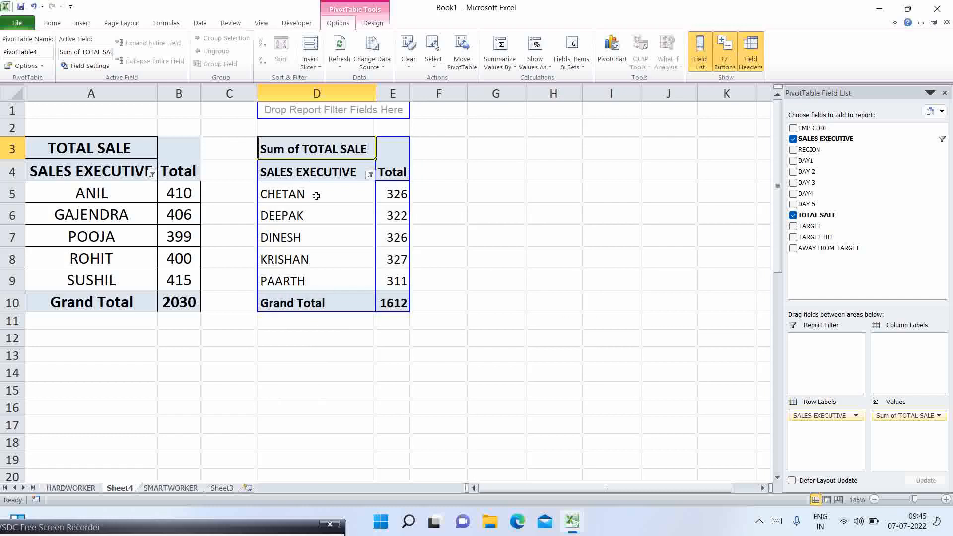
Increase the font size of both PivotTables in A3:E10 to 16 and autofit all columns of the sheet.
{"action": "left_click", "coordinate": [390, 306], "text": "shift"}
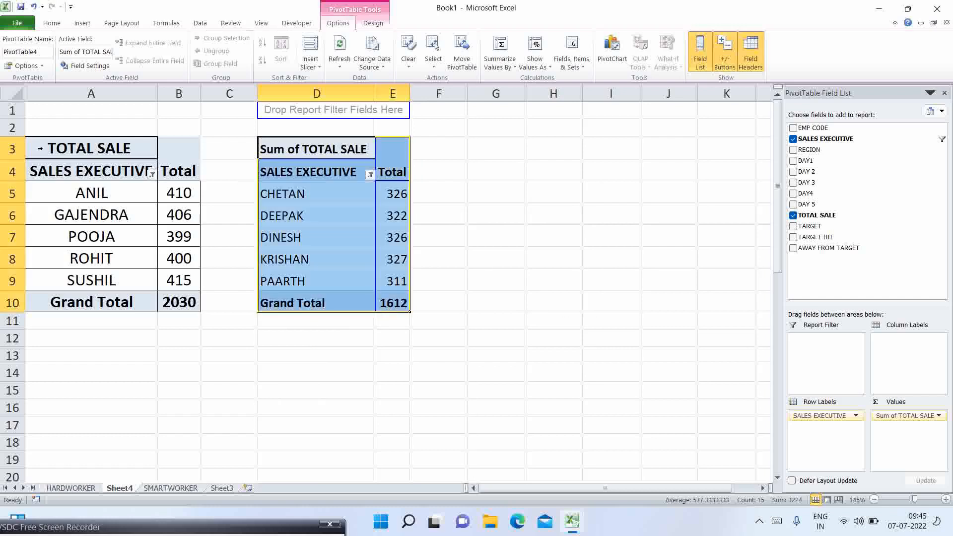
{"action": "left_click", "coordinate": [39, 149]}
{"action": "left_click", "coordinate": [401, 304], "text": "shift"}
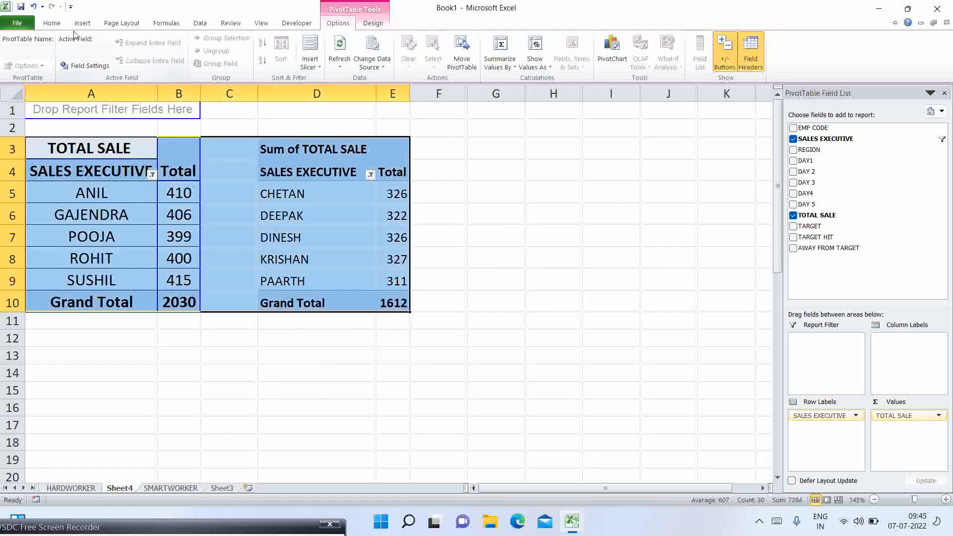
{"action": "left_click", "coordinate": [52, 23]}
{"action": "left_click", "coordinate": [183, 43]}
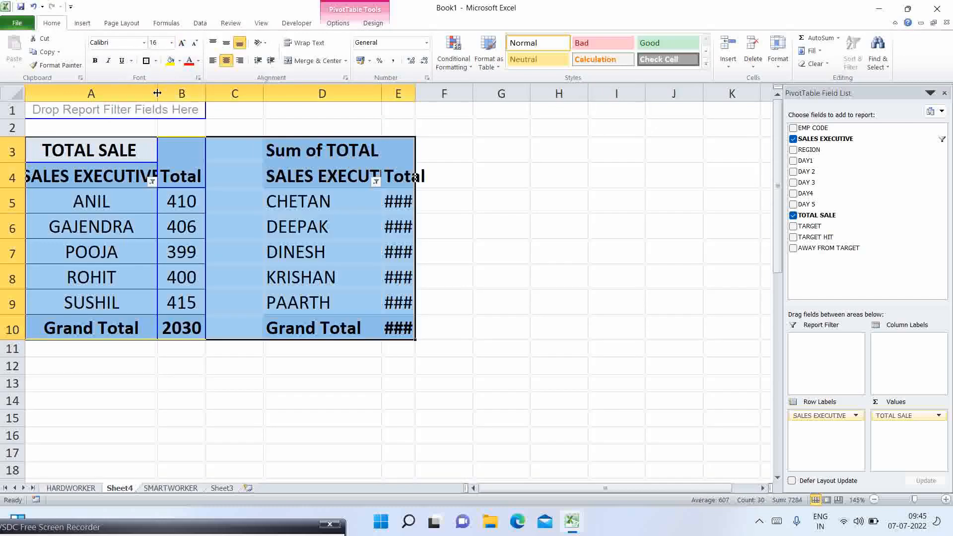
{"action": "left_click", "coordinate": [20, 96]}
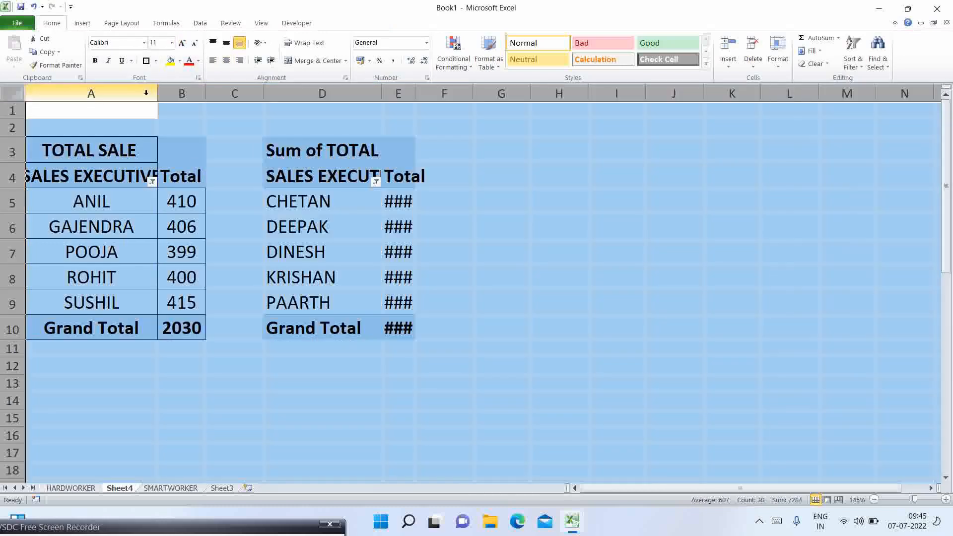
{"action": "double_click", "coordinate": [157, 94]}
Rename the value field of the PivotTable at D3 as BOTTOM 5 SALES EXE and the one at A3 as TOP 5 SALES EXE.
{"action": "double_click", "coordinate": [350, 151]}
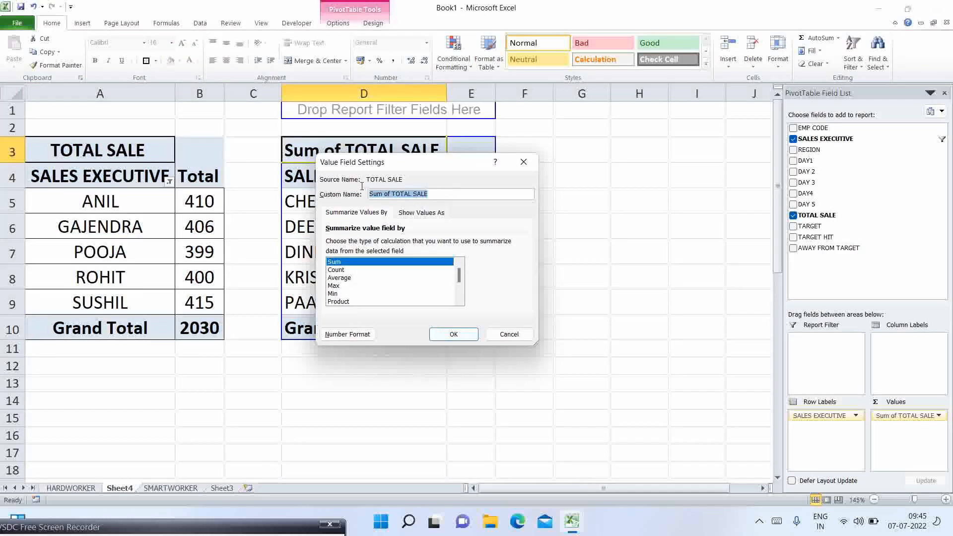
{"action": "type", "text": "BOTTOM 5 SALES EXE"}
{"action": "left_click", "coordinate": [454, 334]}
{"action": "left_click", "coordinate": [103, 157]}
{"action": "double_click", "coordinate": [103, 158]}
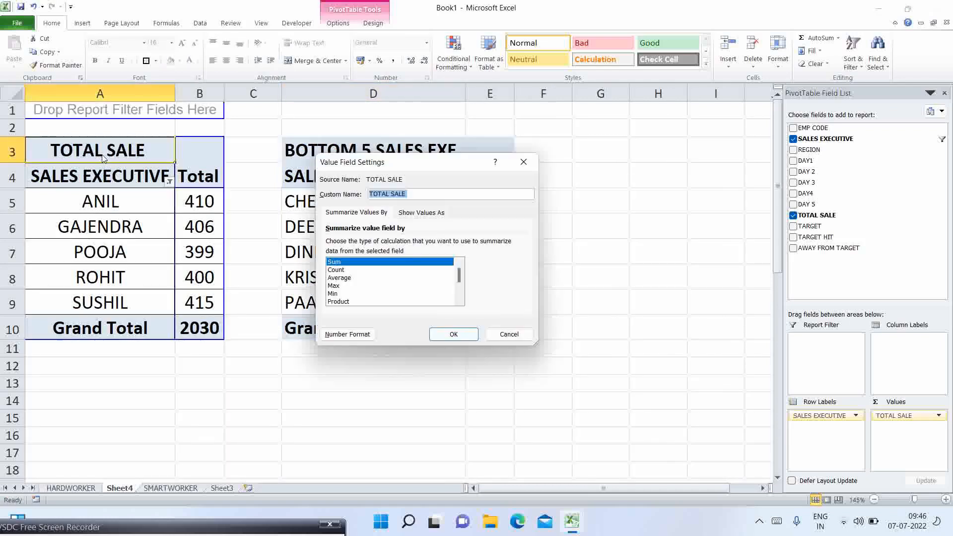
{"action": "type", "text": "TOP 5 SALES EXE"}
{"action": "left_click", "coordinate": [440, 335]}
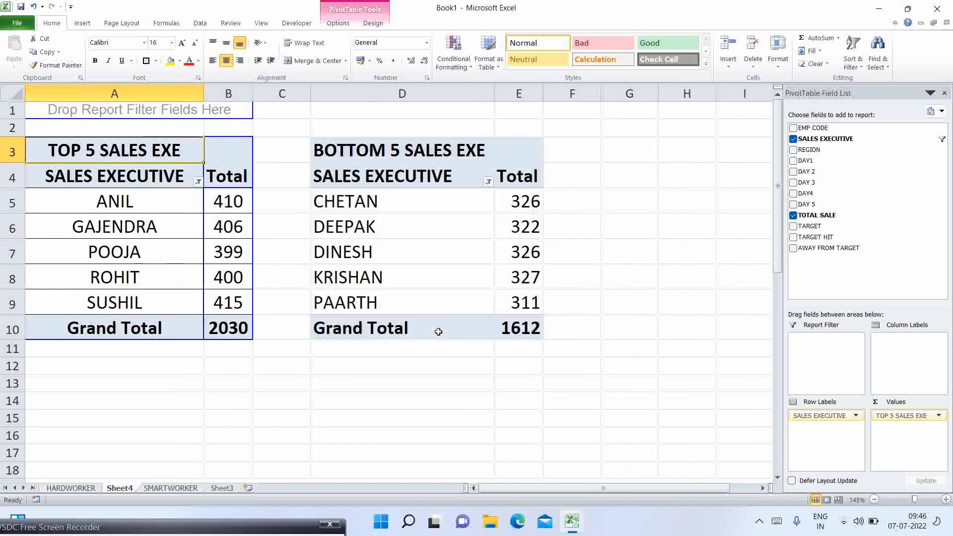
Apply an outside border to the top 5 sales executive PivotTable in A3:B10.
{"action": "left_click", "coordinate": [393, 156]}
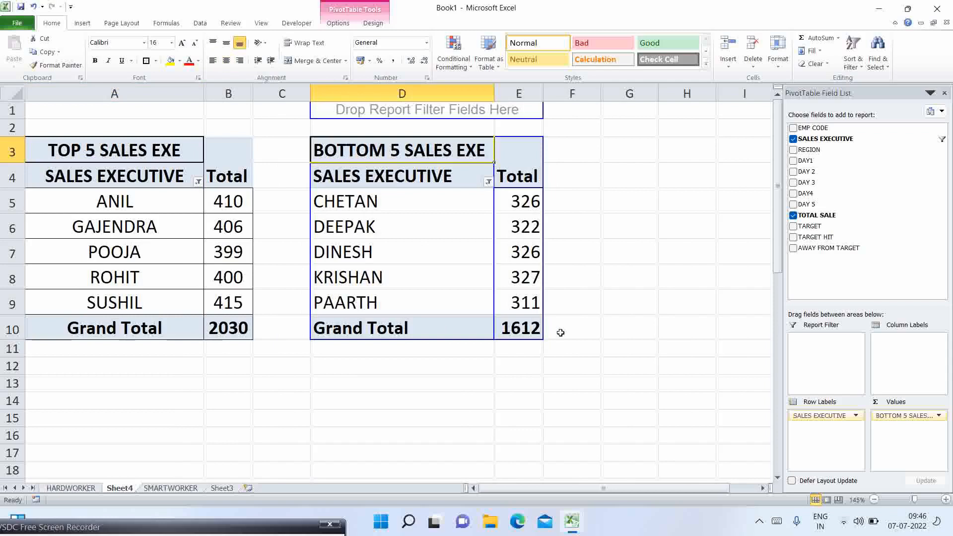
{"action": "left_click", "coordinate": [531, 329], "text": "shift"}
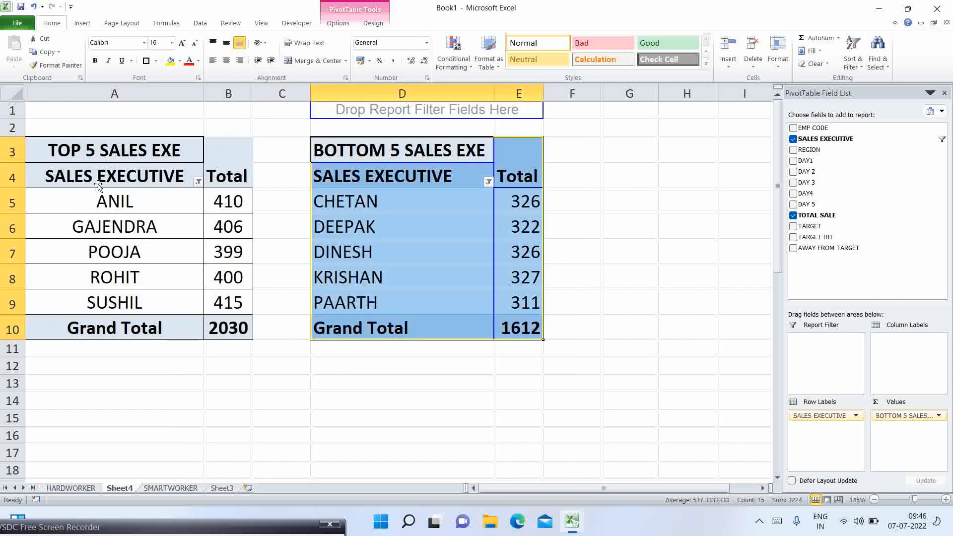
{"action": "left_click", "coordinate": [100, 156]}
{"action": "left_click", "coordinate": [221, 329], "text": "shift"}
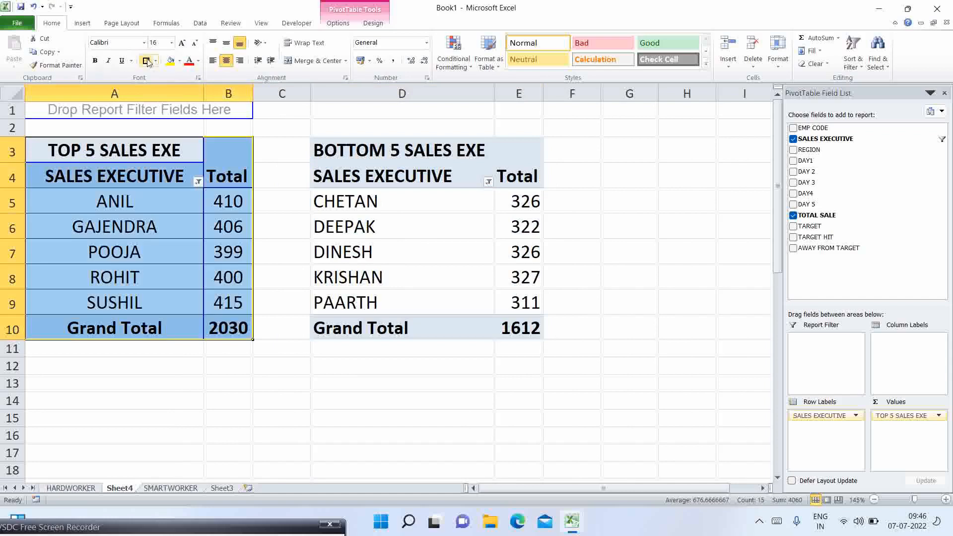
Narrow the empty columns C and F into thin spacers beside the bottom 5 PivotTable.
{"action": "left_click", "coordinate": [307, 120]}
{"action": "left_click_drag", "start_coordinate": [310, 94], "coordinate": [269, 94]}
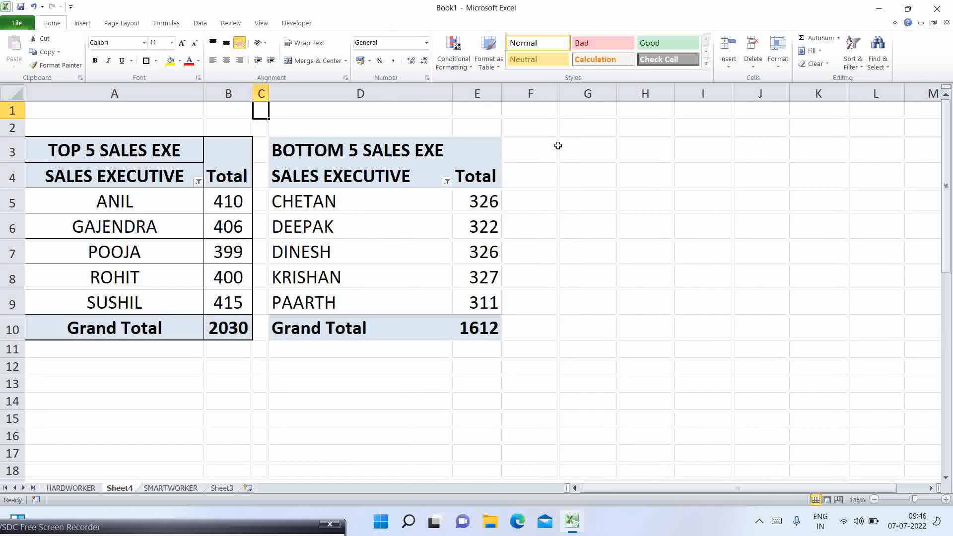
{"action": "left_click", "coordinate": [576, 149]}
{"action": "left_click_drag", "start_coordinate": [560, 93], "coordinate": [518, 91]}
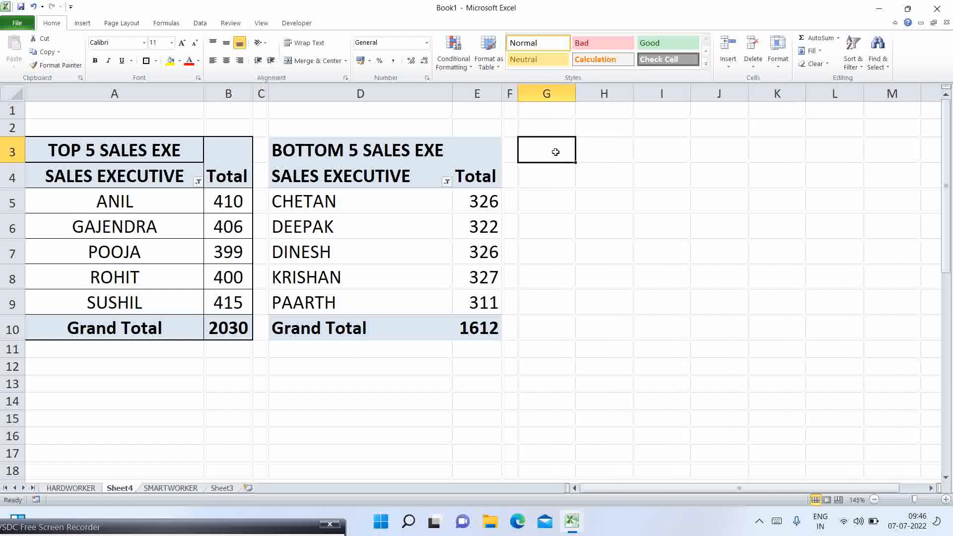
Create a PivotTable from the SMARTWORKER data range $A$1:$L$41 on the existing Sheet4 at cell G3.
{"action": "left_click", "coordinate": [164, 488]}
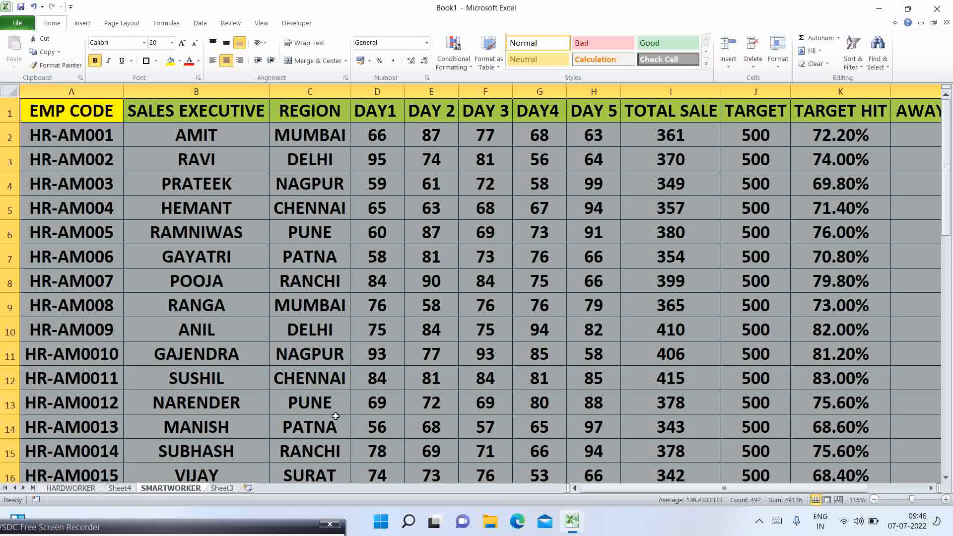
{"action": "left_click", "coordinate": [82, 23]}
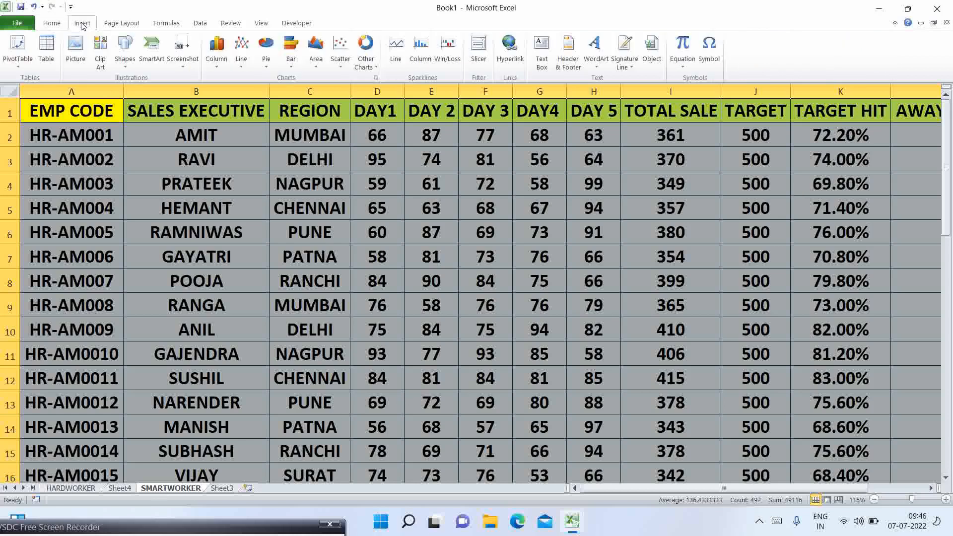
{"action": "left_click", "coordinate": [18, 60]}
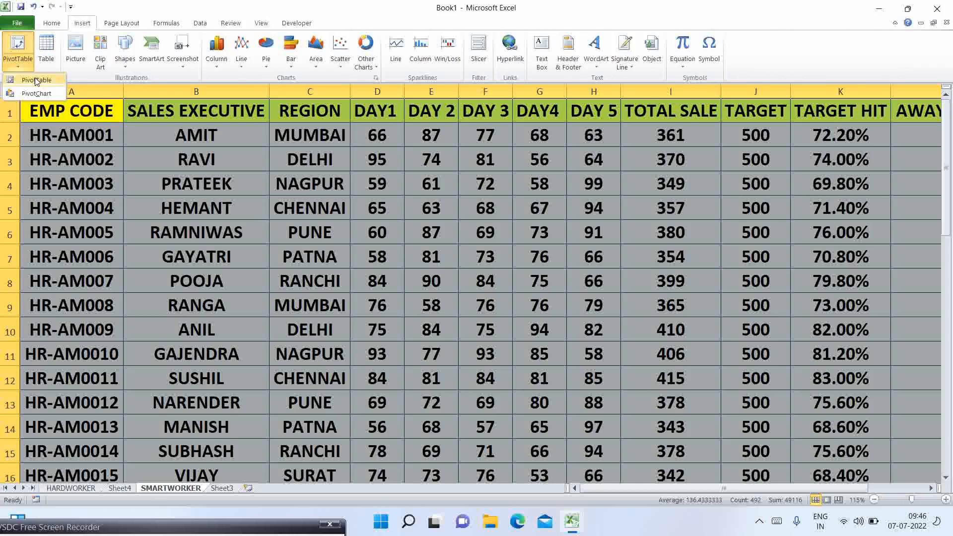
{"action": "left_click", "coordinate": [36, 80]}
{"action": "left_click", "coordinate": [317, 293]}
{"action": "left_click", "coordinate": [378, 306]}
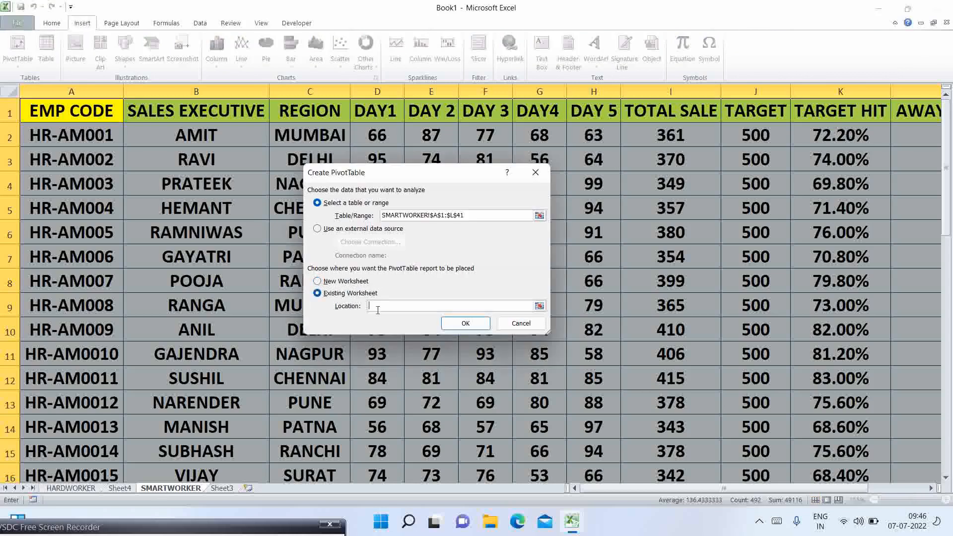
{"action": "left_click", "coordinate": [121, 489]}
{"action": "left_click", "coordinate": [560, 144]}
{"action": "left_click", "coordinate": [466, 323]}
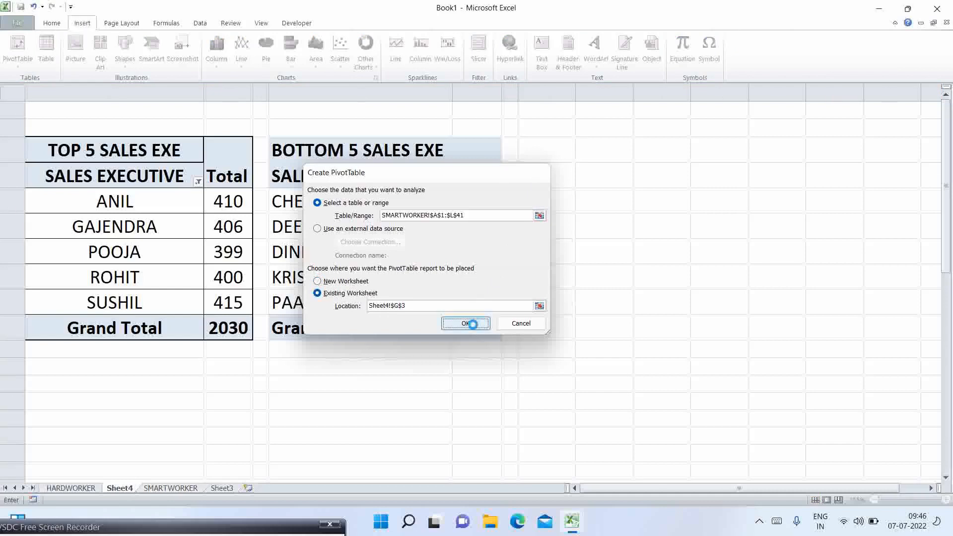
Switch the new PivotTable at G3 to classic layout and add SALES EXECUTIVE as row labels and TARGET HIT as values.
{"action": "right_click", "coordinate": [616, 151]}
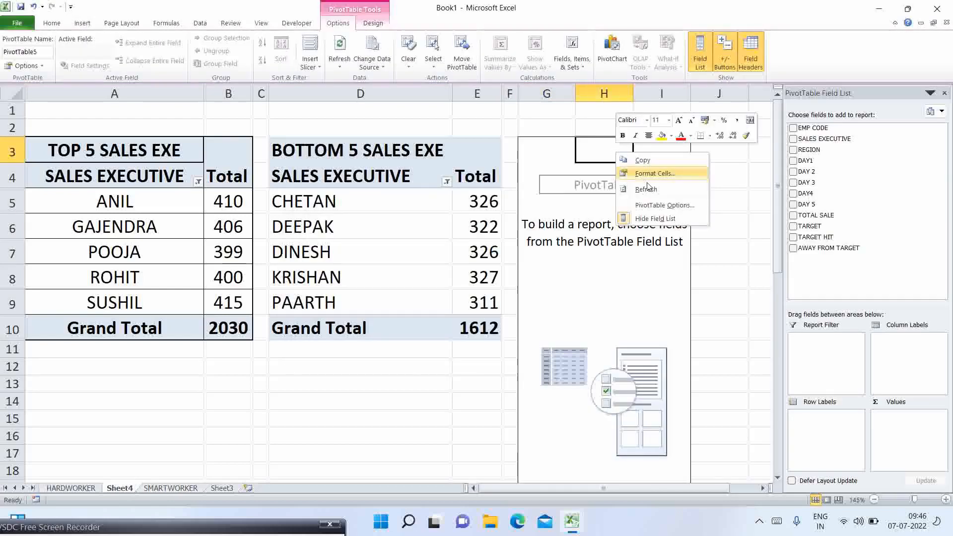
{"action": "left_click", "coordinate": [660, 205]}
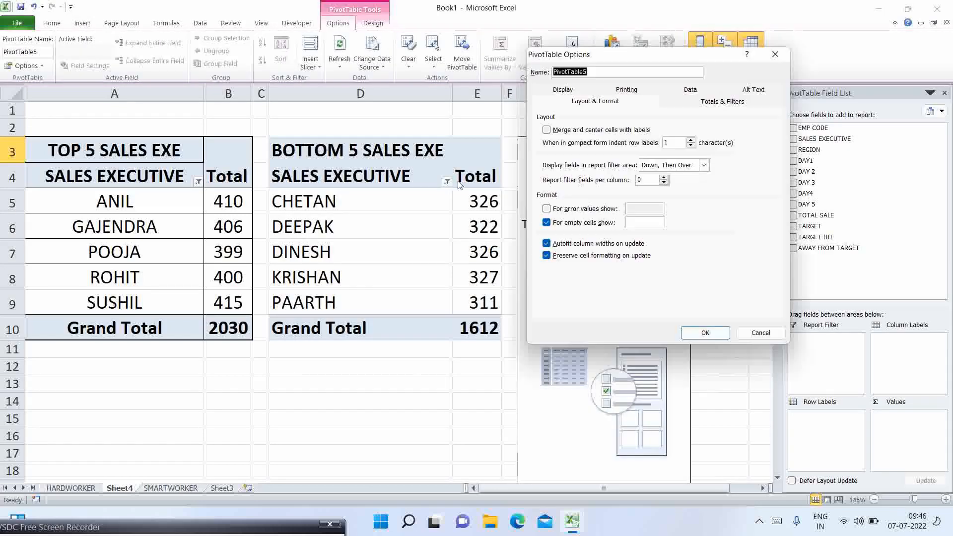
{"action": "left_click", "coordinate": [575, 92]}
{"action": "left_click", "coordinate": [547, 194]}
{"action": "left_click", "coordinate": [705, 333]}
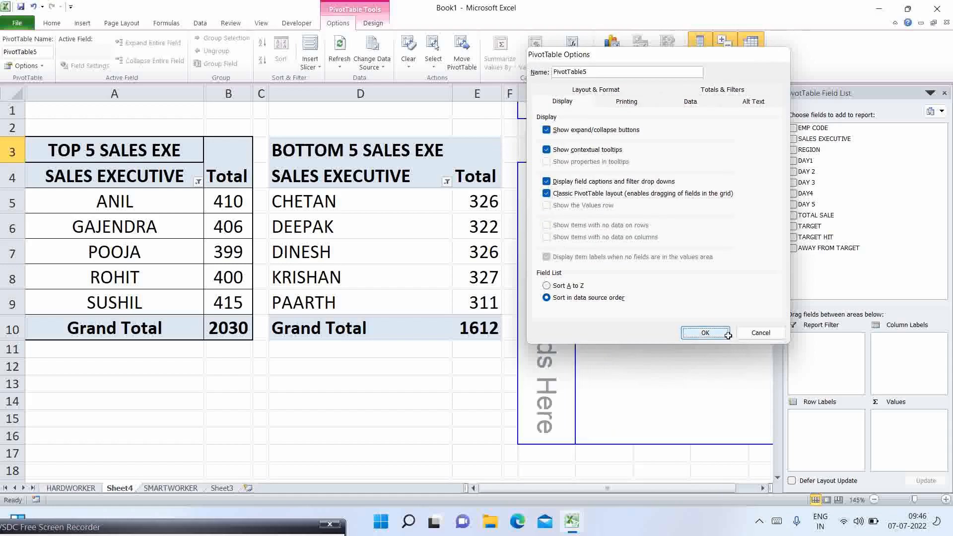
{"action": "left_click", "coordinate": [794, 139]}
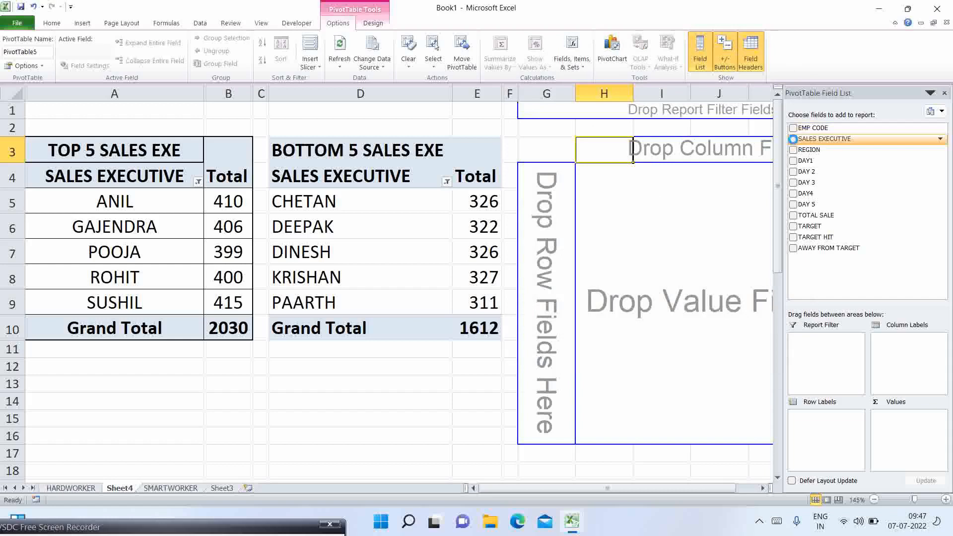
{"action": "left_click", "coordinate": [794, 237]}
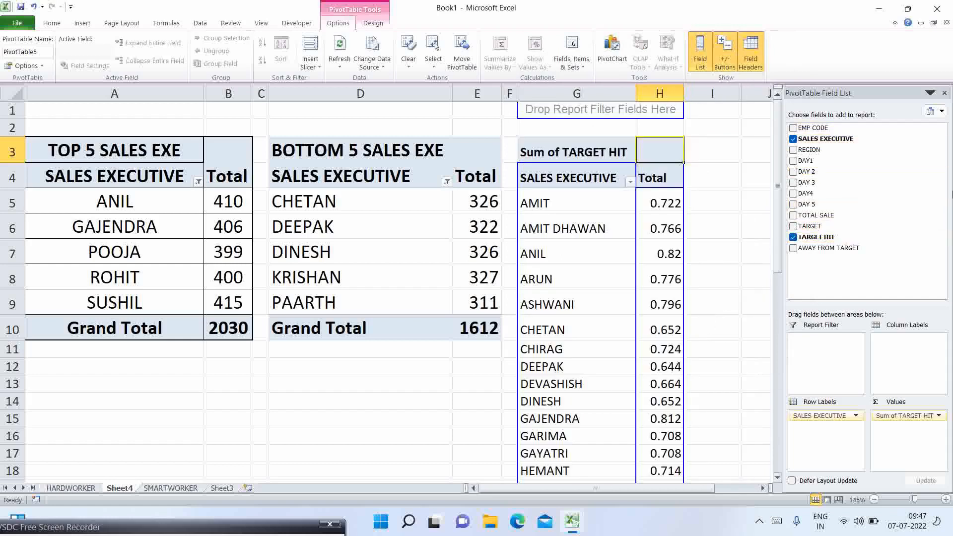
Format the TARGET HIT values in H5:H45 as Percentage.
{"action": "left_click", "coordinate": [663, 198]}
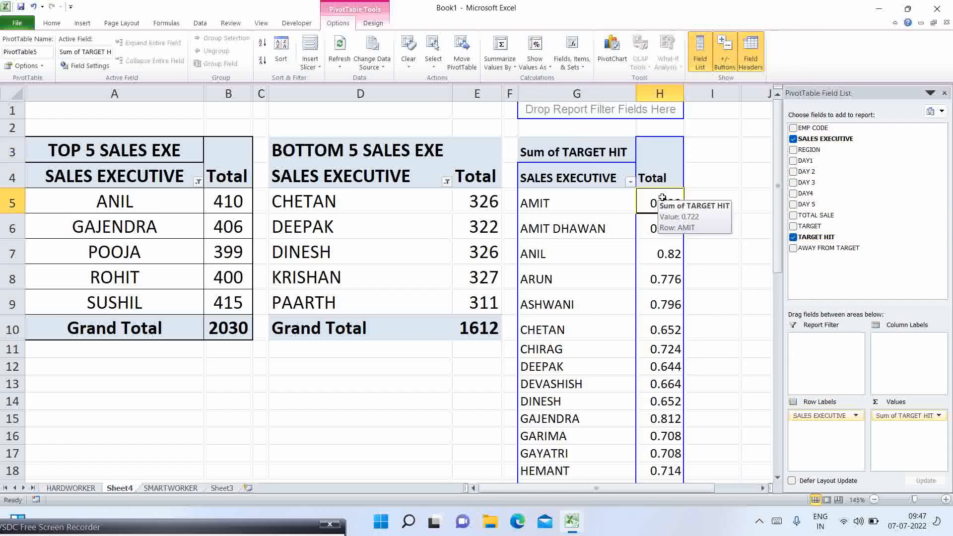
{"action": "key", "text": "ctrl+shift+Down"}
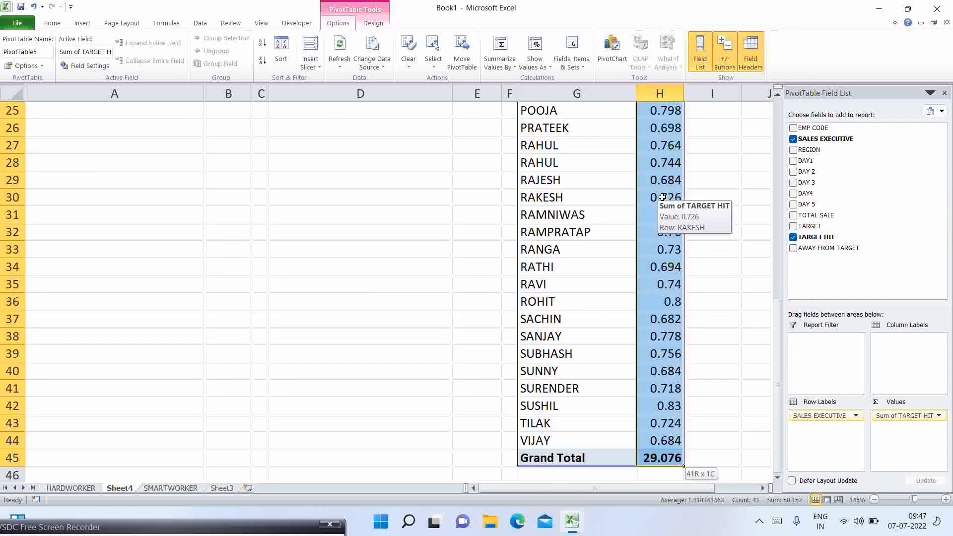
{"action": "key", "text": "ctrl+Up"}
{"action": "key", "text": "ctrl+Up"}
{"action": "key", "text": "Down"}
{"action": "key", "text": "Down"}
{"action": "key", "text": "Down"}
{"action": "key", "text": "Down"}
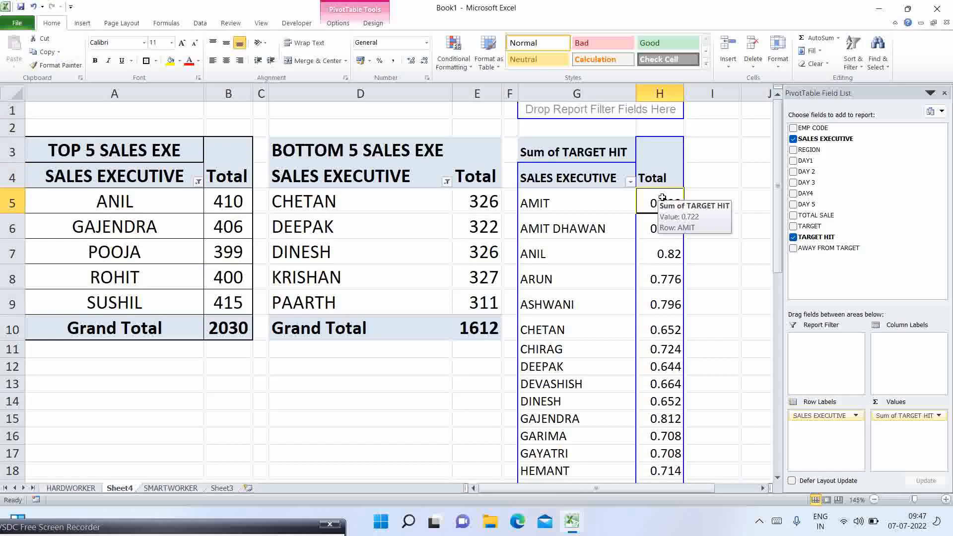
{"action": "key", "text": "ctrl+shift+Down"}
{"action": "scroll", "coordinate": [630, 187], "scroll_direction": "up", "scroll_amount": 8}
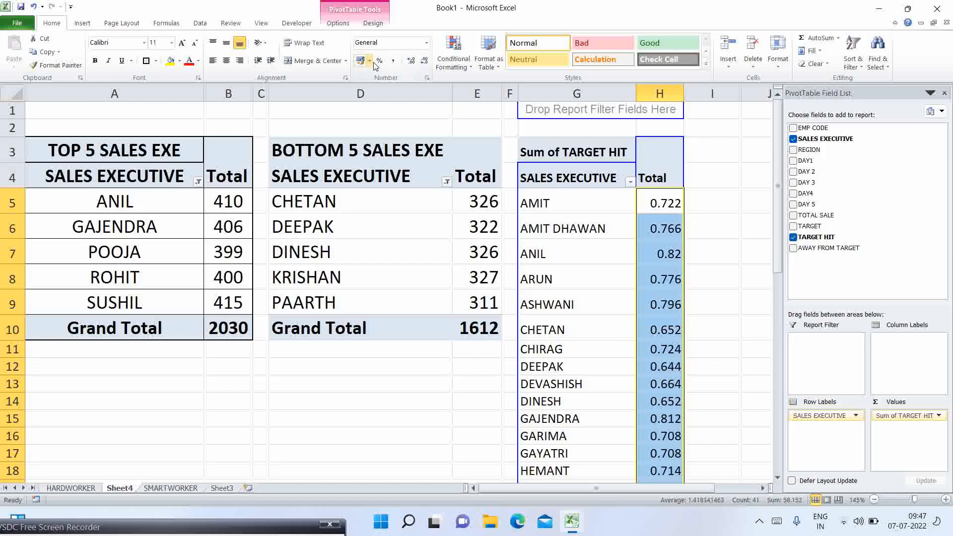
{"action": "left_click", "coordinate": [397, 47]}
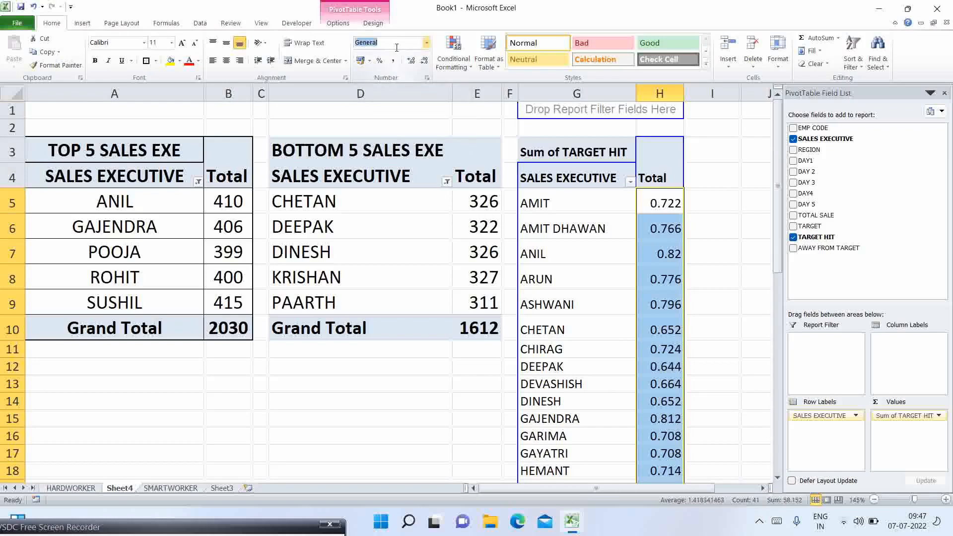
{"action": "left_click", "coordinate": [427, 43]}
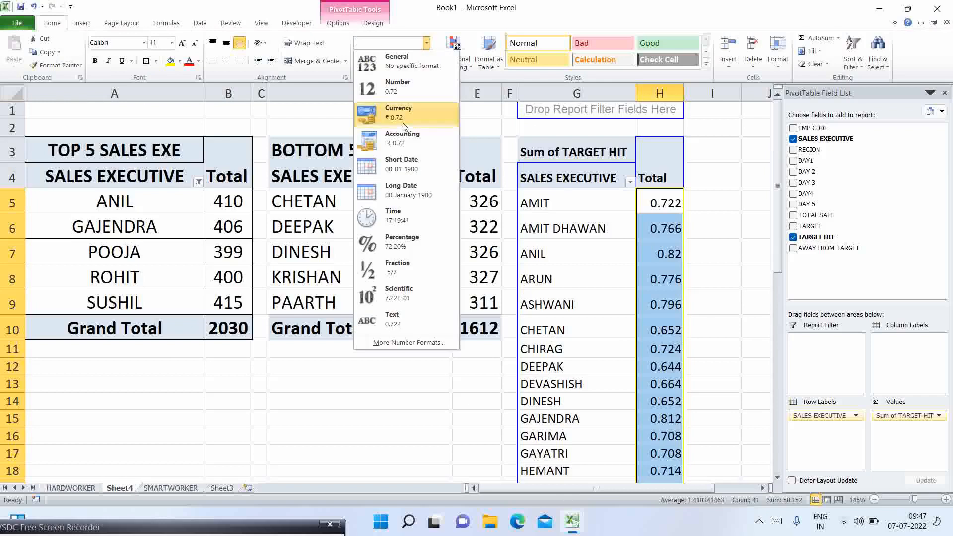
{"action": "left_click", "coordinate": [400, 243]}
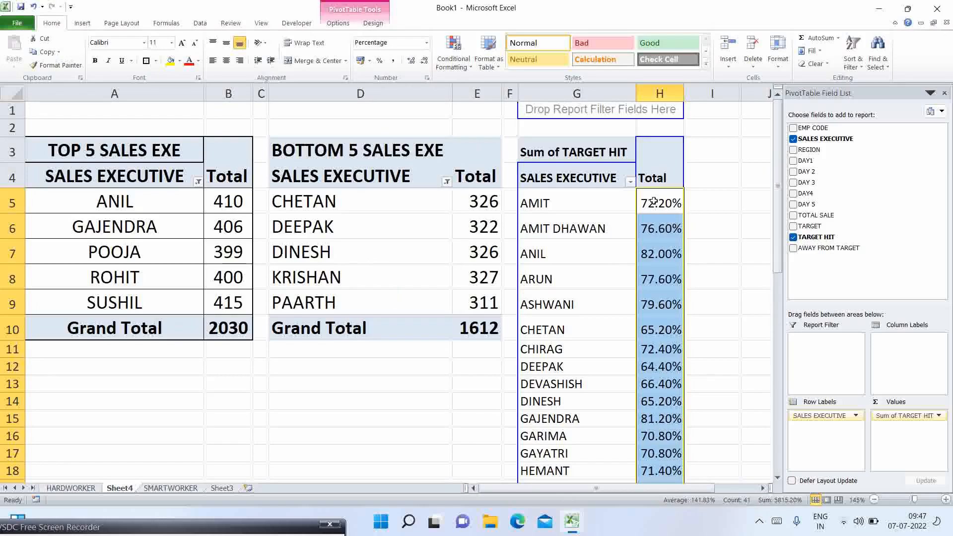
Filter SALES EXECUTIVE in the PivotTable at G3 to the top 5 items by Sum of TARGET HIT.
{"action": "left_click", "coordinate": [630, 182]}
{"action": "mouse_move", "coordinate": [621, 264]}
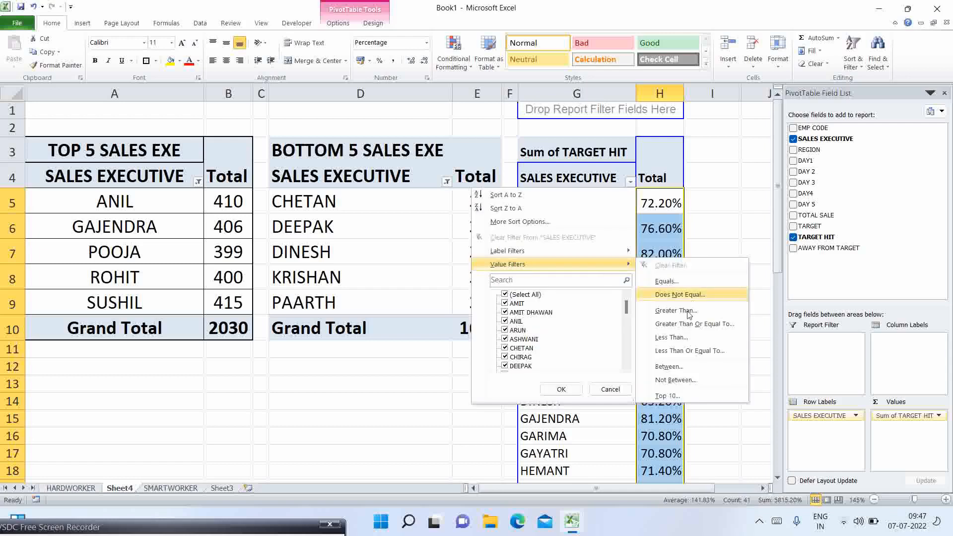
{"action": "left_click", "coordinate": [686, 396]}
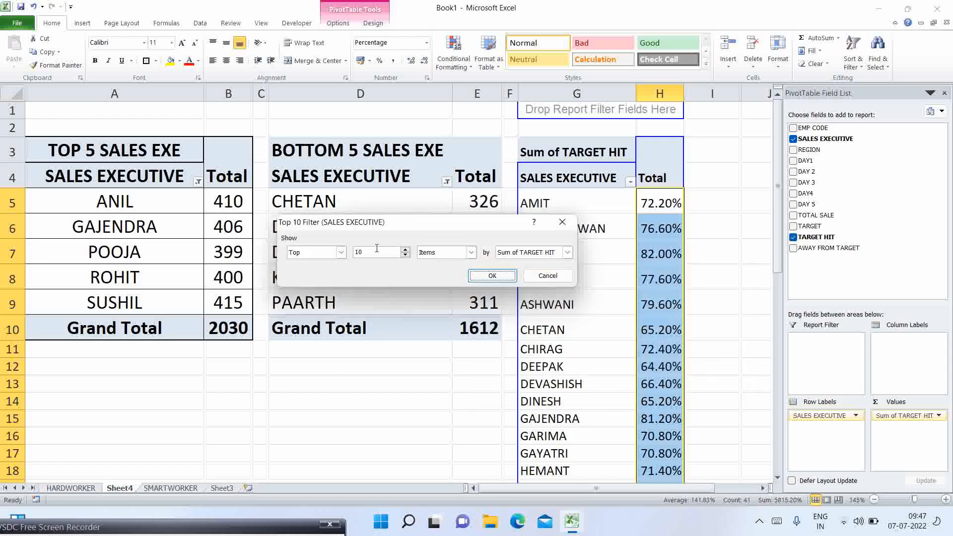
{"action": "left_click", "coordinate": [369, 252]}
{"action": "left_click", "coordinate": [494, 279]}
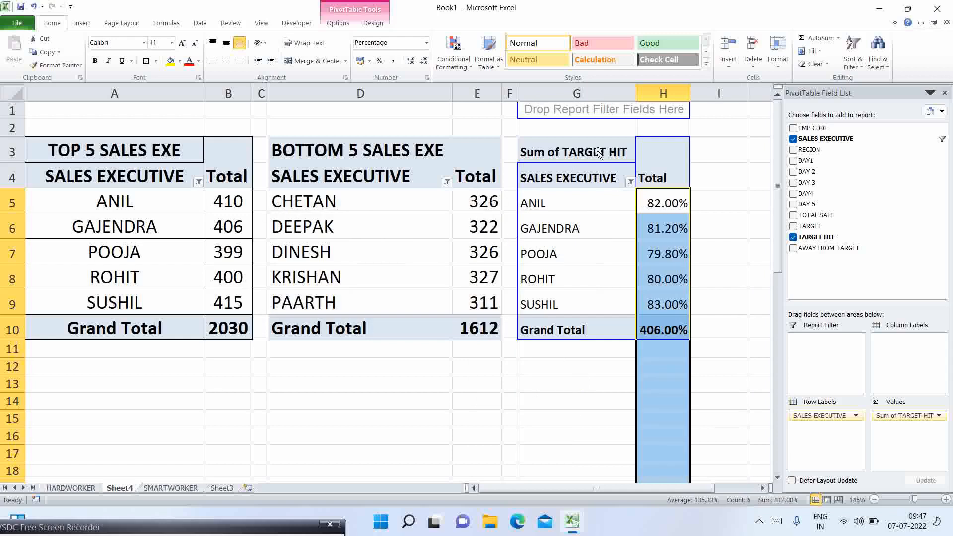
Rename the value field of the PivotTable at G3 as TARGET HIT % and centre its heading cell.
{"action": "double_click", "coordinate": [600, 154]}
{"action": "left_click", "coordinate": [392, 193]}
{"action": "key", "text": "BackSpace"}
{"action": "key", "text": "BackSpace"}
{"action": "key", "text": "BackSpace"}
{"action": "key", "text": "BackSpace"}
{"action": "key", "text": "BackSpace"}
{"action": "key", "text": "BackSpace"}
{"action": "key", "text": "BackSpace"}
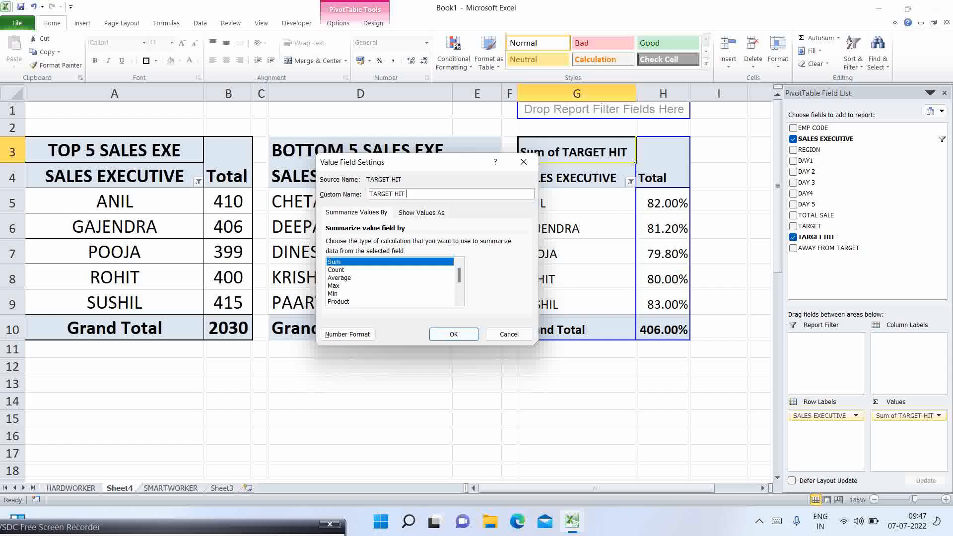
{"action": "left_click", "coordinate": [454, 334]}
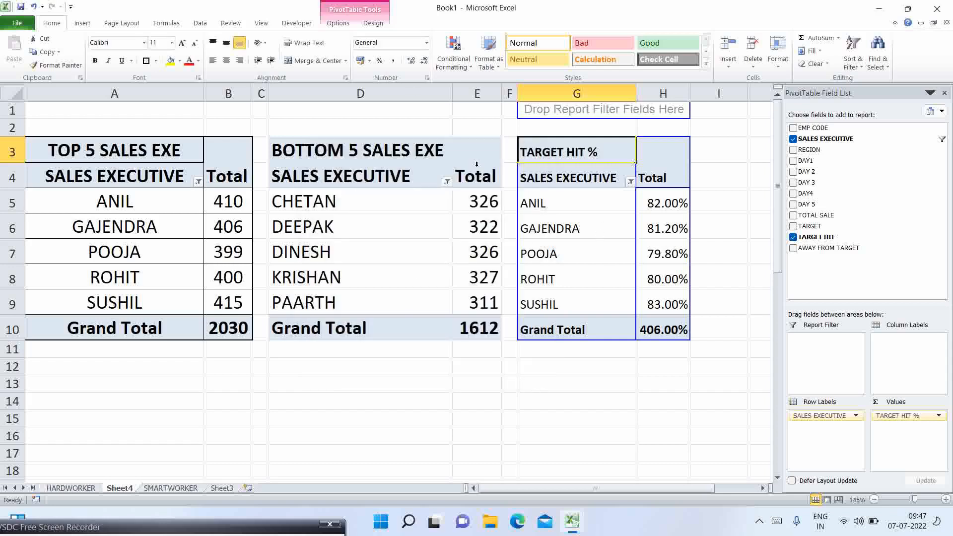
{"action": "left_click", "coordinate": [226, 60]}
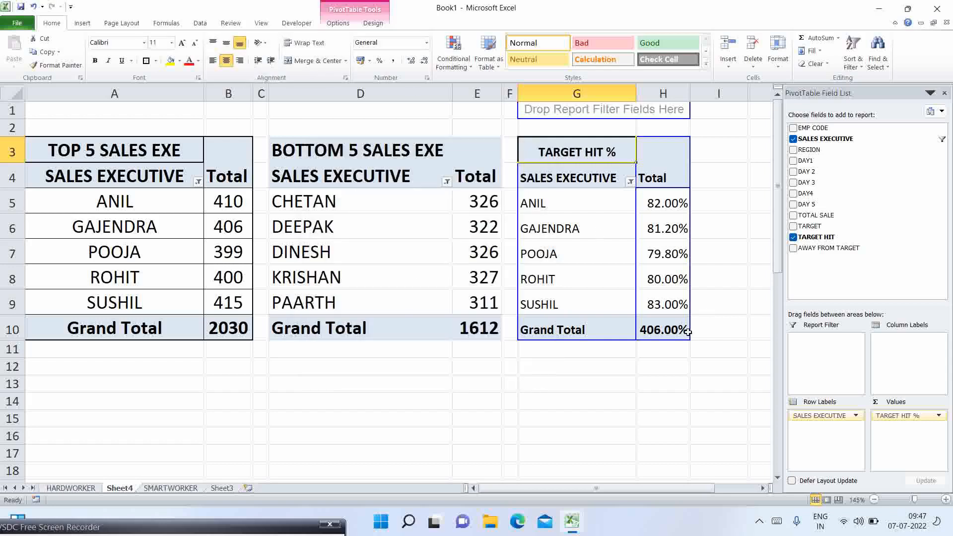
Increase the font size of the TARGET HIT % PivotTable in G3:H10 to 14 and autofit columns G and H.
{"action": "left_click", "coordinate": [690, 332], "text": "shift"}
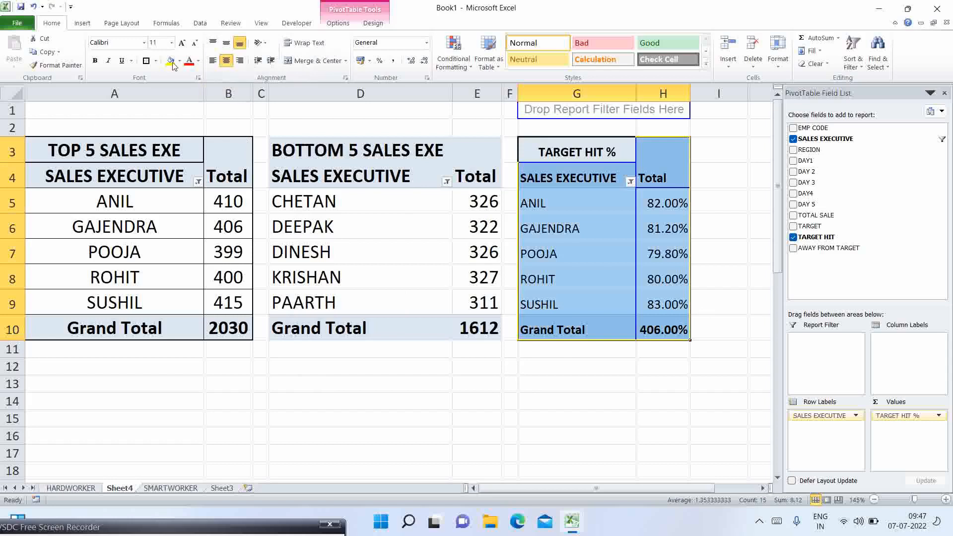
{"action": "left_click", "coordinate": [182, 44]}
{"action": "left_click", "coordinate": [181, 44]}
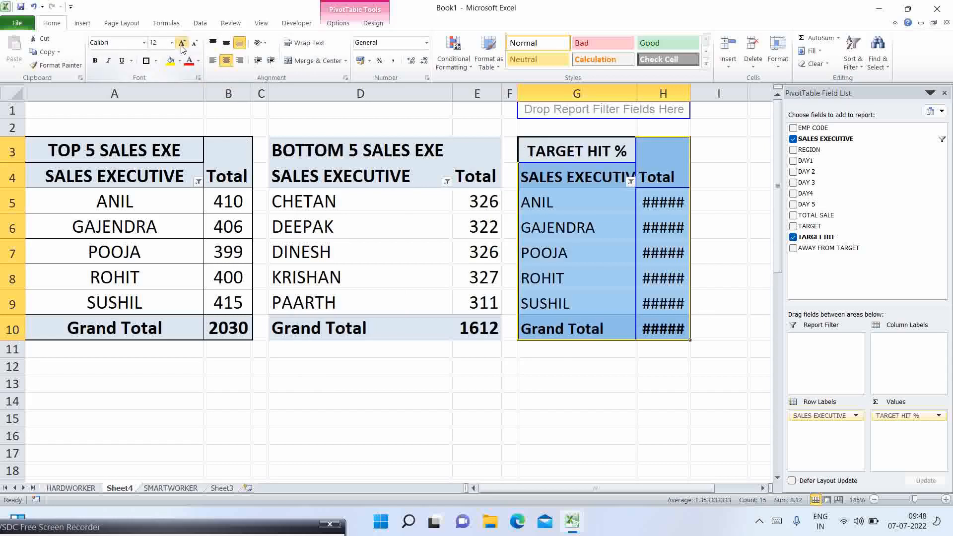
{"action": "double_click", "coordinate": [637, 94]}
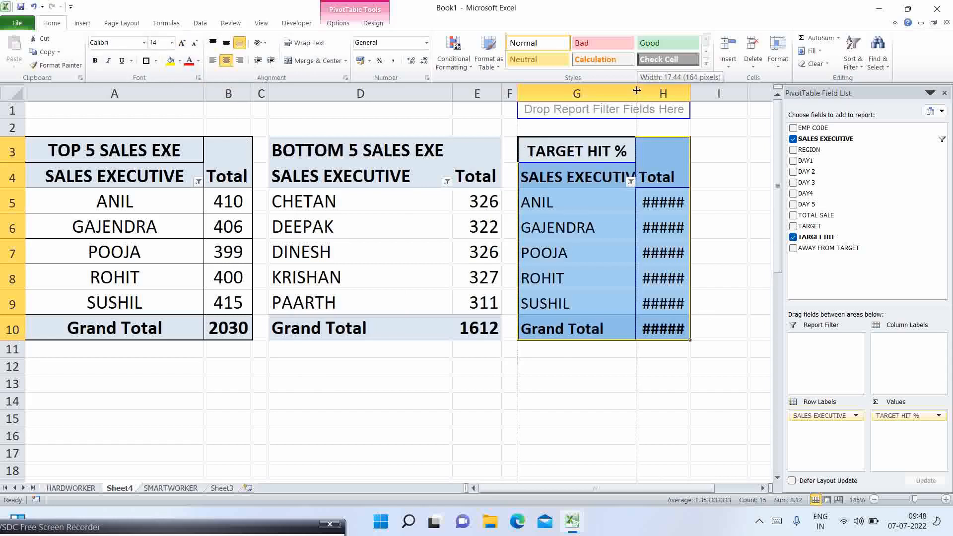
{"action": "double_click", "coordinate": [714, 92]}
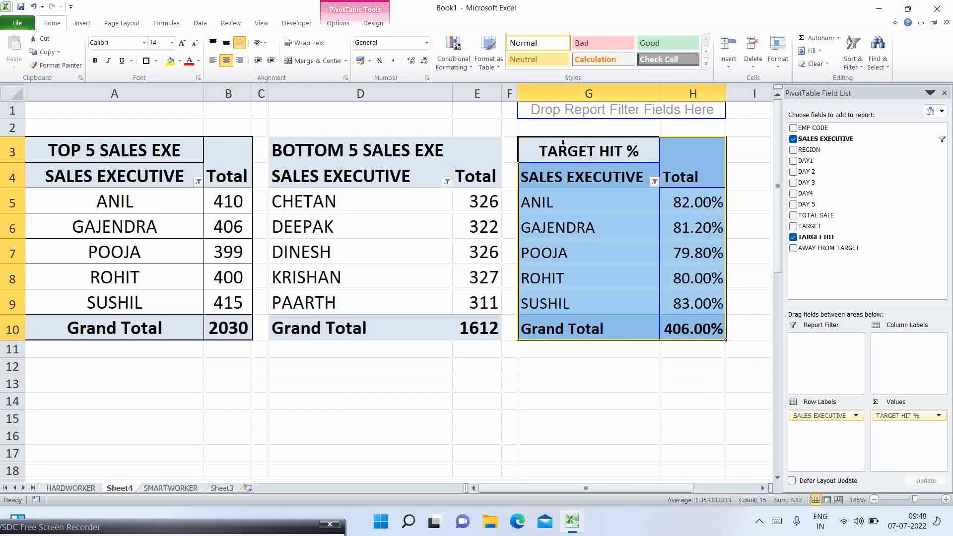
Narrow spacer columns C and F and reduce the width of the PivotTable Field List pane.
{"action": "left_click_drag", "start_coordinate": [269, 94], "coordinate": [261, 94]}
{"action": "left_click_drag", "start_coordinate": [514, 95], "coordinate": [507, 95]}
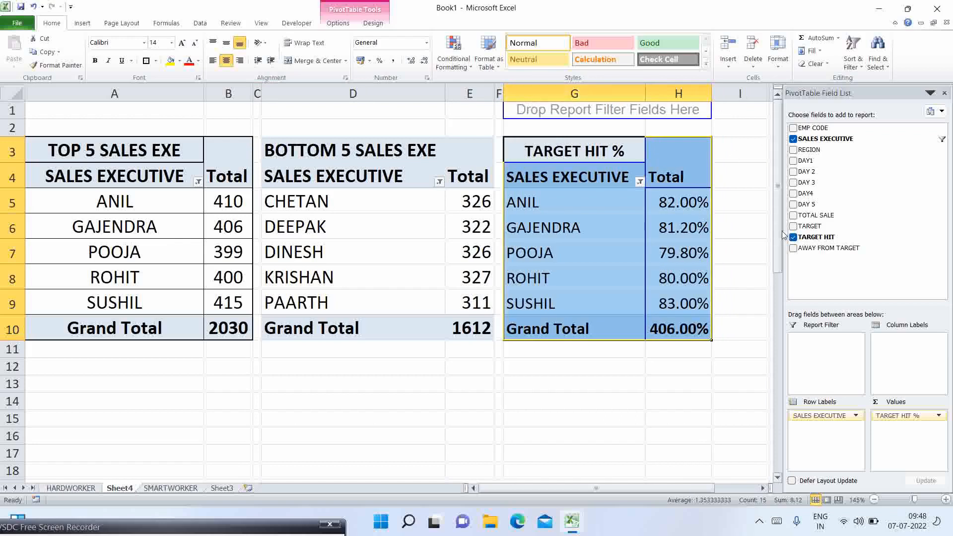
{"action": "left_click_drag", "start_coordinate": [783, 231], "coordinate": [854, 242]}
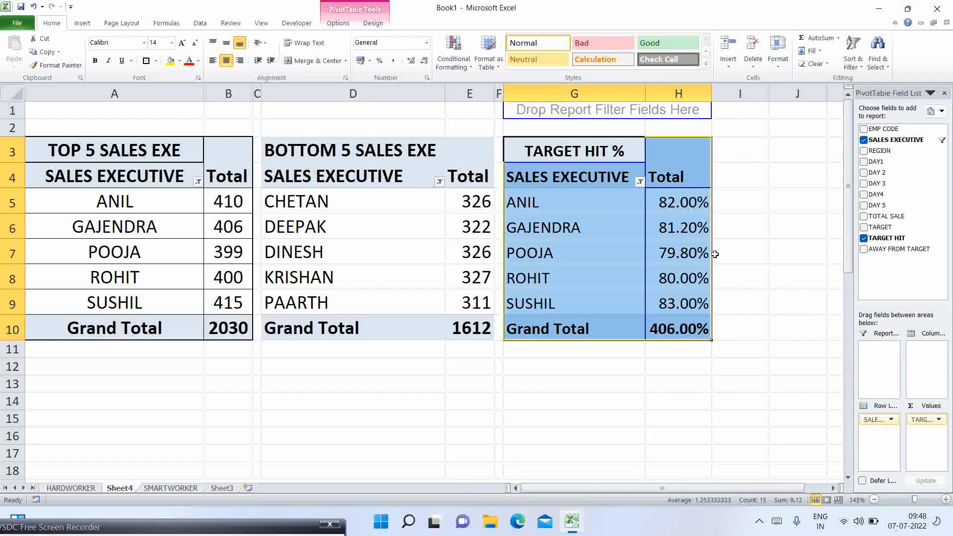
Copy the TARGET HIT % PivotTable to J3, adjusting the widths of columns I and J around it.
{"action": "scroll", "coordinate": [646, 274], "scroll_direction": "down", "scroll_amount": 1}
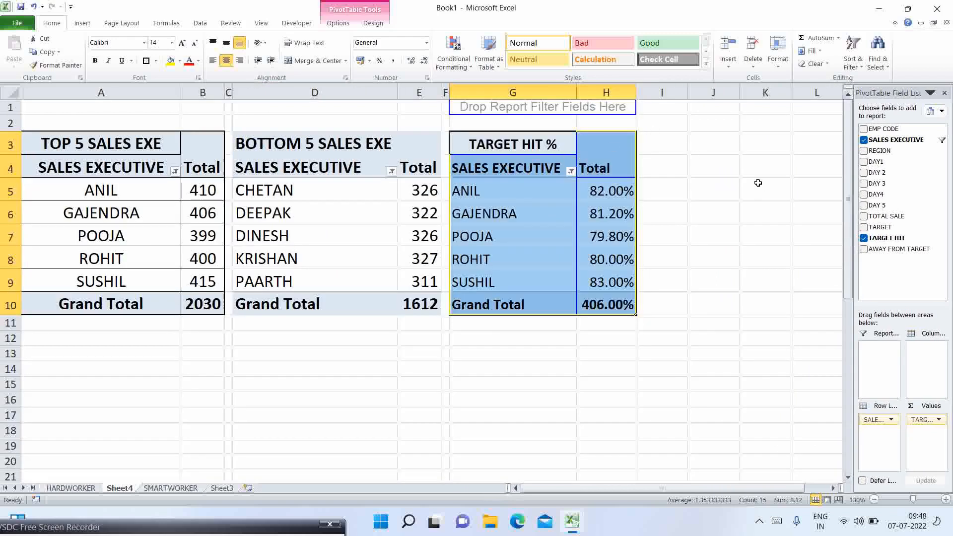
{"action": "left_click", "coordinate": [730, 171]}
{"action": "left_click", "coordinate": [545, 145]}
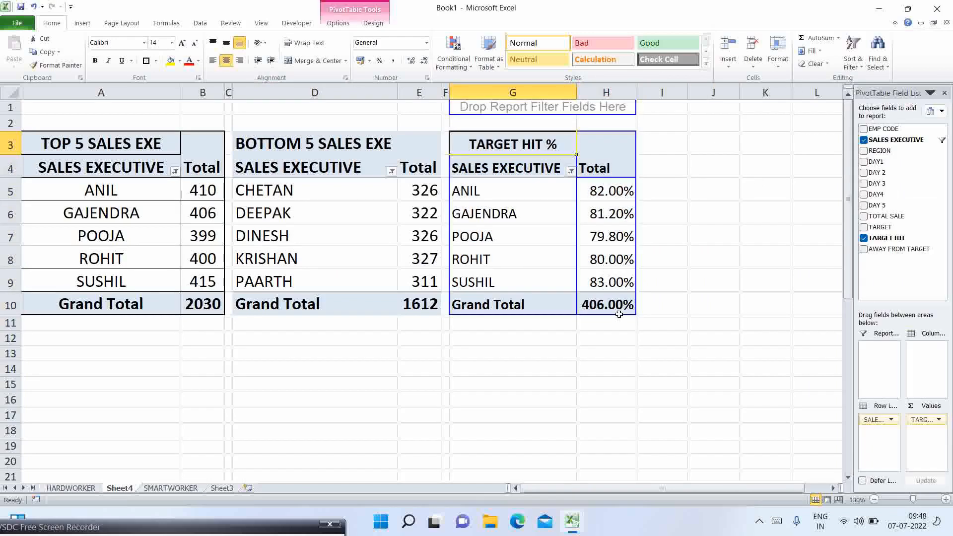
{"action": "mouse_move", "coordinate": [620, 309]}
{"action": "key", "text": "ctrl+a"}
{"action": "key", "text": "ctrl+c"}
{"action": "left_click", "coordinate": [705, 143]}
{"action": "key", "text": "ctrl+v"}
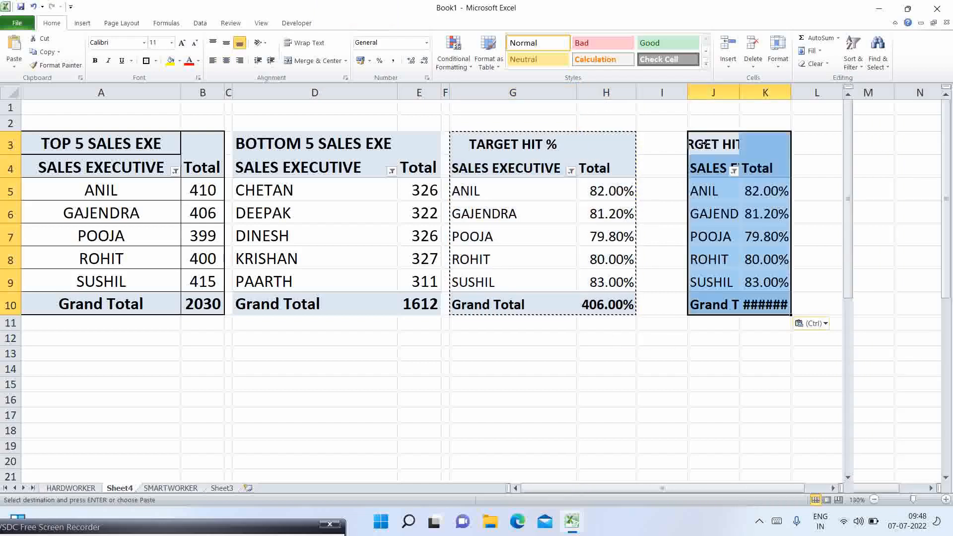
{"action": "double_click", "coordinate": [740, 94]}
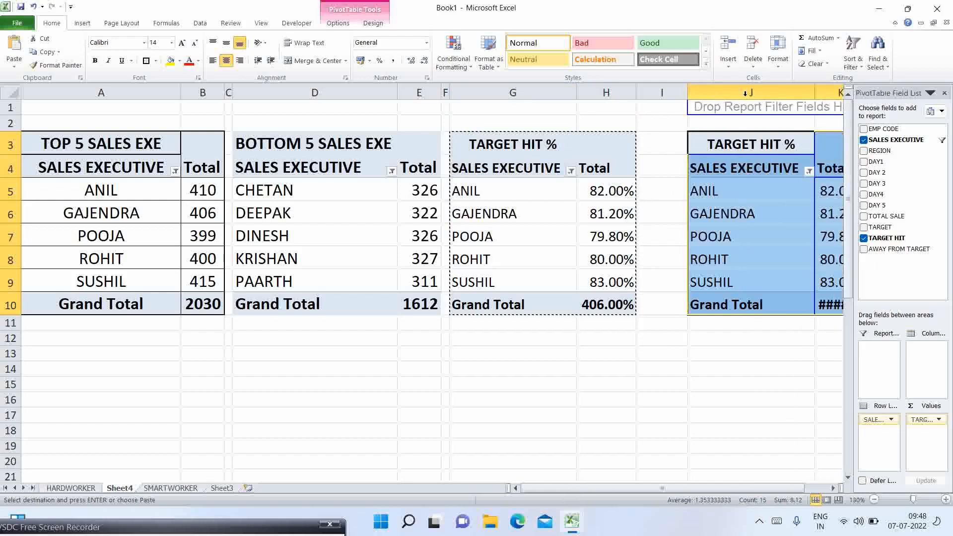
{"action": "left_click_drag", "start_coordinate": [689, 92], "coordinate": [647, 96]}
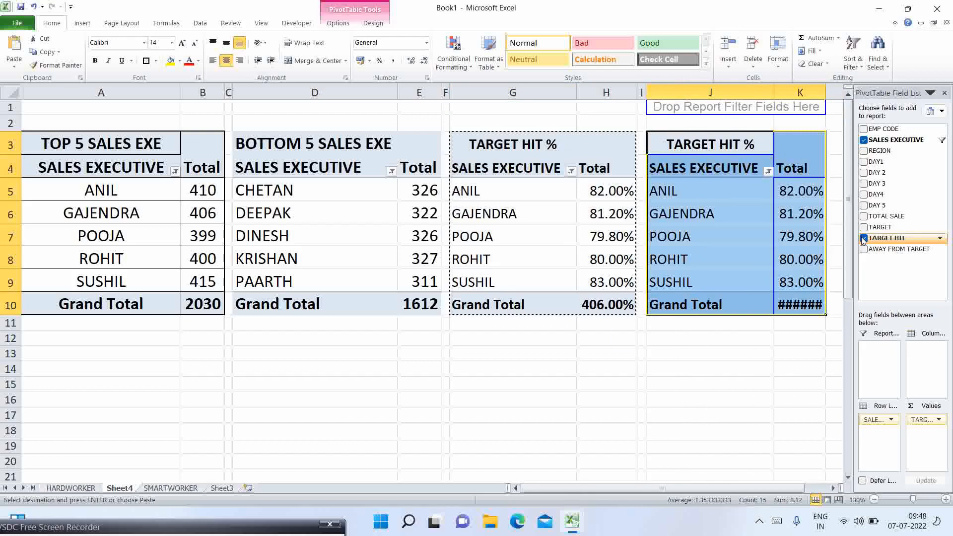
Rename the value field of the PivotTable at J3 as AWAY FROM TARGET.
{"action": "left_click", "coordinate": [723, 187]}
{"action": "left_click", "coordinate": [725, 145]}
{"action": "double_click", "coordinate": [725, 145]}
{"action": "type", "text": "AWAY FROM TARGET"}
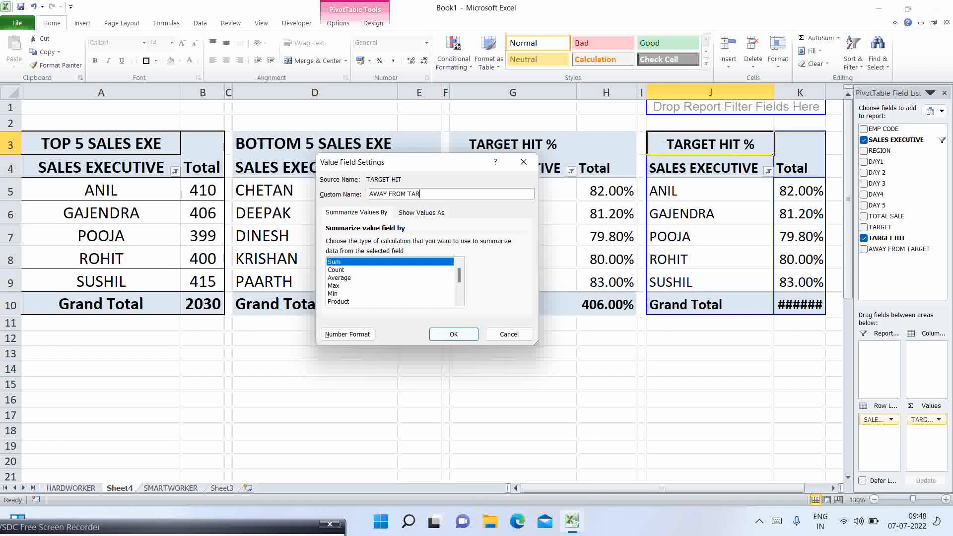
{"action": "left_click", "coordinate": [456, 332]}
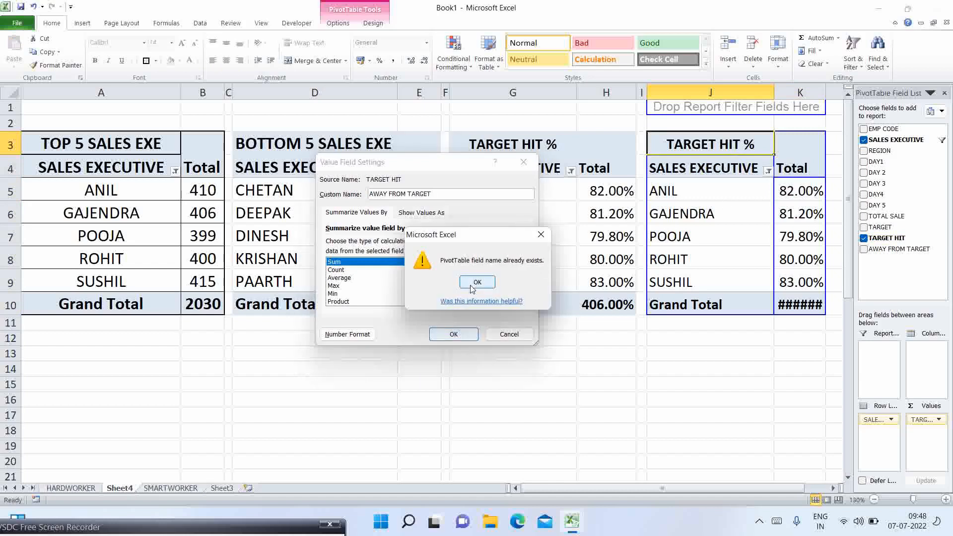
{"action": "left_click", "coordinate": [471, 284]}
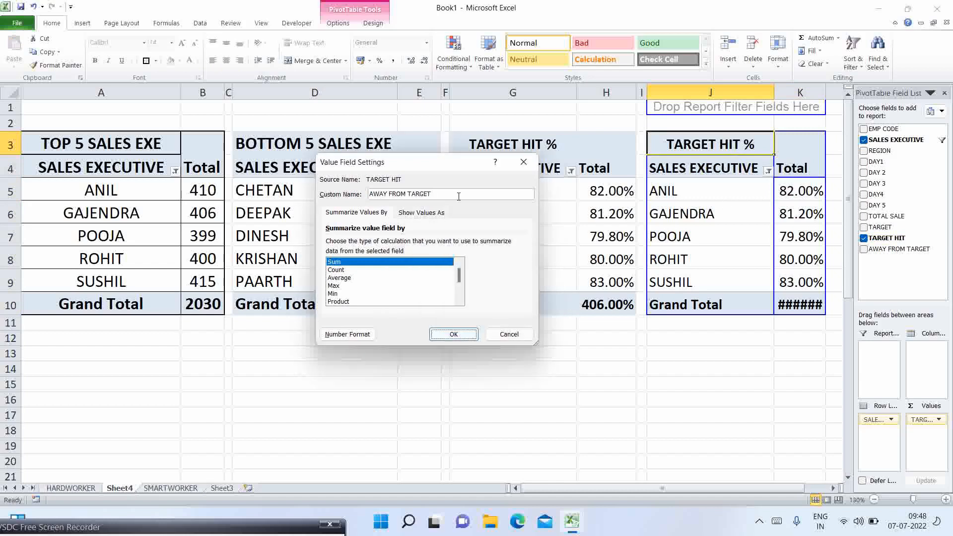
{"action": "left_click", "coordinate": [454, 334]}
Narrow column I and replace TARGET HIT with the AWAY FROM TARGET field in the values of the PivotTable at J3.
{"action": "left_click_drag", "start_coordinate": [790, 100], "coordinate": [785, 100]}
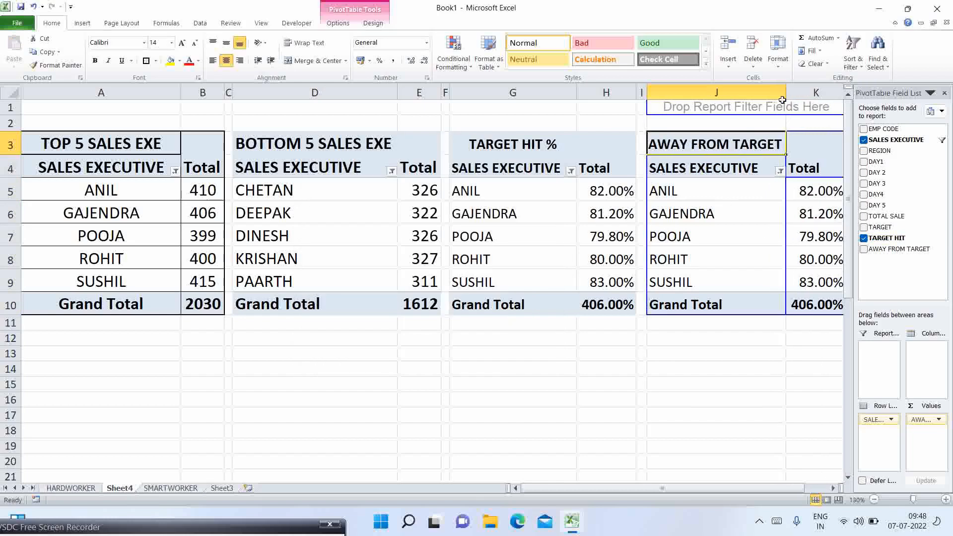
{"action": "left_click_drag", "start_coordinate": [646, 92], "coordinate": [640, 87]}
{"action": "left_click", "coordinate": [814, 190]}
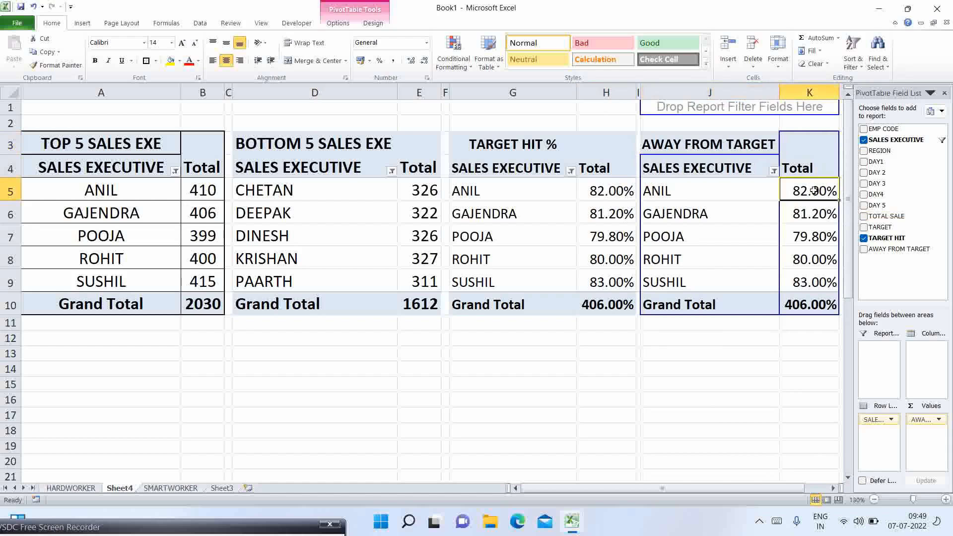
{"action": "left_click", "coordinate": [865, 238]}
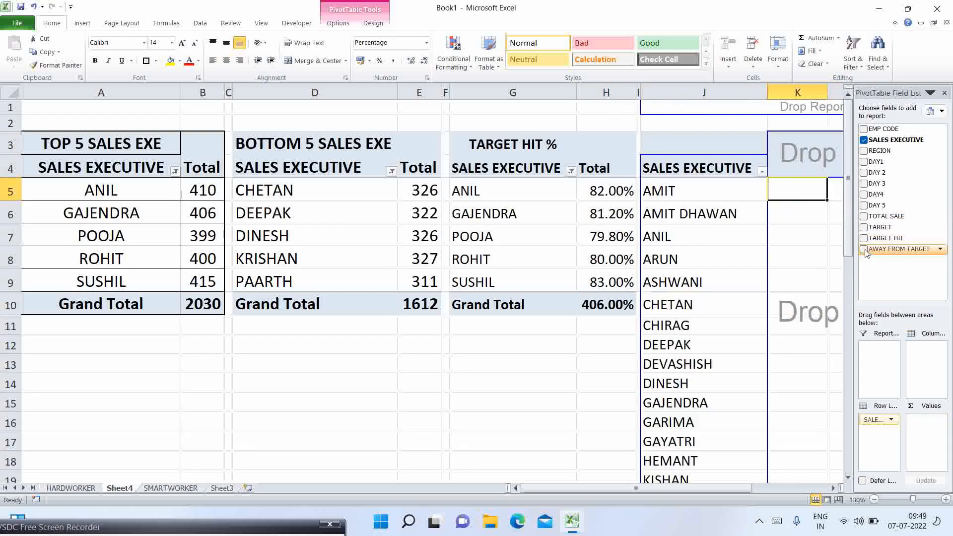
{"action": "left_click", "coordinate": [864, 249]}
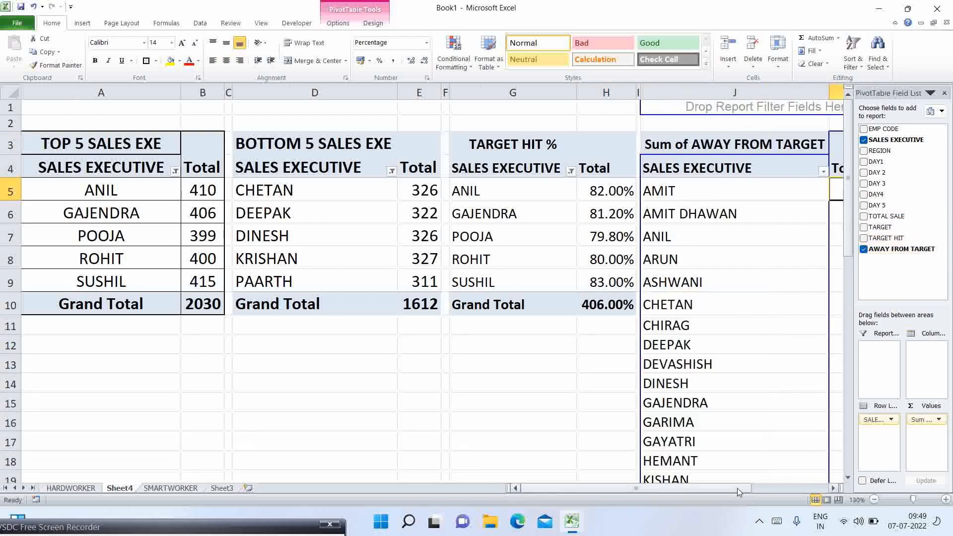
Filter SALES EXECUTIVE in the PivotTable at J3 to the top 5 items by Sum of AWAY FROM TARGET.
{"action": "left_click_drag", "start_coordinate": [737, 487], "coordinate": [779, 490]}
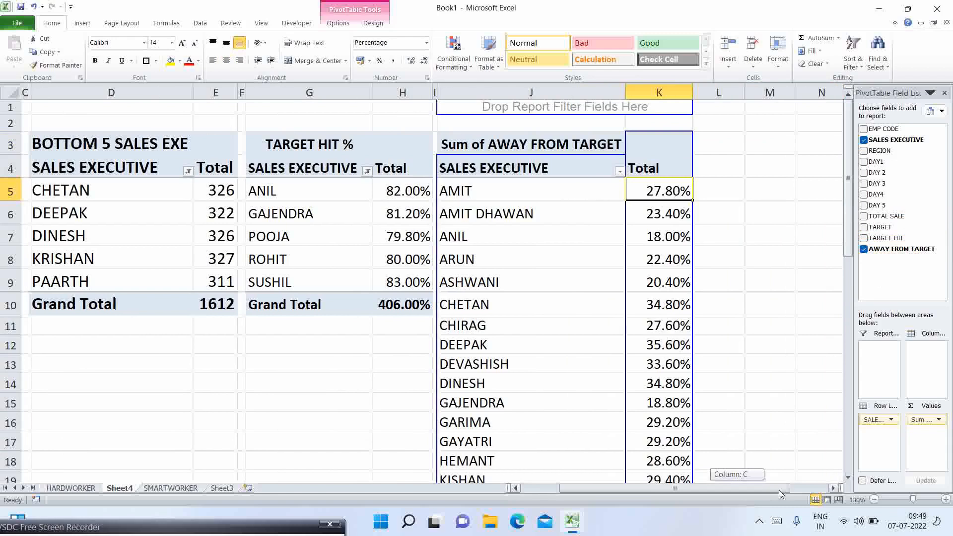
{"action": "left_click", "coordinate": [620, 172]}
{"action": "mouse_move", "coordinate": [511, 257]}
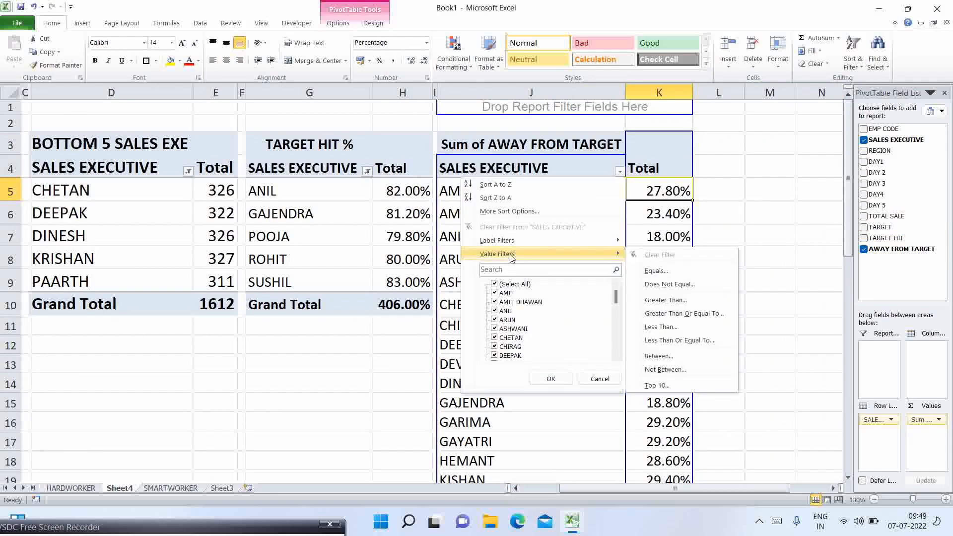
{"action": "left_click", "coordinate": [658, 387]}
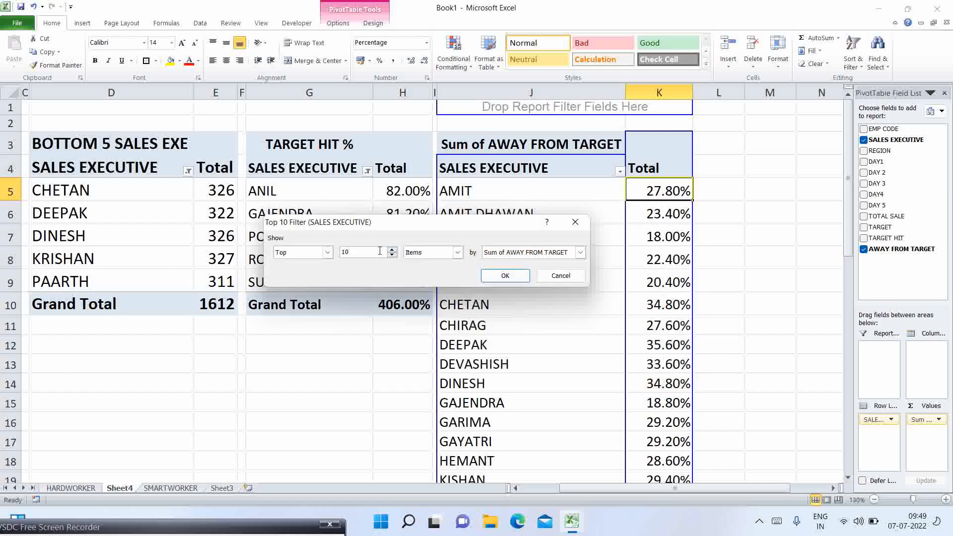
{"action": "left_click", "coordinate": [503, 276]}
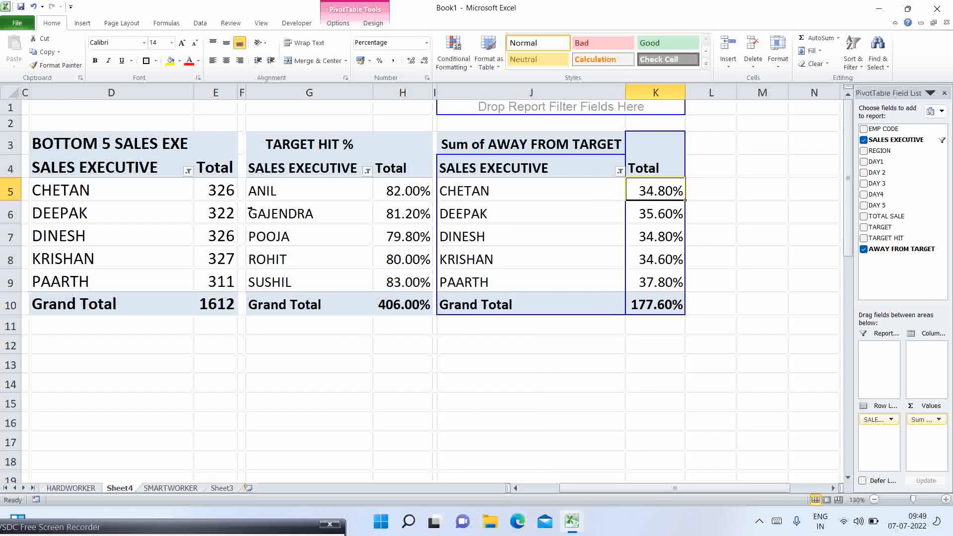
Apply all borders to the four PivotTables in A3:K10 and centre their cell contents.
{"action": "left_click_drag", "start_coordinate": [579, 489], "coordinate": [536, 488]}
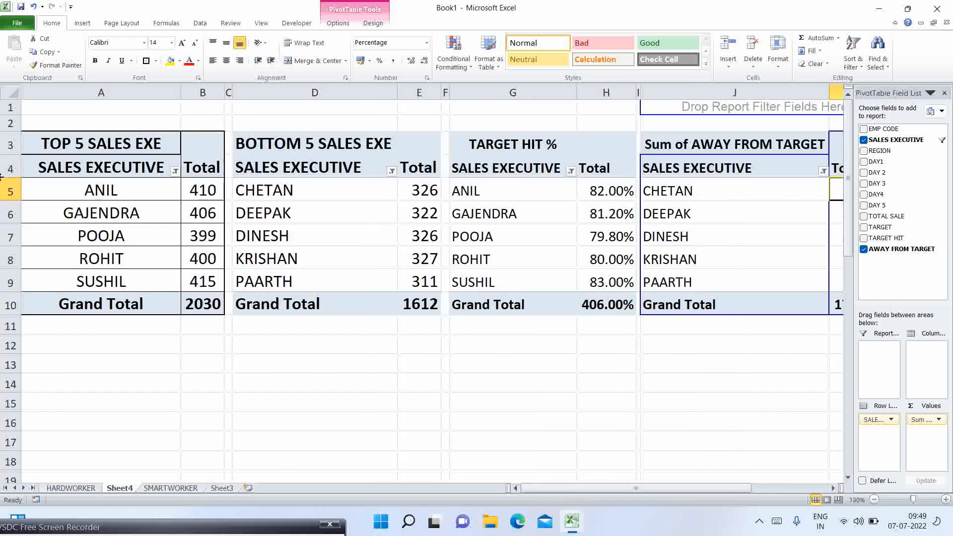
{"action": "scroll", "coordinate": [119, 234], "scroll_direction": "down", "scroll_amount": 1}
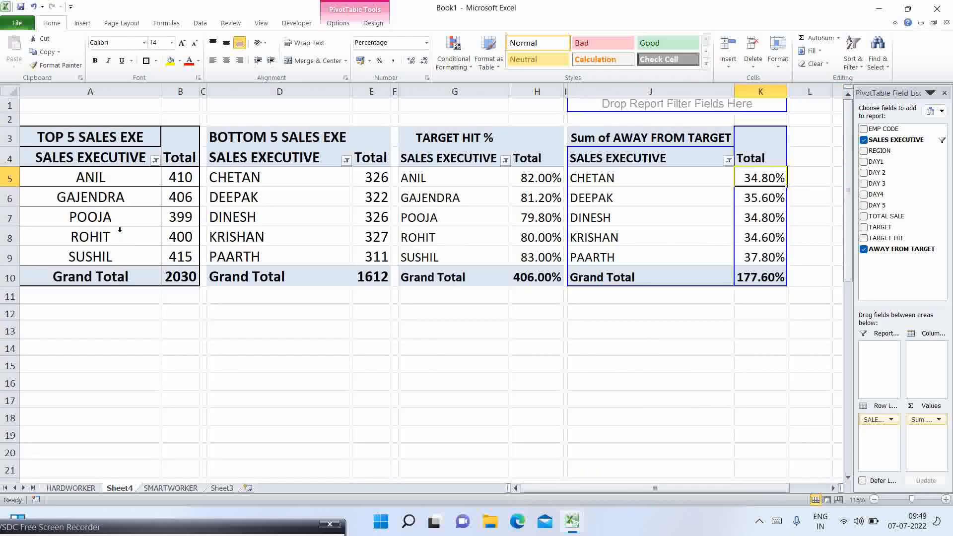
{"action": "left_click", "coordinate": [47, 143]}
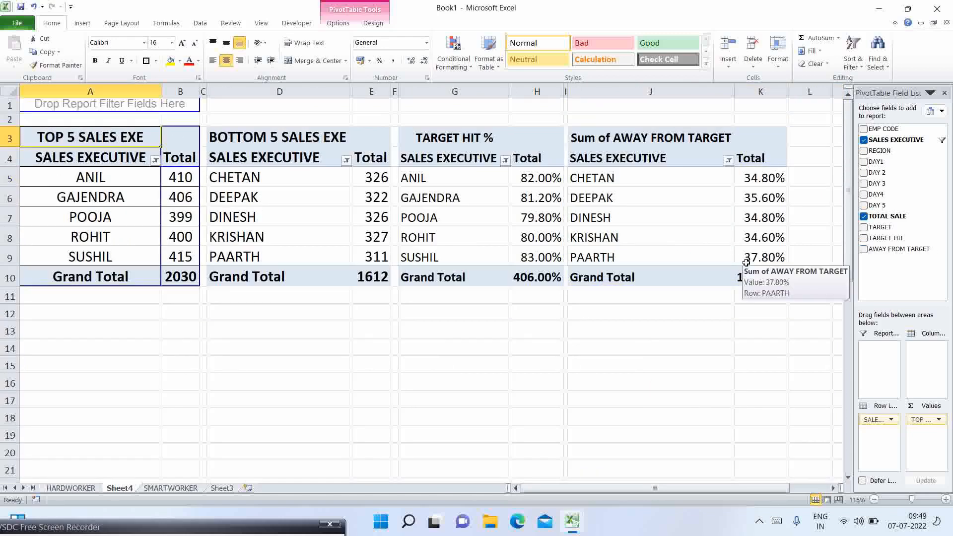
{"action": "left_click", "coordinate": [779, 279], "text": "shift"}
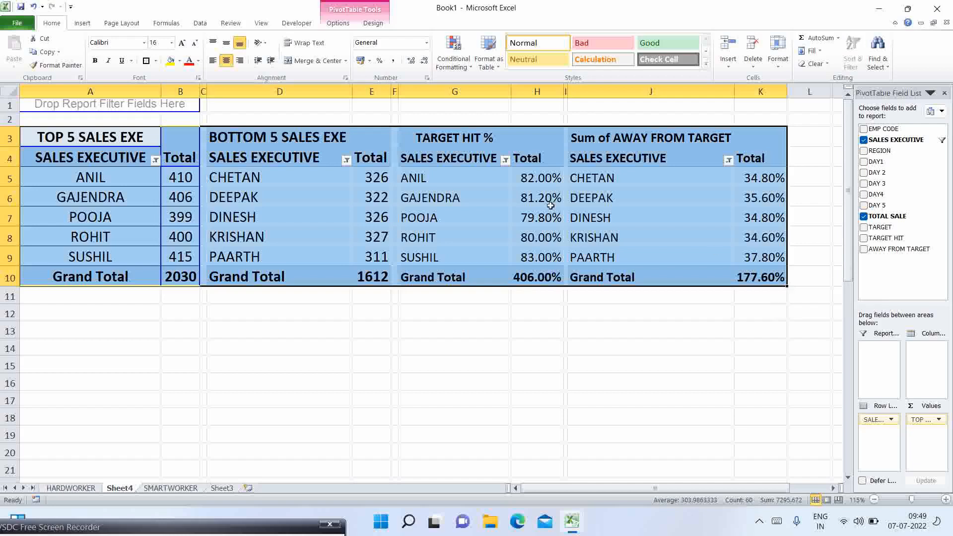
{"action": "left_click", "coordinate": [155, 60]}
{"action": "left_click", "coordinate": [149, 160]}
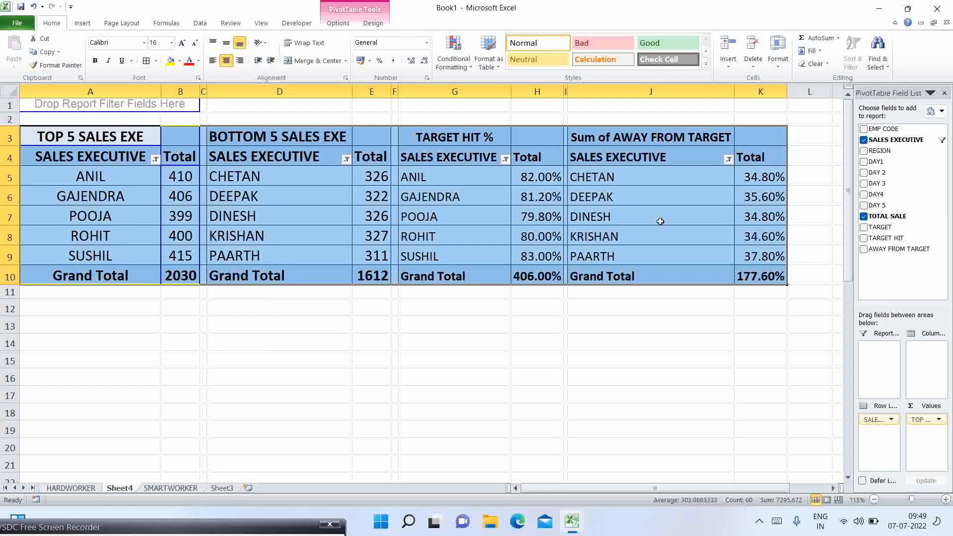
{"action": "left_click", "coordinate": [231, 63]}
{"action": "left_click", "coordinate": [231, 64]}
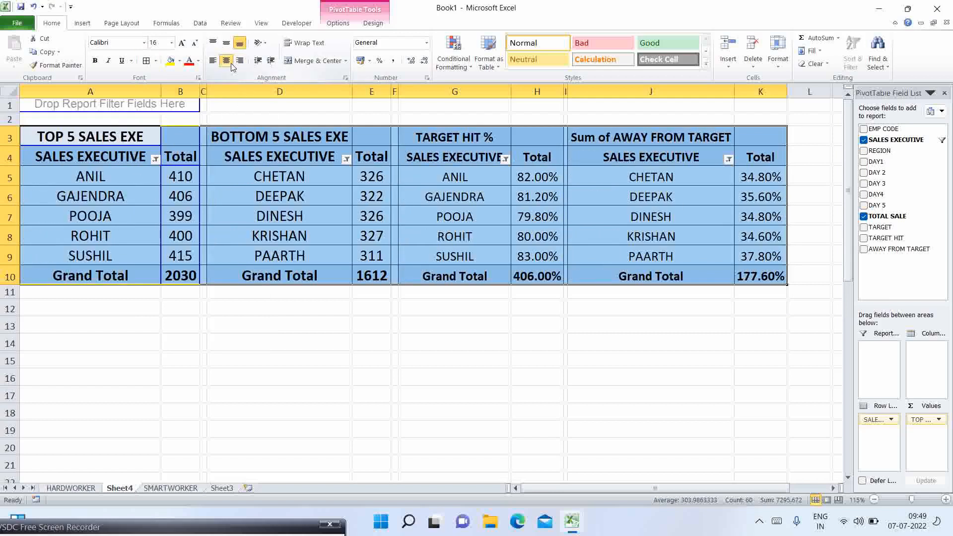
Fill the cells A1:K2 above the PivotTables with a darker tan theme colour.
{"action": "left_click", "coordinate": [54, 122]}
{"action": "key", "text": "shift+Up"}
{"action": "key", "text": "shift+Right"}
{"action": "key", "text": "shift+Right"}
{"action": "key", "text": "shift+Right"}
{"action": "key", "text": "shift+Right"}
{"action": "key", "text": "shift+Right"}
{"action": "key", "text": "shift+Right"}
{"action": "key", "text": "shift+Right"}
{"action": "key", "text": "shift+Right"}
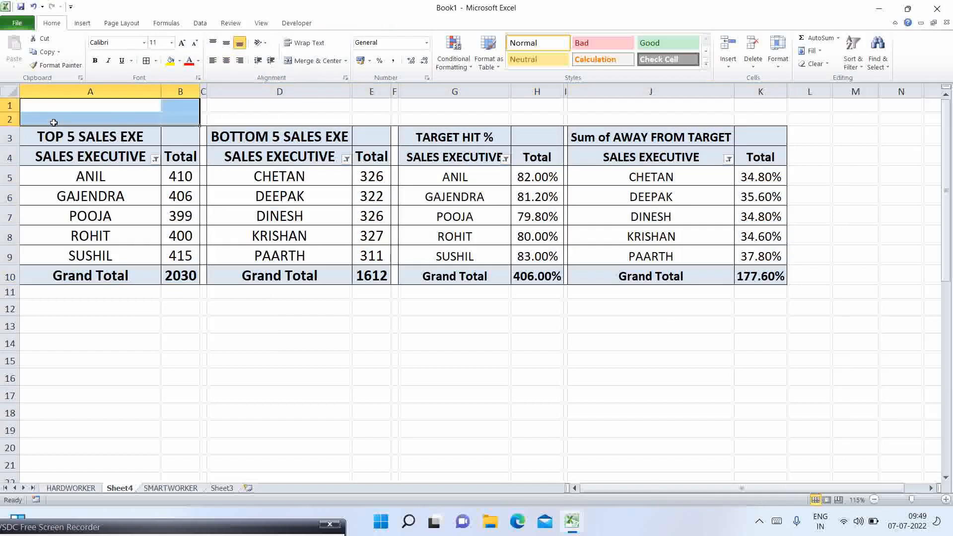
{"action": "key", "text": "shift+Right"}
{"action": "key", "text": "shift+Right"}
{"action": "key", "text": "shift+Right"}
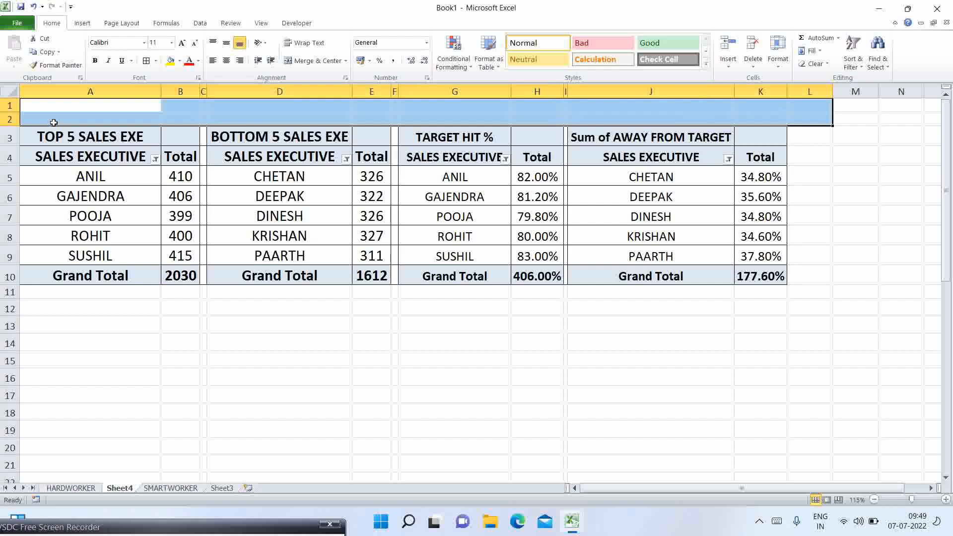
{"action": "key", "text": "shift+Left"}
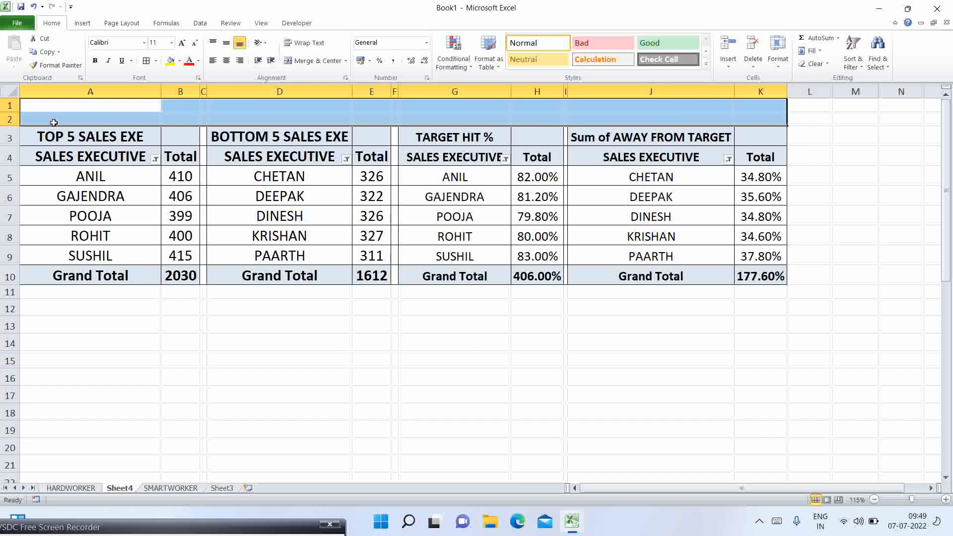
{"action": "left_click", "coordinate": [179, 60]}
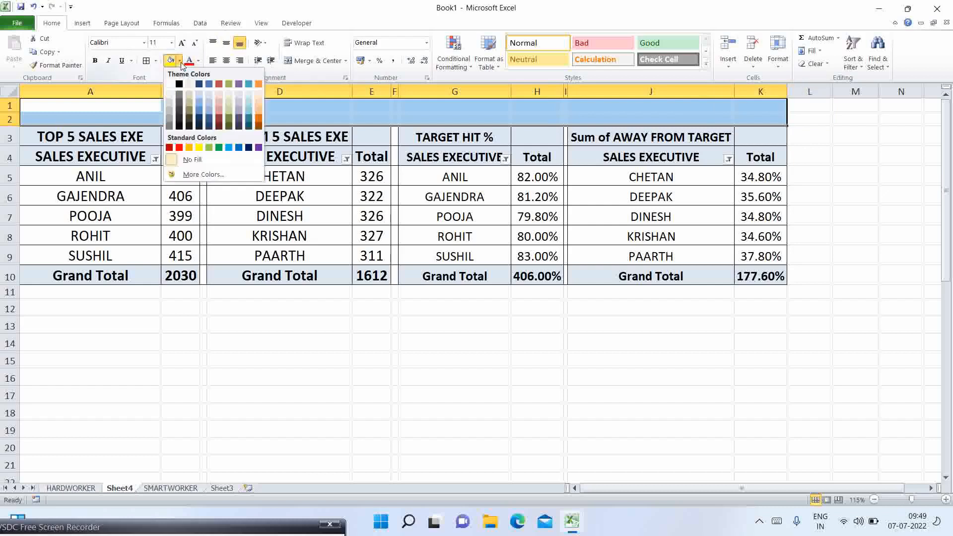
{"action": "left_click", "coordinate": [191, 102]}
Fill the area below the PivotTables, A11:K22, with the same tan colour.
{"action": "left_click", "coordinate": [60, 292]}
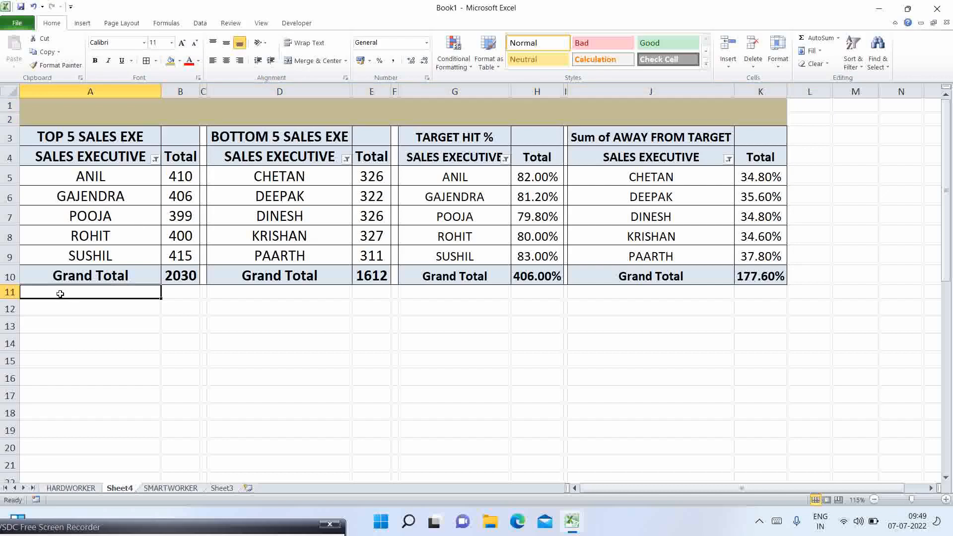
{"action": "left_click", "coordinate": [761, 477], "text": "shift"}
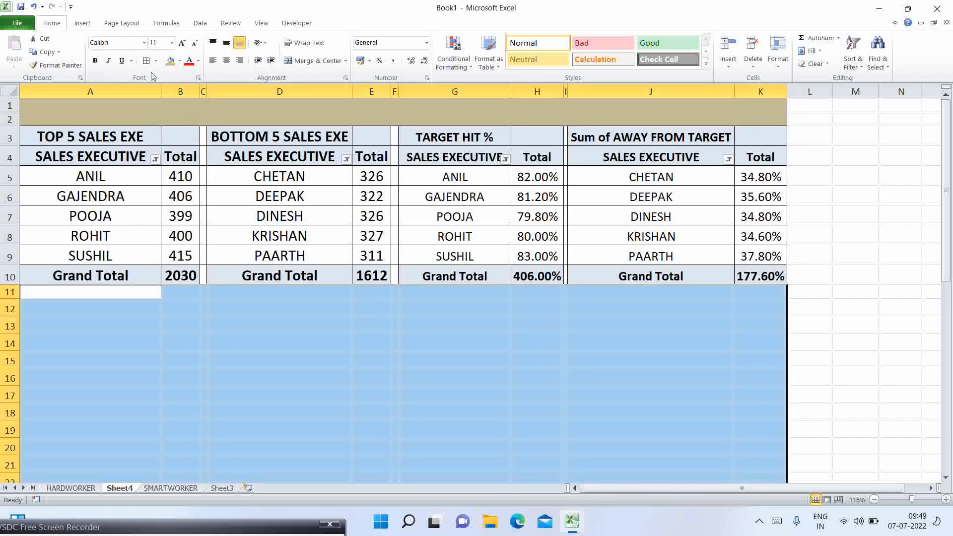
{"action": "left_click", "coordinate": [170, 60]}
Fill the spacer cells C3:C10 between the top 5 and bottom 5 PivotTables with the same tan colour.
{"action": "left_click", "coordinate": [204, 132]}
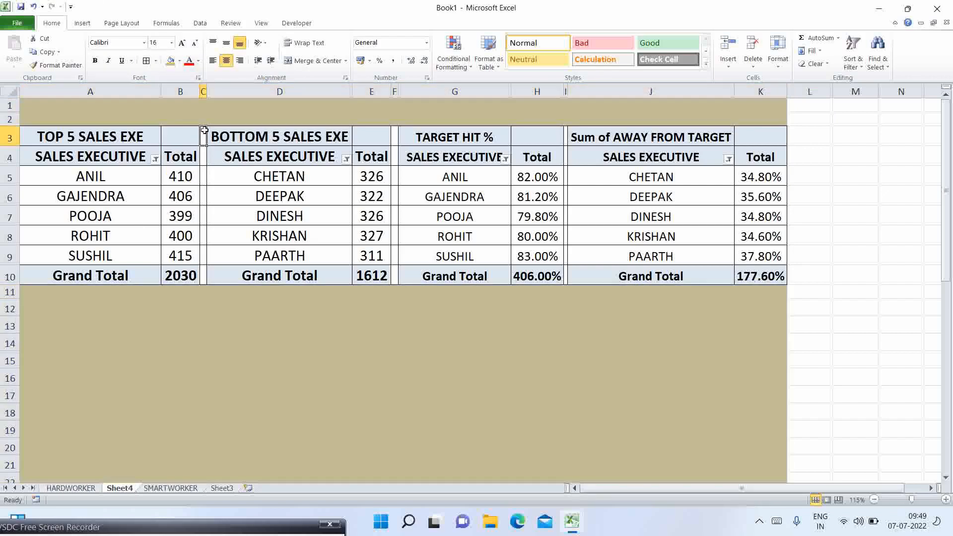
{"action": "left_click", "coordinate": [204, 284], "text": "shift"}
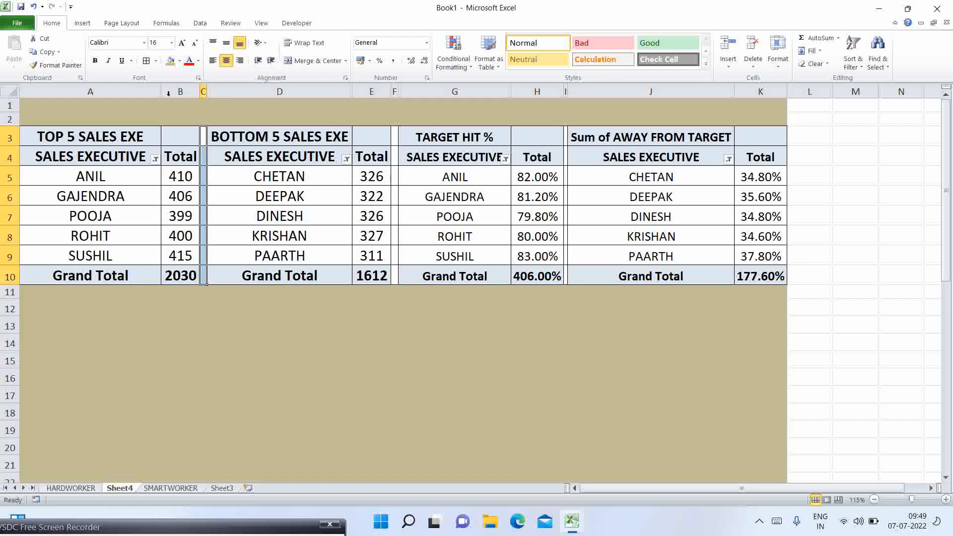
{"action": "left_click", "coordinate": [171, 60]}
Fill the spacer cells F3:F10 and I3:I10 between the remaining PivotTables with the same tan colour.
{"action": "left_click", "coordinate": [395, 128]}
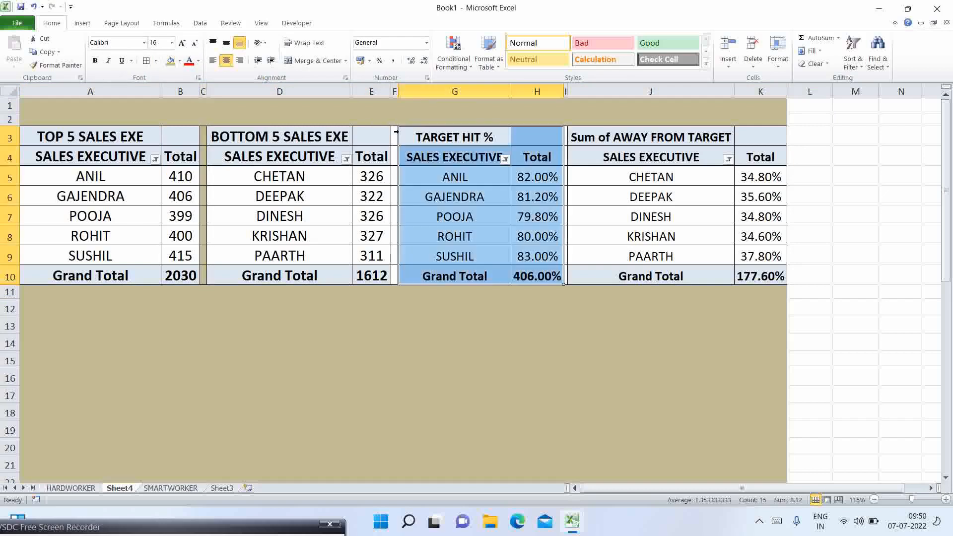
{"action": "left_click", "coordinate": [396, 130]}
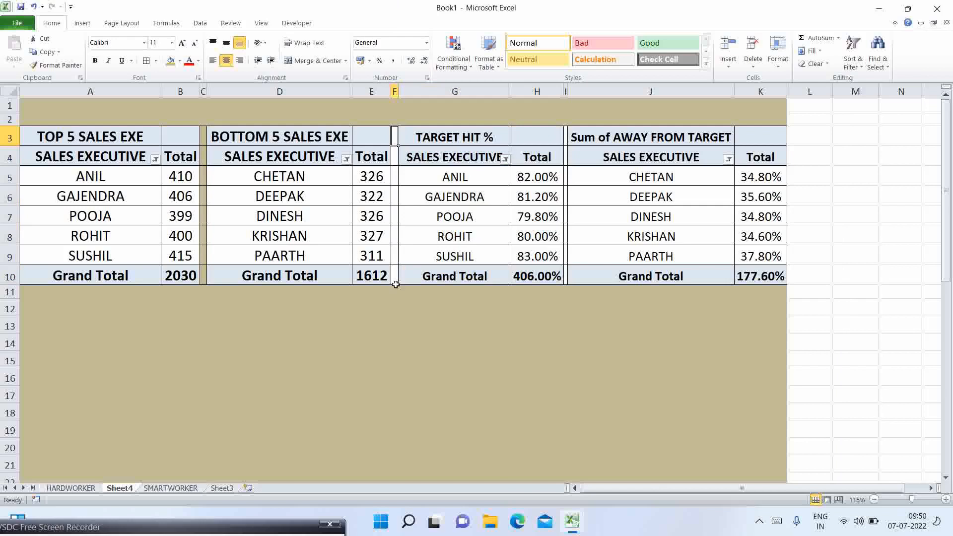
{"action": "left_click", "coordinate": [399, 280], "text": "shift"}
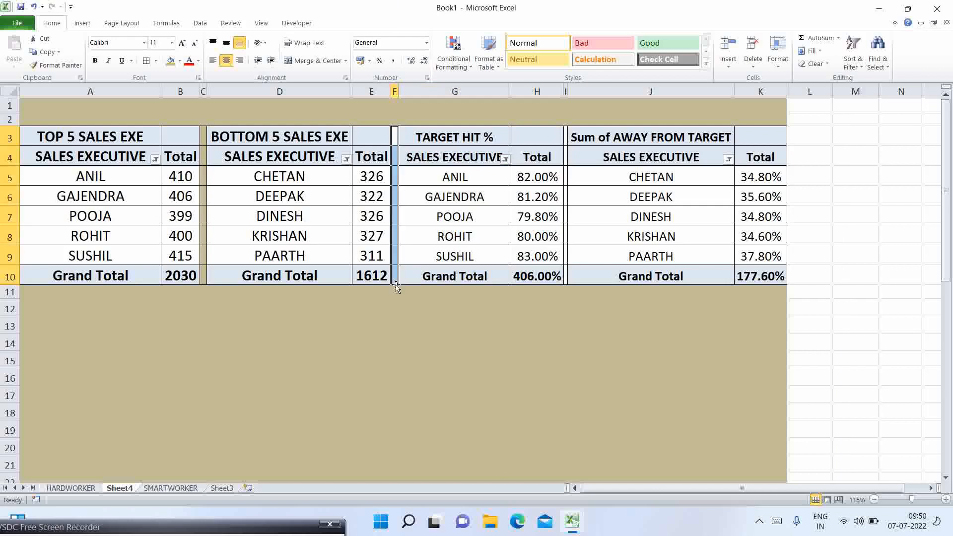
{"action": "left_click", "coordinate": [170, 61]}
{"action": "left_click", "coordinate": [566, 138]}
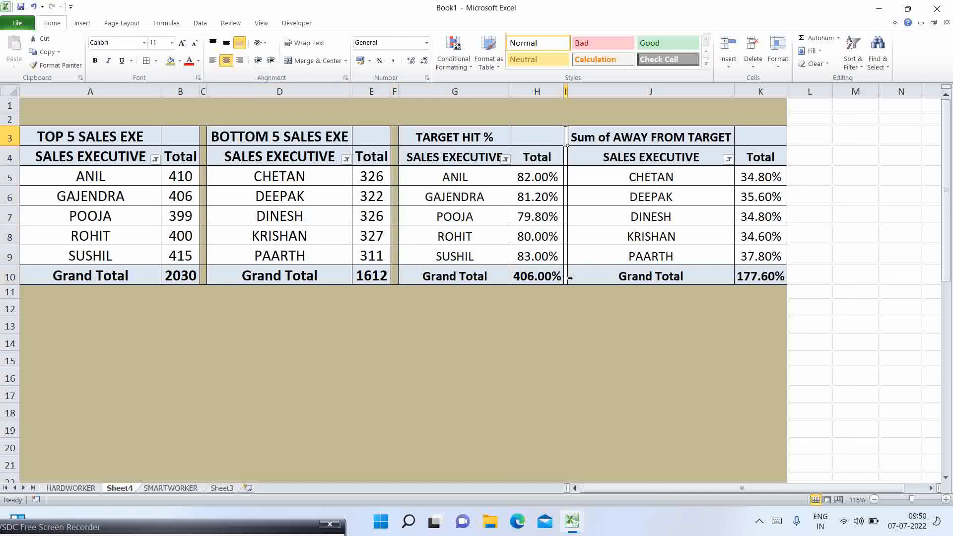
{"action": "left_click", "coordinate": [567, 281], "text": "shift"}
{"action": "left_click", "coordinate": [171, 64]}
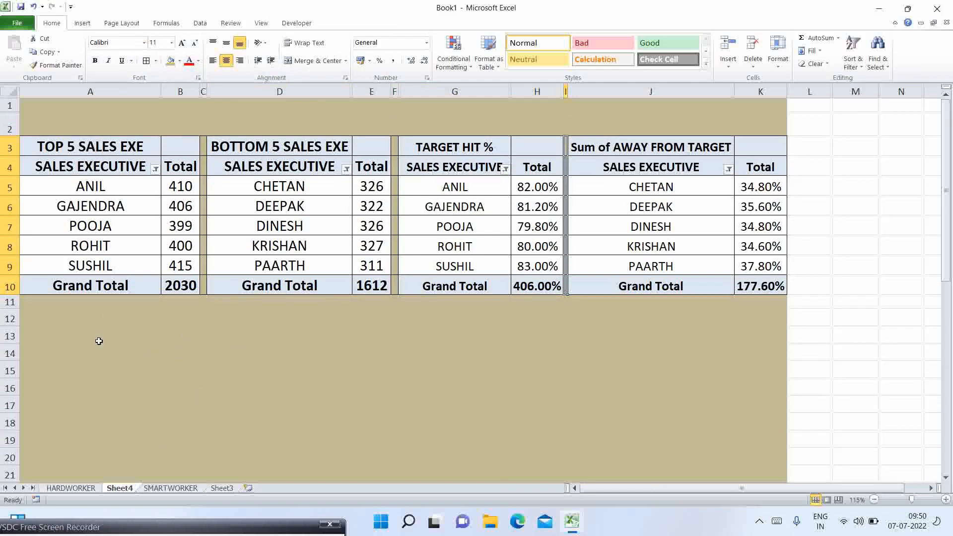
Insert a 2-D clustered bar chart from the top 5 sales PivotTable in A3:B10.
{"action": "left_click_drag", "start_coordinate": [89, 149], "coordinate": [181, 292]}
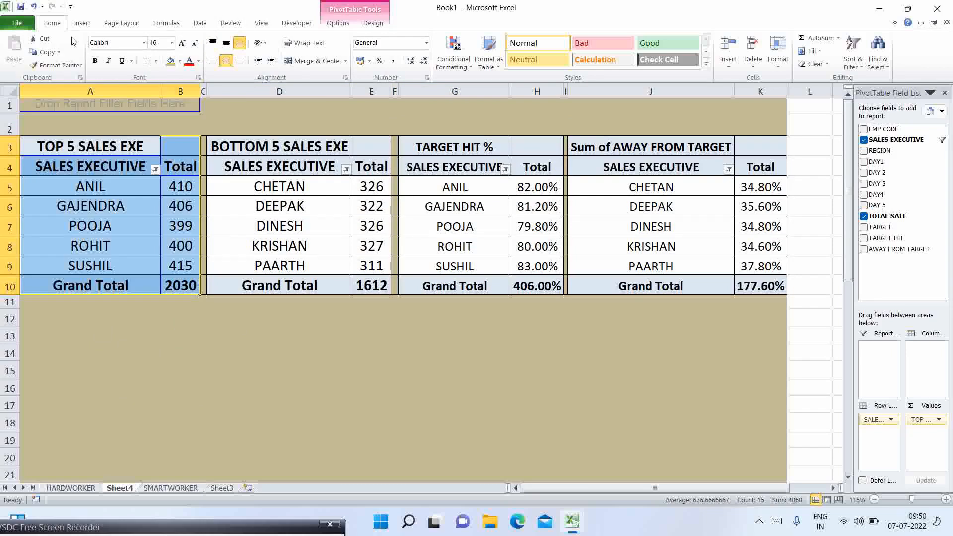
{"action": "left_click", "coordinate": [85, 25]}
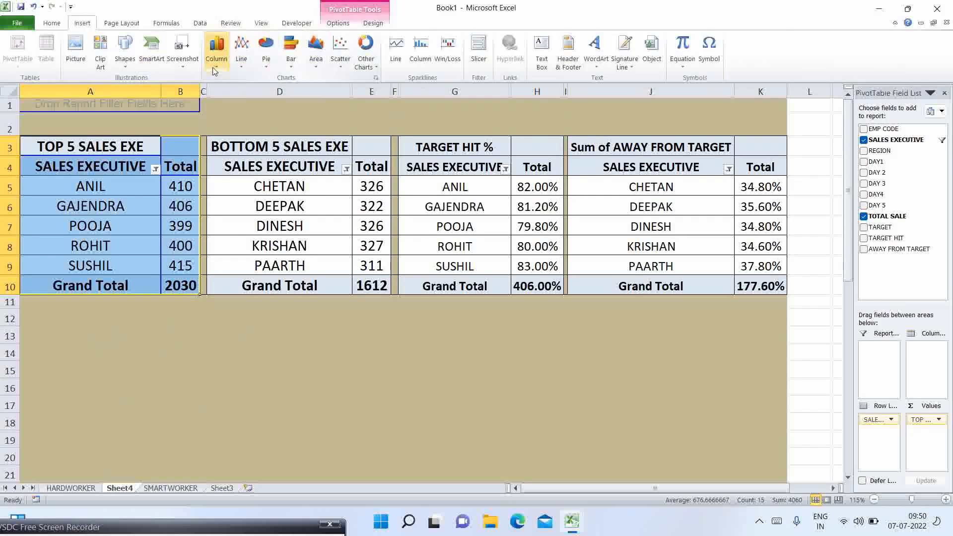
{"action": "left_click", "coordinate": [299, 49]}
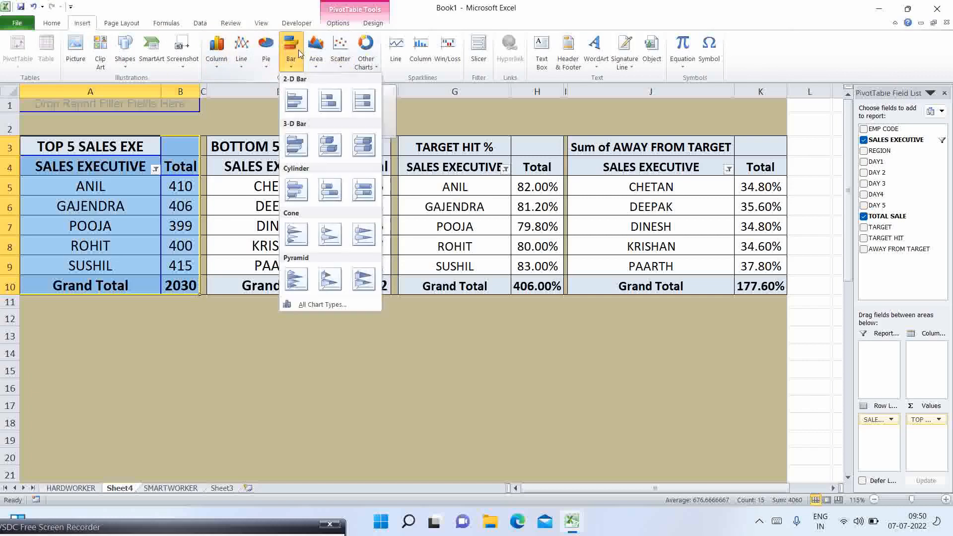
{"action": "left_click", "coordinate": [301, 107]}
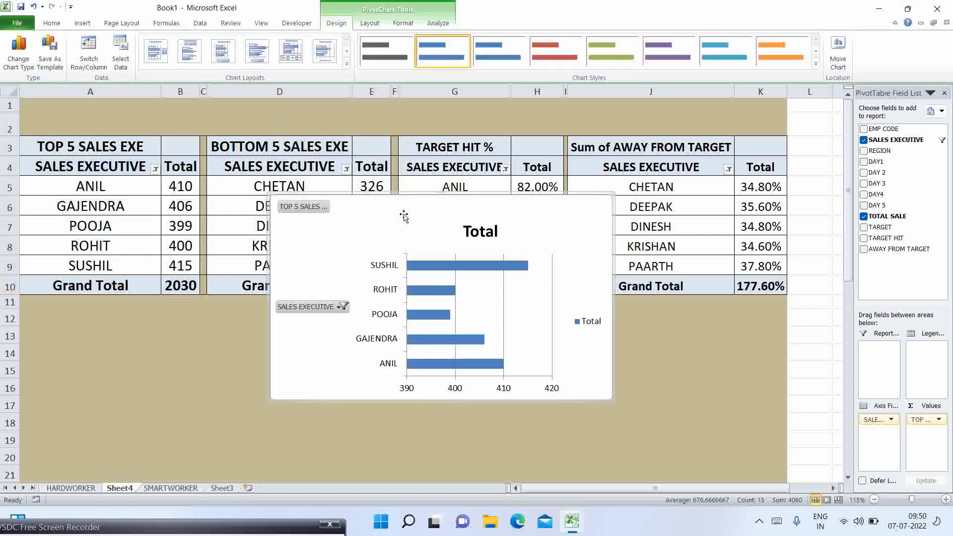
Place the bar chart directly below the first two PivotTables and resize it to span columns A to E from row 11 down.
{"action": "left_click_drag", "start_coordinate": [405, 209], "coordinate": [203, 277]}
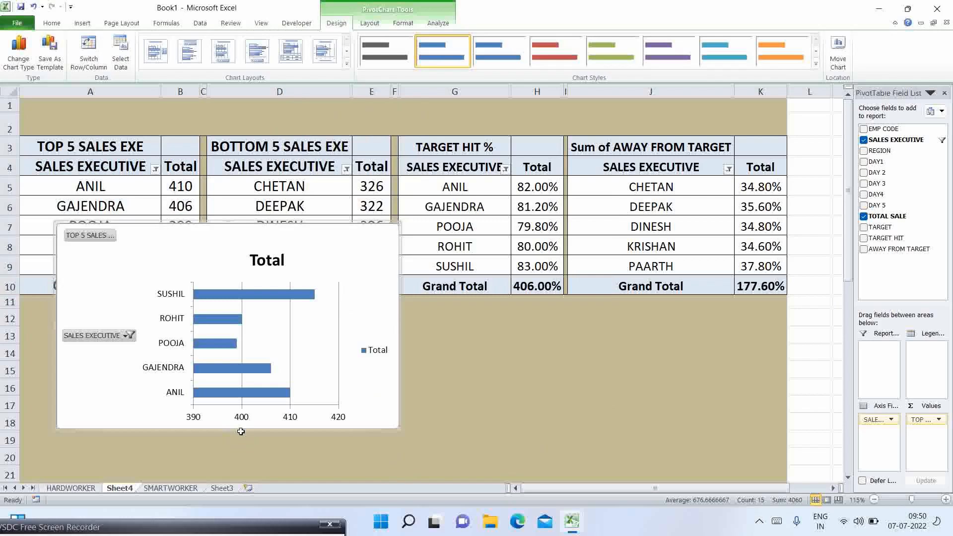
{"action": "left_click", "coordinate": [228, 221]}
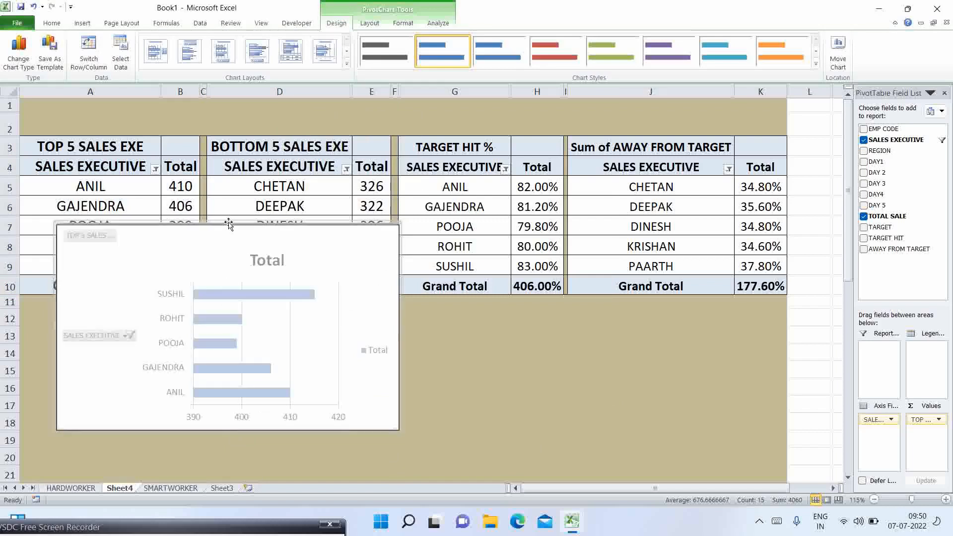
{"action": "left_click_drag", "start_coordinate": [227, 223], "coordinate": [184, 302]}
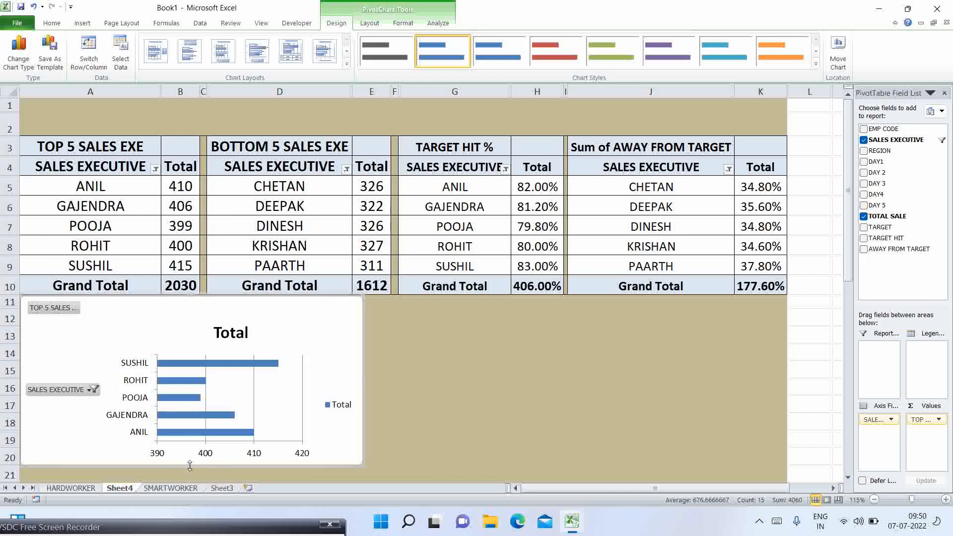
{"action": "left_click_drag", "start_coordinate": [189, 466], "coordinate": [205, 346]}
{"action": "scroll", "coordinate": [206, 377], "scroll_direction": "up", "scroll_amount": 3}
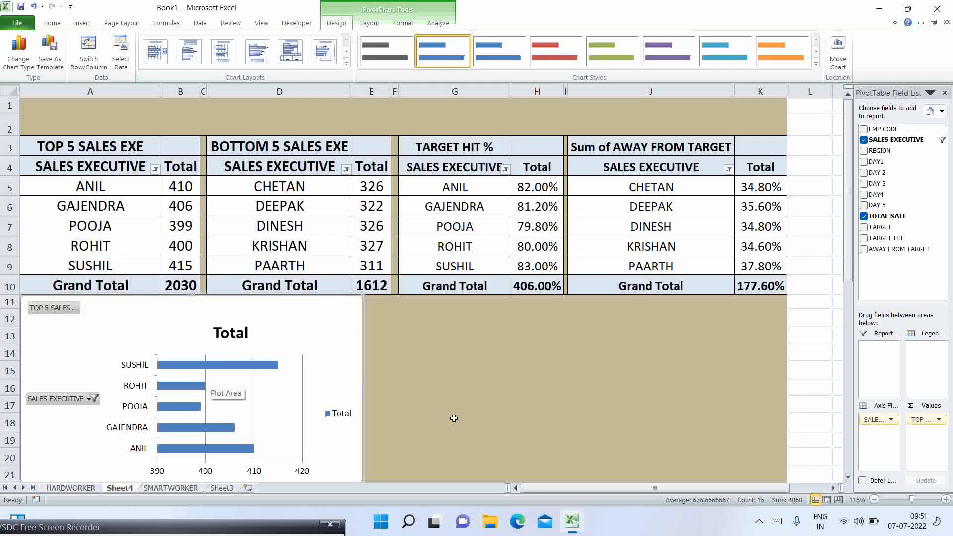
{"action": "left_click_drag", "start_coordinate": [362, 388], "coordinate": [391, 388]}
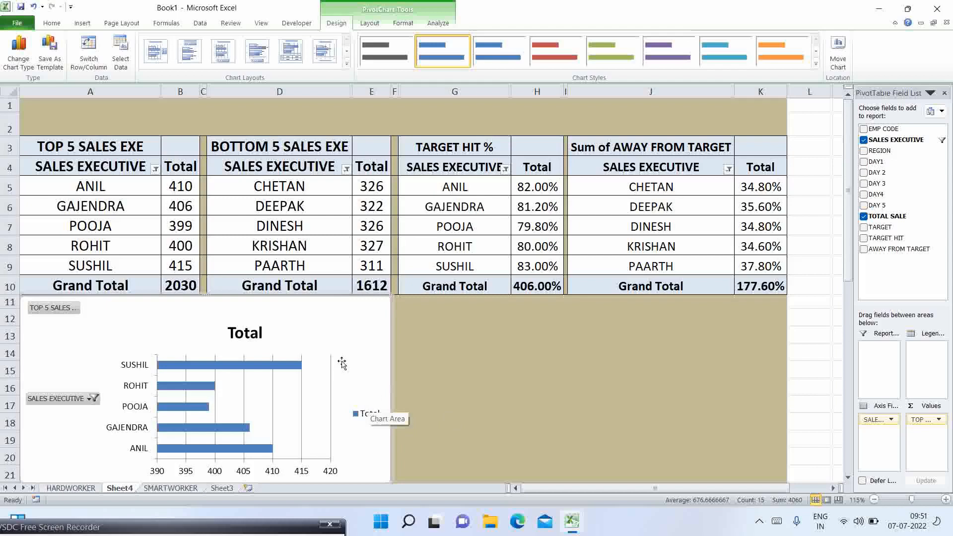
Delete the bar chart's title and legend.
{"action": "left_click", "coordinate": [247, 335]}
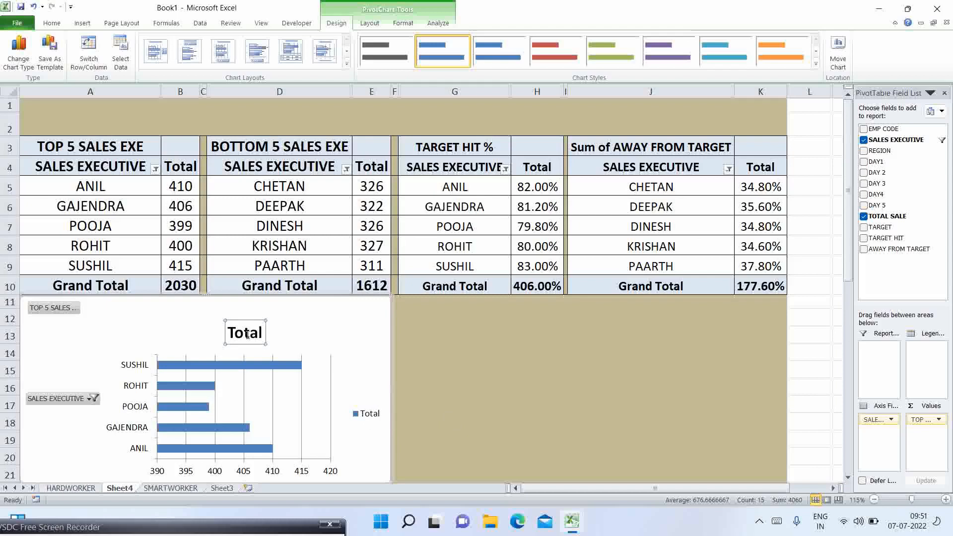
{"action": "key", "text": "Delete"}
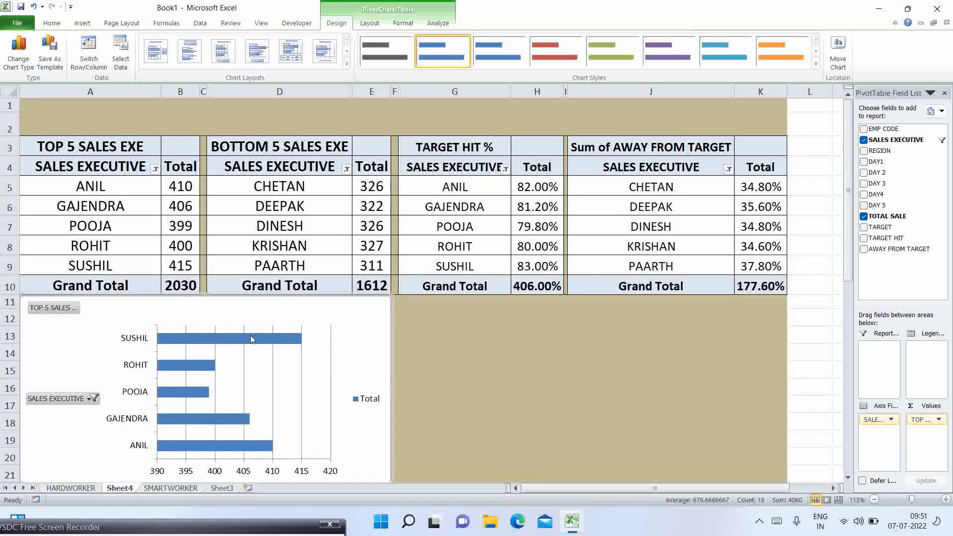
{"action": "left_click", "coordinate": [370, 403]}
{"action": "key", "text": "Delete"}
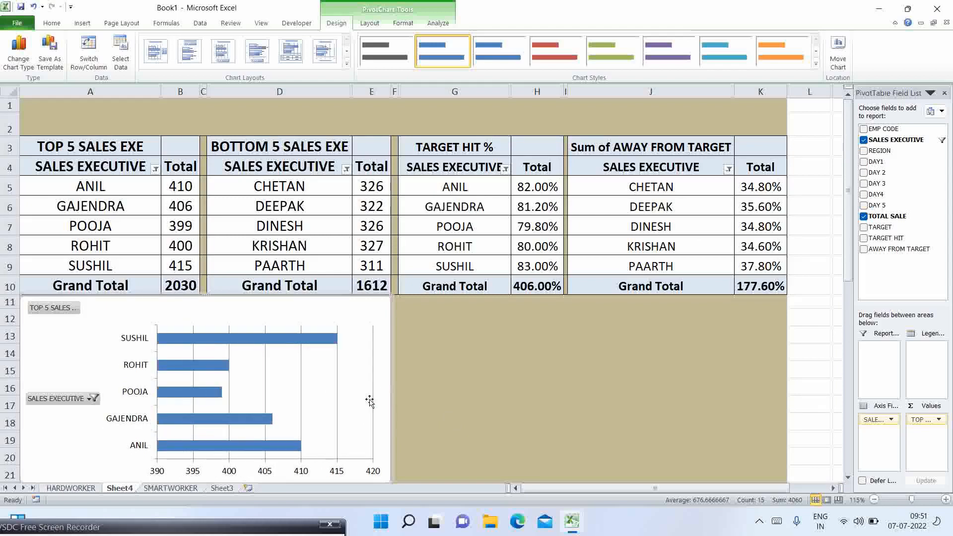
Hide all field buttons on the bar chart and delete its vertical gridlines.
{"action": "right_click", "coordinate": [67, 403]}
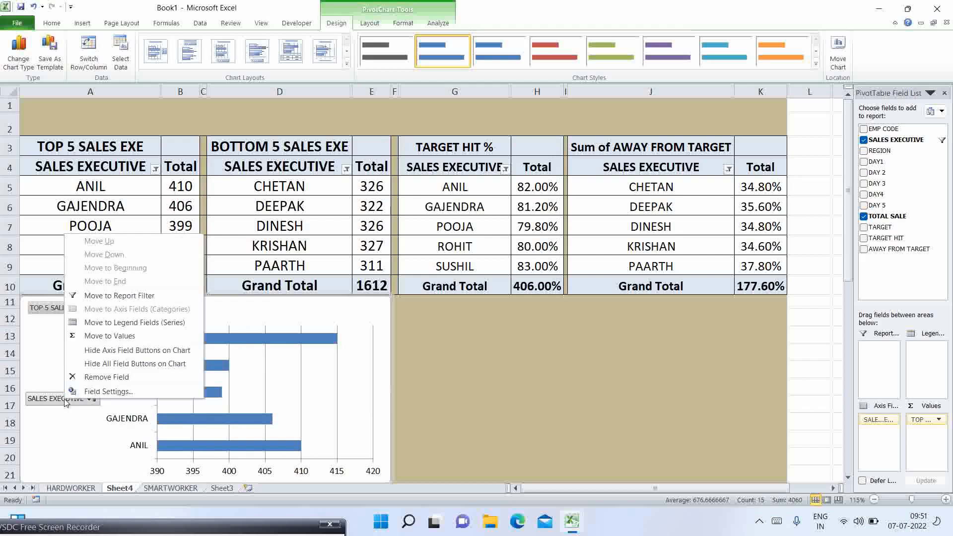
{"action": "left_click", "coordinate": [56, 346]}
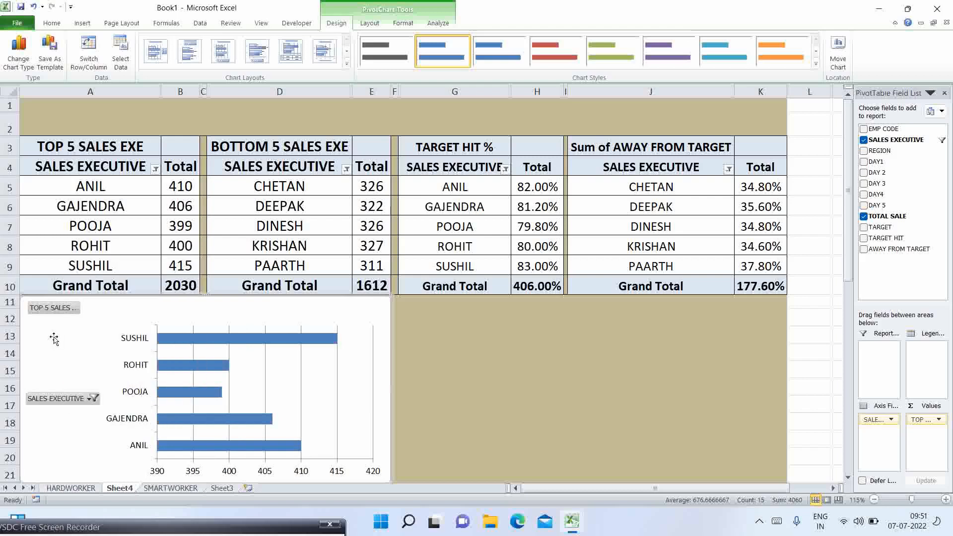
{"action": "right_click", "coordinate": [77, 402]}
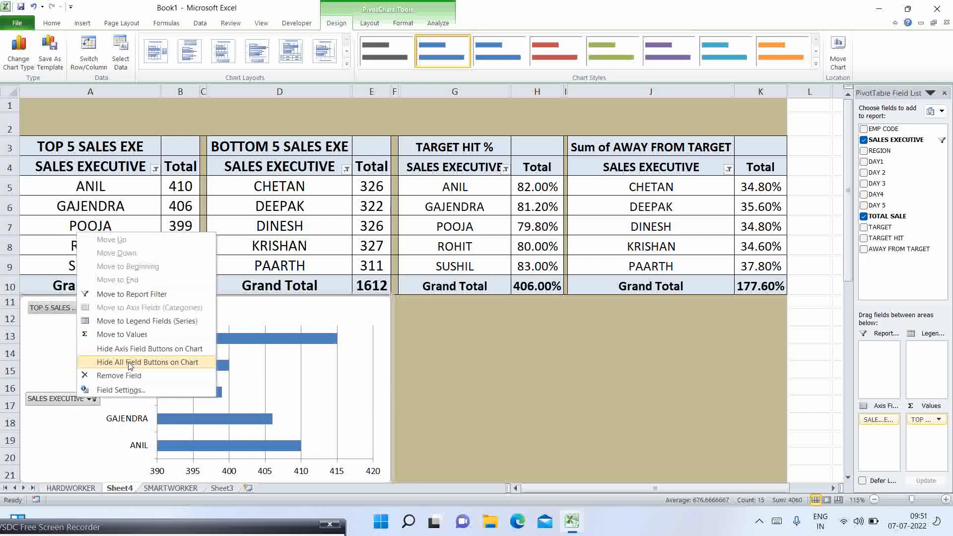
{"action": "left_click", "coordinate": [184, 368]}
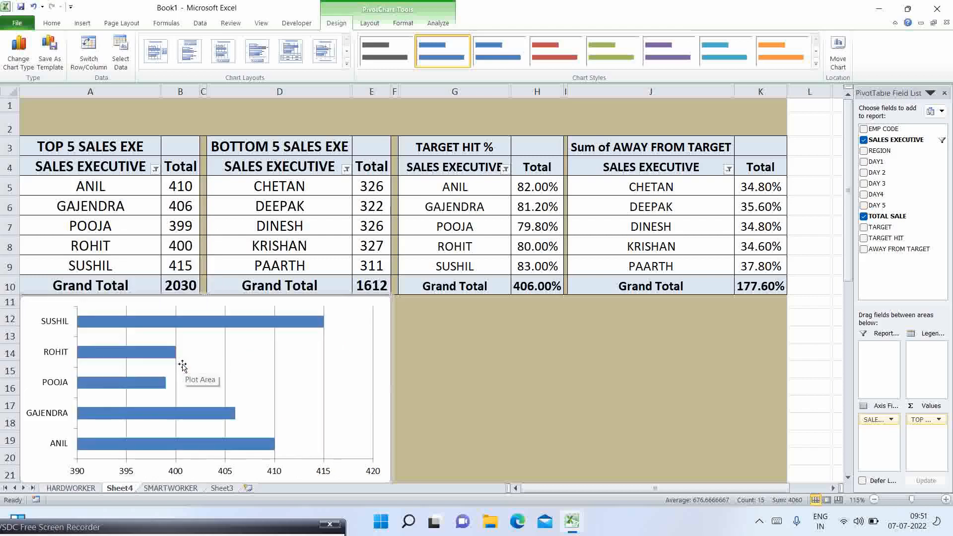
{"action": "left_click", "coordinate": [276, 346]}
{"action": "key", "text": "Delete"}
Add data labels to the bars of the top 5 sales chart.
{"action": "left_click", "coordinate": [275, 322]}
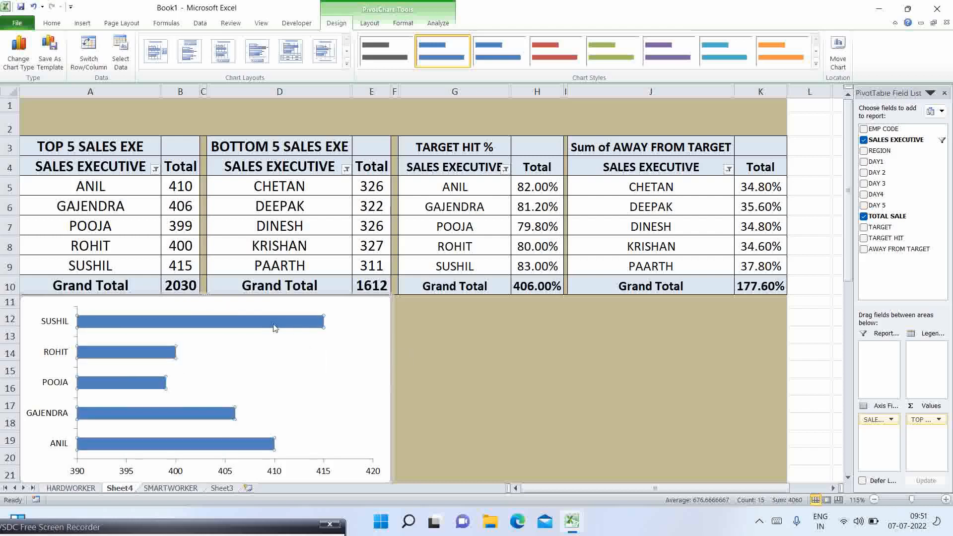
{"action": "right_click", "coordinate": [274, 328]}
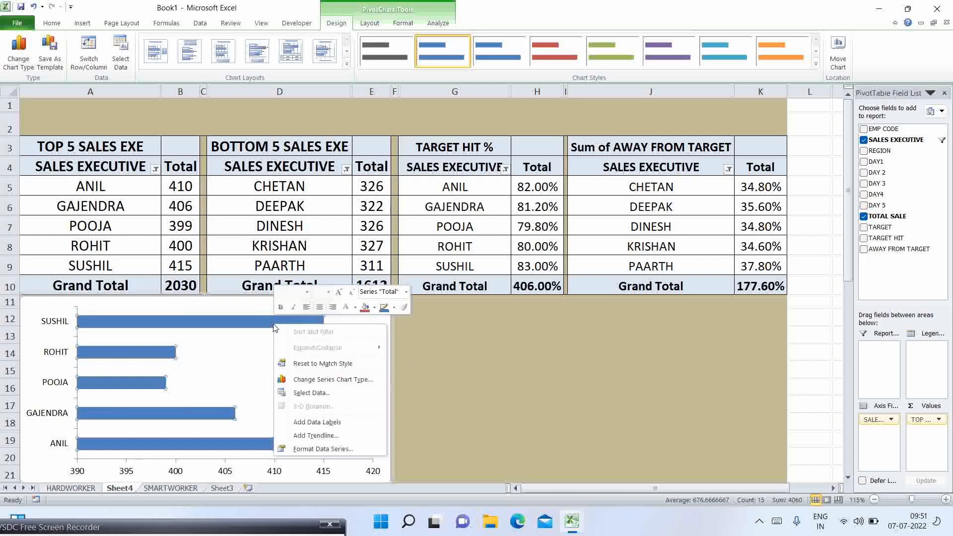
{"action": "left_click", "coordinate": [318, 422]}
Format the bar chart's data labels with font size 16 and a yellow fill.
{"action": "left_click", "coordinate": [342, 323]}
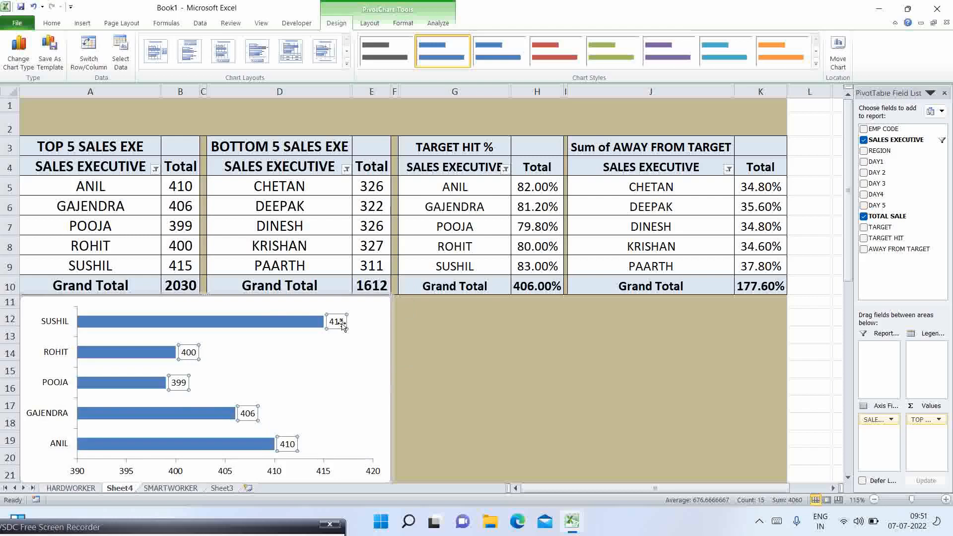
{"action": "left_click", "coordinate": [54, 25]}
{"action": "left_click", "coordinate": [181, 47]}
{"action": "left_click", "coordinate": [182, 47]}
{"action": "left_click", "coordinate": [181, 48]}
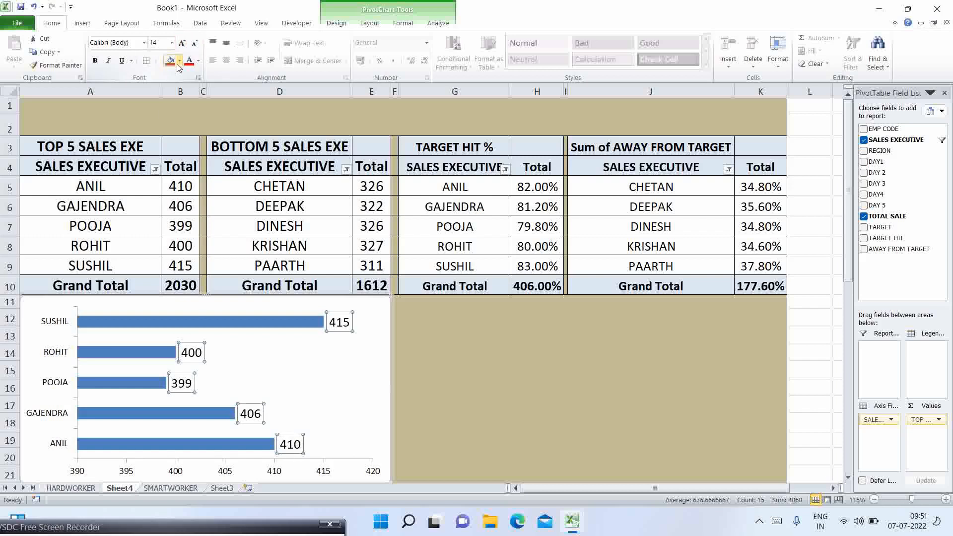
{"action": "left_click", "coordinate": [179, 61]}
{"action": "left_click", "coordinate": [198, 152]}
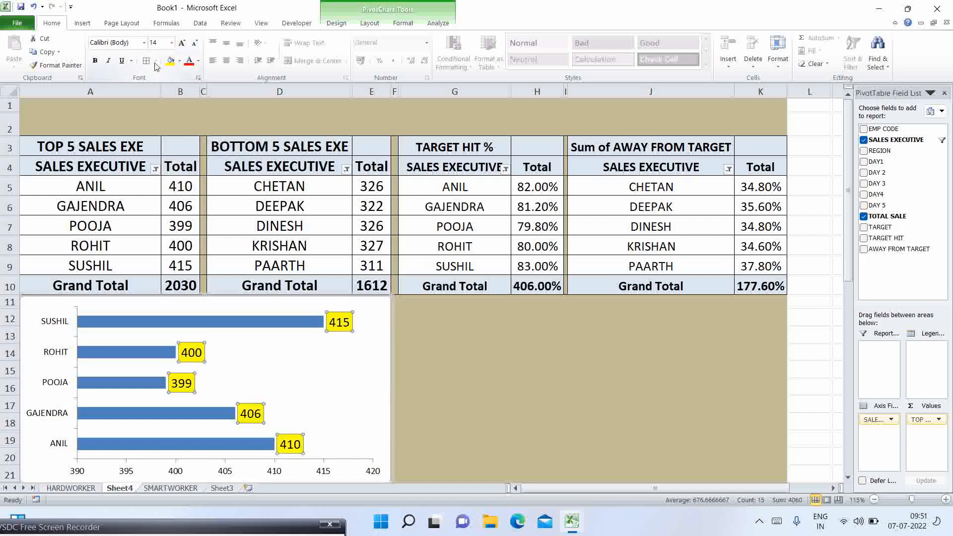
{"action": "left_click", "coordinate": [183, 43]}
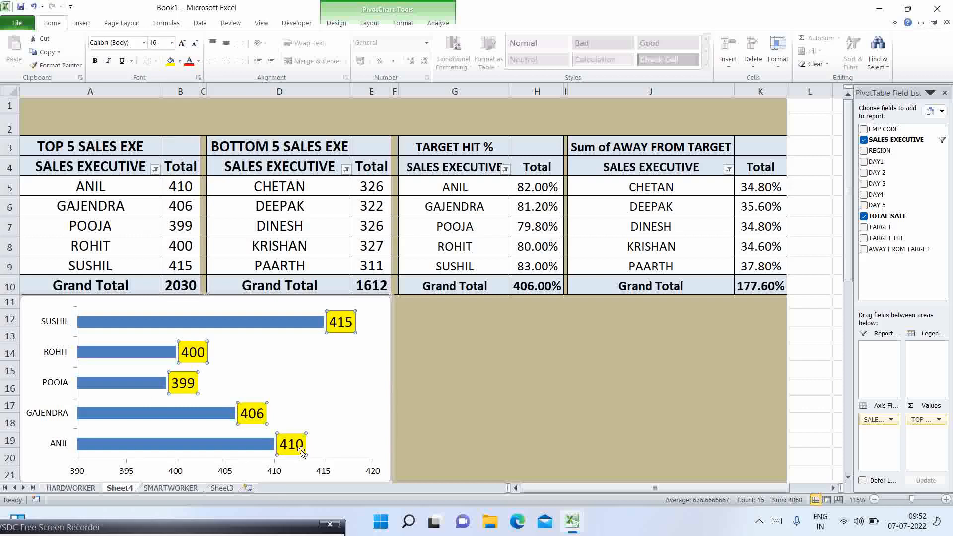
Narrow the bar chart slightly so that it ends just inside the outer edge of column E.
{"action": "left_click", "coordinate": [400, 370]}
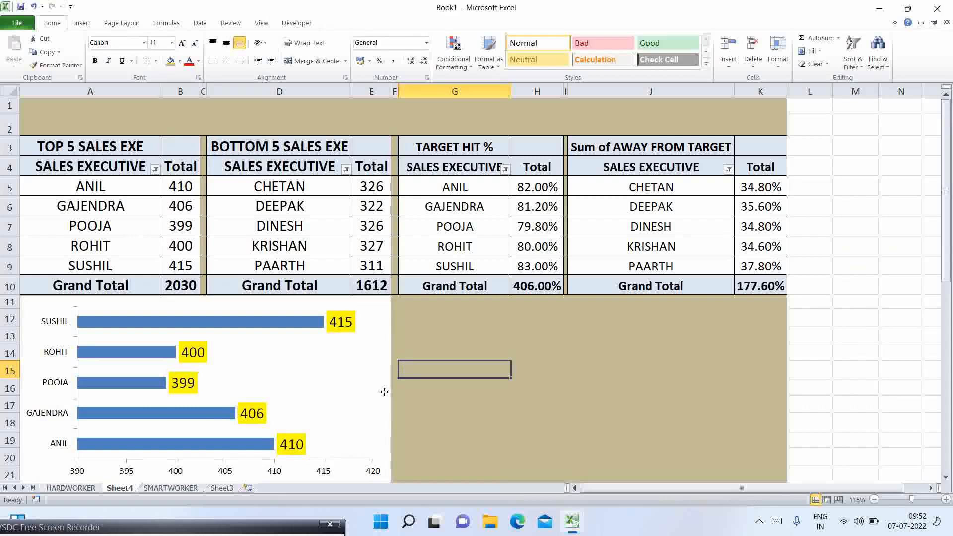
{"action": "left_click", "coordinate": [388, 391]}
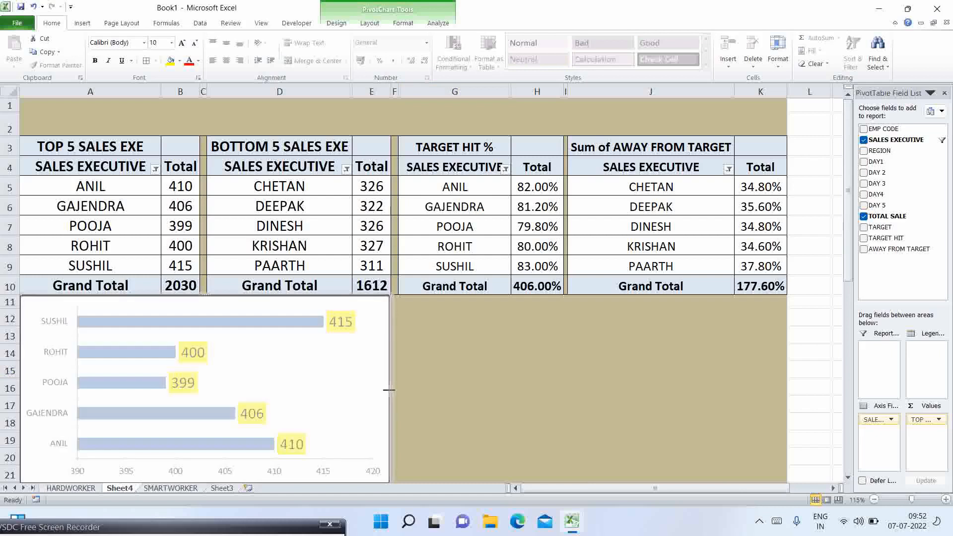
{"action": "left_click", "coordinate": [439, 369]}
Insert a 2-D pie chart from the TARGET HIT % PivotTable in G3:H10.
{"action": "left_click", "coordinate": [449, 150]}
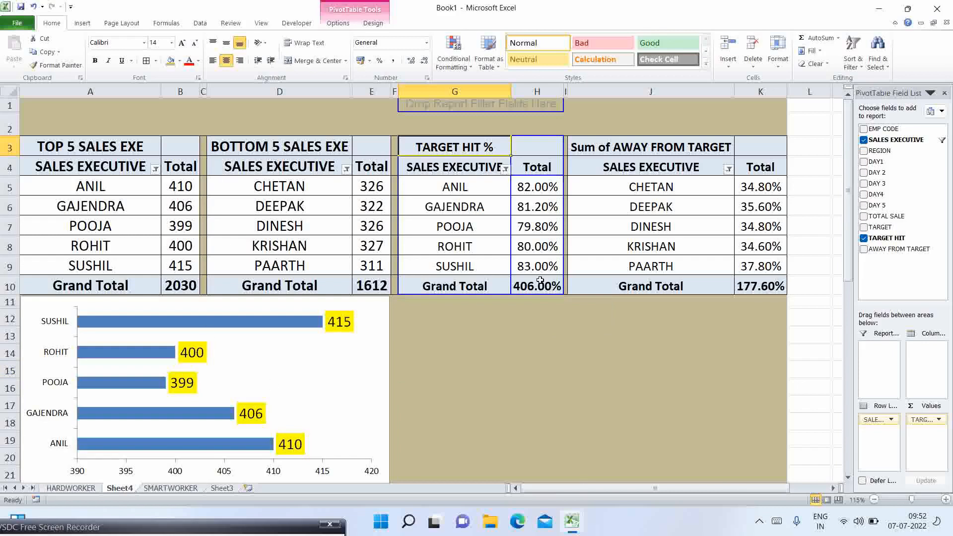
{"action": "key", "text": "ctrl+a"}
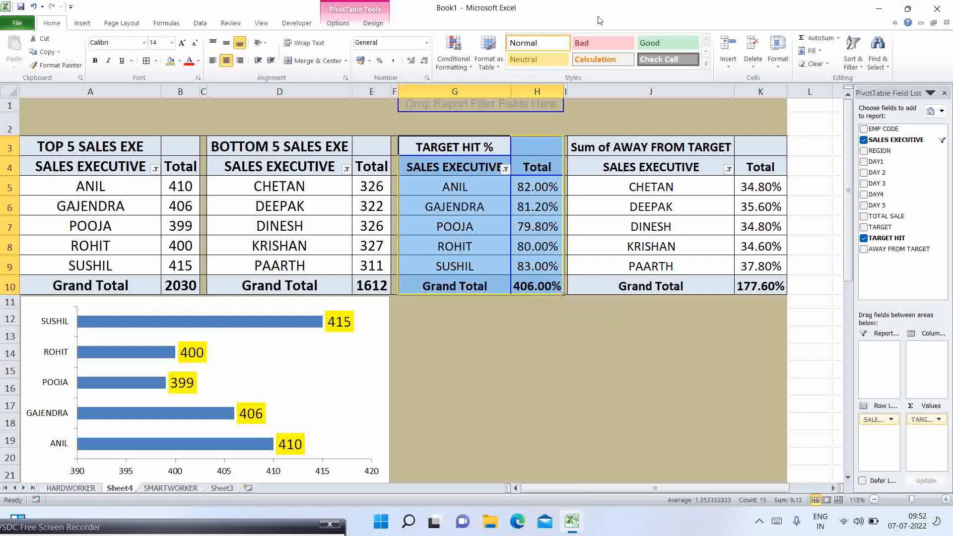
{"action": "left_click", "coordinate": [88, 25]}
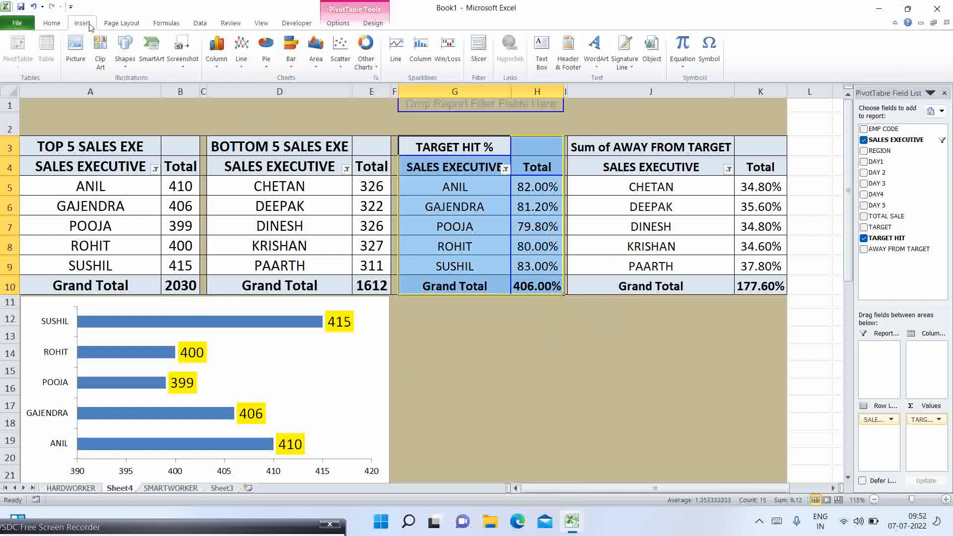
{"action": "left_click", "coordinate": [271, 54]}
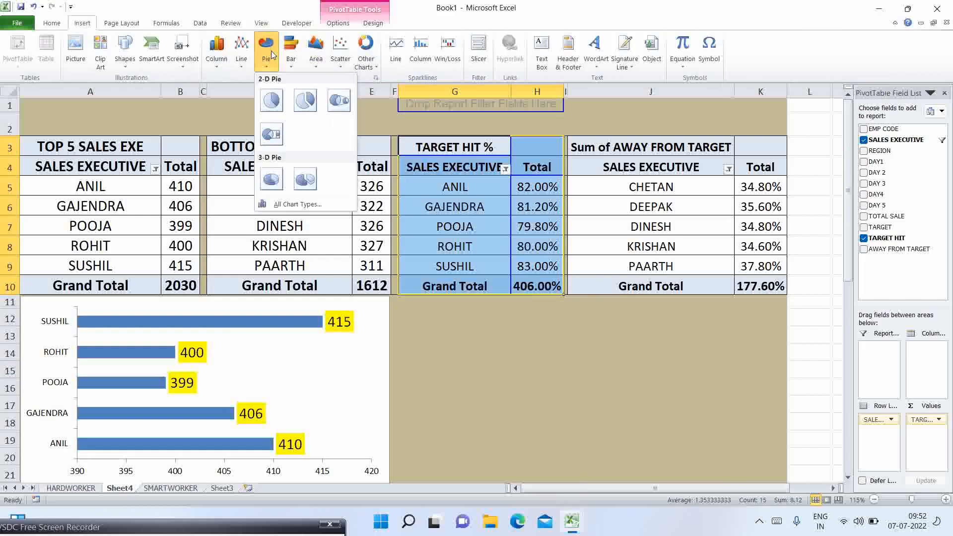
{"action": "left_click", "coordinate": [277, 98]}
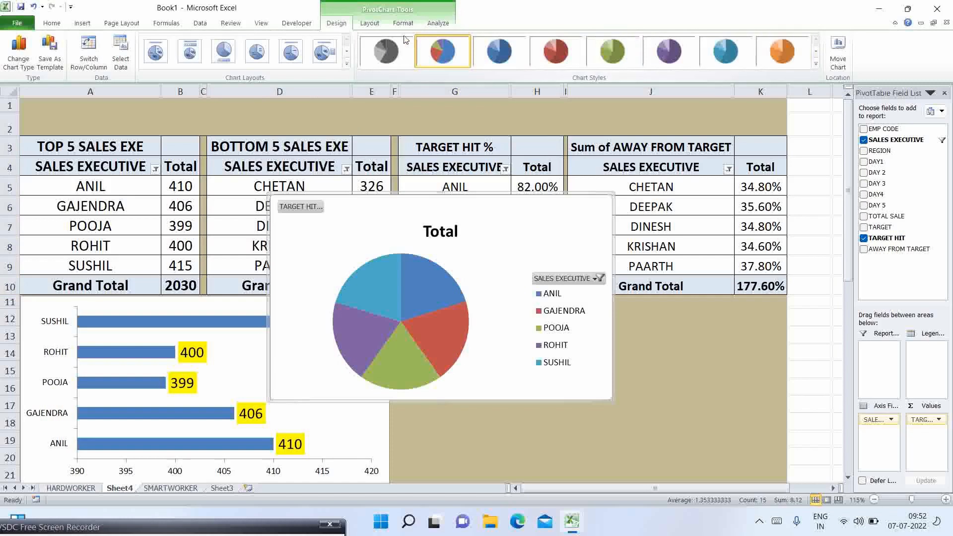
Apply the orange shaded chart style to the pie chart and shrink it to the width of columns G and H.
{"action": "left_click", "coordinate": [816, 63]}
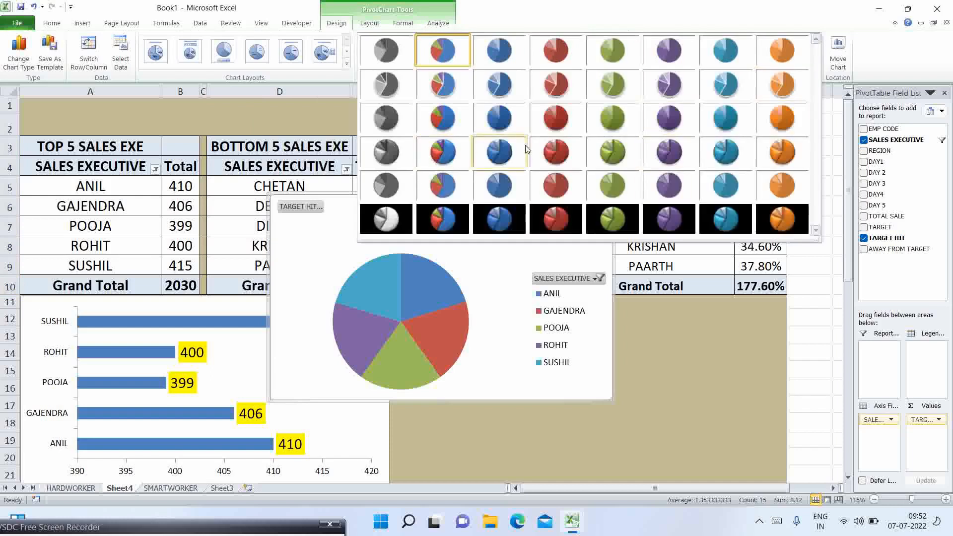
{"action": "left_click", "coordinate": [779, 123]}
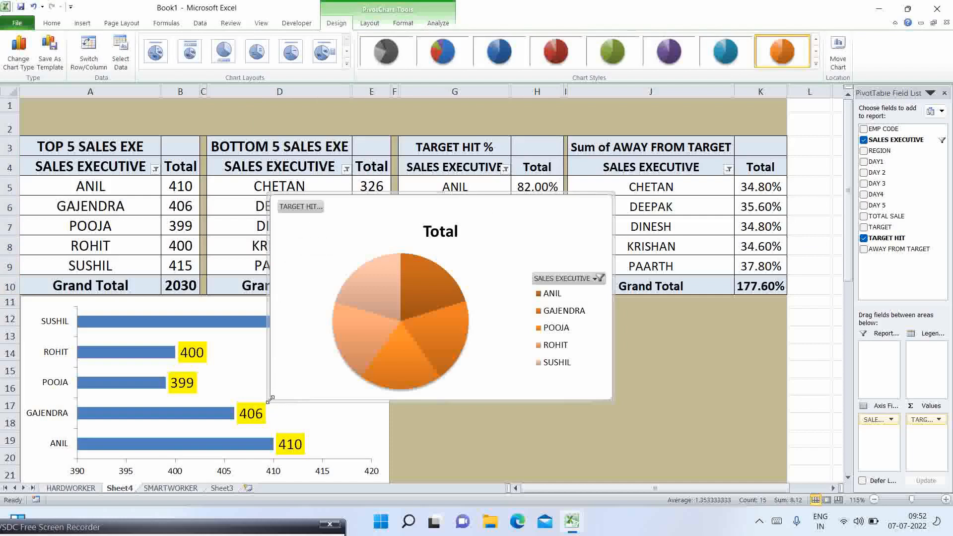
{"action": "left_click_drag", "start_coordinate": [269, 400], "coordinate": [398, 344]}
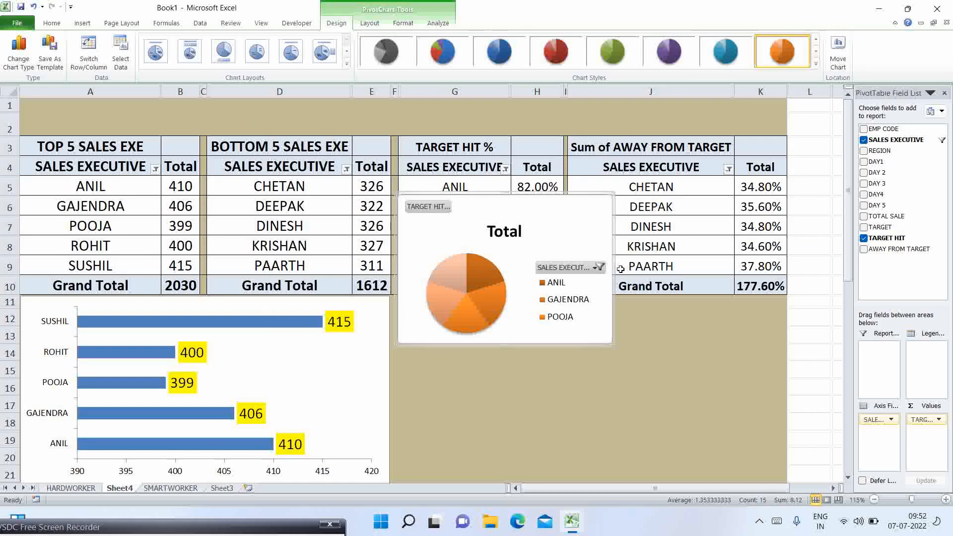
{"action": "left_click_drag", "start_coordinate": [585, 272], "coordinate": [566, 272]}
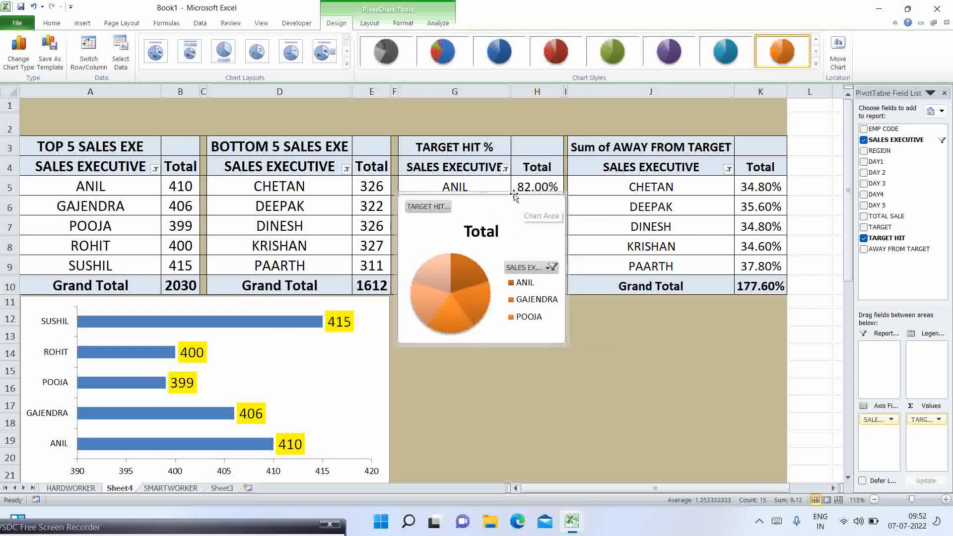
Place the pie chart directly below the TARGET HIT % PivotTable, extend it downward and narrow column F slightly.
{"action": "left_click_drag", "start_coordinate": [514, 238], "coordinate": [521, 310]}
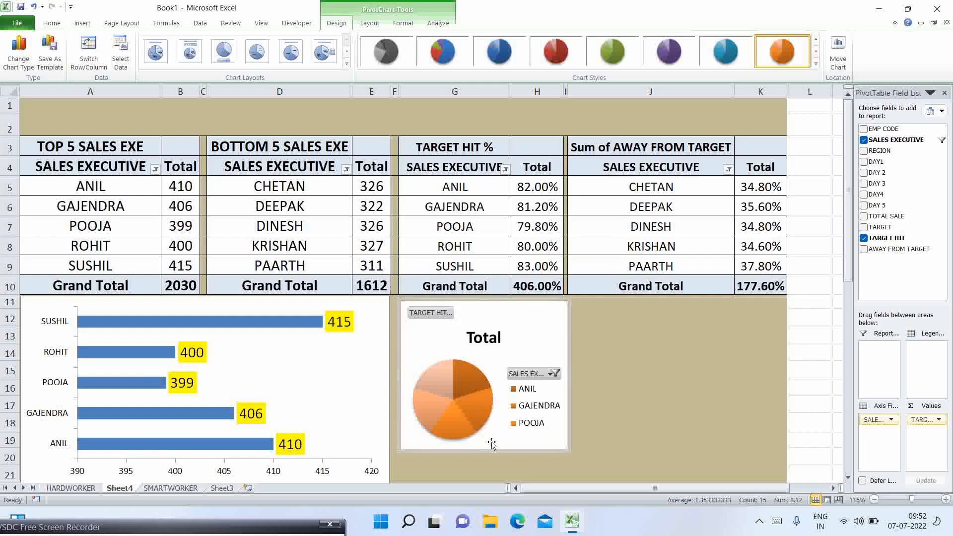
{"action": "left_click_drag", "start_coordinate": [483, 450], "coordinate": [478, 326]}
{"action": "scroll", "coordinate": [478, 326], "scroll_direction": "up", "scroll_amount": 3}
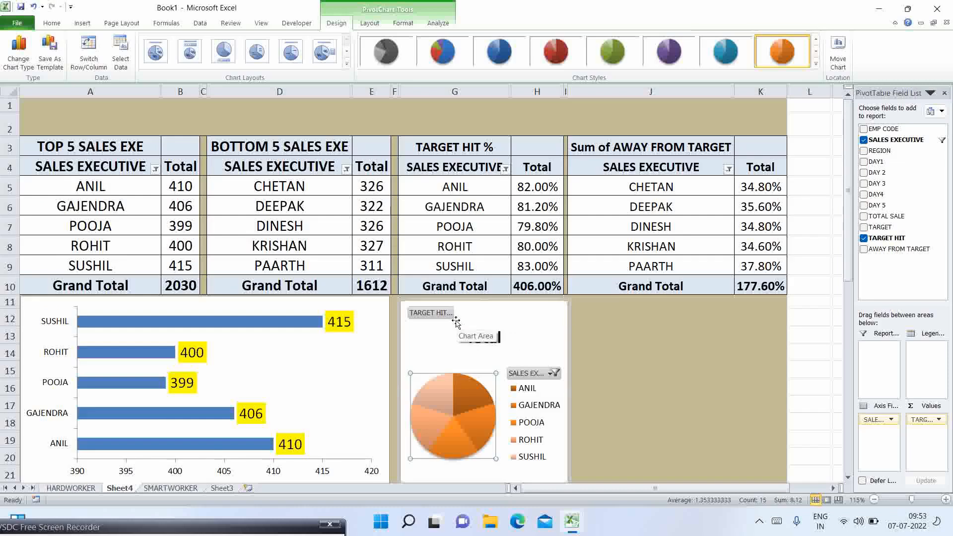
{"action": "left_click", "coordinate": [479, 337]}
{"action": "left_click", "coordinate": [484, 299]}
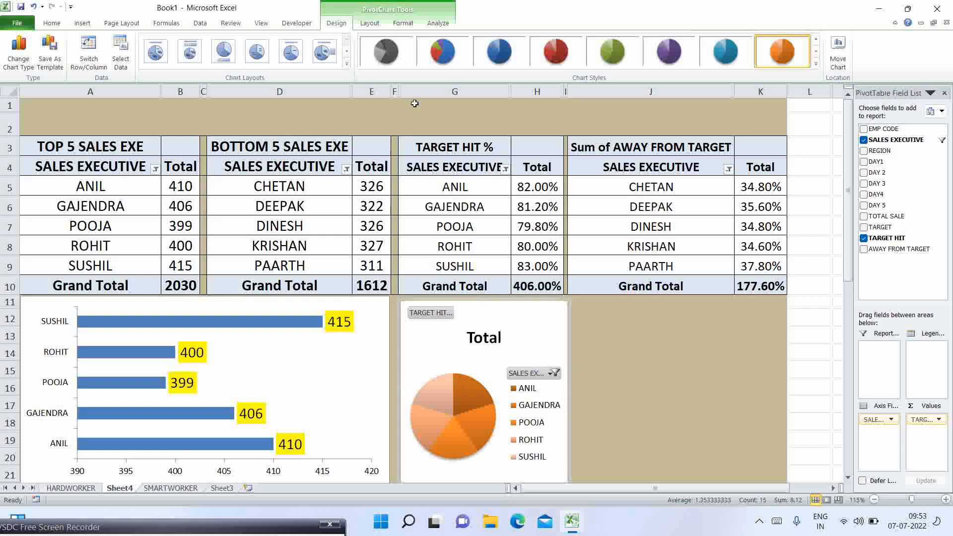
{"action": "left_click_drag", "start_coordinate": [402, 95], "coordinate": [402, 95]}
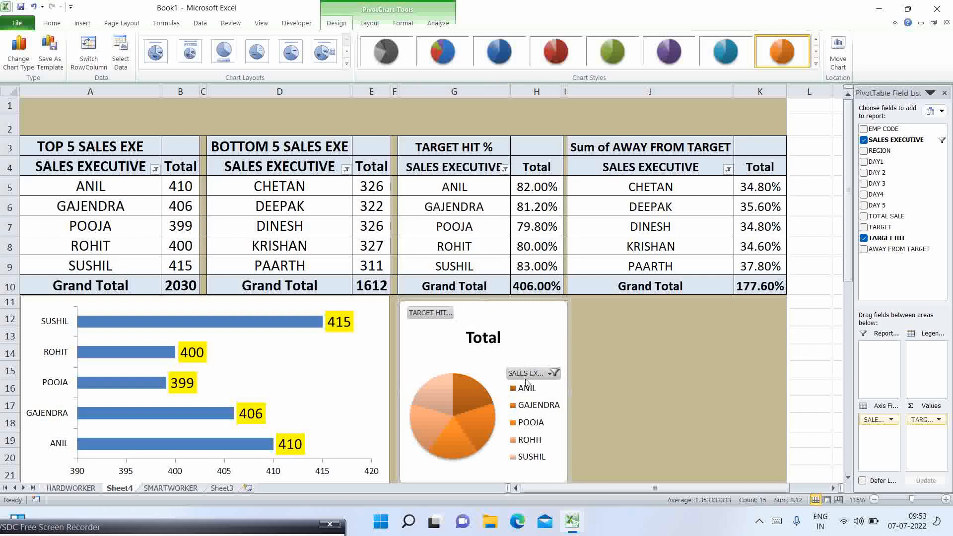
Remove the title, all field buttons and the legend from the pie chart.
{"action": "left_click", "coordinate": [492, 344]}
{"action": "key", "text": "Delete"}
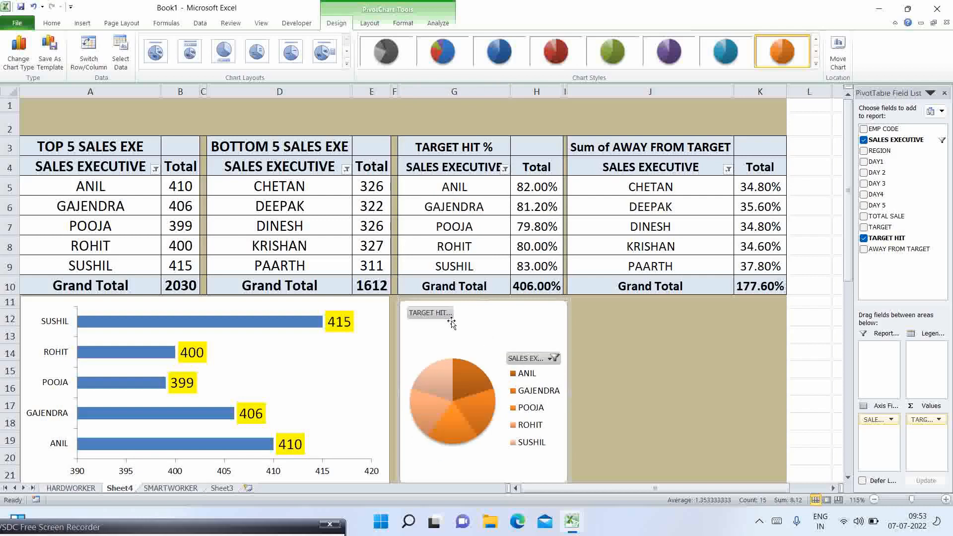
{"action": "left_click", "coordinate": [518, 358]}
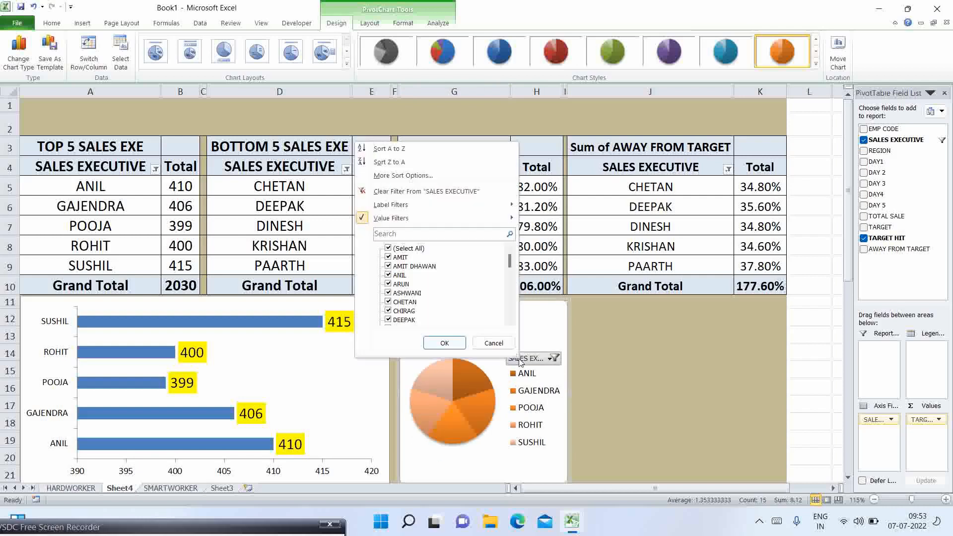
{"action": "right_click", "coordinate": [519, 360]}
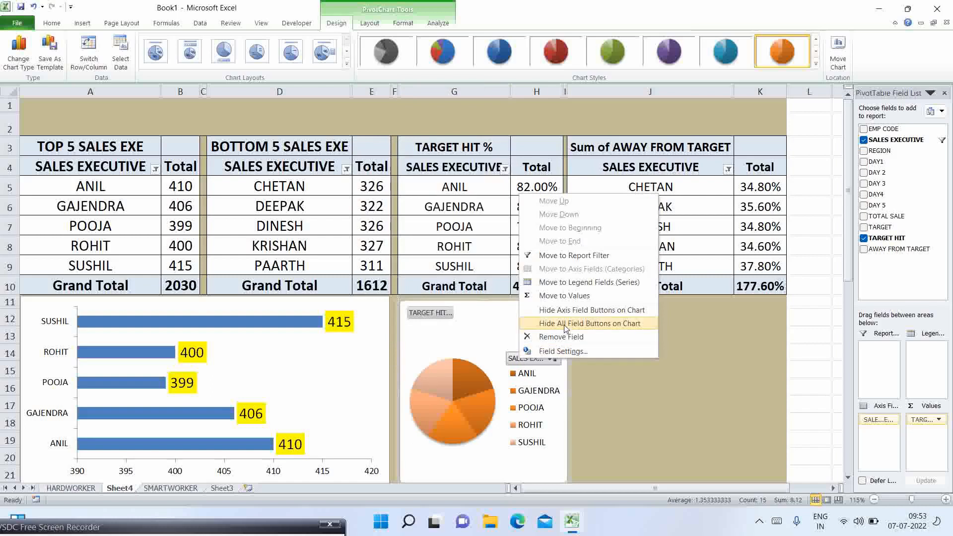
{"action": "left_click", "coordinate": [566, 324]}
{"action": "left_click", "coordinate": [529, 363]}
{"action": "key", "text": "Delete"}
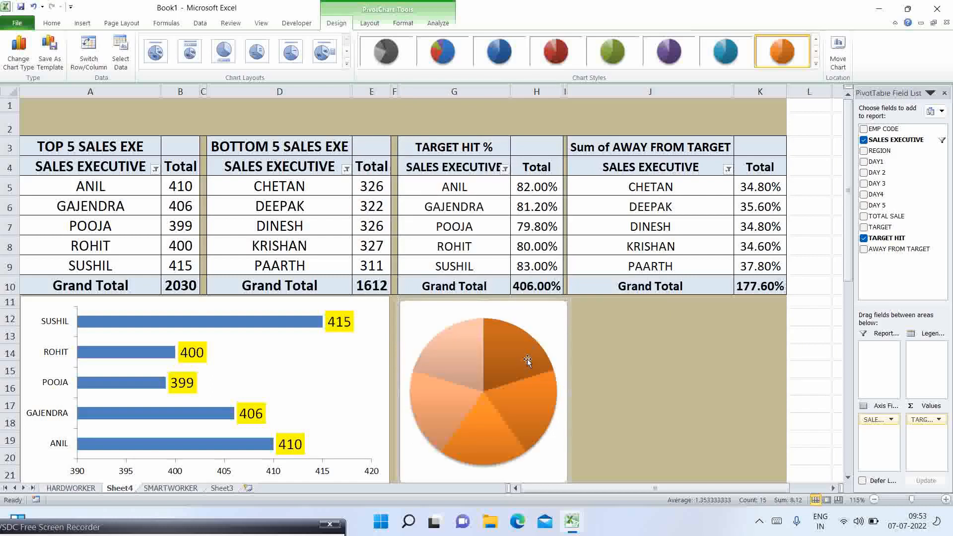
Add data labels to the slices of the target hit pie chart.
{"action": "left_click", "coordinate": [463, 364]}
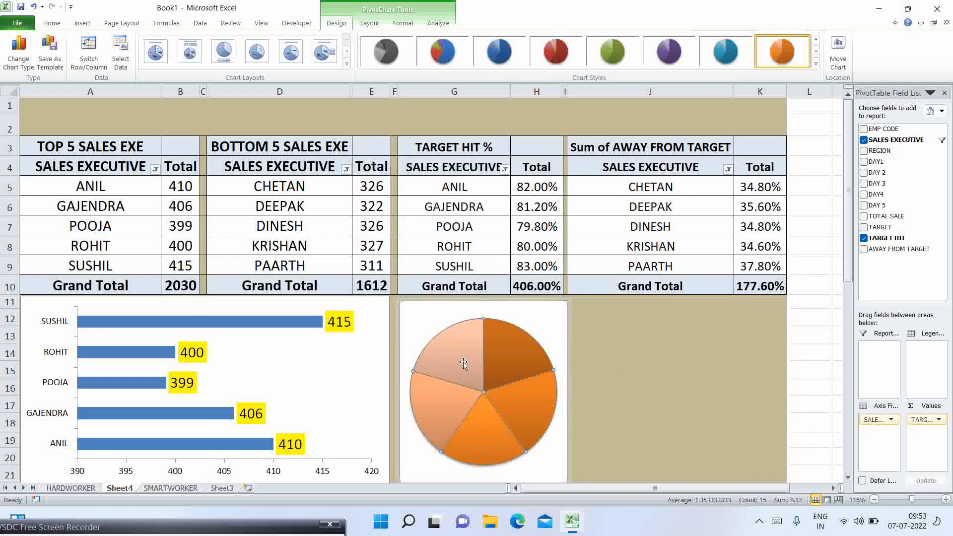
{"action": "right_click", "coordinate": [464, 365]}
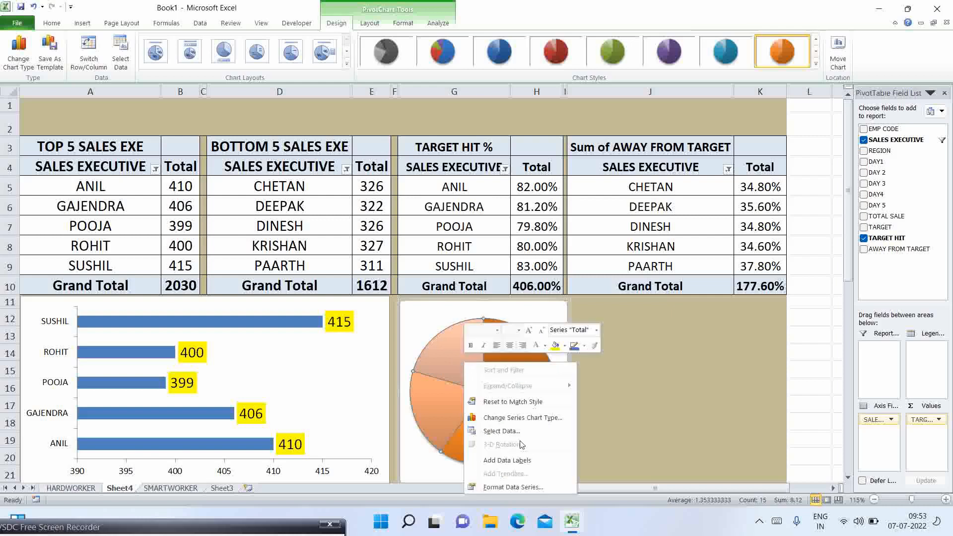
{"action": "left_click", "coordinate": [524, 462]}
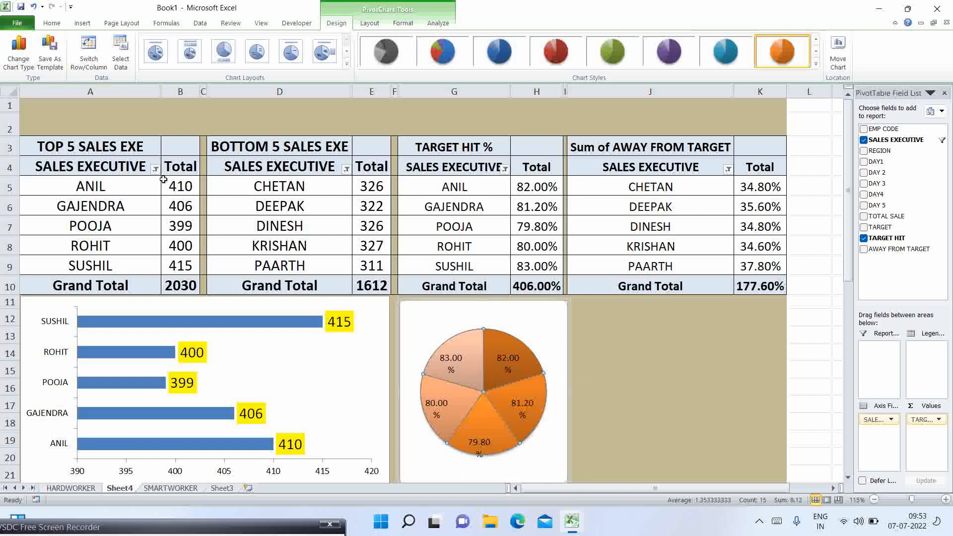
Format the pie chart's data labels as bold, font size 9, with a yellow fill.
{"action": "left_click", "coordinate": [60, 24]}
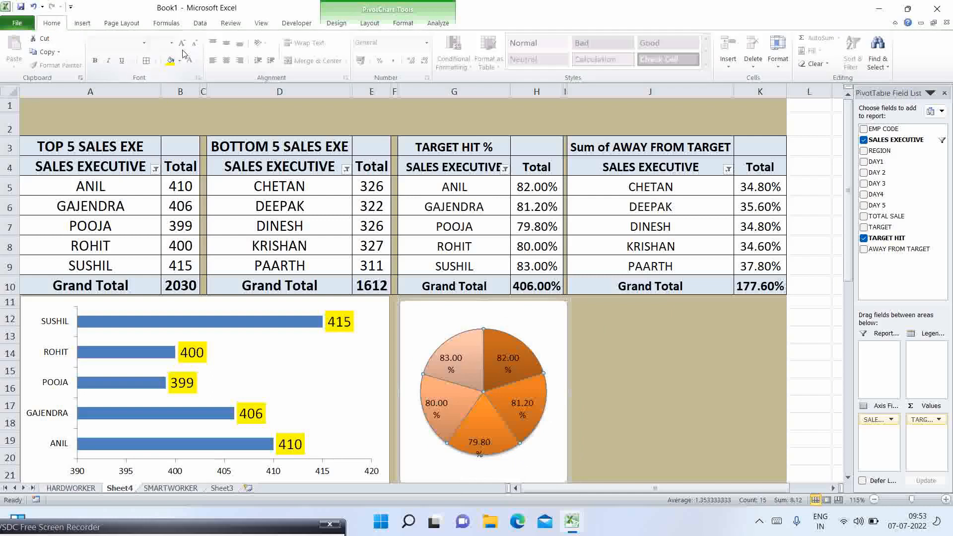
{"action": "left_click", "coordinate": [462, 362]}
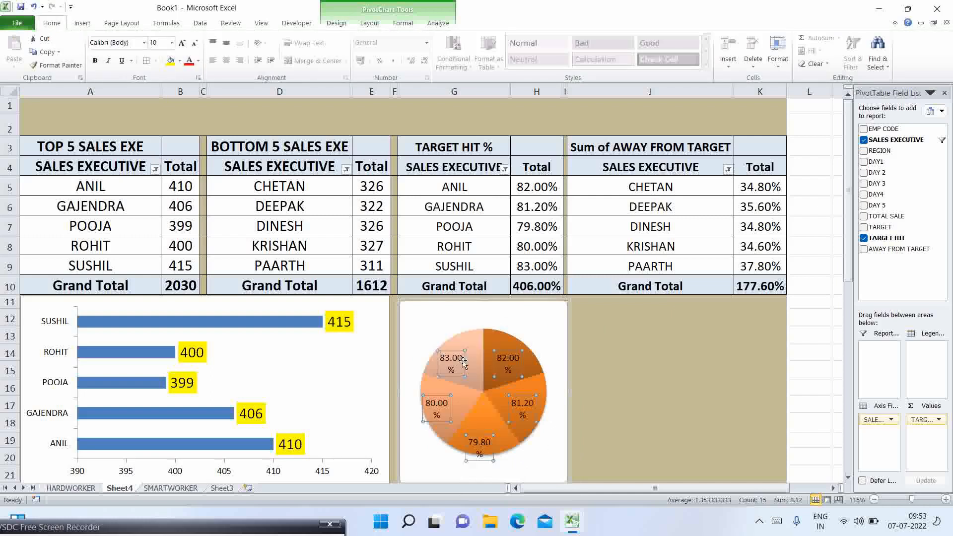
{"action": "left_click", "coordinate": [182, 44]}
{"action": "left_click", "coordinate": [182, 44]}
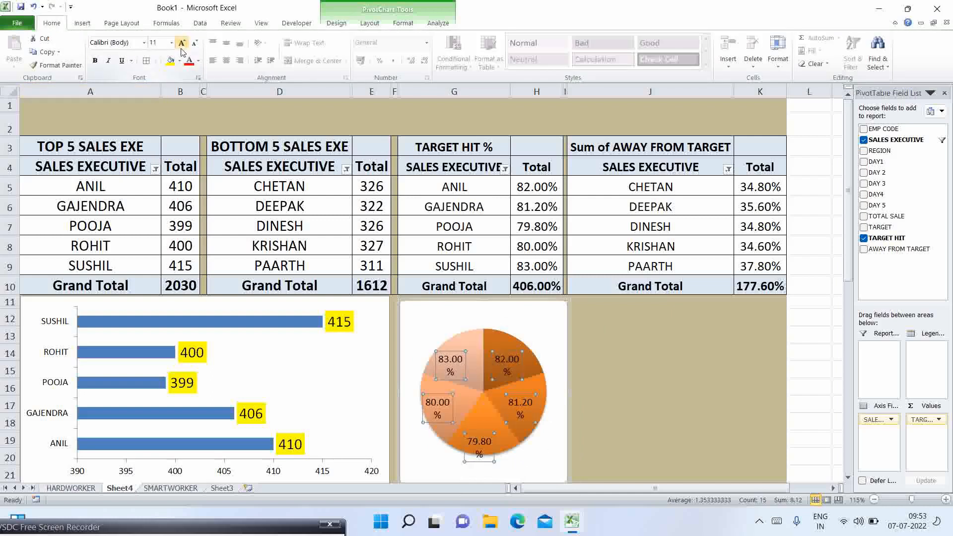
{"action": "left_click", "coordinate": [195, 44]}
{"action": "left_click", "coordinate": [196, 44]}
{"action": "left_click", "coordinate": [195, 43]}
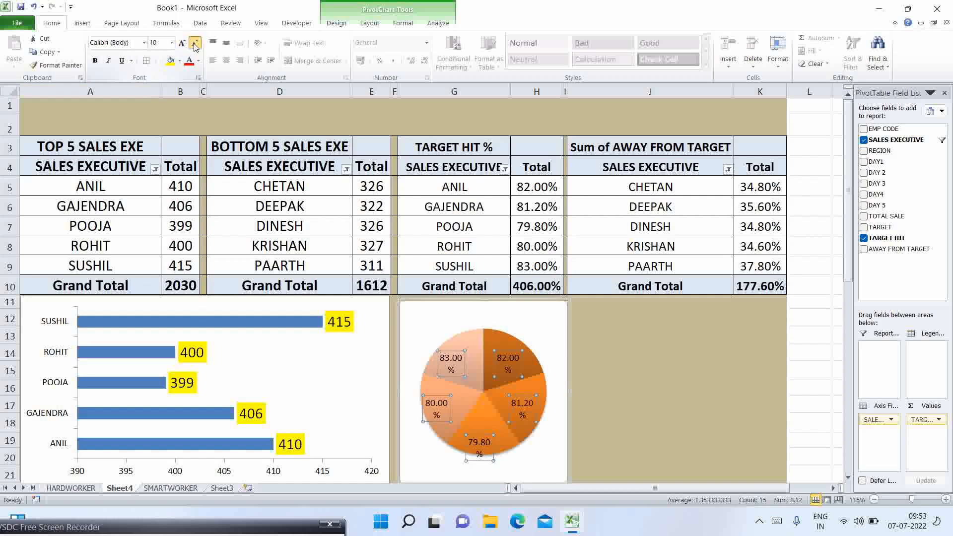
{"action": "left_click", "coordinate": [96, 60]}
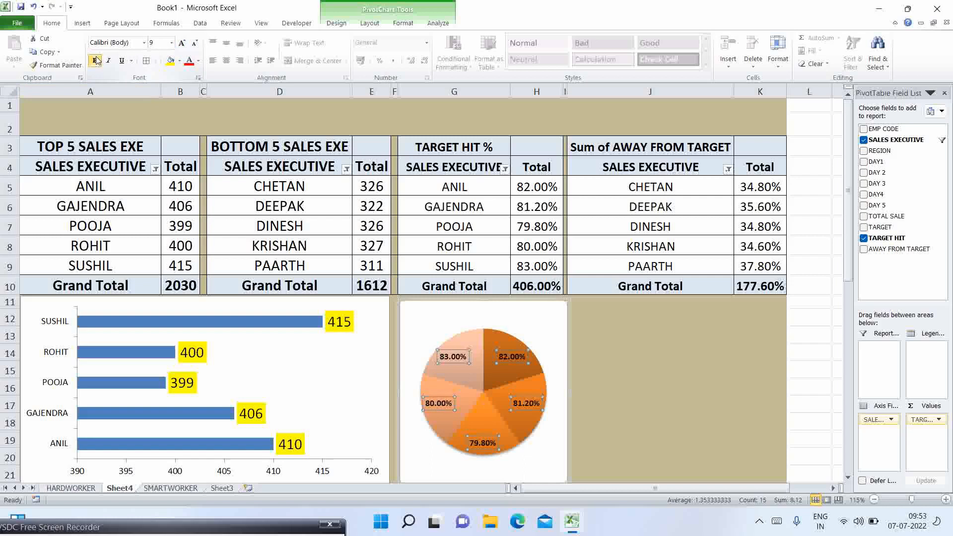
{"action": "left_click", "coordinate": [169, 63]}
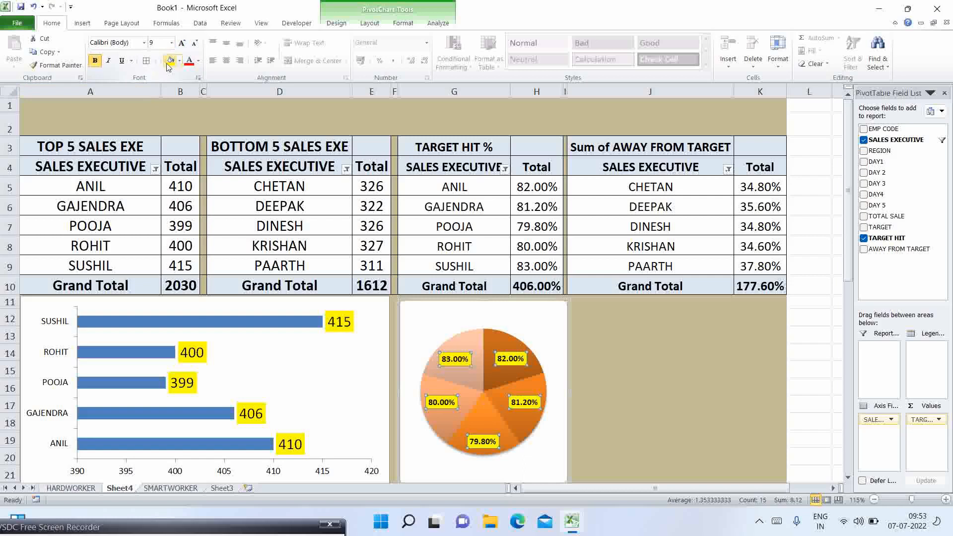
Reposition the individual percentage labels on the pie slices closer to the pie's centre.
{"action": "left_click", "coordinate": [495, 439]}
{"action": "left_click_drag", "start_coordinate": [484, 428], "coordinate": [510, 404]}
{"action": "left_click_drag", "start_coordinate": [511, 358], "coordinate": [464, 365]}
{"action": "left_click", "coordinate": [484, 434]}
{"action": "left_click_drag", "start_coordinate": [485, 440], "coordinate": [488, 436]}
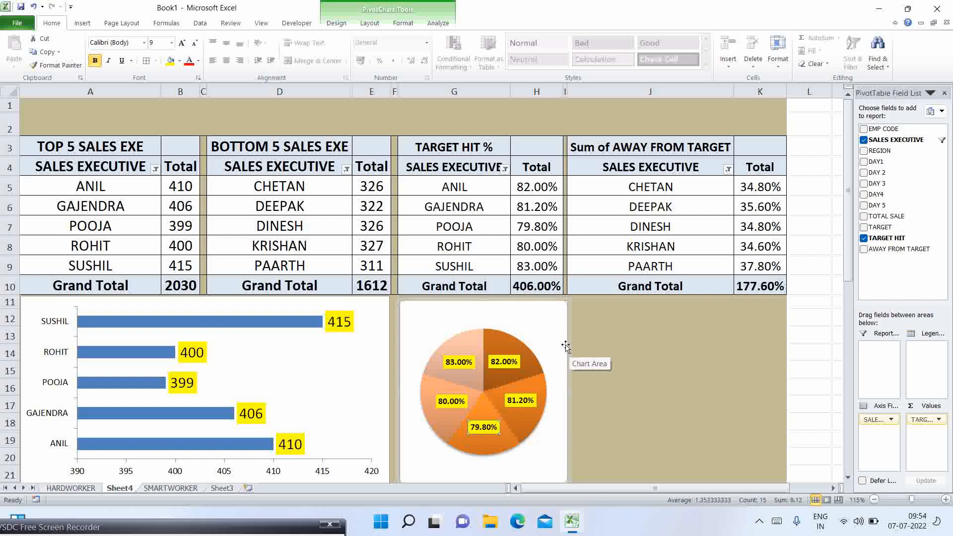
Narrow the pie chart slightly to fit under columns G and H, and reduce the width of column F.
{"action": "left_click_drag", "start_coordinate": [566, 390], "coordinate": [562, 390]}
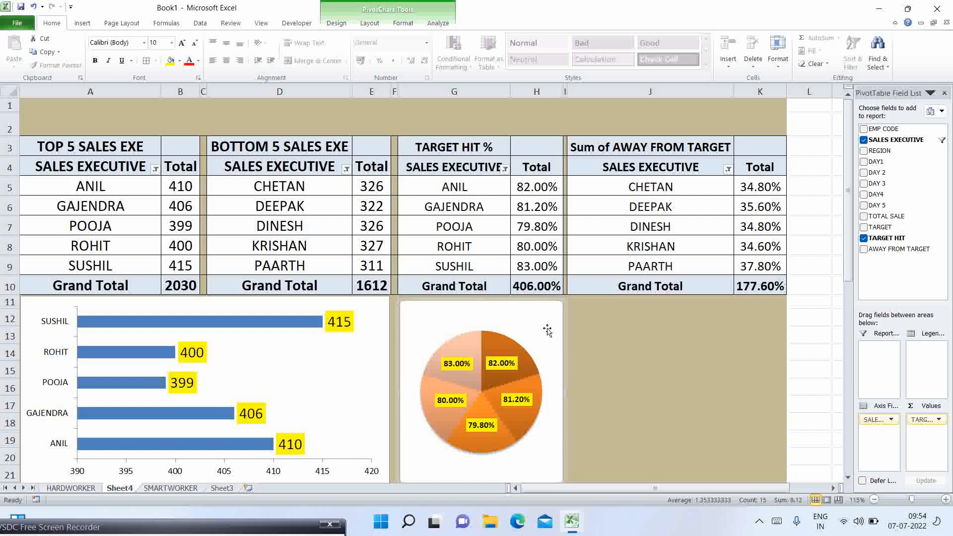
{"action": "left_click_drag", "start_coordinate": [399, 94], "coordinate": [395, 93]}
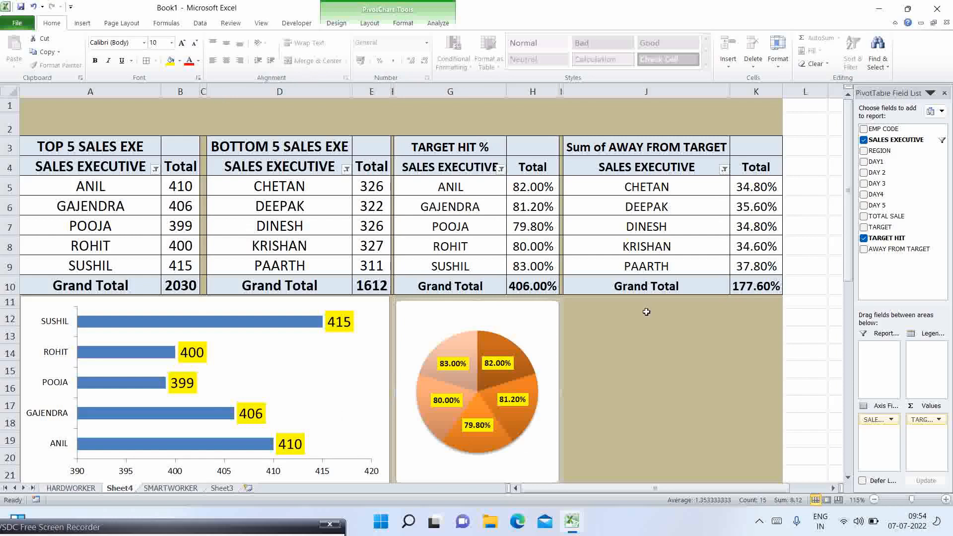
{"action": "left_click", "coordinate": [645, 316]}
Remove the "Sum of" prefix from the custom name of the AWAY FROM TARGET value field in J3.
{"action": "double_click", "coordinate": [629, 149]}
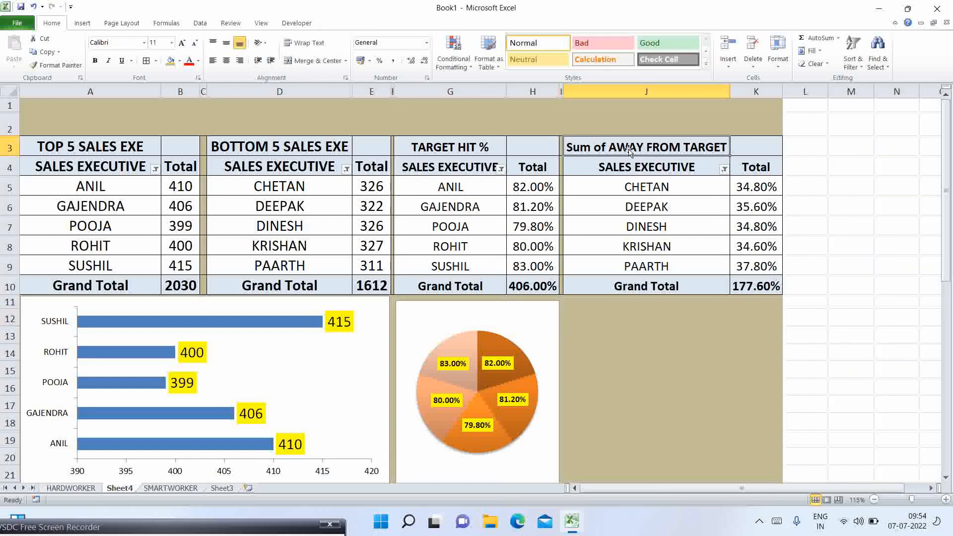
{"action": "left_click", "coordinate": [392, 194]}
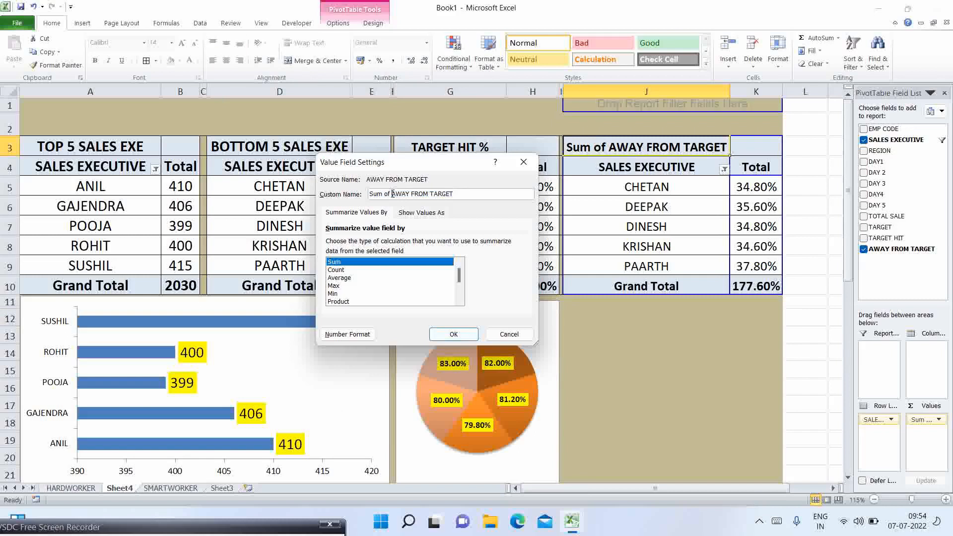
{"action": "key", "text": "BackSpace"}
{"action": "key", "text": "BackSpace"}
{"action": "key", "text": "BackSpace"}
{"action": "key", "text": "BackSpace"}
{"action": "key", "text": "BackSpace"}
{"action": "key", "text": "BackSpace"}
{"action": "key", "text": "BackSpace"}
{"action": "left_click", "coordinate": [454, 334]}
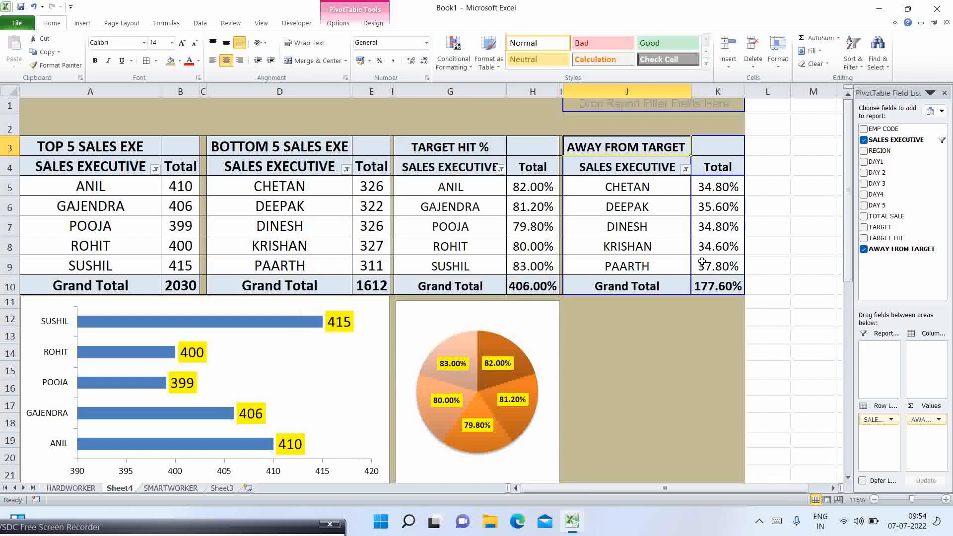
Widen columns K and J slightly so the AWAY FROM TARGET PivotTable has more room.
{"action": "left_click_drag", "start_coordinate": [742, 97], "coordinate": [752, 98]}
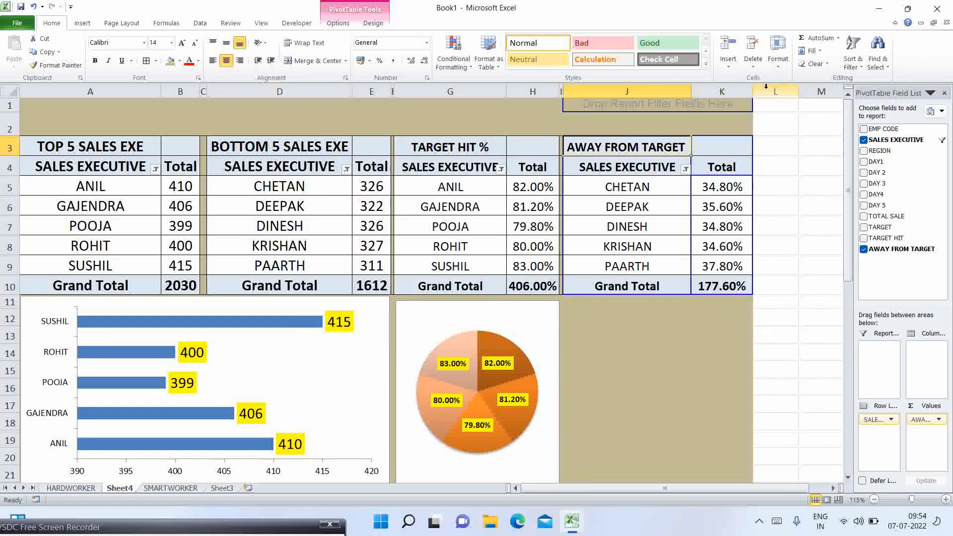
{"action": "left_click_drag", "start_coordinate": [747, 97], "coordinate": [760, 93]}
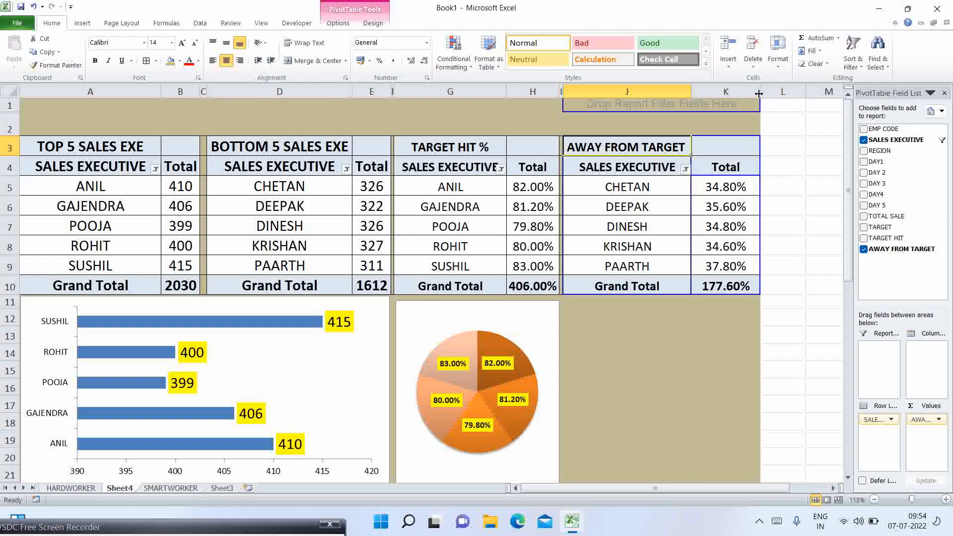
{"action": "left_click", "coordinate": [760, 93]}
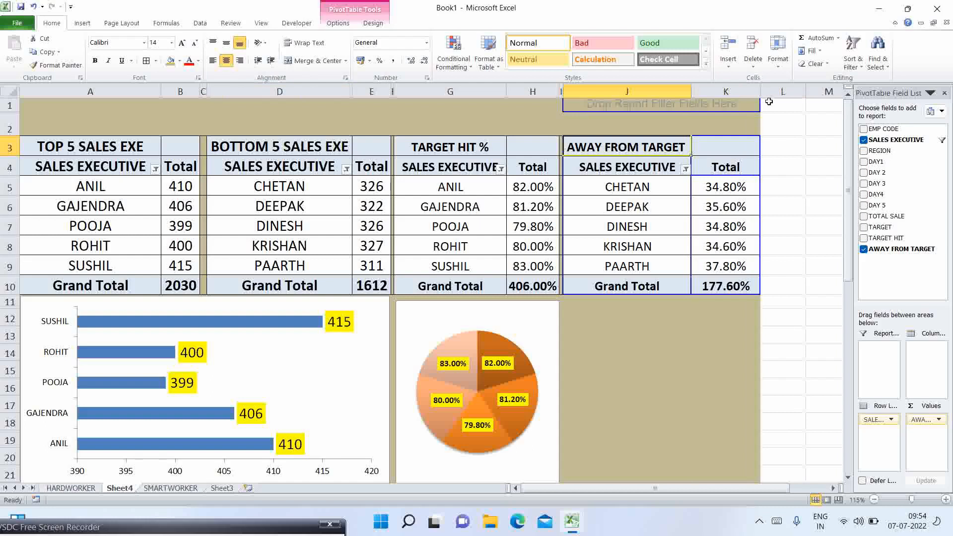
{"action": "left_click_drag", "start_coordinate": [761, 92], "coordinate": [763, 90]}
{"action": "left_click_drag", "start_coordinate": [693, 90], "coordinate": [698, 90]}
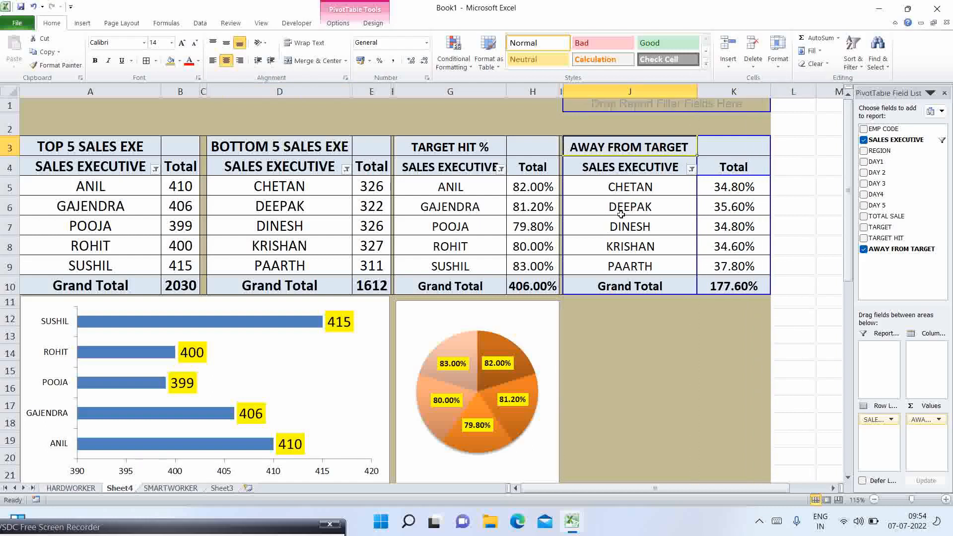
Insert a basic 2-D line chart from the AWAY FROM TARGET PivotTable in J3:K10.
{"action": "left_click", "coordinate": [757, 294]}
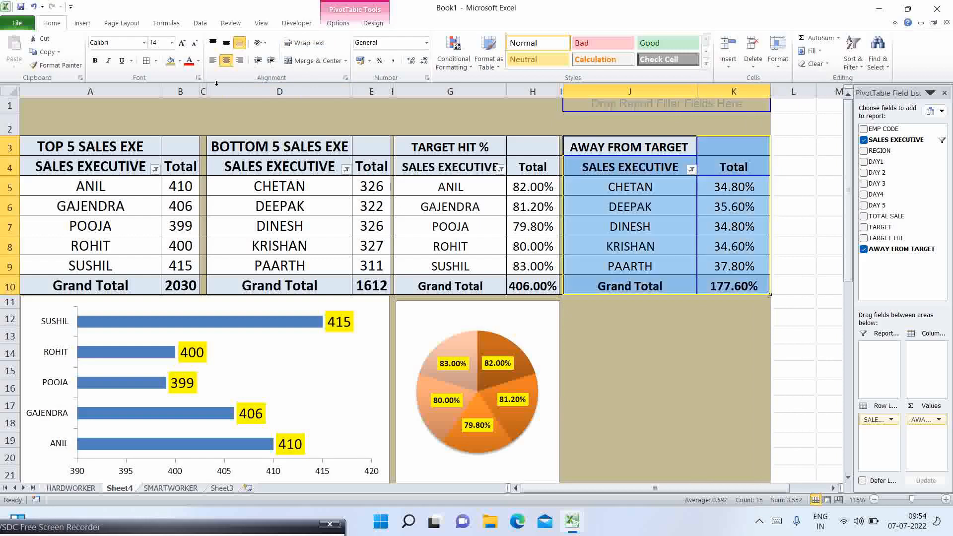
{"action": "left_click", "coordinate": [87, 26]}
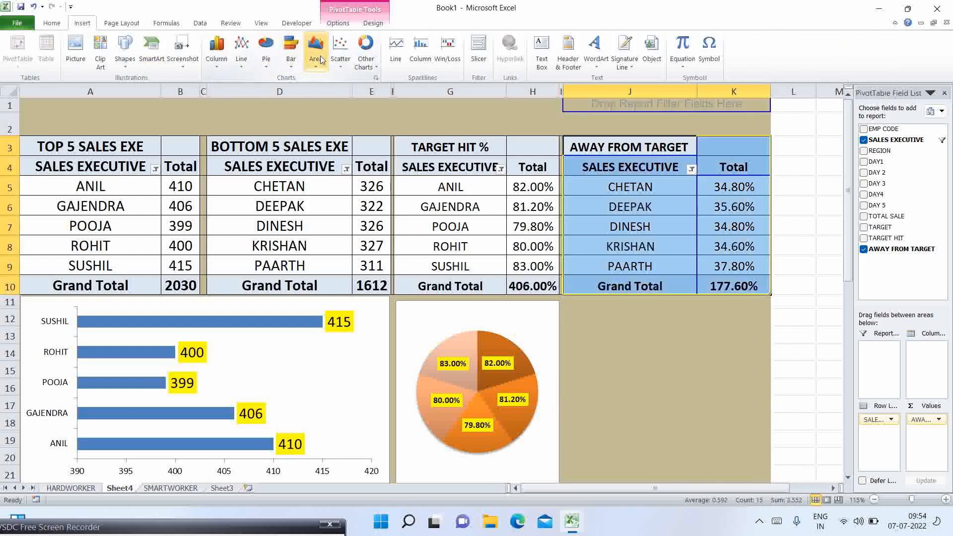
{"action": "left_click", "coordinate": [248, 49]}
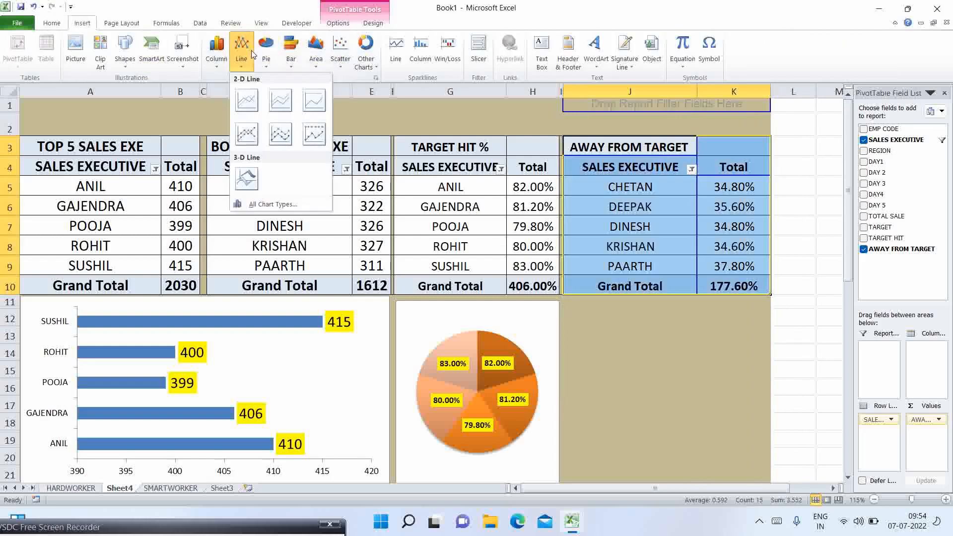
{"action": "left_click", "coordinate": [249, 100]}
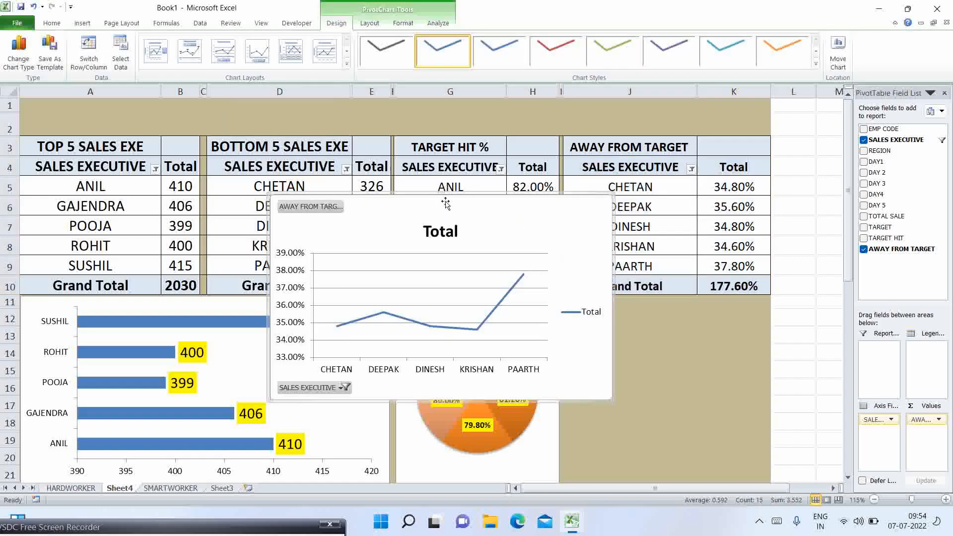
Remove the title, the legend and all field buttons from the line chart.
{"action": "left_click", "coordinate": [450, 232]}
{"action": "key", "text": "Delete"}
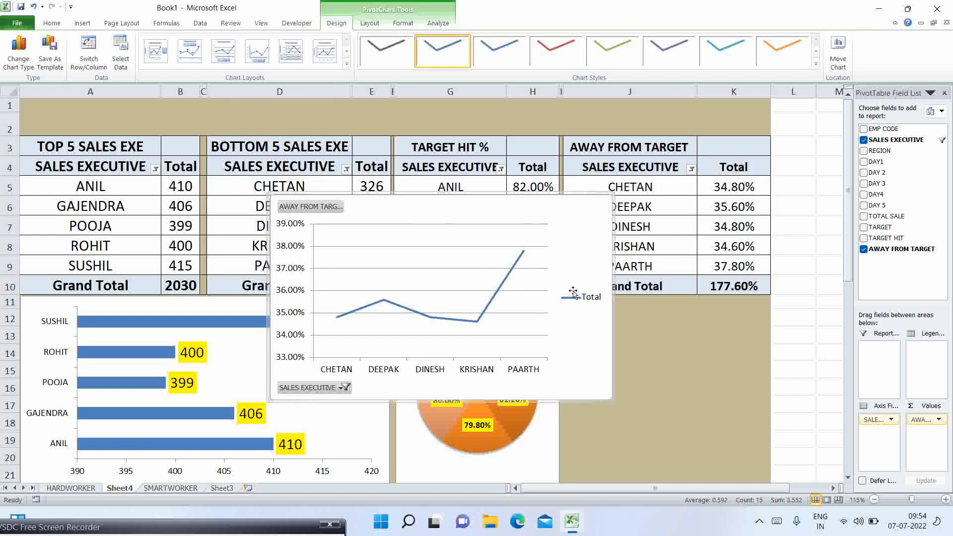
{"action": "left_click", "coordinate": [576, 296]}
{"action": "key", "text": "Delete"}
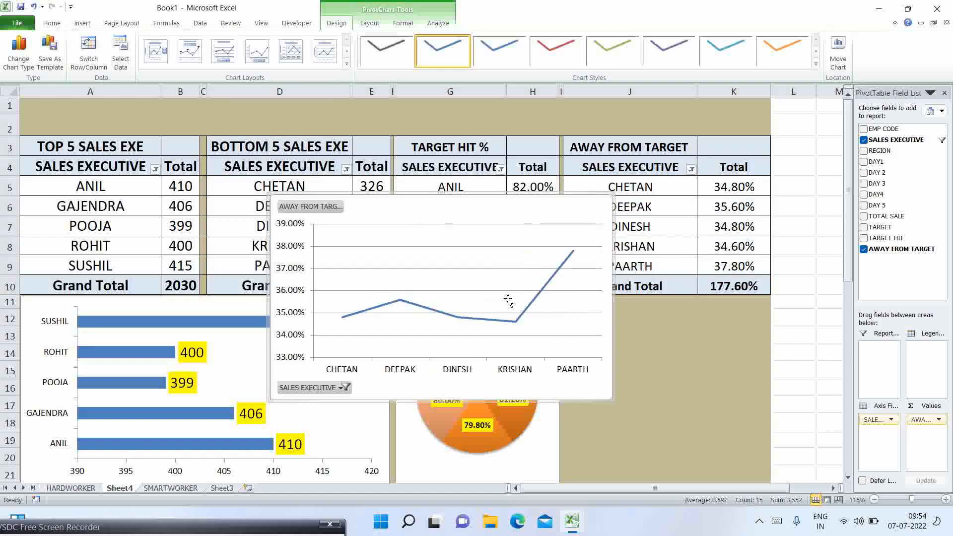
{"action": "right_click", "coordinate": [301, 393]}
{"action": "left_click", "coordinate": [339, 357]}
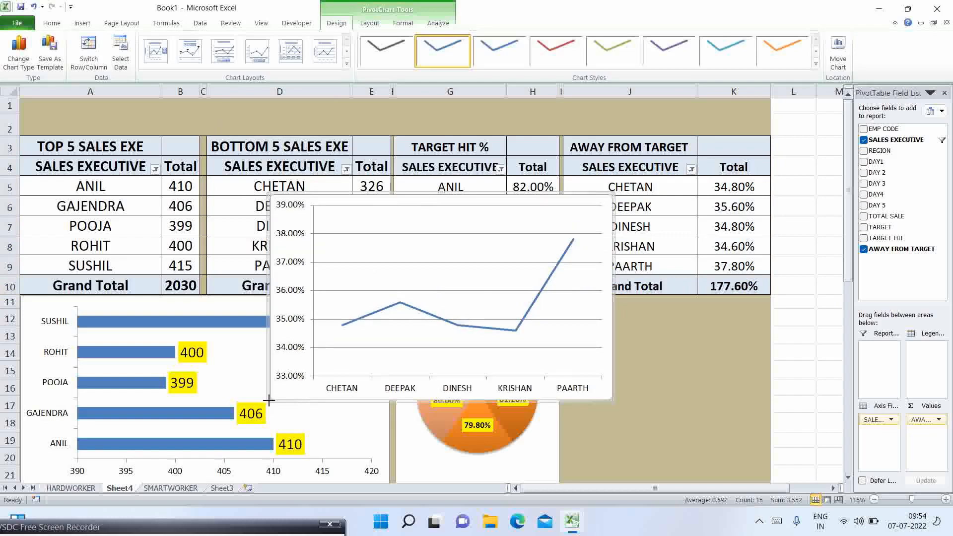
Move the line chart below the AWAY FROM TARGET PivotTable and resize it to span columns J and K down to row 21.
{"action": "left_click_drag", "start_coordinate": [269, 400], "coordinate": [344, 354]}
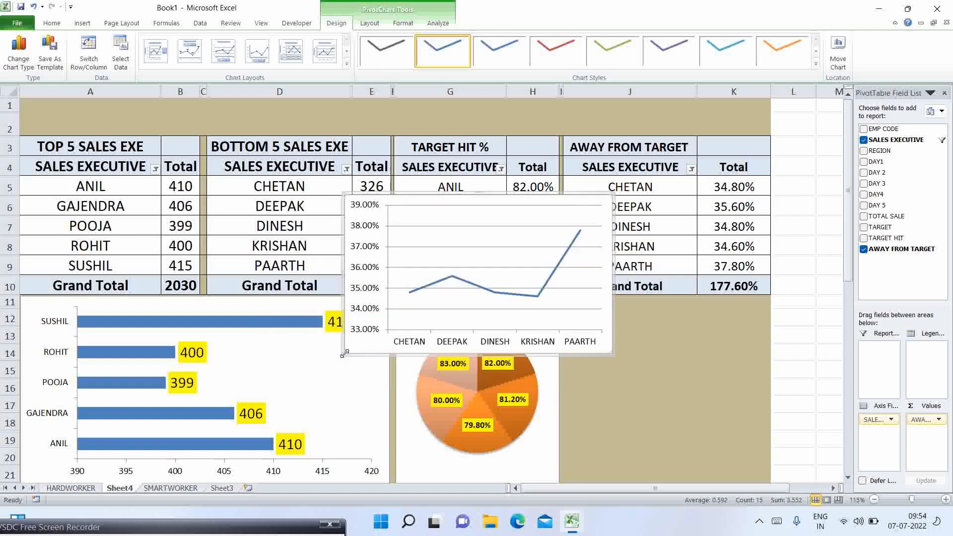
{"action": "left_click_drag", "start_coordinate": [525, 227], "coordinate": [699, 300]}
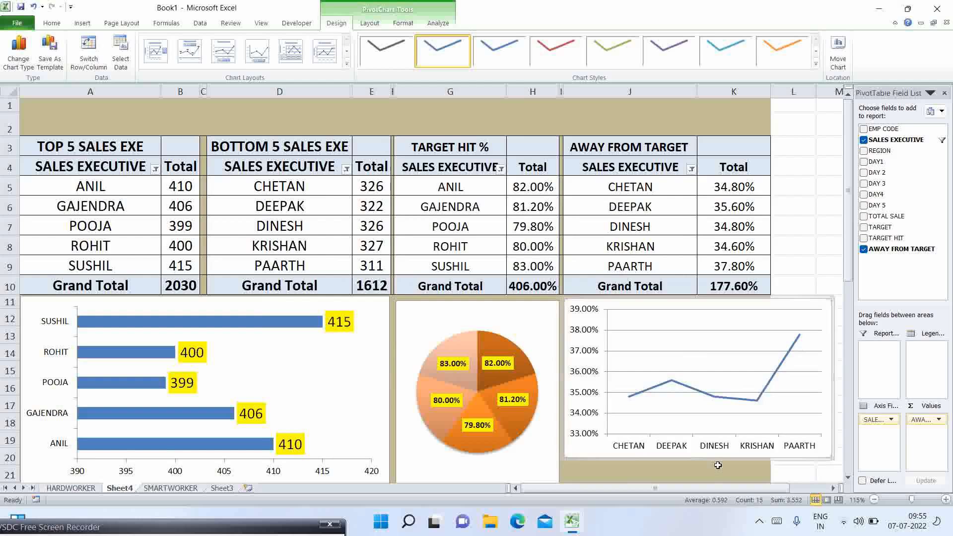
{"action": "left_click_drag", "start_coordinate": [699, 458], "coordinate": [694, 347]}
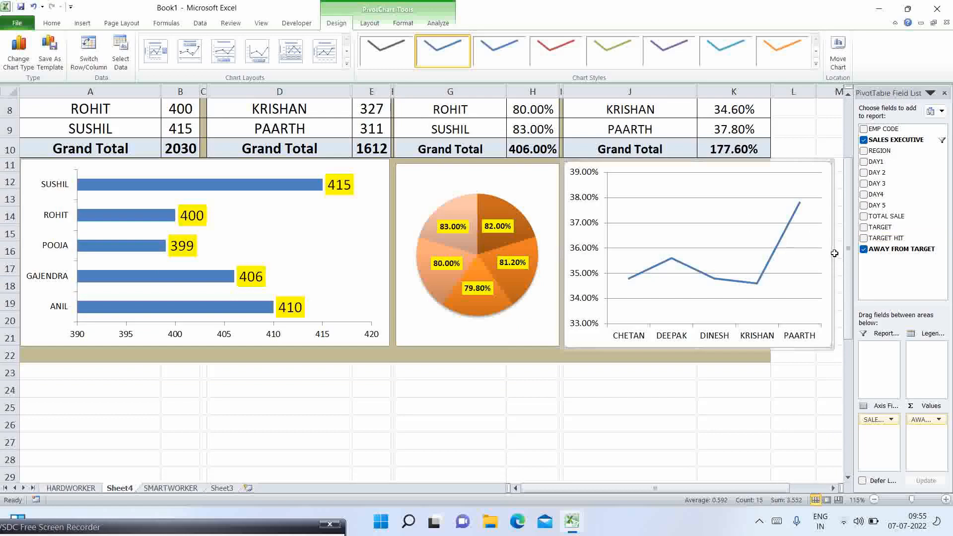
{"action": "left_click_drag", "start_coordinate": [833, 253], "coordinate": [775, 251]}
{"action": "scroll", "coordinate": [602, 481], "scroll_direction": "up", "scroll_amount": 3}
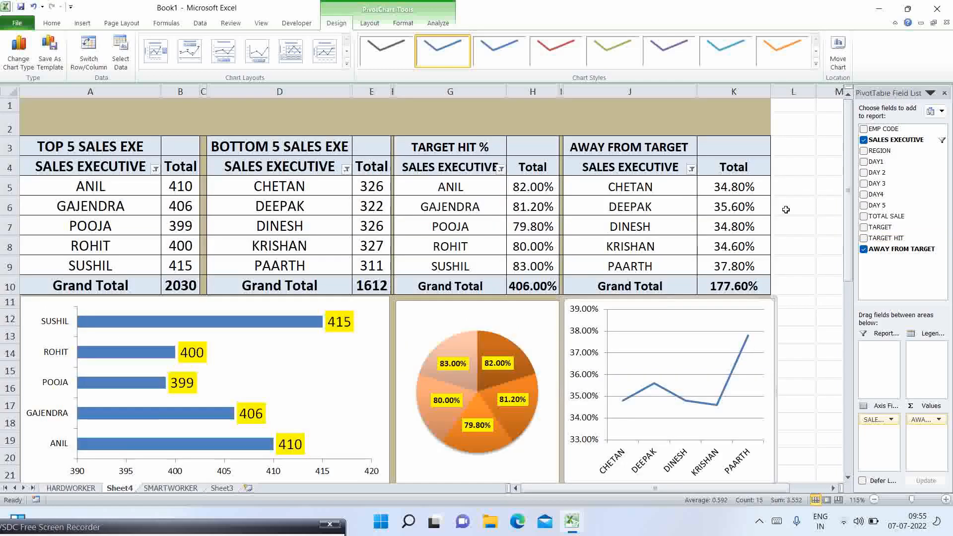
Widen column K and the narrow spacer columns I and F slightly.
{"action": "left_click_drag", "start_coordinate": [772, 91], "coordinate": [797, 90]}
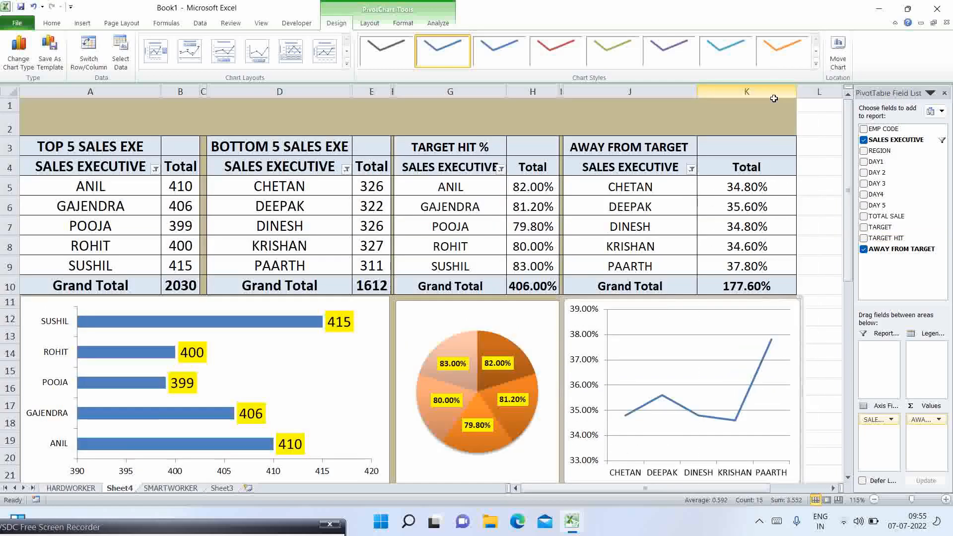
{"action": "left_click_drag", "start_coordinate": [563, 95], "coordinate": [571, 94]}
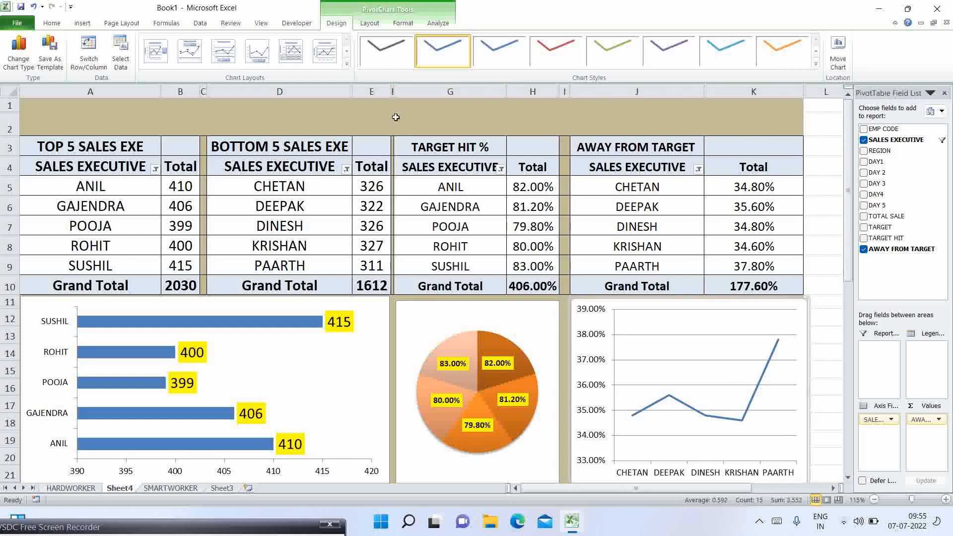
{"action": "left_click_drag", "start_coordinate": [396, 93], "coordinate": [404, 93]}
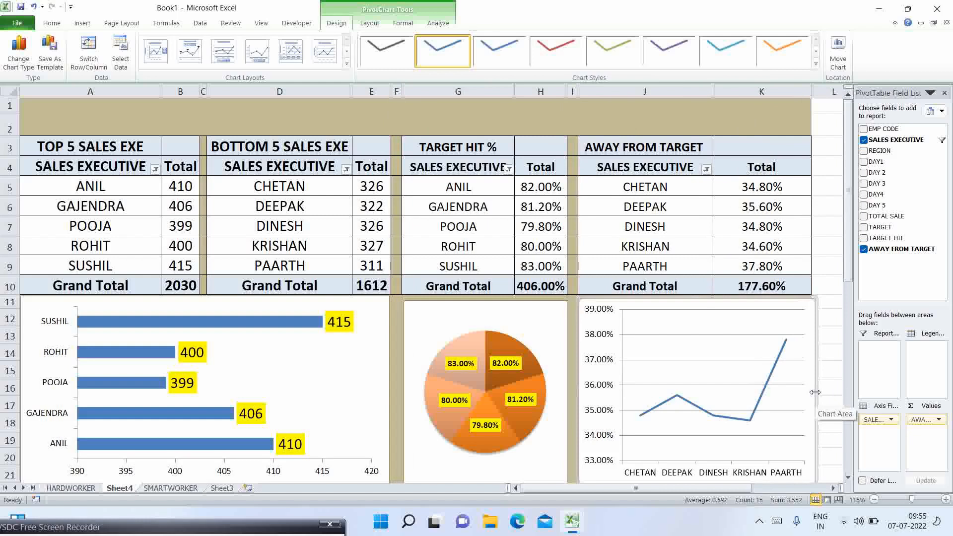
Widen the line chart slightly and nudge it and the pie chart into line just below their PivotTables.
{"action": "left_click_drag", "start_coordinate": [815, 392], "coordinate": [819, 392]}
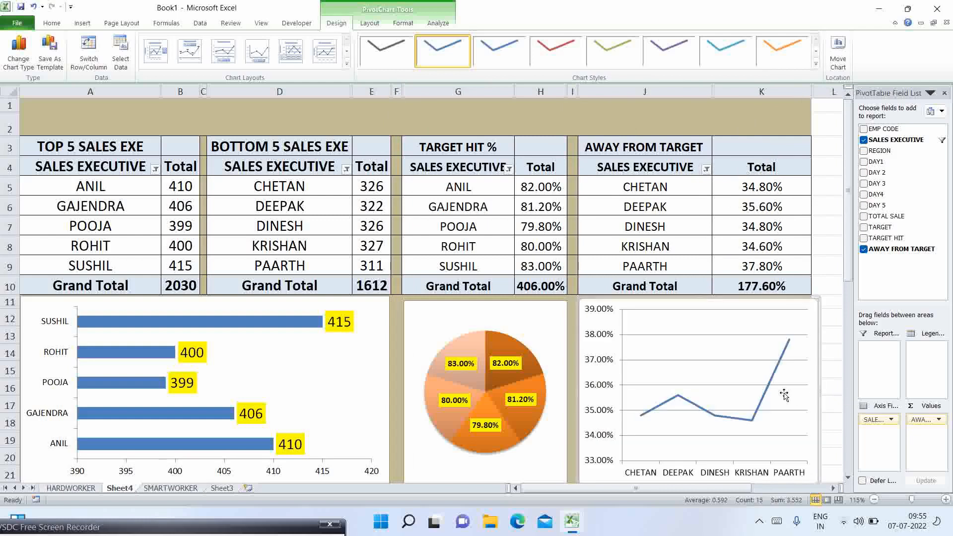
{"action": "key", "text": "Left"}
{"action": "key", "text": "Left"}
{"action": "left_click_drag", "start_coordinate": [691, 308], "coordinate": [685, 305]}
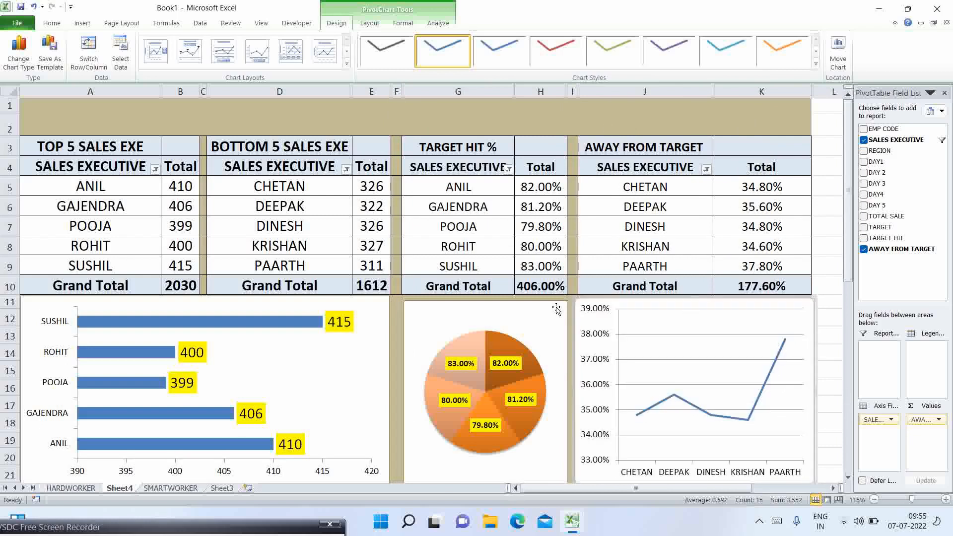
{"action": "left_click_drag", "start_coordinate": [507, 304], "coordinate": [509, 304]}
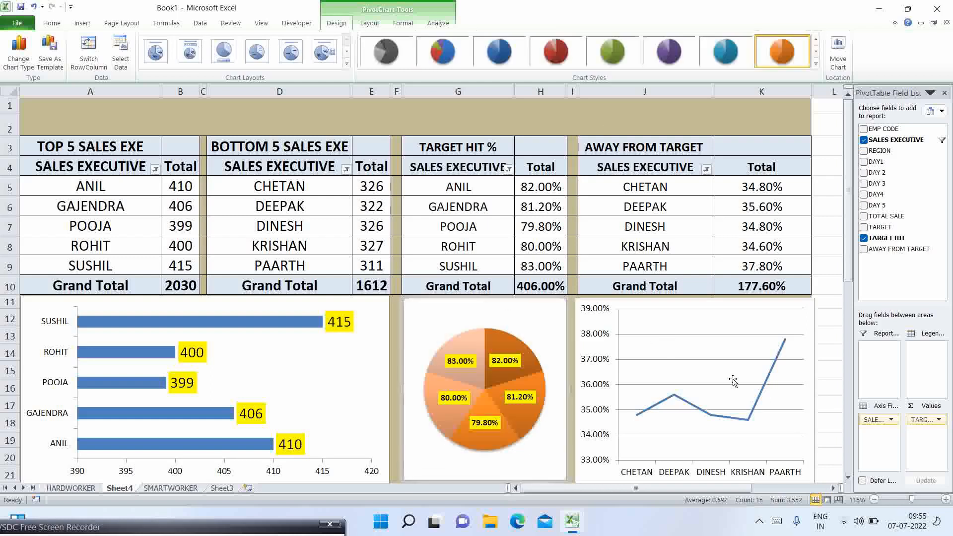
Add data labels to the line series and delete the line chart's horizontal gridlines.
{"action": "left_click", "coordinate": [779, 366]}
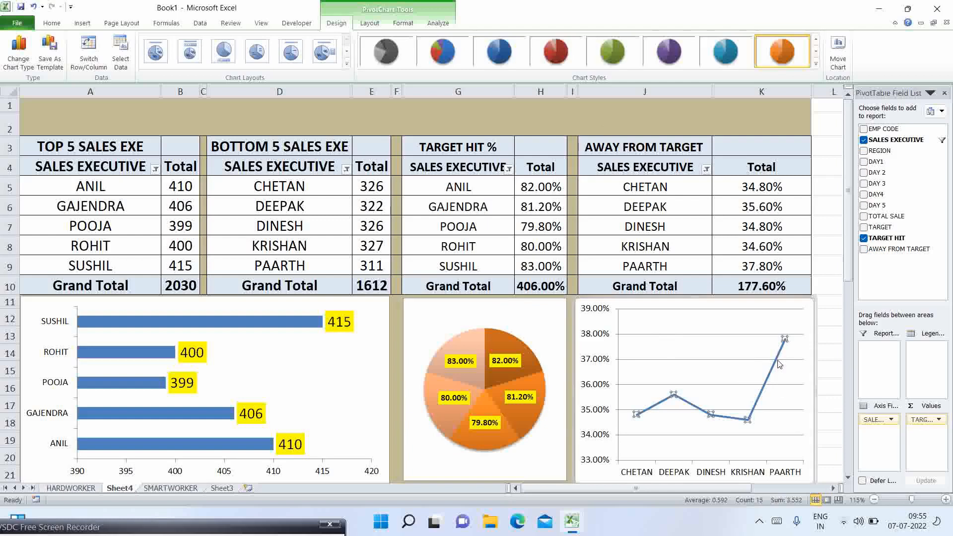
{"action": "right_click", "coordinate": [779, 365]}
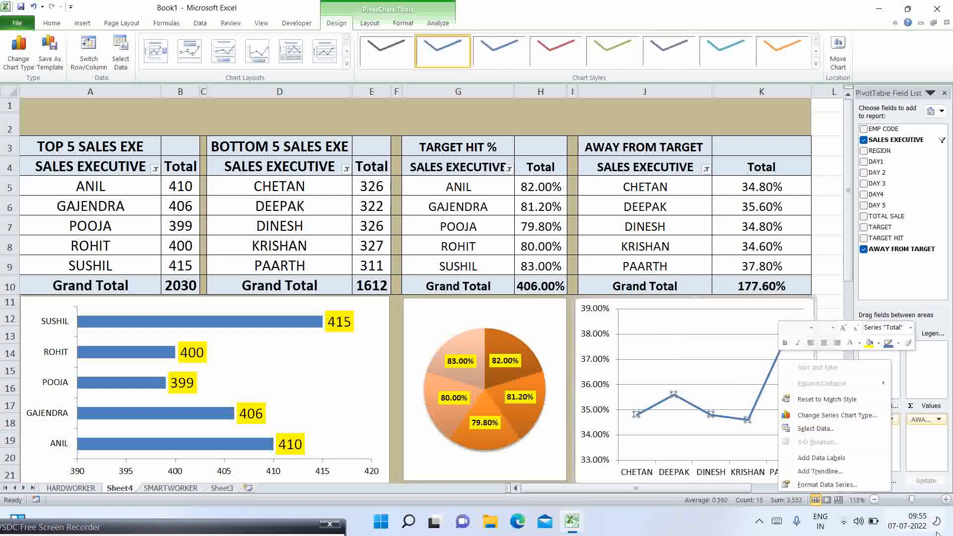
{"action": "left_click", "coordinate": [815, 460]}
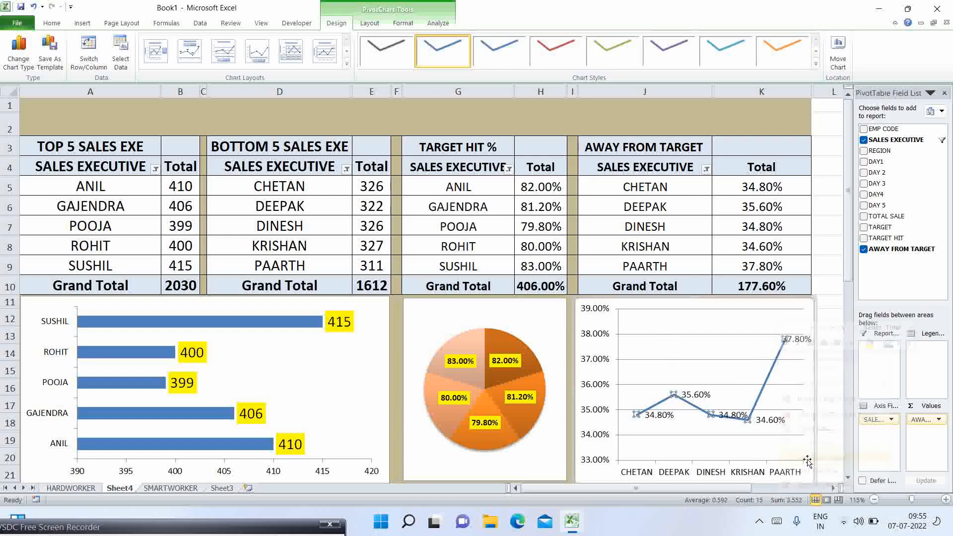
{"action": "left_click", "coordinate": [679, 336]}
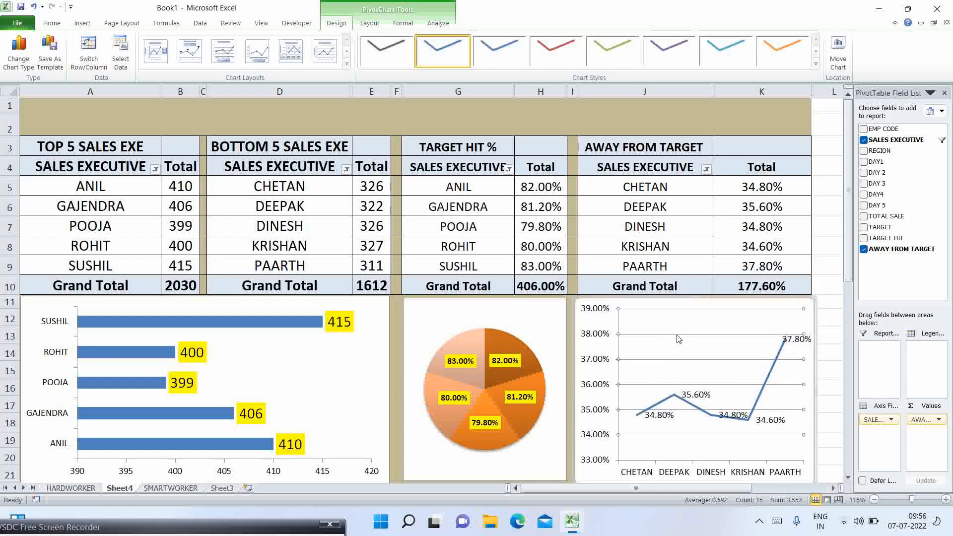
{"action": "key", "text": "Delete"}
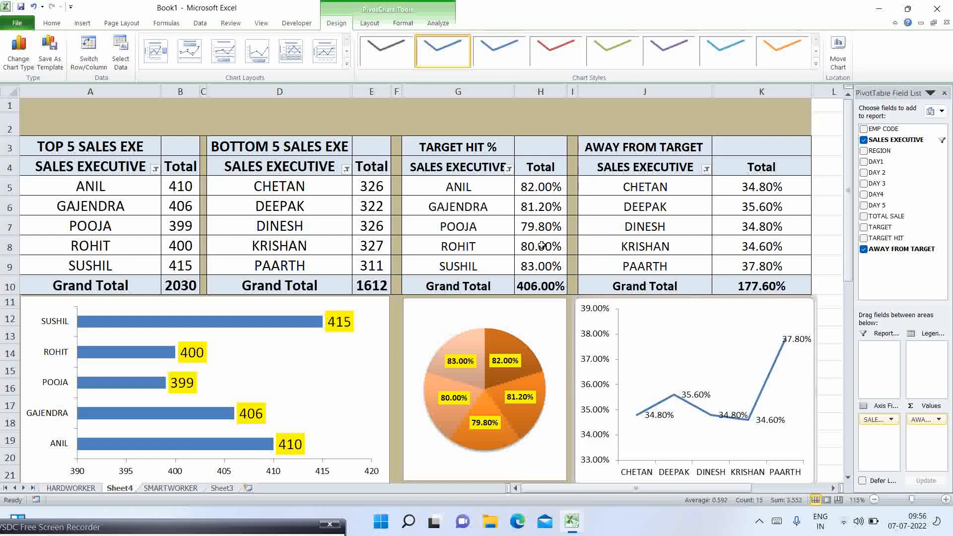
Narrow spacer columns F and I, and increase the height of row 2.
{"action": "mouse_move", "coordinate": [542, 245]}
{"action": "left_click_drag", "start_coordinate": [402, 91], "coordinate": [393, 91]}
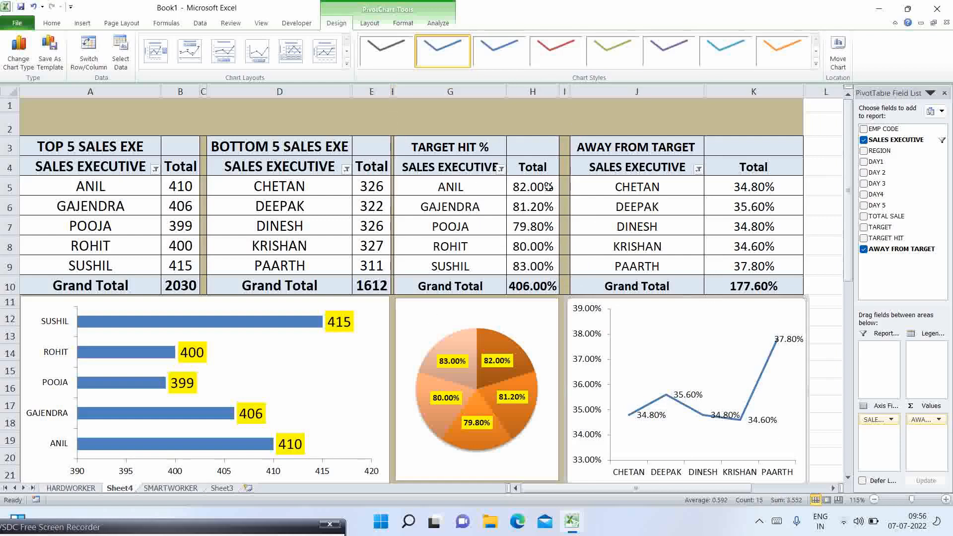
{"action": "left_click_drag", "start_coordinate": [570, 94], "coordinate": [562, 94]}
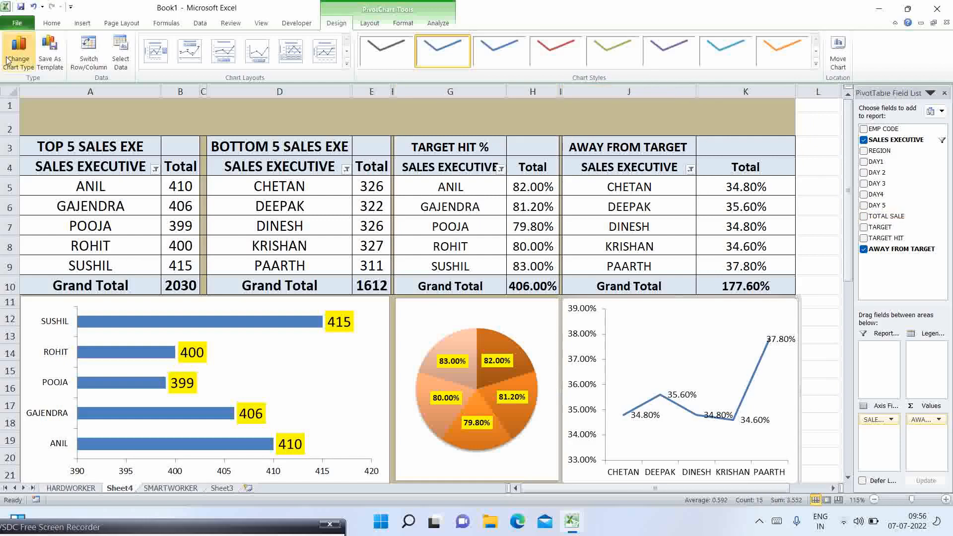
{"action": "left_click", "coordinate": [33, 125]}
{"action": "left_click_drag", "start_coordinate": [5, 135], "coordinate": [5, 149]}
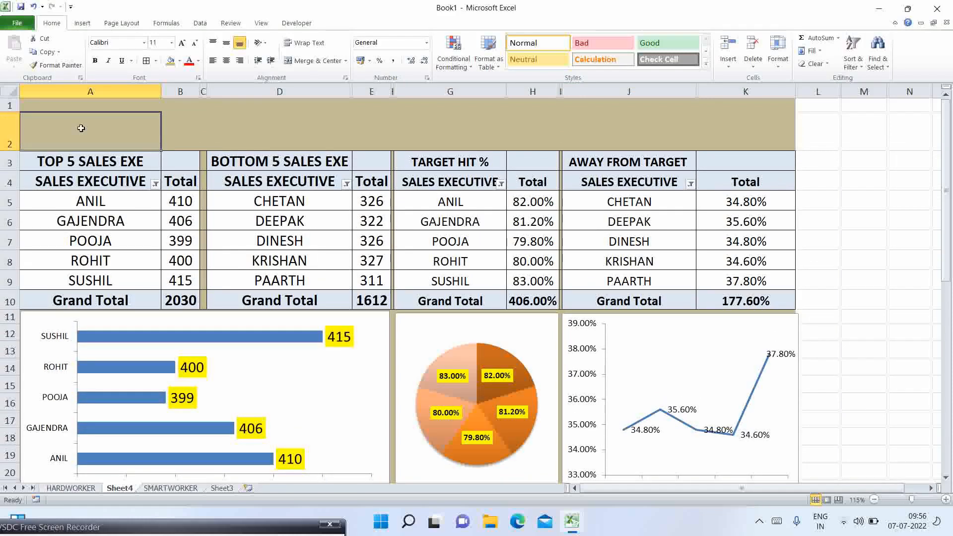
Insert a REGION slicer for the TOP 5 SALES EXE PivotTable.
{"action": "left_click", "coordinate": [82, 163]}
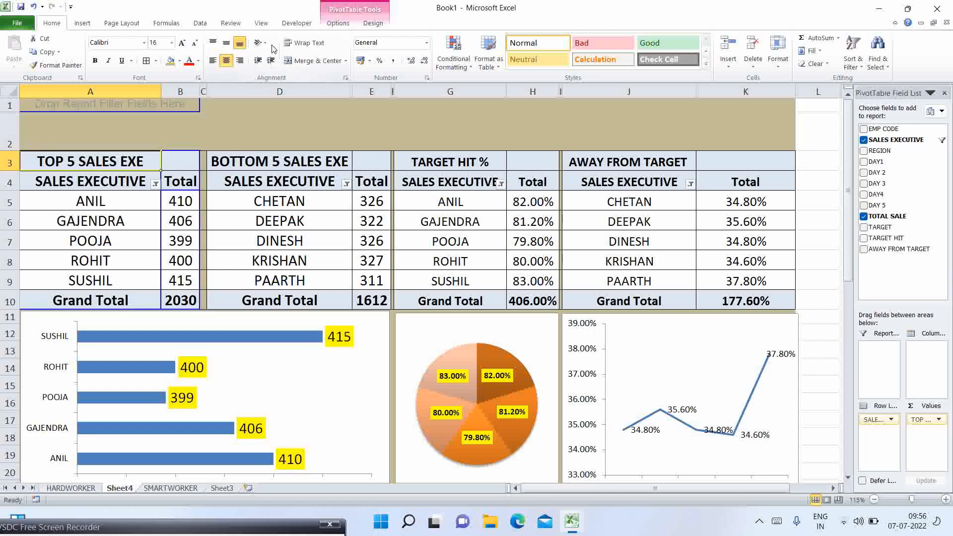
{"action": "left_click", "coordinate": [343, 24]}
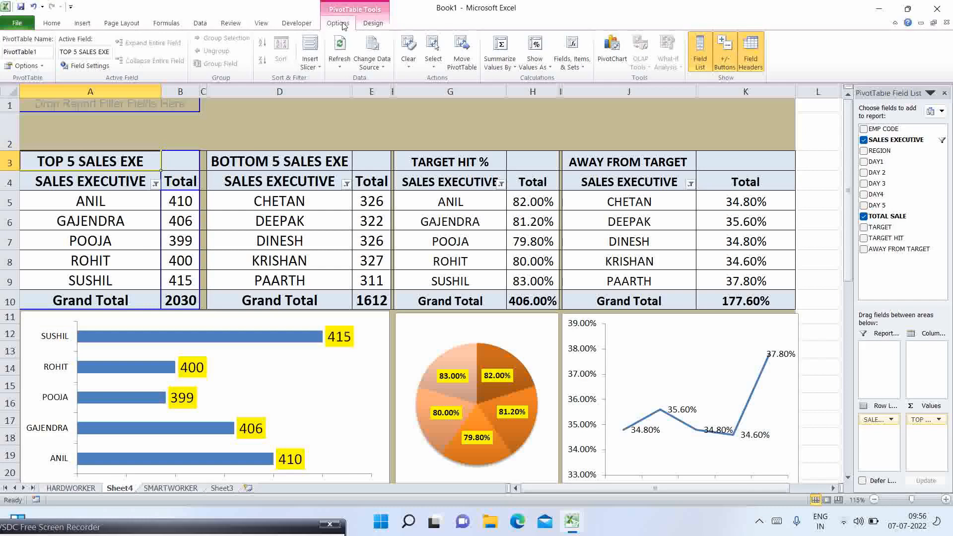
{"action": "left_click", "coordinate": [308, 52]}
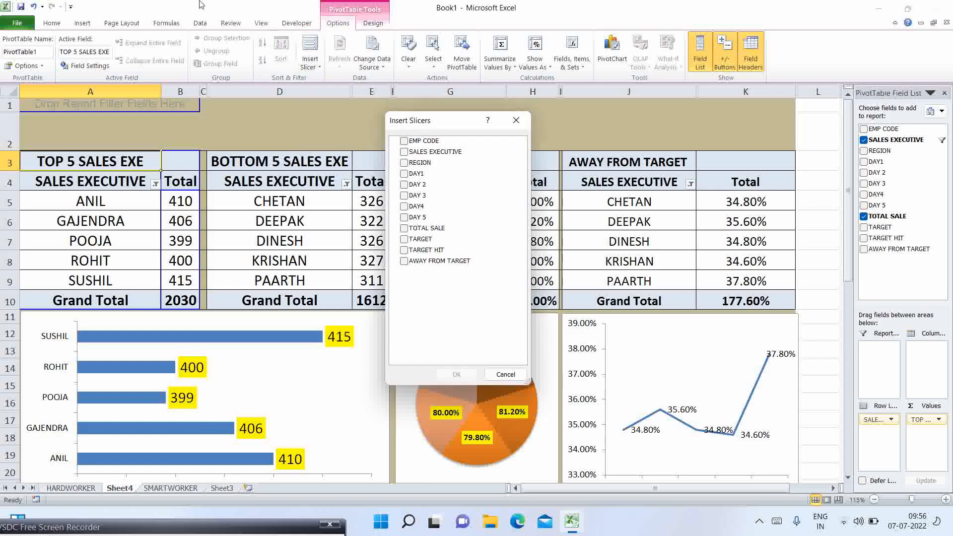
{"action": "left_click", "coordinate": [405, 165]}
{"action": "left_click", "coordinate": [457, 375]}
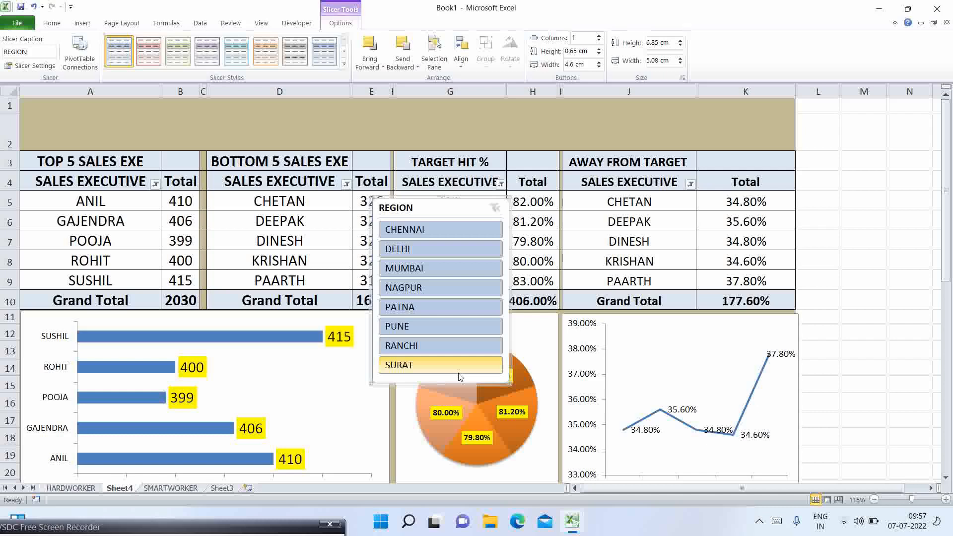
Filter by PATNA and by PUNE with the REGION slicer, and move the slicer over column A starting at row 2.
{"action": "left_click", "coordinate": [454, 307]}
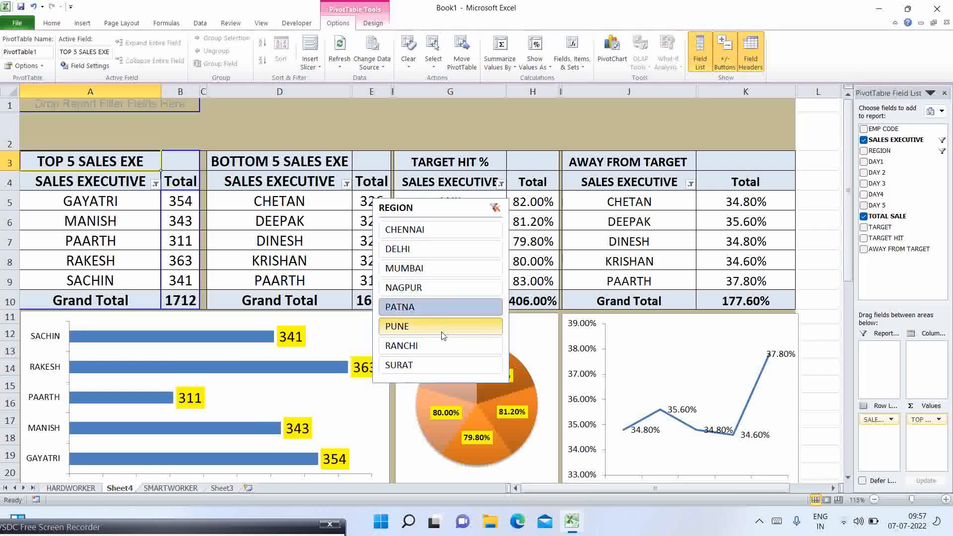
{"action": "left_click", "coordinate": [442, 327]}
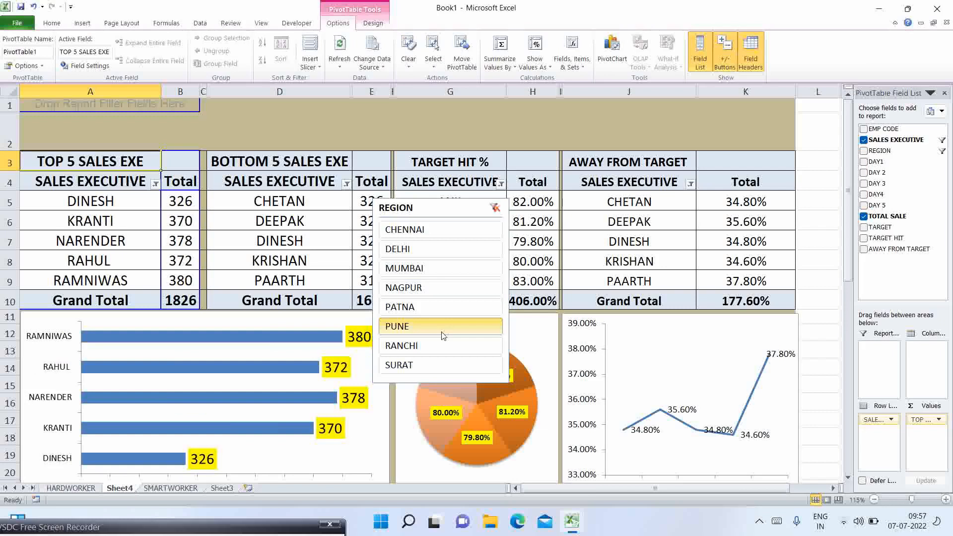
{"action": "left_click_drag", "start_coordinate": [440, 204], "coordinate": [97, 118]}
{"action": "left_click", "coordinate": [340, 24]}
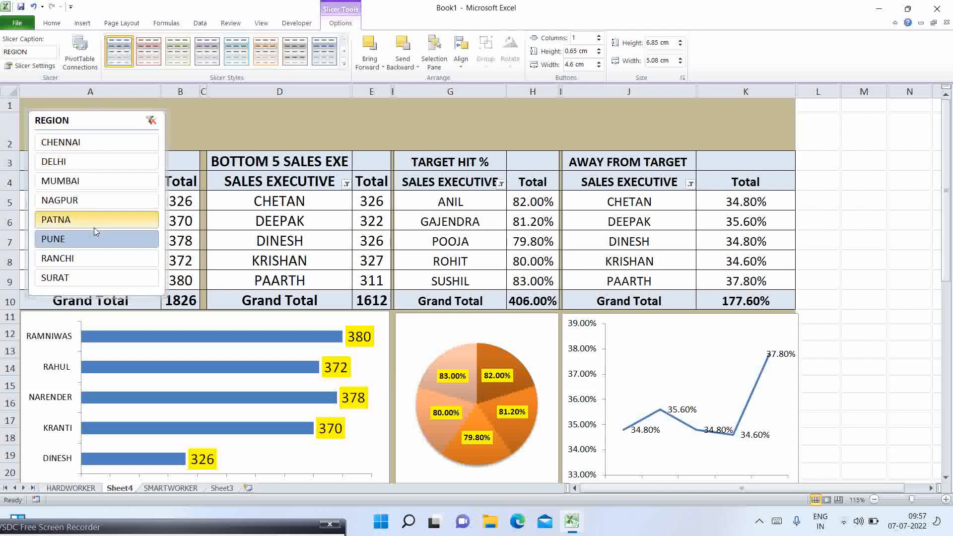
{"action": "right_click", "coordinate": [109, 120]}
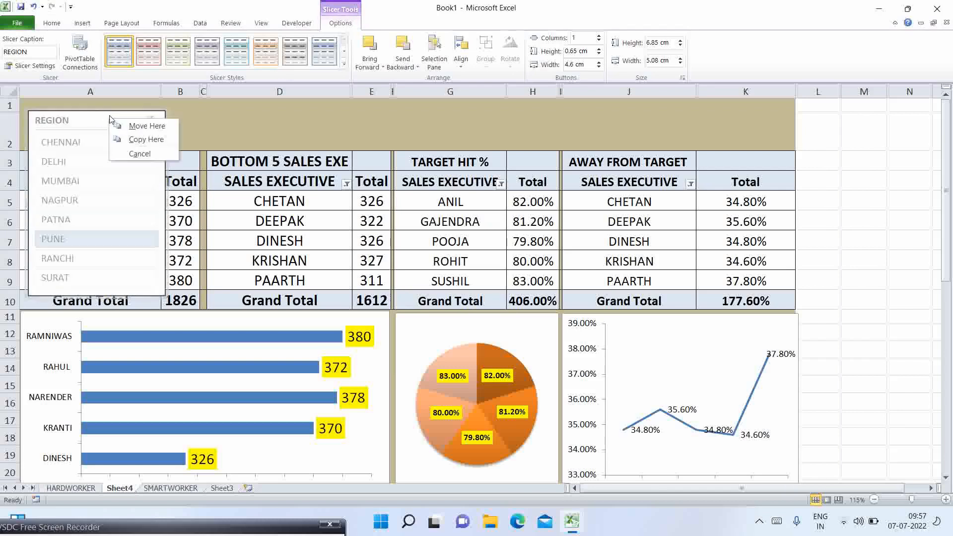
{"action": "right_click", "coordinate": [97, 127]}
{"action": "right_click", "coordinate": [81, 114]}
{"action": "left_click", "coordinate": [74, 118]}
{"action": "right_click", "coordinate": [75, 119]}
{"action": "left_click", "coordinate": [137, 114]}
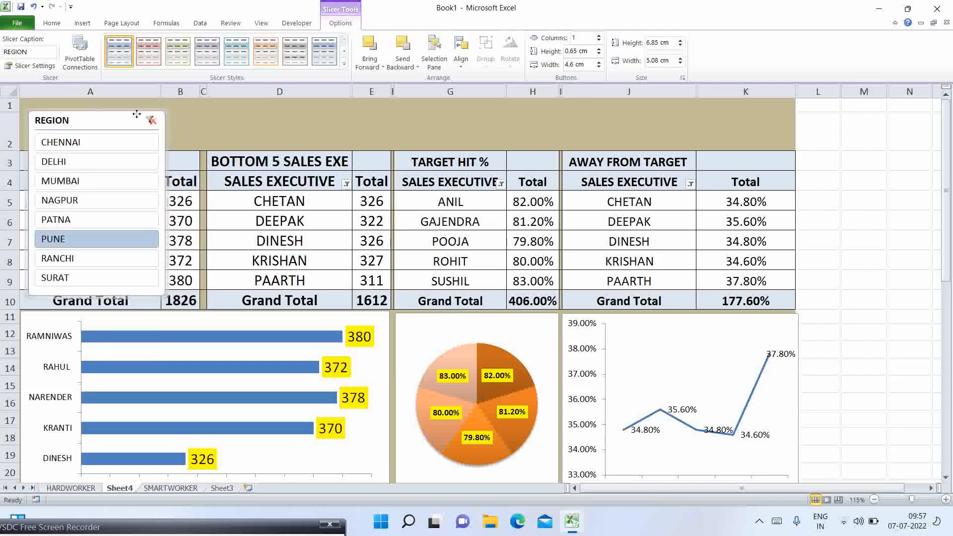
{"action": "right_click", "coordinate": [136, 114]}
{"action": "left_click", "coordinate": [128, 118]}
{"action": "right_click", "coordinate": [128, 118]}
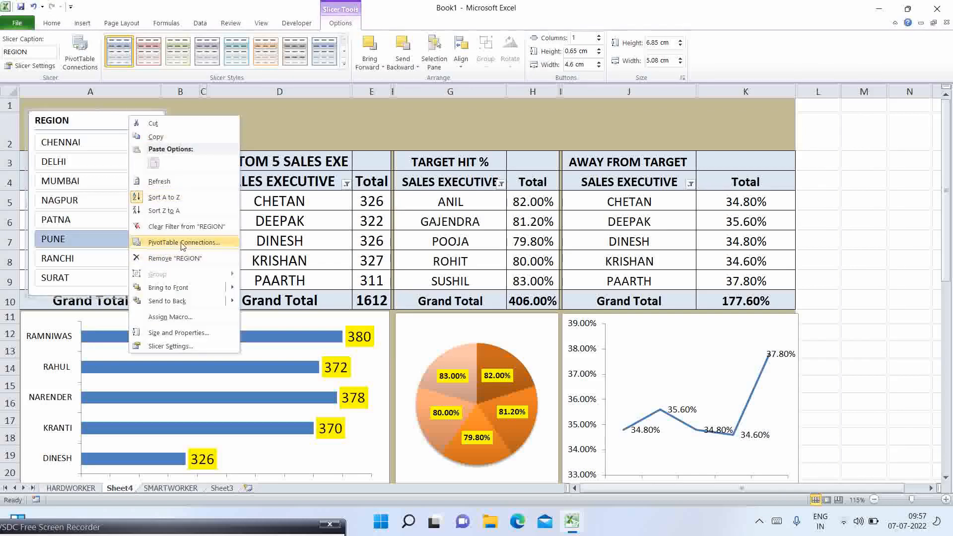
{"action": "left_click", "coordinate": [172, 346]}
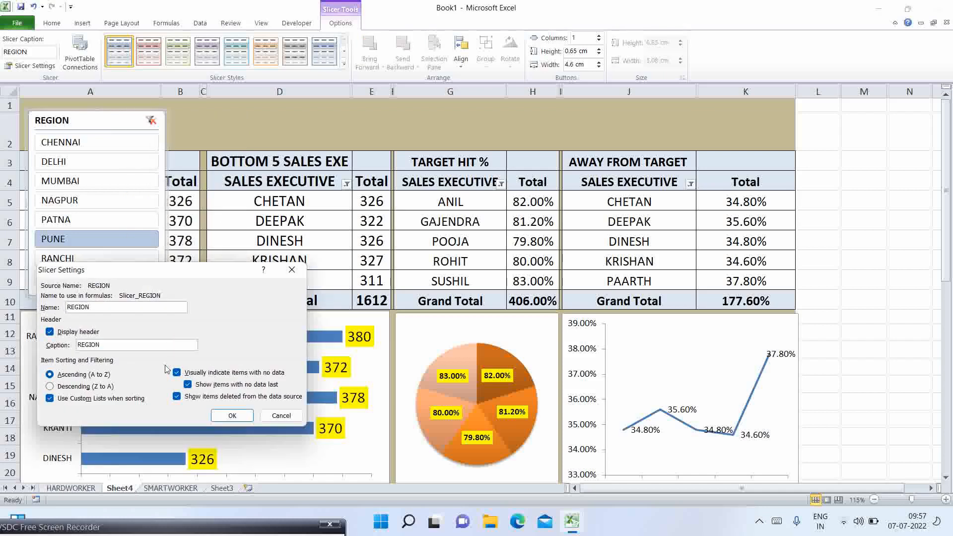
{"action": "left_click", "coordinate": [279, 417]}
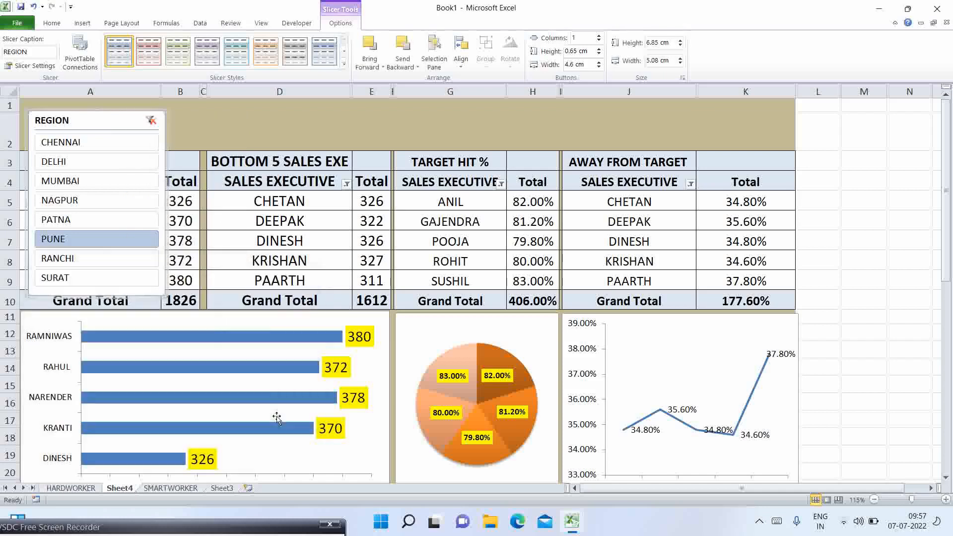
Arrange the REGION slicer's buttons in 4 columns.
{"action": "left_click", "coordinate": [600, 36]}
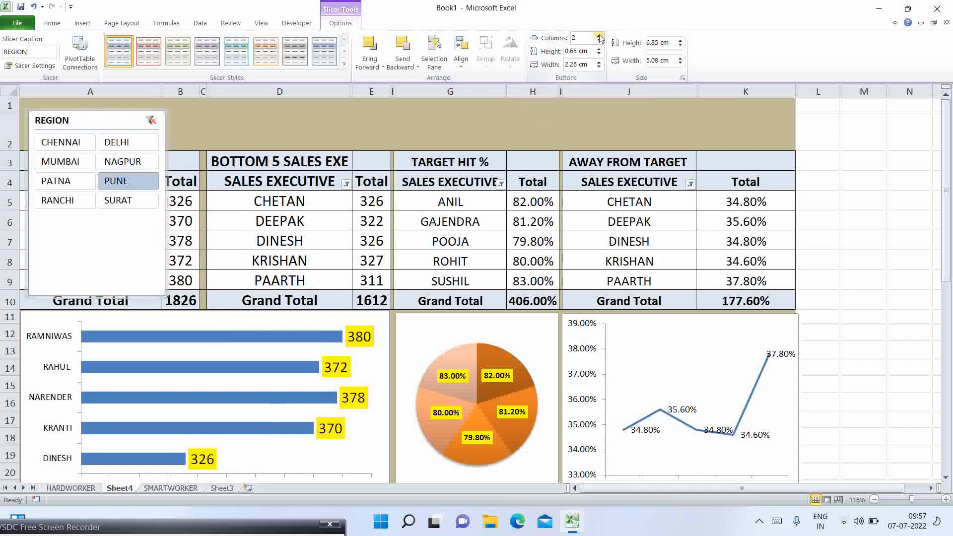
{"action": "left_click", "coordinate": [600, 36]}
{"action": "left_click", "coordinate": [600, 36]}
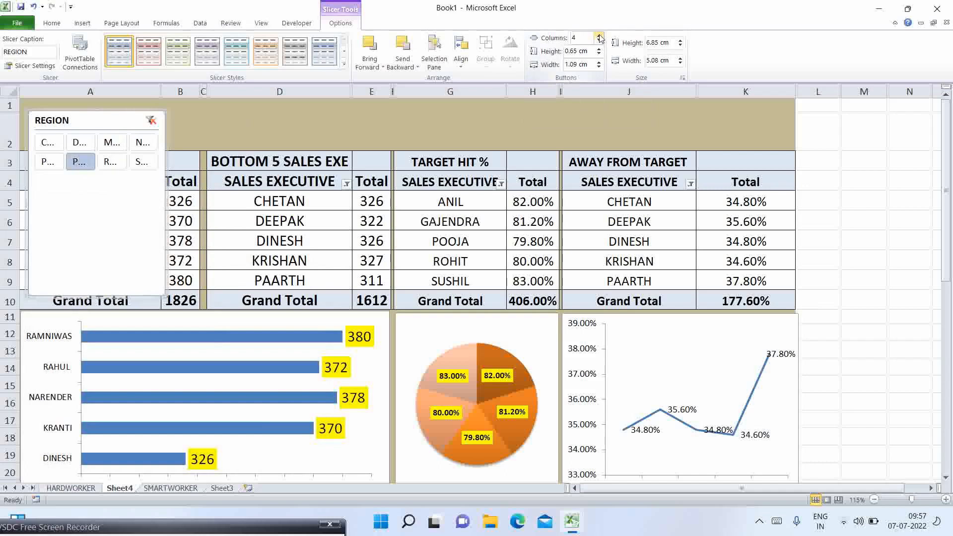
Arrange the REGION slicer's buttons in 8 columns.
{"action": "left_click", "coordinate": [600, 35]}
{"action": "left_click", "coordinate": [600, 36]}
{"action": "left_click", "coordinate": [600, 36]}
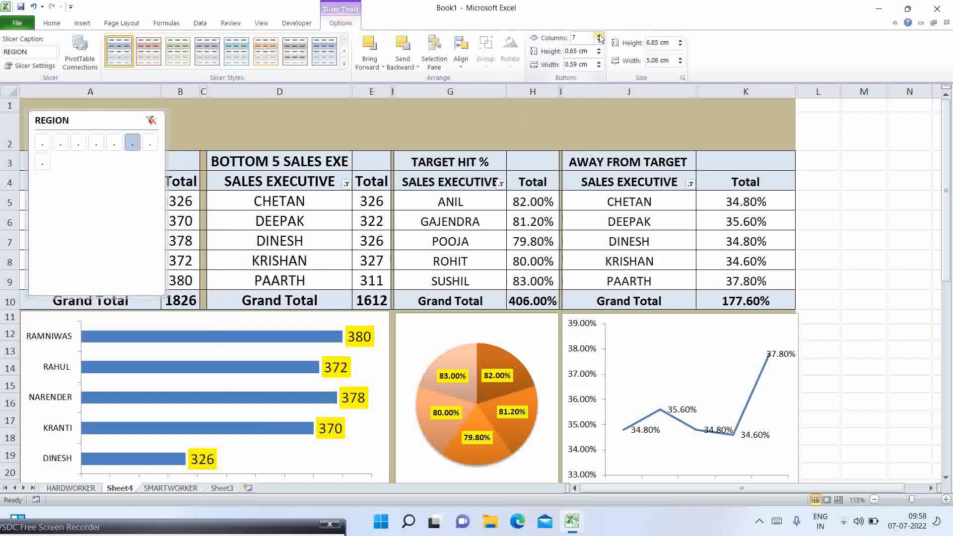
{"action": "left_click", "coordinate": [600, 36]}
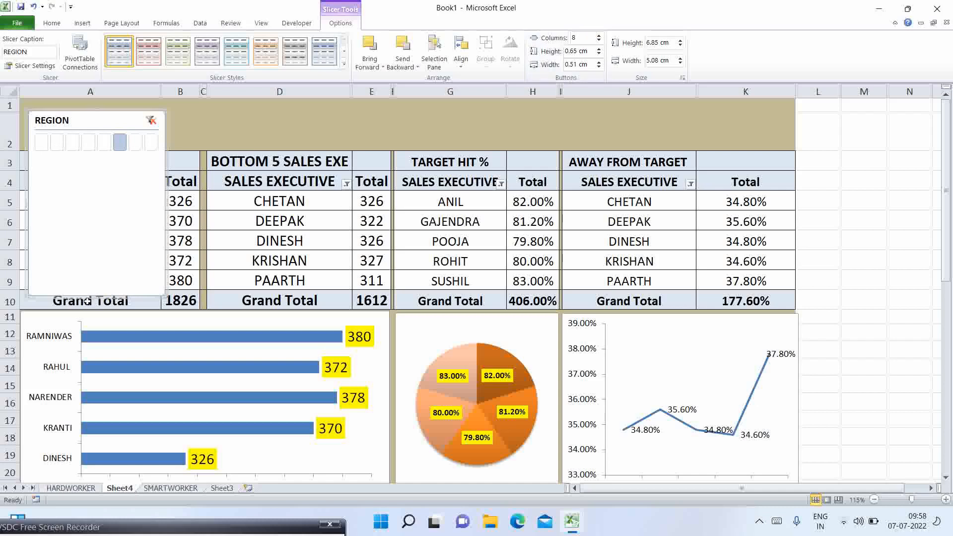
Resize the REGION slicer to about 1.41 cm high and 28.39 cm wide, and align it with column A's left edge above the PivotTables.
{"action": "left_click_drag", "start_coordinate": [96, 296], "coordinate": [98, 146]}
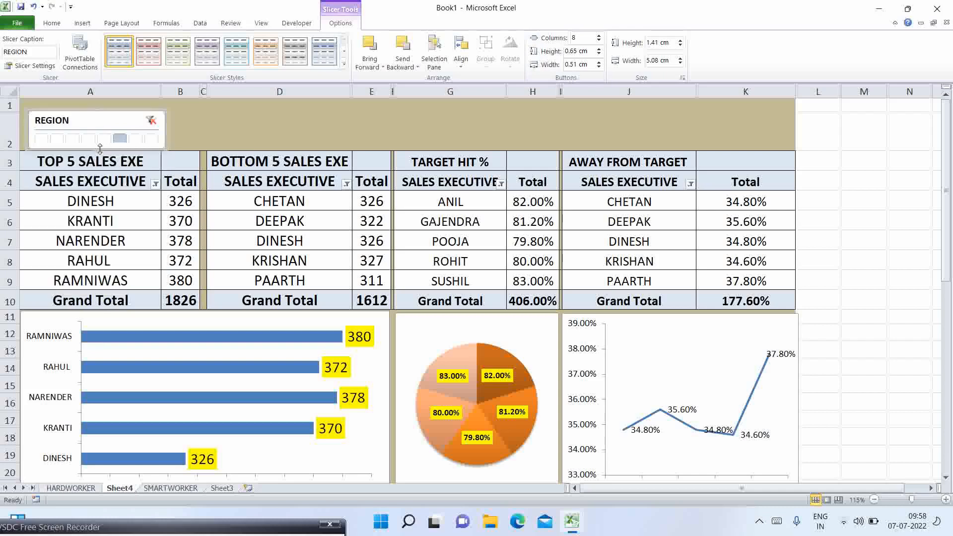
{"action": "left_click_drag", "start_coordinate": [164, 129], "coordinate": [793, 148]}
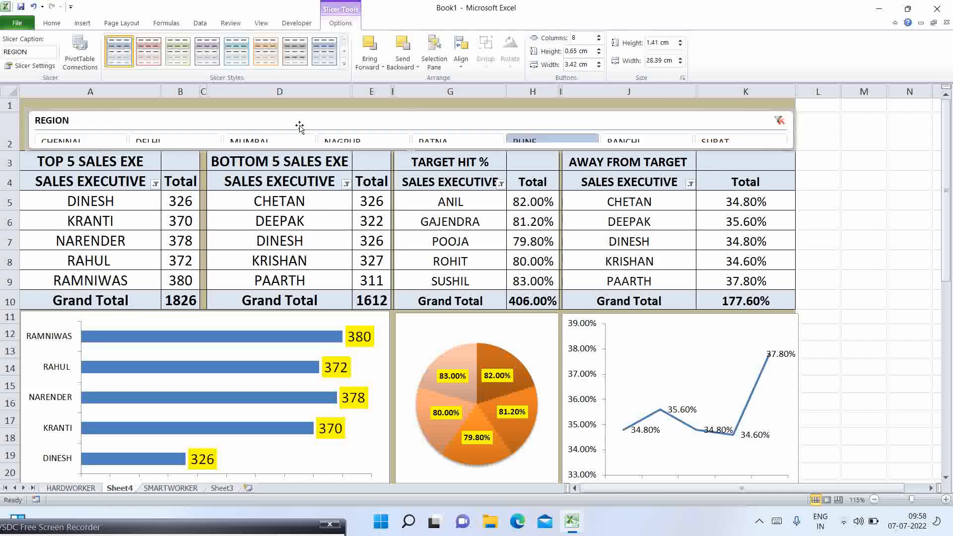
{"action": "left_click_drag", "start_coordinate": [239, 113], "coordinate": [231, 108]}
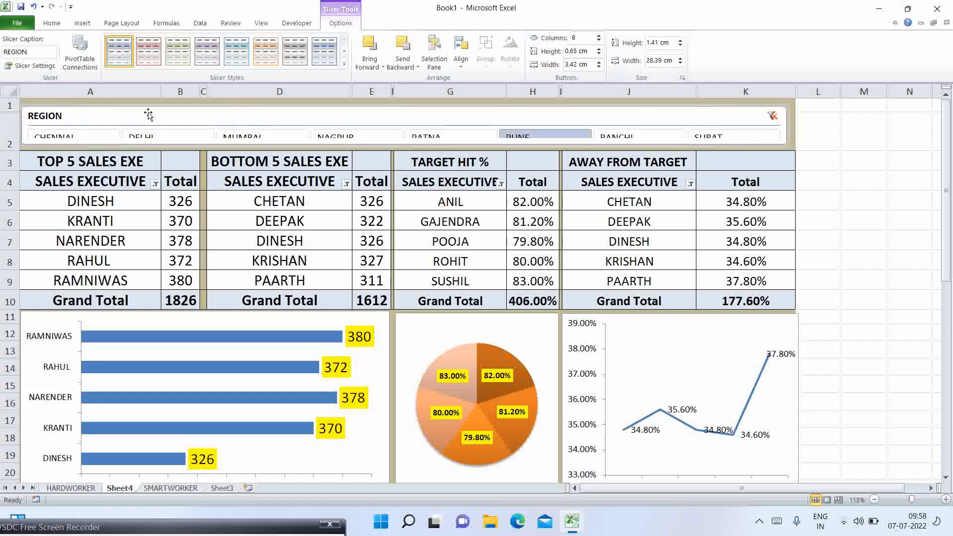
Turn off the header display in the REGION slicer's settings.
{"action": "right_click", "coordinate": [52, 116]}
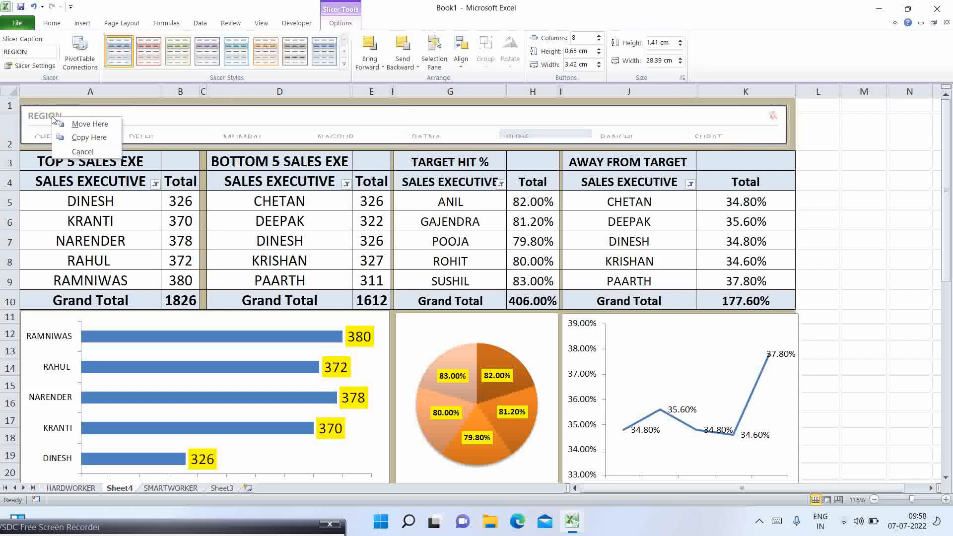
{"action": "right_click", "coordinate": [156, 121]}
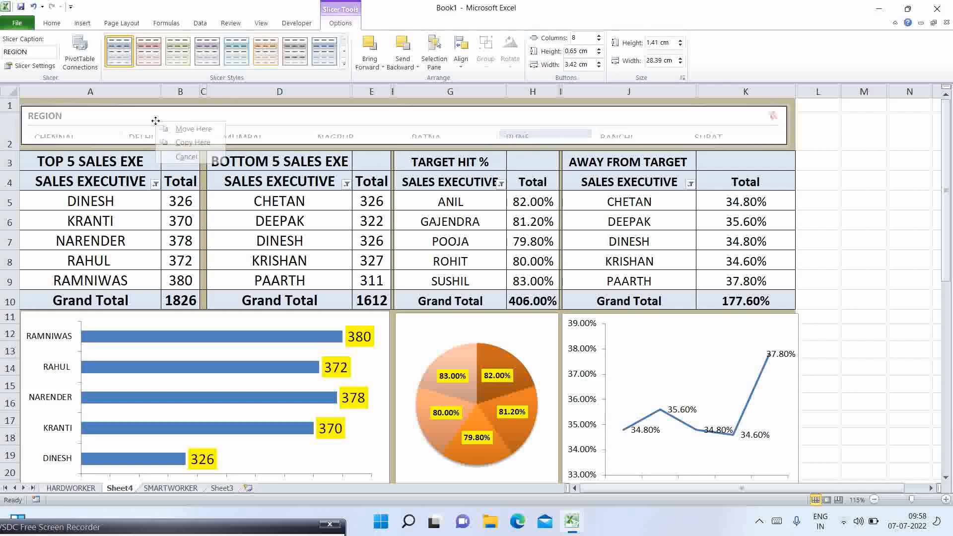
{"action": "right_click", "coordinate": [194, 109]}
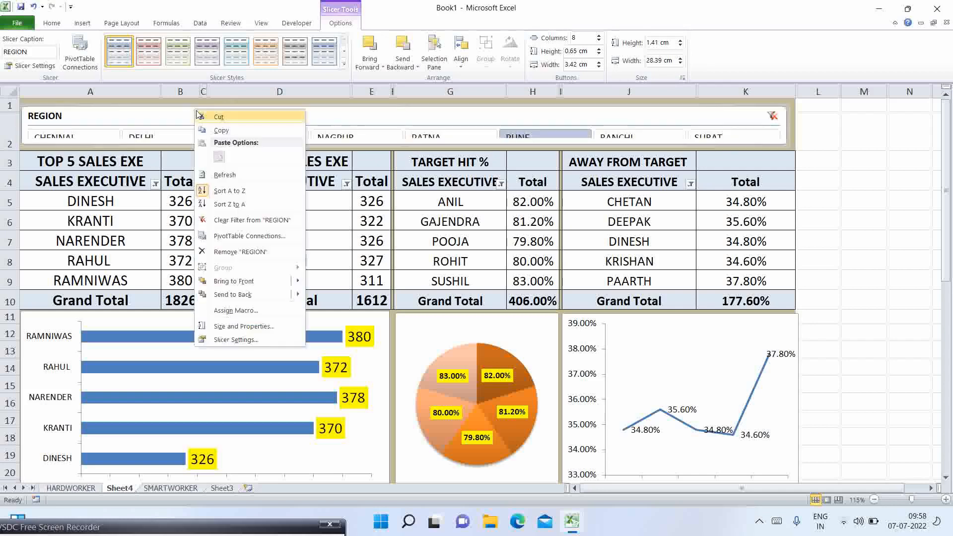
{"action": "left_click", "coordinate": [234, 340]}
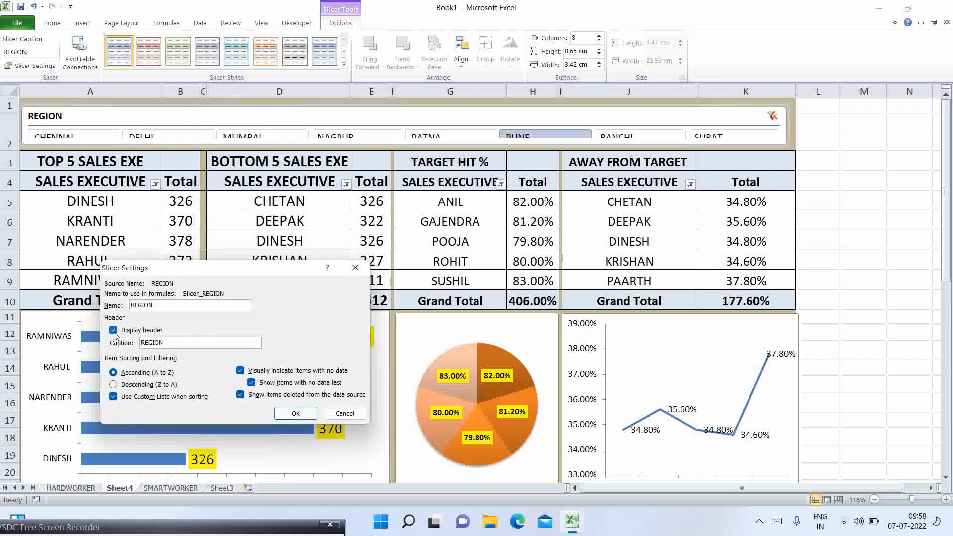
{"action": "left_click", "coordinate": [113, 330]}
{"action": "left_click", "coordinate": [295, 413]}
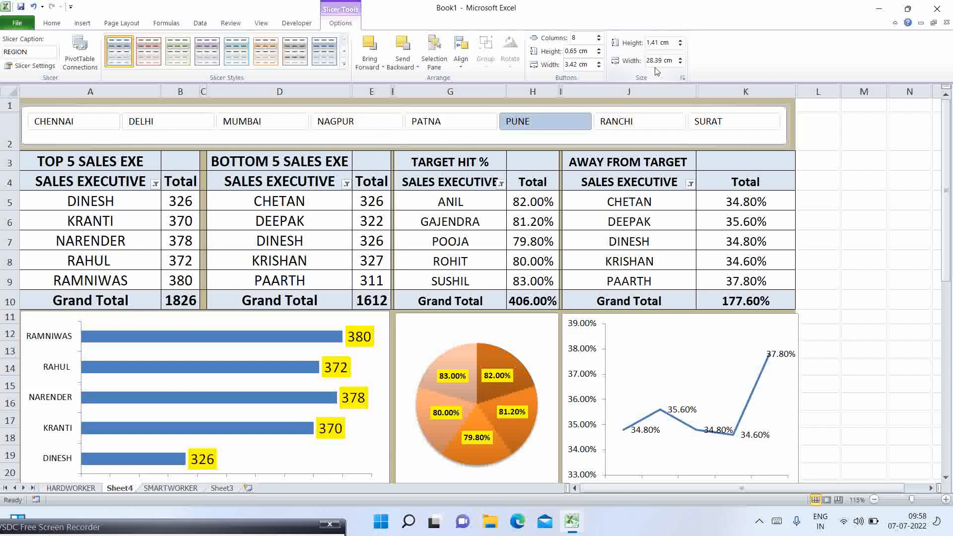
Reduce the REGION slicer's height to 1.2 cm, move it slightly down within row 2, and widen it to about 28.63 cm.
{"action": "left_click", "coordinate": [680, 46]}
{"action": "left_click", "coordinate": [680, 46]}
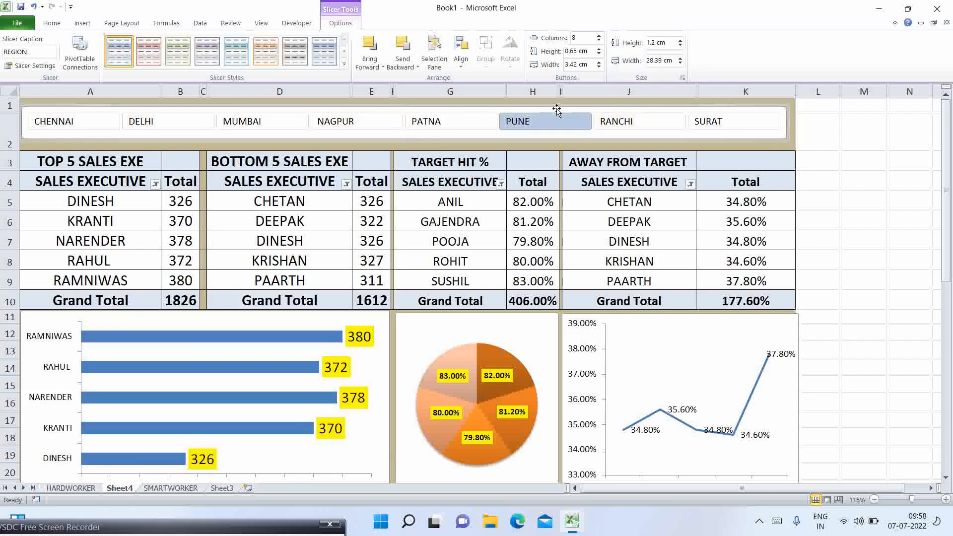
{"action": "left_click_drag", "start_coordinate": [557, 109], "coordinate": [558, 116]}
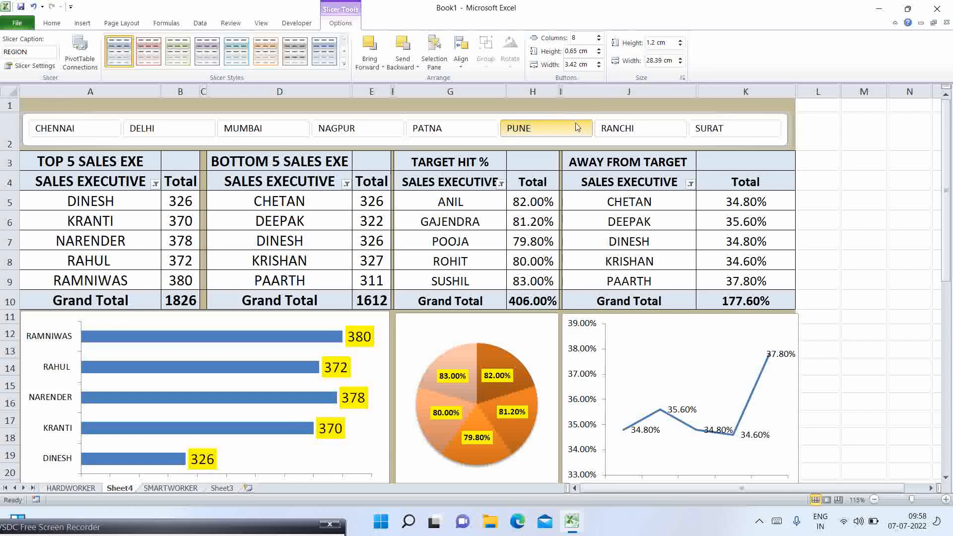
{"action": "left_click_drag", "start_coordinate": [791, 130], "coordinate": [797, 130]}
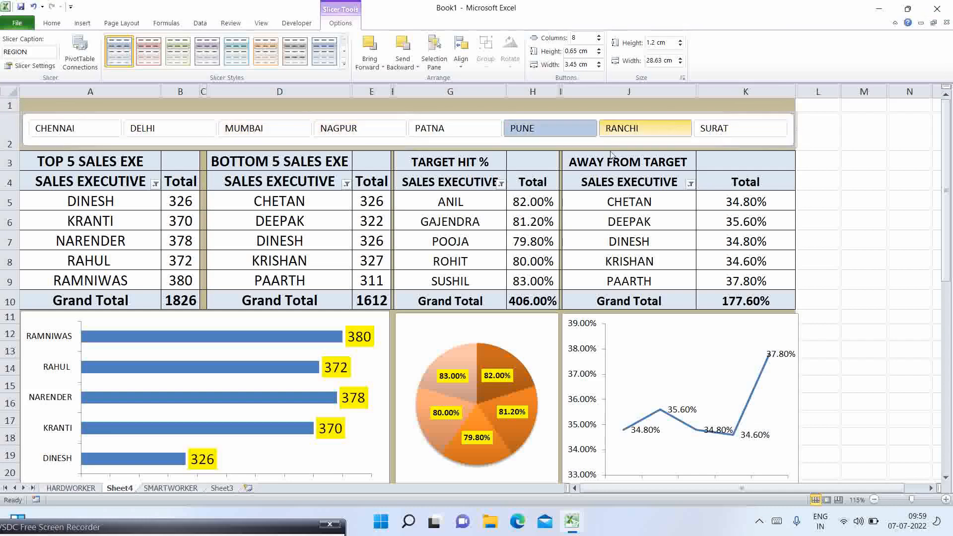
Test the REGION slicer by filtering by DELHI, MUMBAI, NAGPUR, PATNA, PUNE, RANCHI and SURAT in turn, then by MUMBAI again.
{"action": "left_click", "coordinate": [160, 129]}
{"action": "left_click", "coordinate": [246, 130]}
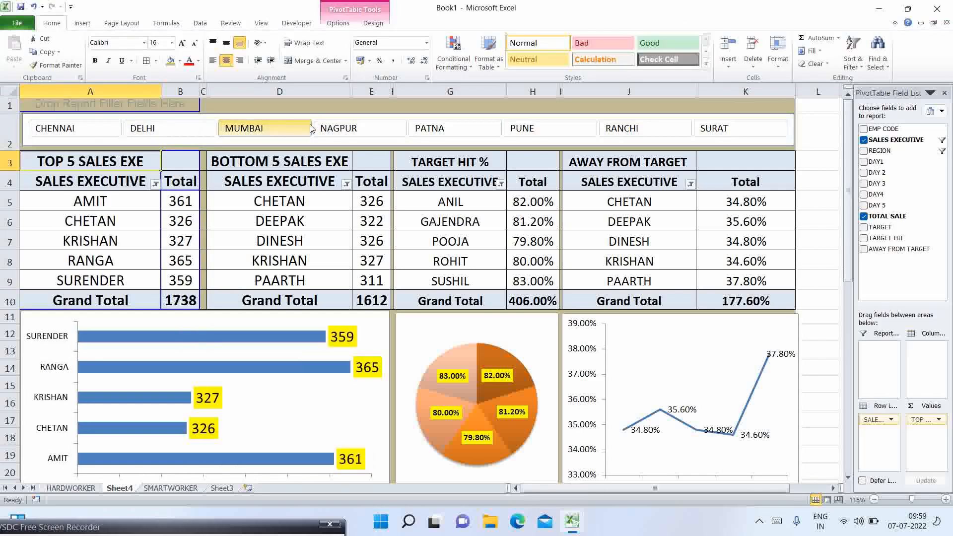
{"action": "left_click", "coordinate": [370, 130]}
{"action": "left_click", "coordinate": [445, 131]}
{"action": "left_click", "coordinate": [550, 128]}
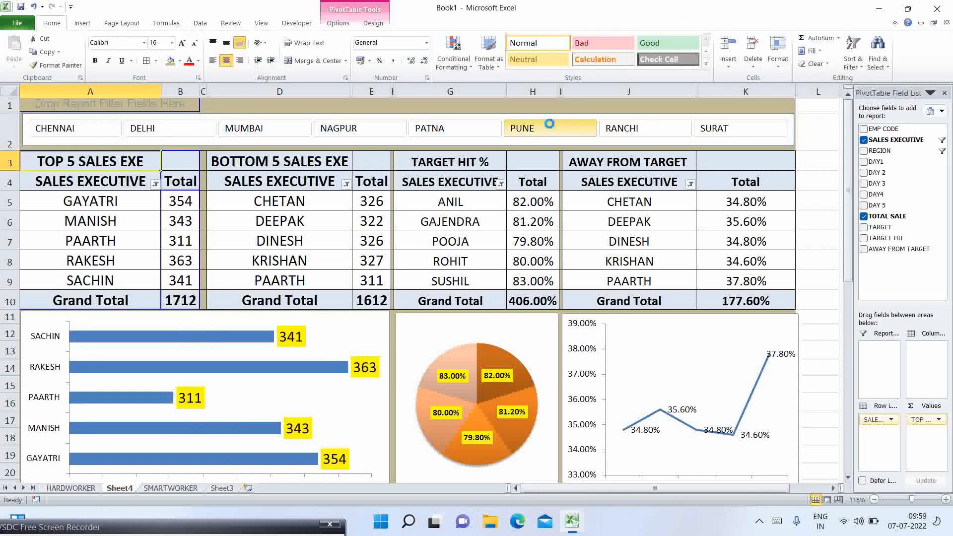
{"action": "left_click", "coordinate": [678, 130]}
{"action": "left_click", "coordinate": [715, 129]}
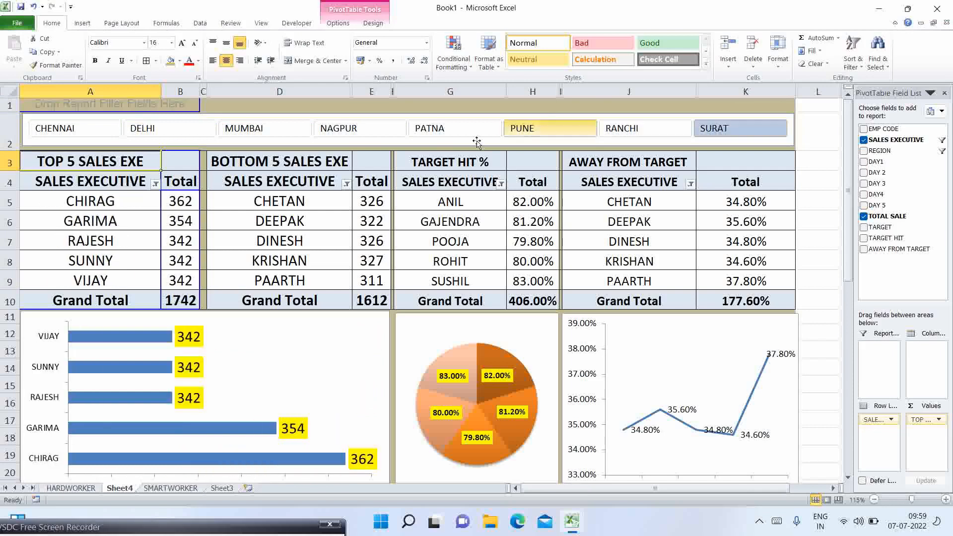
{"action": "left_click", "coordinate": [241, 130]}
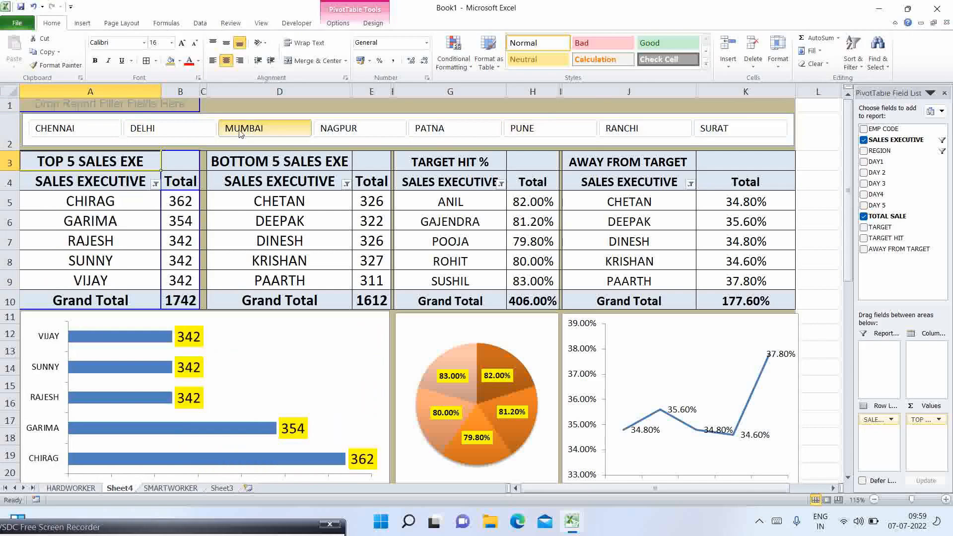
{"action": "left_click", "coordinate": [324, 144]}
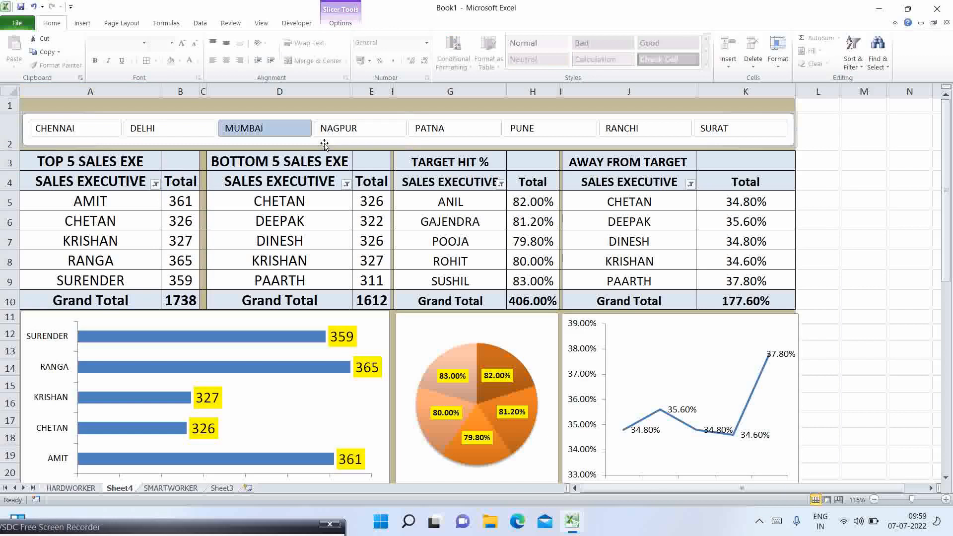
{"action": "right_click", "coordinate": [325, 143]}
{"action": "right_click", "coordinate": [324, 142]}
{"action": "right_click", "coordinate": [322, 139]}
{"action": "left_click", "coordinate": [308, 141]}
{"action": "right_click", "coordinate": [307, 143]}
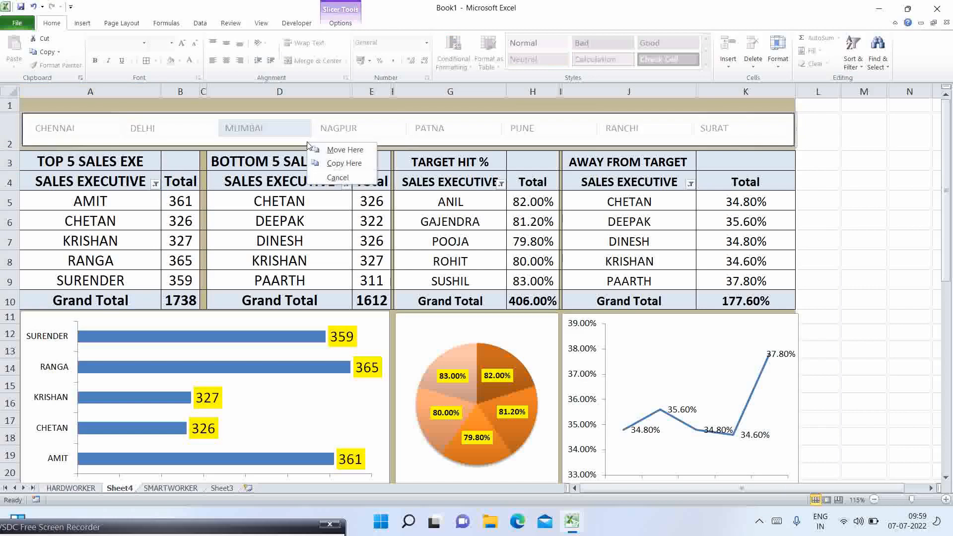
{"action": "left_click", "coordinate": [303, 146]}
Create Slicer Style 1 with a dark tan fill for the Whole Slicer element, and apply it to the REGION slicer.
{"action": "left_click", "coordinate": [342, 22]}
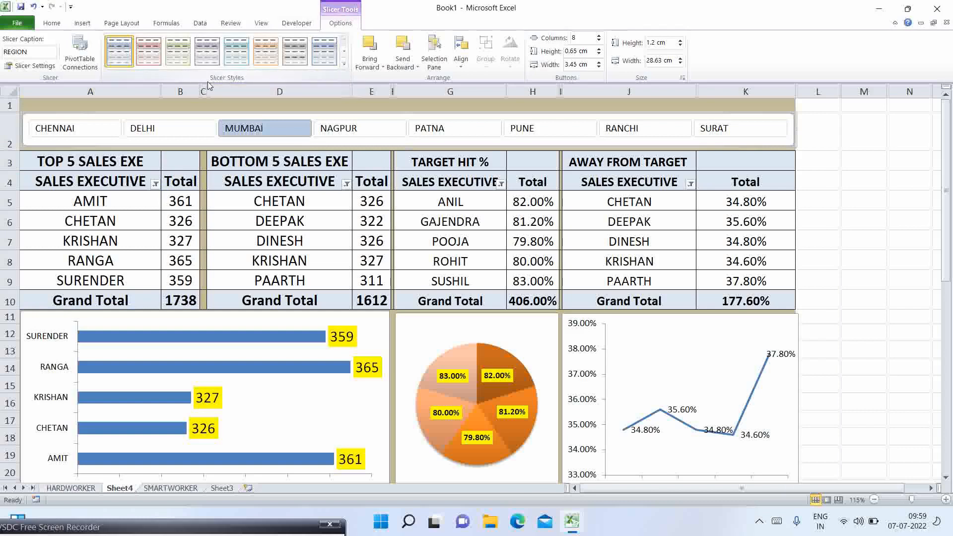
{"action": "left_click", "coordinate": [344, 64]}
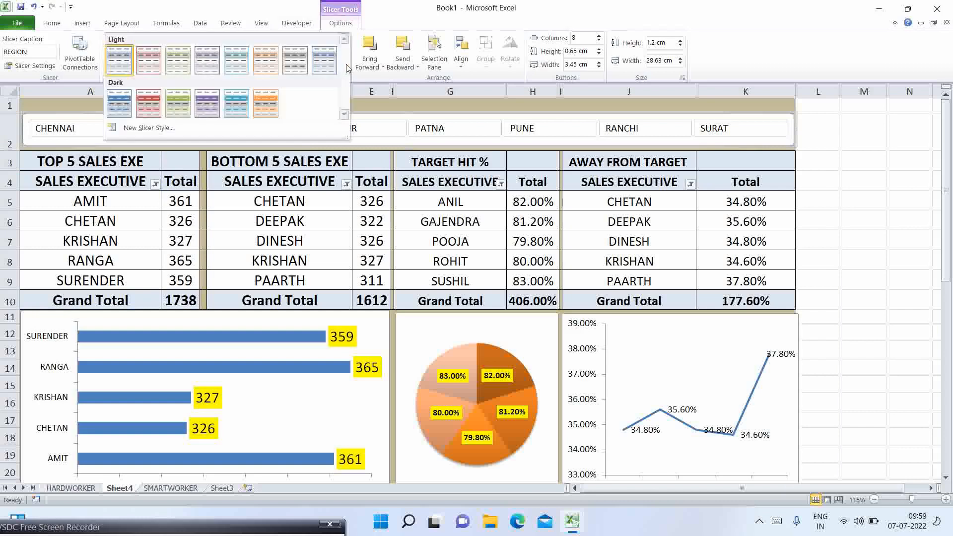
{"action": "left_click", "coordinate": [138, 129]}
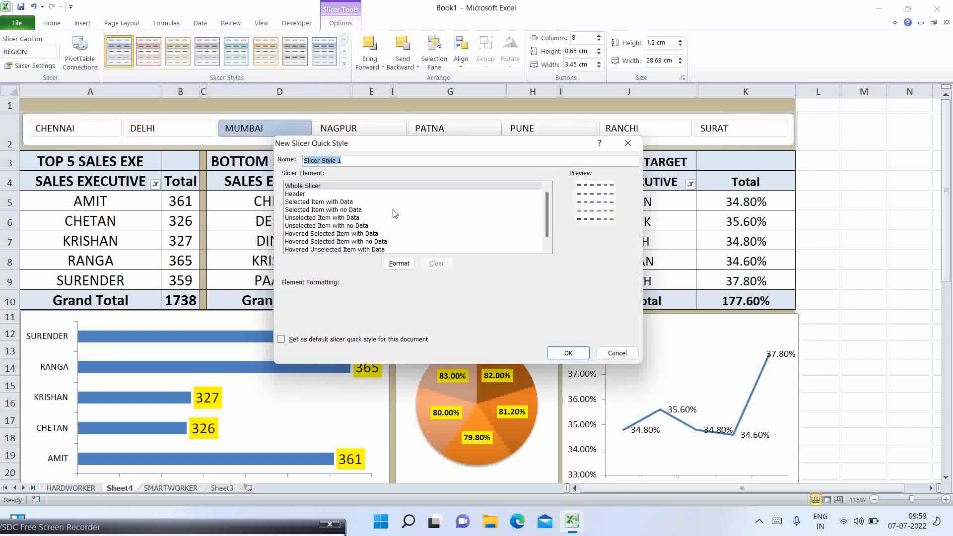
{"action": "left_click", "coordinate": [298, 189]}
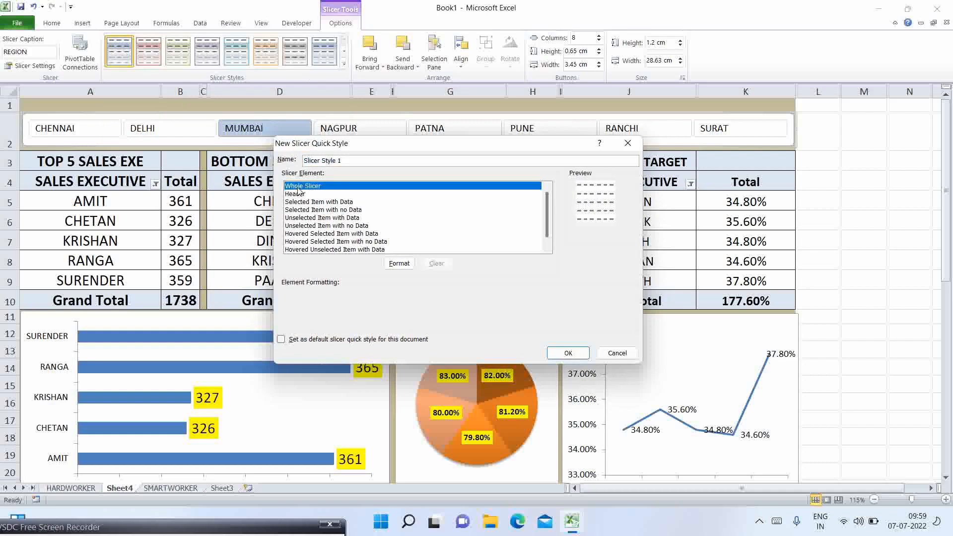
{"action": "left_click", "coordinate": [302, 195]}
{"action": "left_click", "coordinate": [303, 203]}
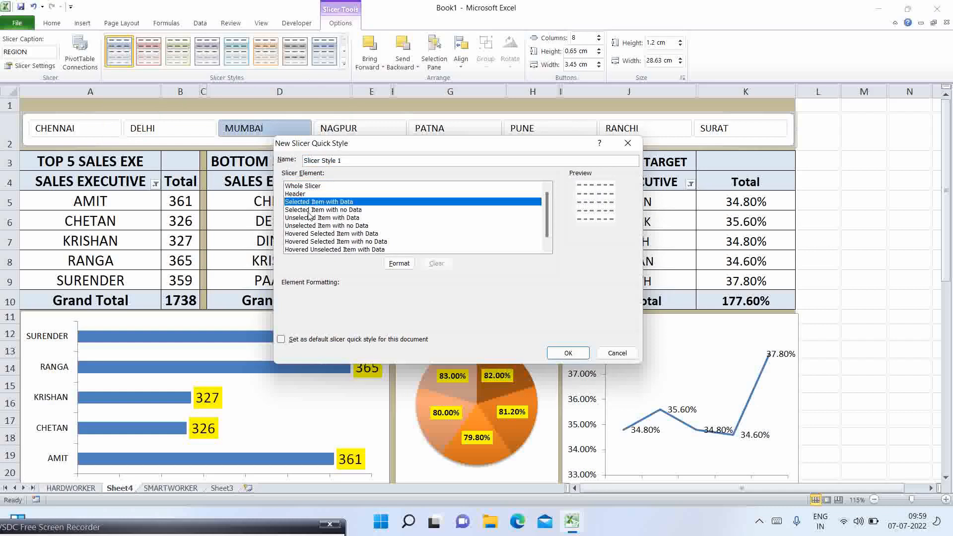
{"action": "left_click", "coordinate": [300, 186]}
{"action": "left_click", "coordinate": [400, 266]}
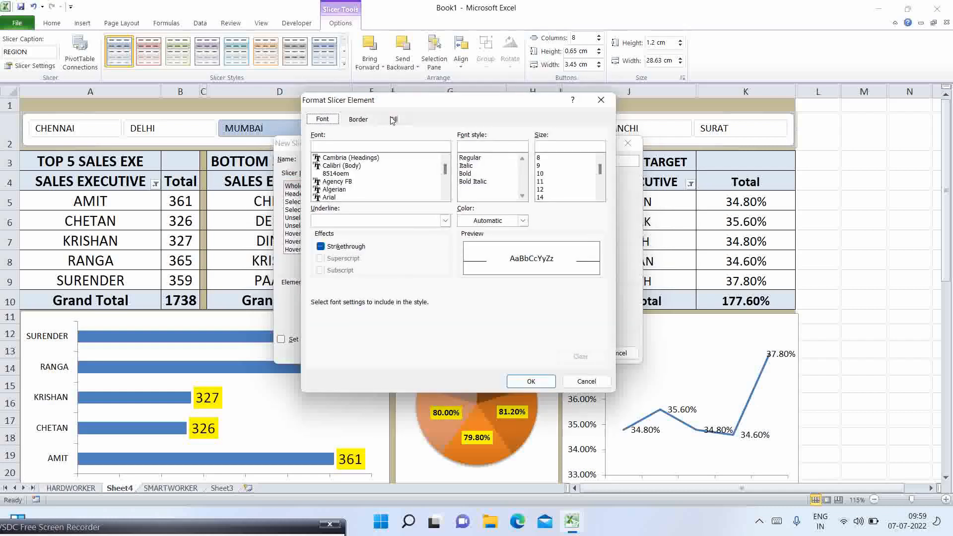
{"action": "left_click", "coordinate": [394, 120]}
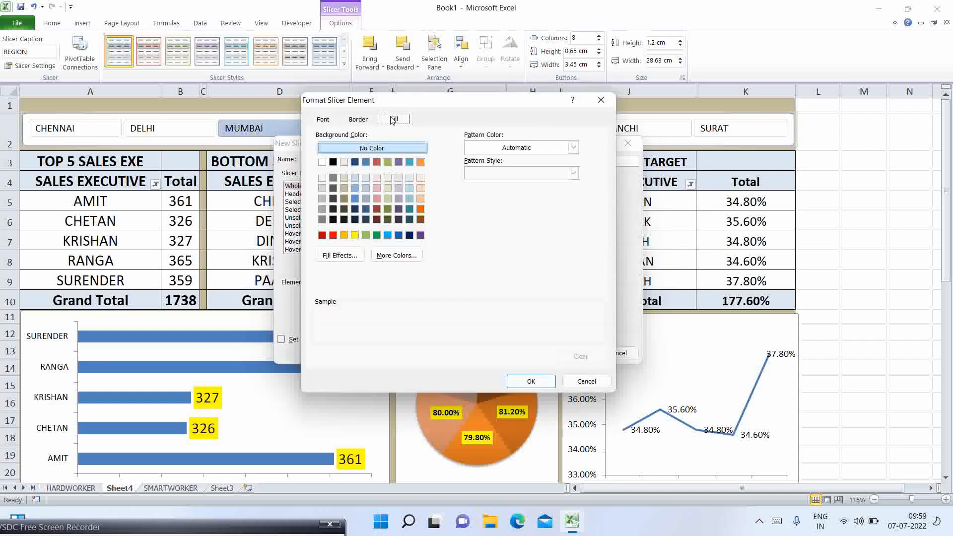
{"action": "left_click", "coordinate": [344, 199]}
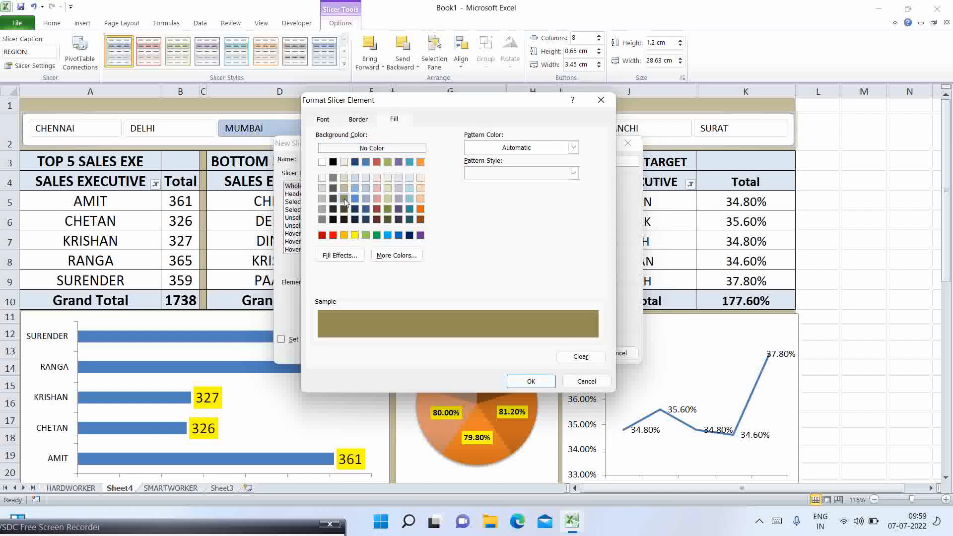
{"action": "left_click", "coordinate": [531, 382]}
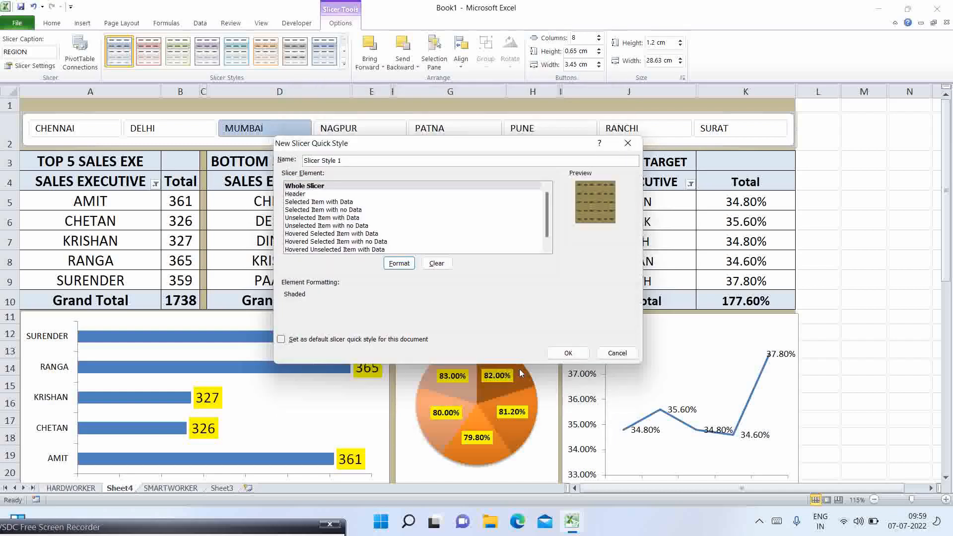
{"action": "left_click", "coordinate": [568, 354]}
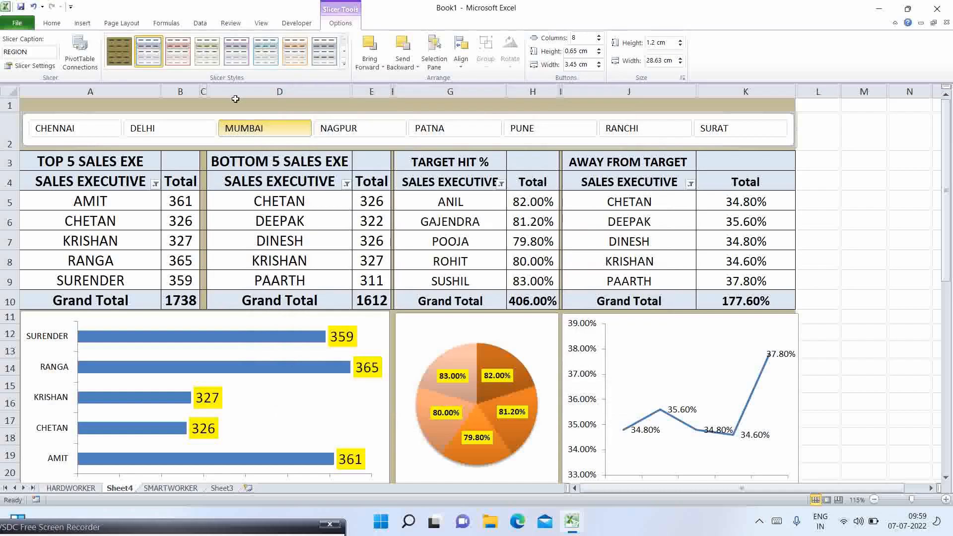
{"action": "left_click", "coordinate": [118, 49]}
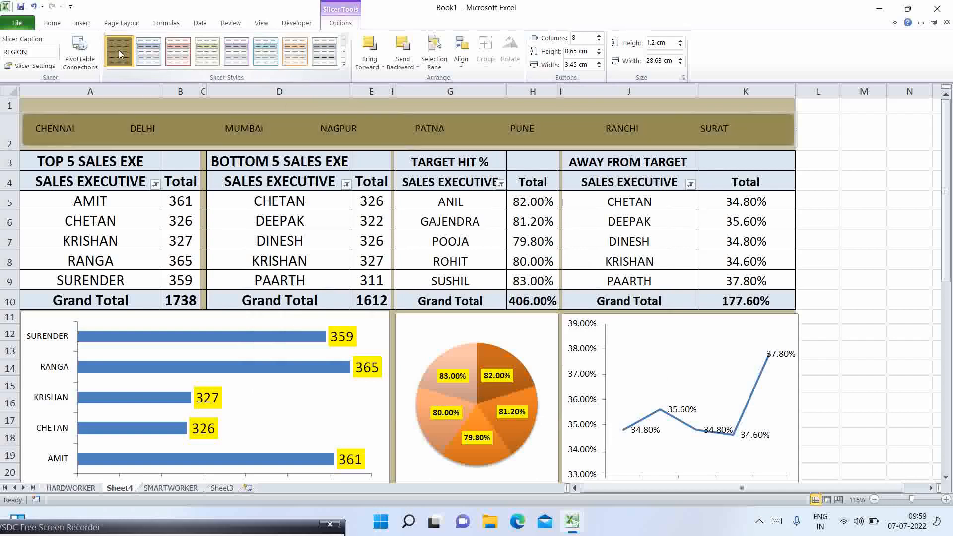
Check the restyled REGION slicer by filtering by DELHI, MUMBAI, NAGPUR, PATNA, RANCHI and SURAT in turn.
{"action": "left_click", "coordinate": [134, 134]}
{"action": "left_click", "coordinate": [237, 133]}
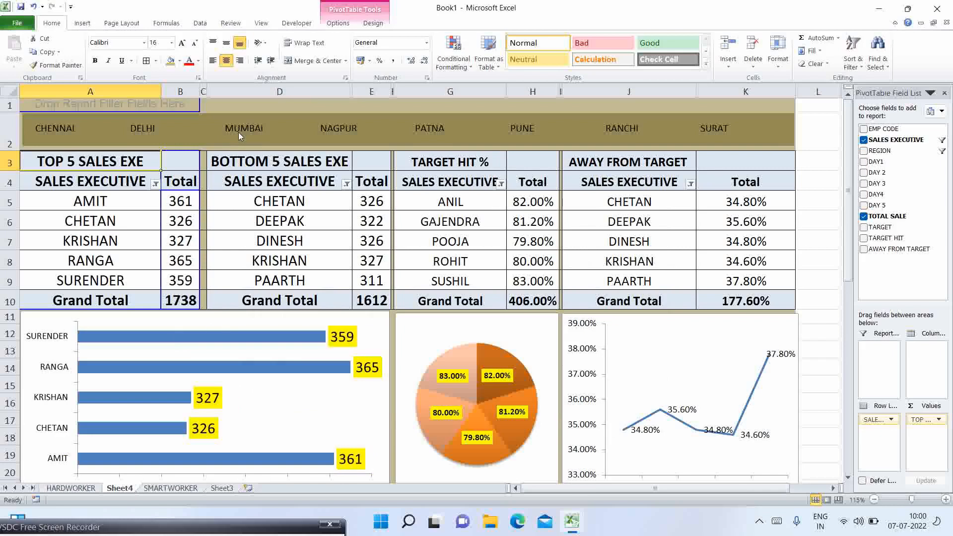
{"action": "left_click", "coordinate": [348, 130]}
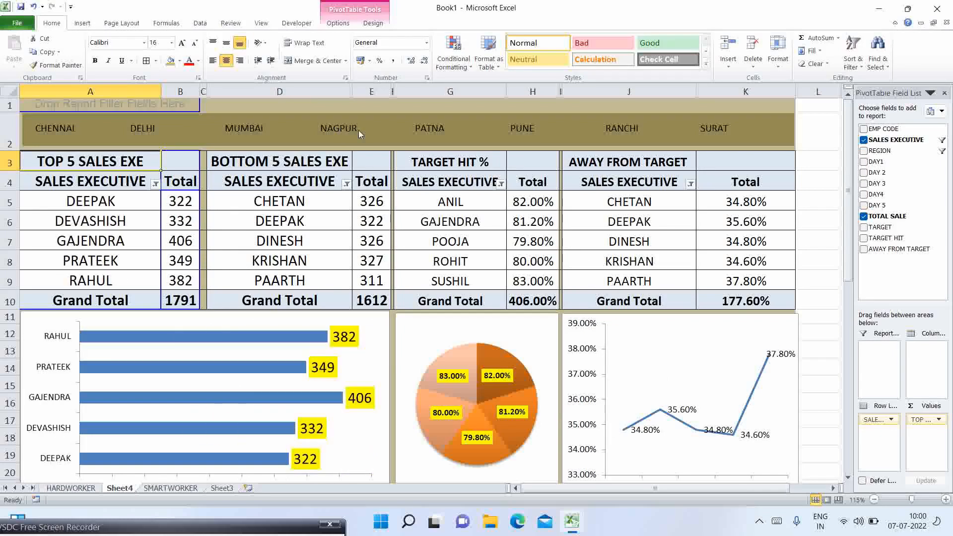
{"action": "left_click", "coordinate": [430, 130]}
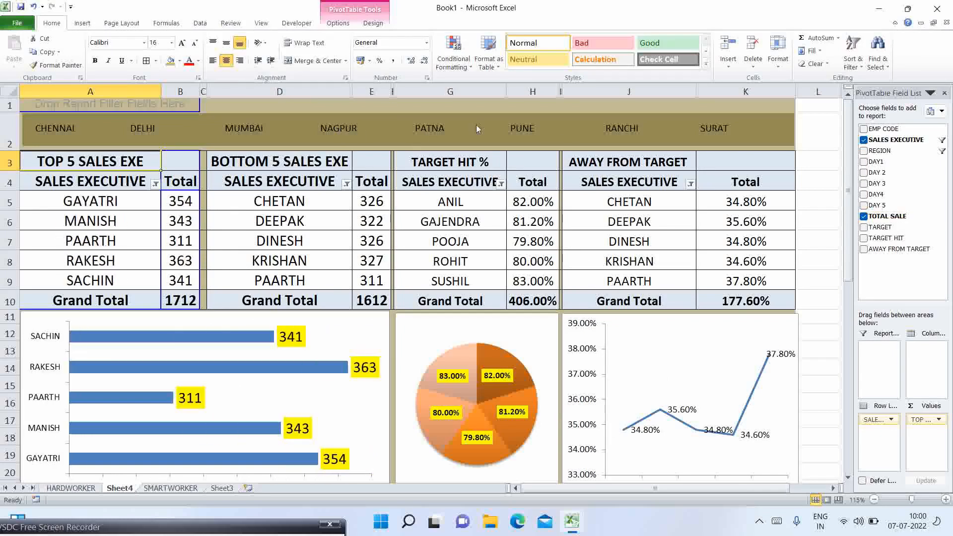
{"action": "left_click", "coordinate": [621, 127]}
{"action": "left_click", "coordinate": [708, 130]}
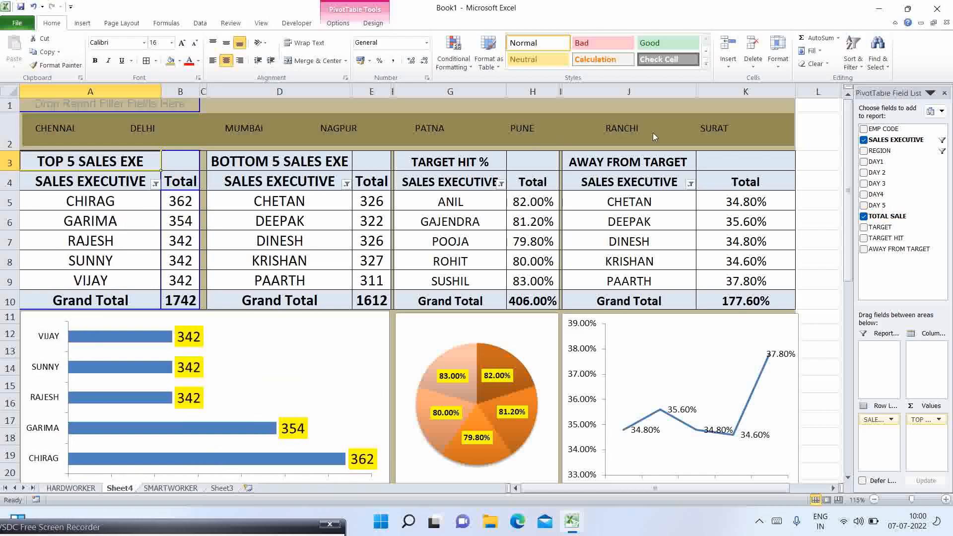
Select the REGION slicer and open the management options of its custom dark tan slicer style.
{"action": "left_click", "coordinate": [213, 121]}
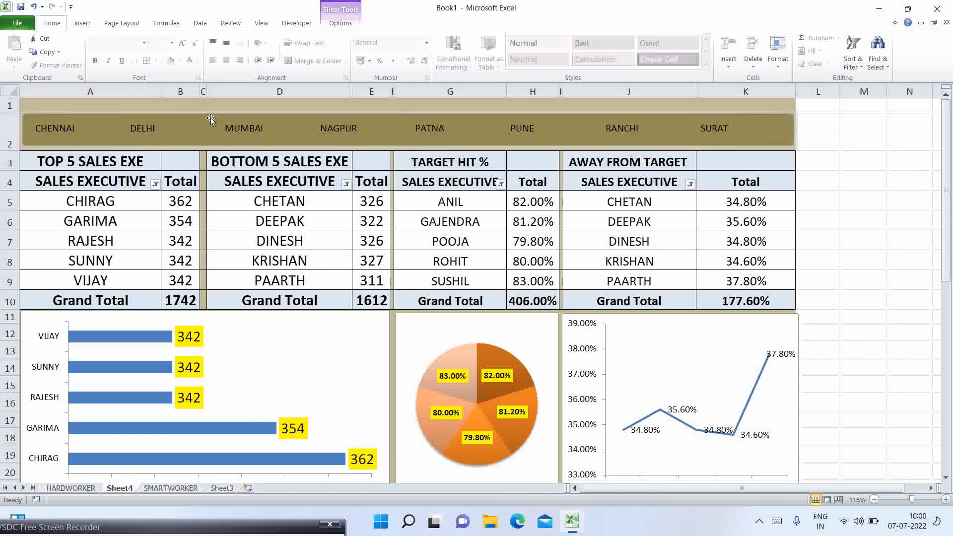
{"action": "left_click", "coordinate": [341, 23]}
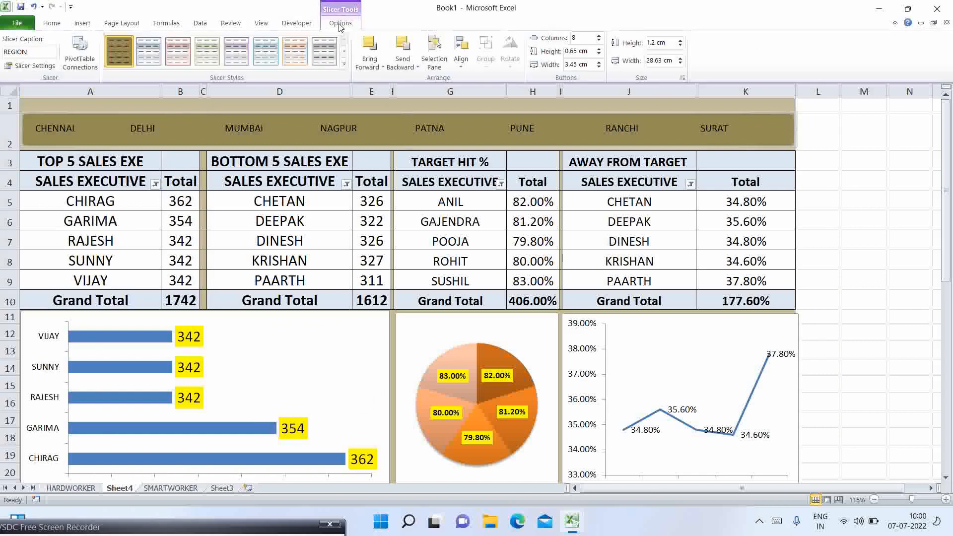
{"action": "right_click", "coordinate": [119, 54]}
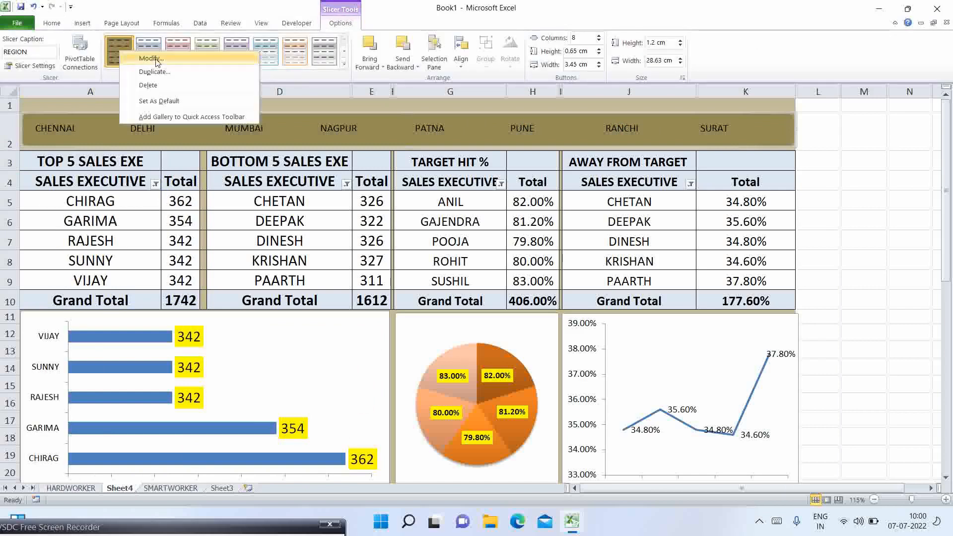
Modify Slicer Style 1 so the Selected Item with Data element has a light green fill.
{"action": "left_click", "coordinate": [156, 59]}
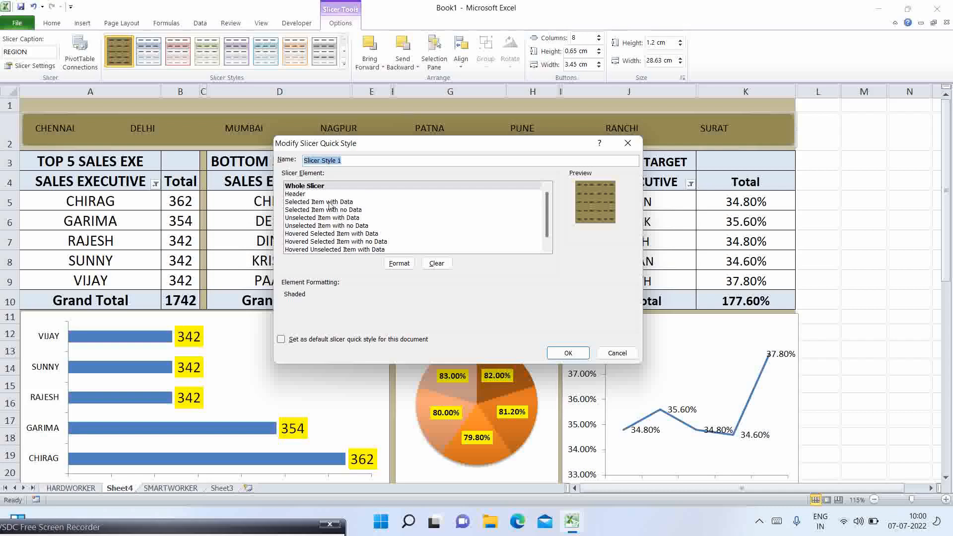
{"action": "left_click", "coordinate": [301, 195]}
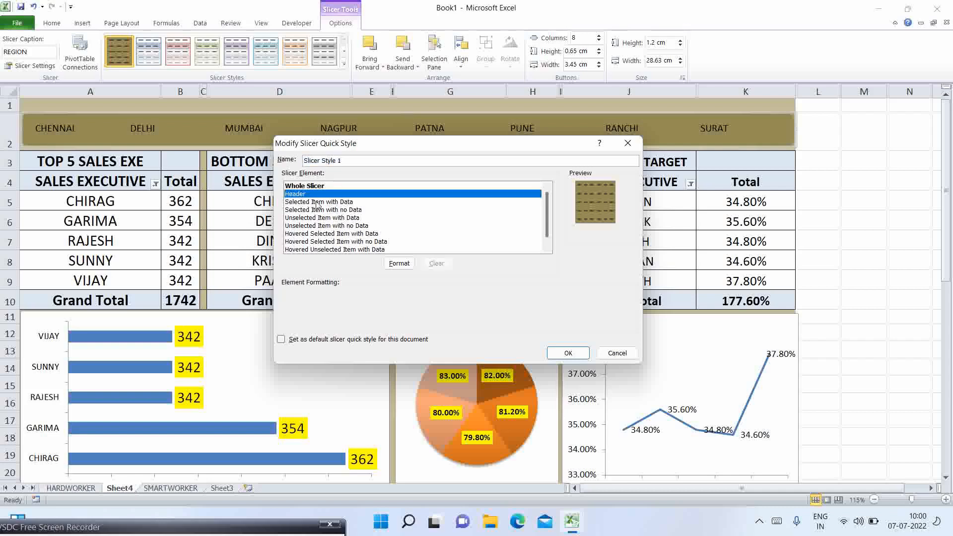
{"action": "left_click", "coordinate": [319, 203]}
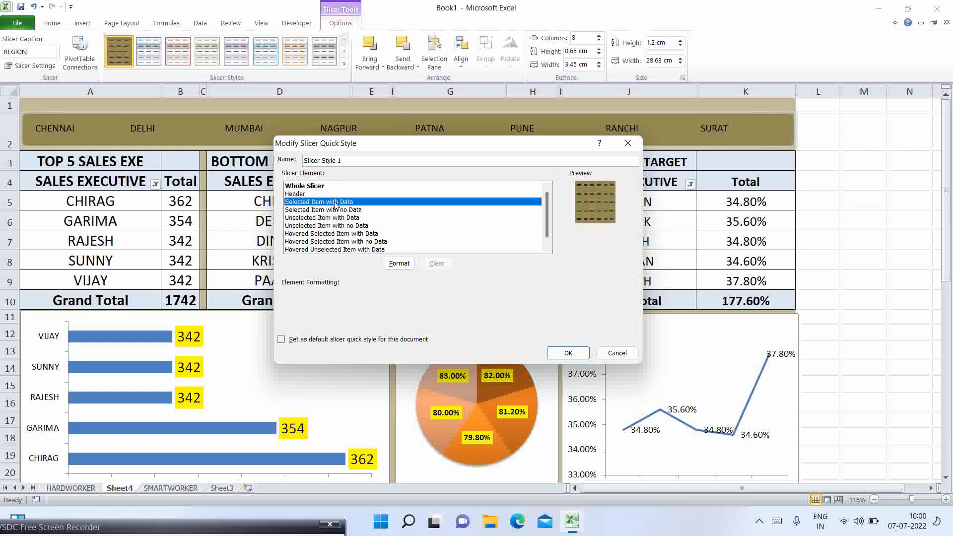
{"action": "left_click", "coordinate": [400, 263]}
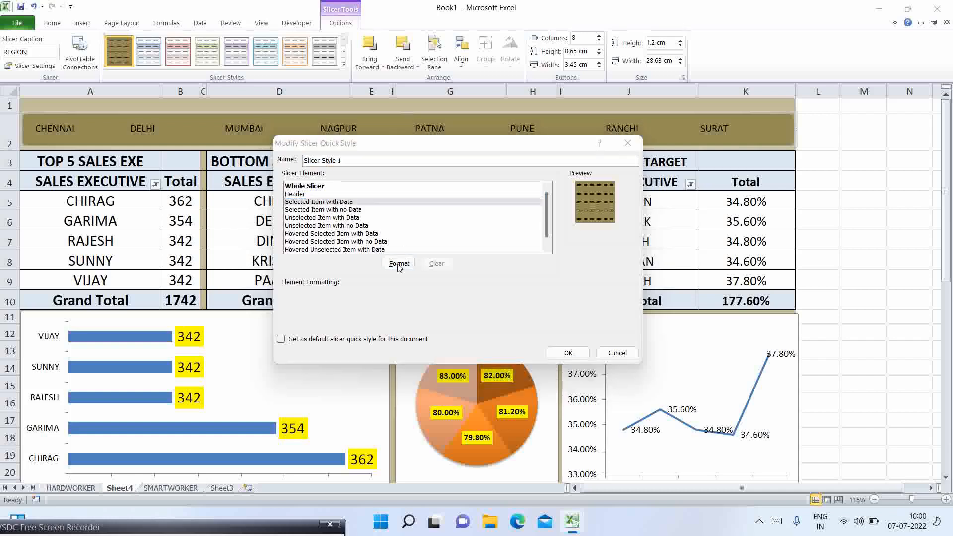
{"action": "left_click", "coordinate": [367, 235]}
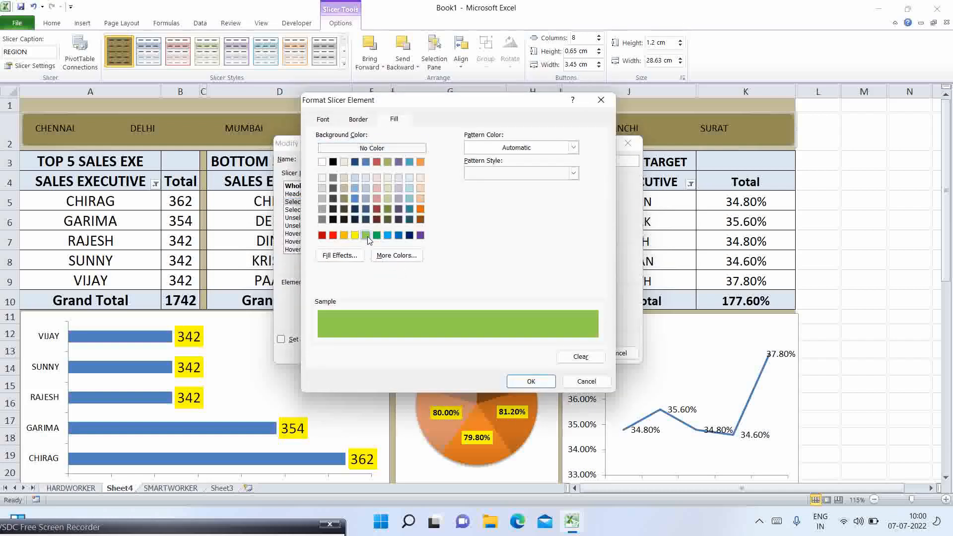
{"action": "left_click", "coordinate": [531, 383]}
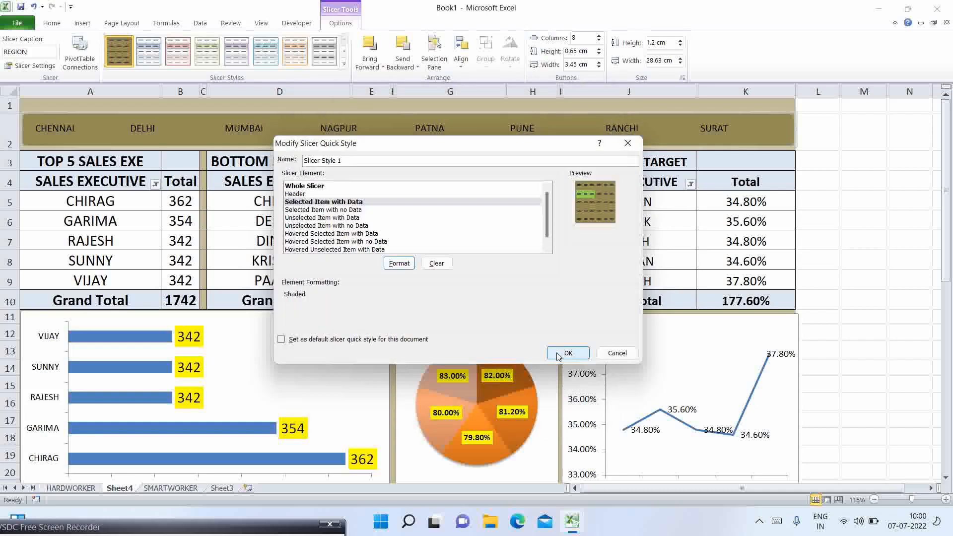
{"action": "left_click", "coordinate": [557, 354]}
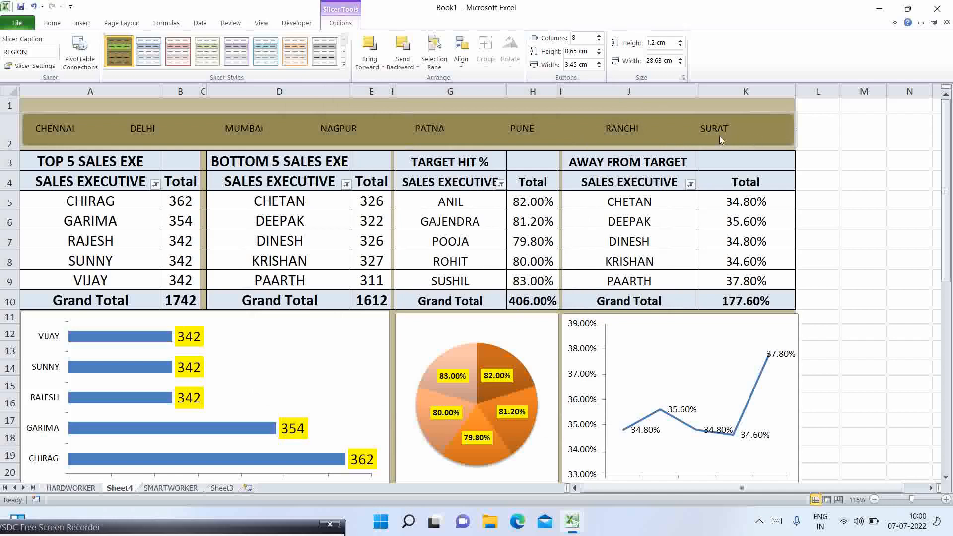
Test the REGION slicer's highlighting by filtering on RANCHI, PUNE, PATNA and MUMBAI in turn.
{"action": "left_click", "coordinate": [632, 129]}
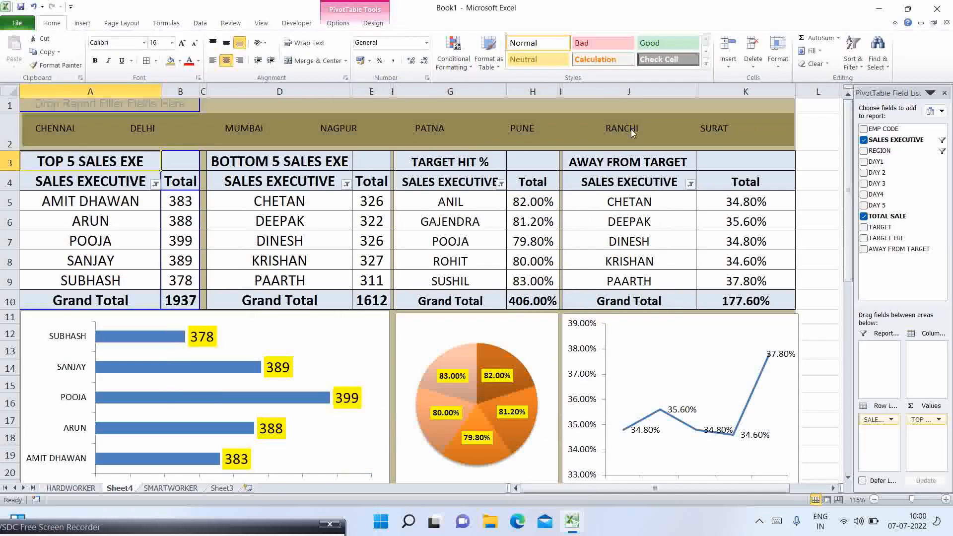
{"action": "left_click", "coordinate": [523, 129]}
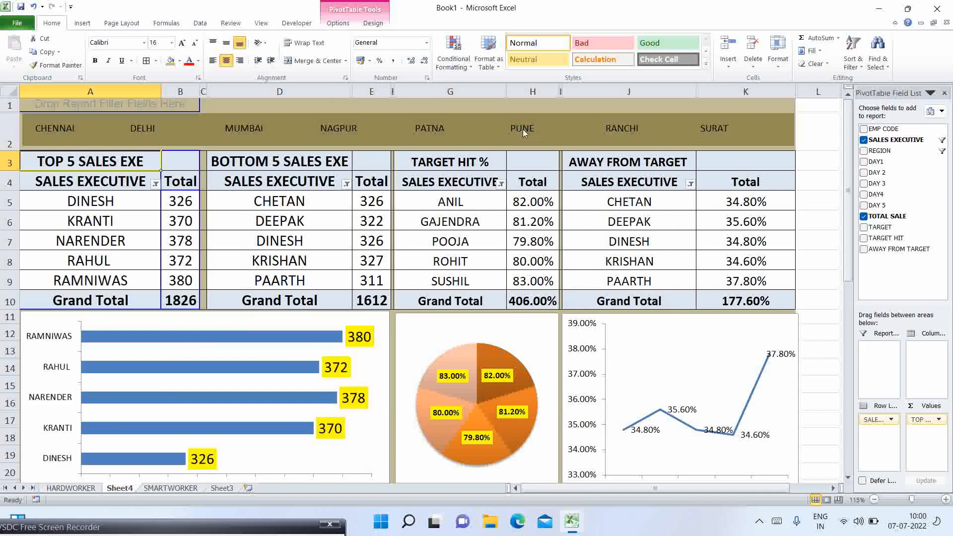
{"action": "left_click", "coordinate": [434, 127]}
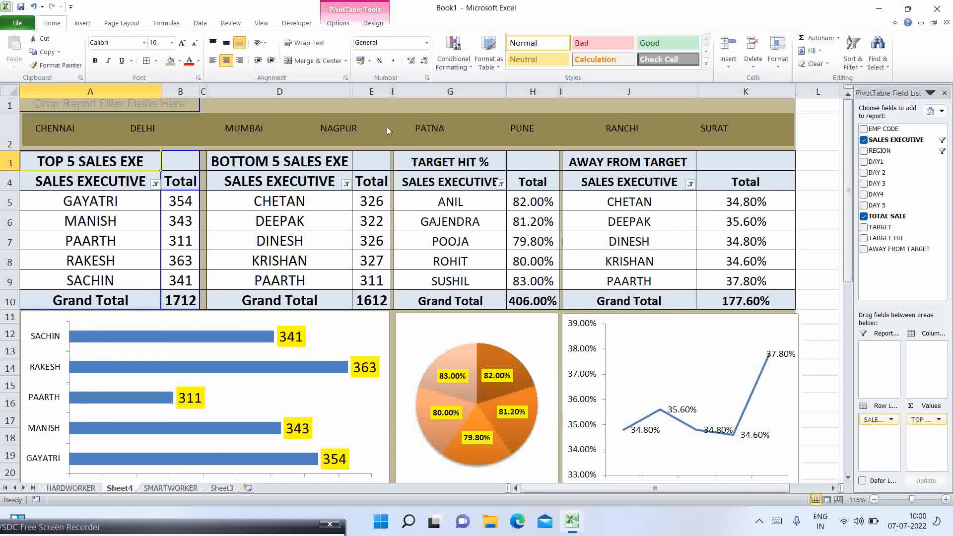
{"action": "left_click", "coordinate": [238, 127]}
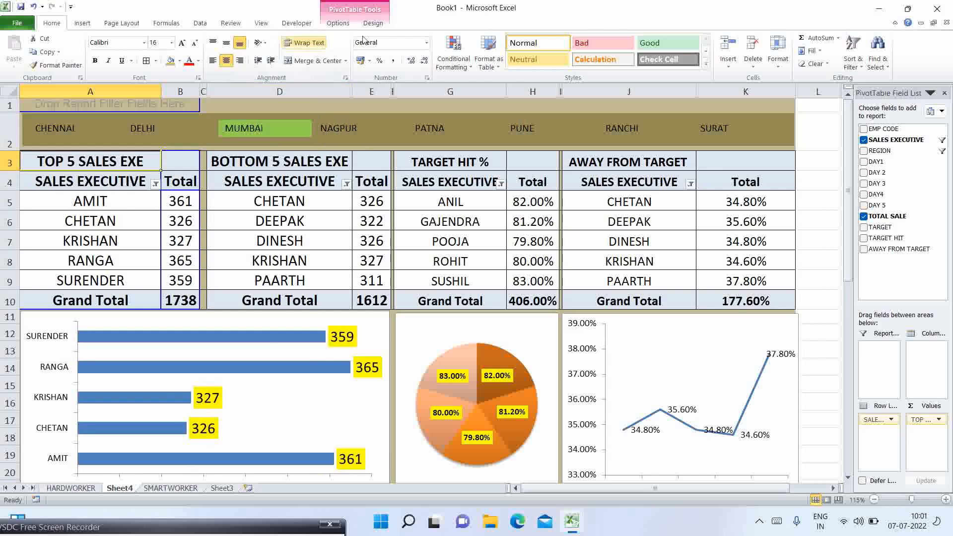
Modify Slicer Style 1 so the Selected Item with no Data element has a dark orange fill.
{"action": "left_click", "coordinate": [331, 23]}
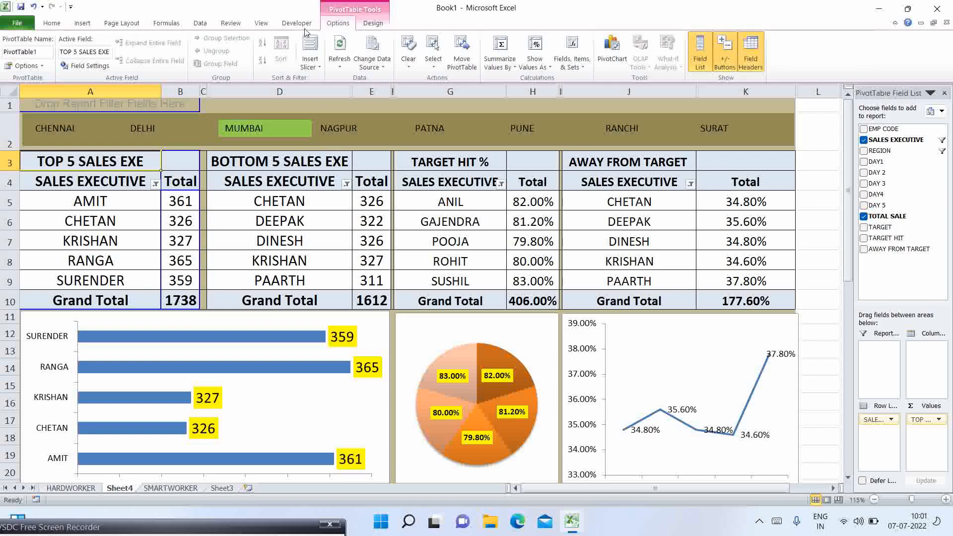
{"action": "left_click", "coordinate": [188, 122]}
{"action": "left_click", "coordinate": [341, 23]}
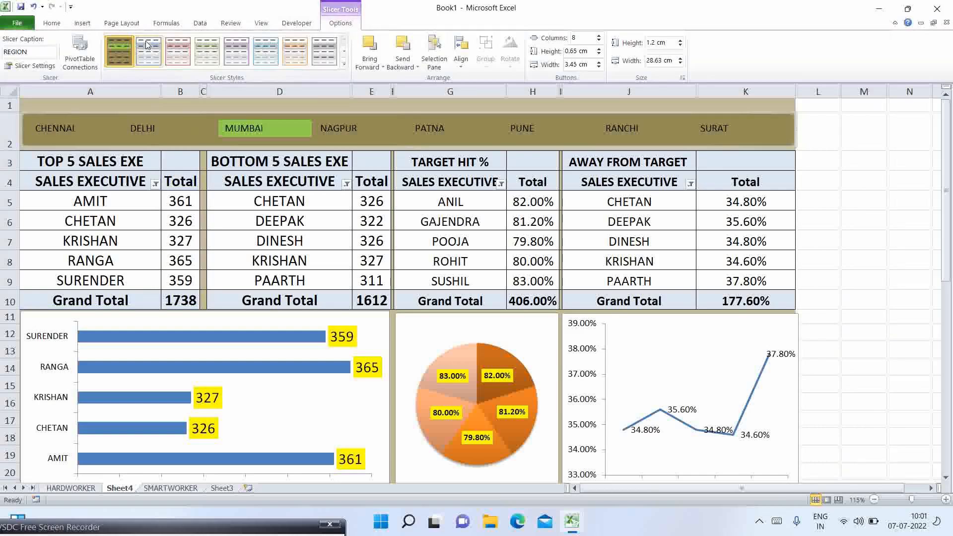
{"action": "right_click", "coordinate": [119, 60]}
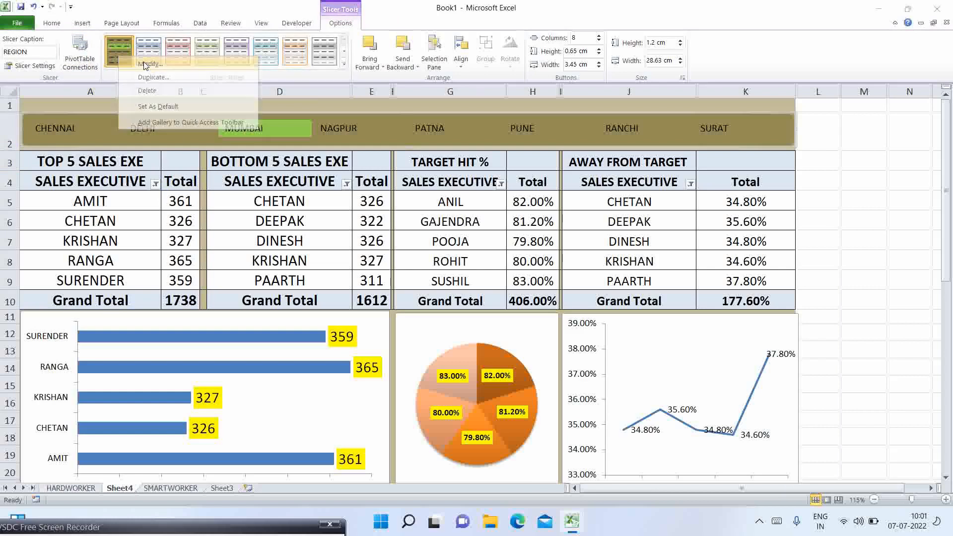
{"action": "left_click", "coordinate": [144, 74]}
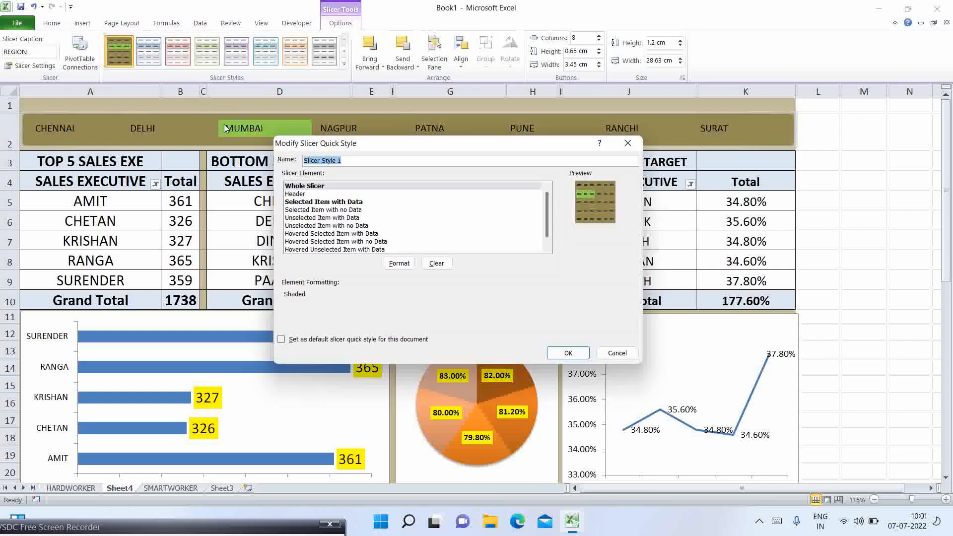
{"action": "left_click", "coordinate": [327, 203]}
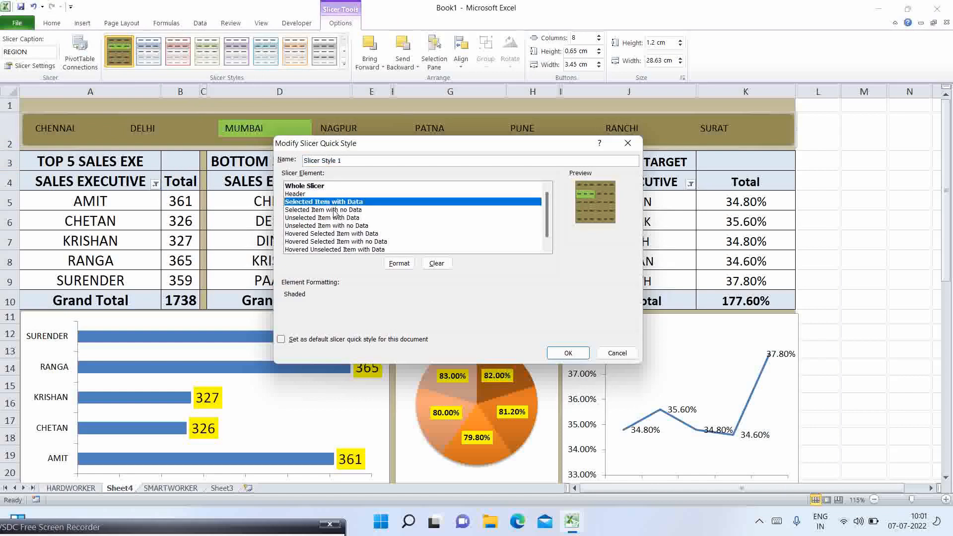
{"action": "left_click", "coordinate": [334, 210]}
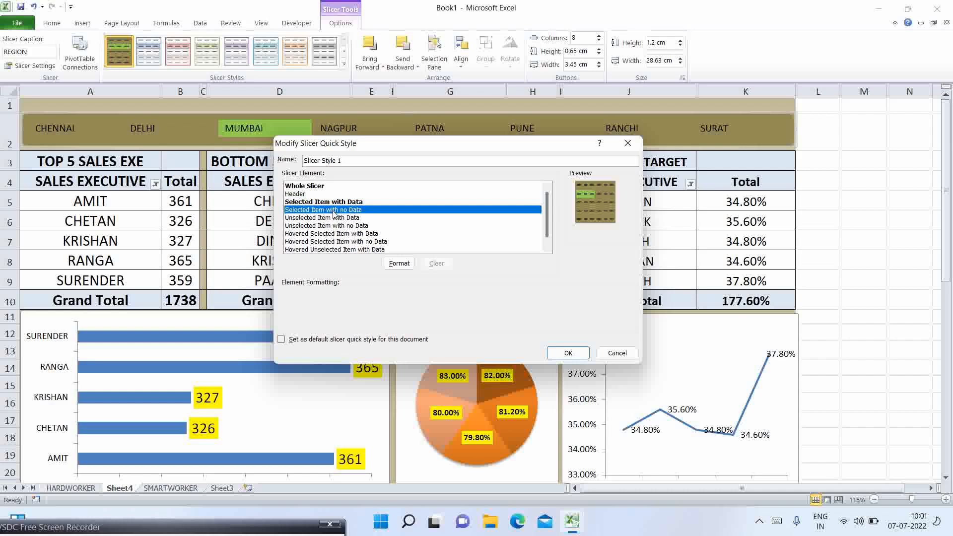
{"action": "left_click", "coordinate": [399, 263]}
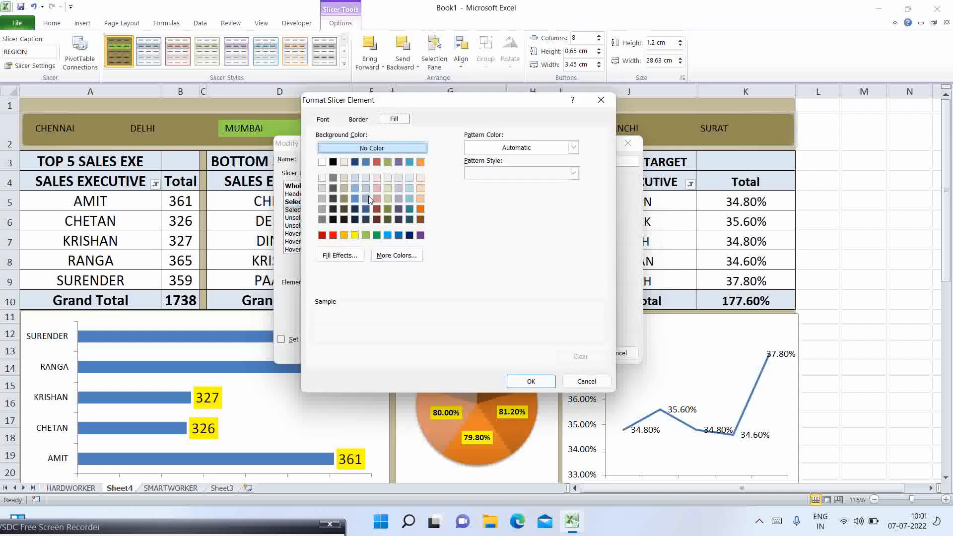
{"action": "left_click", "coordinate": [421, 199]}
{"action": "left_click", "coordinate": [420, 208]}
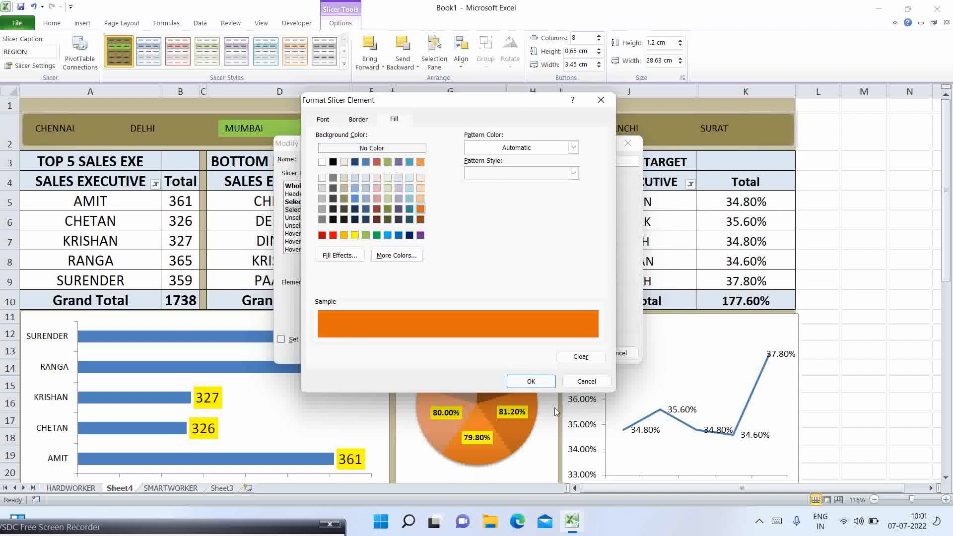
{"action": "left_click", "coordinate": [546, 382]}
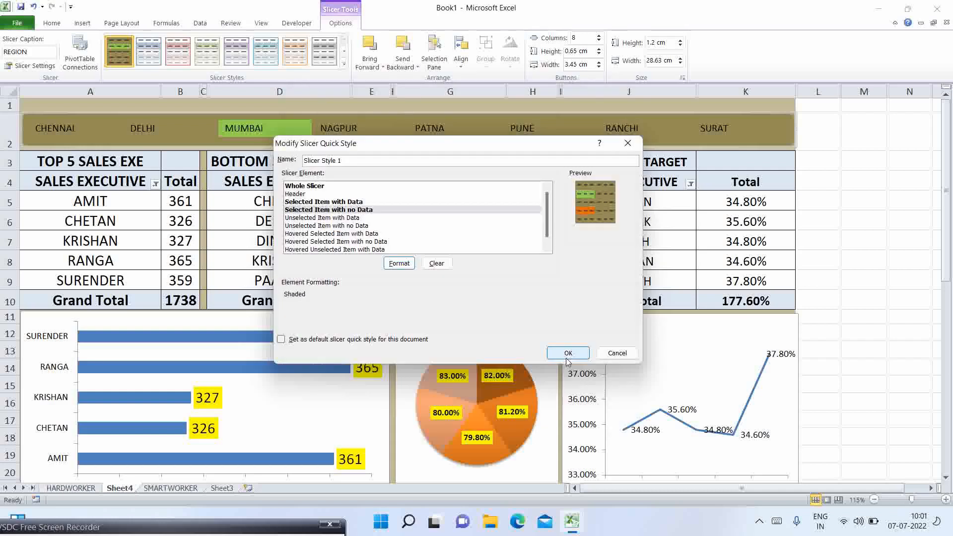
{"action": "left_click", "coordinate": [568, 358]}
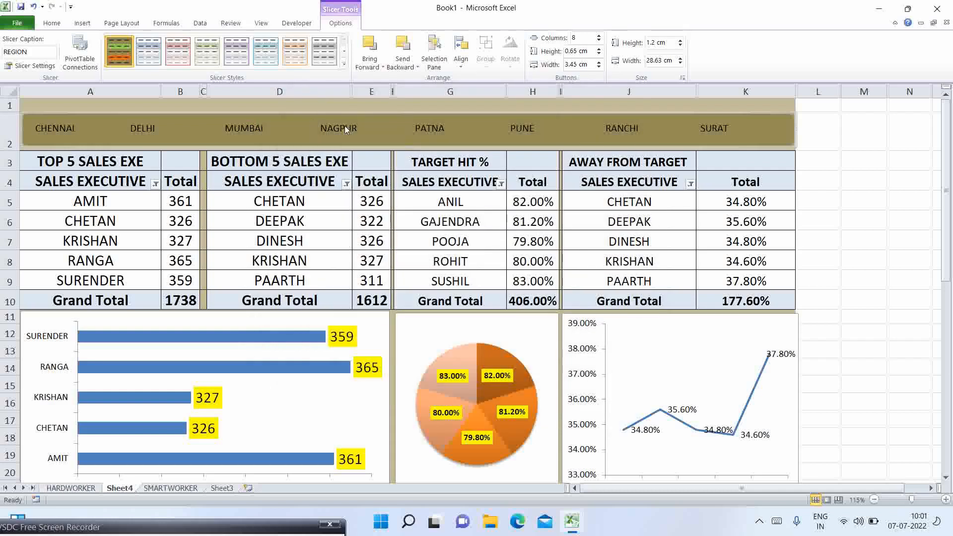
Check the REGION slicer again by filtering on NAGPUR, PATNA, PUNE, RANCHI and finally MUMBAI.
{"action": "left_click", "coordinate": [345, 127]}
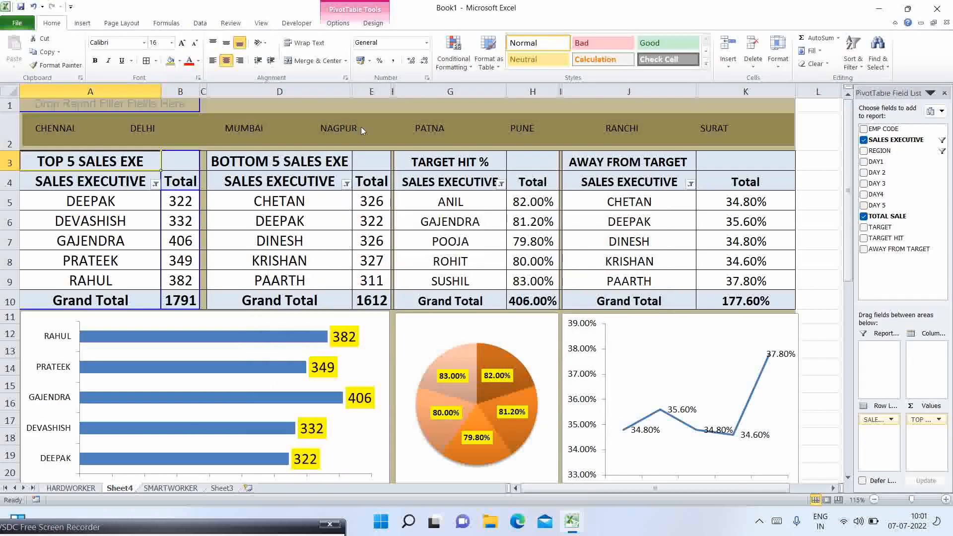
{"action": "left_click", "coordinate": [437, 129]}
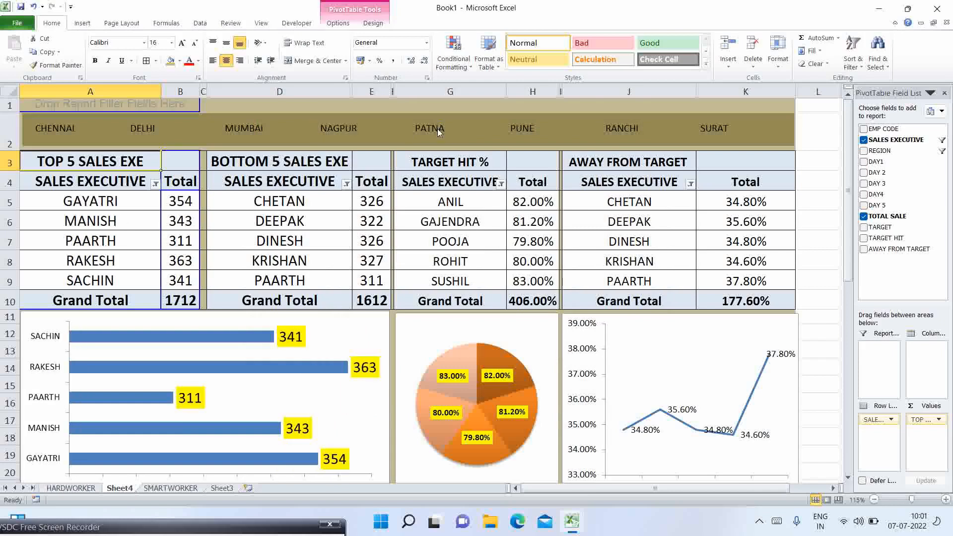
{"action": "left_click", "coordinate": [523, 127]}
{"action": "left_click", "coordinate": [624, 130]}
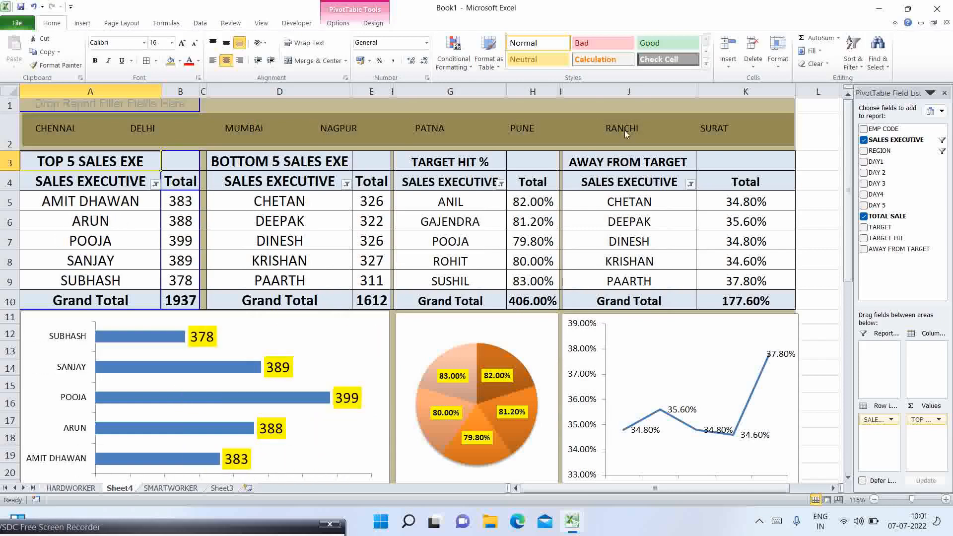
{"action": "left_click", "coordinate": [250, 130]}
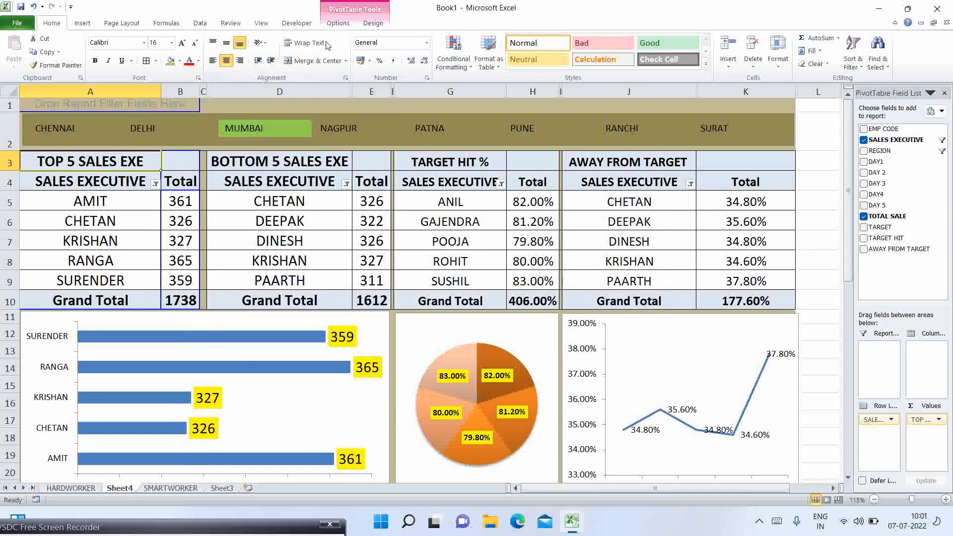
Reopen Slicer Style 1 of the REGION slicer for modification and clear the formatting of Selected Item with no Data.
{"action": "left_click", "coordinate": [339, 23]}
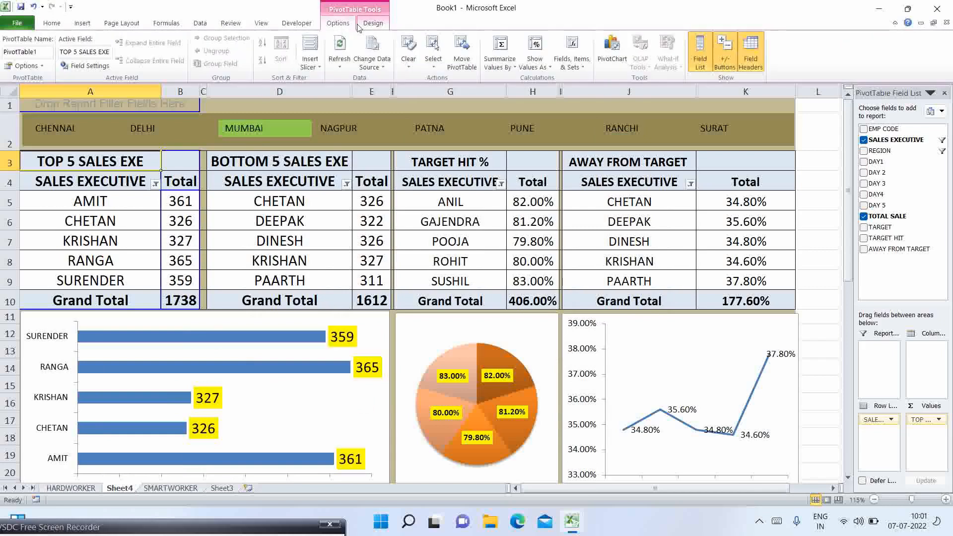
{"action": "left_click", "coordinate": [208, 118]}
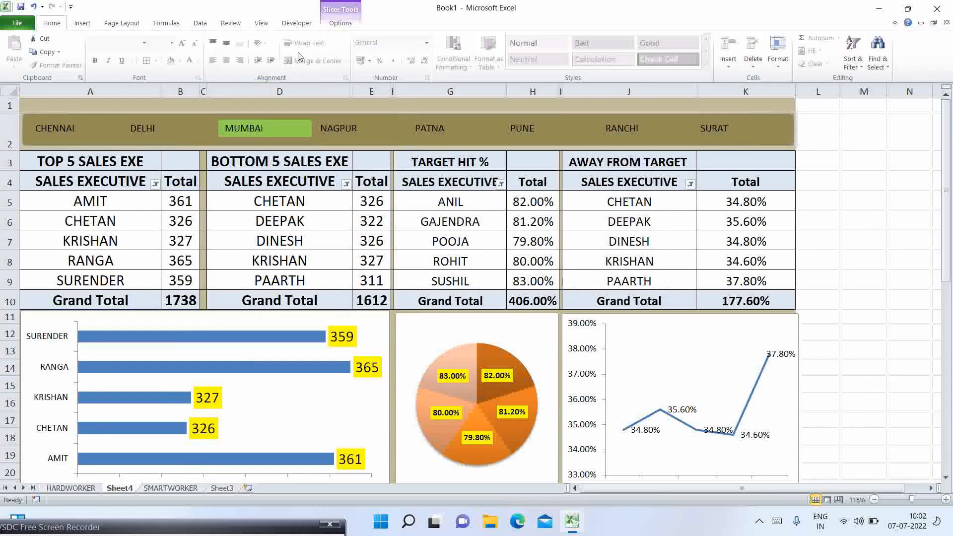
{"action": "left_click", "coordinate": [341, 23]}
{"action": "right_click", "coordinate": [128, 49]}
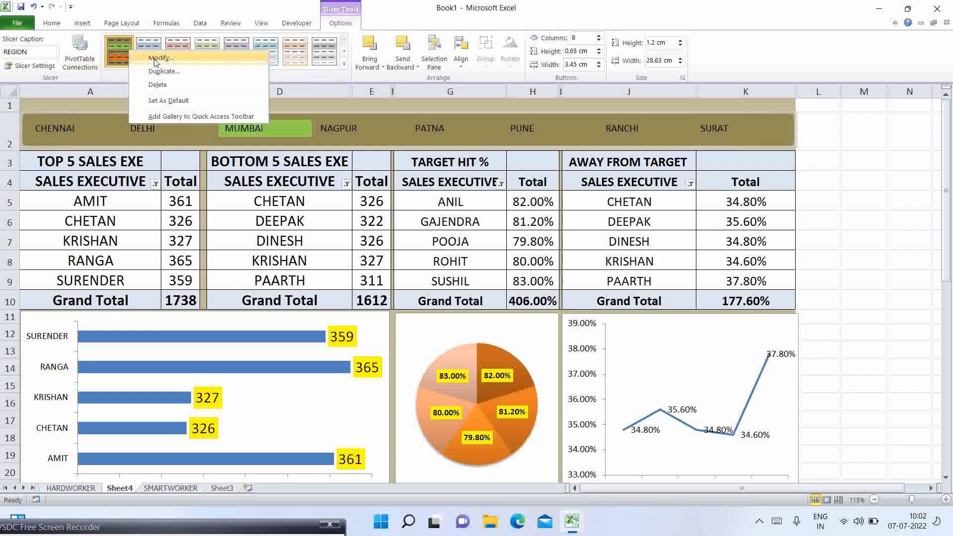
{"action": "left_click", "coordinate": [144, 70]}
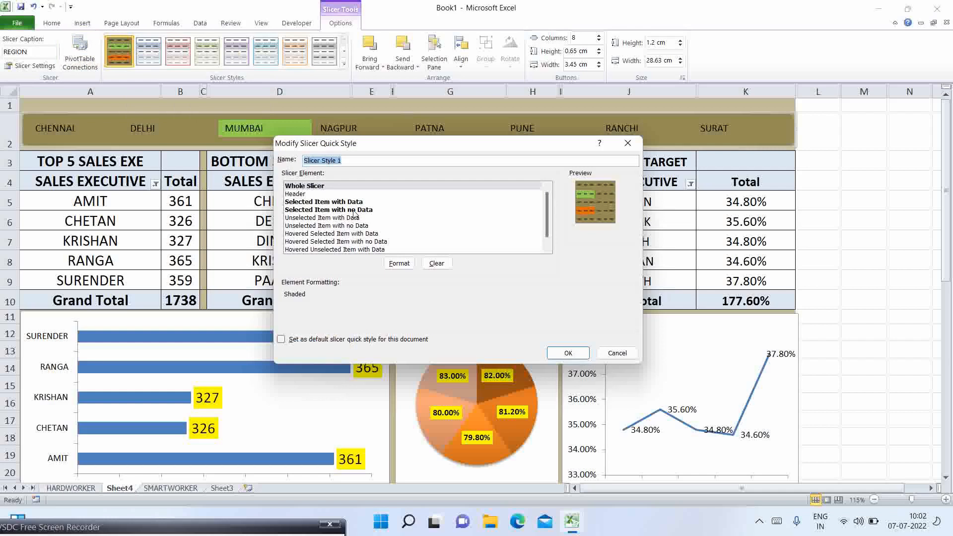
{"action": "left_click", "coordinate": [354, 210]}
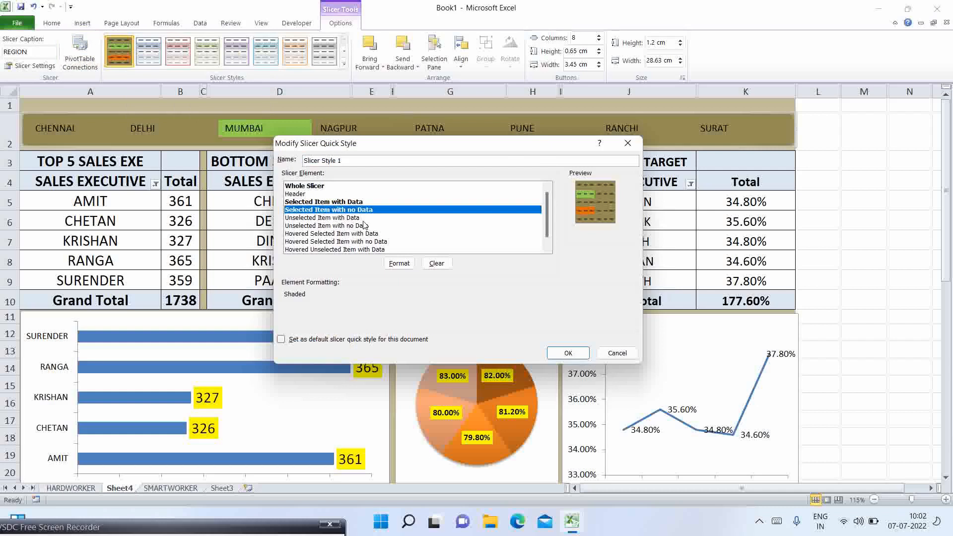
{"action": "left_click", "coordinate": [322, 202]}
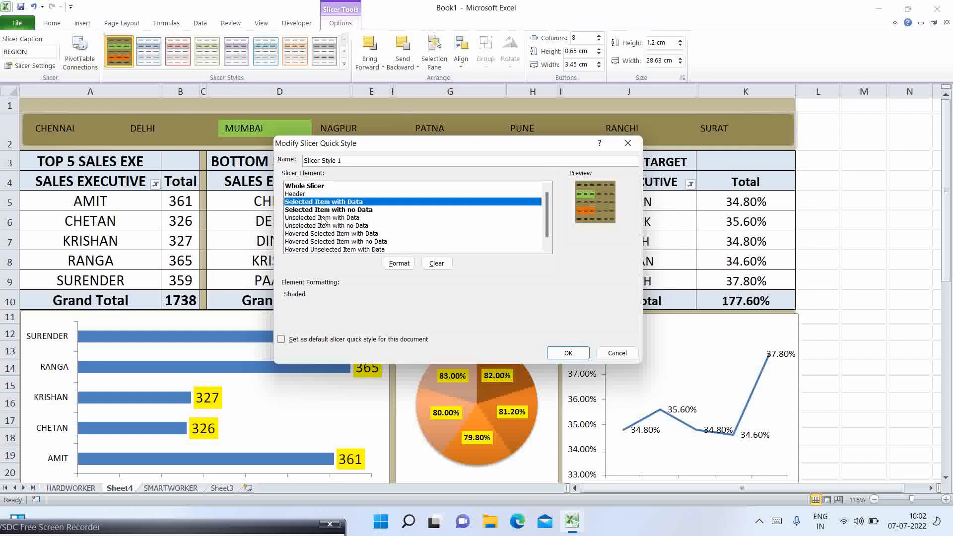
{"action": "left_click", "coordinate": [323, 218]}
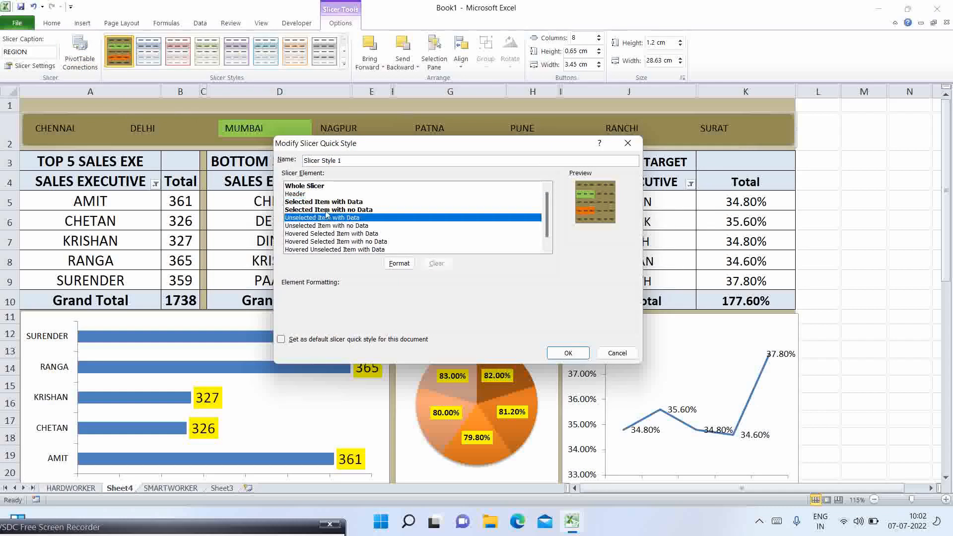
{"action": "left_click", "coordinate": [328, 211]}
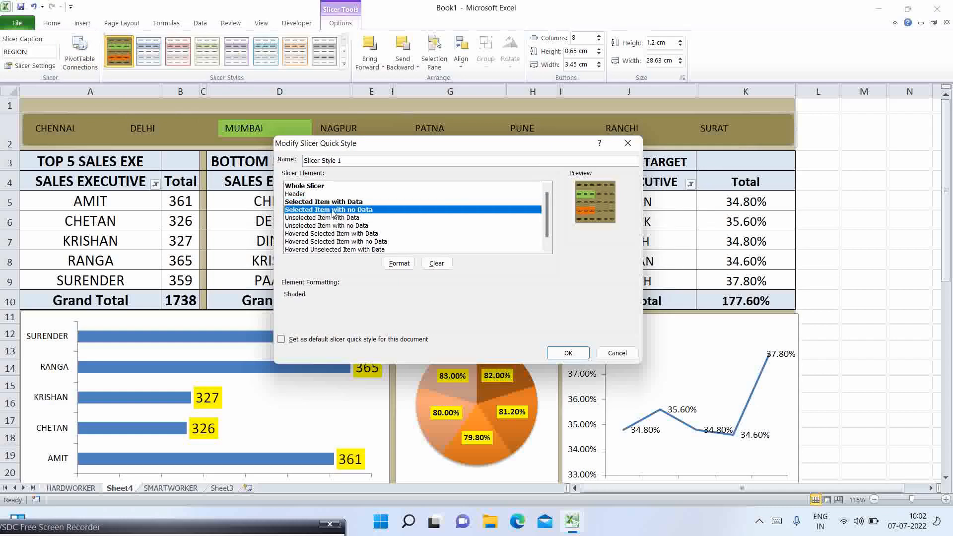
{"action": "left_click", "coordinate": [437, 263]}
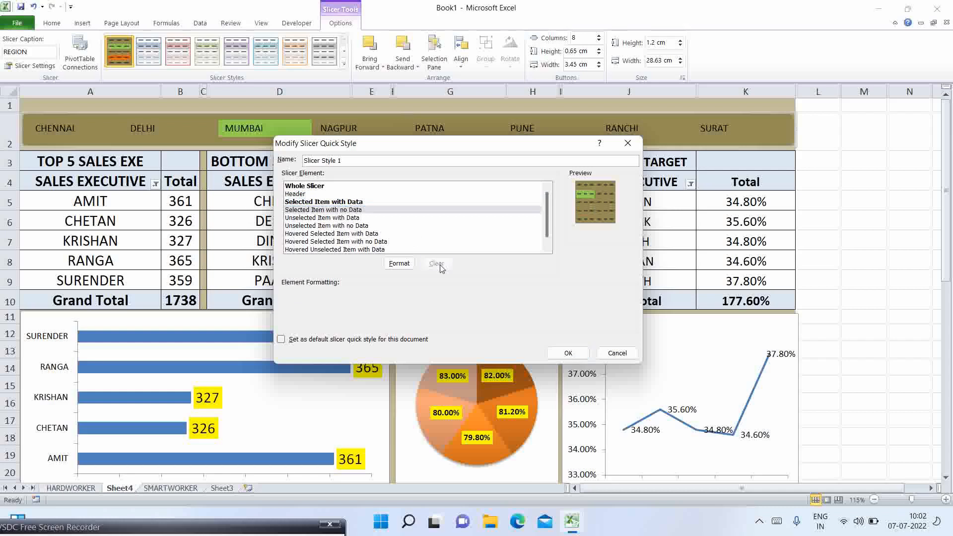
Give Slicer Style 1's Unselected Item with Data element a dark orange fill and check it by filtering on DELHI and MUMBAI.
{"action": "left_click", "coordinate": [325, 218]}
{"action": "left_click", "coordinate": [399, 263]}
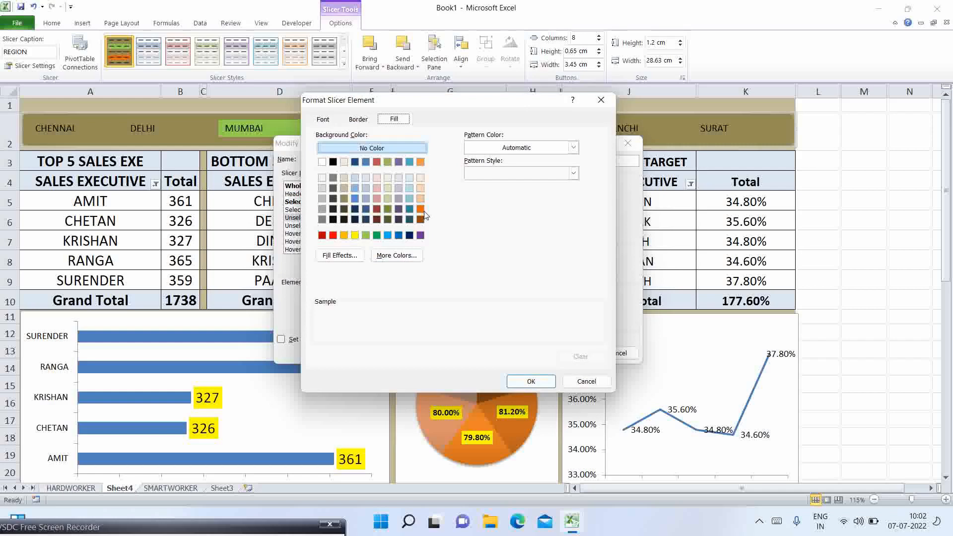
{"action": "left_click", "coordinate": [421, 209]}
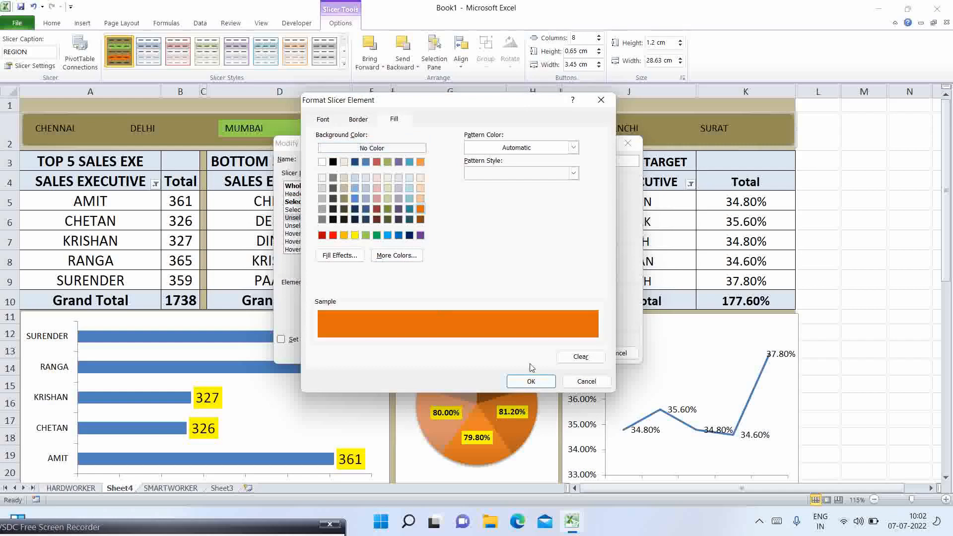
{"action": "left_click", "coordinate": [531, 381]}
{"action": "left_click", "coordinate": [576, 356]}
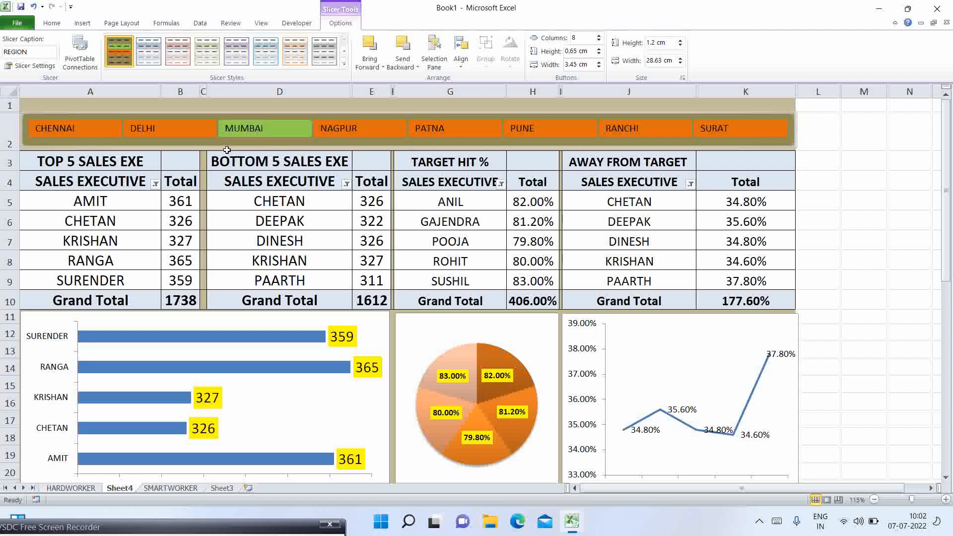
{"action": "left_click", "coordinate": [163, 127]}
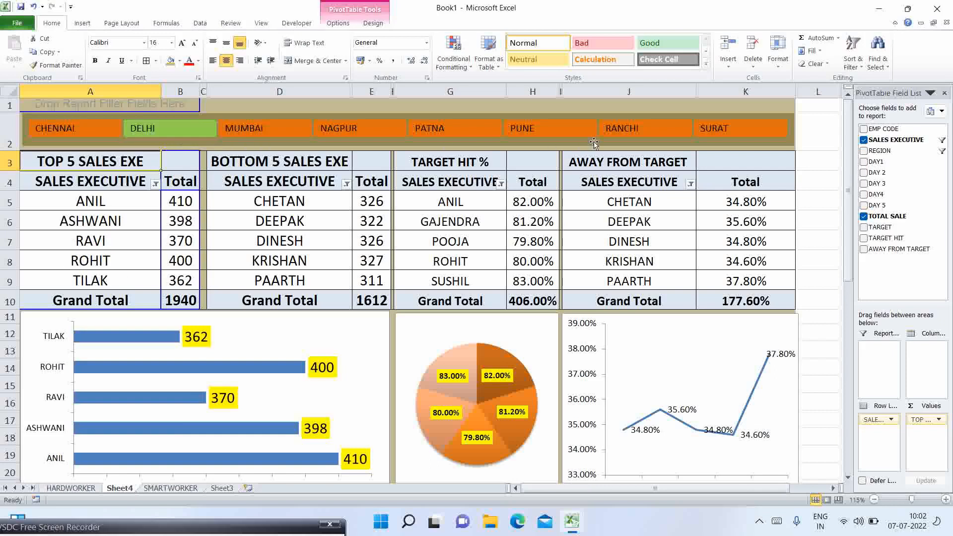
{"action": "left_click", "coordinate": [265, 130]}
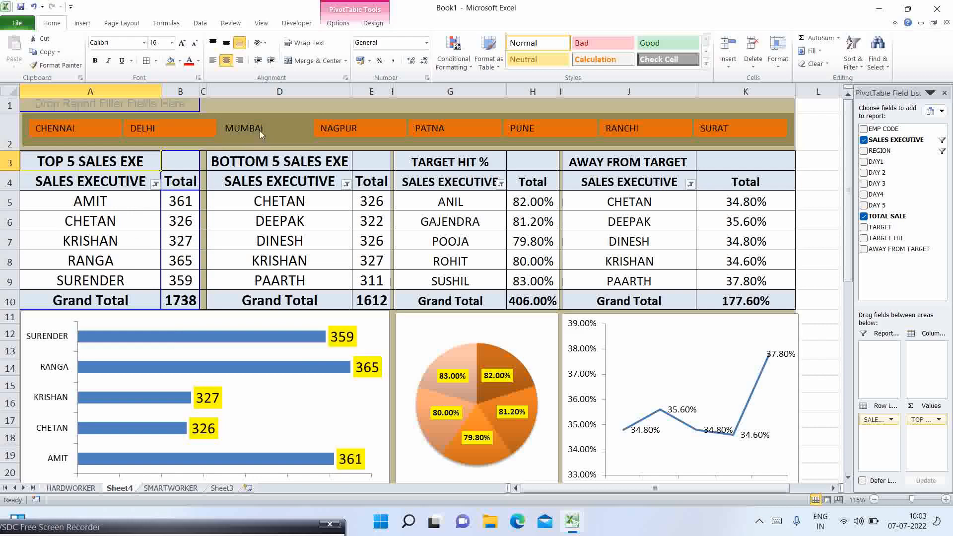
Modify Slicer Style 1 of the REGION slicer so the Hovered Selected Item with Data element has a light purple fill.
{"action": "left_click", "coordinate": [229, 144]}
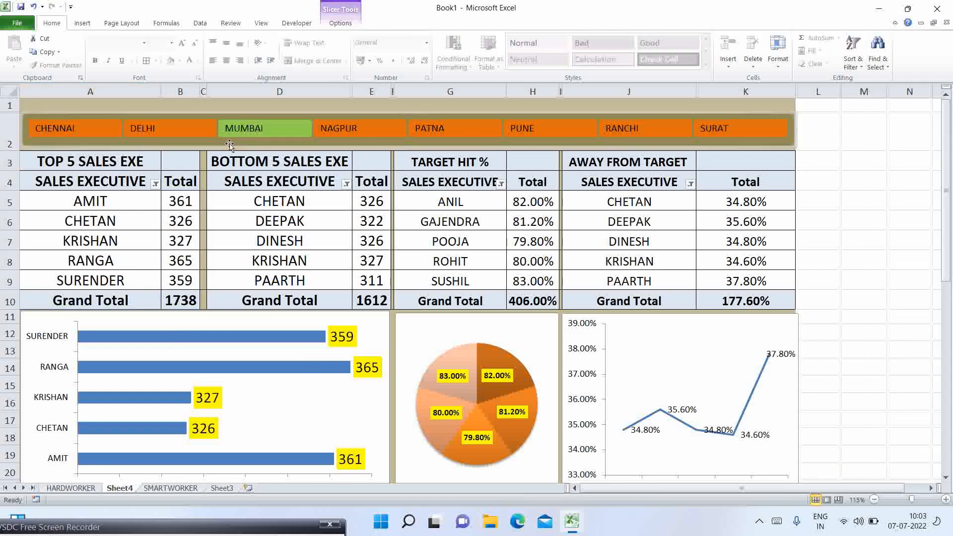
{"action": "left_click", "coordinate": [340, 23]}
{"action": "right_click", "coordinate": [125, 58]}
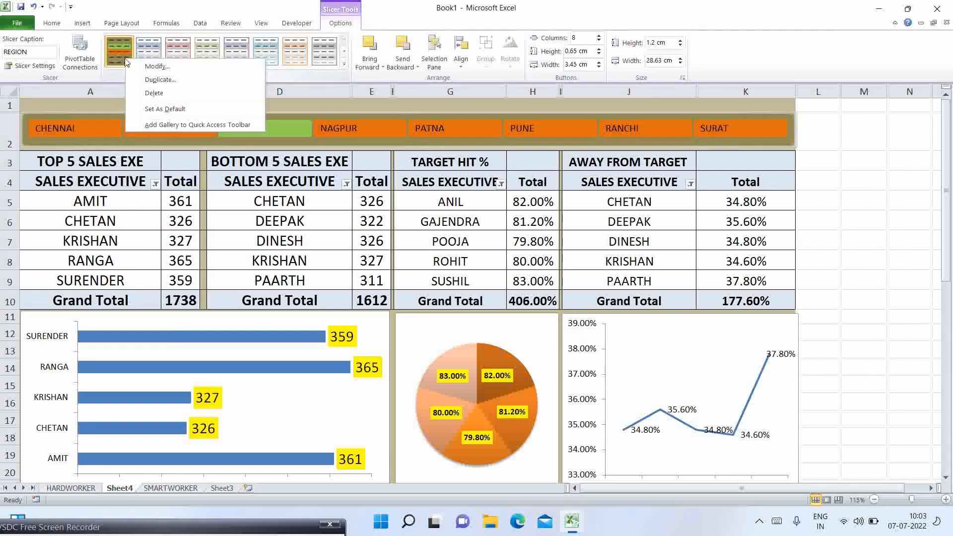
{"action": "left_click", "coordinate": [157, 67]}
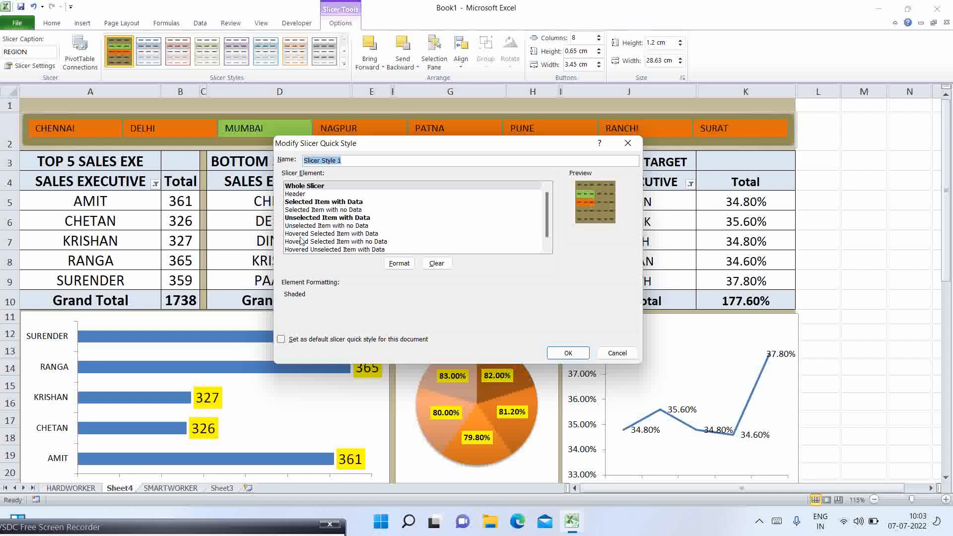
{"action": "left_click", "coordinate": [317, 235]}
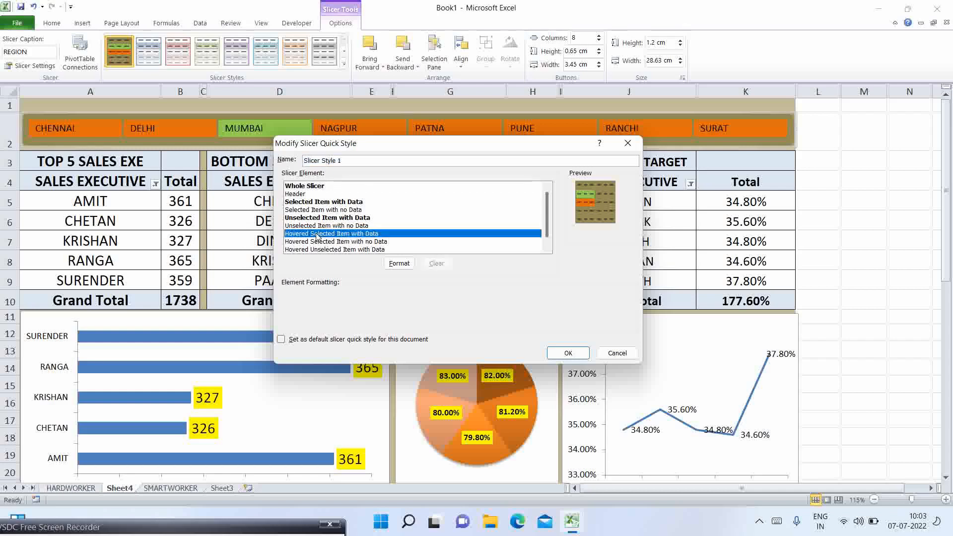
{"action": "left_click", "coordinate": [399, 263]}
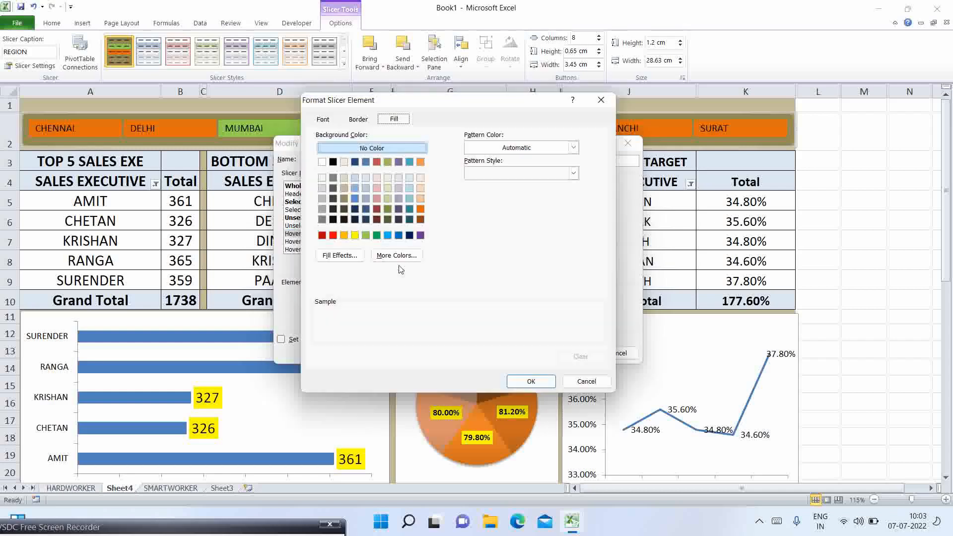
{"action": "left_click", "coordinate": [400, 201]}
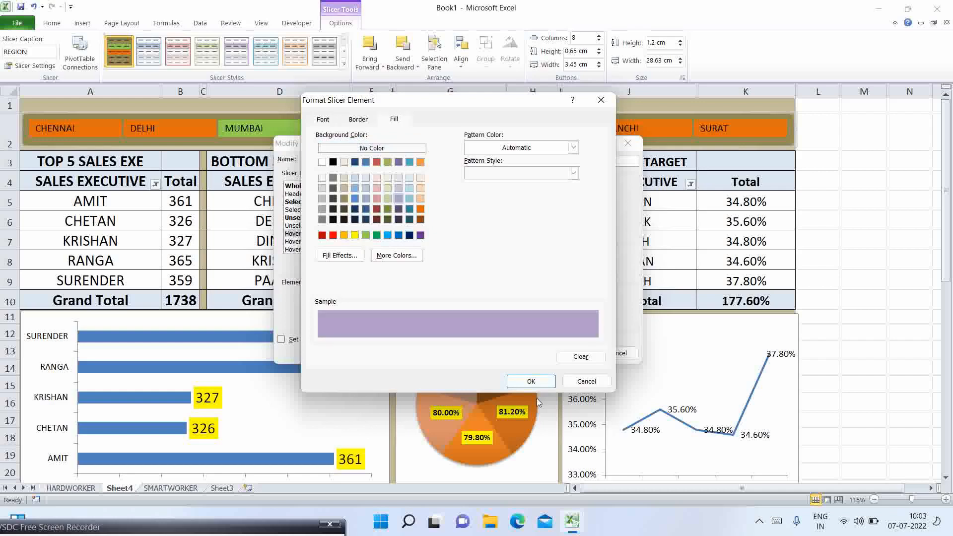
{"action": "left_click", "coordinate": [532, 382]}
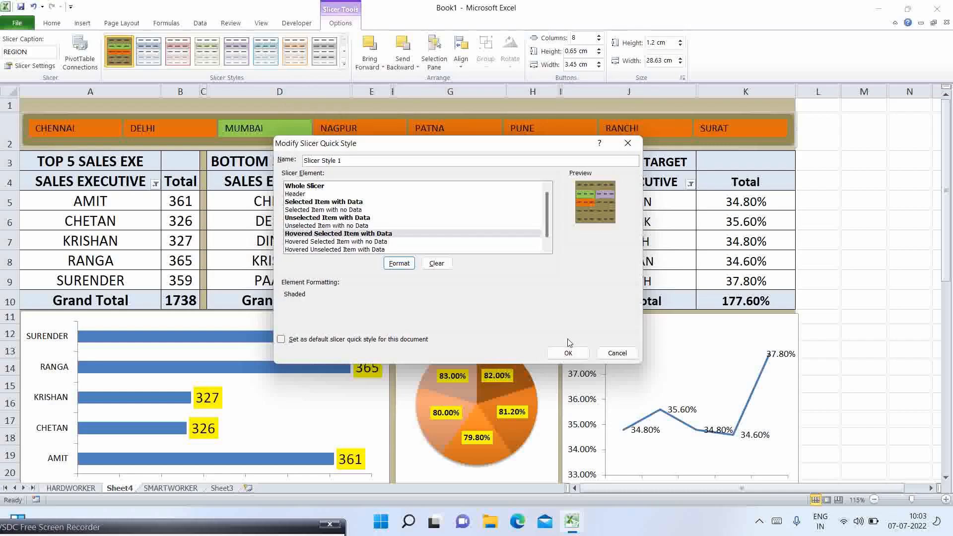
{"action": "left_click", "coordinate": [569, 353]}
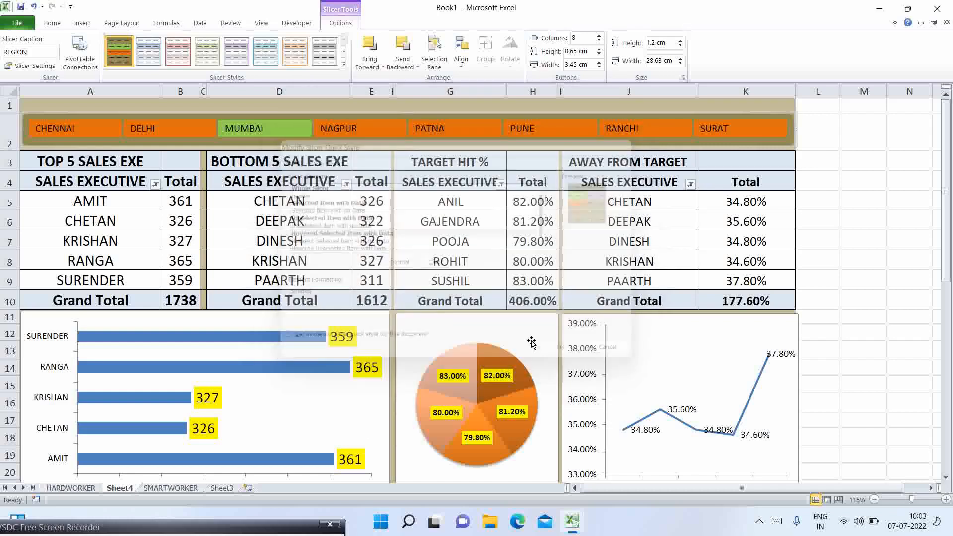
Check the REGION slicer's hover colour by filtering on NAGPUR, MUMBAI and DELHI in turn.
{"action": "left_click", "coordinate": [344, 128]}
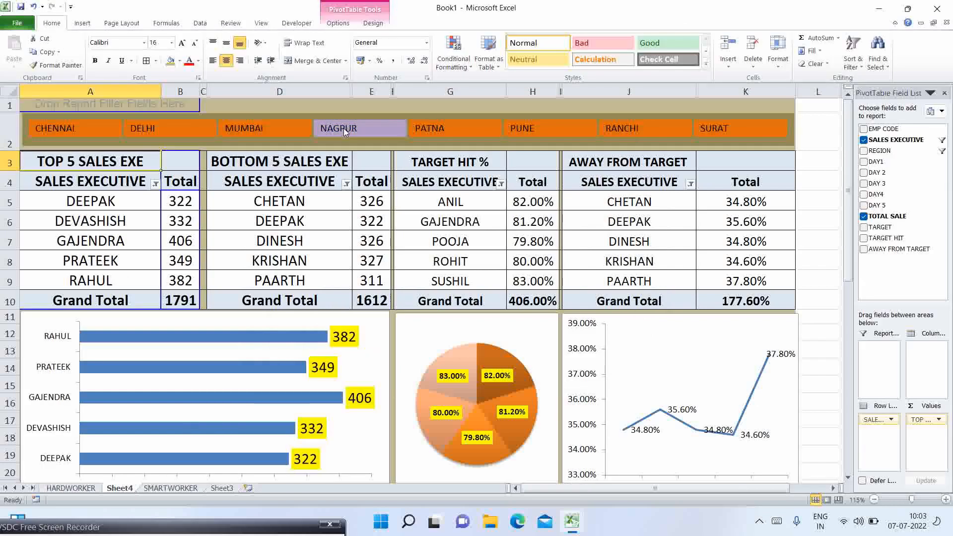
{"action": "left_click", "coordinate": [255, 126]}
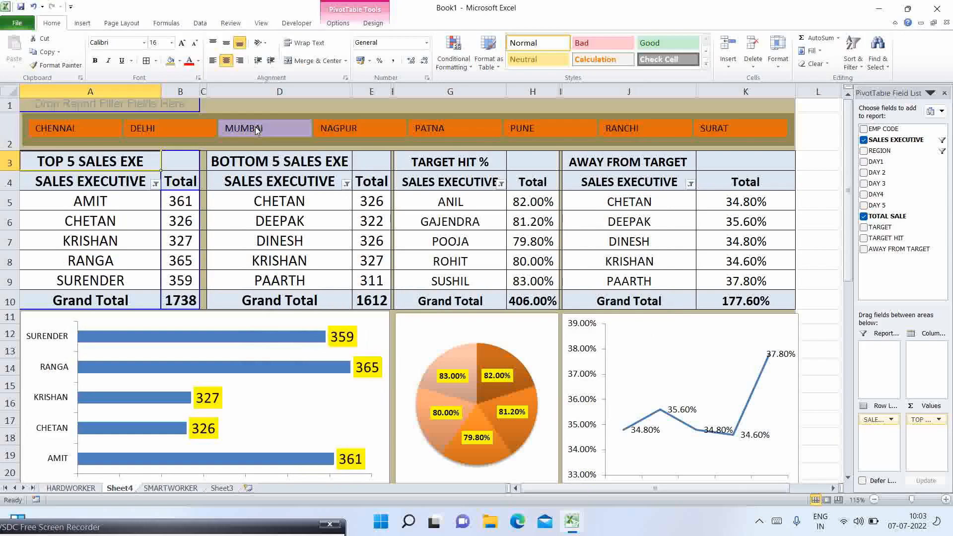
{"action": "left_click", "coordinate": [183, 129]}
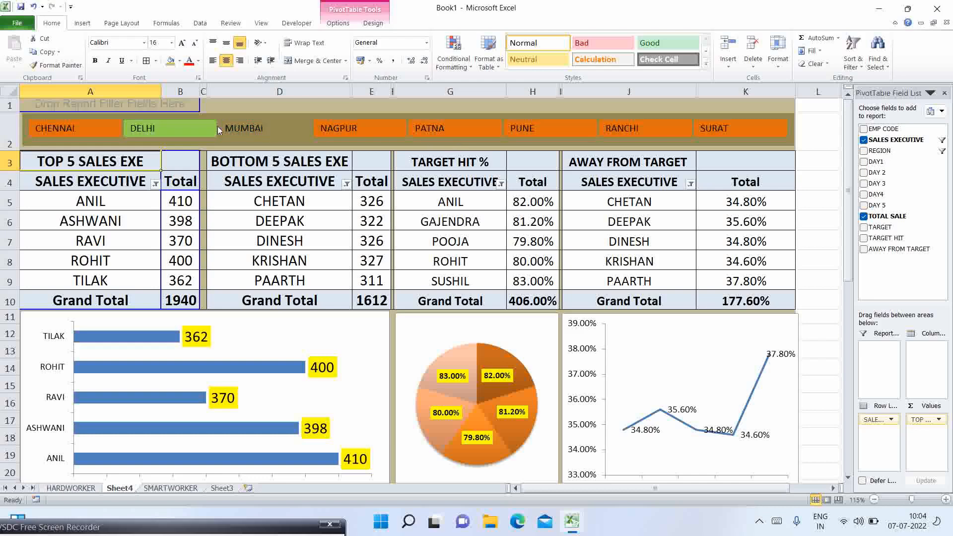
Modify Slicer Style 1 of the REGION slicer so the Hovered Unselected Item with Data element has a green fill.
{"action": "left_click", "coordinate": [195, 144]}
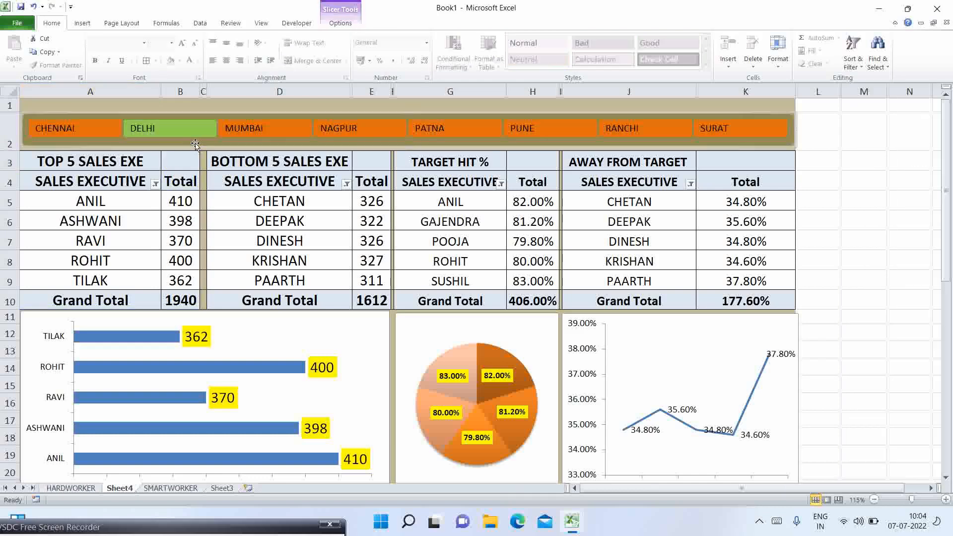
{"action": "right_click", "coordinate": [196, 144]}
{"action": "left_click", "coordinate": [338, 23]}
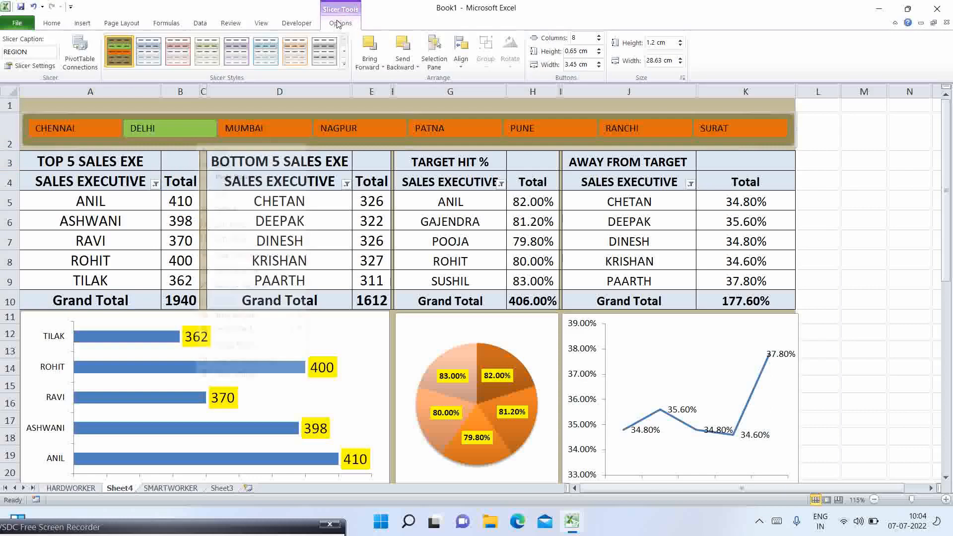
{"action": "right_click", "coordinate": [124, 57]}
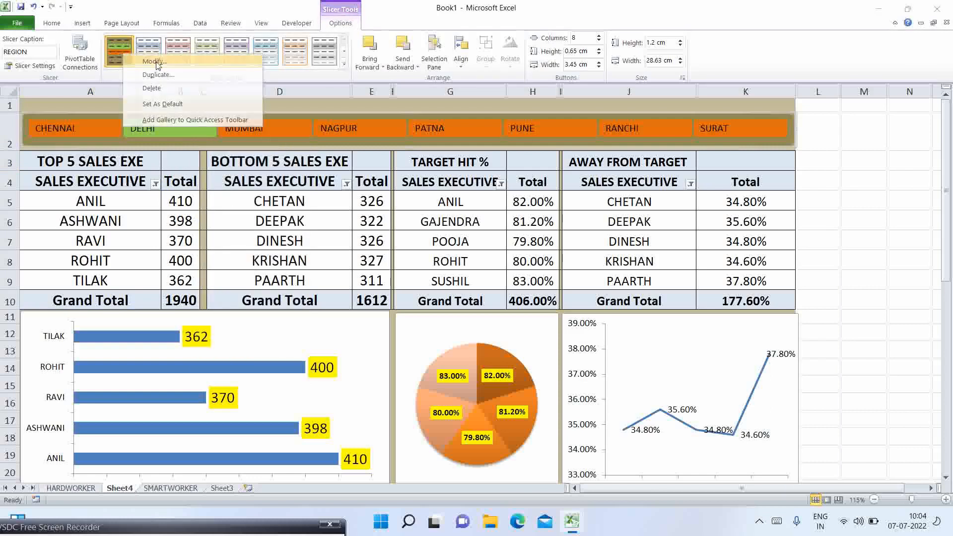
{"action": "left_click", "coordinate": [144, 84]}
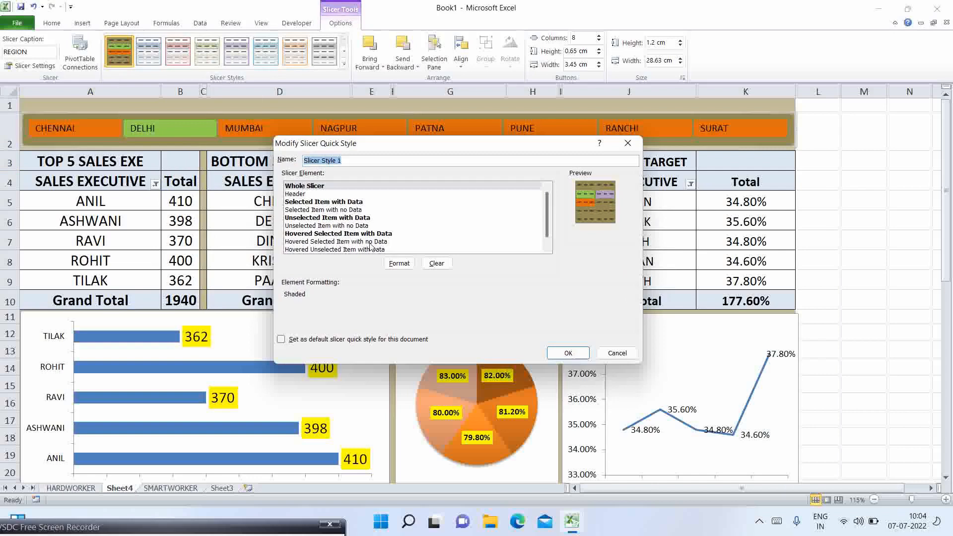
{"action": "left_click", "coordinate": [328, 251]}
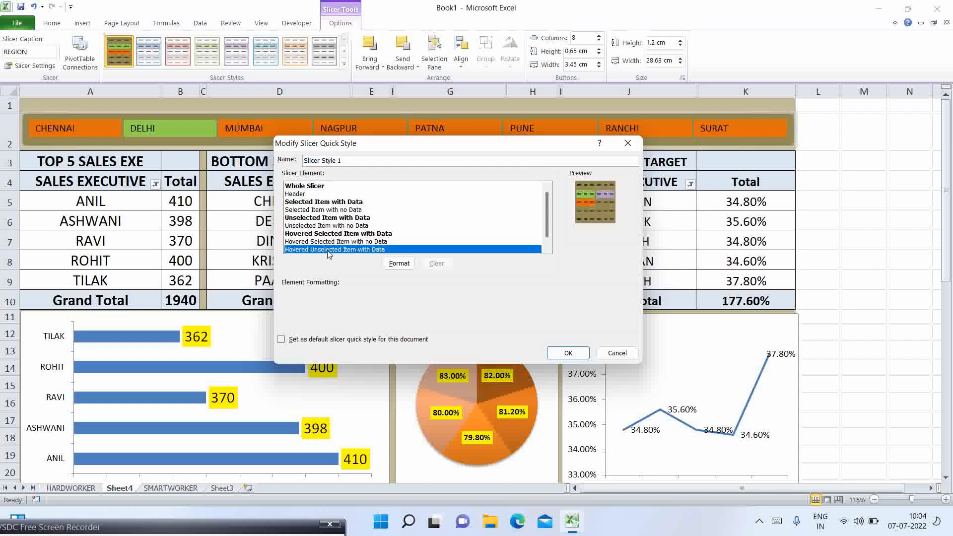
{"action": "left_click", "coordinate": [400, 265]}
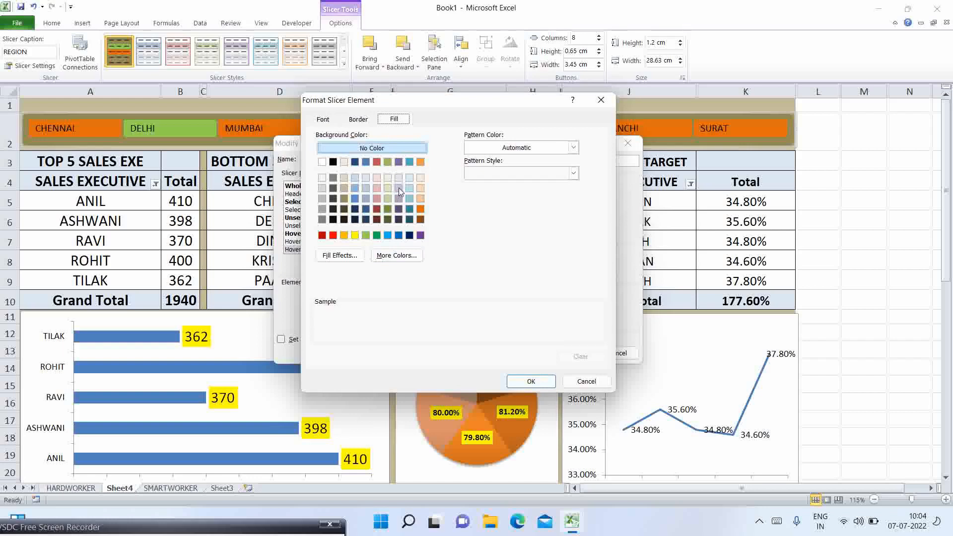
{"action": "left_click", "coordinate": [377, 238]}
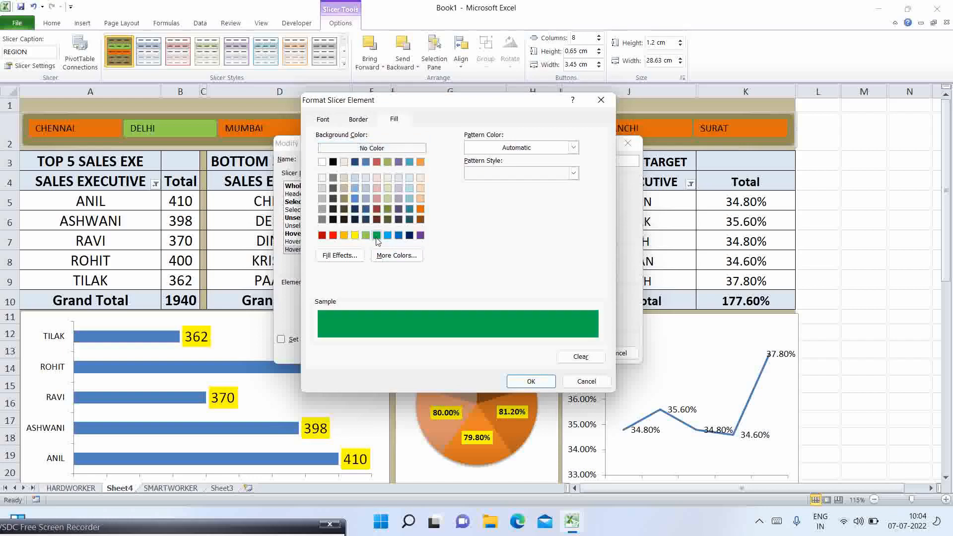
{"action": "left_click", "coordinate": [530, 383]}
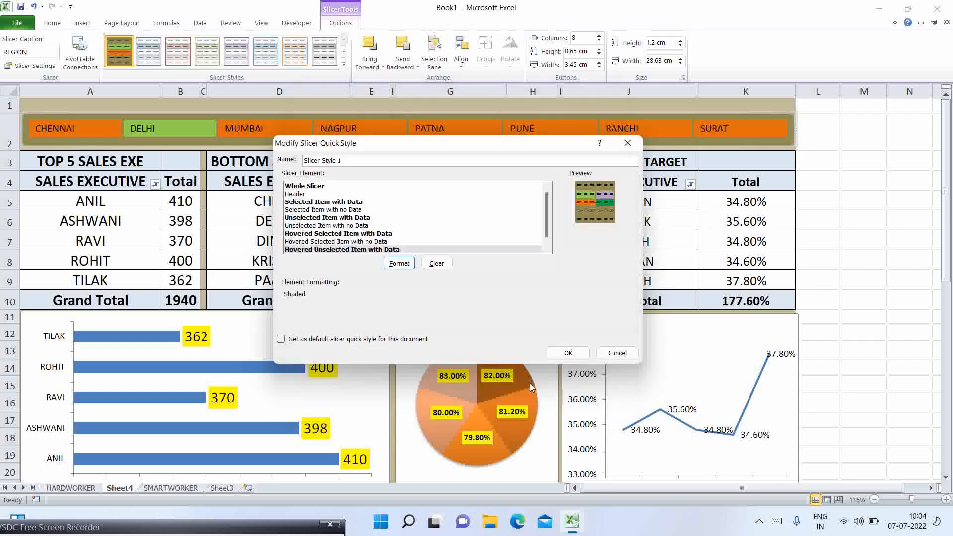
{"action": "left_click", "coordinate": [554, 352]}
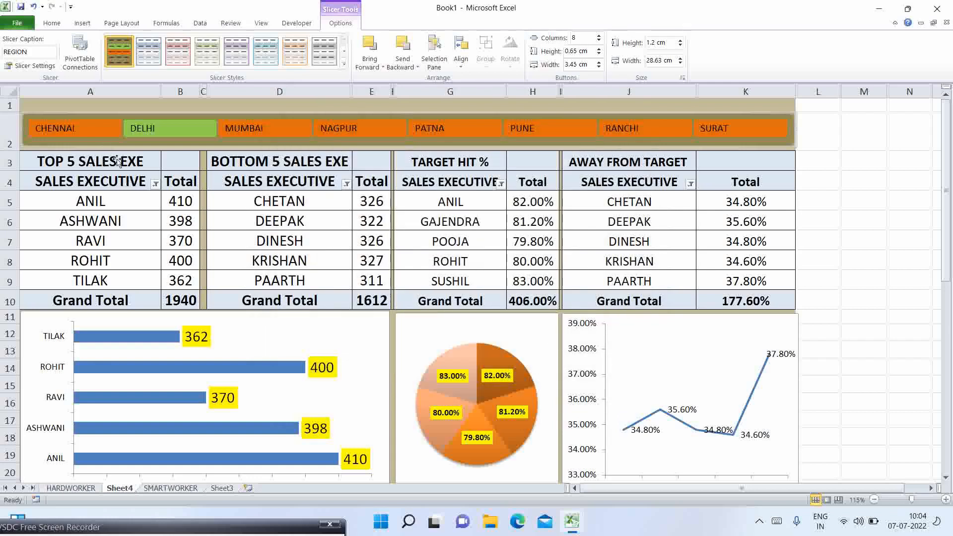
Test all slicer colours by filtering on MUMBAI, NAGPUR, PATNA, PUNE and DELHI, ending on MUMBAI.
{"action": "left_click", "coordinate": [270, 127]}
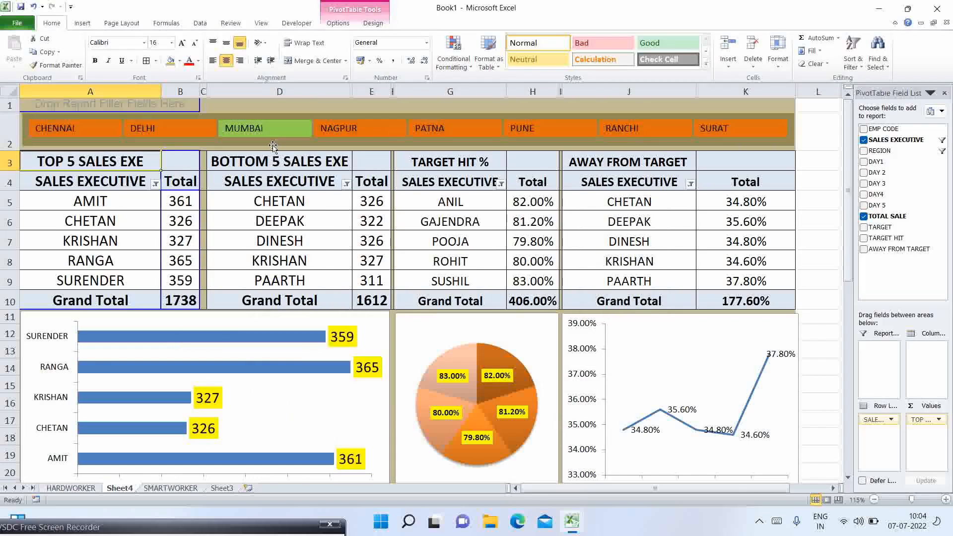
{"action": "left_click", "coordinate": [349, 130]}
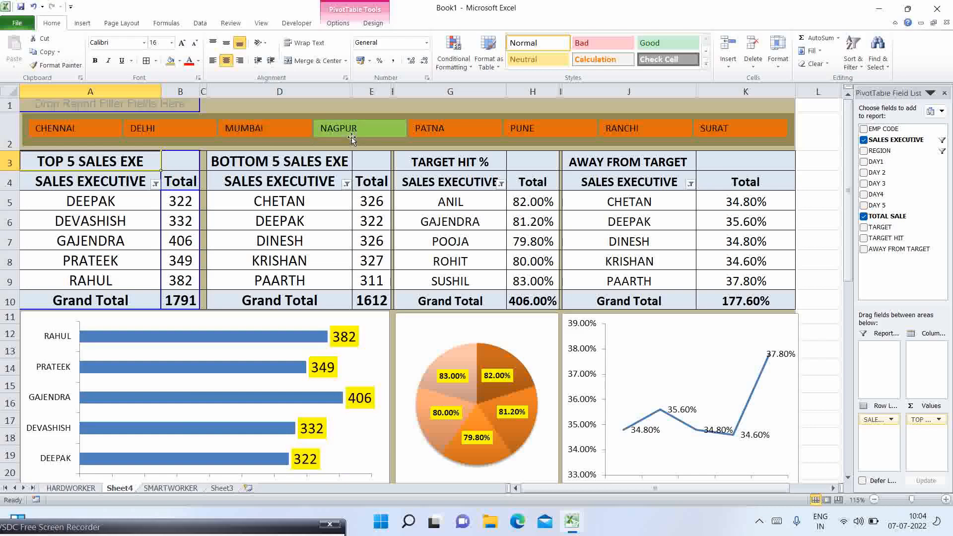
{"action": "left_click", "coordinate": [446, 132]}
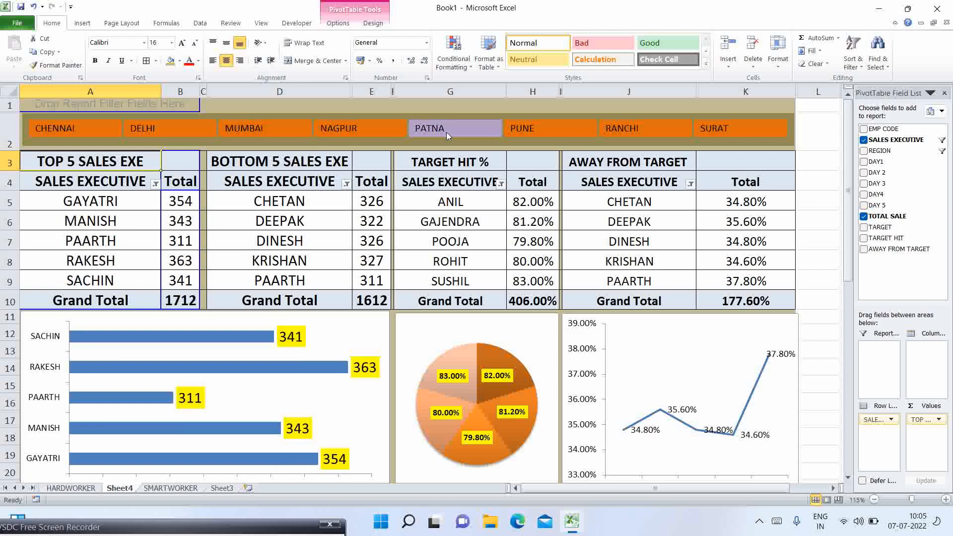
{"action": "left_click", "coordinate": [545, 128]}
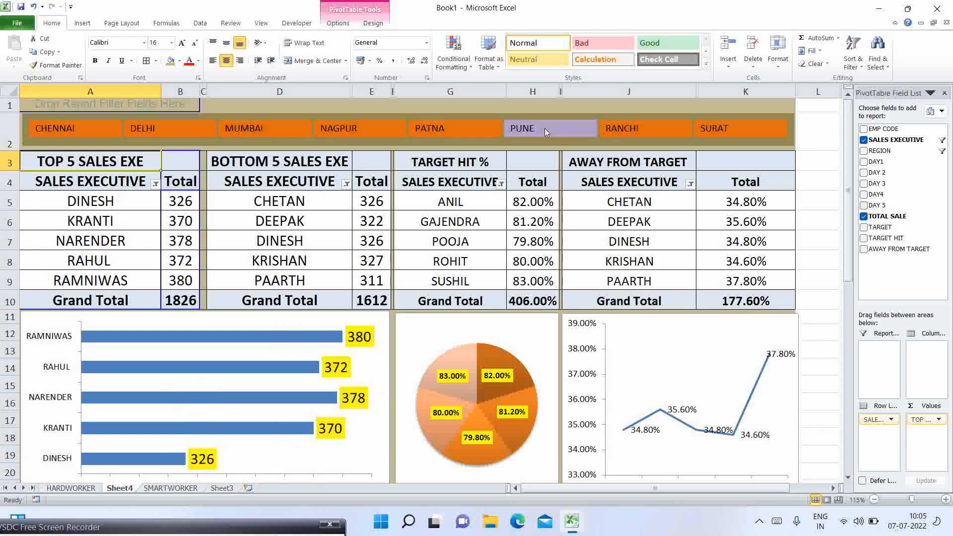
{"action": "left_click", "coordinate": [172, 129]}
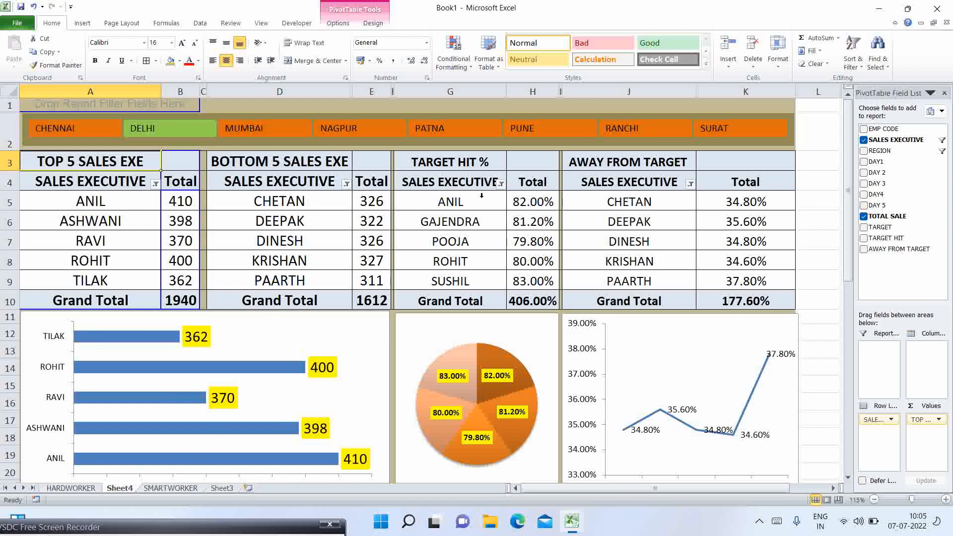
{"action": "left_click", "coordinate": [244, 127]}
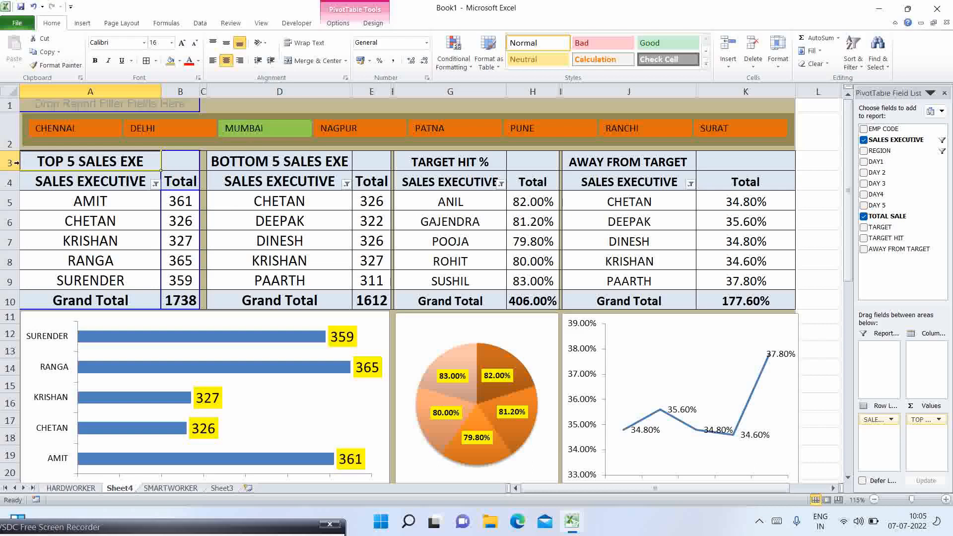
Increase the height of row 2 to leave an empty band beneath the REGION slicer.
{"action": "left_click_drag", "start_coordinate": [13, 150], "coordinate": [12, 177]}
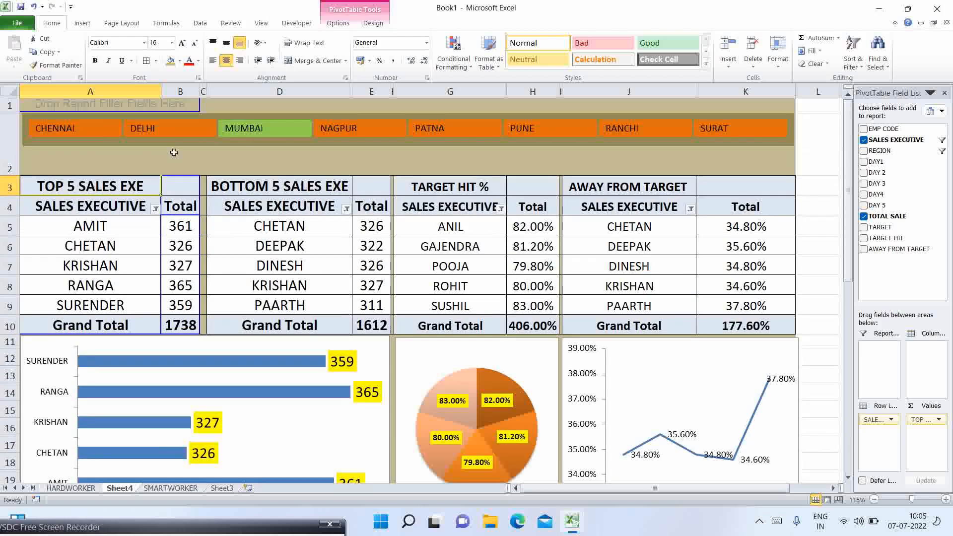
{"action": "left_click", "coordinate": [219, 117]}
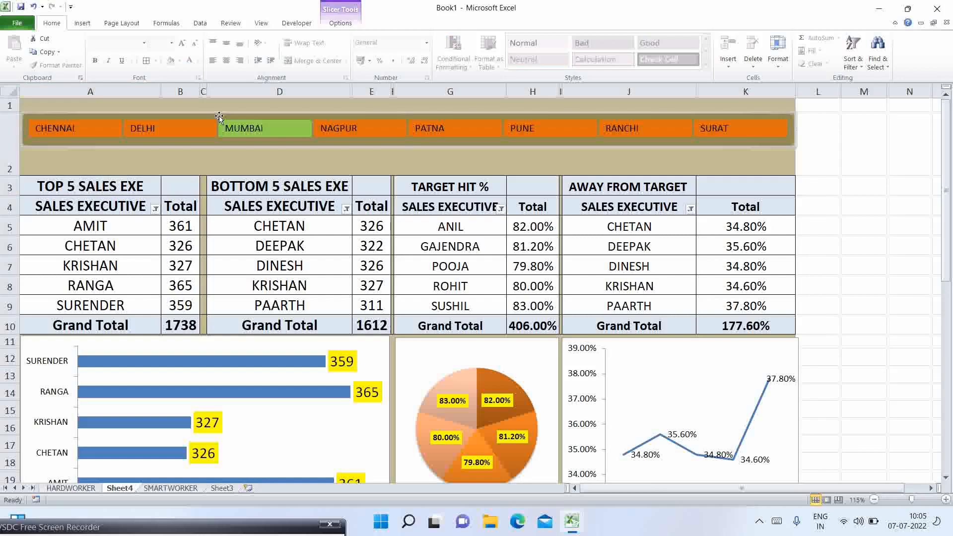
{"action": "left_click", "coordinate": [102, 166]}
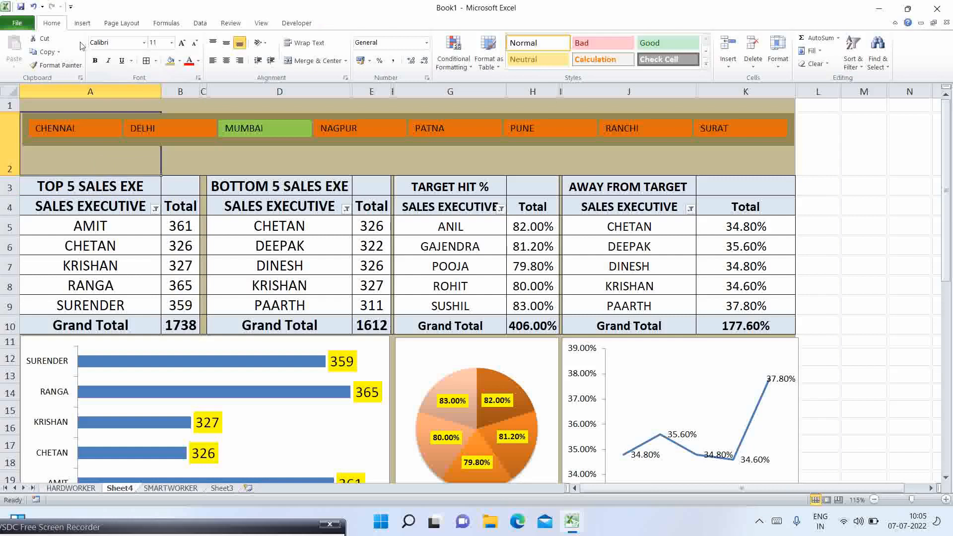
Draw a rounded rectangular callout about 5.98 cm wide and 0.63 cm high below the slicer, above the TOP 5 SALES EXE table.
{"action": "left_click", "coordinate": [84, 25]}
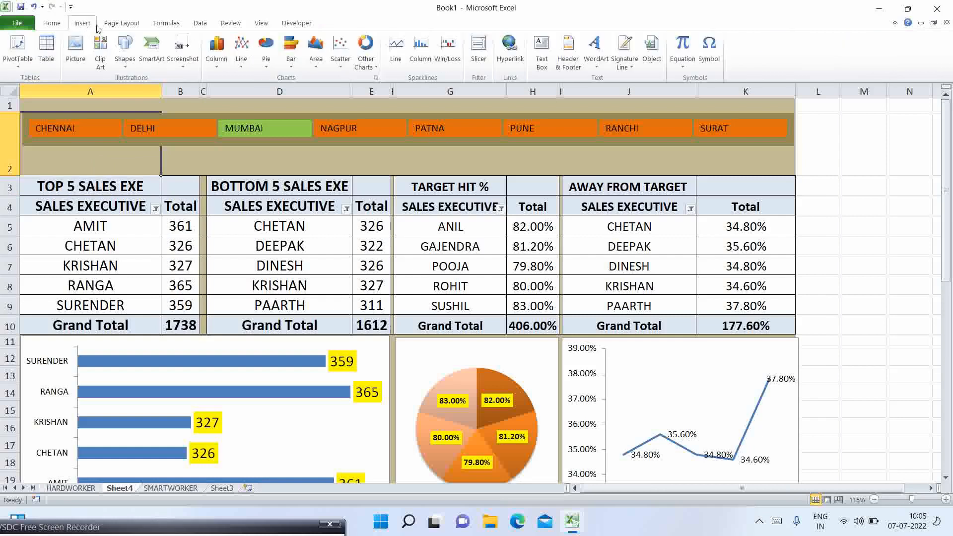
{"action": "left_click", "coordinate": [127, 65]}
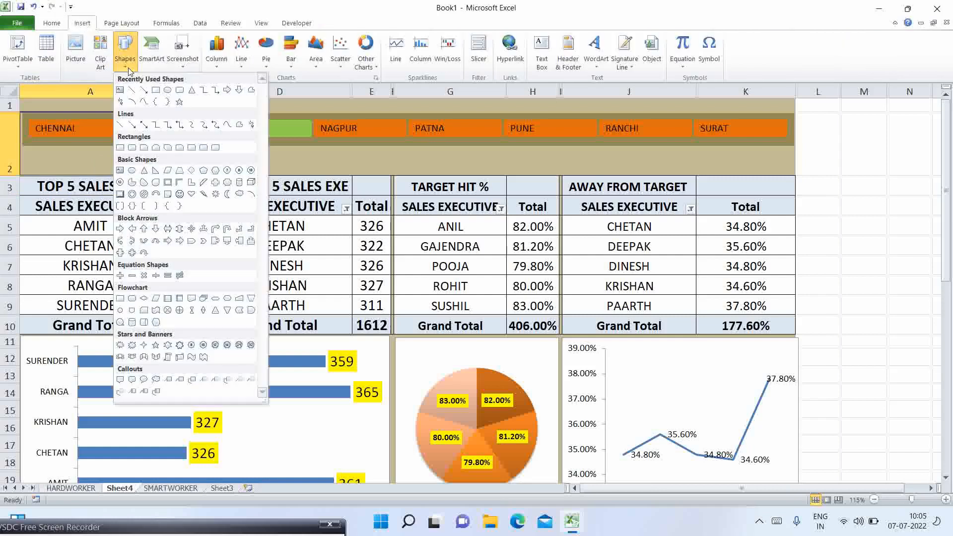
{"action": "left_click", "coordinate": [132, 380]}
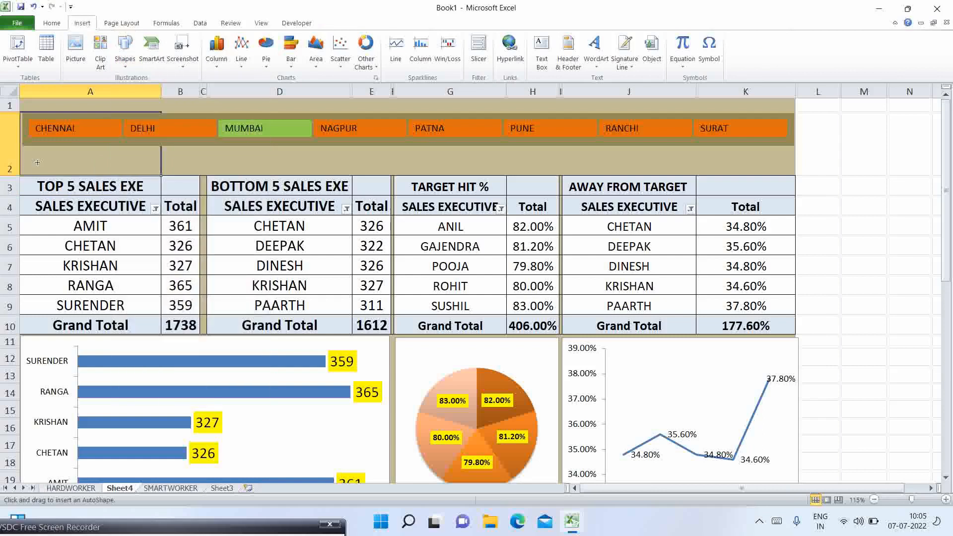
{"action": "left_click_drag", "start_coordinate": [33, 156], "coordinate": [194, 175]}
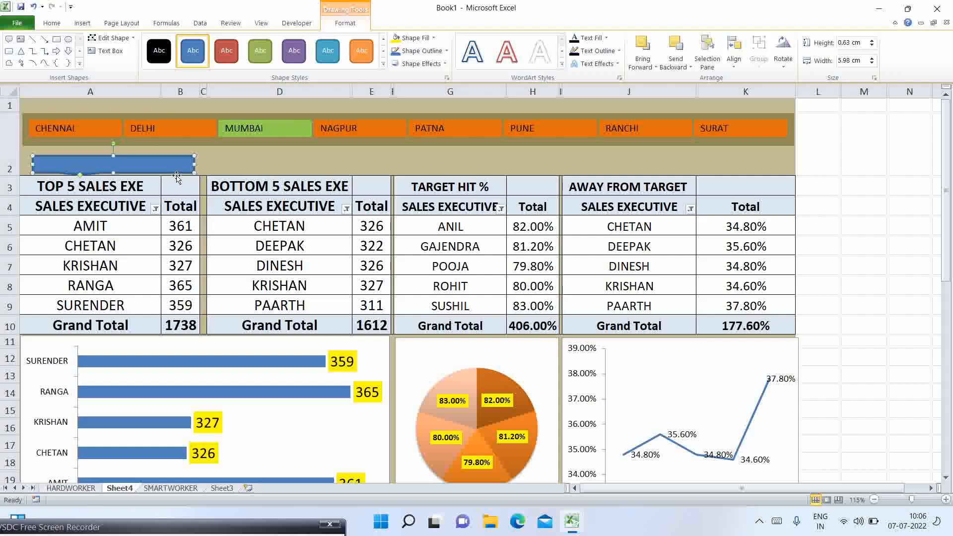
Copy the callout and place the duplicate above the BOTTOM 5 SALES EXE table, level with the first.
{"action": "right_click", "coordinate": [151, 159]}
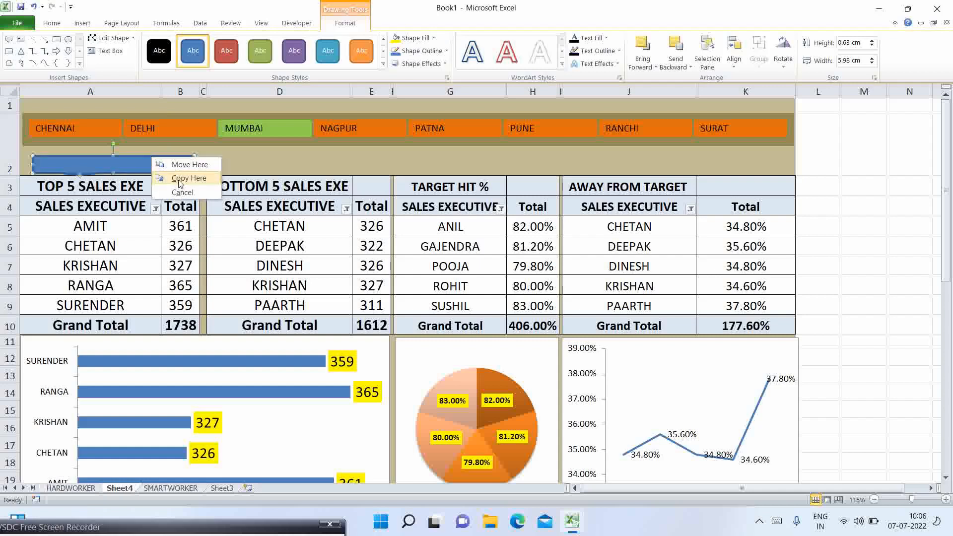
{"action": "left_click", "coordinate": [127, 168]}
{"action": "right_click", "coordinate": [127, 168]}
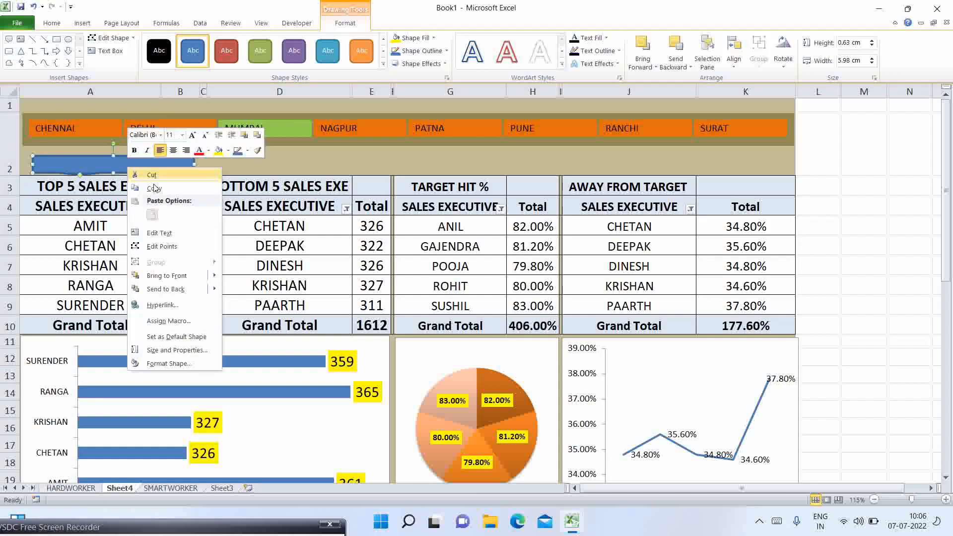
{"action": "left_click", "coordinate": [187, 192]}
{"action": "left_click", "coordinate": [258, 164]}
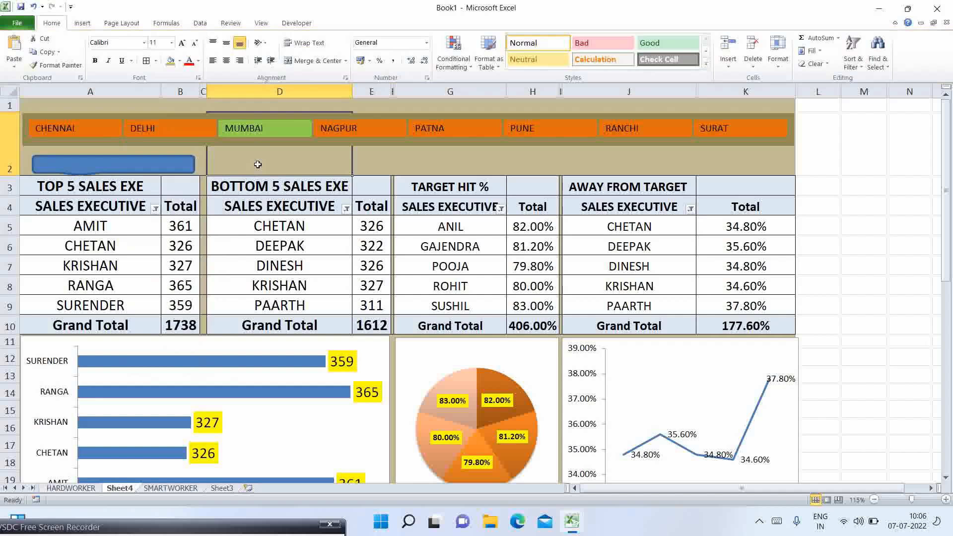
{"action": "key", "text": "ctrl+v"}
{"action": "left_click_drag", "start_coordinate": [280, 115], "coordinate": [286, 159]}
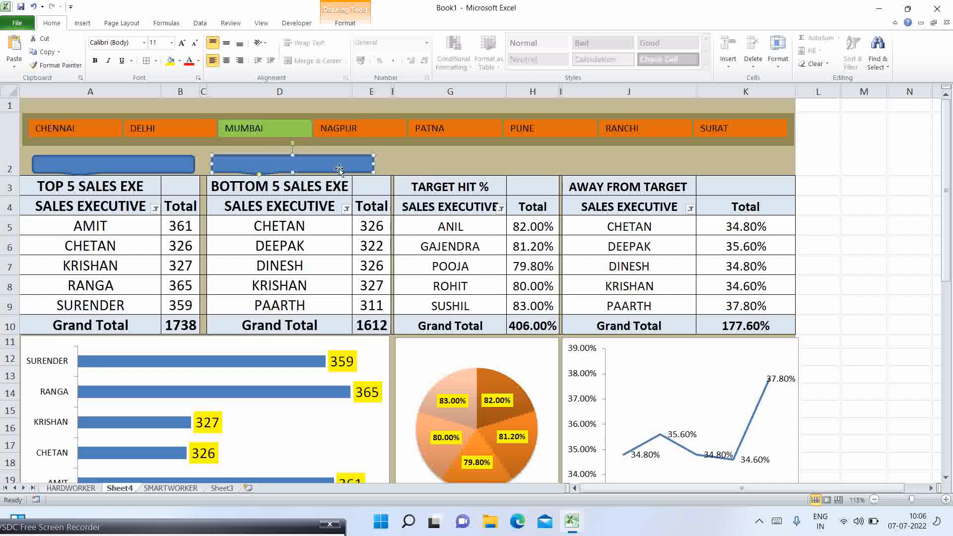
Place a third copy of the callout above the TARGET HIT % table and narrow it slightly to fit the table's width.
{"action": "key", "text": "ctrl+v"}
{"action": "left_click_drag", "start_coordinate": [373, 173], "coordinate": [509, 164]}
{"action": "left_click_drag", "start_coordinate": [529, 159], "coordinate": [532, 159]}
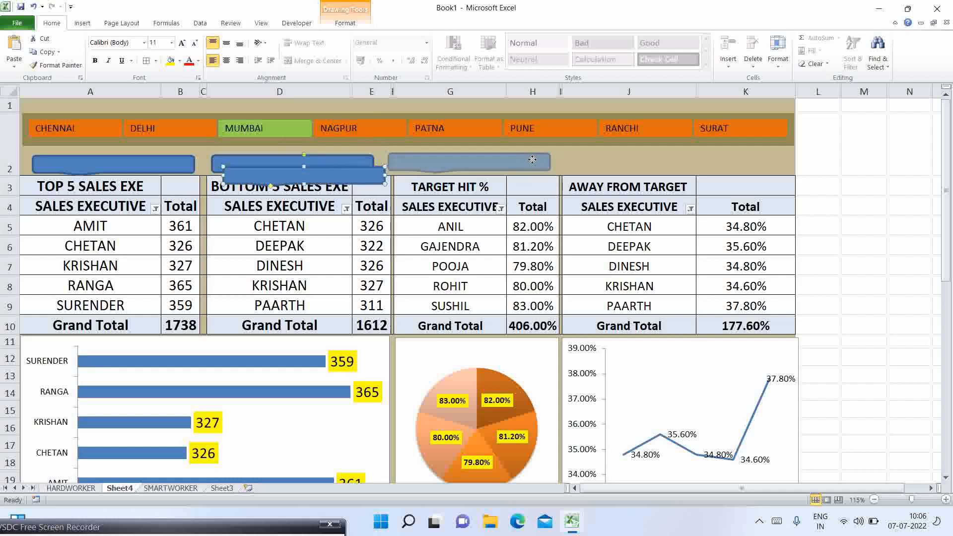
{"action": "left_click_drag", "start_coordinate": [533, 160], "coordinate": [533, 160]}
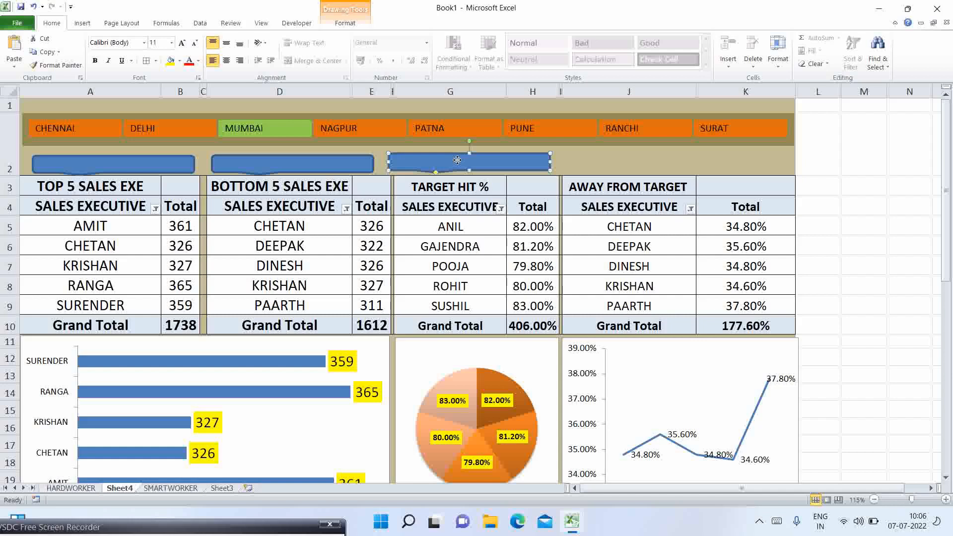
{"action": "left_click_drag", "start_coordinate": [430, 169], "coordinate": [444, 166]}
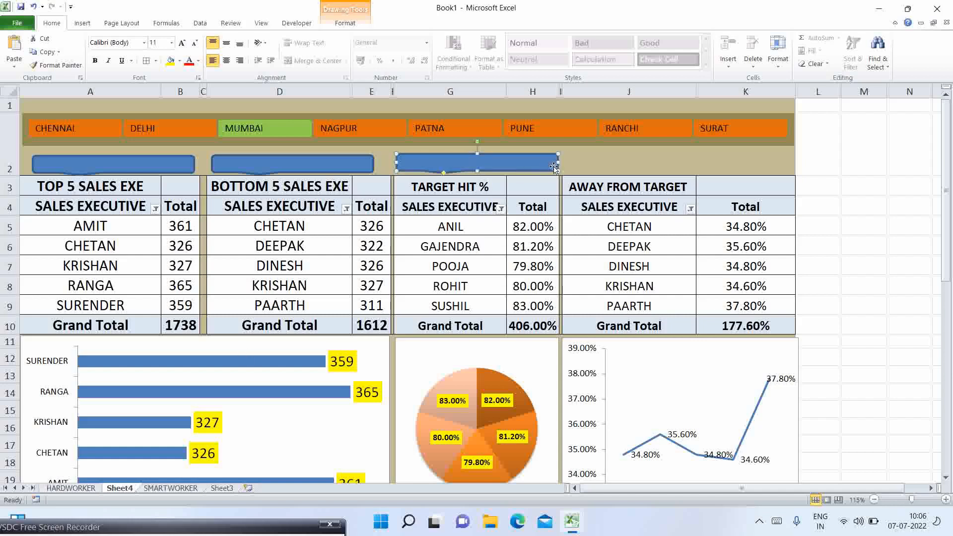
{"action": "left_click_drag", "start_coordinate": [558, 162], "coordinate": [553, 162]}
Place a fourth callout copy above the AWAY FROM TARGET table and adjust the second callout's position to even out the row.
{"action": "key", "text": "ctrl+z"}
{"action": "left_click_drag", "start_coordinate": [494, 160], "coordinate": [688, 160]}
{"action": "double_click", "coordinate": [320, 163]}
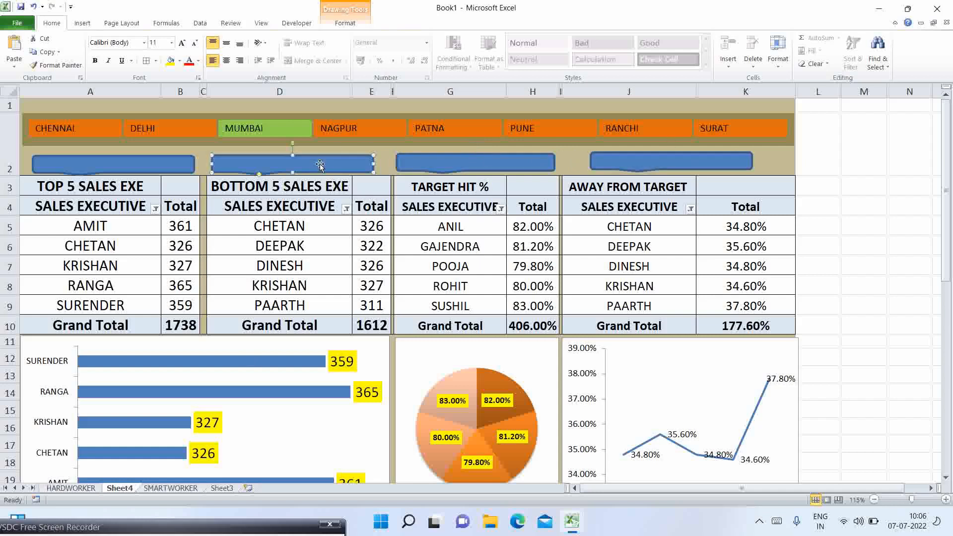
{"action": "left_click_drag", "start_coordinate": [340, 165], "coordinate": [349, 166]}
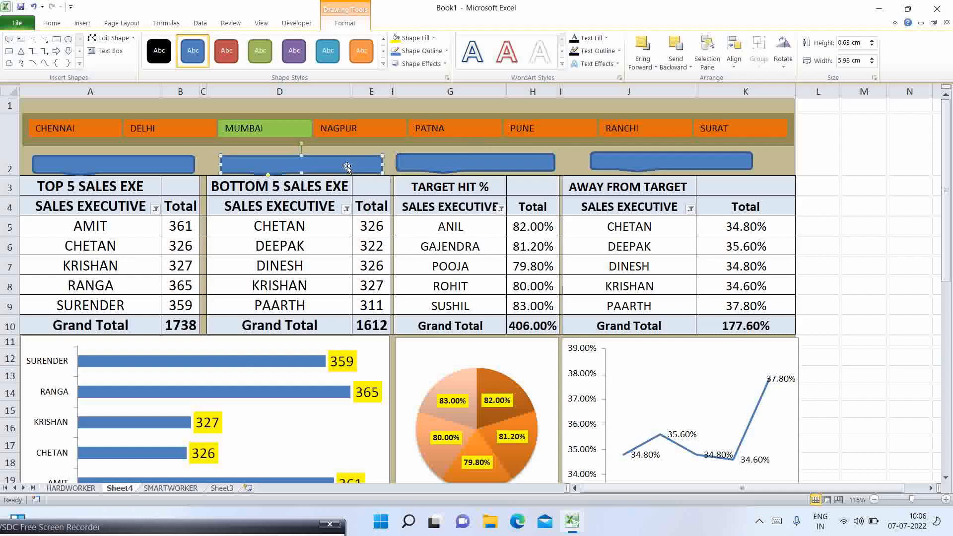
{"action": "left_click", "coordinate": [690, 166]}
{"action": "left_click_drag", "start_coordinate": [690, 165], "coordinate": [692, 165]}
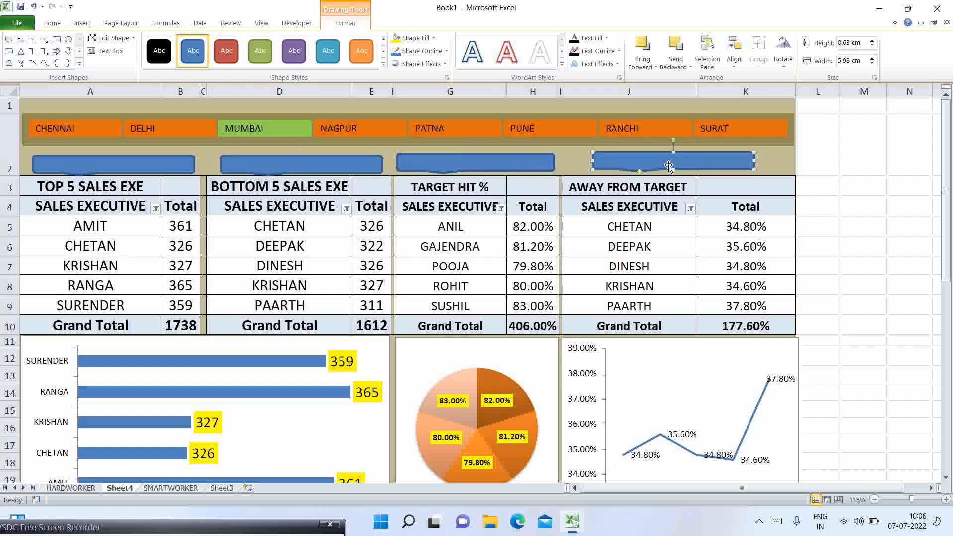
Insert a form control check box inside the callout above the TOP 5 SALES EXE table.
{"action": "left_click", "coordinate": [159, 166]}
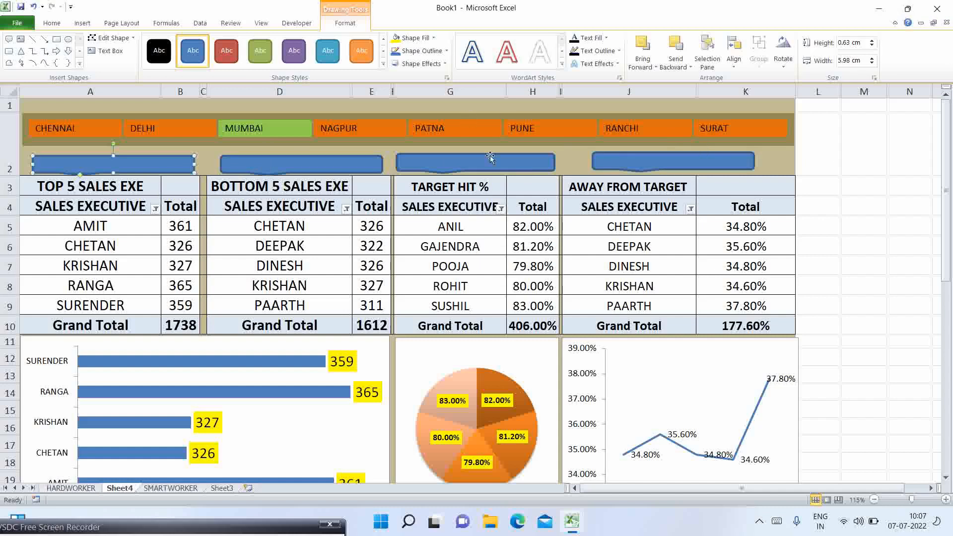
{"action": "left_click", "coordinate": [301, 24]}
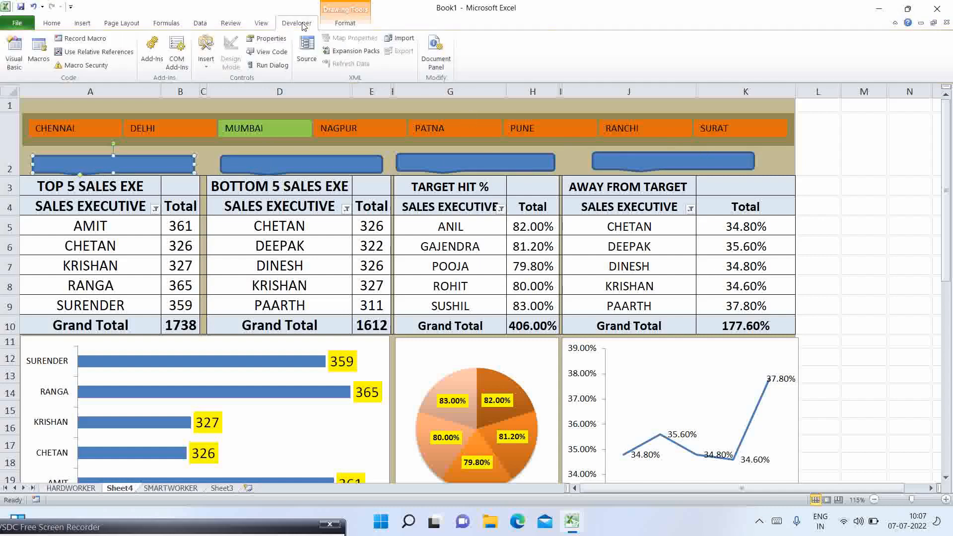
{"action": "left_click", "coordinate": [207, 67]}
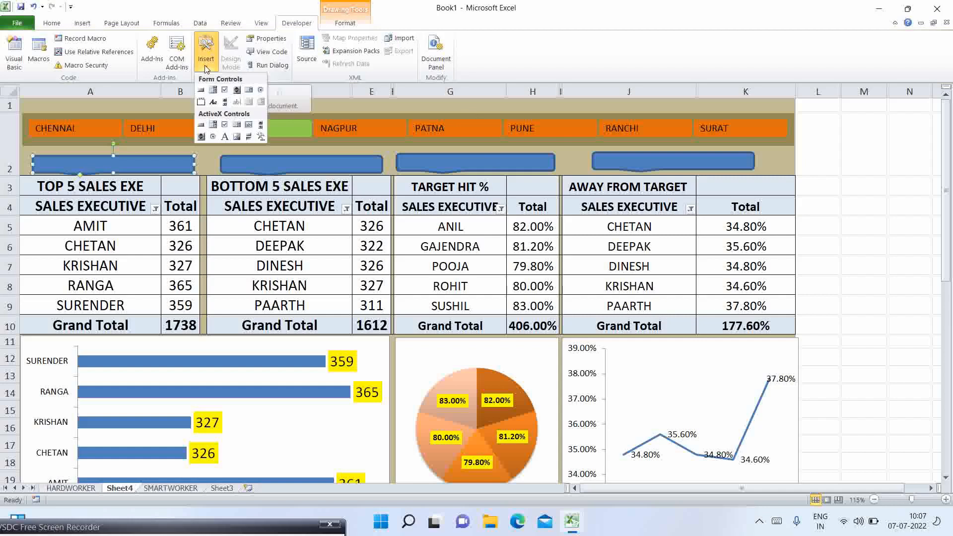
{"action": "left_click", "coordinate": [225, 91]}
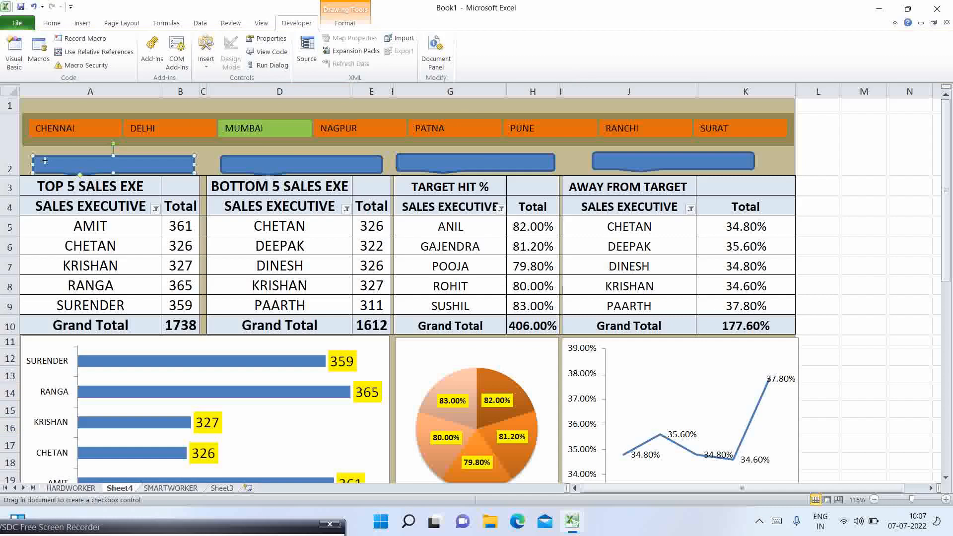
{"action": "left_click_drag", "start_coordinate": [45, 162], "coordinate": [182, 169]}
{"action": "left_click_drag", "start_coordinate": [109, 166], "coordinate": [110, 163]}
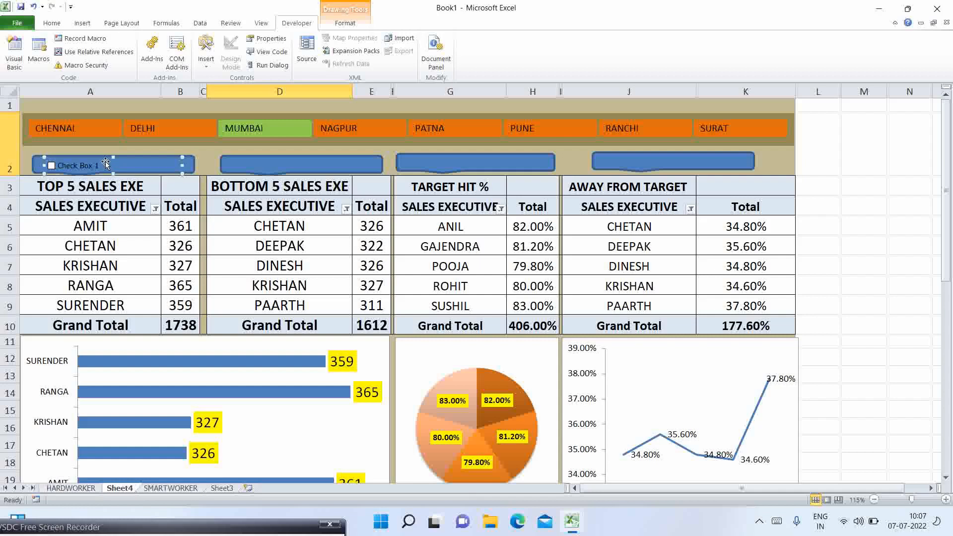
Duplicate the check box onto each of the other three callouts.
{"action": "left_click", "coordinate": [244, 160]}
{"action": "key", "text": "ctrl+v"}
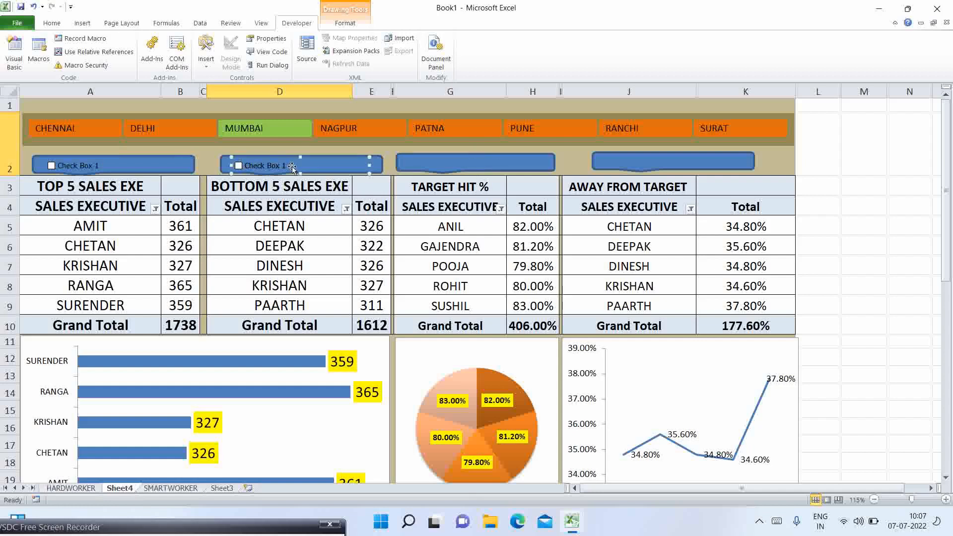
{"action": "left_click_drag", "start_coordinate": [297, 165], "coordinate": [474, 161]}
{"action": "left_click", "coordinate": [644, 168]}
{"action": "left_click", "coordinate": [346, 163]}
{"action": "left_click_drag", "start_coordinate": [324, 163], "coordinate": [695, 163]}
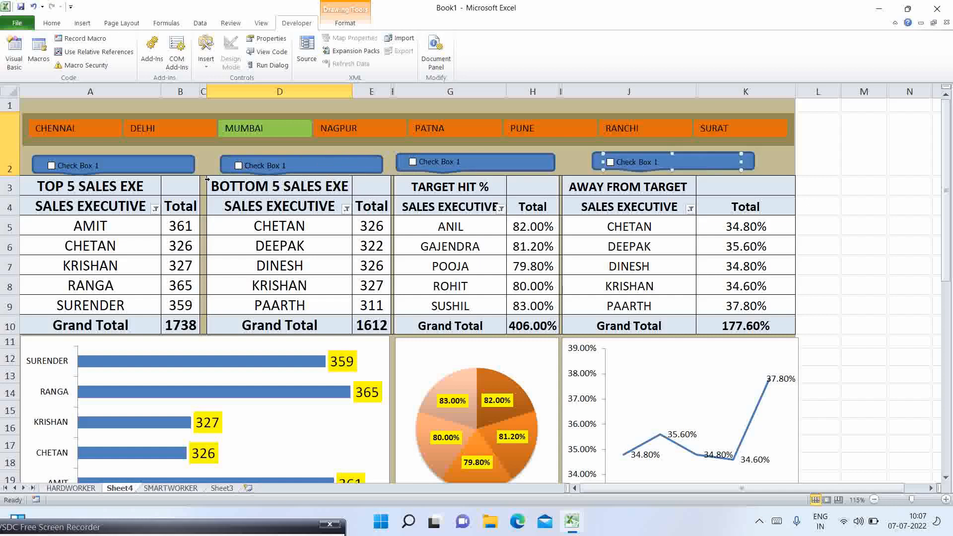
Change the label of the check box above TOP 5 SALES EXE to DASHBOARD 1.
{"action": "right_click", "coordinate": [78, 165]}
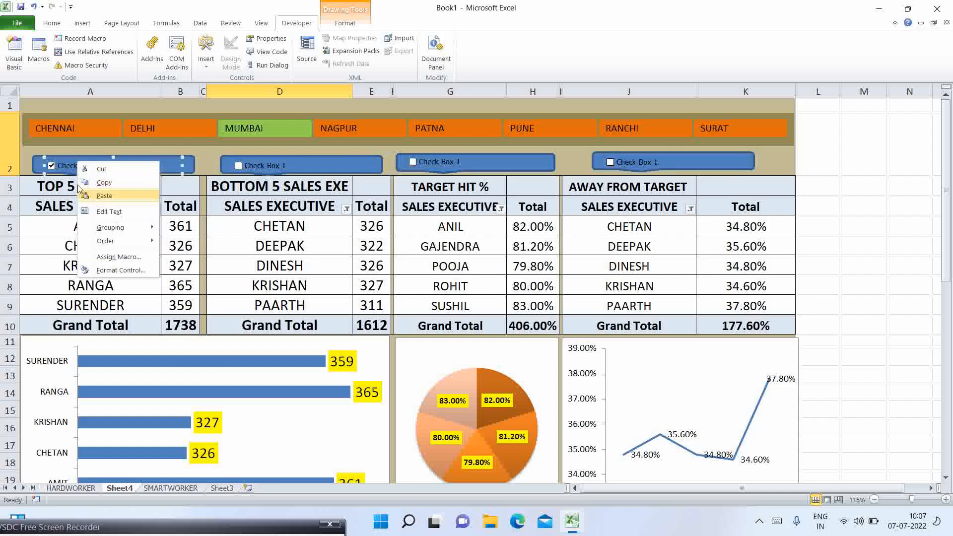
{"action": "left_click", "coordinate": [108, 211]}
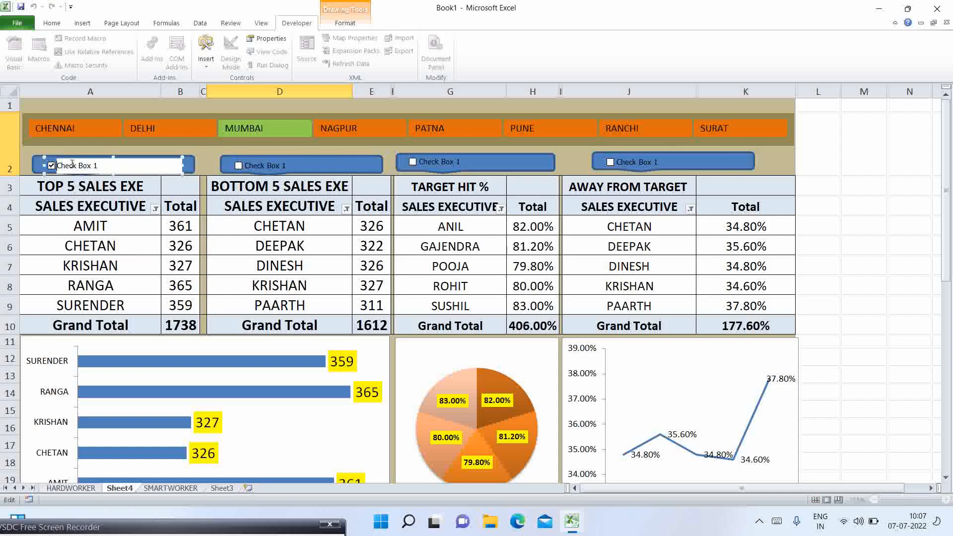
{"action": "key", "text": "Delete"}
{"action": "key", "text": "Delete"}
{"action": "key", "text": "Delete"}
{"action": "key", "text": "Delete"}
{"action": "key", "text": "Delete"}
{"action": "key", "text": "Delete"}
{"action": "key", "text": "Delete"}
{"action": "key", "text": "Delete"}
{"action": "key", "text": "Delete"}
{"action": "key", "text": "Delete"}
{"action": "type", "text": "DASHBOARD"}
{"action": "key", "text": "Home"}
Change the label of the check box above BOTTOM 5 SALES EXE to DASHBOARD 2.
{"action": "left_click", "coordinate": [263, 166]}
{"action": "left_click", "coordinate": [267, 166]}
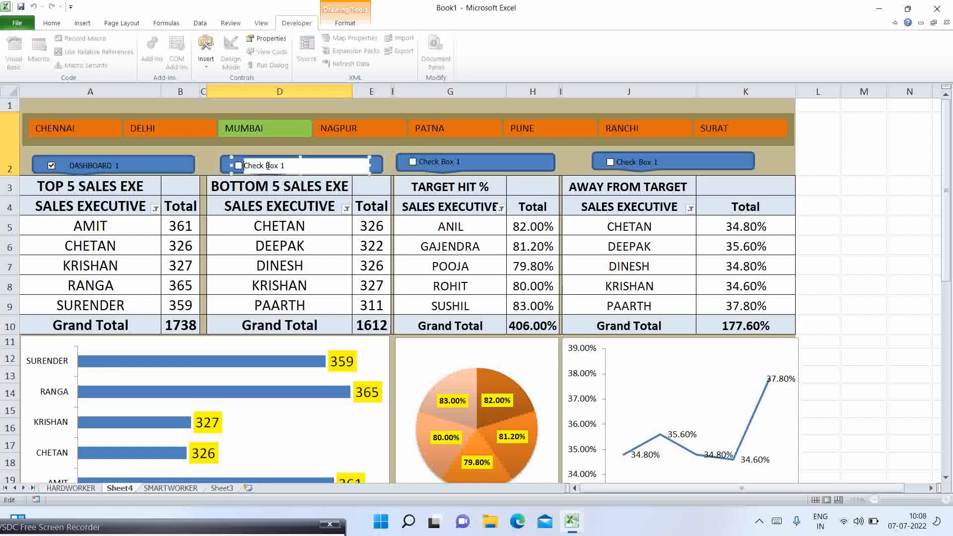
{"action": "key", "text": "BackSpace"}
{"action": "key", "text": "BackSpace"}
{"action": "key", "text": "BackSpace"}
{"action": "key", "text": "BackSpace"}
{"action": "key", "text": "BackSpace"}
{"action": "key", "text": "BackSpace"}
{"action": "key", "text": "BackSpace"}
{"action": "key", "text": "BackSpace"}
{"action": "type", "text": "DASHBOARD"}
Change the label of the check box above TARGET HIT % to DASHBOARD 3.
{"action": "left_click", "coordinate": [455, 168], "text": "ctrl"}
{"action": "left_click", "coordinate": [453, 162]}
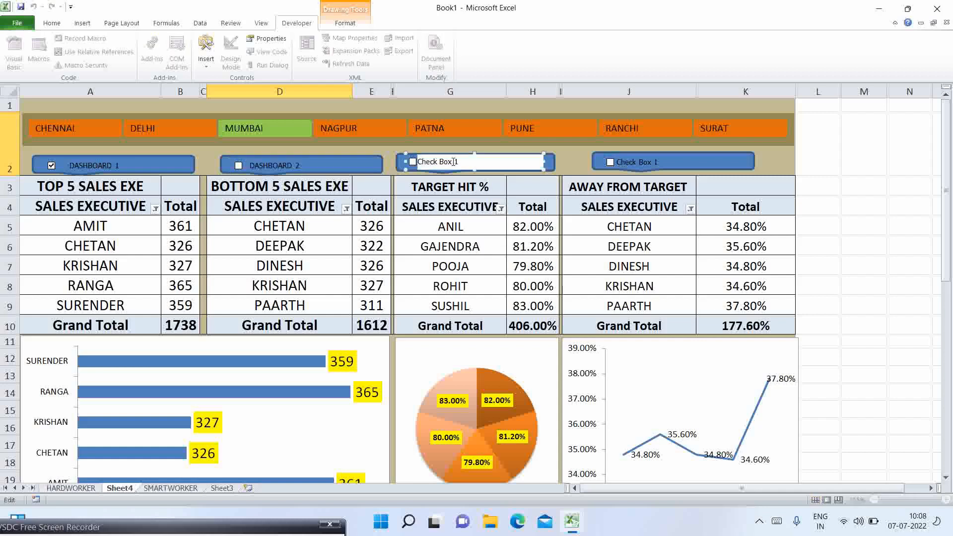
{"action": "key", "text": "BackSpace"}
{"action": "key", "text": "BackSpace"}
{"action": "key", "text": "BackSpace"}
{"action": "key", "text": "BackSpace"}
{"action": "key", "text": "BackSpace"}
{"action": "key", "text": "BackSpace"}
{"action": "key", "text": "BackSpace"}
{"action": "key", "text": "BackSpace"}
{"action": "key", "text": "BackSpace"}
{"action": "key", "text": "BackSpace"}
{"action": "type", "text": "DASHBOA"}
{"action": "key", "text": "Left"}
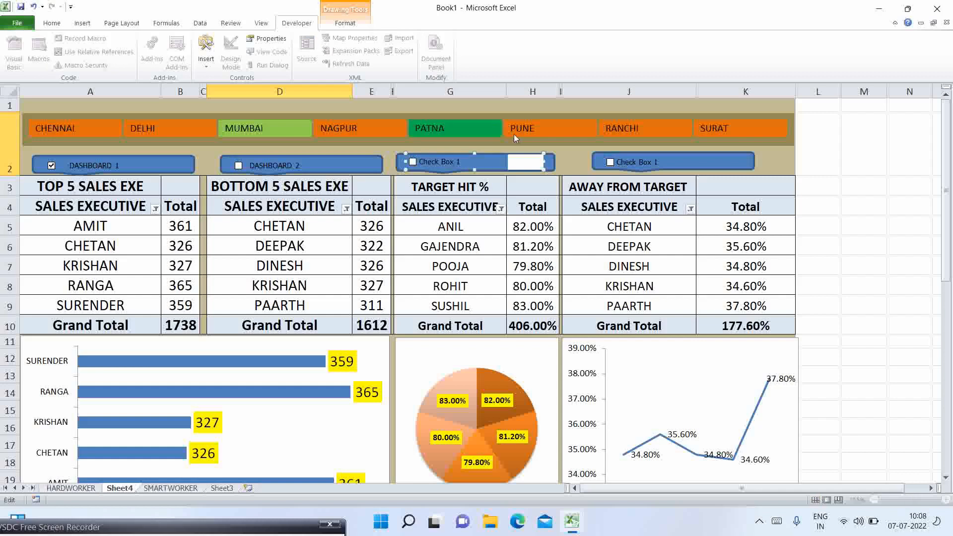
Change the label of the check box above AWAY FROM TARGET to DASHBOARD 4.
{"action": "right_click", "coordinate": [659, 165]}
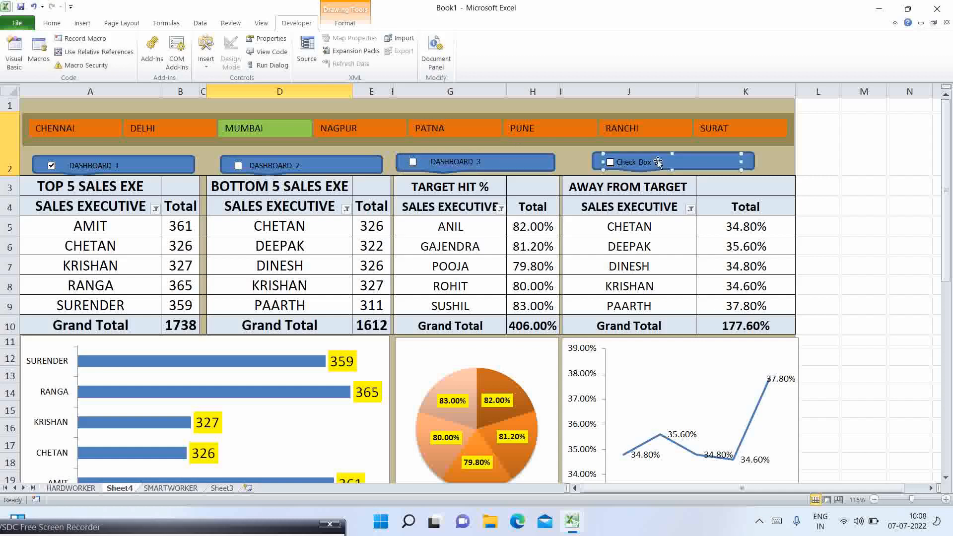
{"action": "left_click", "coordinate": [646, 162]}
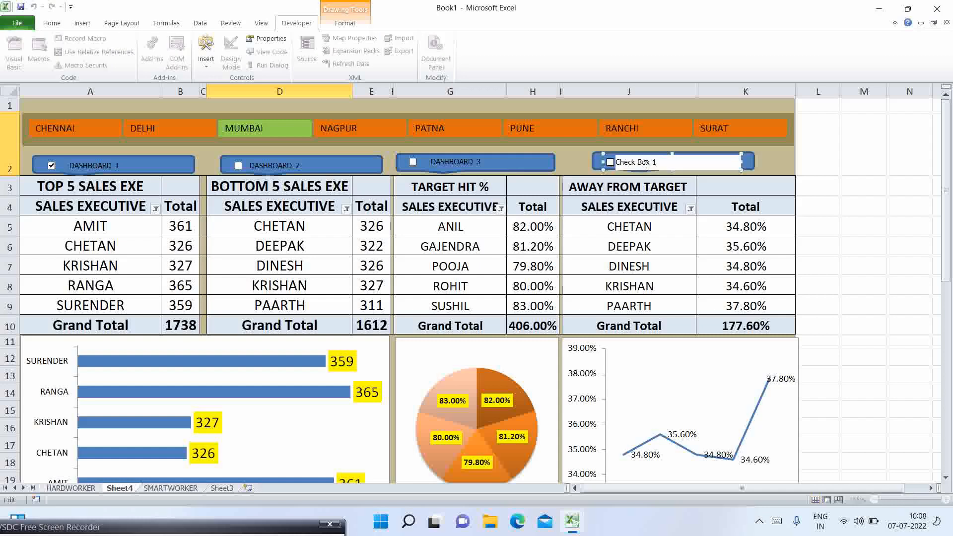
{"action": "key", "text": "BackSpace"}
{"action": "key", "text": "BackSpace"}
{"action": "key", "text": "BackSpace"}
{"action": "key", "text": "BackSpace"}
{"action": "key", "text": "BackSpace"}
{"action": "key", "text": "BackSpace"}
{"action": "key", "text": "BackSpace"}
{"action": "key", "text": "BackSpace"}
{"action": "type", "text": "DASHBOARD"}
{"action": "key", "text": "Escape"}
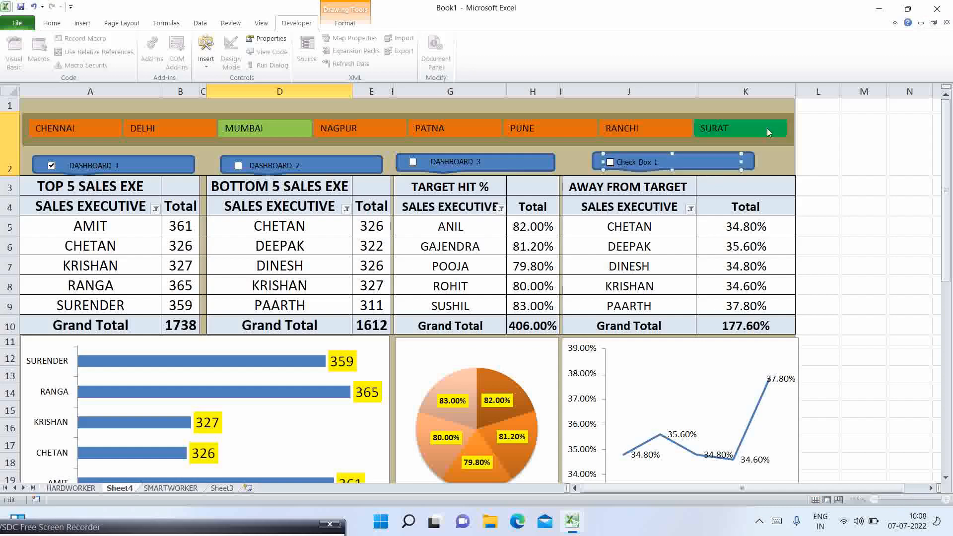
{"action": "left_click", "coordinate": [750, 166]}
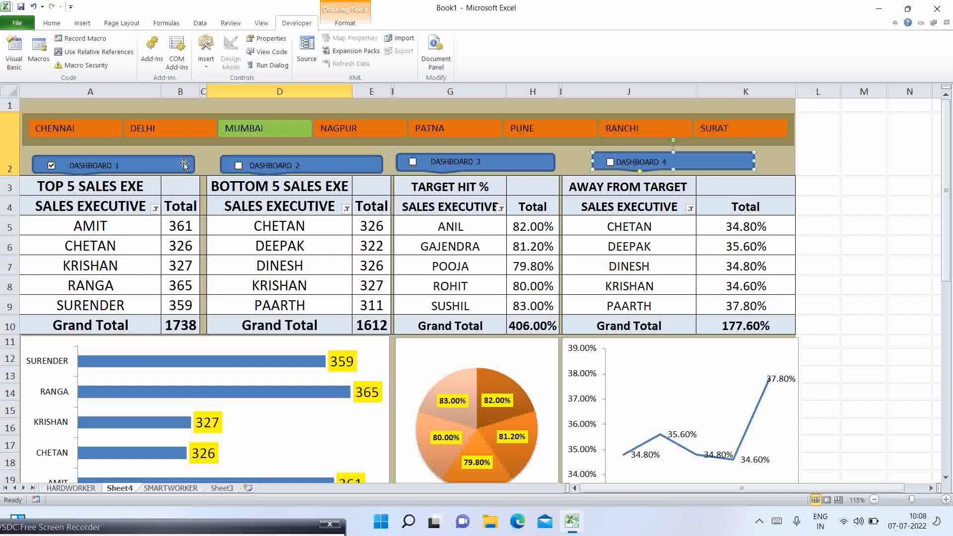
Fill the callout behind the DASHBOARD 1 check box with yellow.
{"action": "left_click", "coordinate": [132, 172]}
{"action": "left_click", "coordinate": [107, 165]}
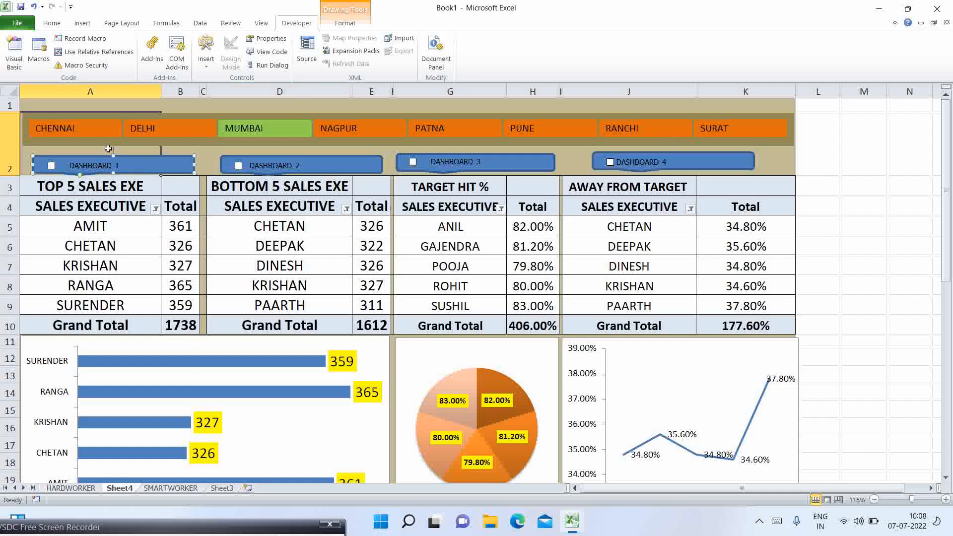
{"action": "right_click", "coordinate": [104, 167]}
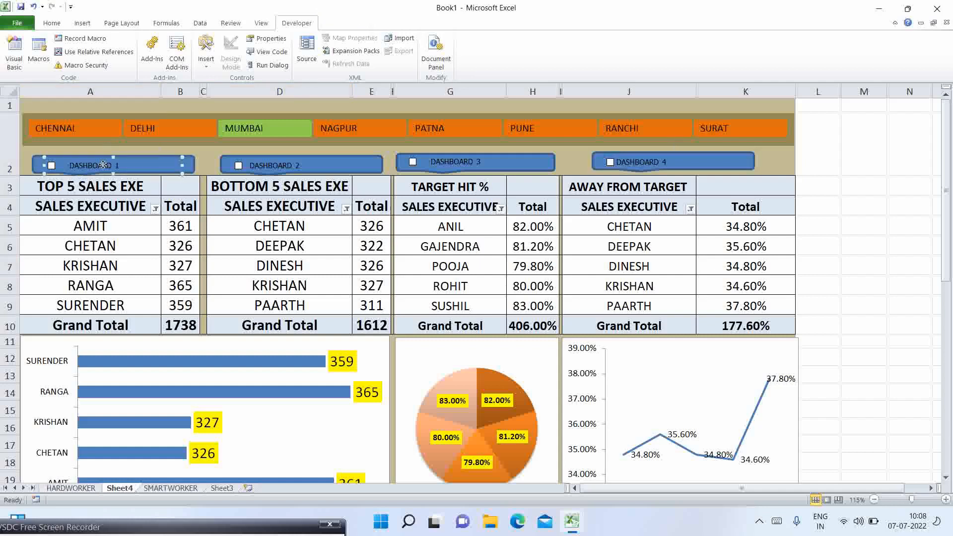
{"action": "left_click", "coordinate": [183, 158]}
{"action": "left_click_drag", "start_coordinate": [182, 158], "coordinate": [158, 159]}
{"action": "left_click", "coordinate": [175, 166]}
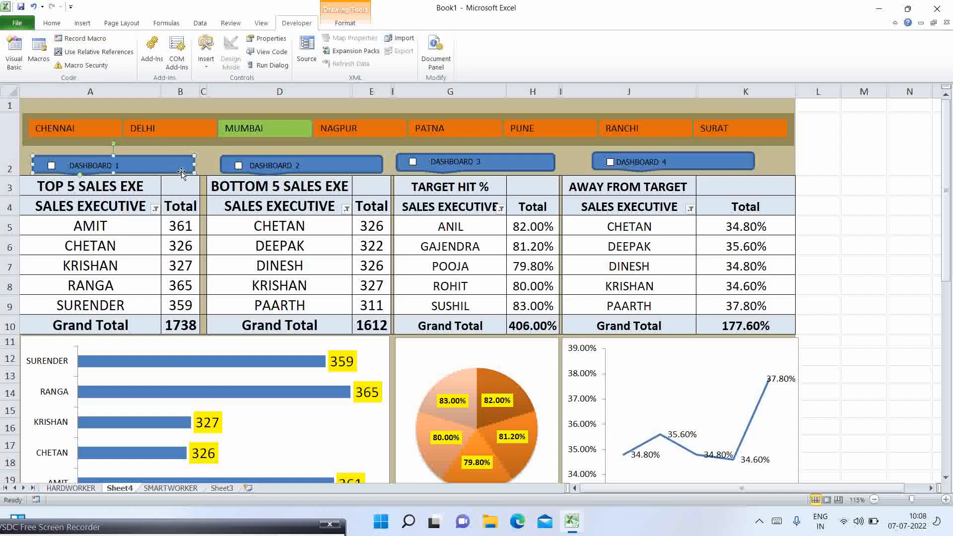
{"action": "left_click", "coordinate": [61, 25]}
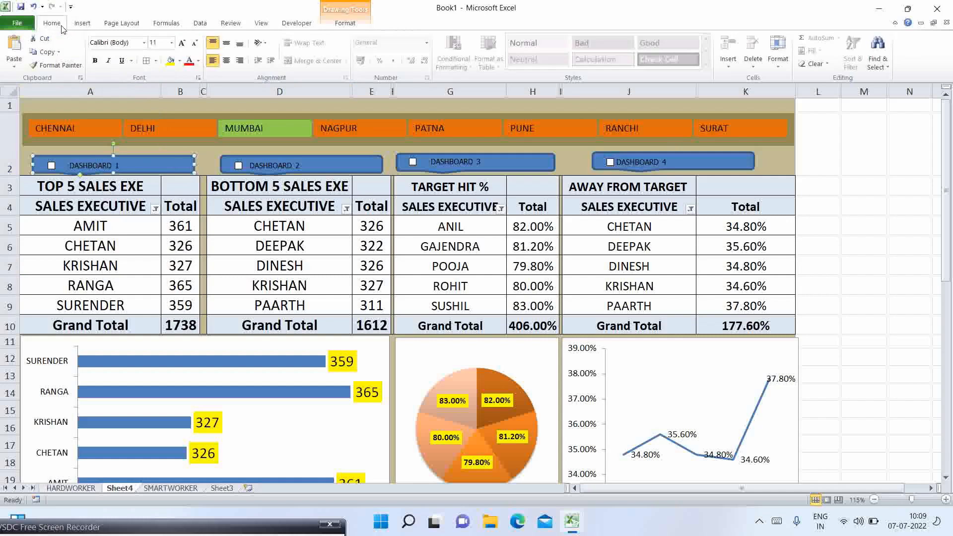
{"action": "left_click", "coordinate": [173, 66]}
Narrow the callout behind the DASHBOARD 2 check box slightly and fill it with yellow.
{"action": "left_click", "coordinate": [376, 161]}
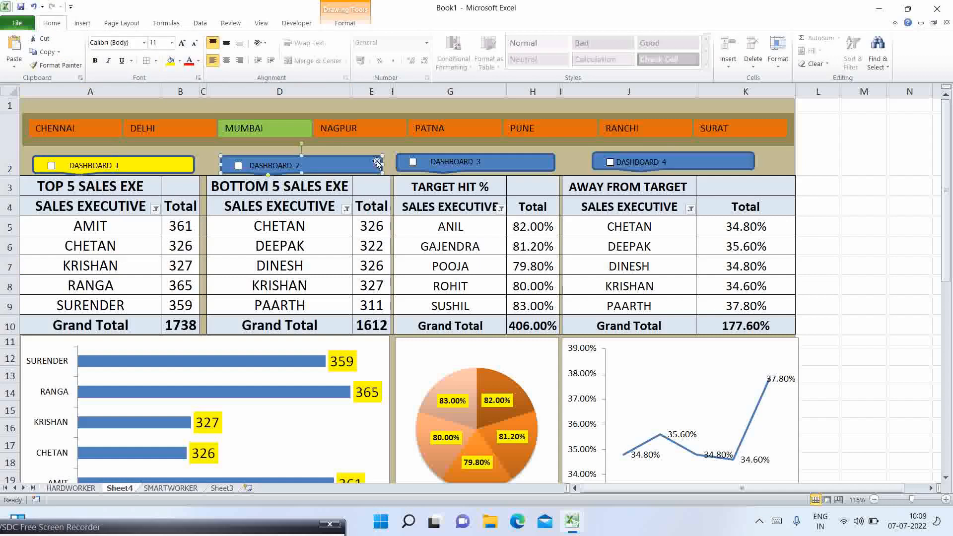
{"action": "mouse_move", "coordinate": [383, 165]}
{"action": "left_mouse_down"}
{"action": "mouse_move", "coordinate": [343, 168]}
{"action": "mouse_move", "coordinate": [380, 166]}
{"action": "left_mouse_up"}
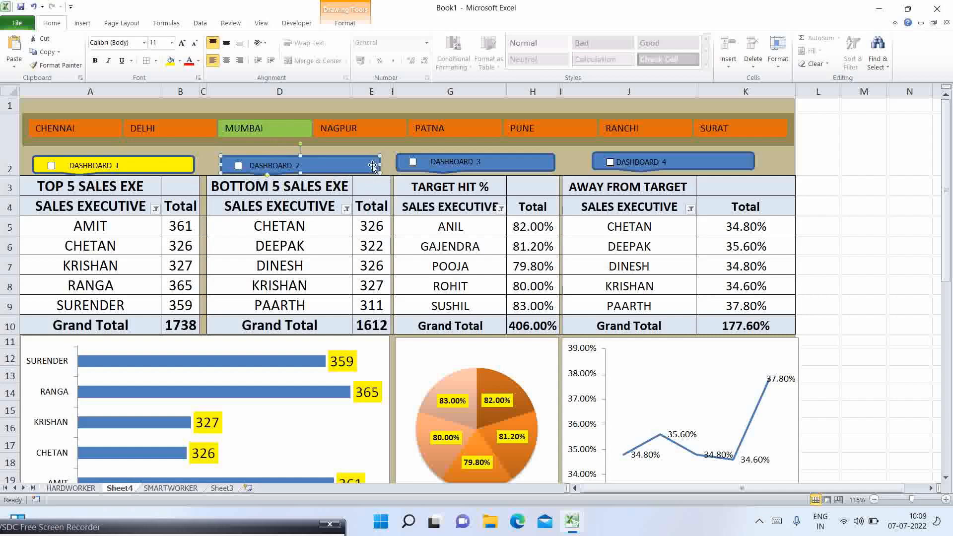
{"action": "left_click", "coordinate": [169, 61]}
Fill the callouts behind the DASHBOARD 3 and DASHBOARD 4 check boxes with yellow.
{"action": "left_click", "coordinate": [548, 163]}
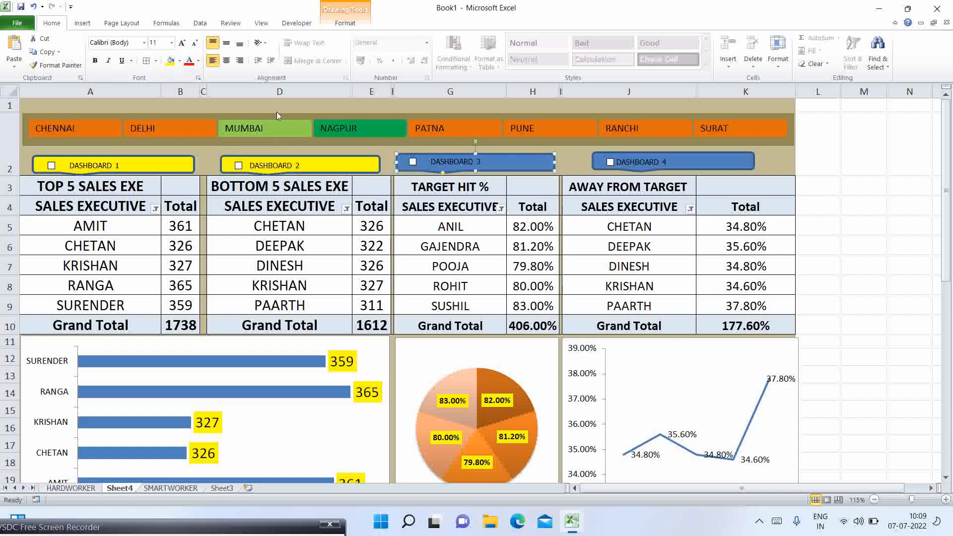
{"action": "left_click", "coordinate": [170, 61]}
{"action": "left_click", "coordinate": [747, 165]}
{"action": "left_click", "coordinate": [170, 60]}
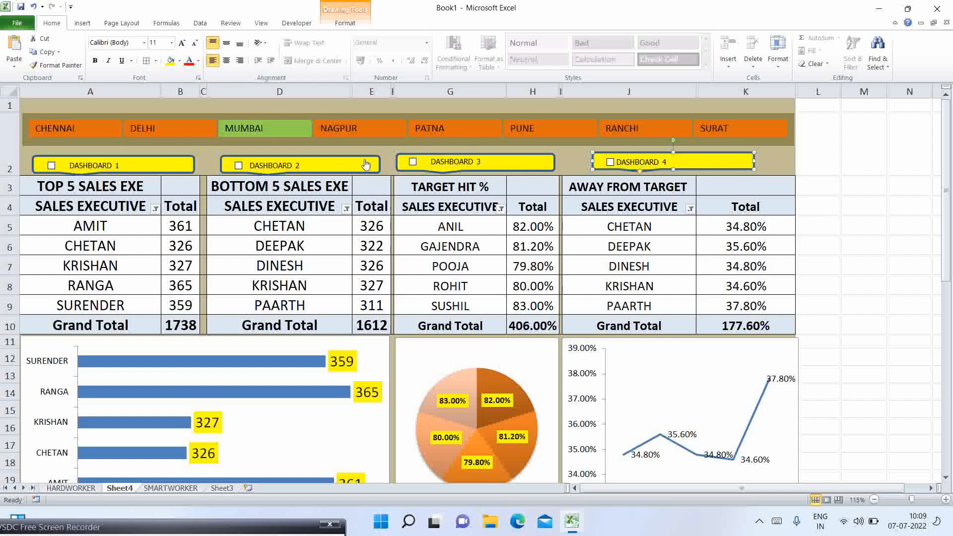
Move the REGION slicer down over rows 9 and 10 to clear the header area, and tick the DASHBOARD 1 check box.
{"action": "left_click", "coordinate": [351, 117]}
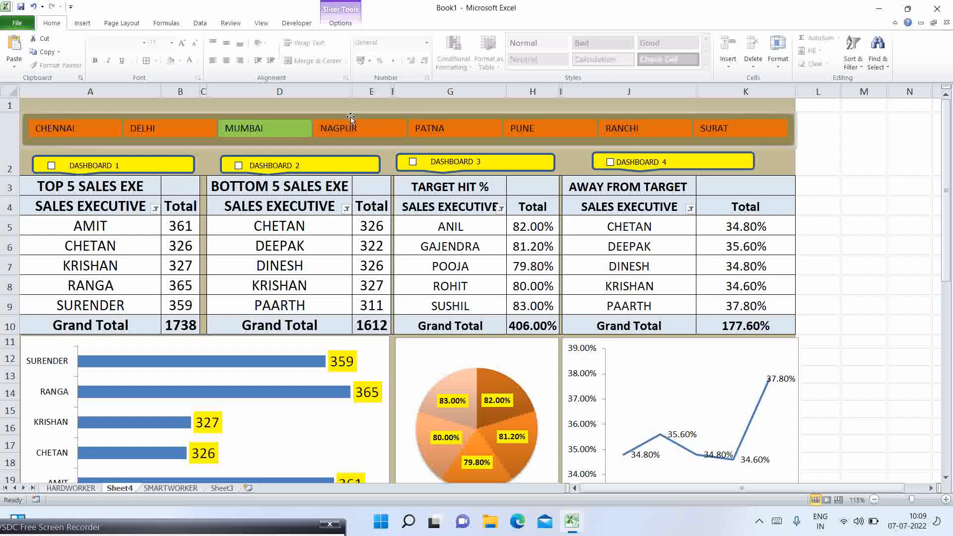
{"action": "left_click_drag", "start_coordinate": [351, 117], "coordinate": [347, 212]}
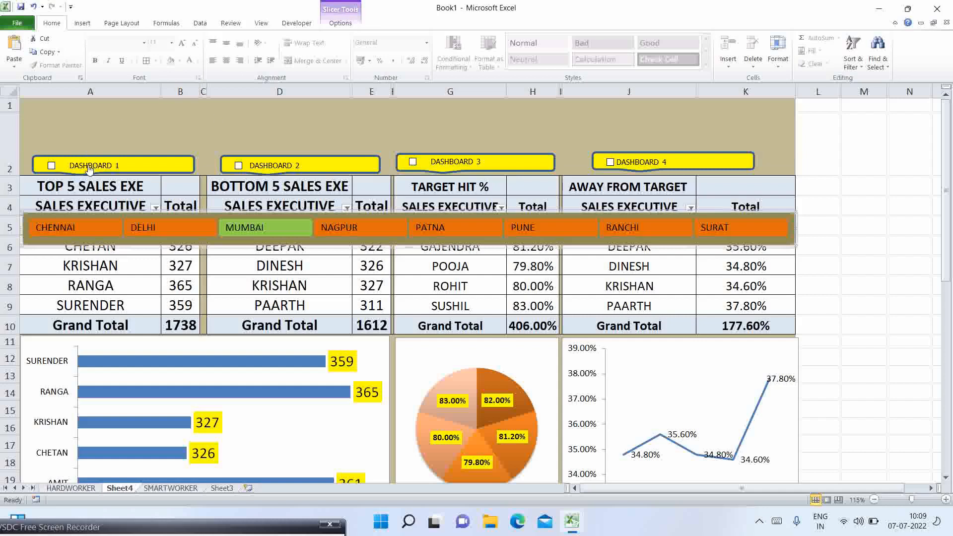
{"action": "left_click", "coordinate": [52, 167]}
{"action": "left_click_drag", "start_coordinate": [188, 209], "coordinate": [184, 282]}
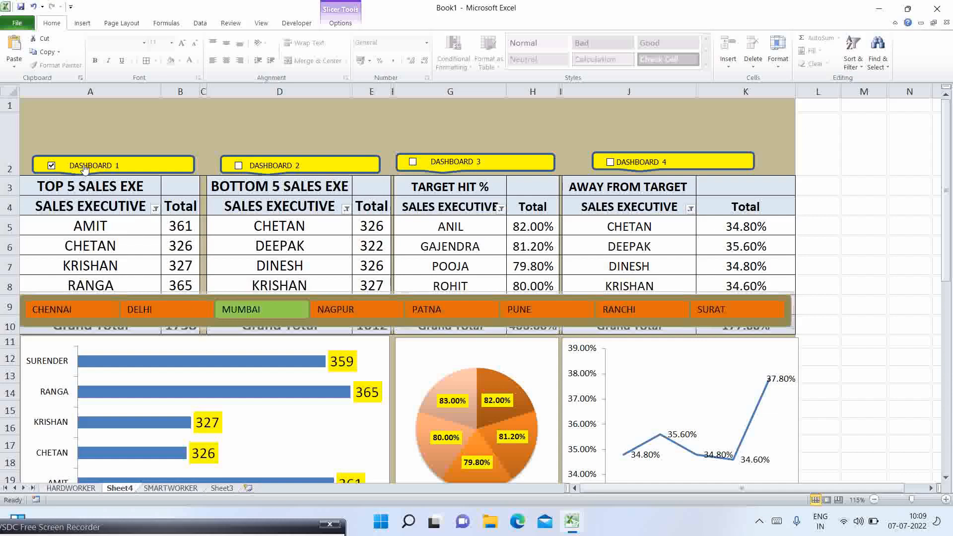
Link the DASHBOARD 1 check box to cell $A$1 in its control format settings.
{"action": "right_click", "coordinate": [101, 169]}
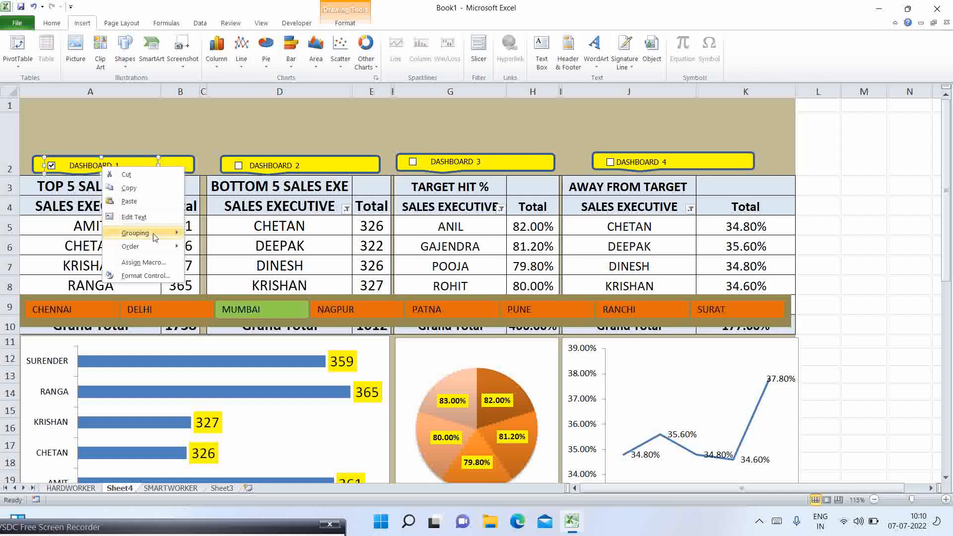
{"action": "left_click", "coordinate": [146, 276]}
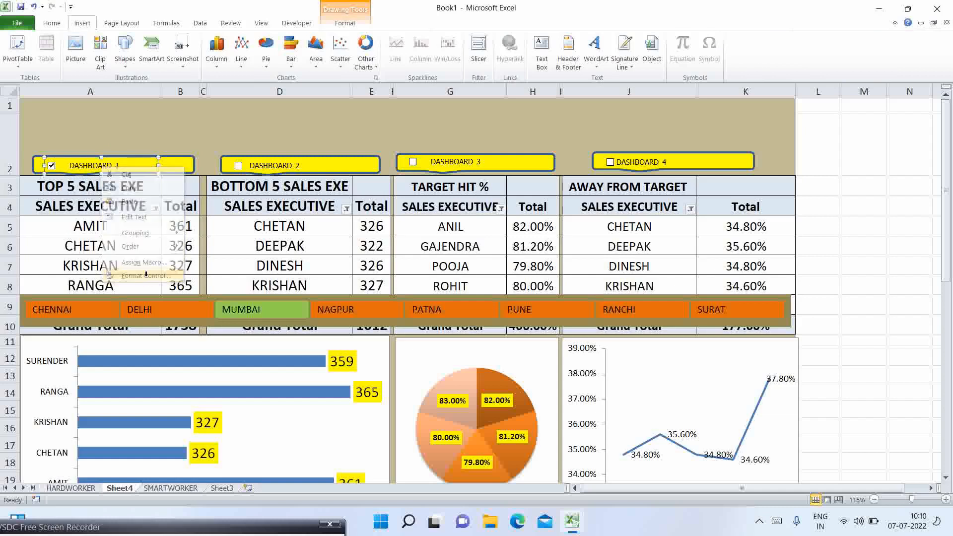
{"action": "left_click", "coordinate": [385, 216]}
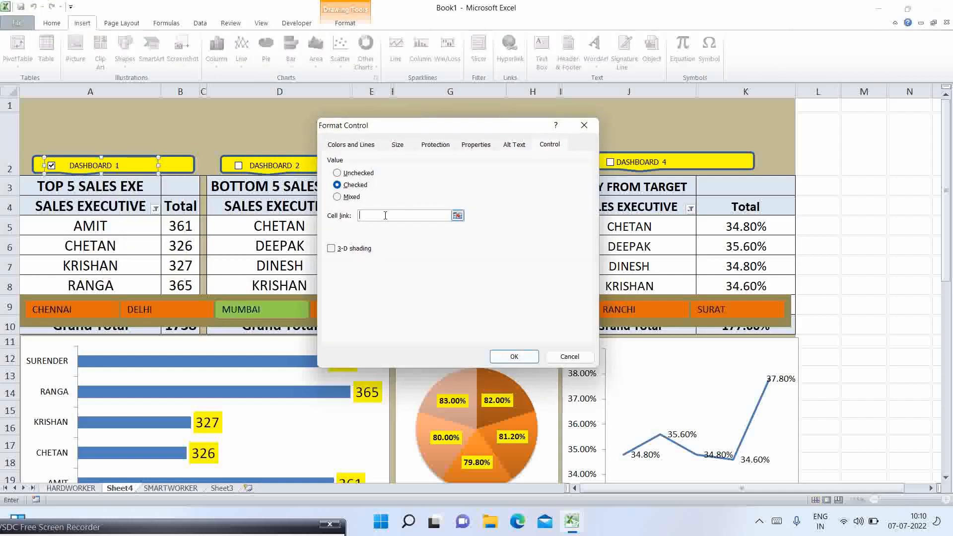
{"action": "left_click", "coordinate": [84, 112]}
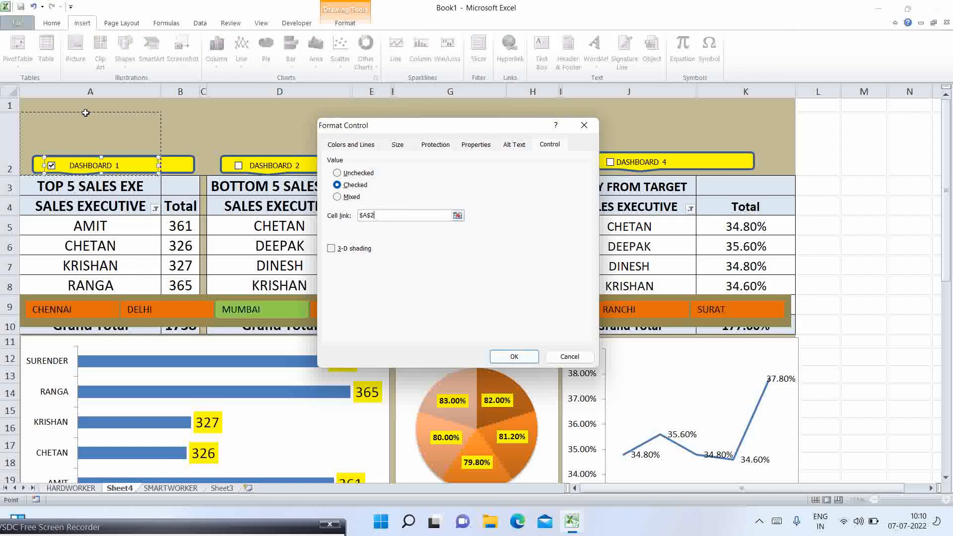
{"action": "left_click", "coordinate": [90, 104]}
{"action": "left_click", "coordinate": [515, 357]}
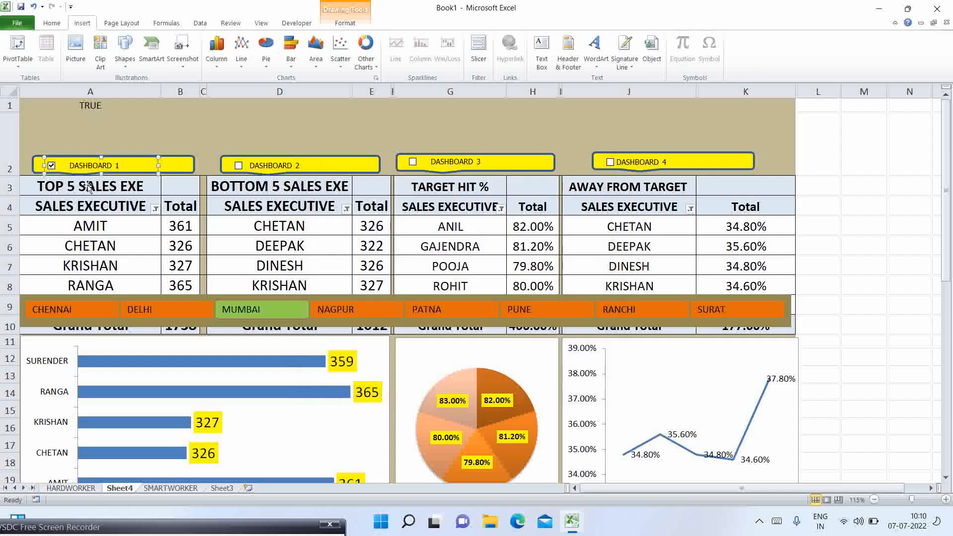
Toggle the DASHBOARD 1 check box several times to test its link to cell A1, leaving it unticked.
{"action": "key", "text": "Escape"}
{"action": "left_click", "coordinate": [52, 165]}
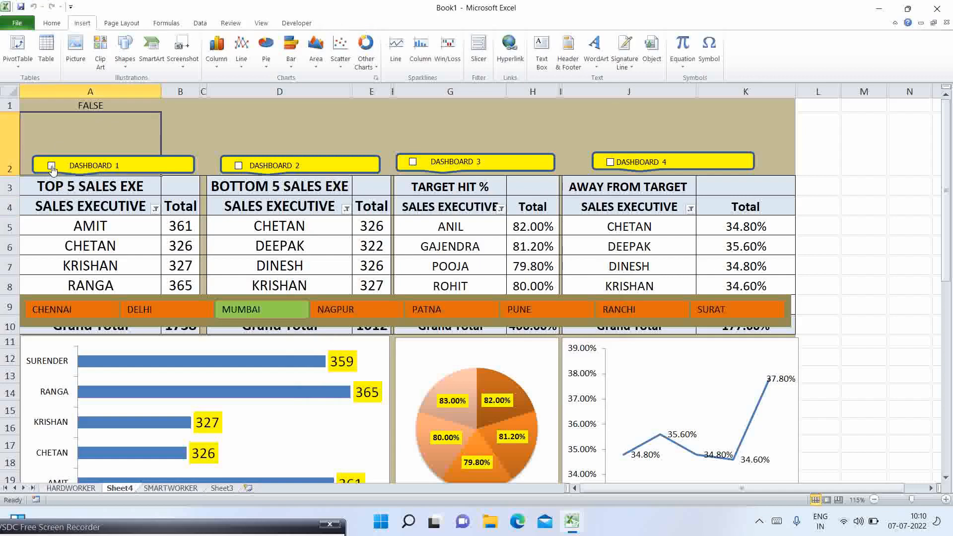
{"action": "left_click", "coordinate": [52, 166]}
{"action": "left_click", "coordinate": [52, 166]}
{"action": "left_click", "coordinate": [52, 166]}
{"action": "left_click", "coordinate": [51, 166]}
{"action": "left_click", "coordinate": [51, 166]}
{"action": "left_click", "coordinate": [51, 166]}
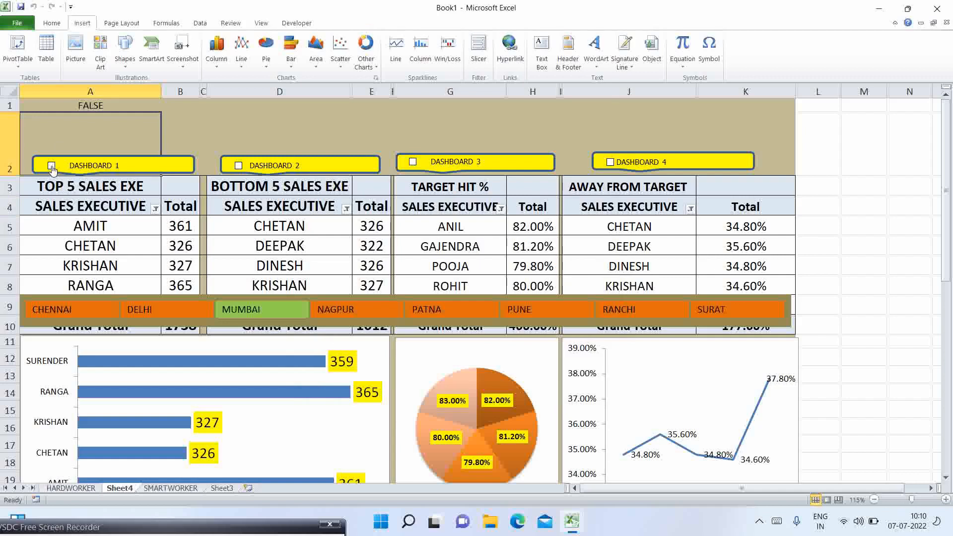
Tick the DASHBOARD 2 check box and link it to cell $D$1 in its control format settings.
{"action": "right_click", "coordinate": [239, 168]}
{"action": "left_click", "coordinate": [273, 170]}
{"action": "right_click", "coordinate": [271, 162]}
{"action": "left_click", "coordinate": [227, 165]}
{"action": "left_click_drag", "start_coordinate": [227, 165], "coordinate": [261, 175]}
{"action": "left_click", "coordinate": [259, 173]}
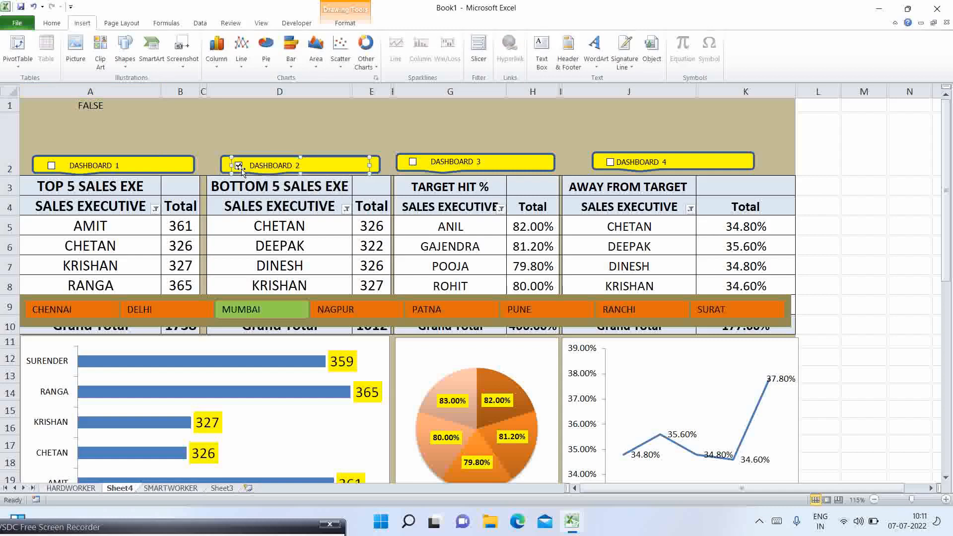
{"action": "right_click", "coordinate": [243, 170]}
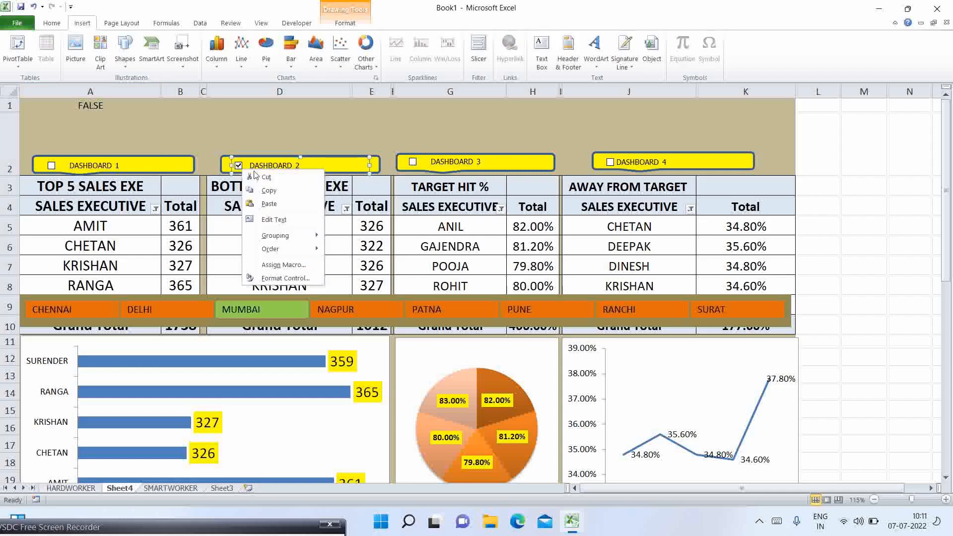
{"action": "left_click", "coordinate": [283, 278]}
{"action": "left_click", "coordinate": [378, 216]}
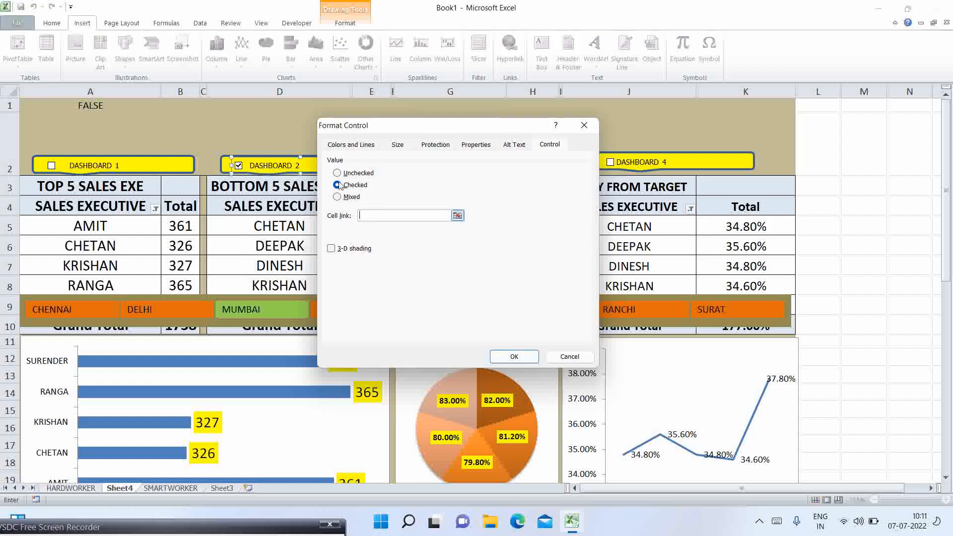
{"action": "left_click", "coordinate": [280, 106]}
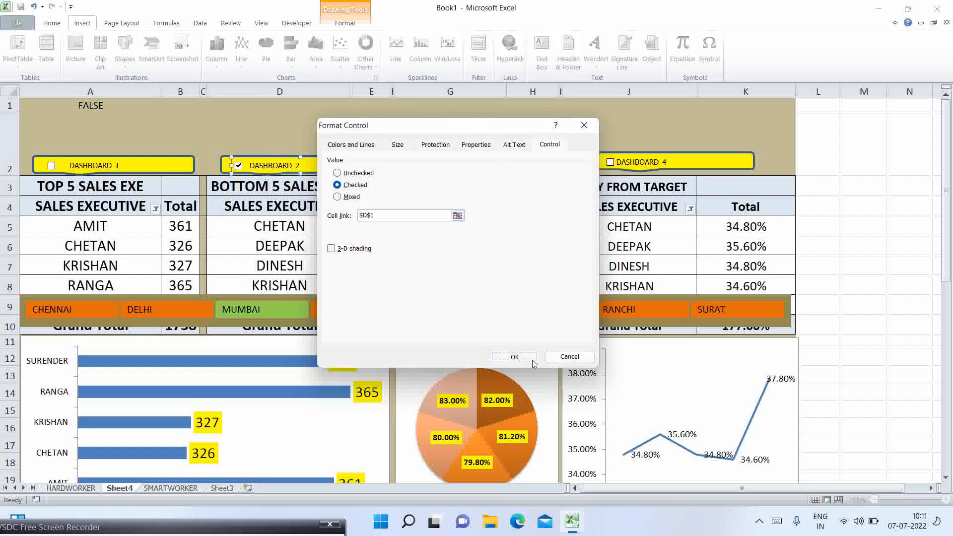
{"action": "left_click", "coordinate": [514, 357]}
Tick the DASHBOARD 3 check box and link it to cell G1 in its control format settings.
{"action": "right_click", "coordinate": [451, 166]}
{"action": "left_click", "coordinate": [446, 160]}
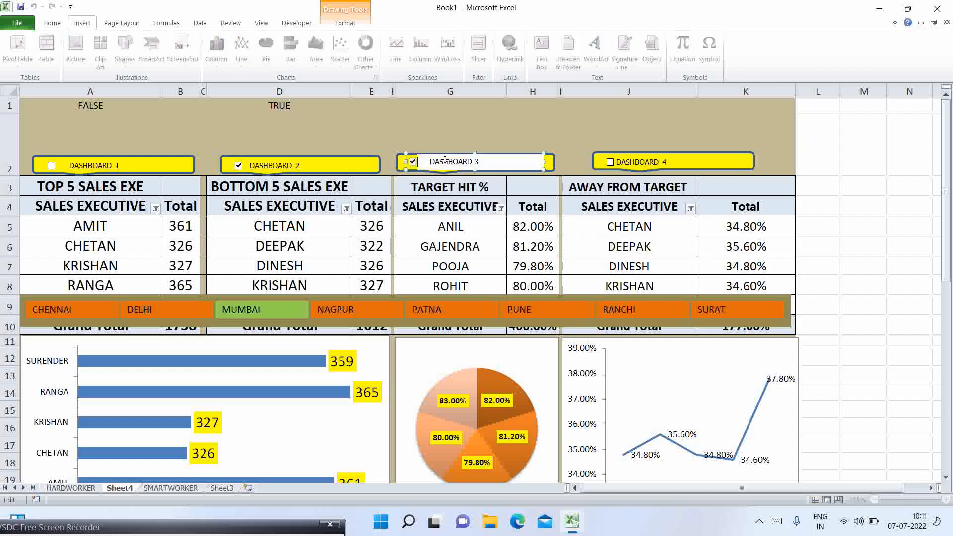
{"action": "right_click", "coordinate": [445, 160]}
{"action": "left_click", "coordinate": [491, 268]}
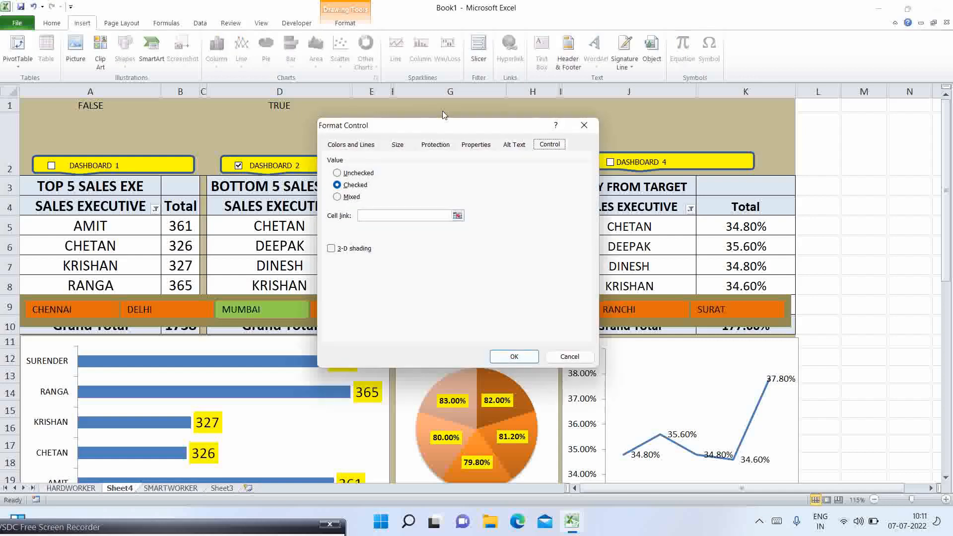
{"action": "left_click", "coordinate": [440, 108]}
{"action": "left_click", "coordinate": [511, 355]}
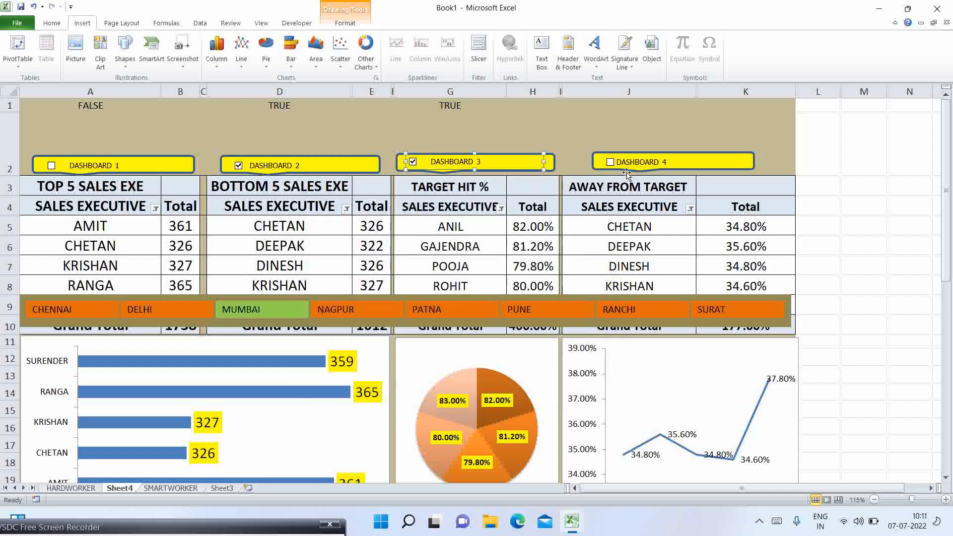
Link the DASHBOARD 4 check box to cell $J$1 in its control format settings.
{"action": "left_click", "coordinate": [631, 168]}
{"action": "right_click", "coordinate": [631, 169]}
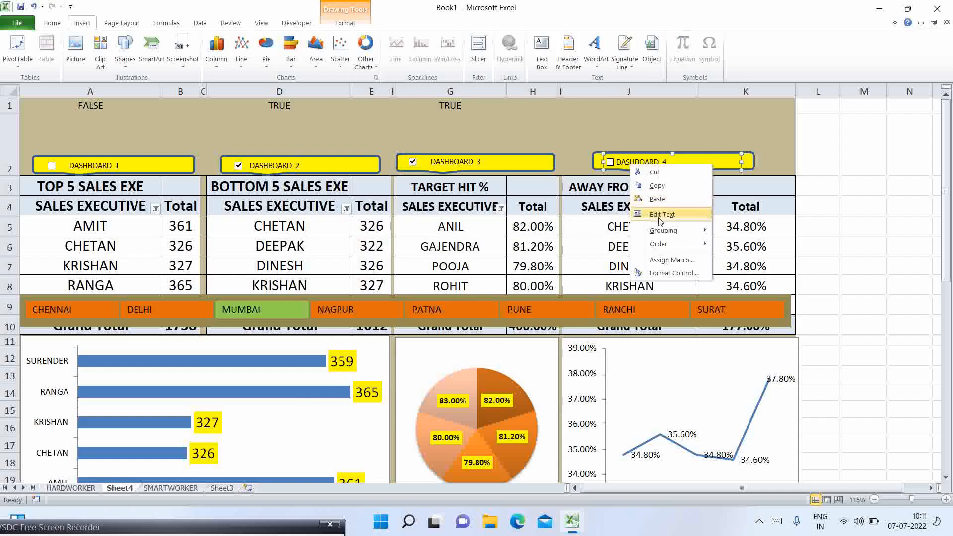
{"action": "left_click", "coordinate": [674, 273]}
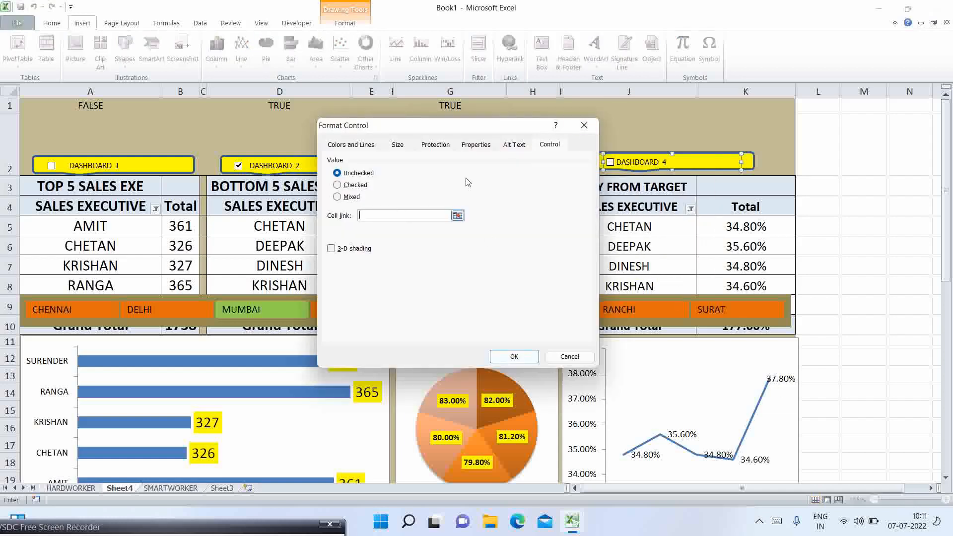
{"action": "left_click", "coordinate": [632, 105]}
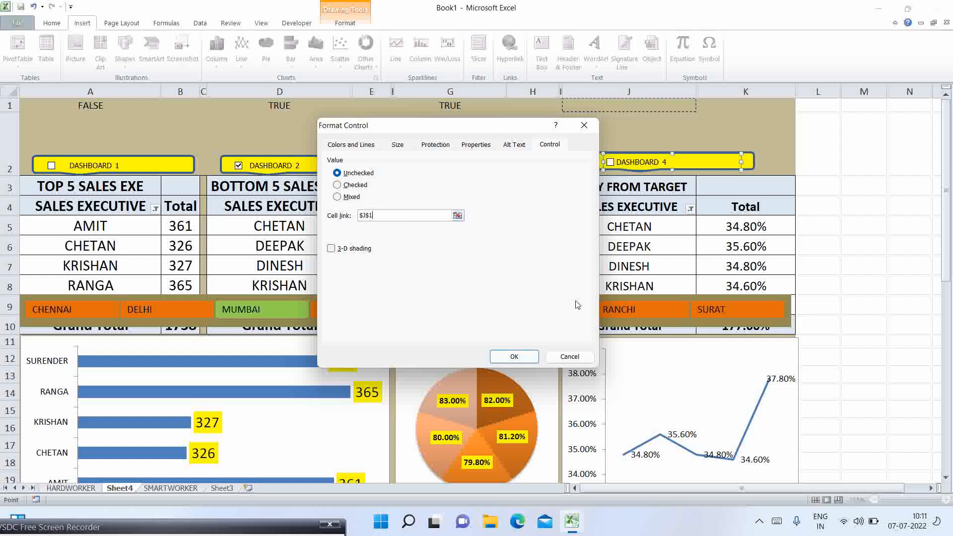
{"action": "left_click", "coordinate": [516, 358]}
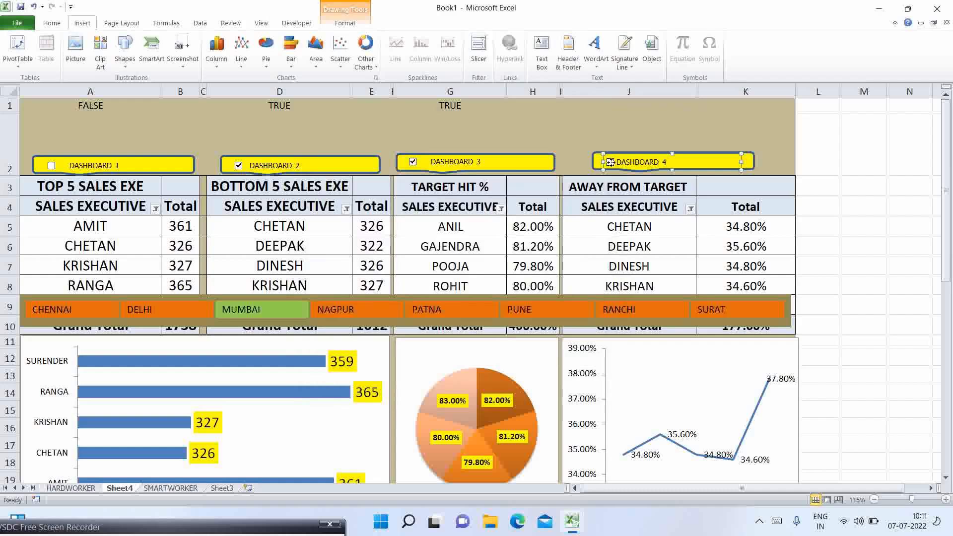
Tick the DASHBOARD 4 and DASHBOARD 1 check boxes.
{"action": "left_click", "coordinate": [612, 138]}
{"action": "left_click", "coordinate": [611, 162]}
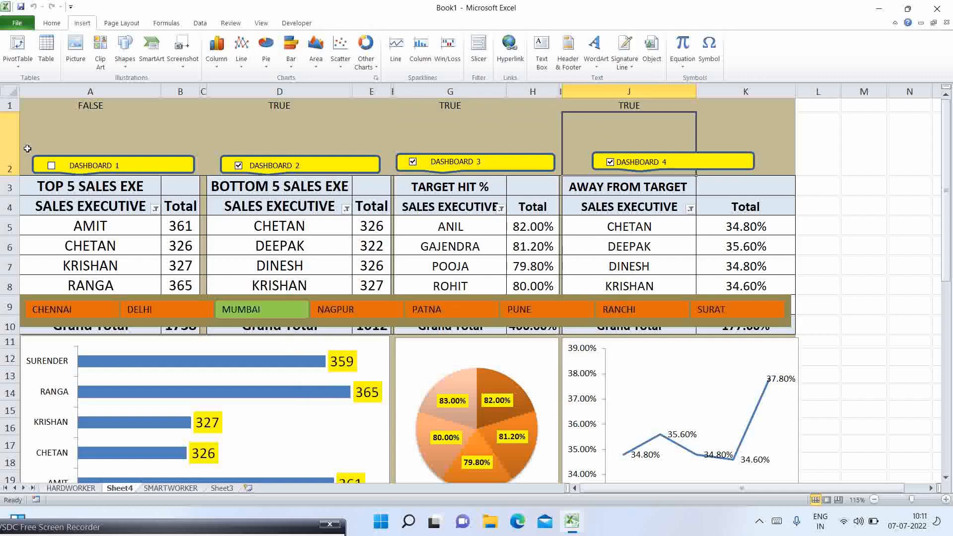
{"action": "left_click", "coordinate": [51, 167]}
{"action": "left_click", "coordinate": [52, 167]}
{"action": "left_click", "coordinate": [52, 167]}
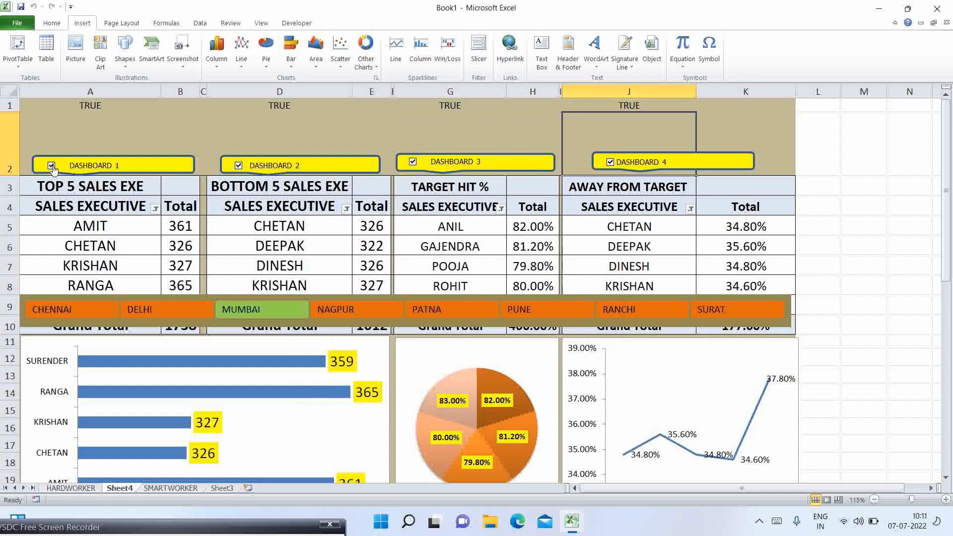
Move the REGION slicer below the tables and toggle the DASHBOARD 2, 3 and 4 check boxes off and on to test their links.
{"action": "left_click_drag", "start_coordinate": [197, 298], "coordinate": [202, 351]}
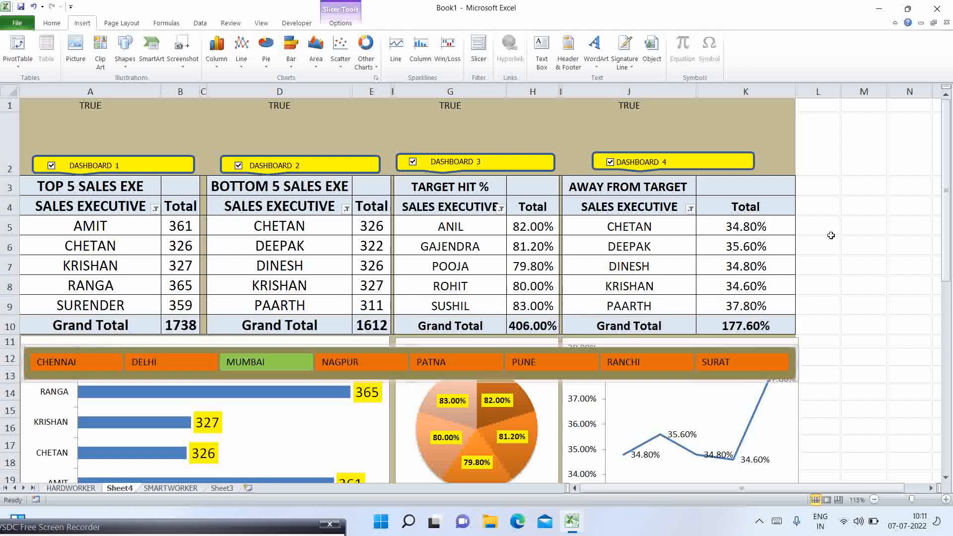
{"action": "left_click", "coordinate": [238, 166]}
{"action": "left_click", "coordinate": [238, 166]}
{"action": "left_click", "coordinate": [413, 163]}
{"action": "left_click", "coordinate": [412, 163]}
{"action": "left_click", "coordinate": [610, 162]}
{"action": "left_click", "coordinate": [610, 162]}
Move the REGION slicer back up into row 2, between the linked cells in row 1 and the yellow callouts.
{"action": "left_click_drag", "start_coordinate": [345, 344], "coordinate": [336, 114]}
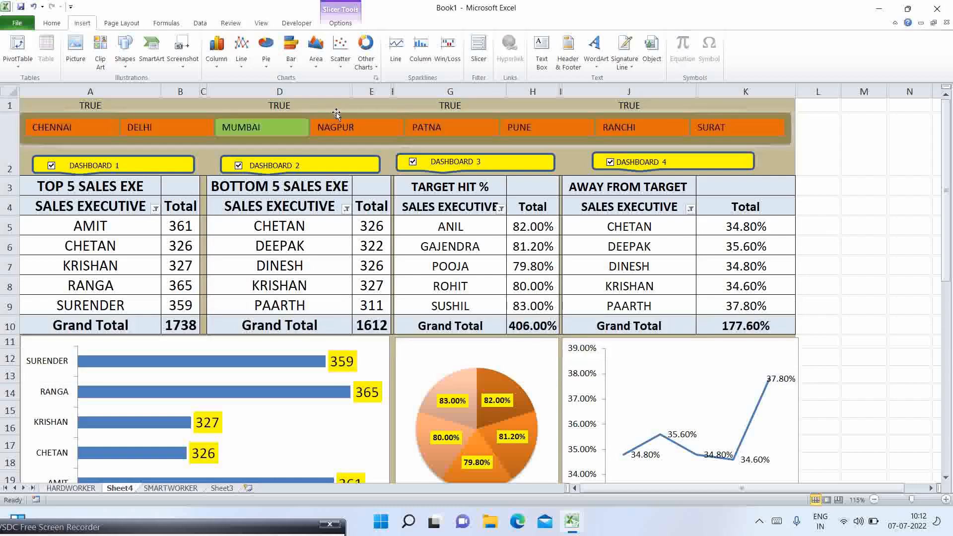
{"action": "left_click_drag", "start_coordinate": [337, 112], "coordinate": [338, 116]}
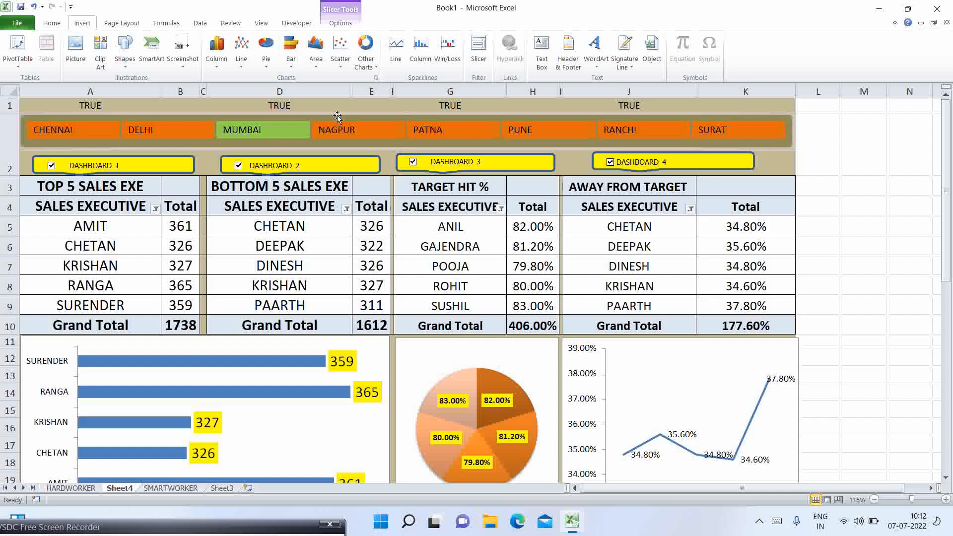
{"action": "right_click", "coordinate": [241, 143]}
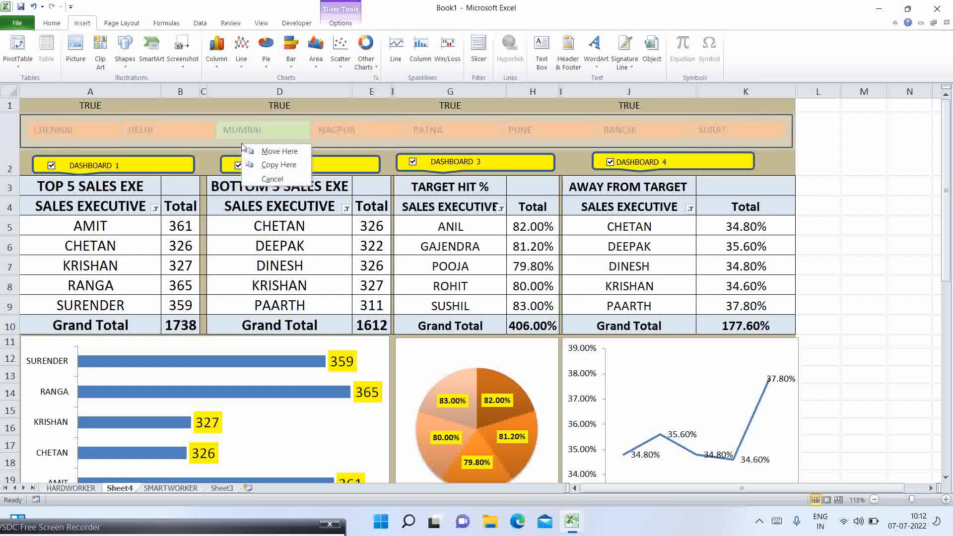
Review which PivotTables the REGION slicer is connected to, leaving the connections as they are.
{"action": "key", "text": "Escape"}
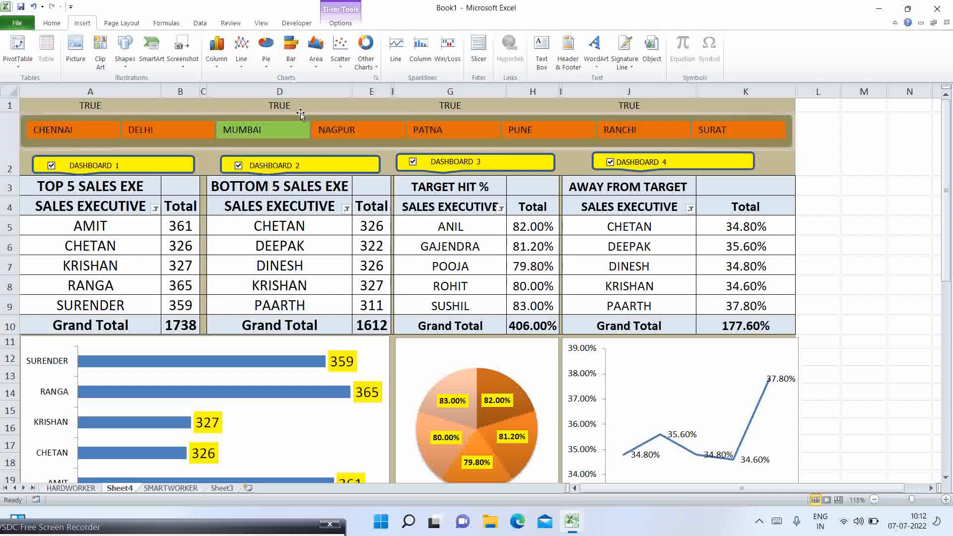
{"action": "right_click", "coordinate": [300, 114]}
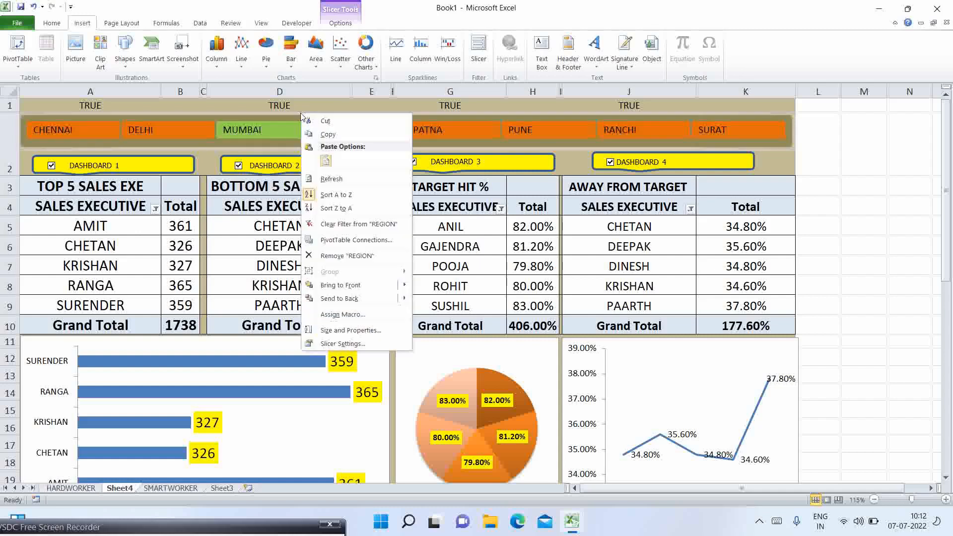
{"action": "left_click", "coordinate": [350, 240]}
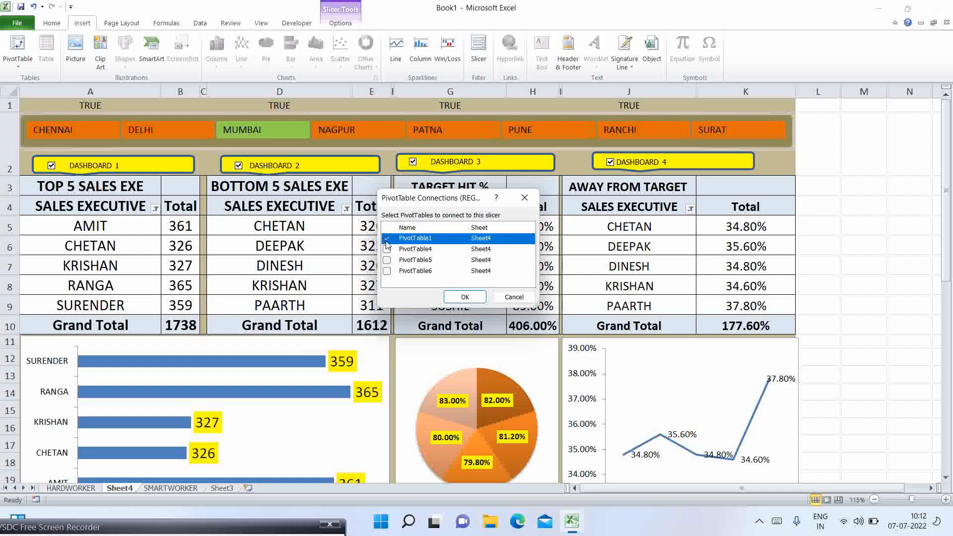
{"action": "left_click", "coordinate": [514, 297]}
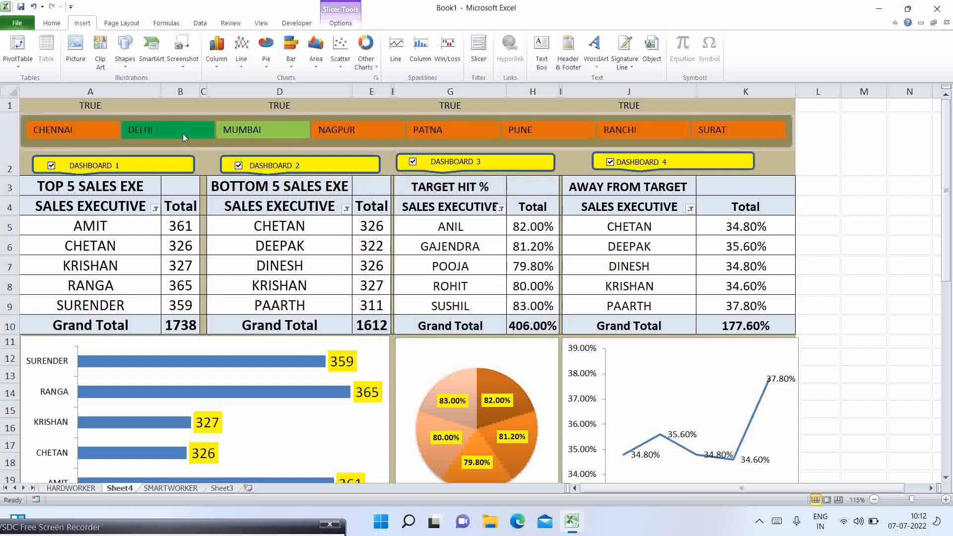
Filter by DELHI in the REGION slicer and untick the DASHBOARD 1, 2, 3 and 4 check boxes.
{"action": "left_click", "coordinate": [181, 130]}
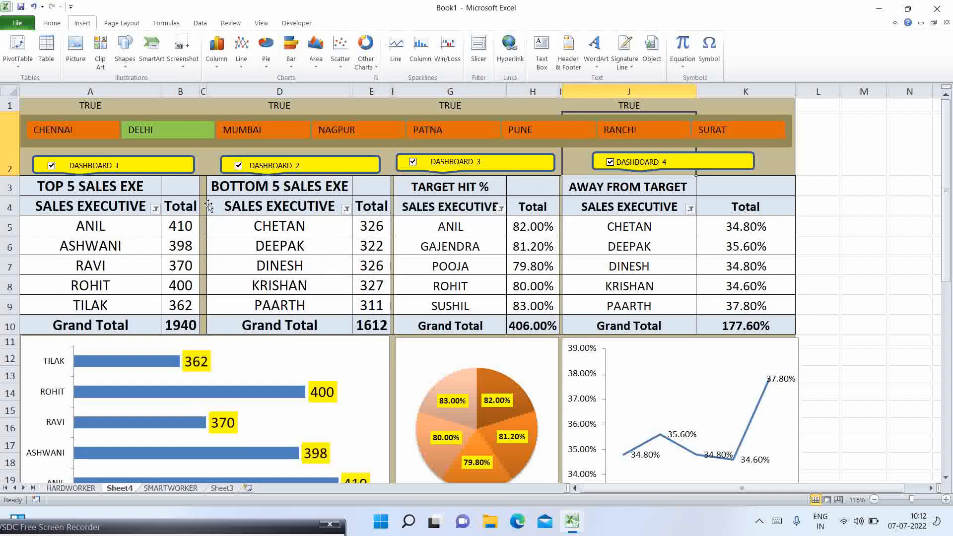
{"action": "left_click", "coordinate": [239, 165]}
{"action": "left_click", "coordinate": [51, 166]}
{"action": "left_click", "coordinate": [413, 162]}
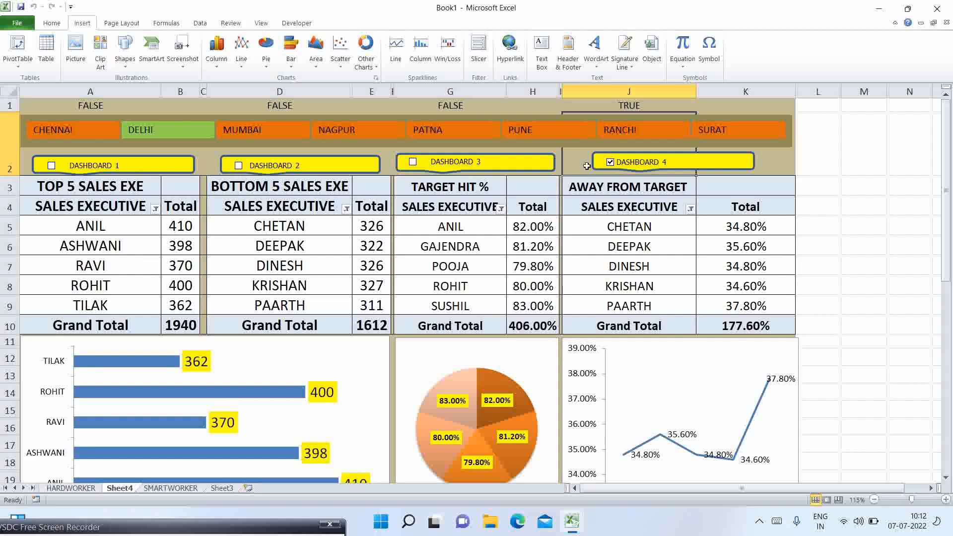
{"action": "left_click", "coordinate": [612, 166]}
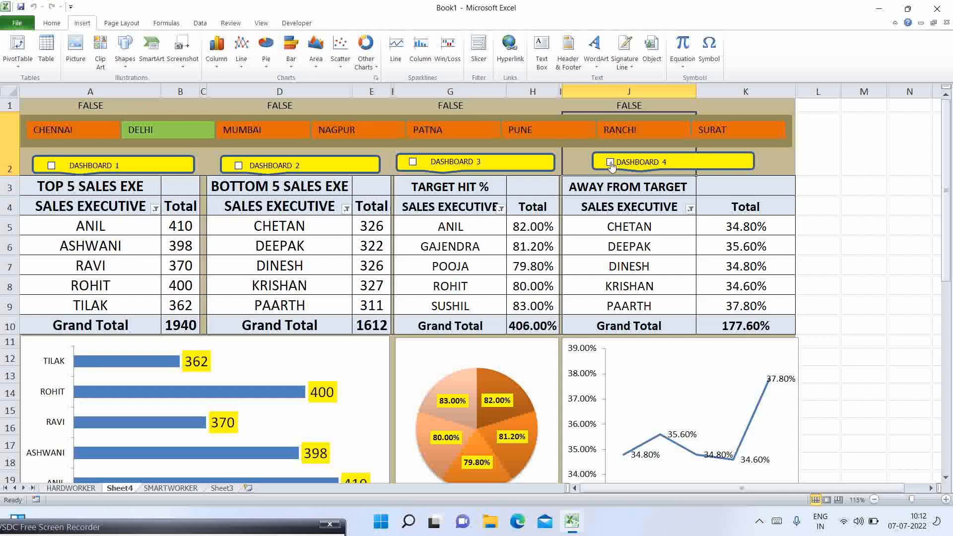
Test the REGION slicer by filtering in turn by MUMBAI, NAGPUR, PATNA and DELHI.
{"action": "left_click", "coordinate": [257, 132]}
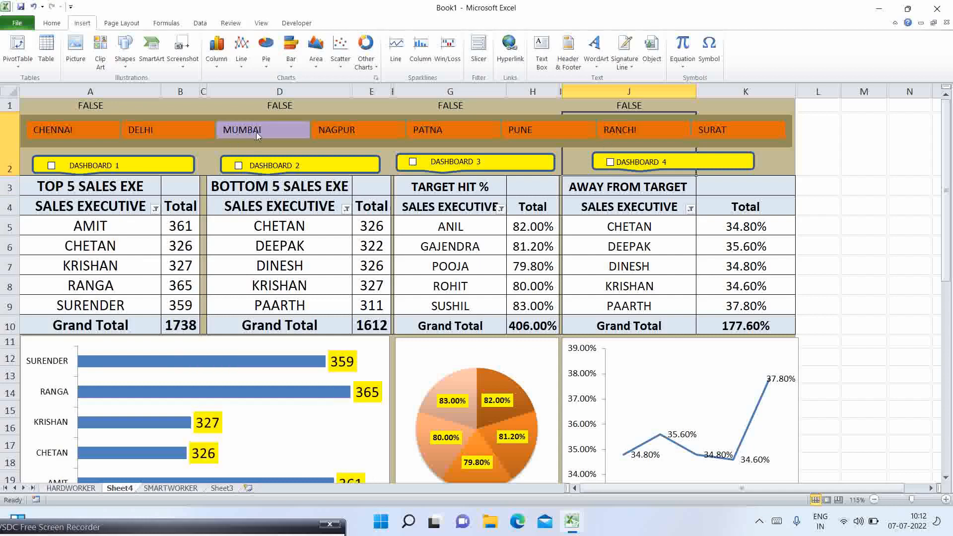
{"action": "left_click", "coordinate": [339, 130]}
{"action": "left_click", "coordinate": [418, 131]}
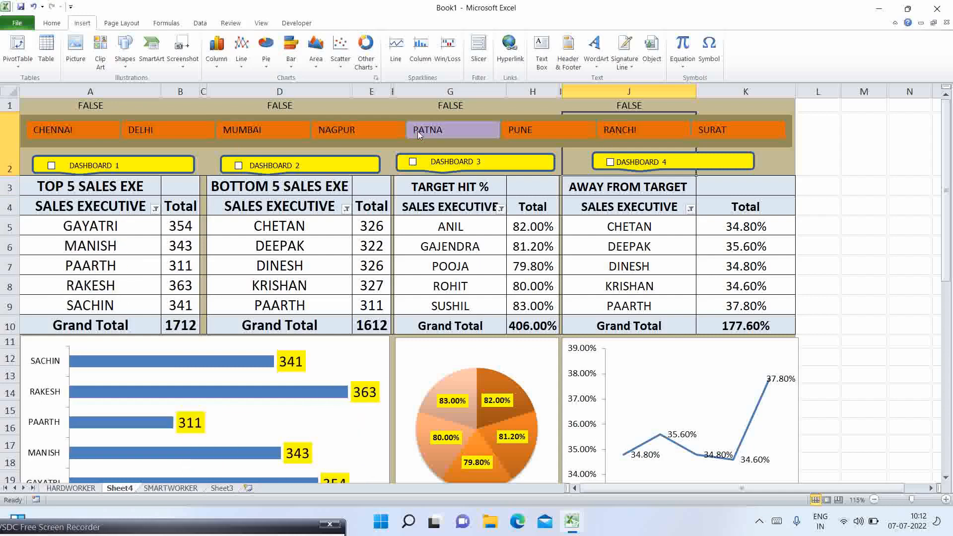
{"action": "left_click", "coordinate": [135, 135]}
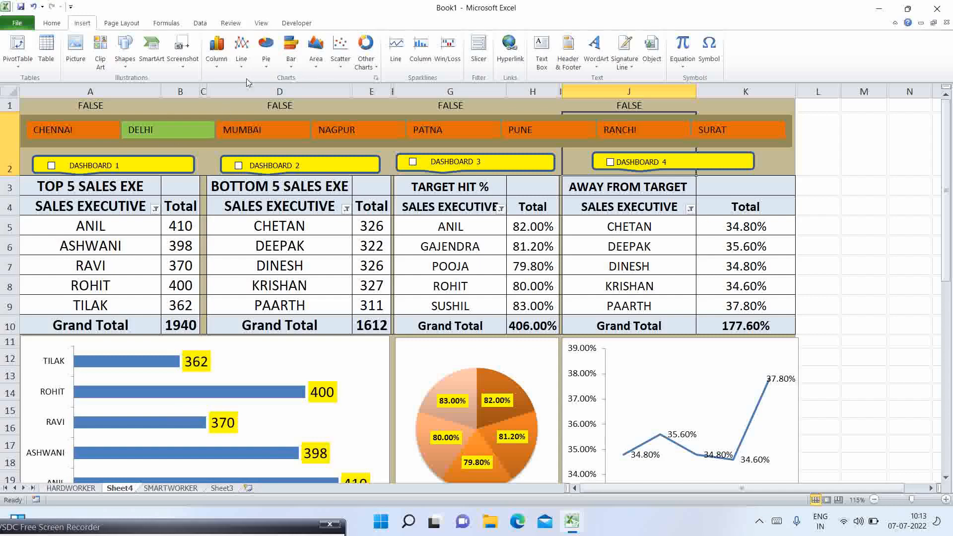
Connect the REGION slicer to PivotTable4, PivotTable5 and PivotTable6 in addition to PivotTable1.
{"action": "left_click", "coordinate": [234, 115]}
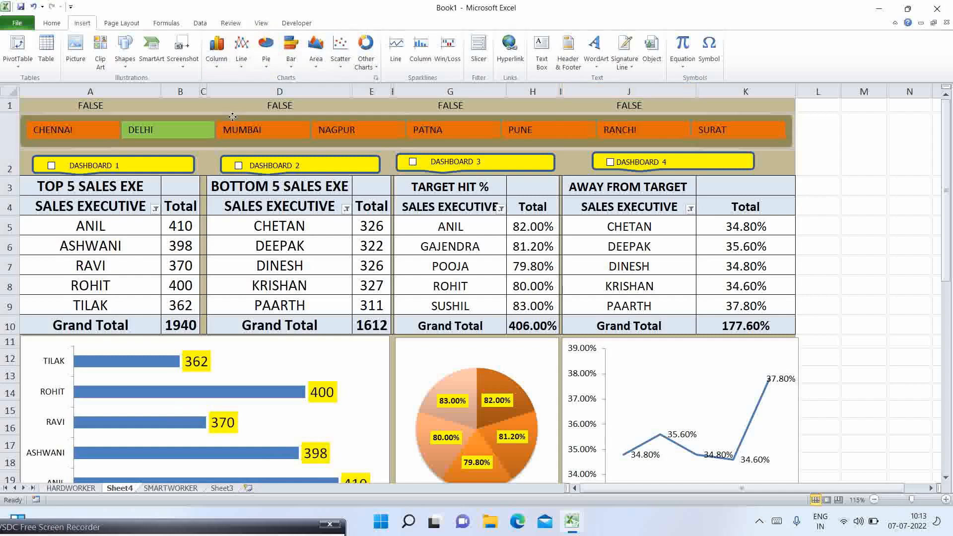
{"action": "left_click", "coordinate": [338, 23]}
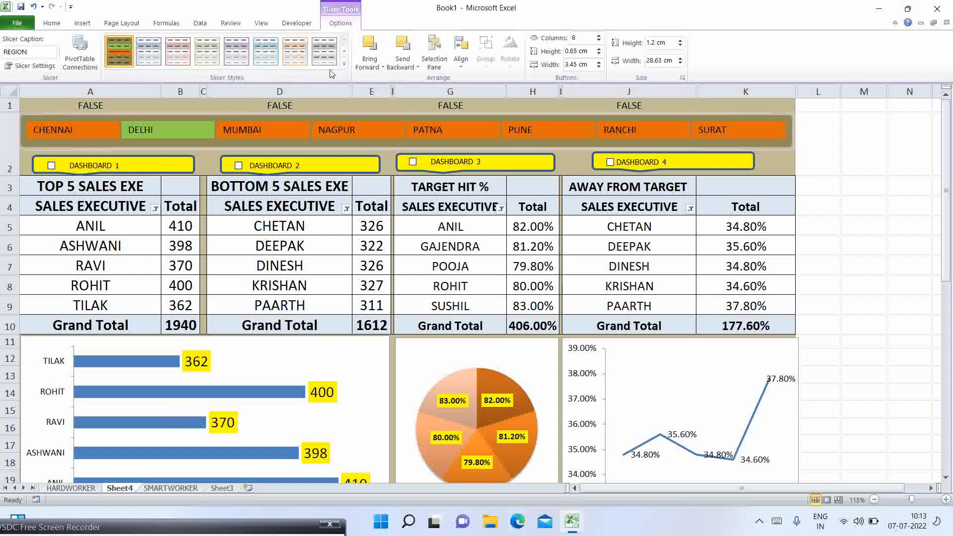
{"action": "left_click", "coordinate": [78, 56]}
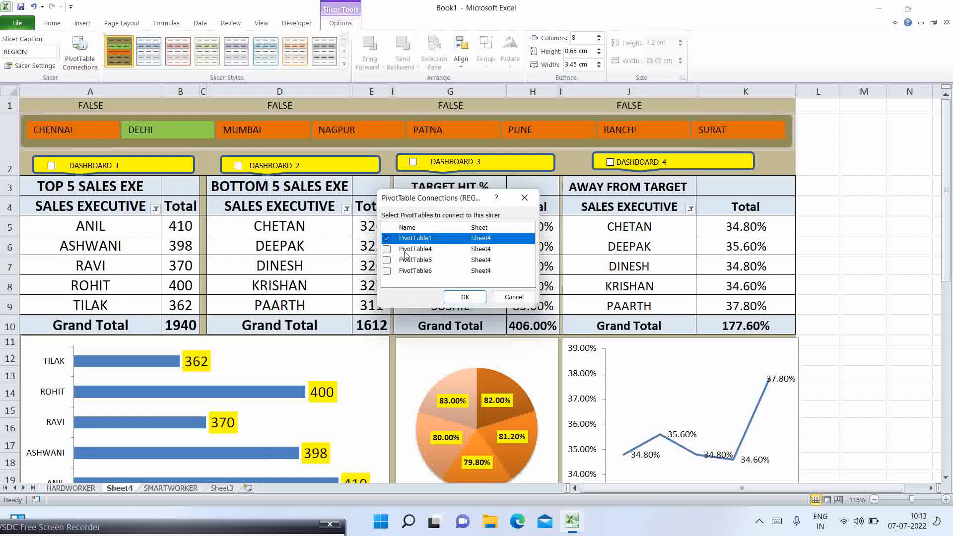
{"action": "left_click", "coordinate": [388, 250]}
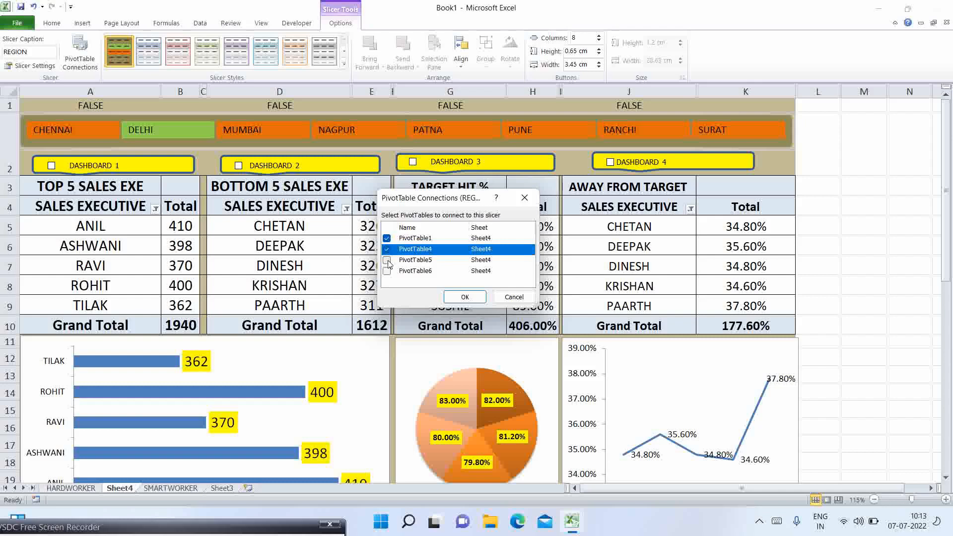
{"action": "left_click", "coordinate": [387, 261]}
{"action": "left_click", "coordinate": [387, 272]}
{"action": "left_click", "coordinate": [463, 297]}
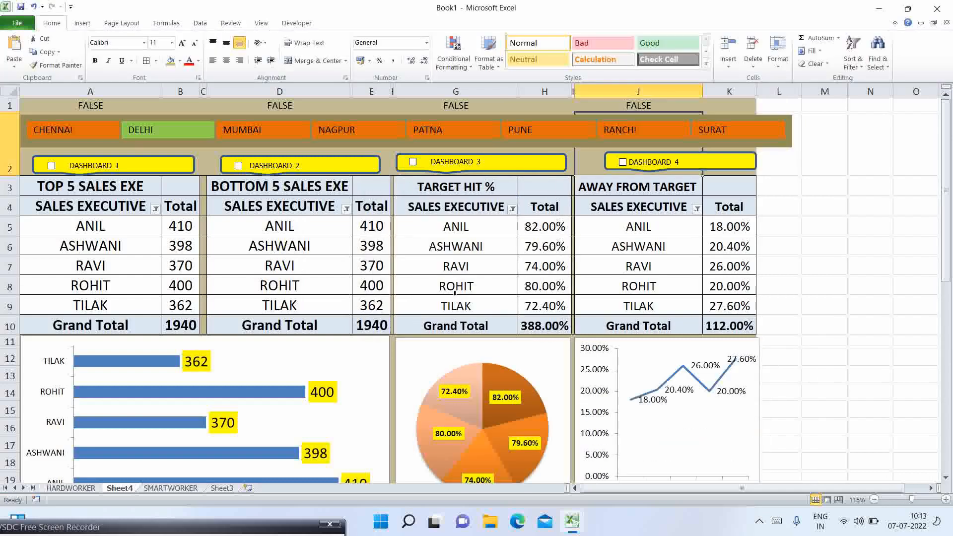
Test the connected tables and charts by filtering in turn by NAGPUR, PATNA, PUNE and MUMBAI.
{"action": "left_click", "coordinate": [345, 132]}
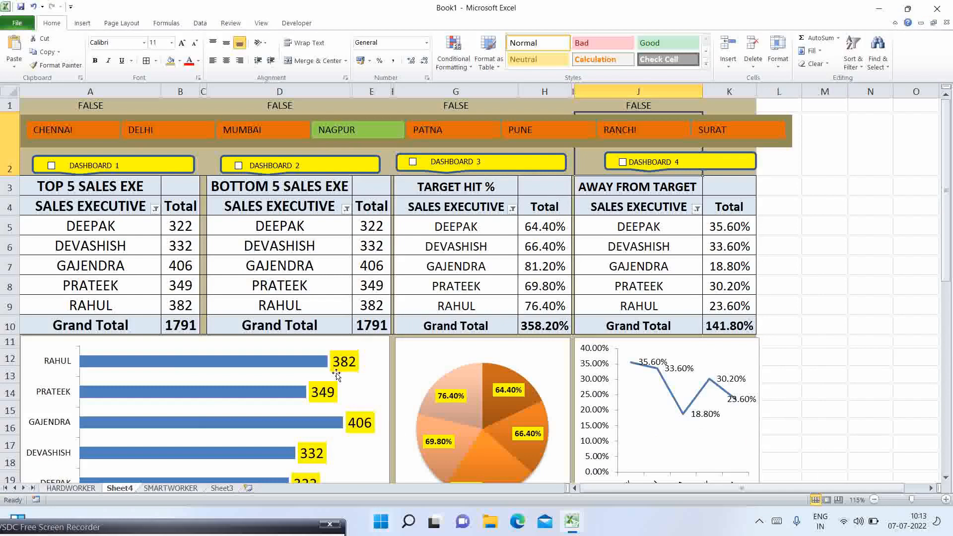
{"action": "left_click", "coordinate": [475, 128]}
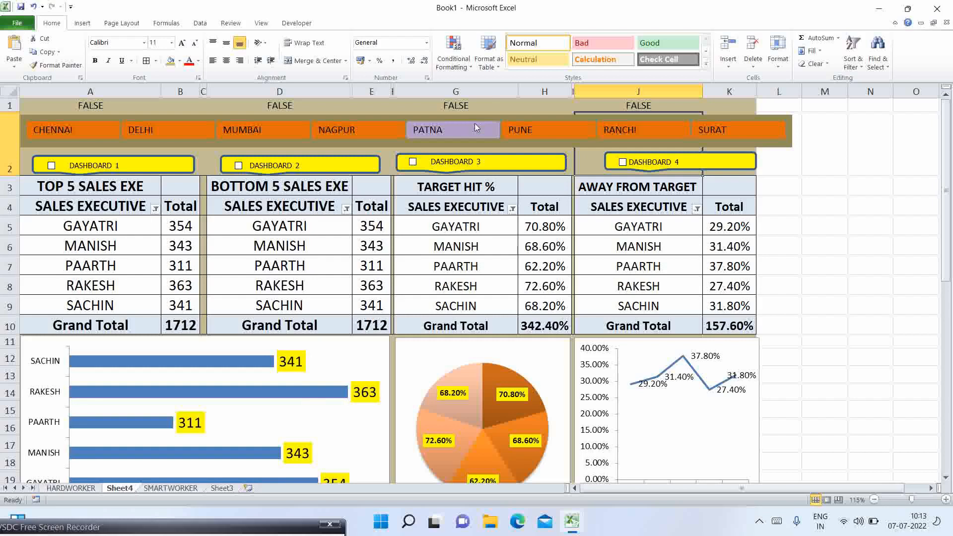
{"action": "left_click", "coordinate": [540, 131]}
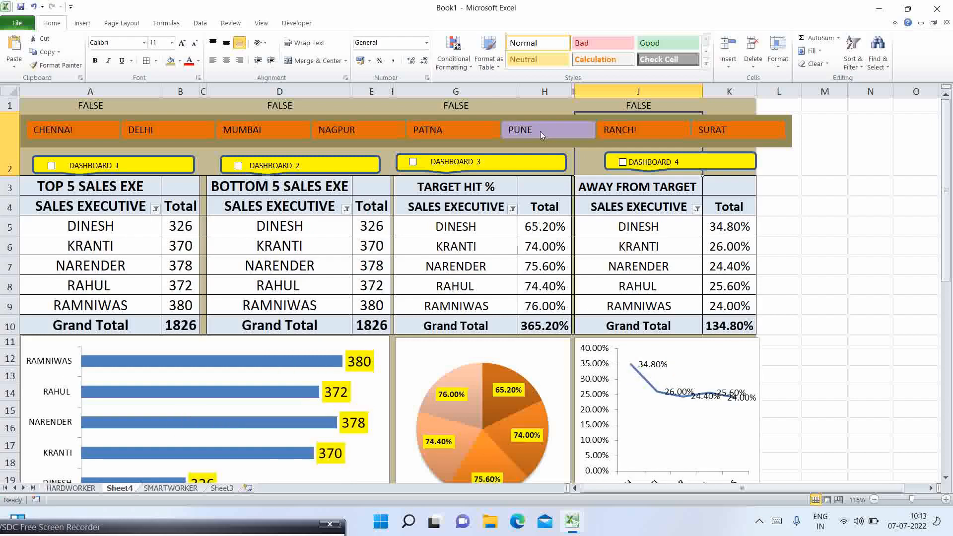
{"action": "left_click", "coordinate": [286, 128]}
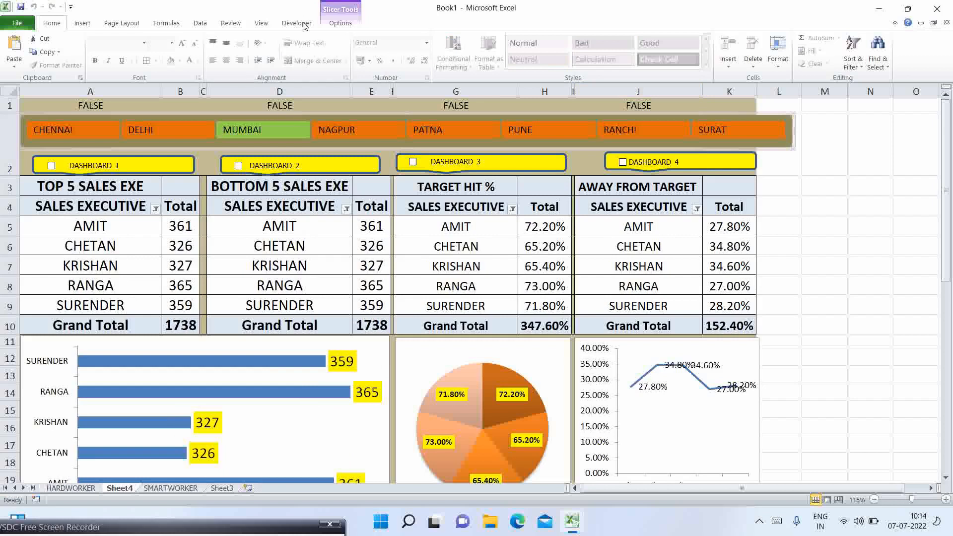
Disconnect the REGION slicer from PivotTable1, PivotTable4, PivotTable5 and PivotTable6.
{"action": "left_click", "coordinate": [333, 24]}
{"action": "left_click", "coordinate": [91, 73]}
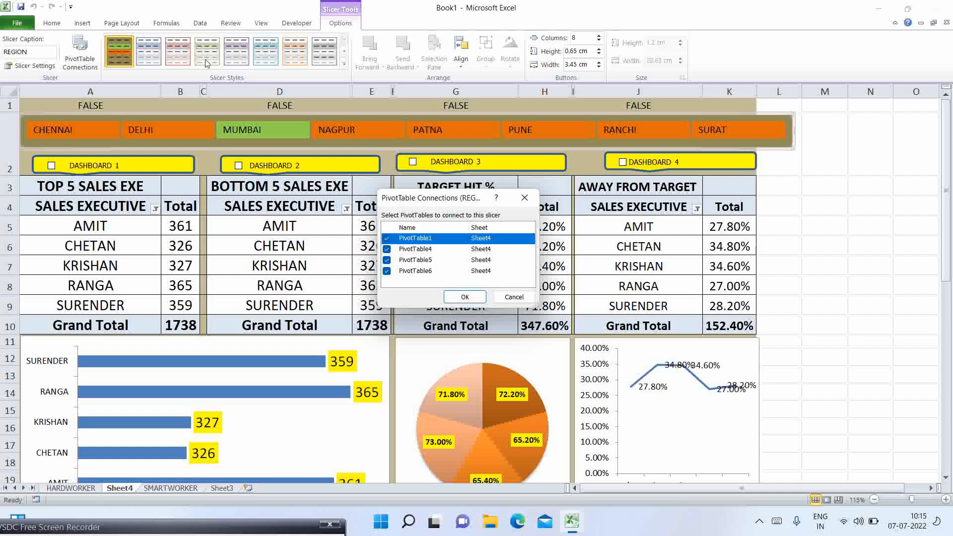
{"action": "left_click", "coordinate": [387, 271]}
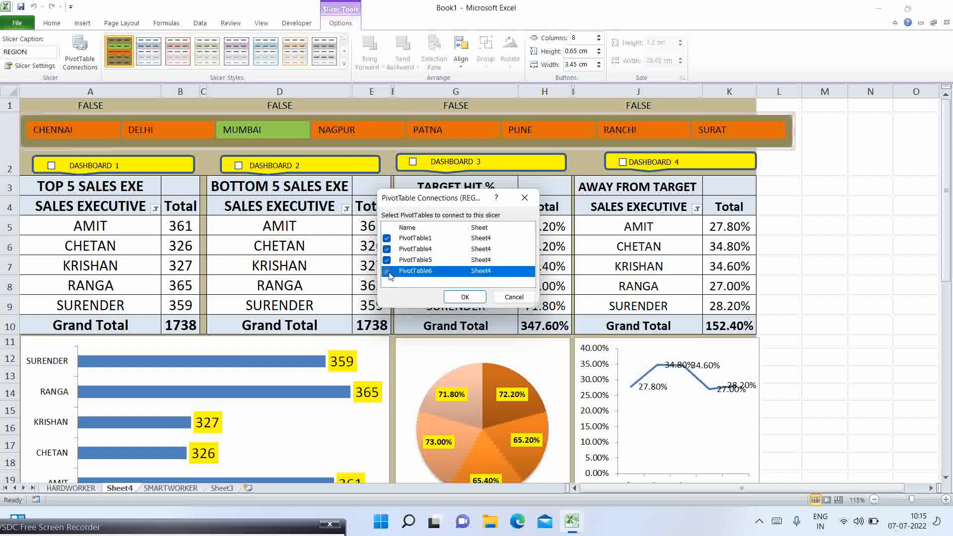
{"action": "left_click", "coordinate": [387, 260]}
{"action": "left_click", "coordinate": [387, 249]}
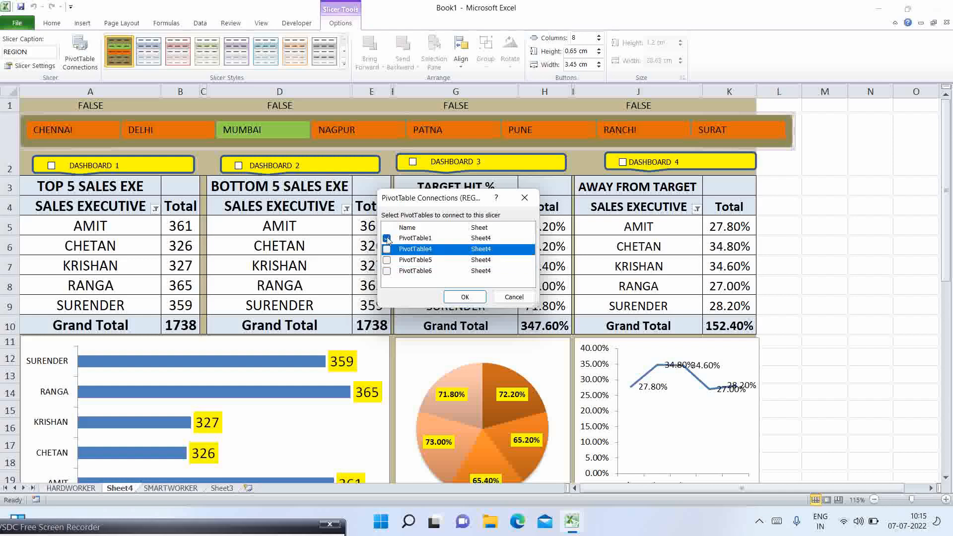
{"action": "left_click", "coordinate": [387, 239]}
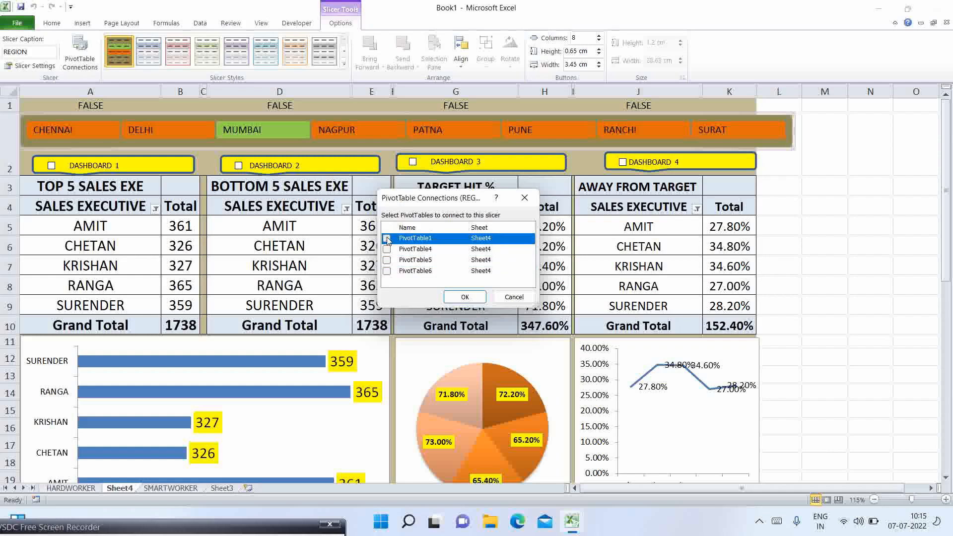
{"action": "left_click", "coordinate": [464, 297]}
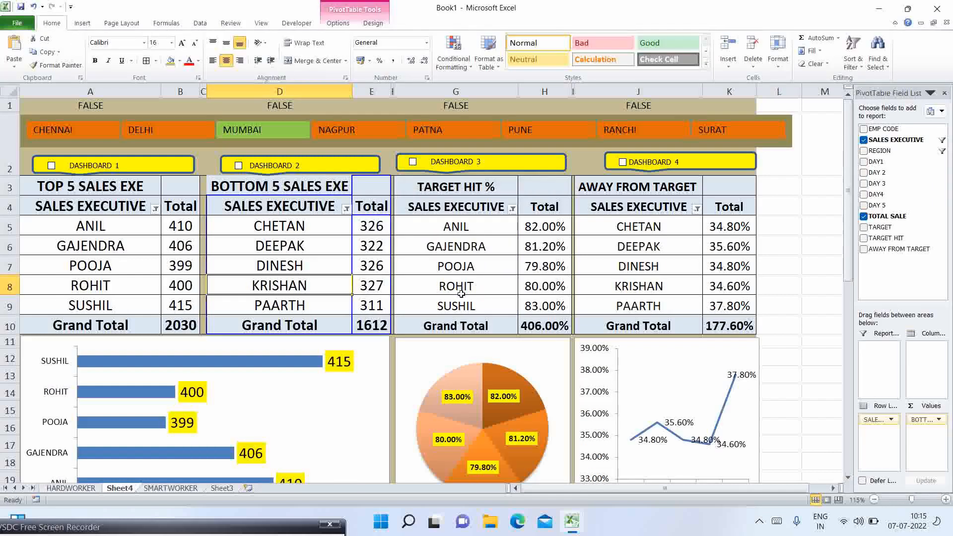
Change the SALES EXECUTIVE value filter of the BOTTOM 5 SALES EXE table to Top 5 items.
{"action": "left_click", "coordinate": [346, 208]}
{"action": "mouse_move", "coordinate": [297, 292]}
{"action": "left_click", "coordinate": [358, 403]}
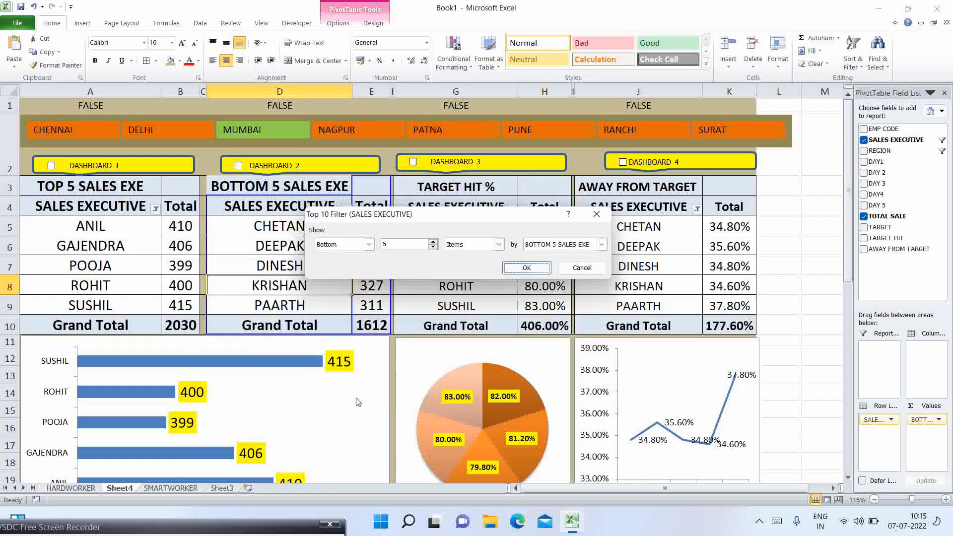
{"action": "left_click", "coordinate": [369, 244]}
{"action": "left_click", "coordinate": [340, 255]}
{"action": "left_click", "coordinate": [527, 267]}
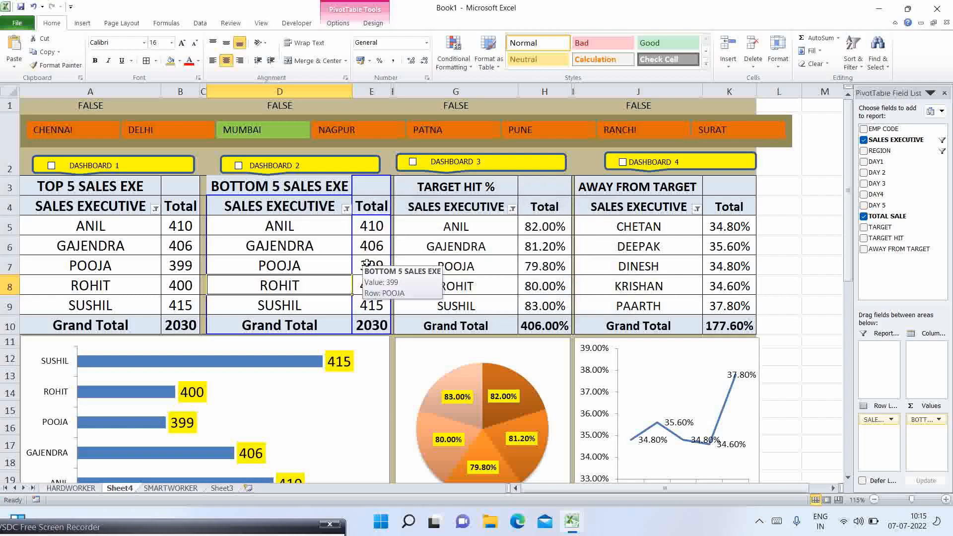
Set the SALES EXECUTIVE value filter of the BOTTOM 5 SALES EXE table back to Bottom 5 items.
{"action": "left_click", "coordinate": [346, 209]}
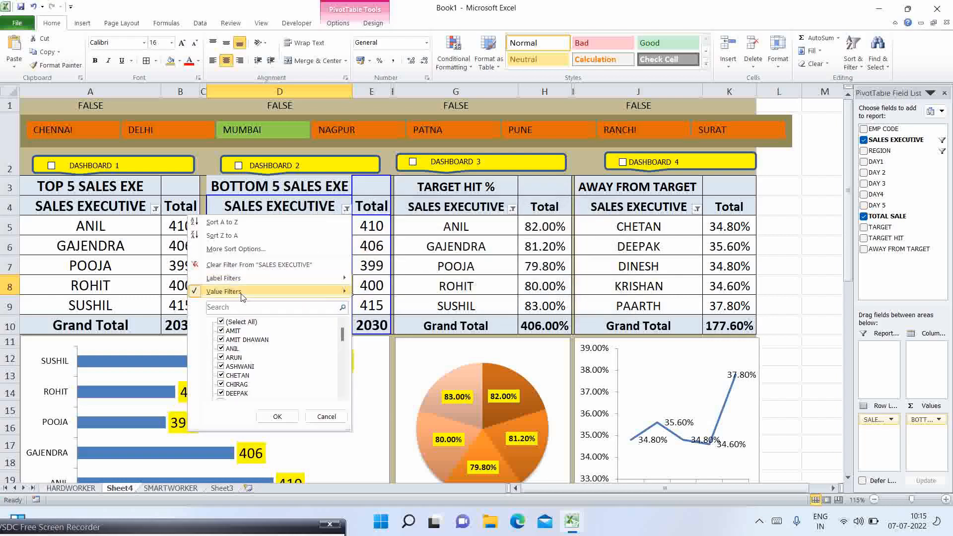
{"action": "mouse_move", "coordinate": [241, 296]}
{"action": "left_click", "coordinate": [392, 423]}
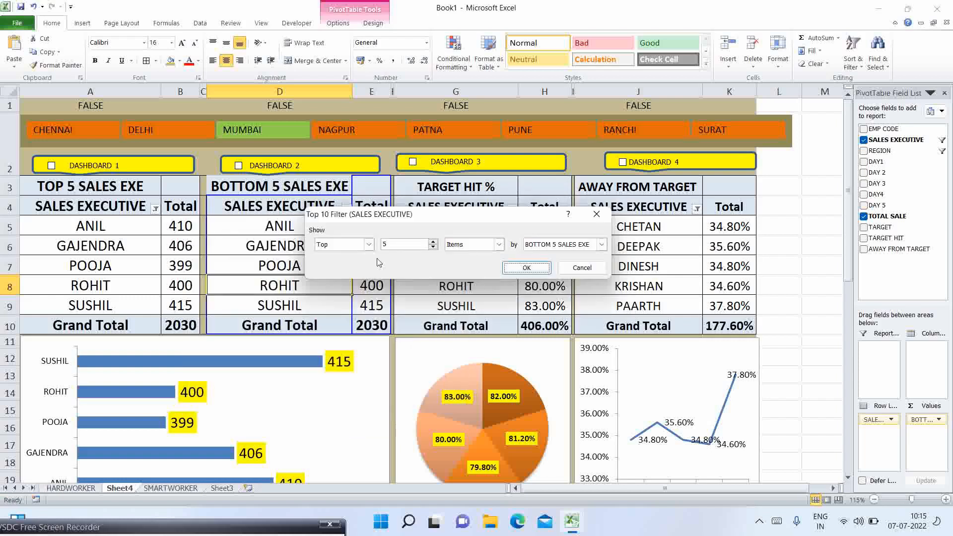
{"action": "left_click", "coordinate": [368, 244]}
{"action": "left_click", "coordinate": [357, 268]}
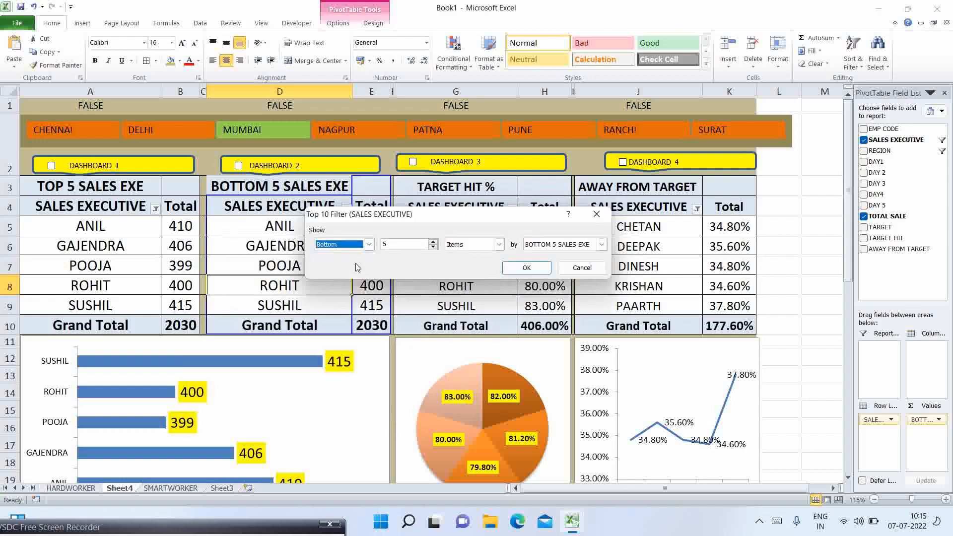
{"action": "left_click", "coordinate": [526, 268]}
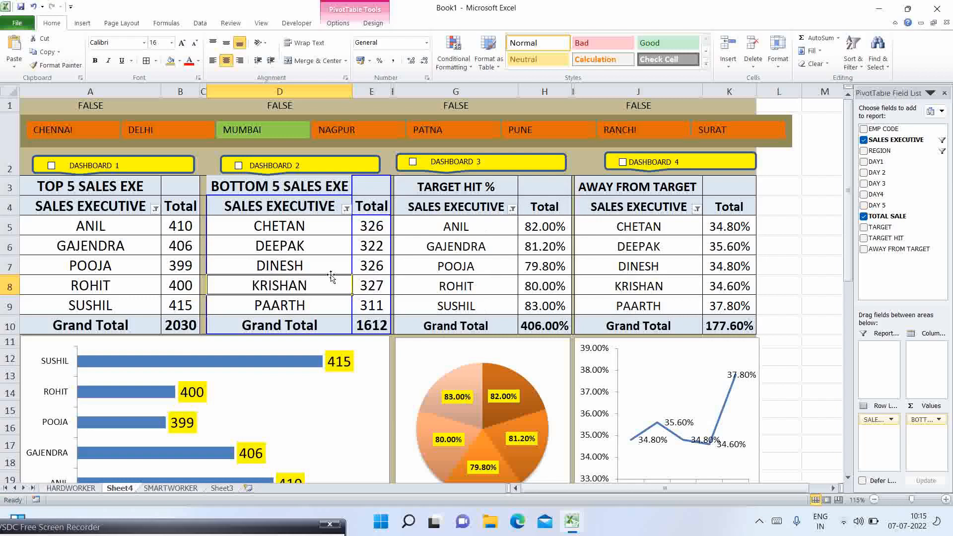
Check the REGION slicer's PivotTable connections and narrow the slicer to end at the outer edge of column K.
{"action": "left_click", "coordinate": [226, 144]}
{"action": "right_click", "coordinate": [226, 144]}
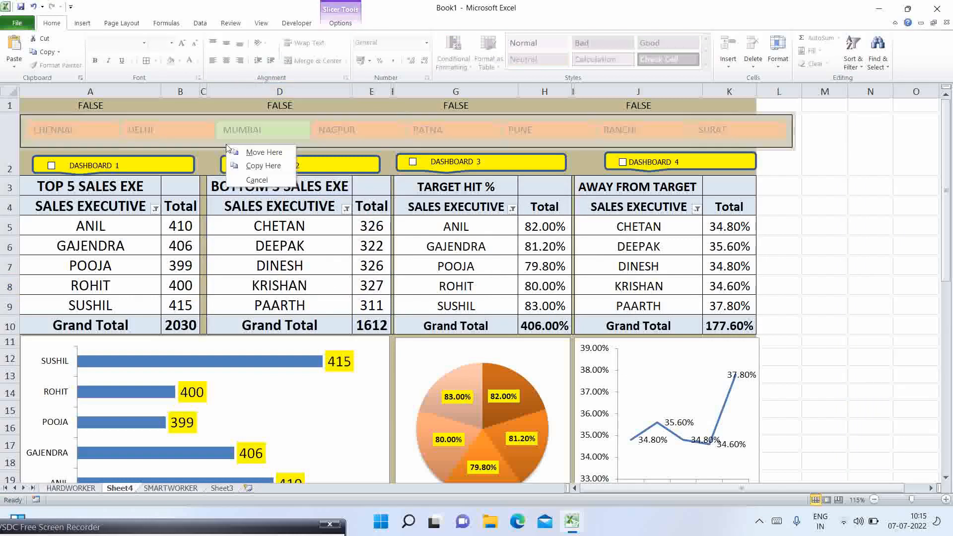
{"action": "key", "text": "Escape"}
{"action": "right_click", "coordinate": [226, 144]}
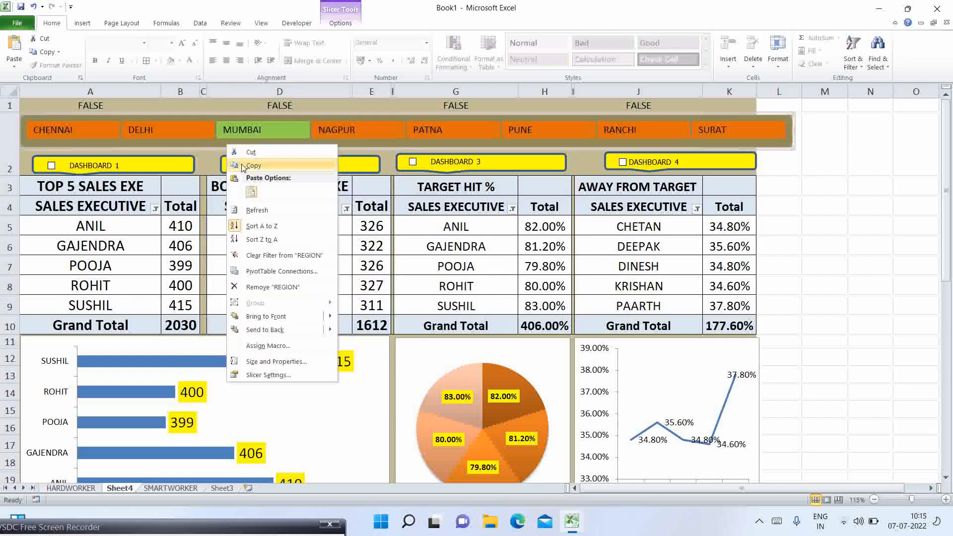
{"action": "left_click", "coordinate": [284, 273]}
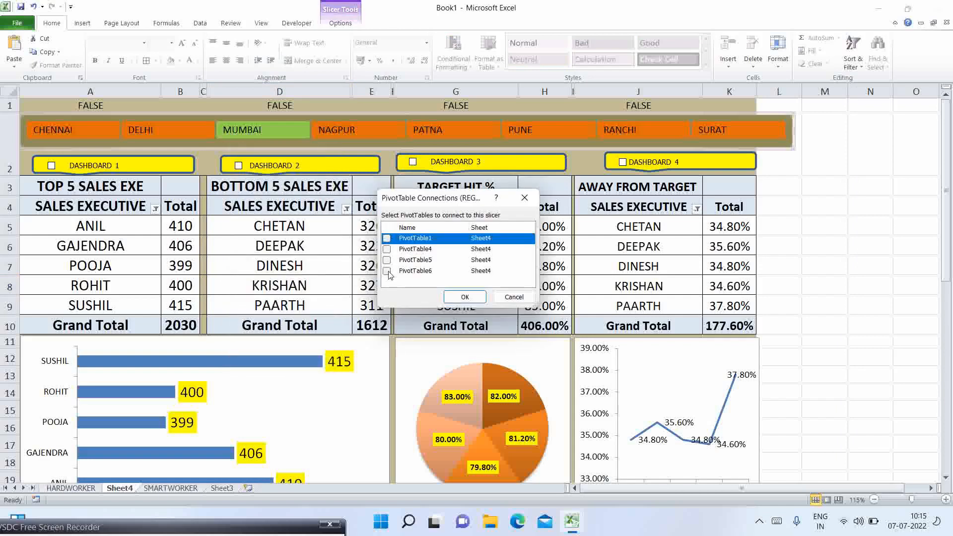
{"action": "left_click", "coordinate": [462, 300]}
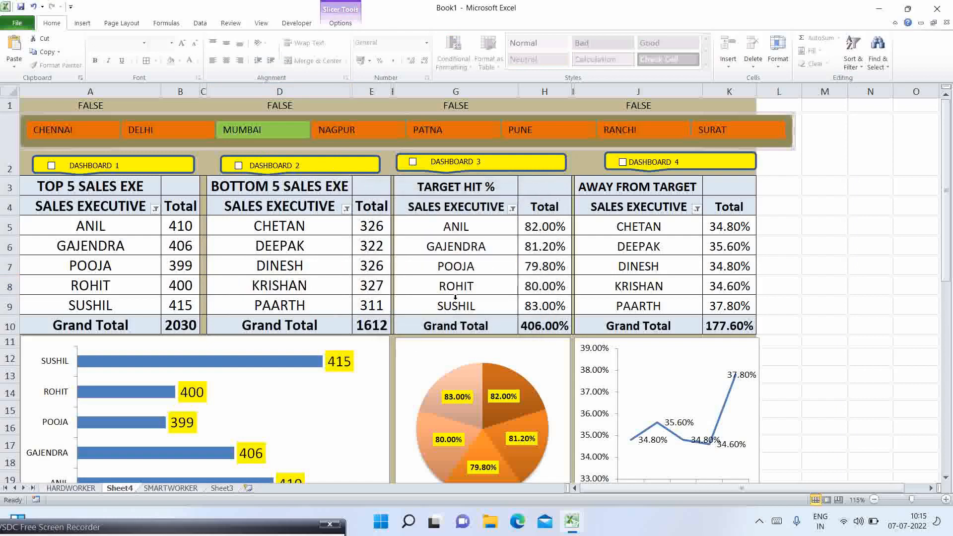
{"action": "left_click_drag", "start_coordinate": [793, 131], "coordinate": [751, 128]}
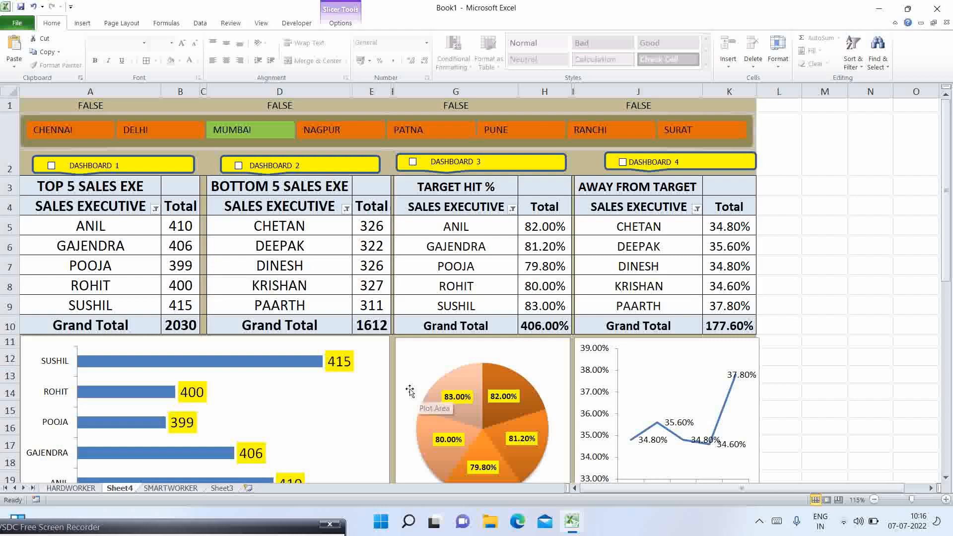
Remove the Developer tab from the ribbon's main tabs in the Excel Options.
{"action": "left_click", "coordinate": [306, 25]}
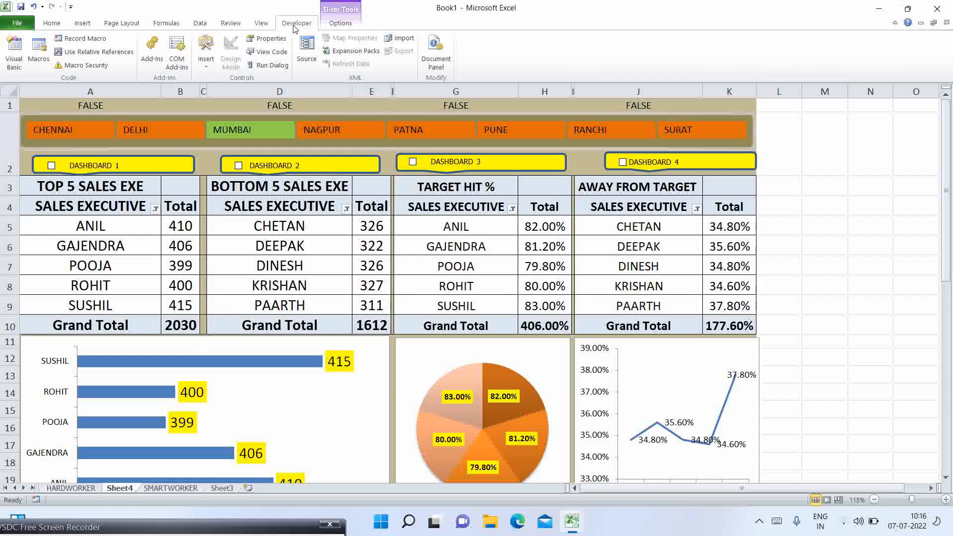
{"action": "left_click", "coordinate": [15, 25]}
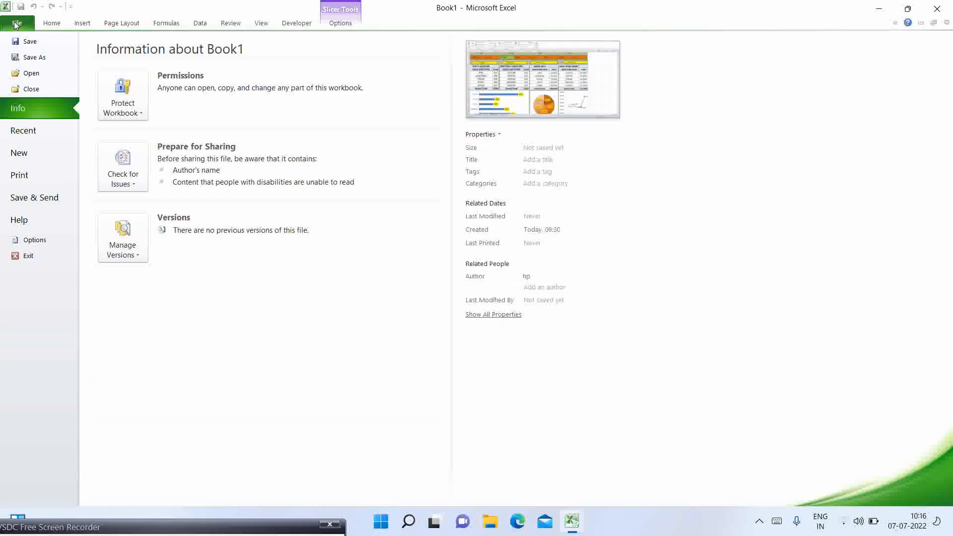
{"action": "left_click", "coordinate": [43, 242]}
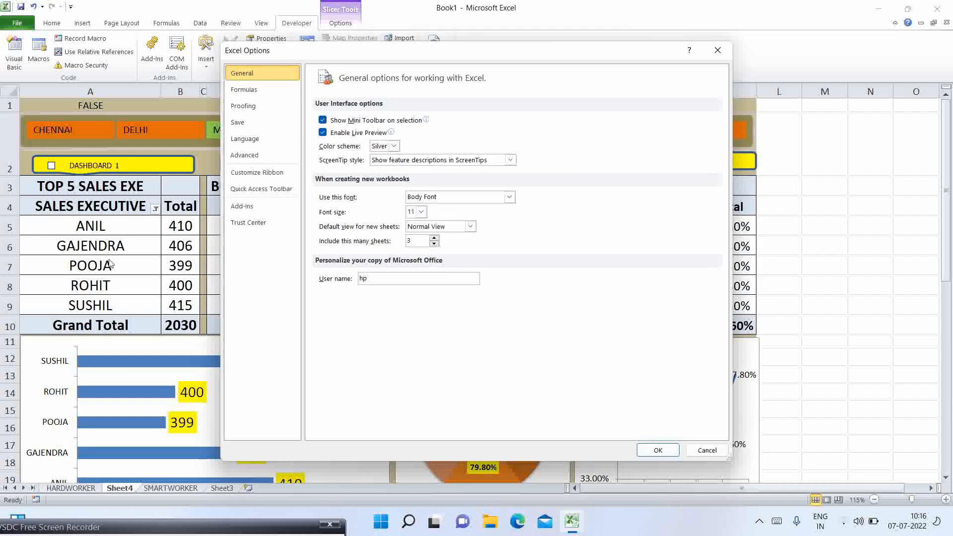
{"action": "left_click", "coordinate": [245, 155]}
{"action": "left_click", "coordinate": [254, 174]}
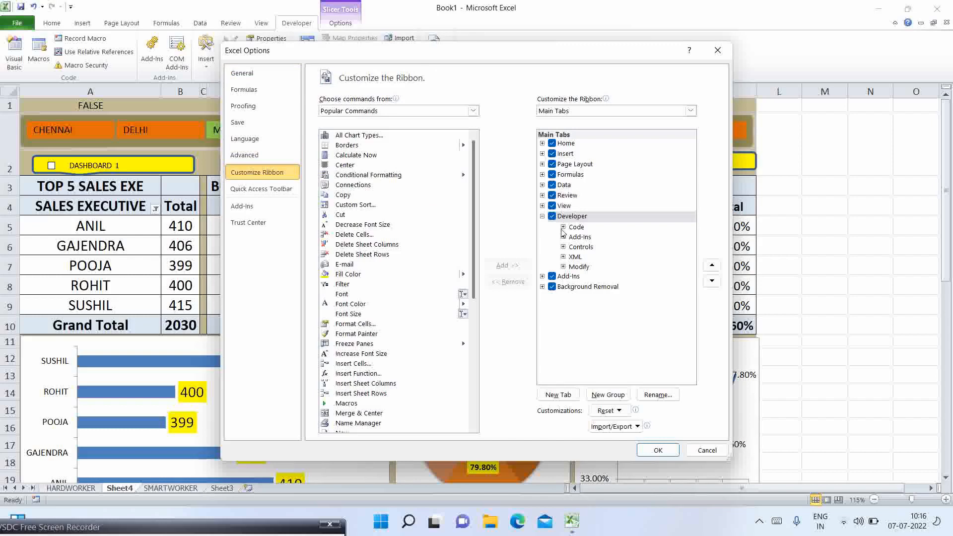
{"action": "left_click", "coordinate": [542, 217]}
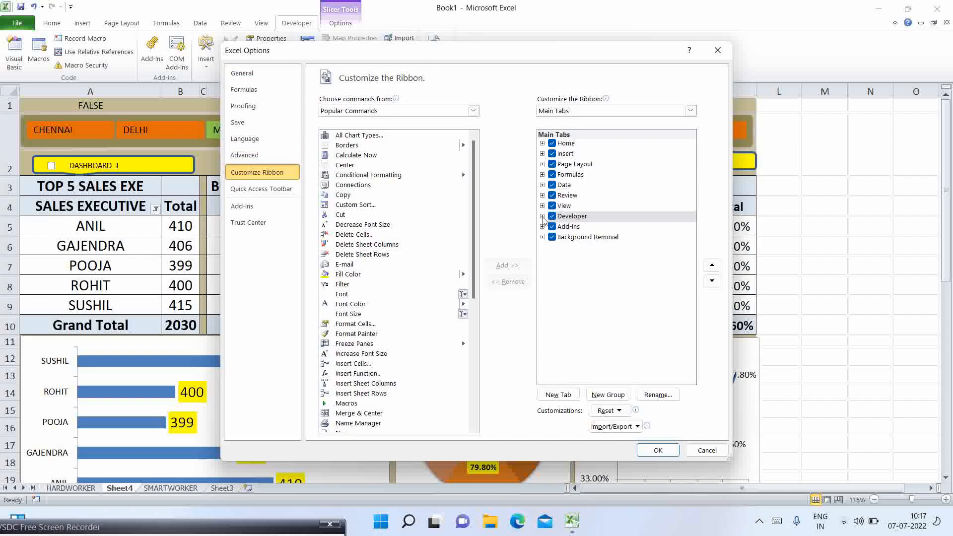
{"action": "left_click", "coordinate": [552, 216]}
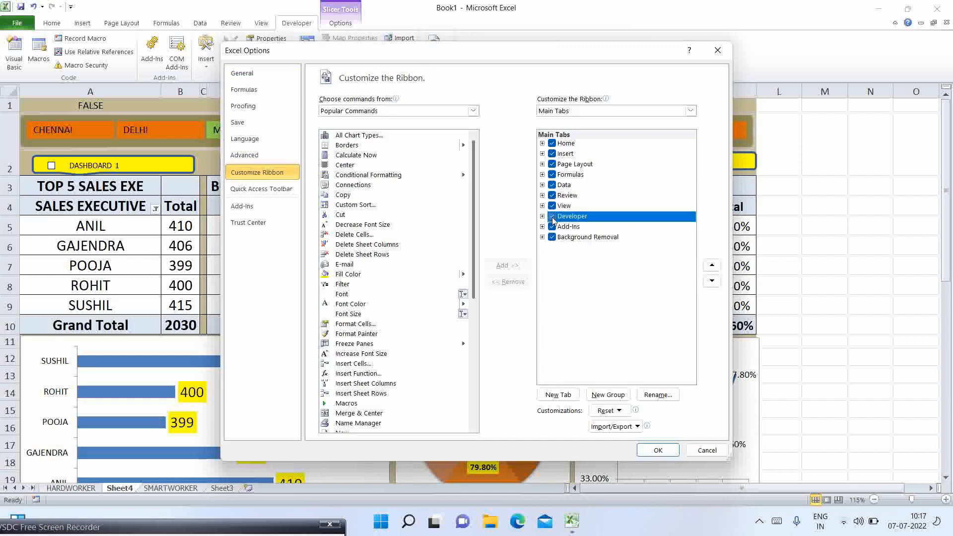
{"action": "left_click", "coordinate": [658, 450]}
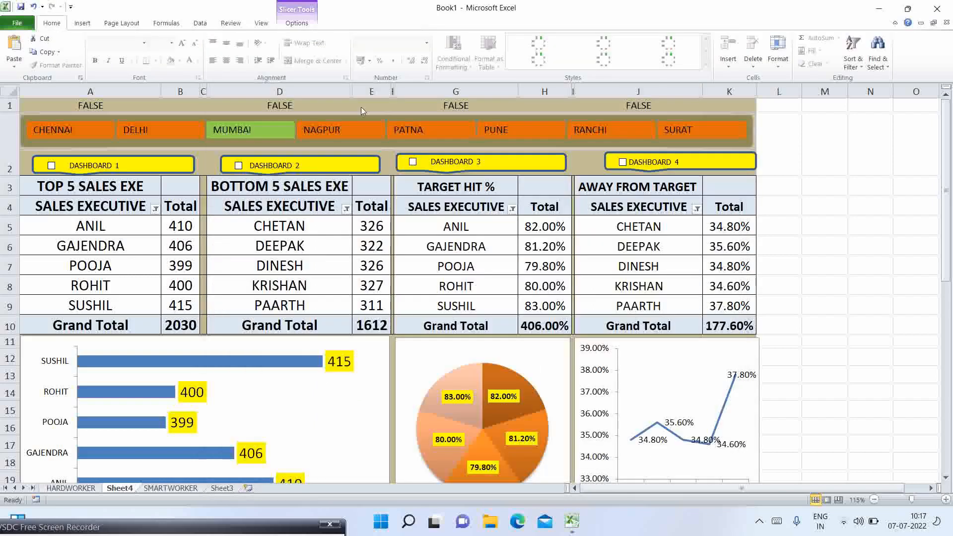
Re-enable the Developer tab among the ribbon's main tabs in the Excel Options.
{"action": "left_click", "coordinate": [18, 24]}
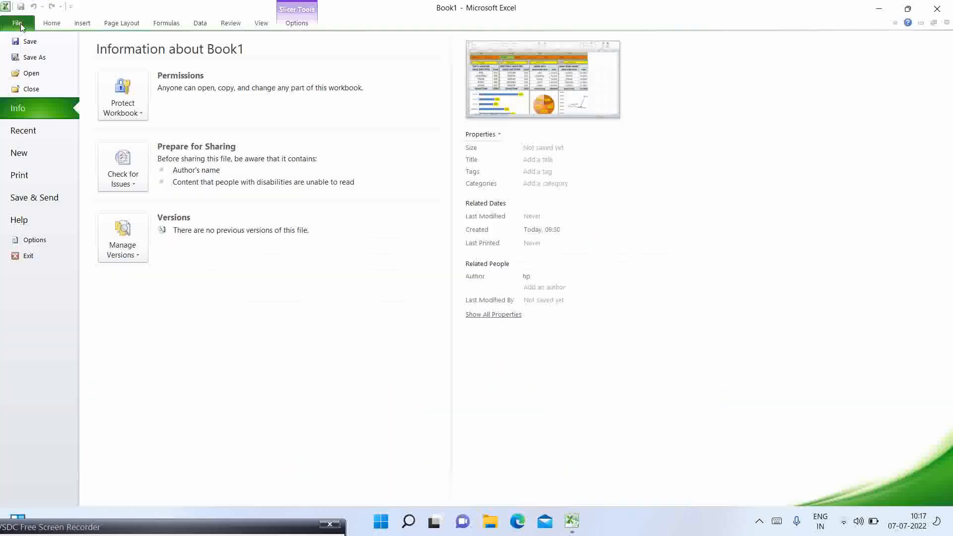
{"action": "left_click", "coordinate": [42, 246]}
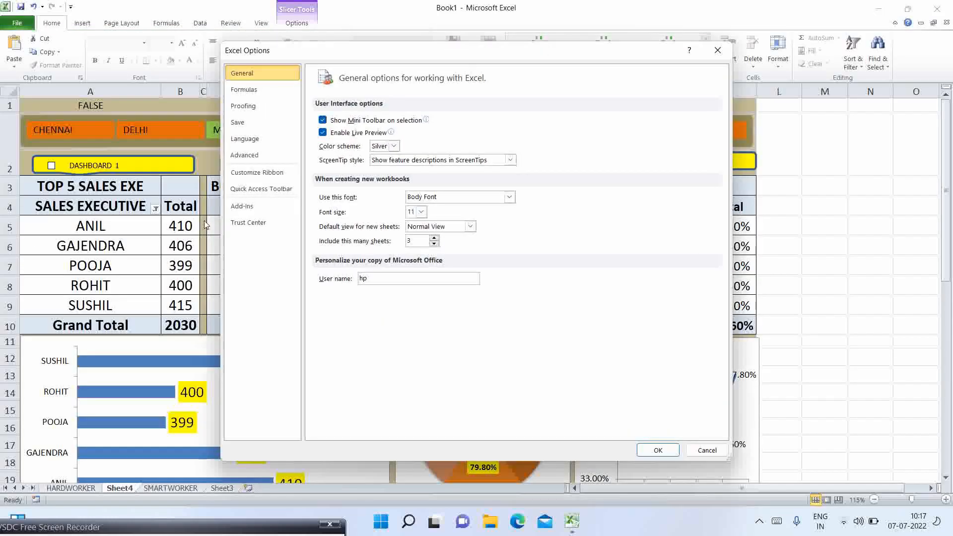
{"action": "left_click", "coordinate": [268, 174]}
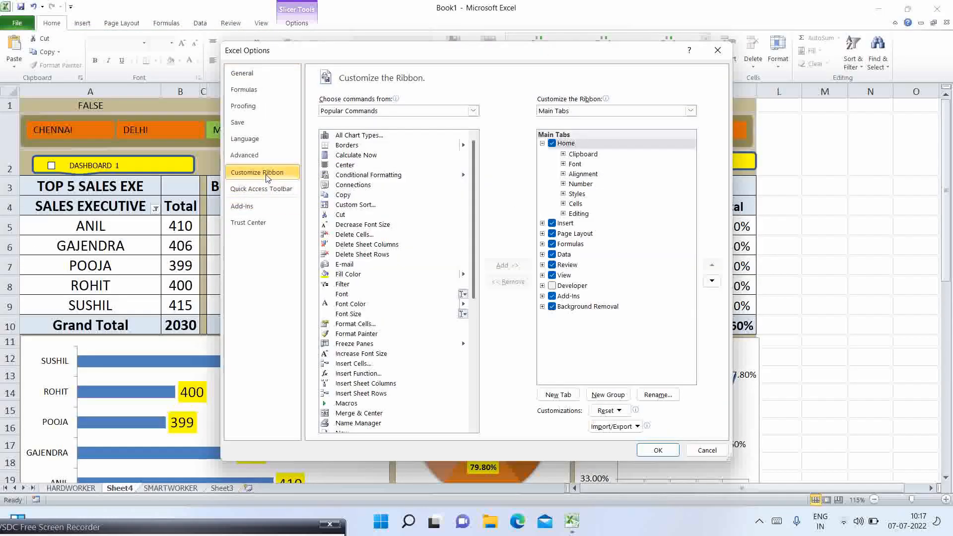
{"action": "left_click", "coordinate": [553, 287]}
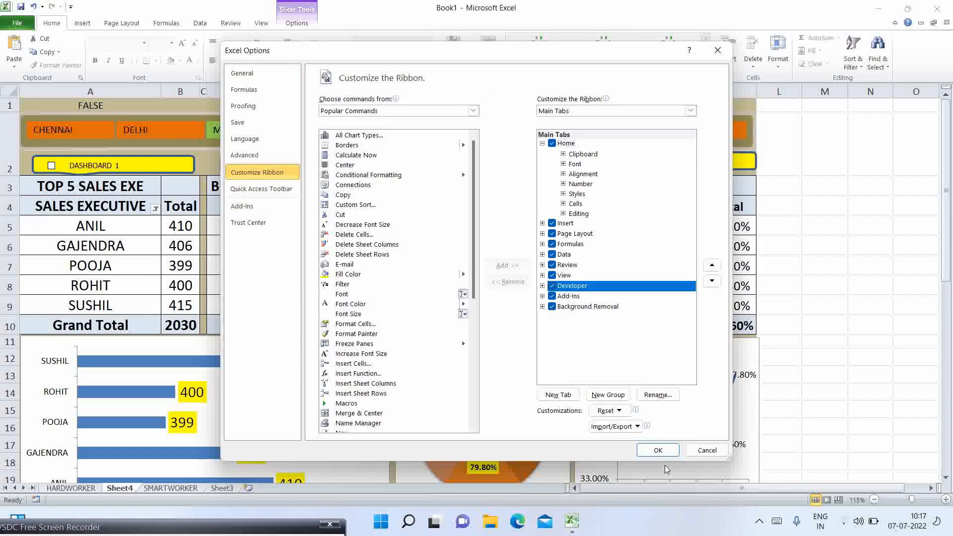
{"action": "left_click", "coordinate": [662, 452]}
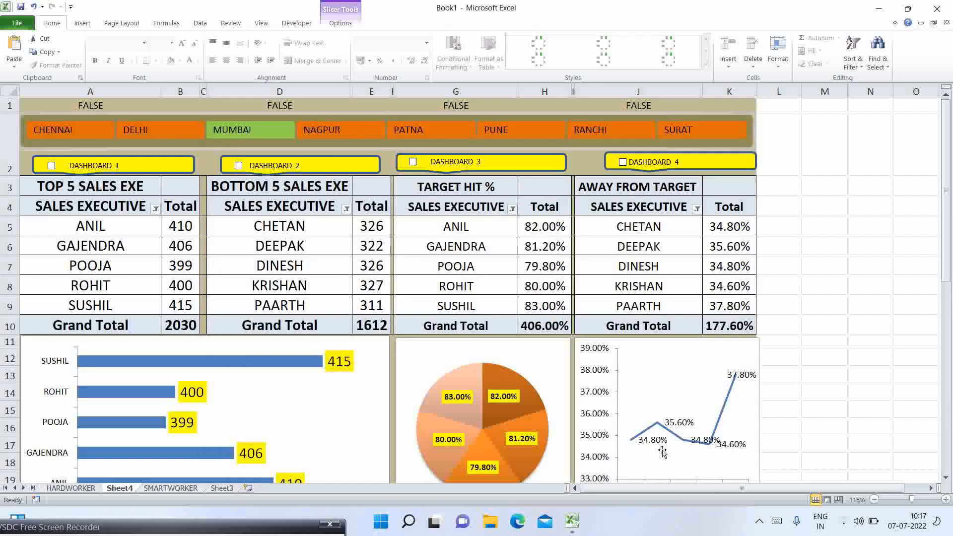
Review which PivotTables the REGION slicer is connected to.
{"action": "left_click", "coordinate": [297, 24]}
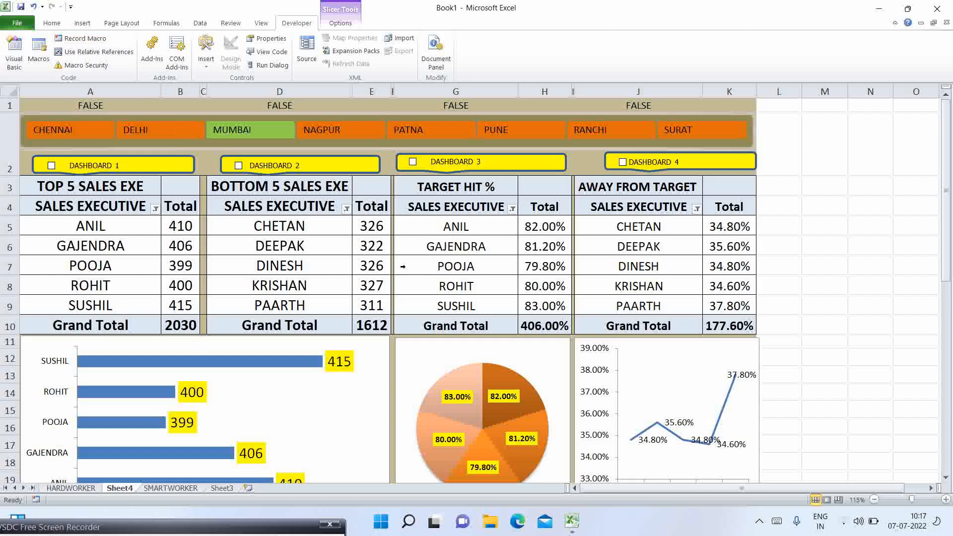
{"action": "right_click", "coordinate": [264, 145]}
{"action": "left_click", "coordinate": [314, 117]}
{"action": "left_click", "coordinate": [341, 24]}
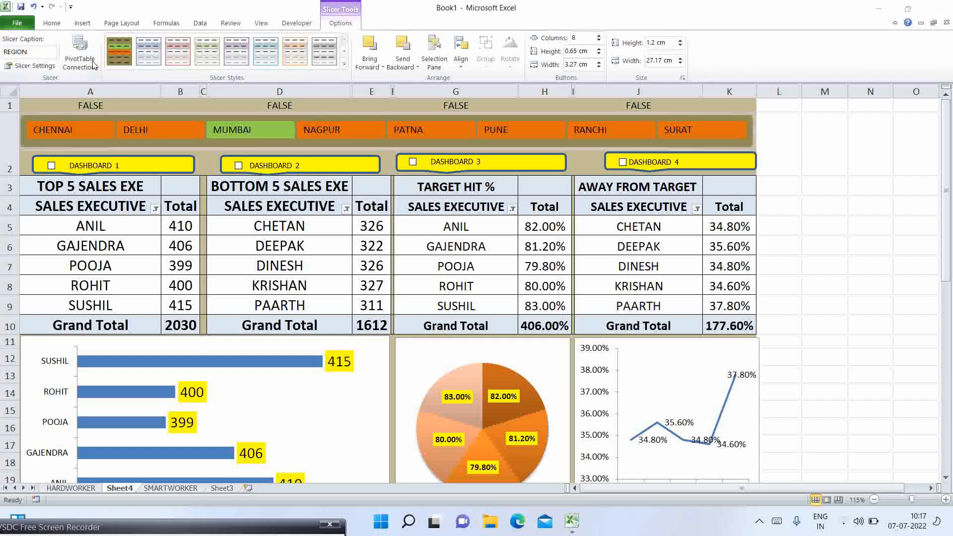
{"action": "left_click", "coordinate": [80, 54]}
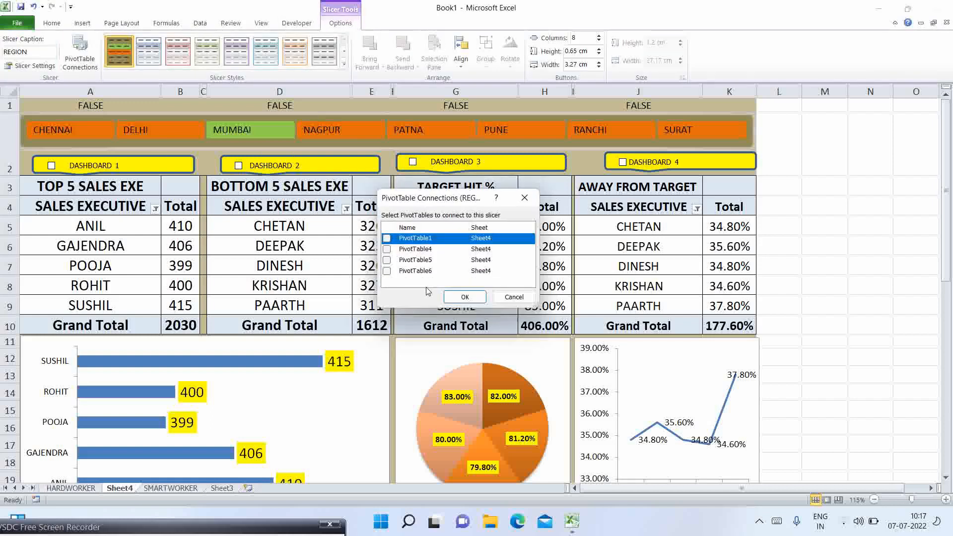
{"action": "left_click", "coordinate": [464, 297]}
Look up the PivotTable name of the TOP 5 SALES EXE table in its PivotTable options.
{"action": "right_click", "coordinate": [154, 188]}
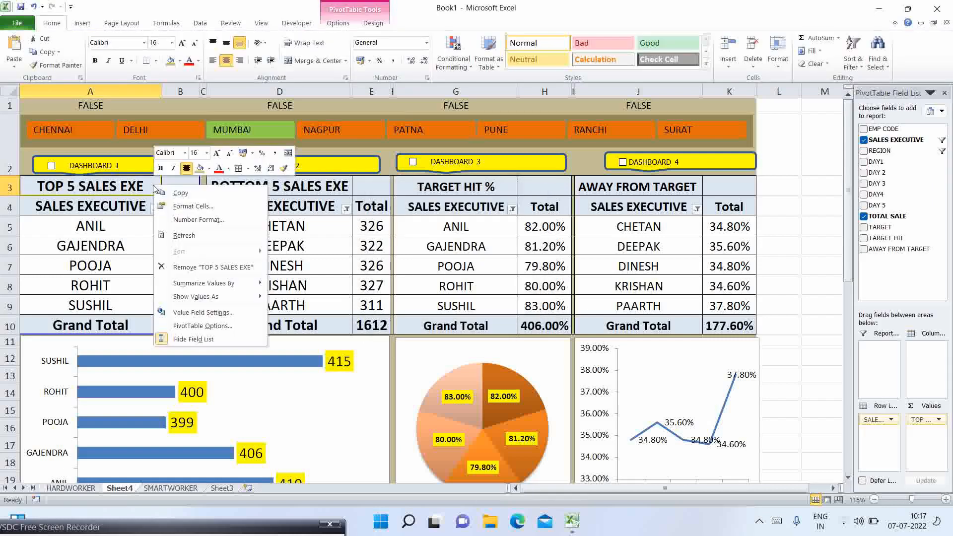
{"action": "left_click", "coordinate": [208, 328]}
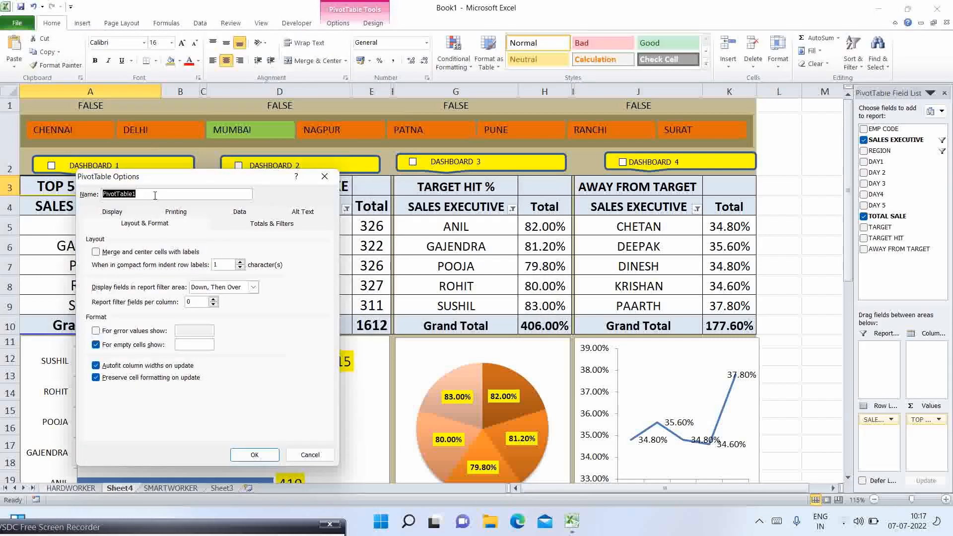
{"action": "left_click", "coordinate": [258, 455]}
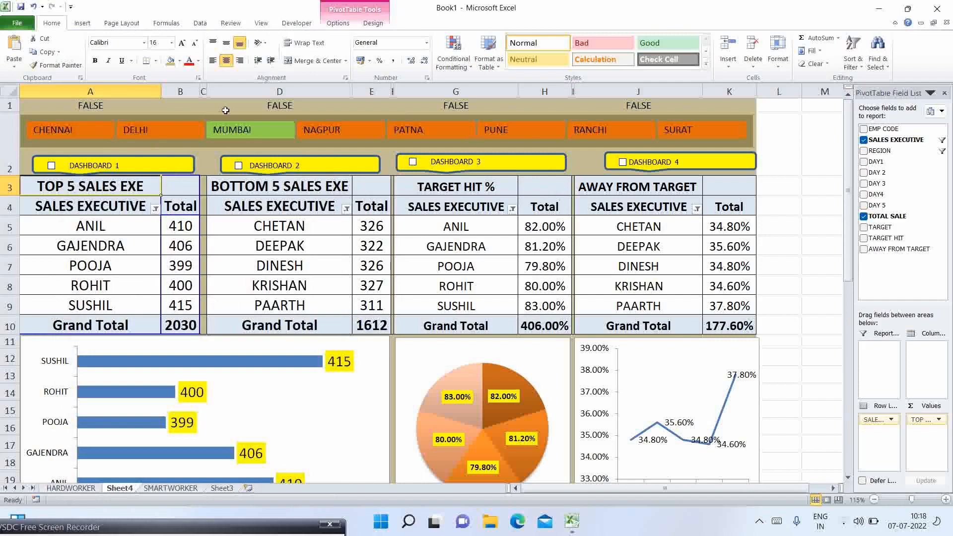
Start recording a macro named Macro1, stored in This Workbook.
{"action": "left_click", "coordinate": [306, 26]}
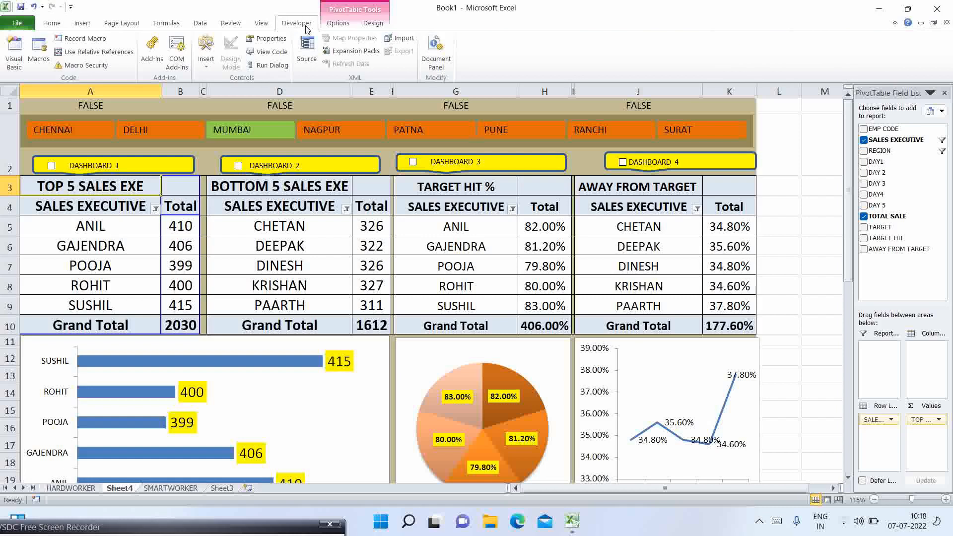
{"action": "left_click", "coordinate": [78, 42]}
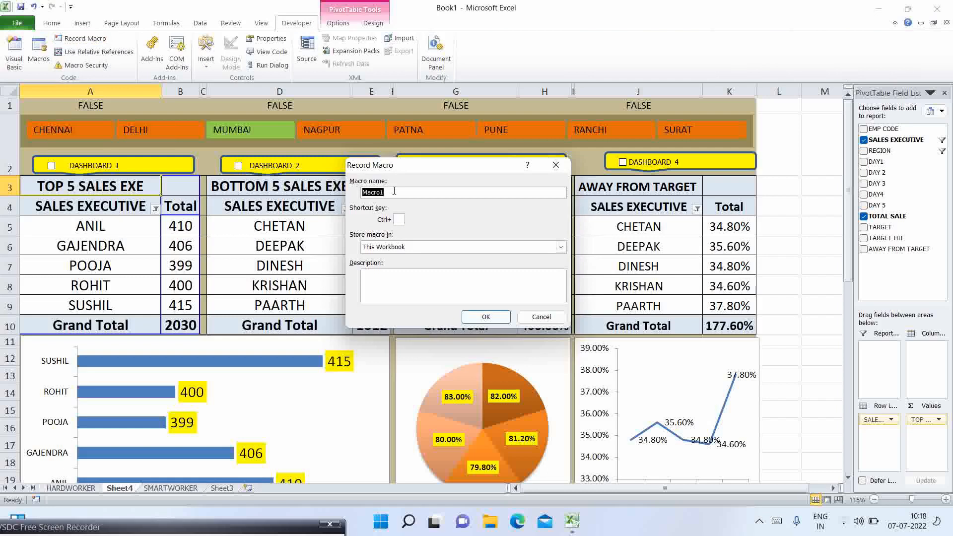
{"action": "left_click", "coordinate": [486, 316]}
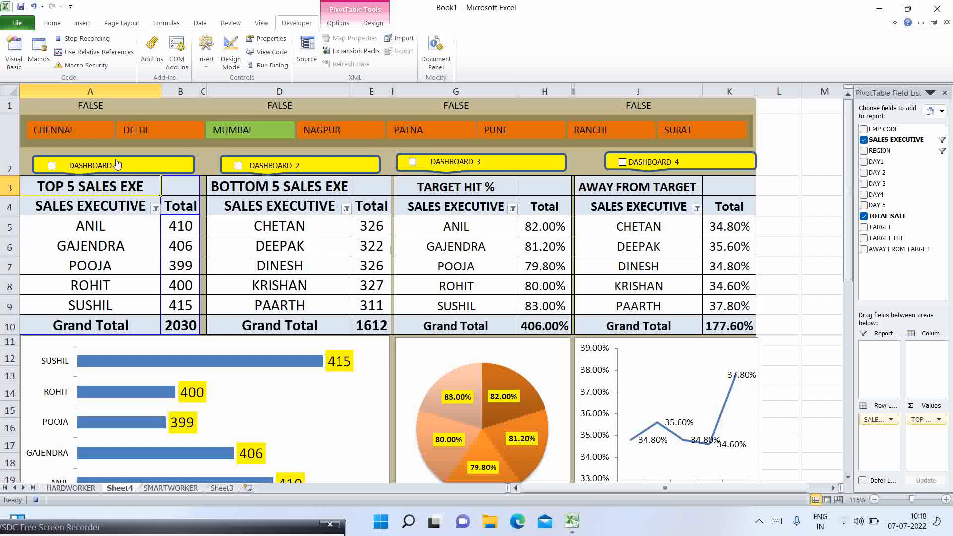
Connect the REGION slicer to PivotTable1 while the macro is recording.
{"action": "left_click", "coordinate": [141, 168]}
{"action": "left_click", "coordinate": [141, 168]}
{"action": "left_click", "coordinate": [218, 145]}
{"action": "left_click", "coordinate": [218, 144]}
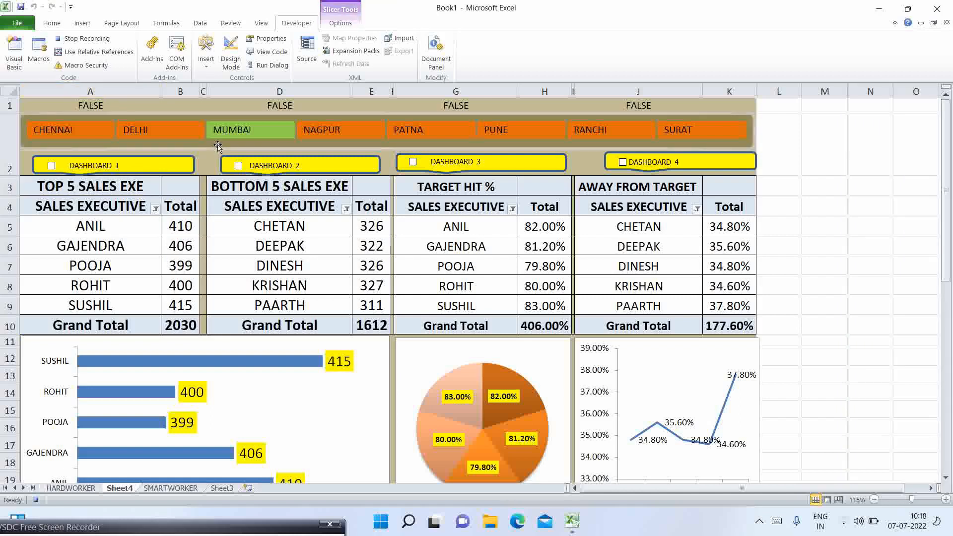
{"action": "right_click", "coordinate": [217, 144]}
{"action": "left_click", "coordinate": [217, 144]}
{"action": "right_click", "coordinate": [210, 143]}
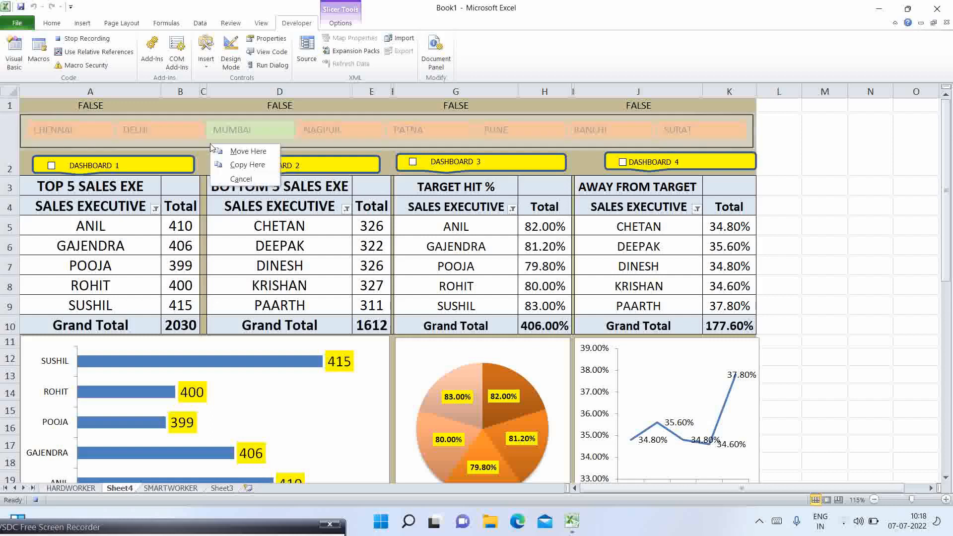
{"action": "left_click", "coordinate": [283, 116]}
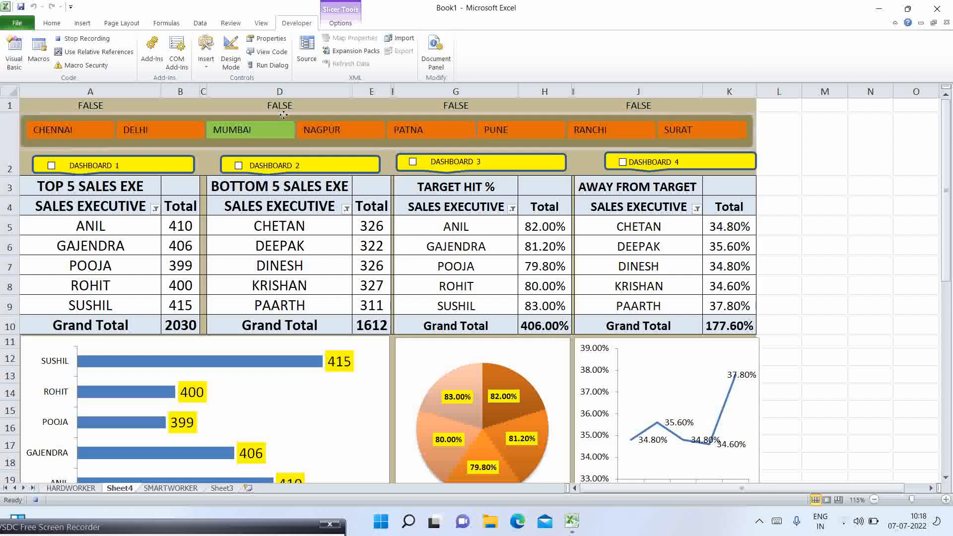
{"action": "right_click", "coordinate": [283, 115]}
{"action": "left_click", "coordinate": [280, 113]}
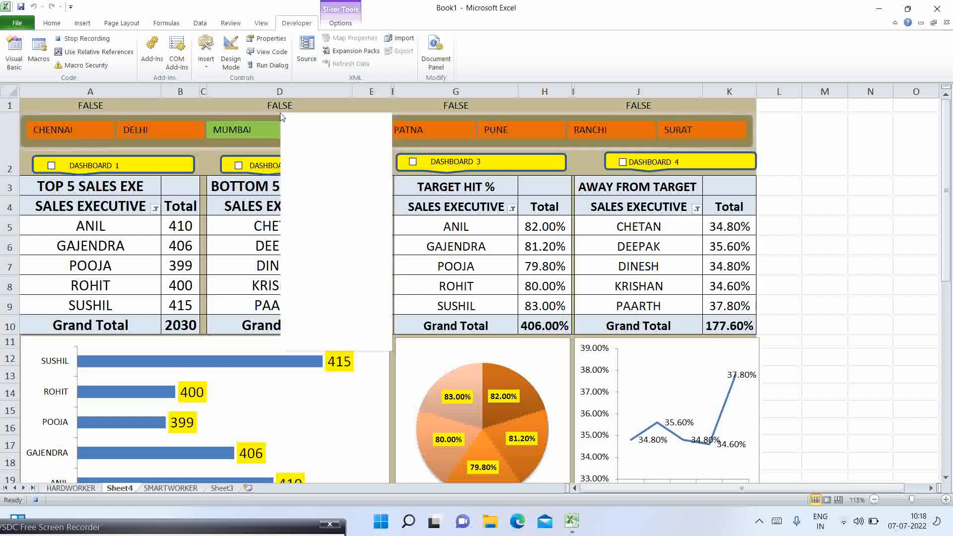
{"action": "right_click", "coordinate": [281, 113]}
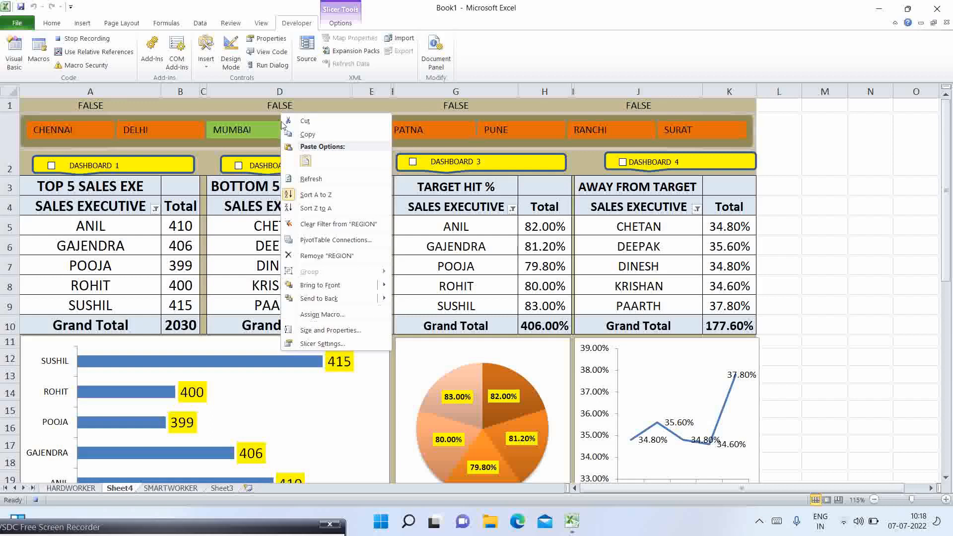
{"action": "left_click", "coordinate": [311, 241]}
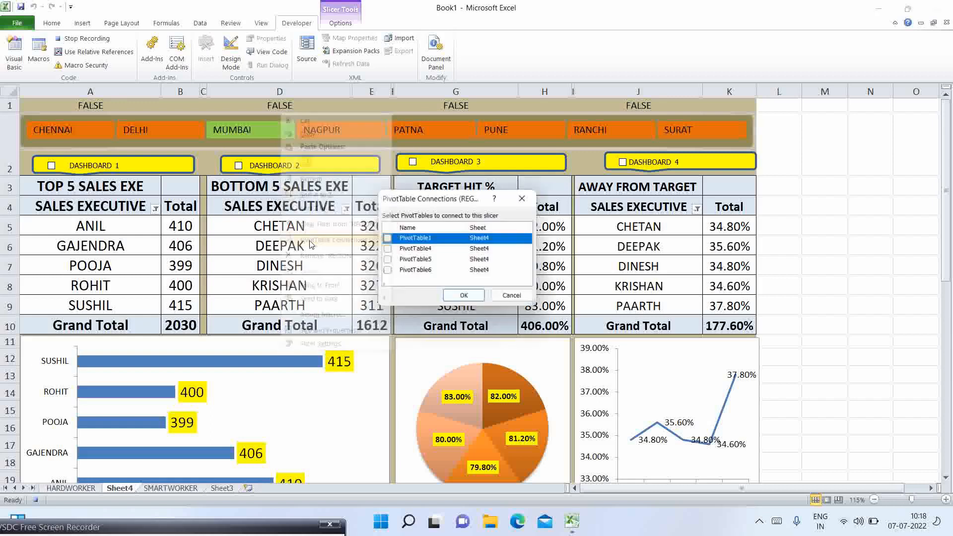
{"action": "left_click", "coordinate": [387, 238]}
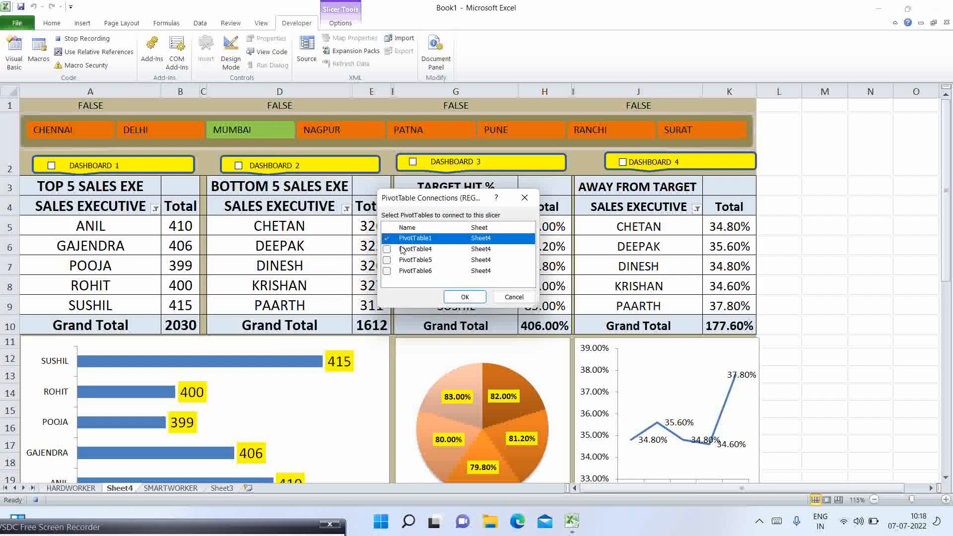
{"action": "left_click", "coordinate": [465, 298]}
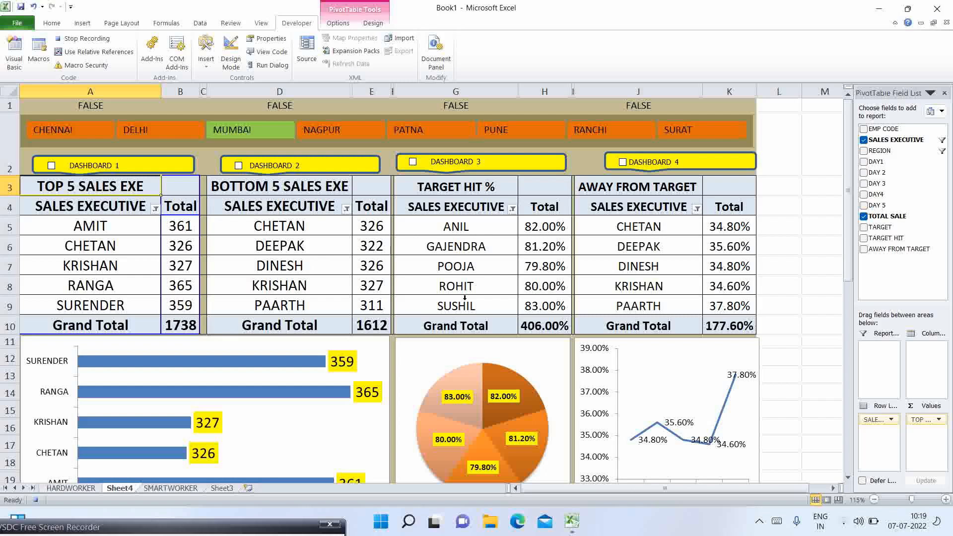
Disconnect the REGION slicer from PivotTable1 and stop recording the macro.
{"action": "left_click", "coordinate": [303, 115]}
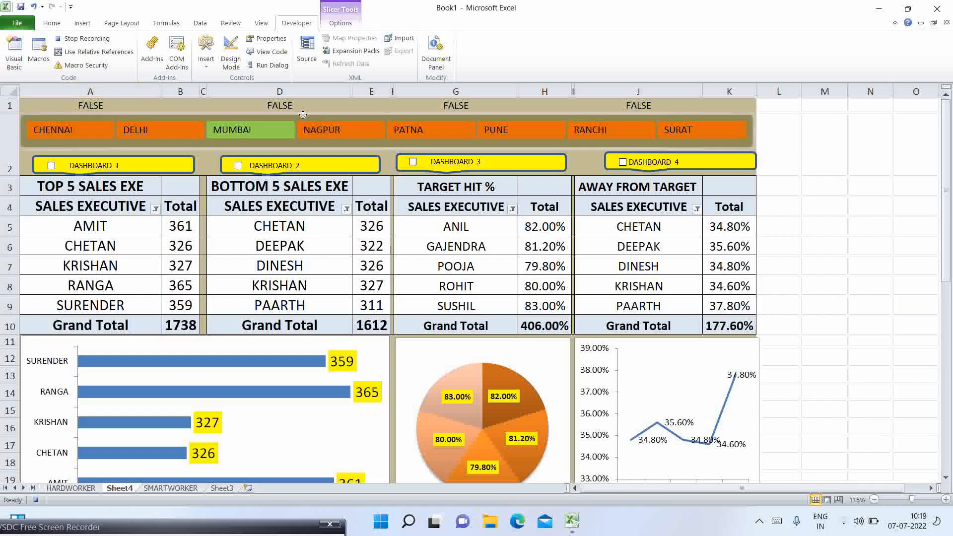
{"action": "right_click", "coordinate": [303, 114]}
{"action": "left_click", "coordinate": [300, 115]}
{"action": "right_click", "coordinate": [300, 115]}
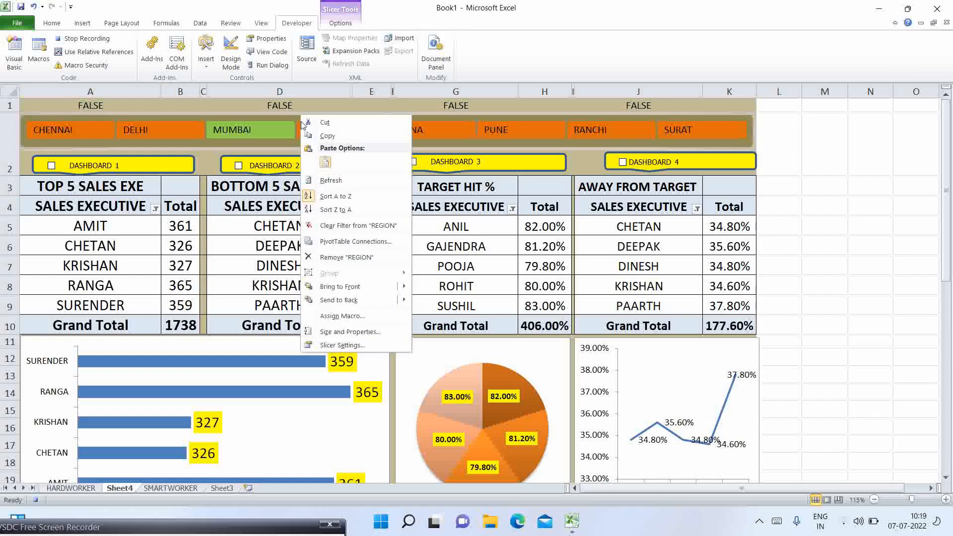
{"action": "left_click", "coordinate": [351, 242]}
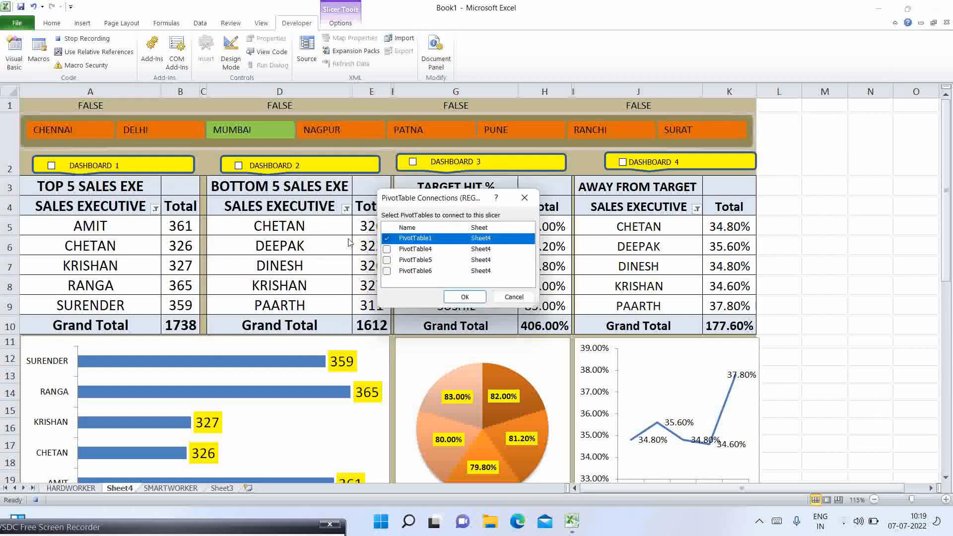
{"action": "left_click", "coordinate": [387, 239]}
{"action": "left_click", "coordinate": [463, 296]}
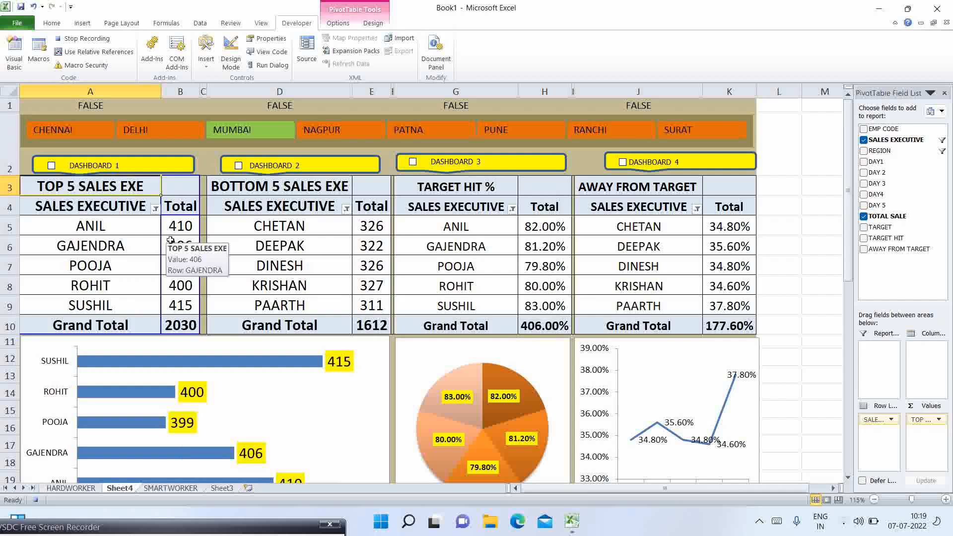
{"action": "left_click", "coordinate": [82, 44]}
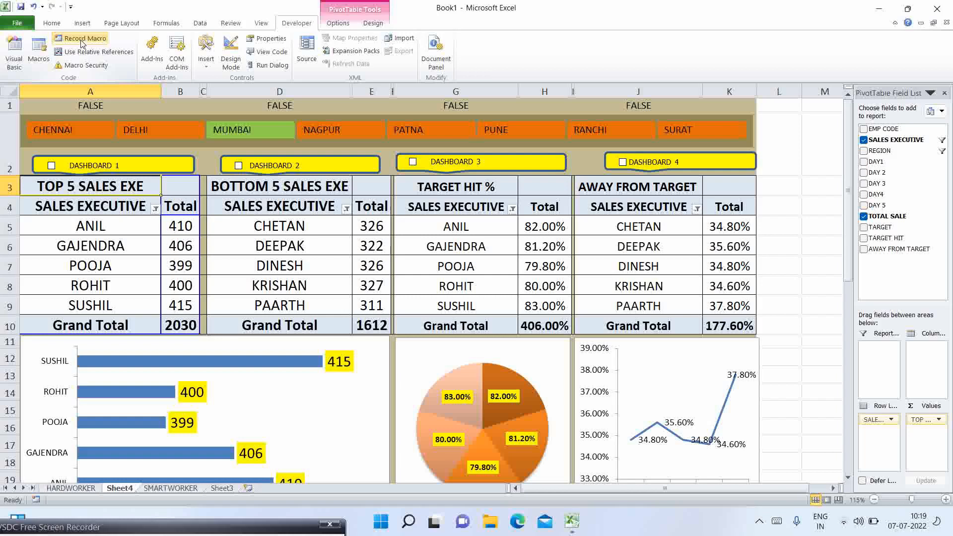
{"action": "left_click", "coordinate": [268, 121]}
{"action": "right_click", "coordinate": [269, 118]}
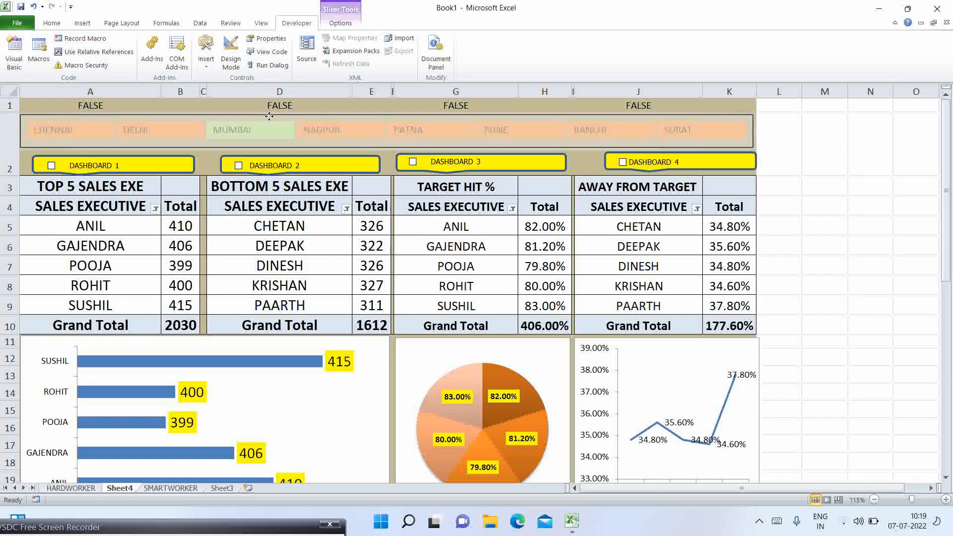
{"action": "left_click", "coordinate": [361, 112]}
{"action": "right_click", "coordinate": [360, 119]}
{"action": "left_click", "coordinate": [359, 117]}
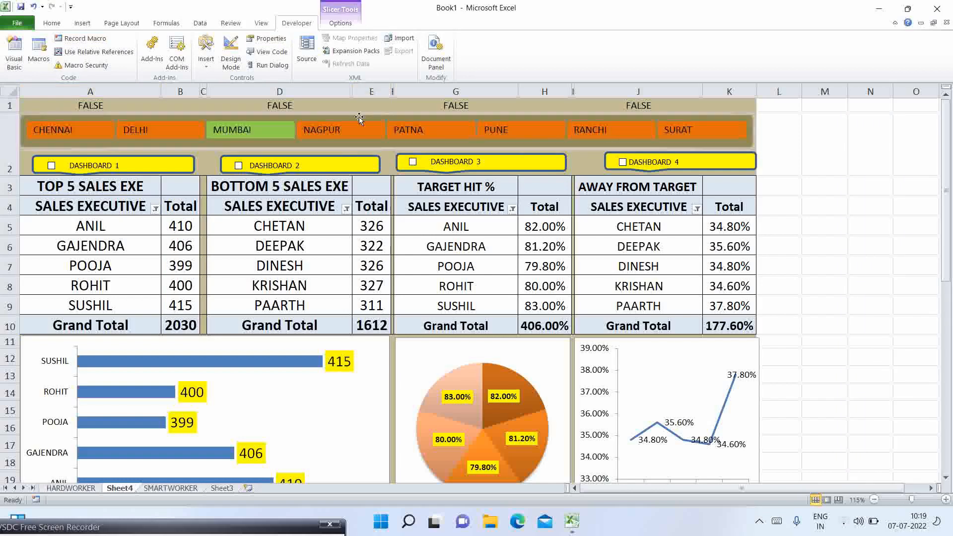
{"action": "right_click", "coordinate": [359, 117]}
{"action": "left_click", "coordinate": [353, 115]}
{"action": "right_click", "coordinate": [351, 115]}
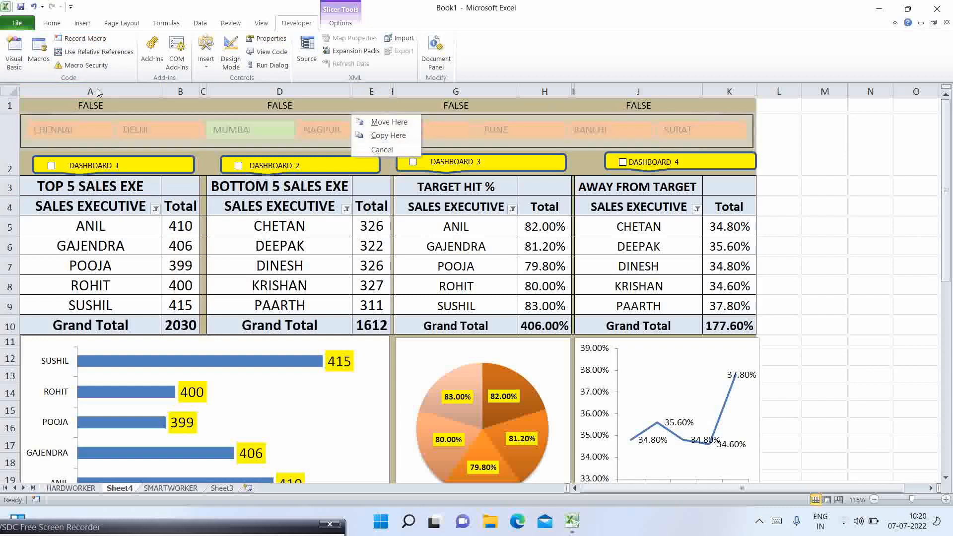
Connect the REGION slicer to PivotTable1, PivotTable4, PivotTable5 and PivotTable6, and test the filtering with PATNA and NAGPUR.
{"action": "left_click", "coordinate": [339, 24]}
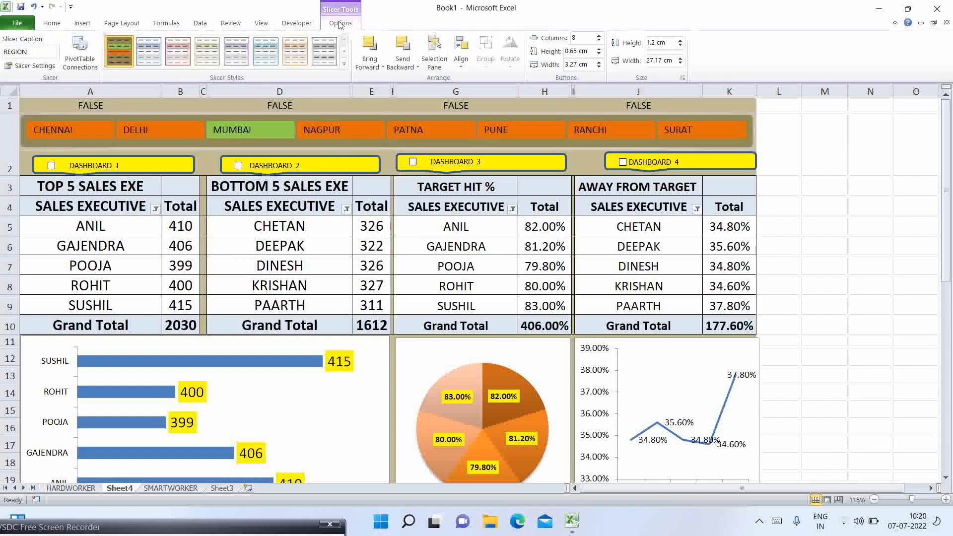
{"action": "left_click", "coordinate": [81, 59]}
{"action": "left_click", "coordinate": [387, 238]}
{"action": "left_click", "coordinate": [387, 250]}
{"action": "left_click", "coordinate": [387, 261]}
{"action": "left_click", "coordinate": [386, 271]}
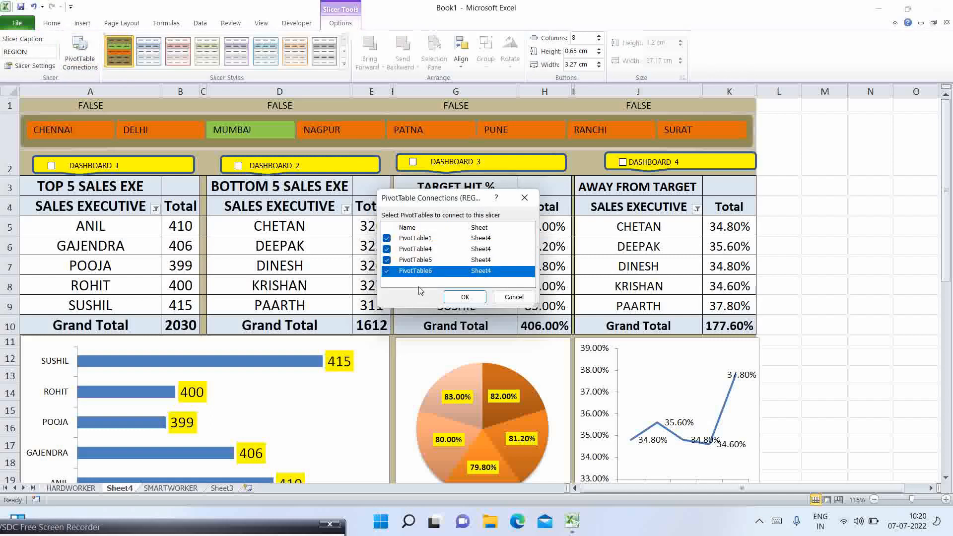
{"action": "left_click", "coordinate": [465, 297]}
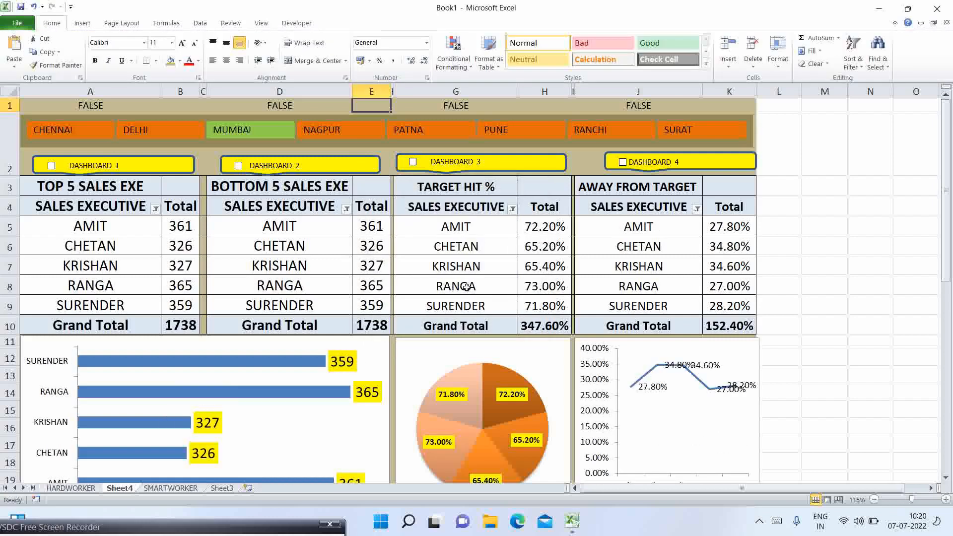
{"action": "left_click", "coordinate": [423, 134]}
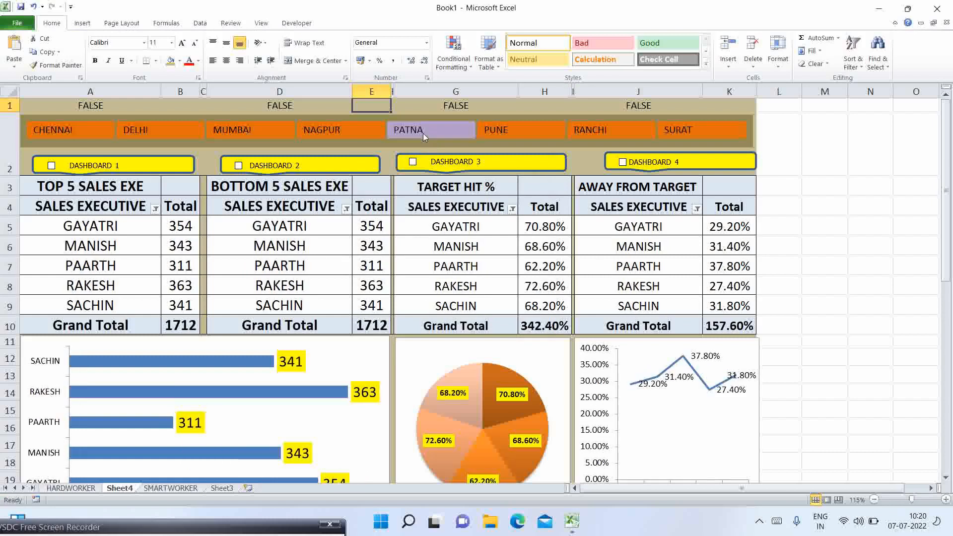
{"action": "left_click", "coordinate": [339, 135]}
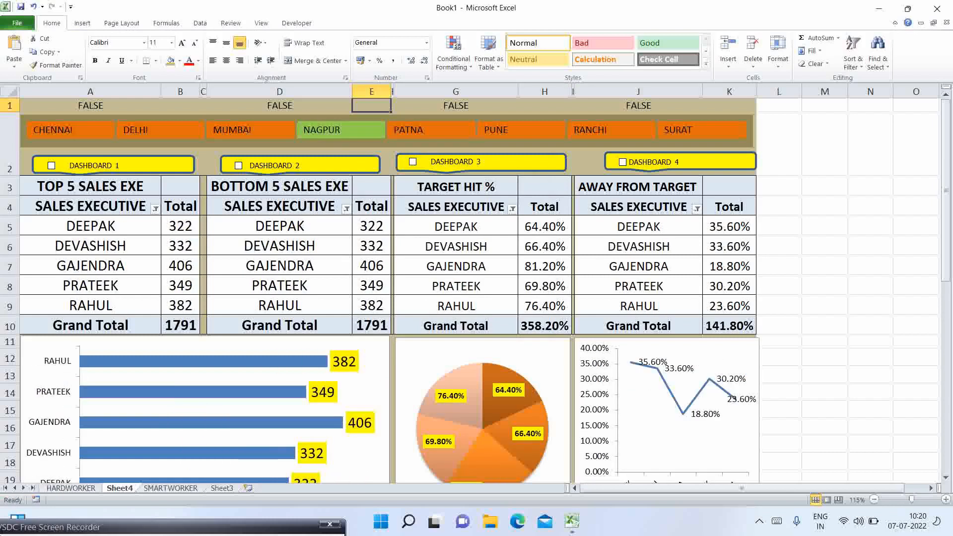
Disconnect the REGION slicer from PivotTable1, PivotTable4, PivotTable5 and PivotTable6.
{"action": "left_click", "coordinate": [303, 23]}
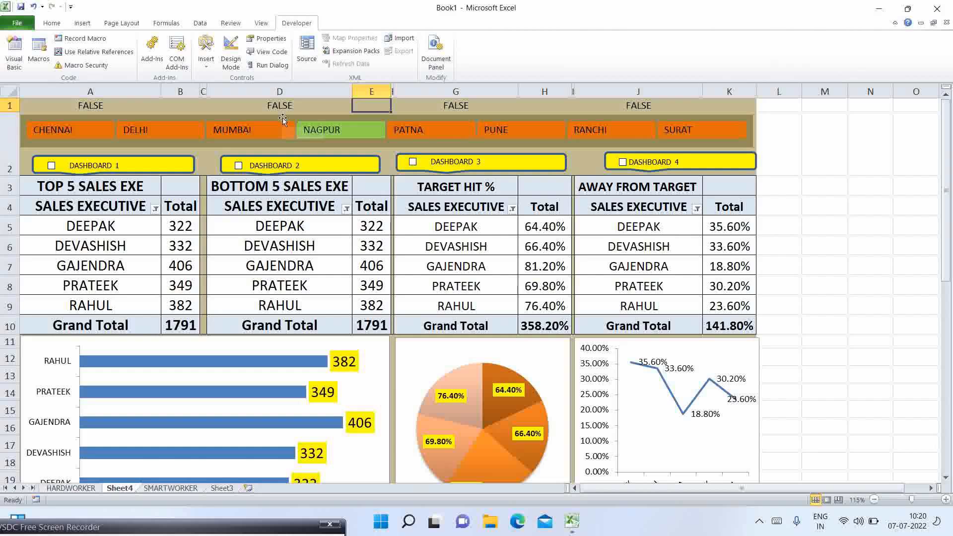
{"action": "left_click", "coordinate": [308, 131]}
{"action": "left_click", "coordinate": [343, 24]}
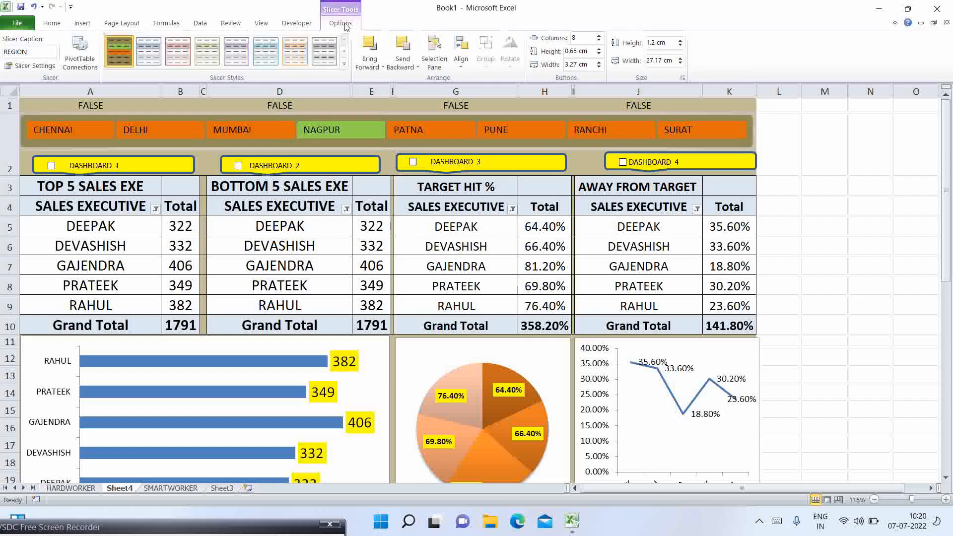
{"action": "left_click", "coordinate": [80, 55]}
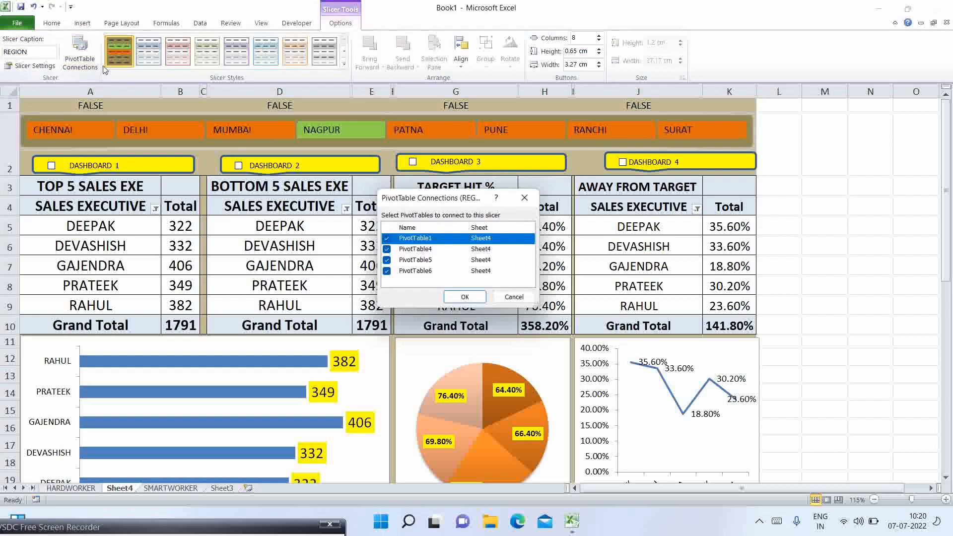
{"action": "left_click", "coordinate": [388, 250]}
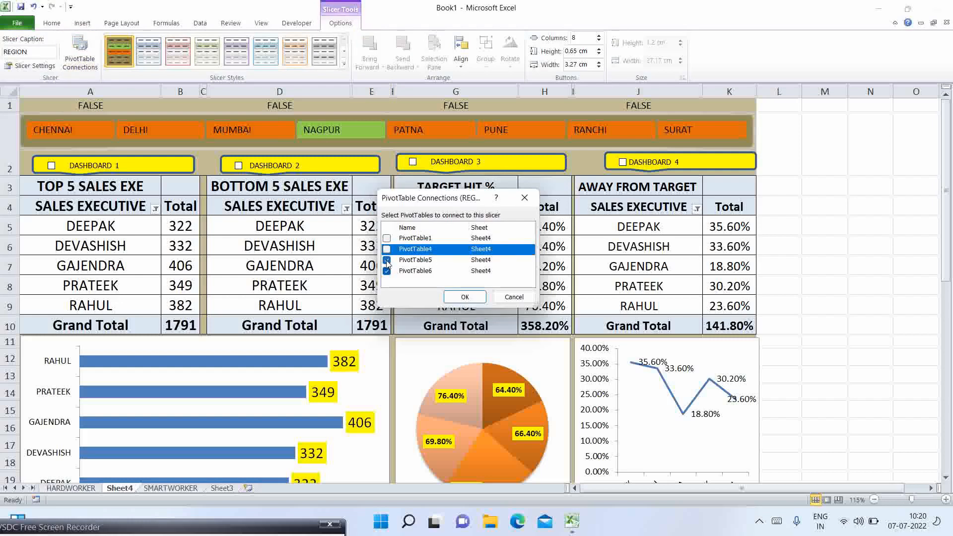
{"action": "left_click", "coordinate": [388, 261]}
{"action": "left_click", "coordinate": [388, 271]}
{"action": "left_click", "coordinate": [463, 296]}
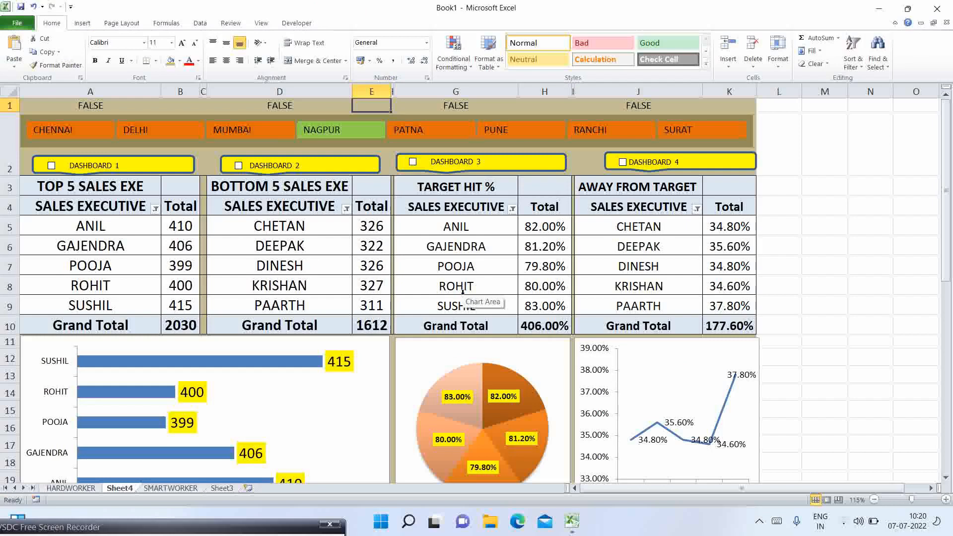
Open the Visual Basic editor and display the recorded Macro1 code in Module1 of the Book1 project.
{"action": "left_click", "coordinate": [298, 25]}
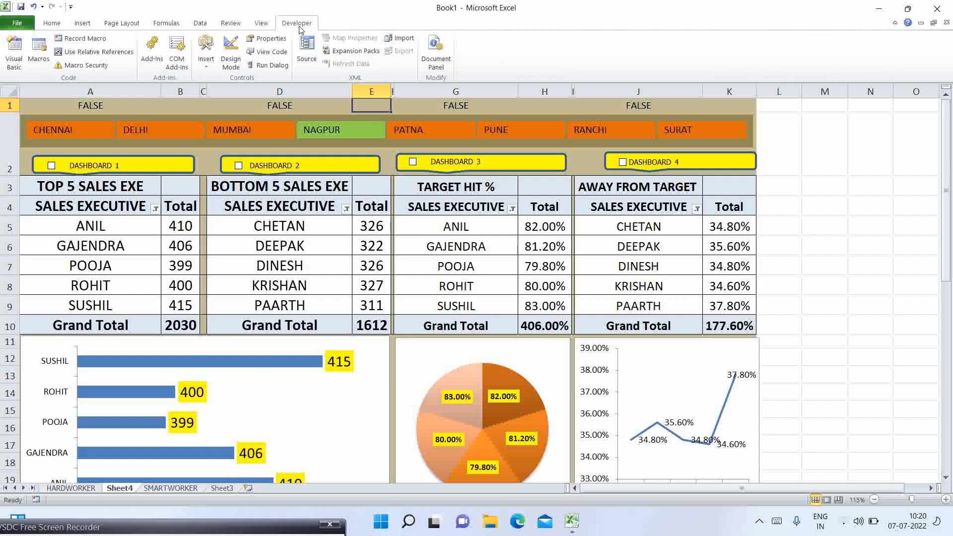
{"action": "left_click", "coordinate": [20, 60]}
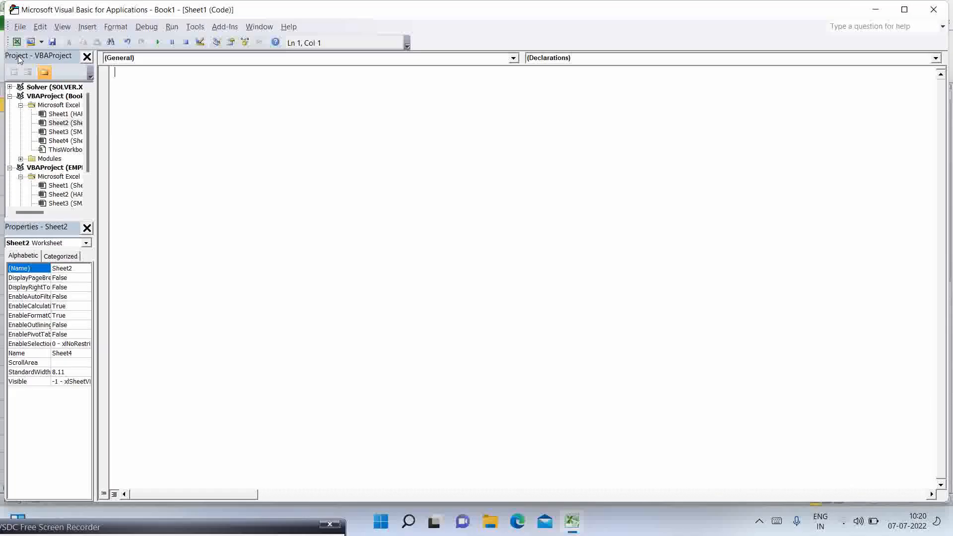
{"action": "left_click_drag", "start_coordinate": [89, 148], "coordinate": [79, 191]}
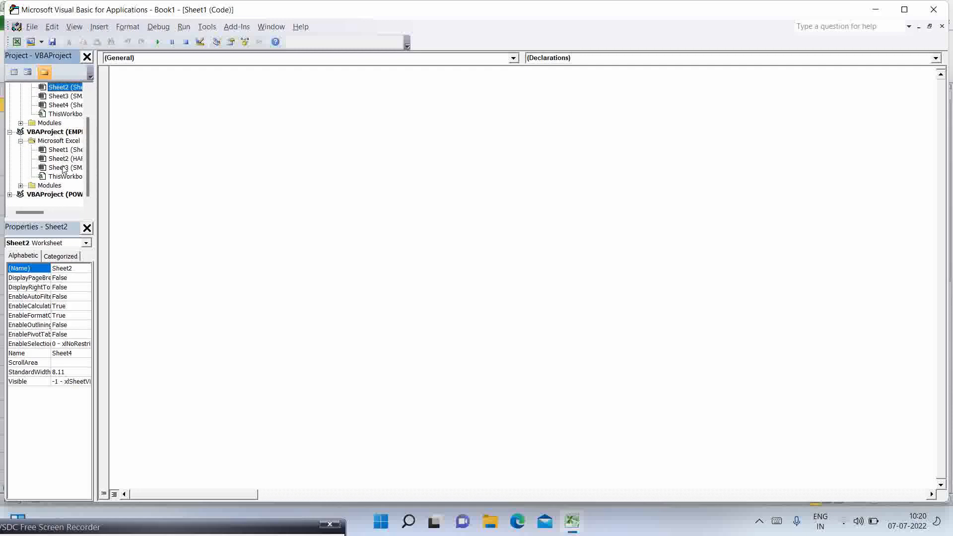
{"action": "left_click", "coordinate": [21, 186]}
{"action": "double_click", "coordinate": [58, 195]}
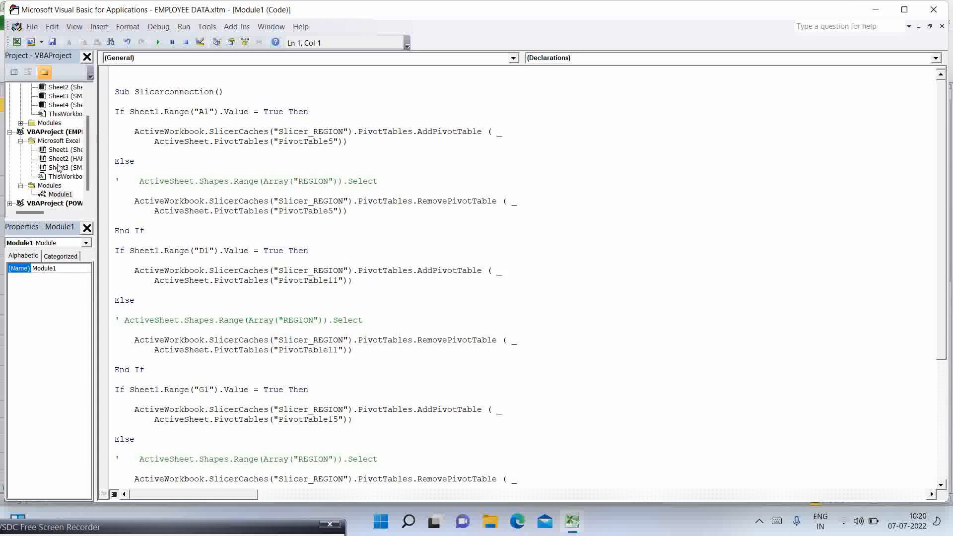
{"action": "double_click", "coordinate": [48, 124]}
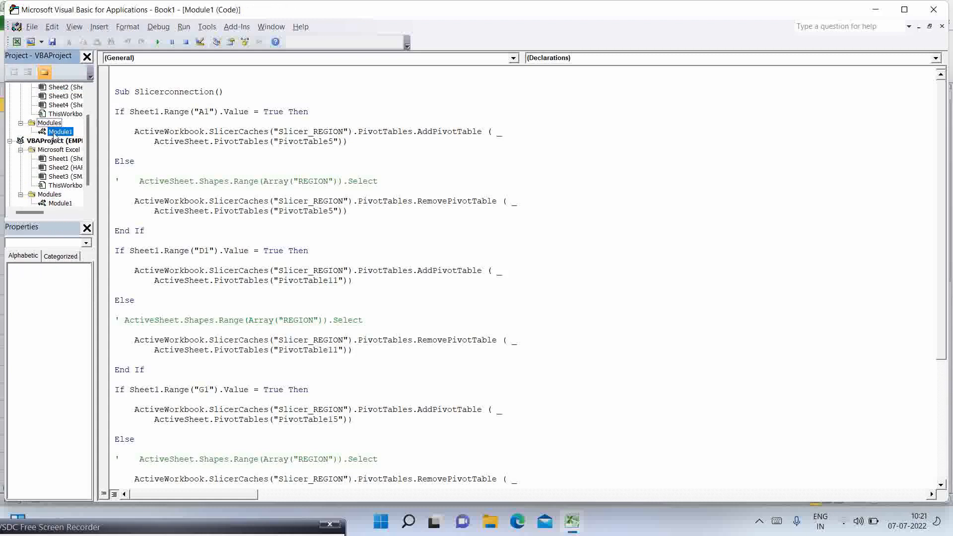
{"action": "double_click", "coordinate": [55, 132]}
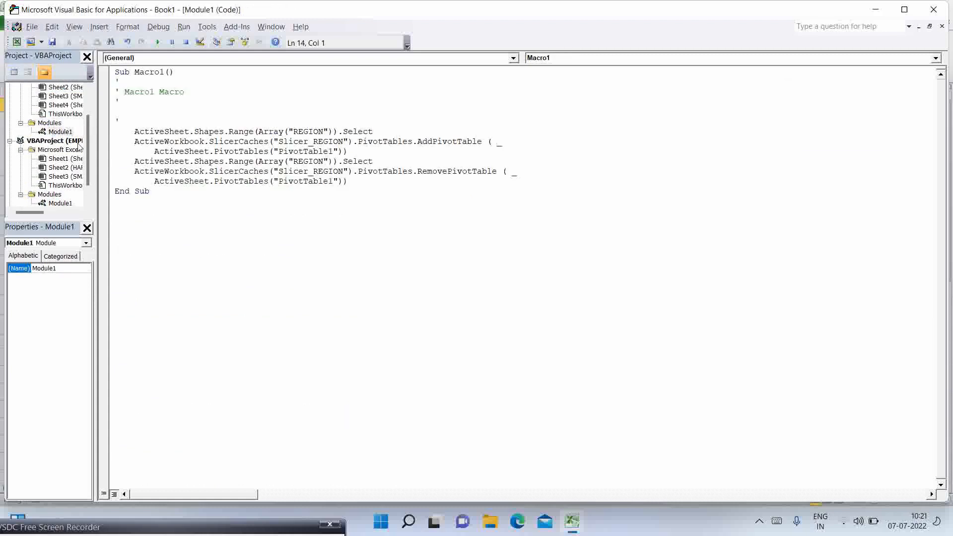
{"action": "left_click", "coordinate": [57, 132]}
{"action": "scroll", "coordinate": [75, 154], "scroll_direction": "up", "scroll_amount": 1}
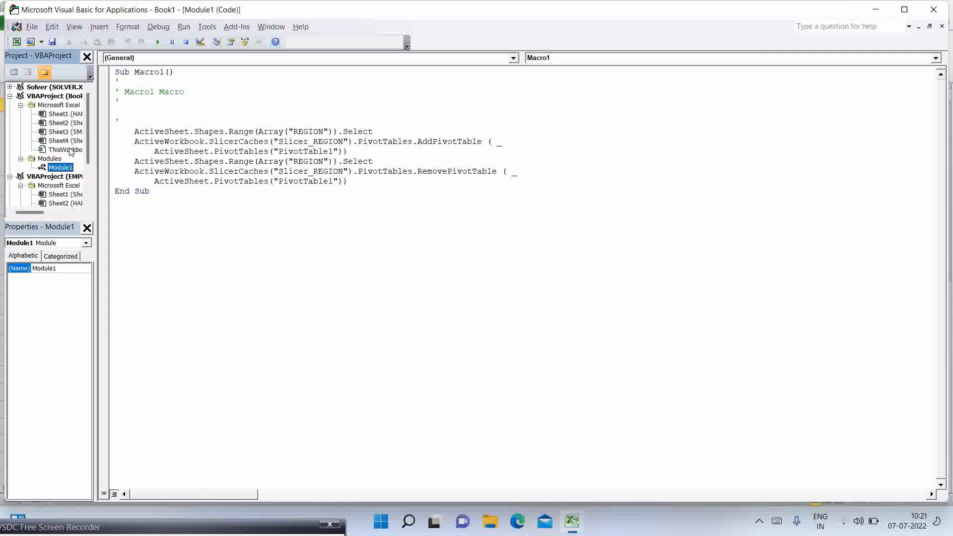
Look through the HARDWORKER, SMARTWORKER, Sheet3 and Sheet4 sheets of Book1, and return to Module1 in the Visual Basic editor.
{"action": "left_click", "coordinate": [579, 523]}
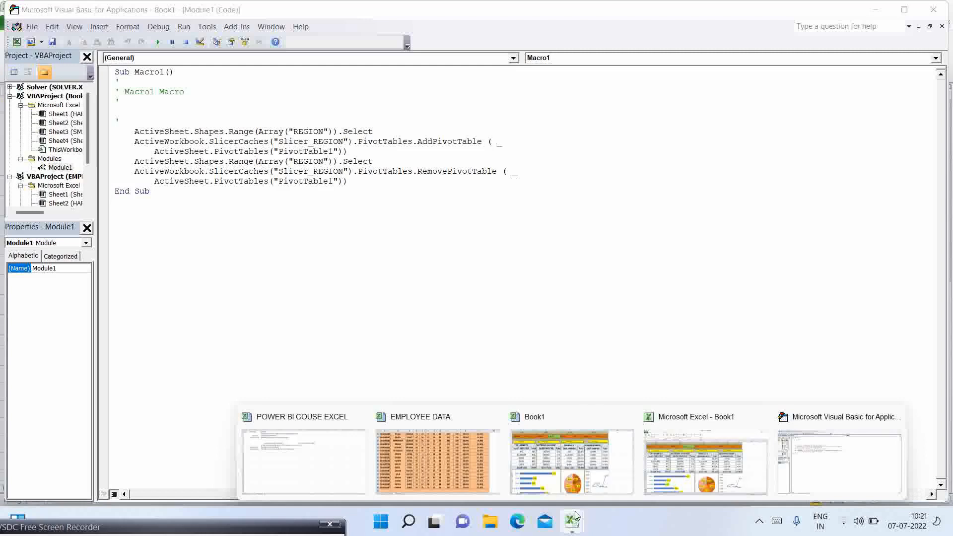
{"action": "left_click", "coordinate": [568, 464]}
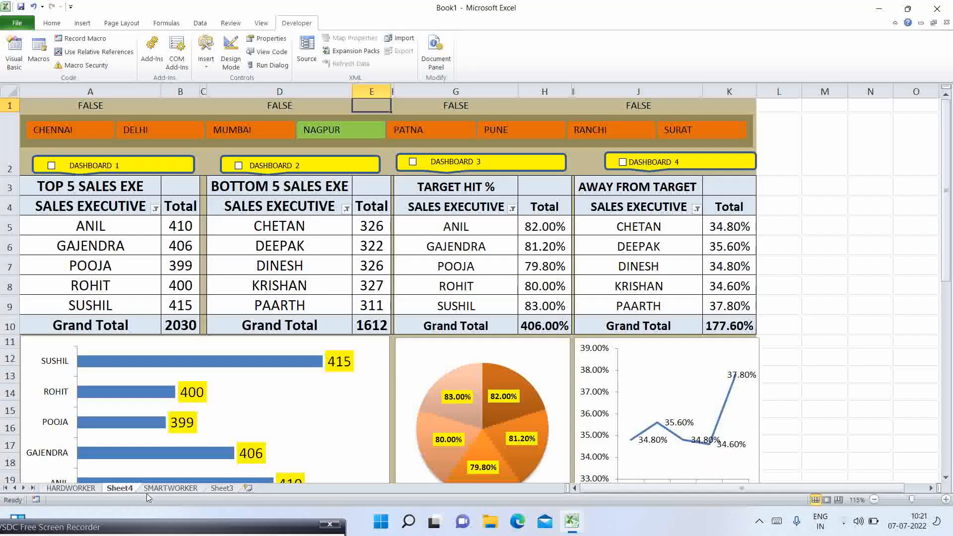
{"action": "left_click", "coordinate": [97, 490]}
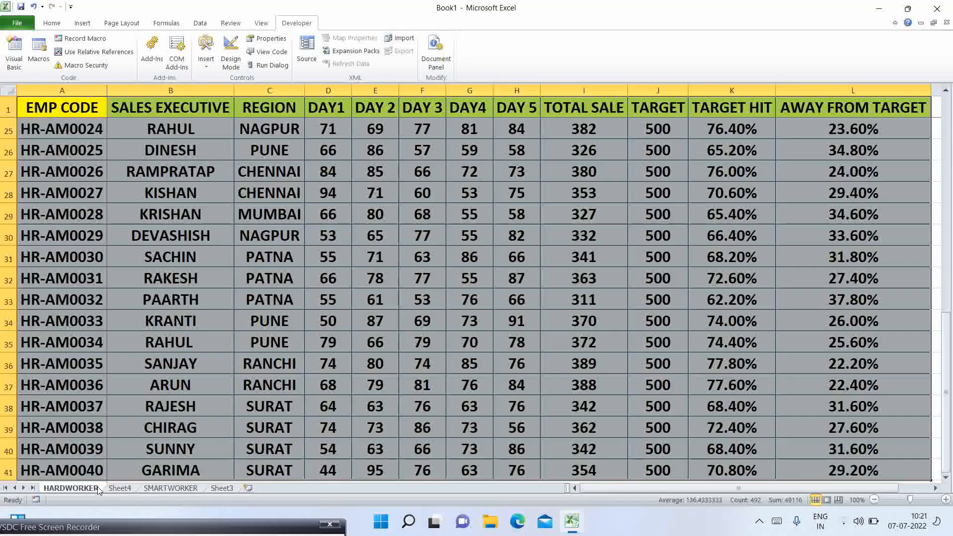
{"action": "left_click", "coordinate": [170, 489]}
{"action": "left_click", "coordinate": [222, 488]}
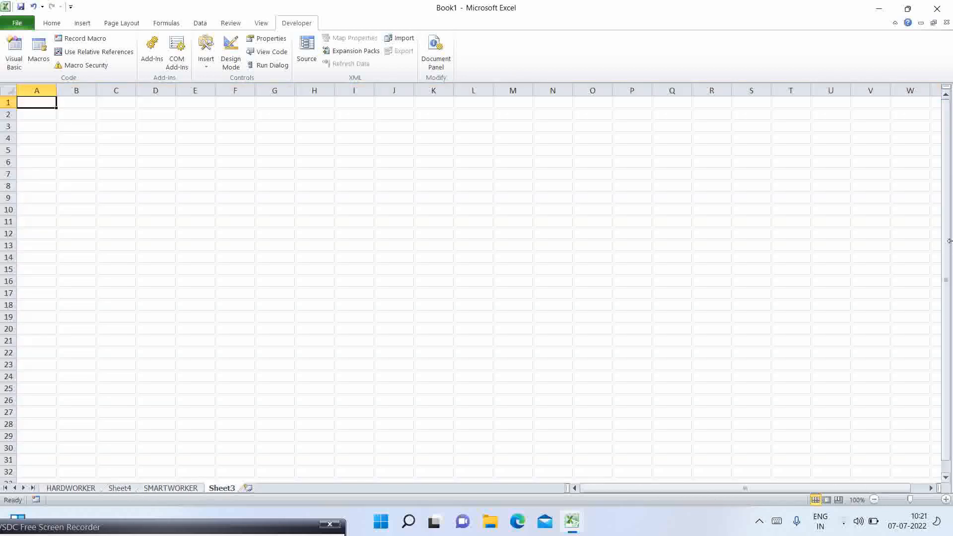
{"action": "left_click", "coordinate": [122, 491]}
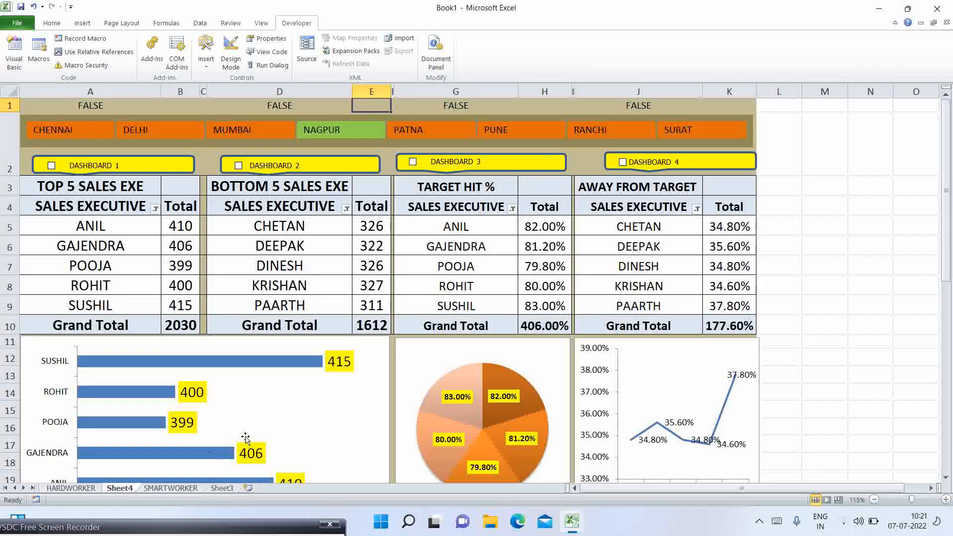
{"action": "key", "text": "alt+Tab"}
{"action": "key", "text": "alt+Tab"}
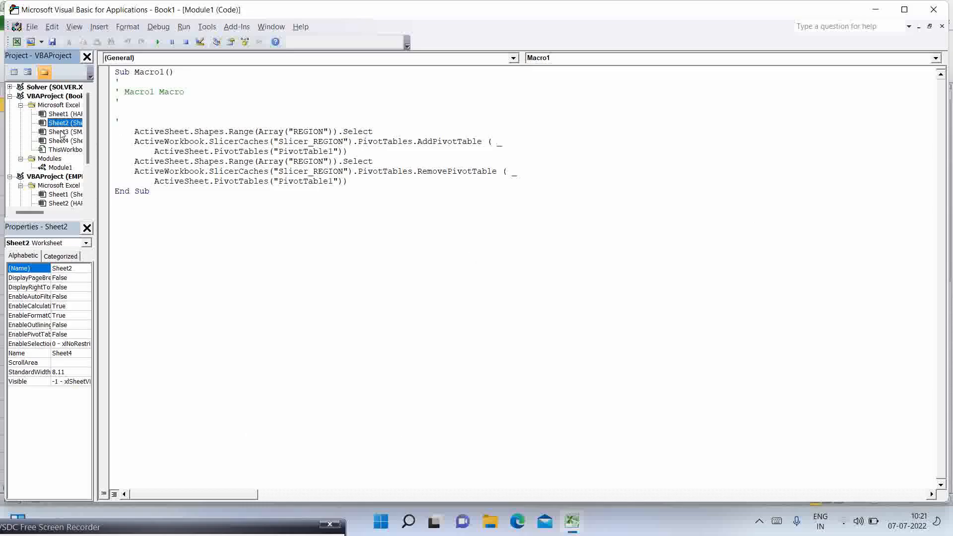
{"action": "left_click", "coordinate": [56, 167]}
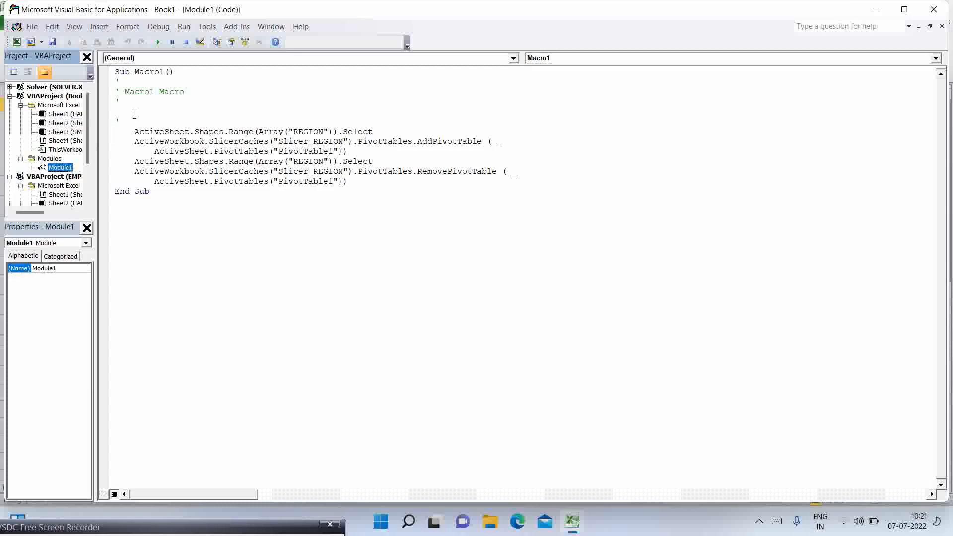
Insert blank lines between the statements of Macro1 and before its End Sub line.
{"action": "left_click", "coordinate": [151, 151]}
{"action": "key", "text": "Up"}
{"action": "key", "text": "Left"}
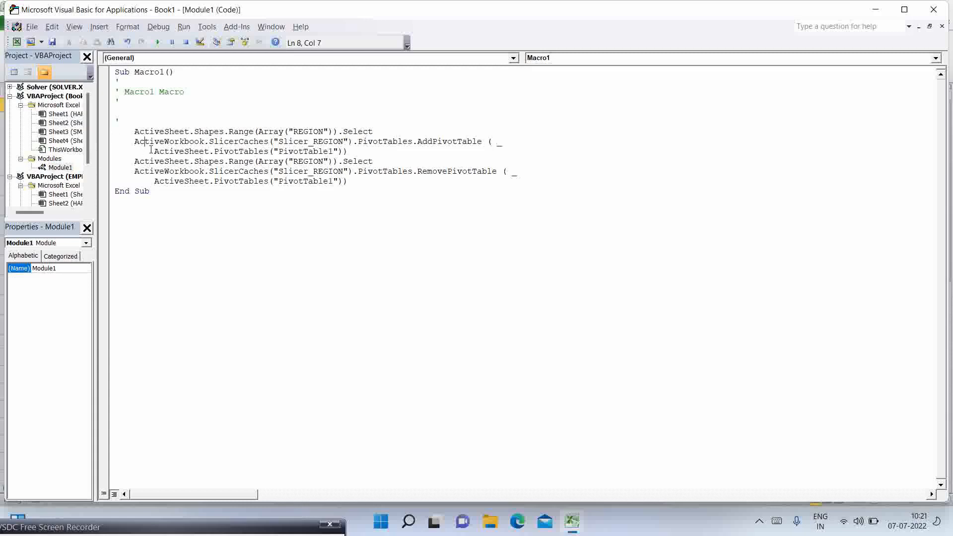
{"action": "key", "text": "Return"}
{"action": "key", "text": "Down"}
{"action": "key", "text": "Down"}
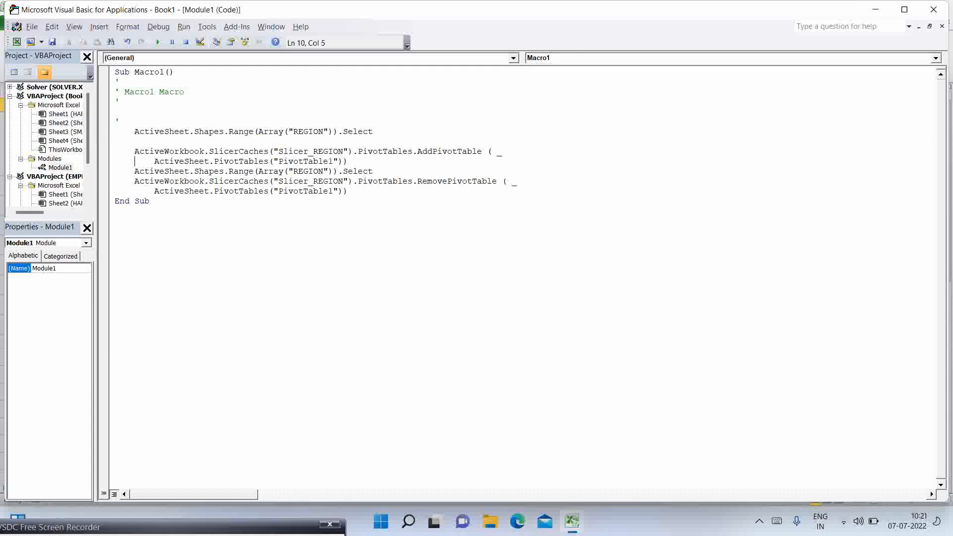
{"action": "key", "text": "Return"}
{"action": "key", "text": "Down"}
{"action": "key", "text": "Return"}
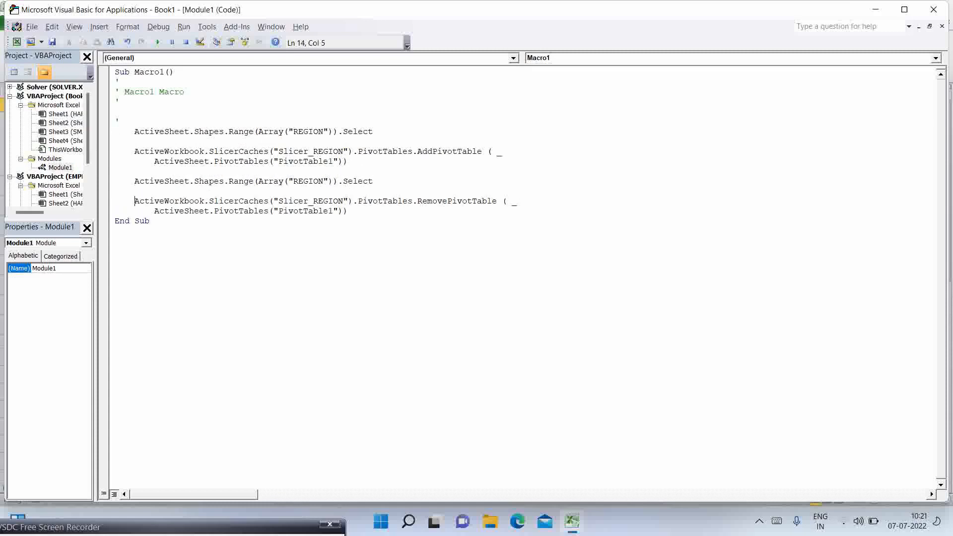
{"action": "key", "text": "Down"}
{"action": "key", "text": "Down"}
{"action": "key", "text": "End"}
{"action": "key", "text": "Return"}
{"action": "key", "text": "Return"}
{"action": "left_click_drag", "start_coordinate": [417, 151], "coordinate": [429, 154]}
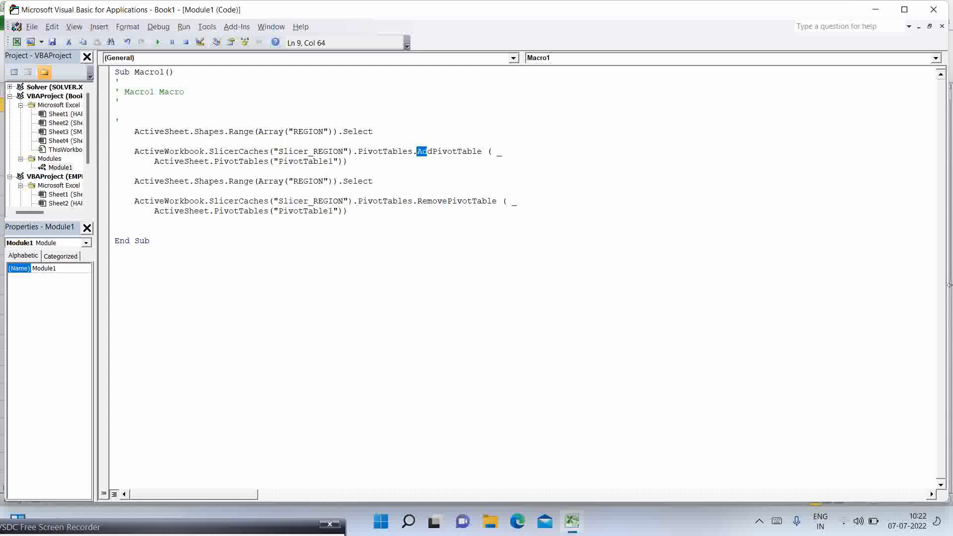
Delete the recorded comment lines at the start of Macro1 and add blank space above the Sub line.
{"action": "left_click", "coordinate": [121, 121]}
{"action": "left_click_drag", "start_coordinate": [120, 121], "coordinate": [123, 112]}
{"action": "key", "text": "shift+Up"}
{"action": "key", "text": "shift+Up"}
{"action": "key", "text": "shift+Up"}
{"action": "key", "text": "Delete"}
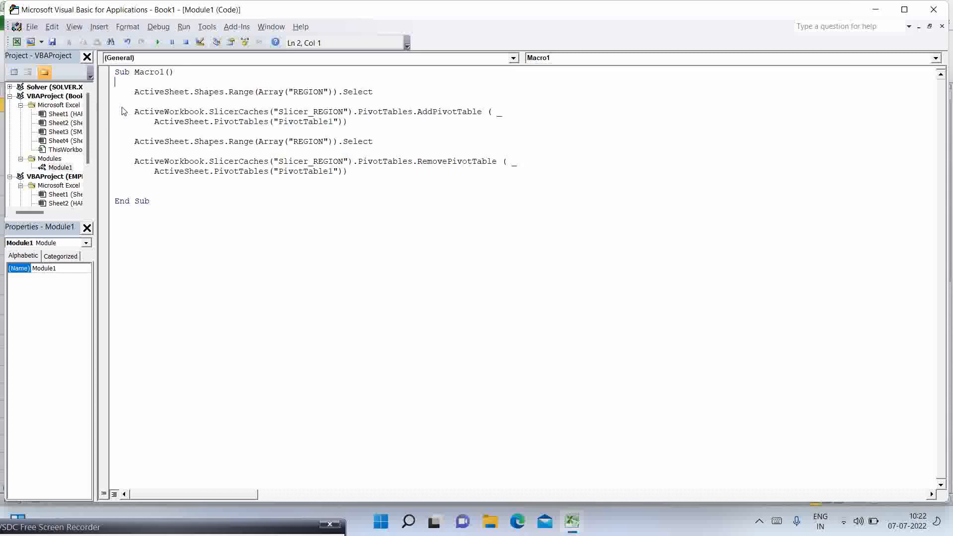
{"action": "key", "text": "Return"}
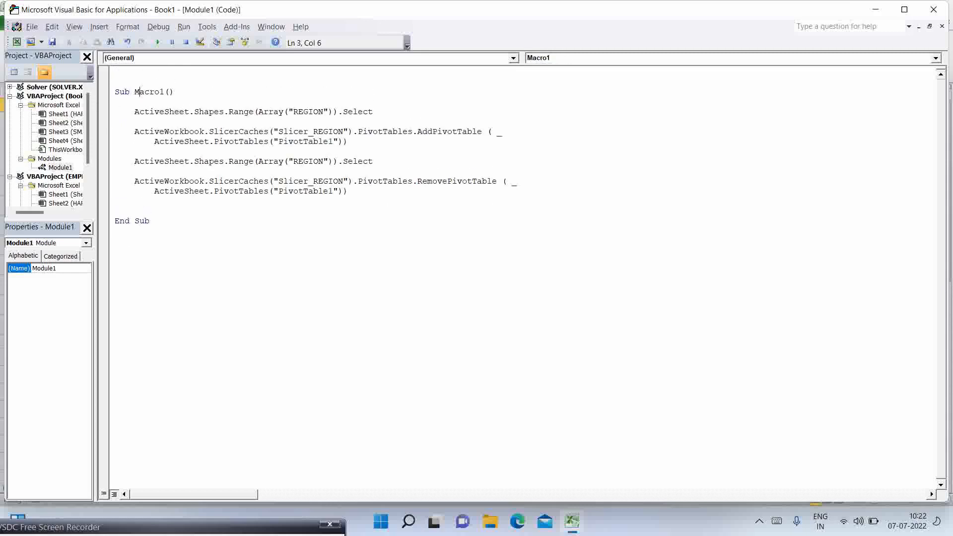
Rename the Macro1 procedure as Slicerconnection.
{"action": "key", "text": "shift+Right"}
{"action": "key", "text": "shift+Right"}
{"action": "key", "text": "shift+Right"}
{"action": "key", "text": "shift+Right"}
{"action": "key", "text": "shift+Right"}
{"action": "key", "text": "shift+Right"}
{"action": "type", "text": "Slicerconnection"}
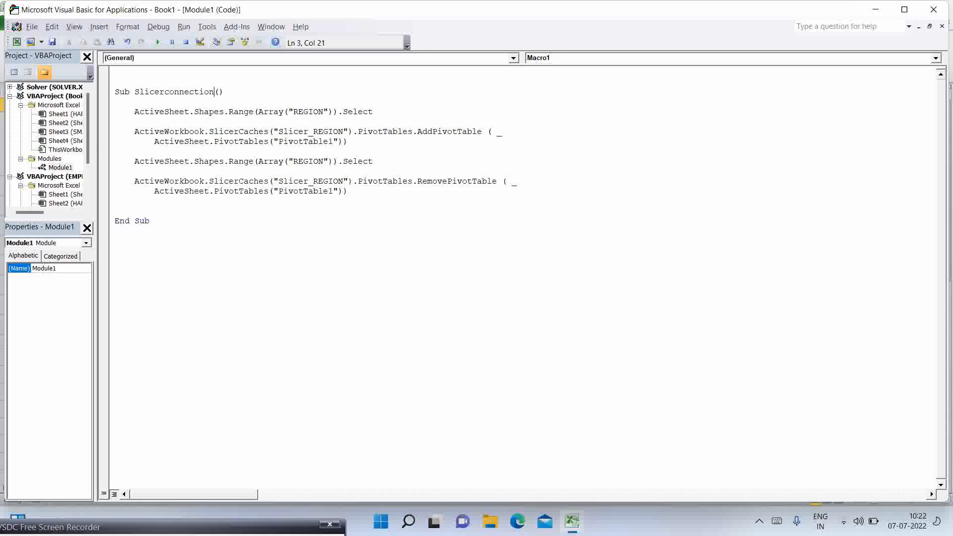
Comment out the first ActiveSheet.Shapes.Range(Array("REGION")).Select line of Slicerconnection with an apostrophe.
{"action": "key", "text": "Down"}
{"action": "key", "text": "Down"}
{"action": "key", "text": "Left"}
{"action": "key", "text": "Left"}
{"action": "key", "text": "Left"}
{"action": "key", "text": "Left"}
{"action": "key", "text": "Left"}
{"action": "key", "text": "Left"}
{"action": "key", "text": "Left"}
{"action": "key", "text": "Left"}
{"action": "key", "text": "Left"}
{"action": "key", "text": "Left"}
{"action": "key", "text": "Left"}
{"action": "key", "text": "Left"}
{"action": "type", "text": "'"}
{"action": "key", "text": "Down"}
{"action": "key", "text": "Down"}
{"action": "key", "text": "Down"}
{"action": "key", "text": "Down"}
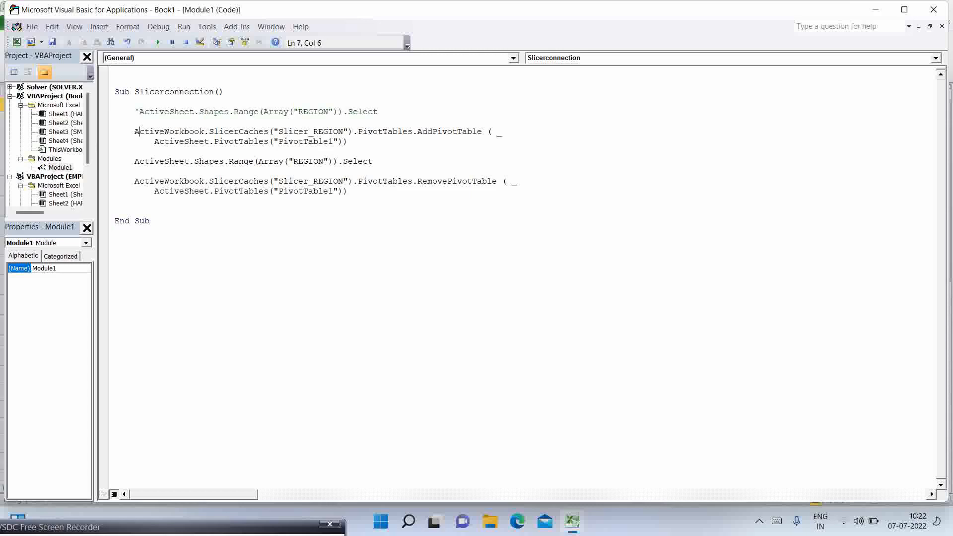
Comment out the second ActiveSheet.Shapes.Range(Array("REGION")).Select line and insert blank lines above the first commented statement of Slicerconnection.
{"action": "key", "text": "Down"}
{"action": "type", "text": "'"}
{"action": "key", "text": "Up"}
{"action": "key", "text": "Up"}
{"action": "key", "text": "Up"}
{"action": "key", "text": "Up"}
{"action": "key", "text": "Up"}
{"action": "key", "text": "Return"}
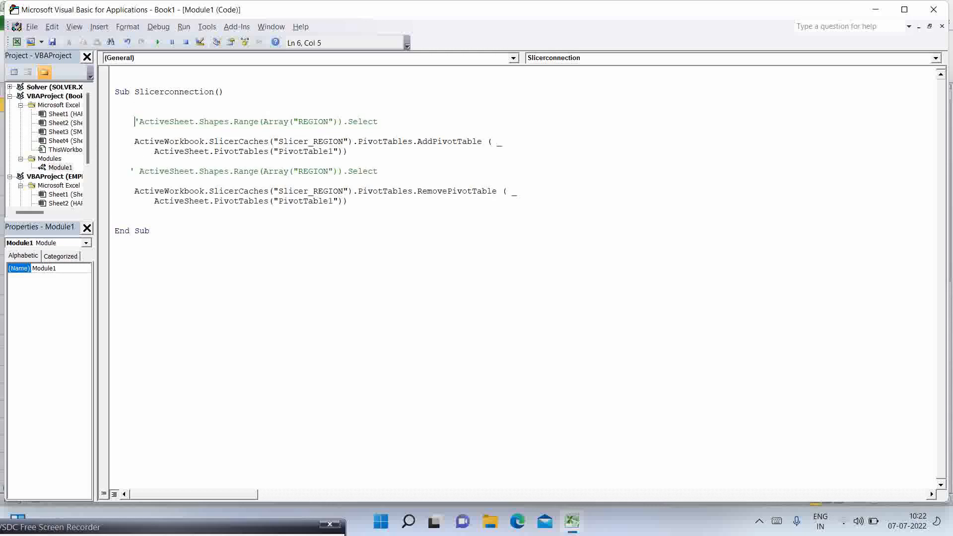
{"action": "key", "text": "Return"}
{"action": "key", "text": "Up"}
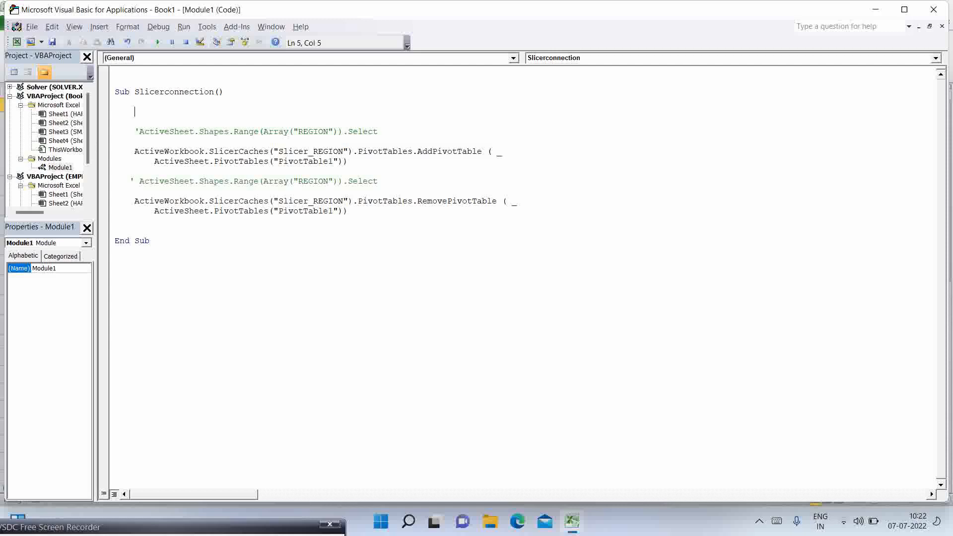
{"action": "key", "text": "Return"}
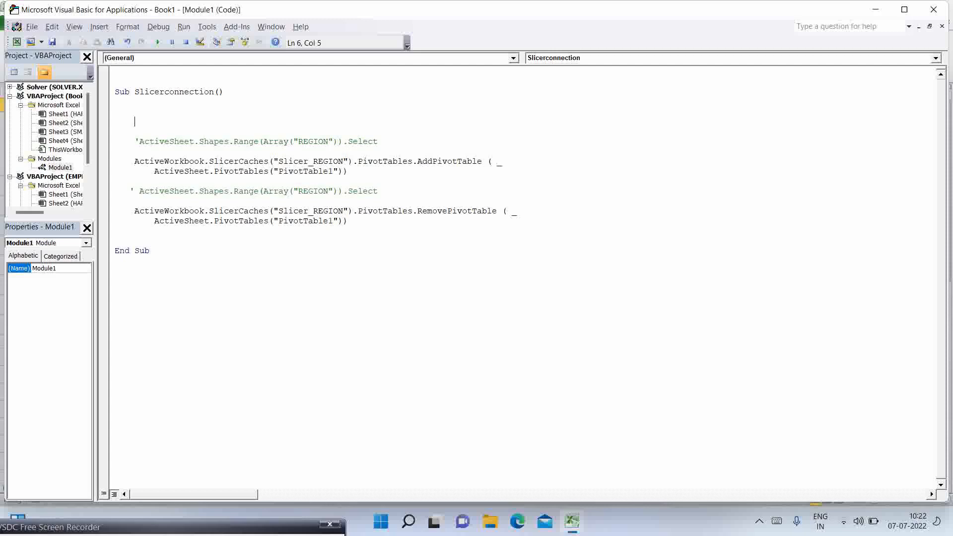
Start an If statement above the first commented line of Slicerconnection with the reference sheet2.Range.
{"action": "key", "text": "Down"}
{"action": "type", "text": "if sheet2."}
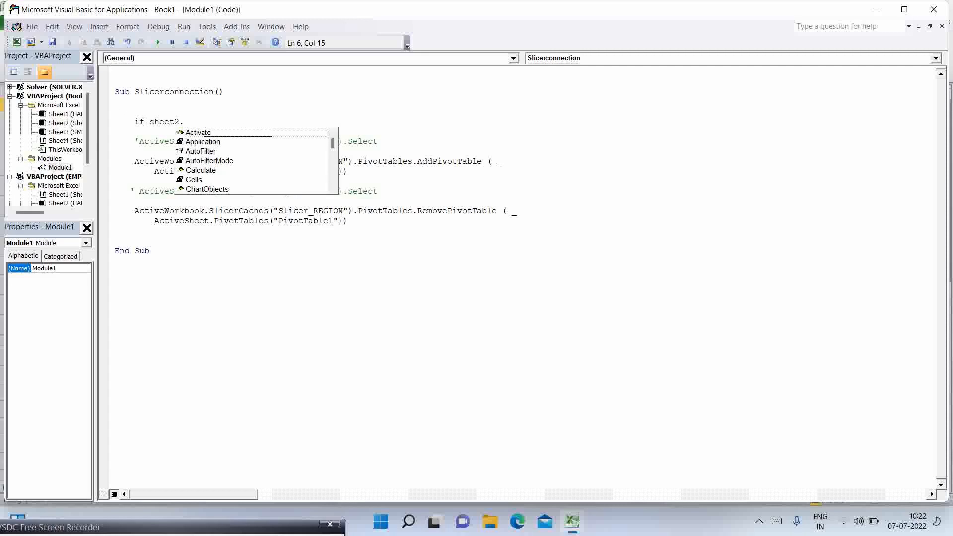
{"action": "type", "text": "ra"}
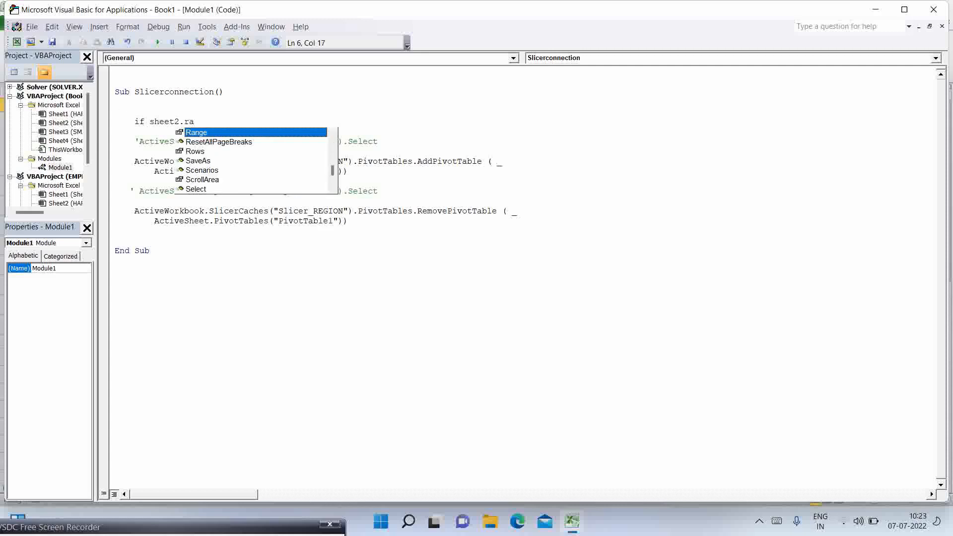
{"action": "key", "text": "Tab"}
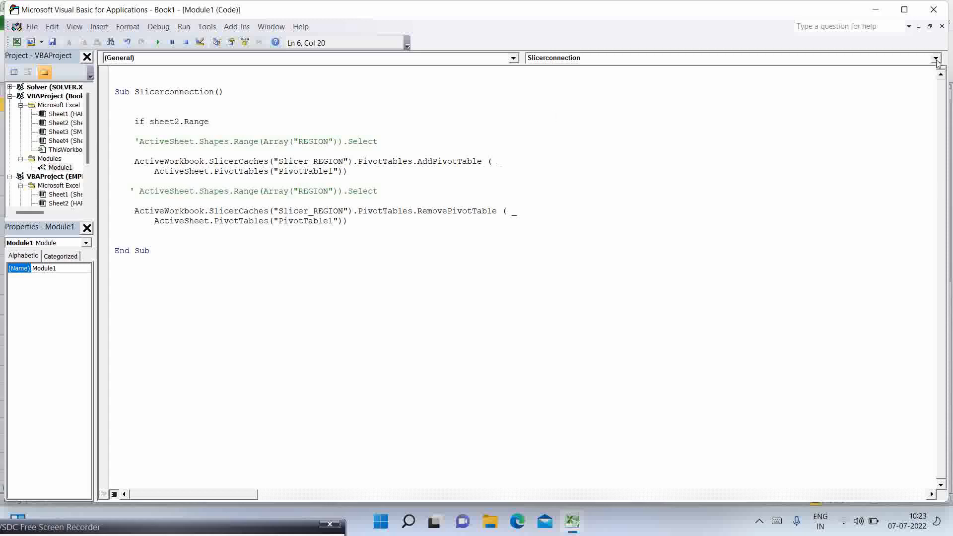
Check which sheet of Book1 holds the dashboard and change the If line's sheet reference to sheet4.Range.
{"action": "left_click", "coordinate": [576, 520]}
{"action": "left_click", "coordinate": [607, 465]}
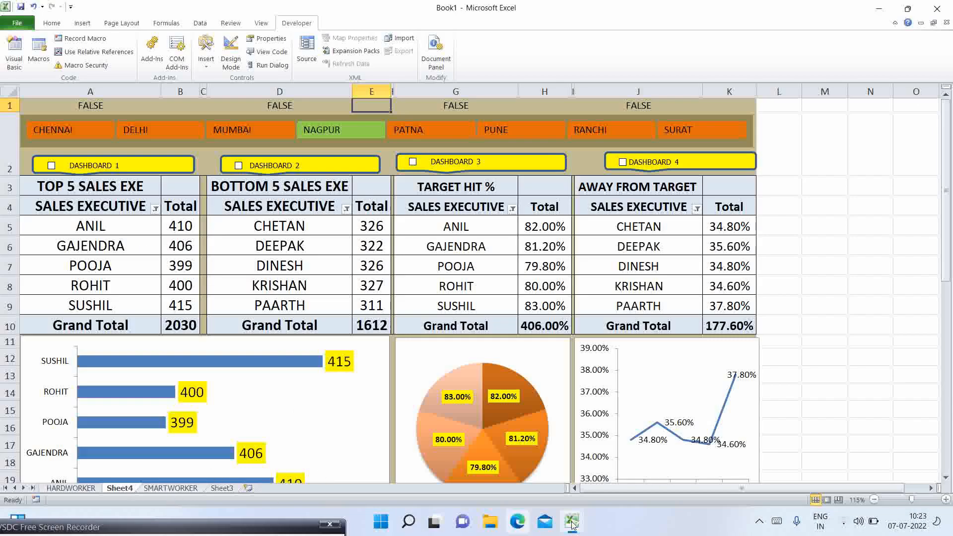
{"action": "key", "text": "alt+F11"}
{"action": "left_click", "coordinate": [180, 122]}
{"action": "key", "text": "BackSpace"}
{"action": "type", "text": "4"}
{"action": "key", "text": "super+Tab"}
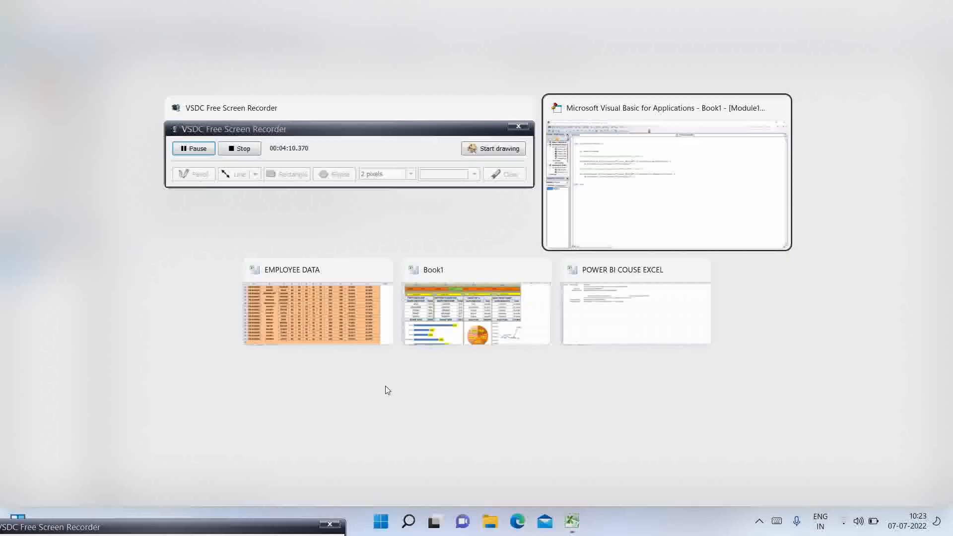
{"action": "left_click", "coordinate": [433, 311]}
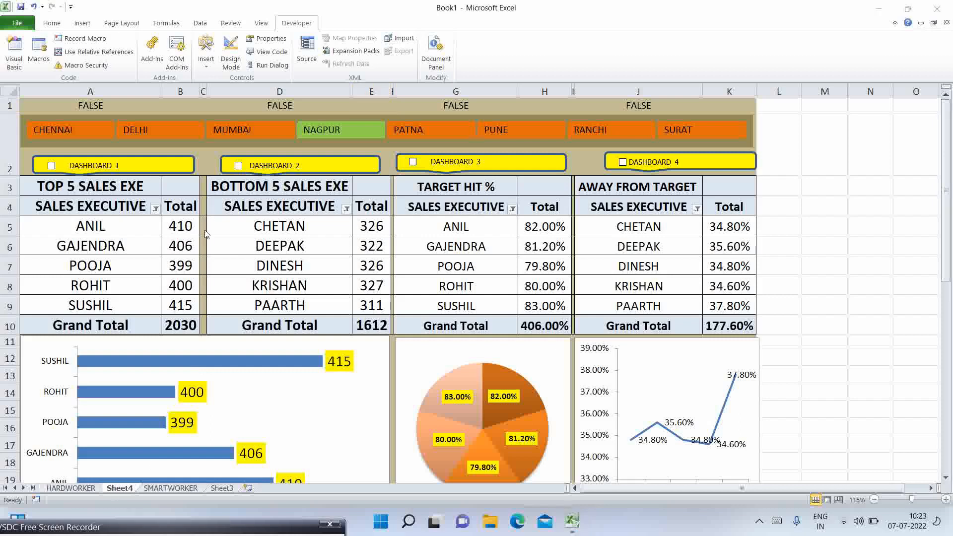
{"action": "key", "text": "super+Tab"}
{"action": "key", "text": "Return"}
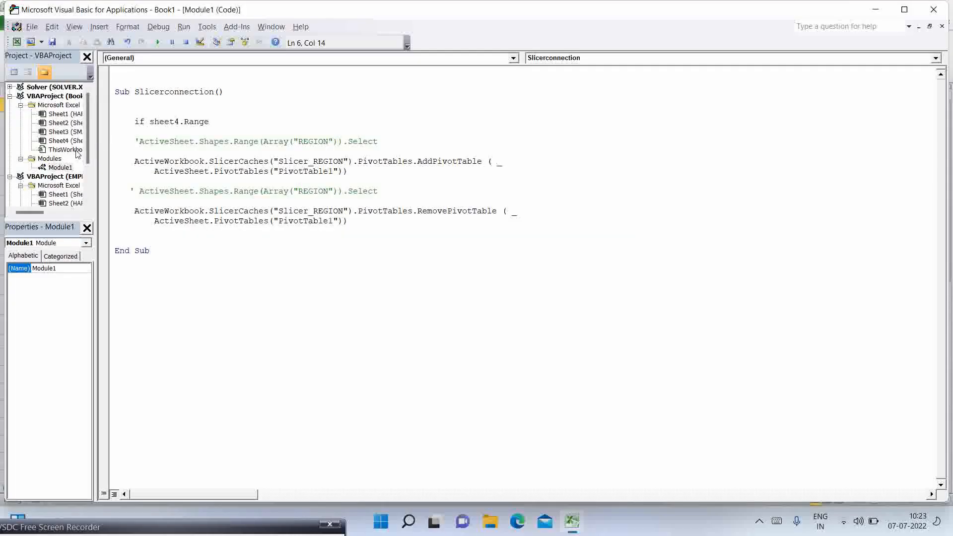
{"action": "key", "text": "Delete"}
{"action": "type", "text": "."}
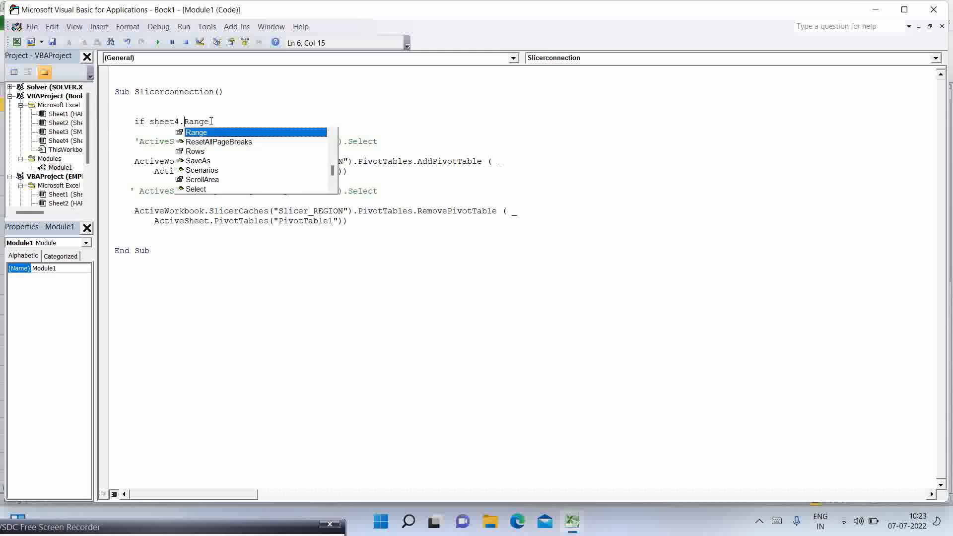
{"action": "left_click", "coordinate": [211, 122]}
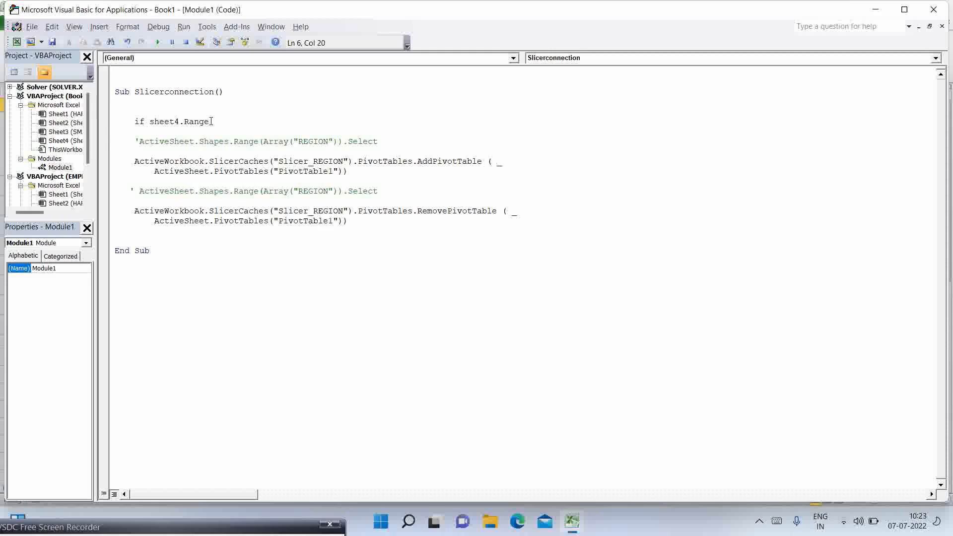
Open the quoted Range argument in the If line and toggle the DASHBOARD 1 check box in Book1 to verify its linked cell A1.
{"action": "type", "text": "(\""}
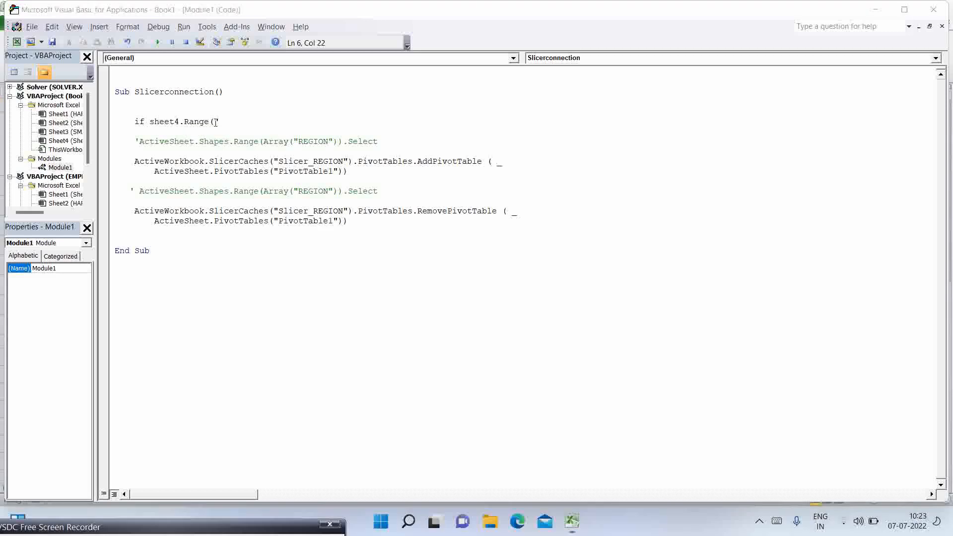
{"action": "key", "text": "alt+Tab"}
{"action": "key", "text": "alt+Tab"}
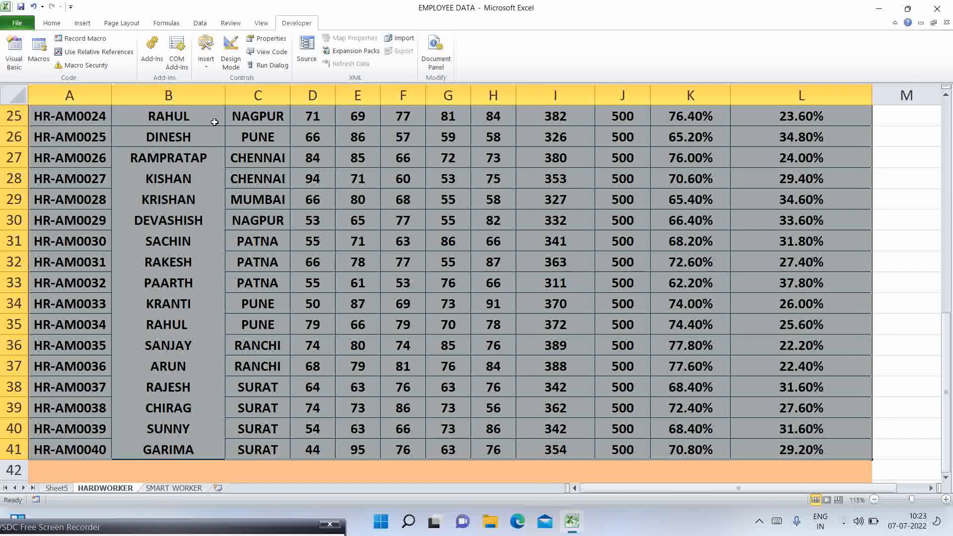
{"action": "key", "text": "alt+Tab"}
{"action": "key", "text": "alt+Tab"}
{"action": "key", "text": "alt+Tab"}
{"action": "key", "text": "alt+Tab"}
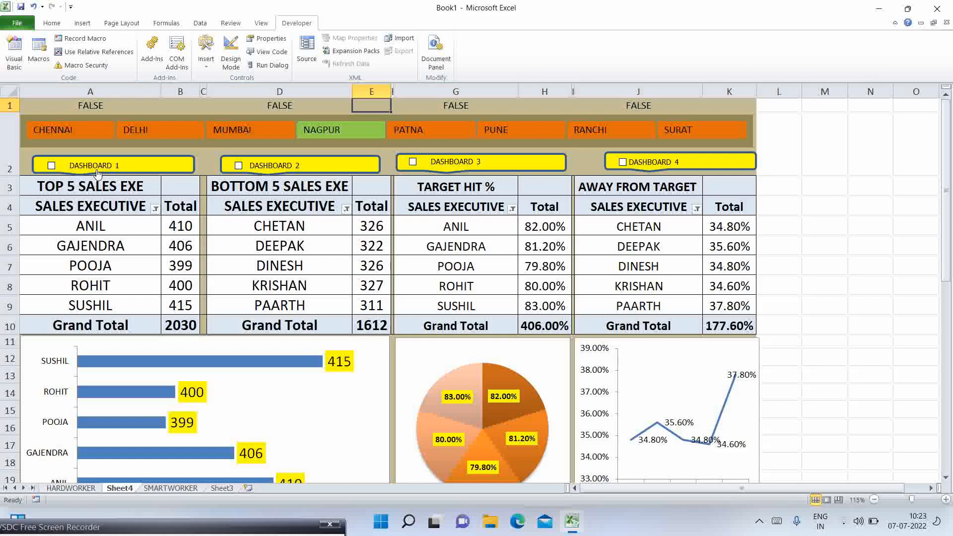
{"action": "left_click", "coordinate": [52, 166]}
{"action": "left_click", "coordinate": [91, 108]}
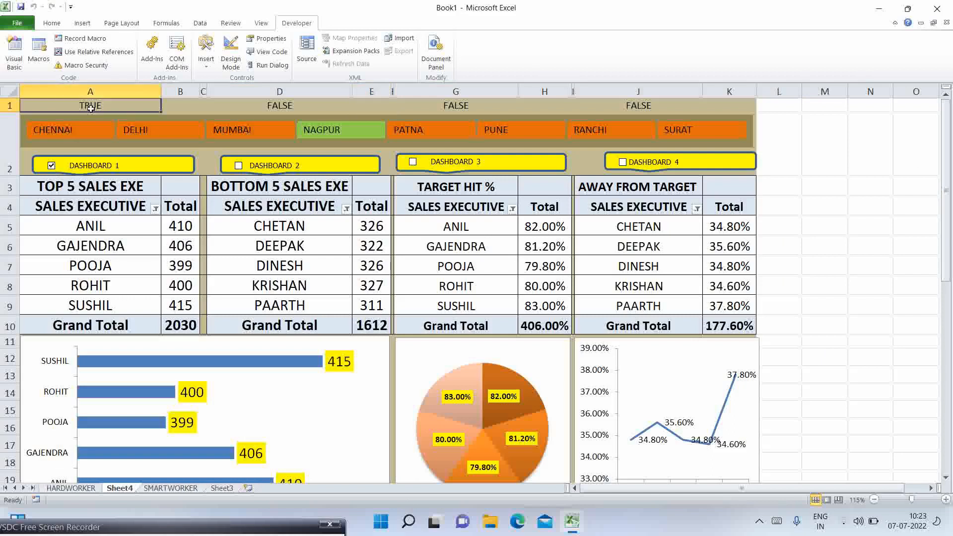
{"action": "left_click", "coordinate": [51, 166]}
{"action": "left_click", "coordinate": [51, 166]}
{"action": "left_click", "coordinate": [51, 166]}
{"action": "key", "text": "alt+Tab"}
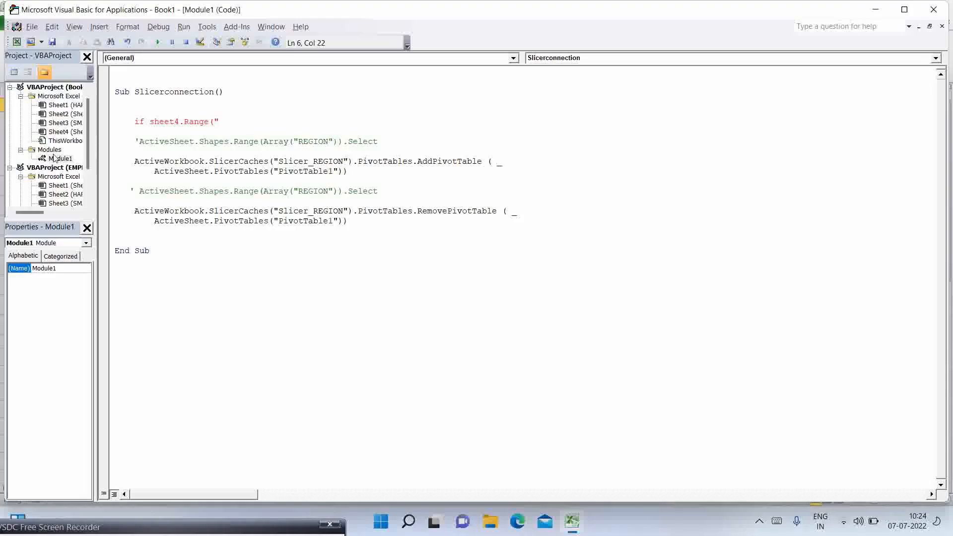
Complete the condition so that the line reads if sheet4.Range("A1").Value = true then.
{"action": "type", "text": "A1\").v"}
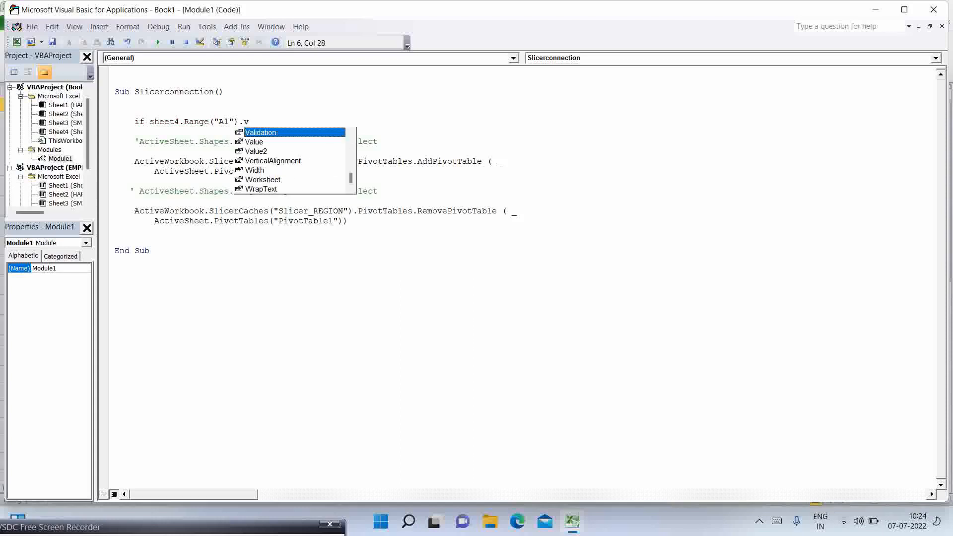
{"action": "key", "text": "Down"}
{"action": "key", "text": "Tab"}
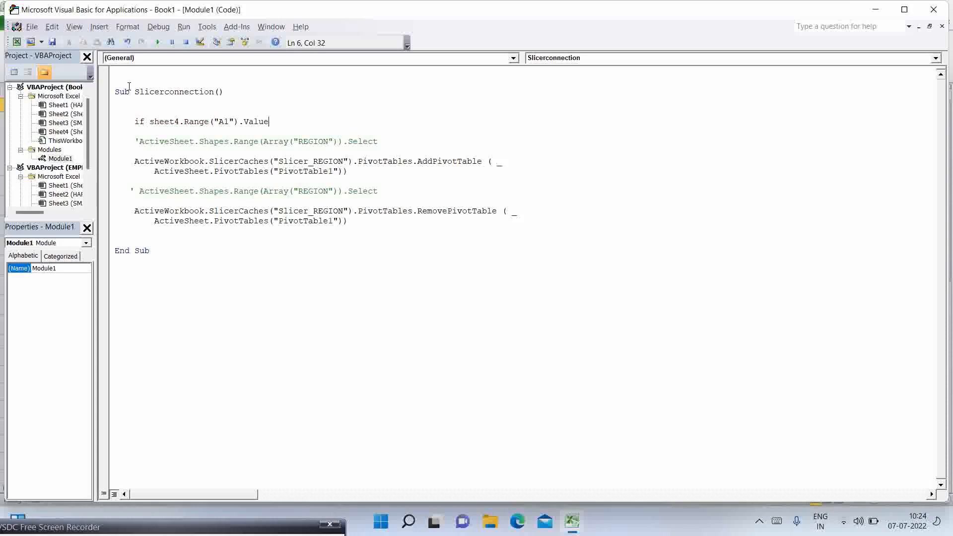
{"action": "type", "text": "= true then"}
{"action": "left_click_drag", "start_coordinate": [149, 122], "coordinate": [273, 122]}
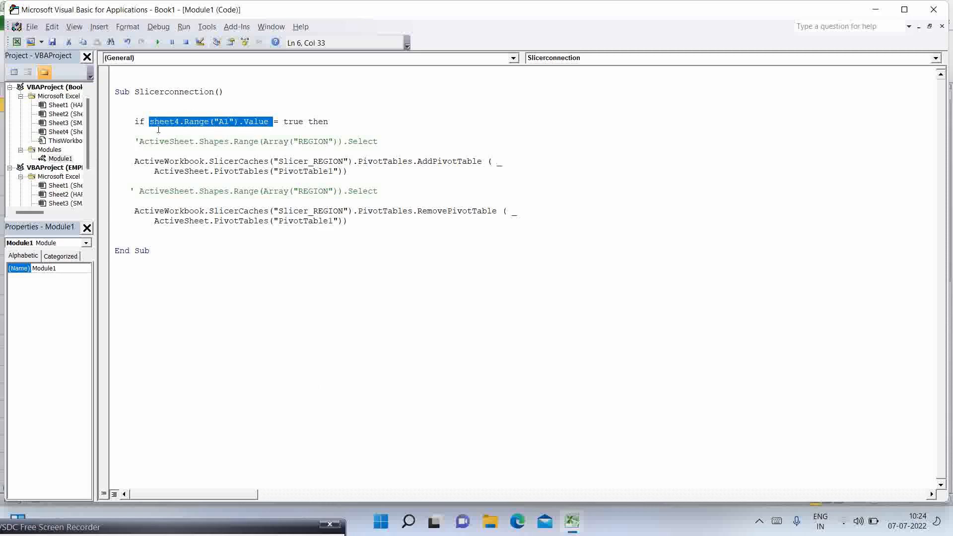
{"action": "left_click", "coordinate": [271, 121]}
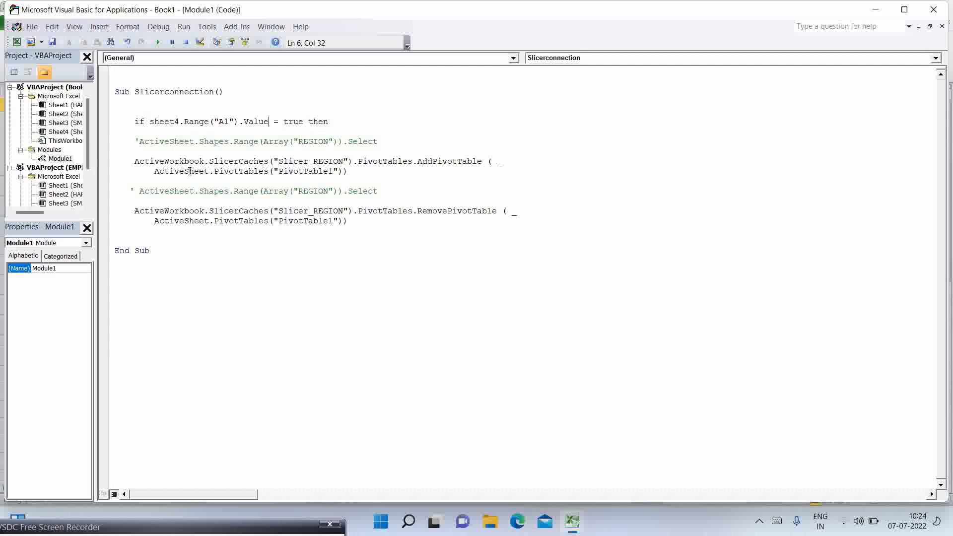
Add an Else line between the AddPivotTable statement and the second commented line.
{"action": "left_click", "coordinate": [394, 175]}
{"action": "key", "text": "Return"}
{"action": "key", "text": "Return"}
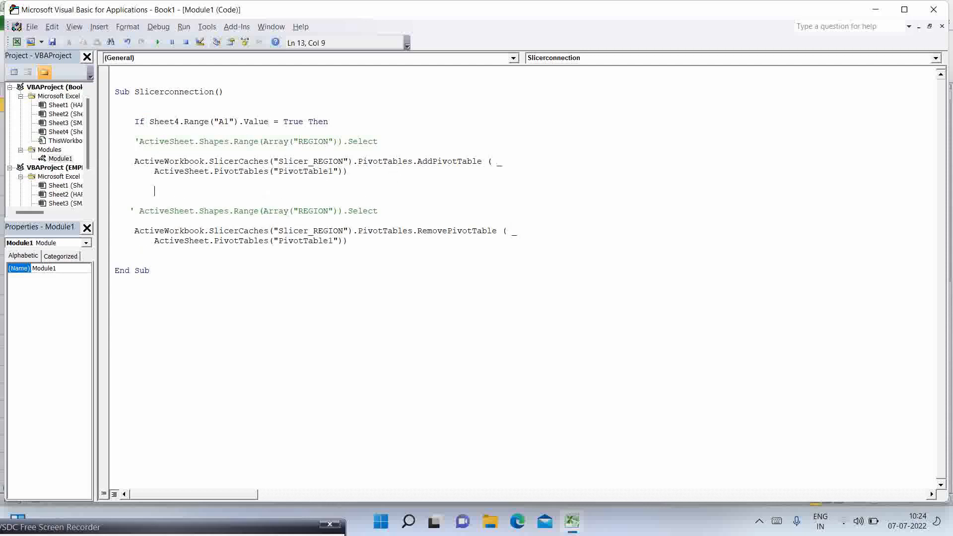
{"action": "type", "text": "else"}
Close the condition with an End If line after the RemovePivotTable statement.
{"action": "key", "text": "Down"}
{"action": "key", "text": "Down"}
{"action": "key", "text": "Down"}
{"action": "key", "text": "Down"}
{"action": "key", "text": "Return"}
{"action": "type", "text": "end"}
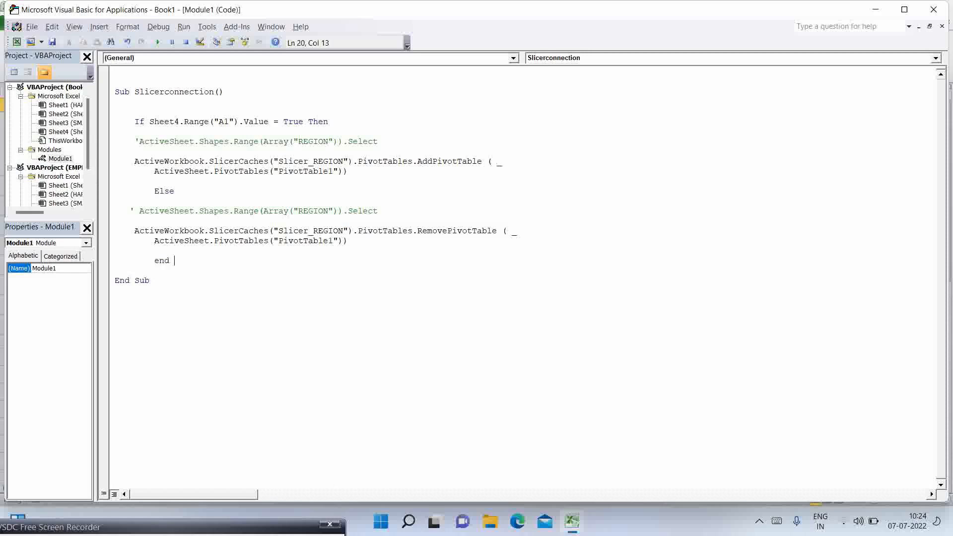
{"action": "type", "text": " if"}
{"action": "key", "text": "Return"}
{"action": "key", "text": "Delete"}
Add the comment 'DASHBOARD A1 above the If line, followed by a blank line.
{"action": "left_click", "coordinate": [188, 111]}
{"action": "type", "text": "'dashboar"}
{"action": "key", "text": "BackSpace"}
{"action": "key", "text": "BackSpace"}
{"action": "key", "text": "BackSpace"}
{"action": "key", "text": "BackSpace"}
{"action": "key", "text": "BackSpace"}
{"action": "key", "text": "BackSpace"}
{"action": "key", "text": "BackSpace"}
{"action": "key", "text": "BackSpace"}
{"action": "type", "text": "DASHBOARD"}
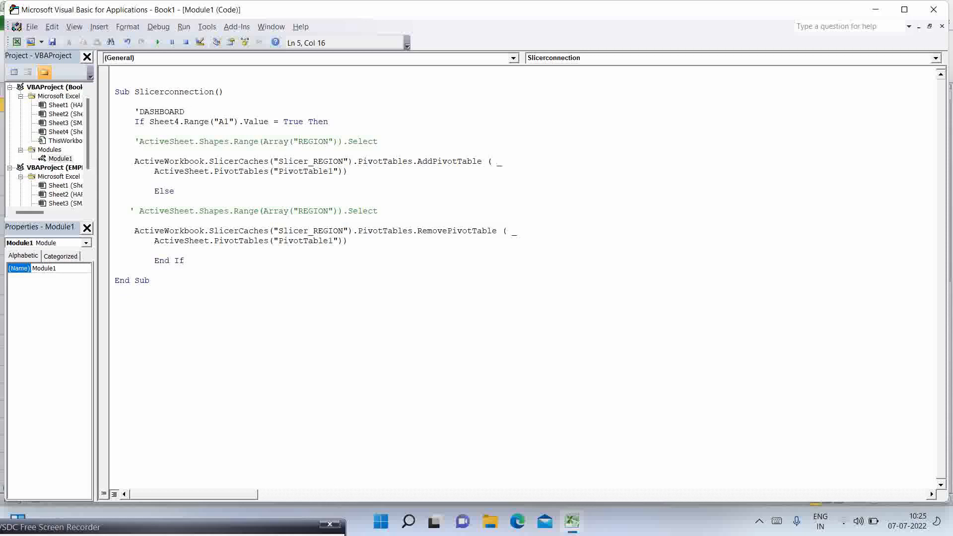
{"action": "type", "text": " A1"}
{"action": "key", "text": "Down"}
{"action": "key", "text": "Up"}
{"action": "key", "text": "Return"}
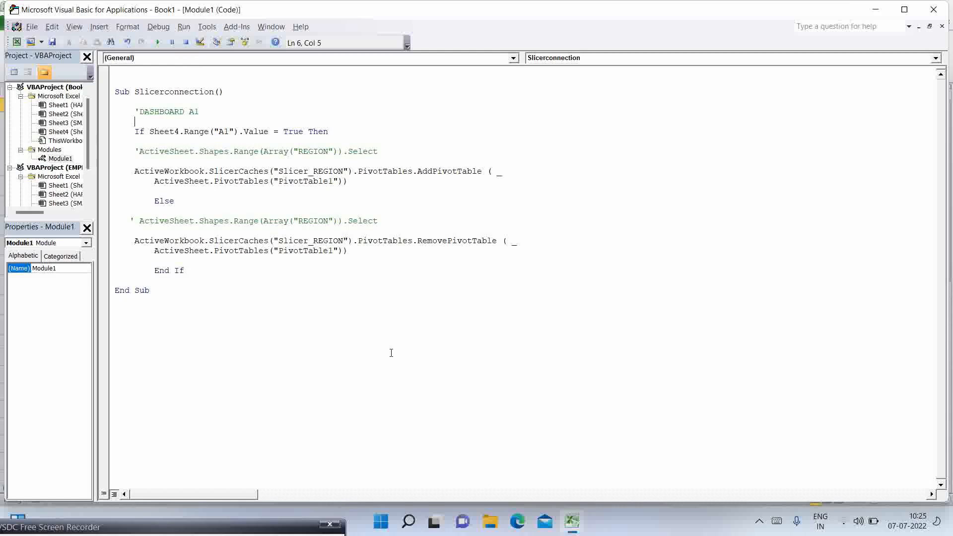
Switch to the Book1 dashboard and test the REGION slicer with NAGPUR, PATNA and MUMBAI while DASHBOARD 1 is unchecked.
{"action": "key", "text": "super+Tab"}
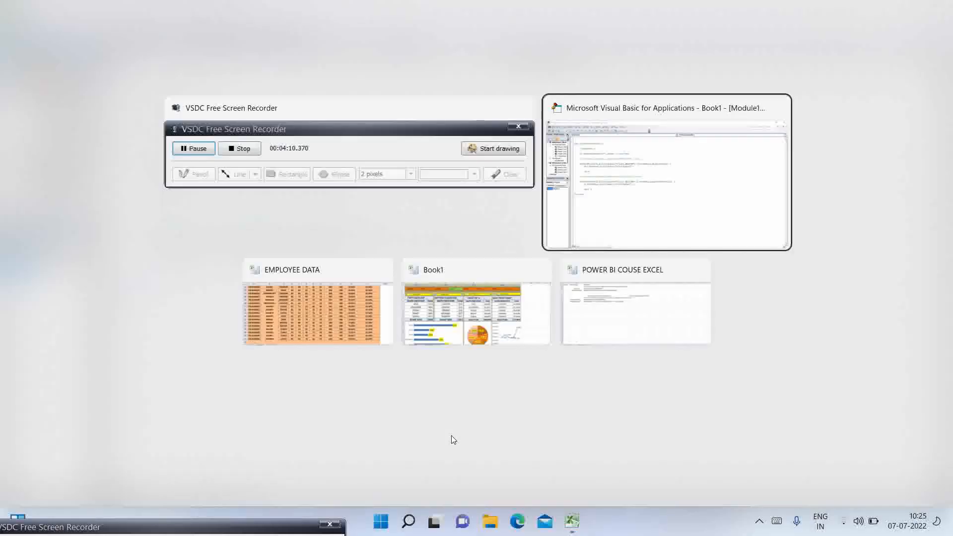
{"action": "key", "text": "Down"}
{"action": "key", "text": "Right"}
{"action": "key", "text": "Return"}
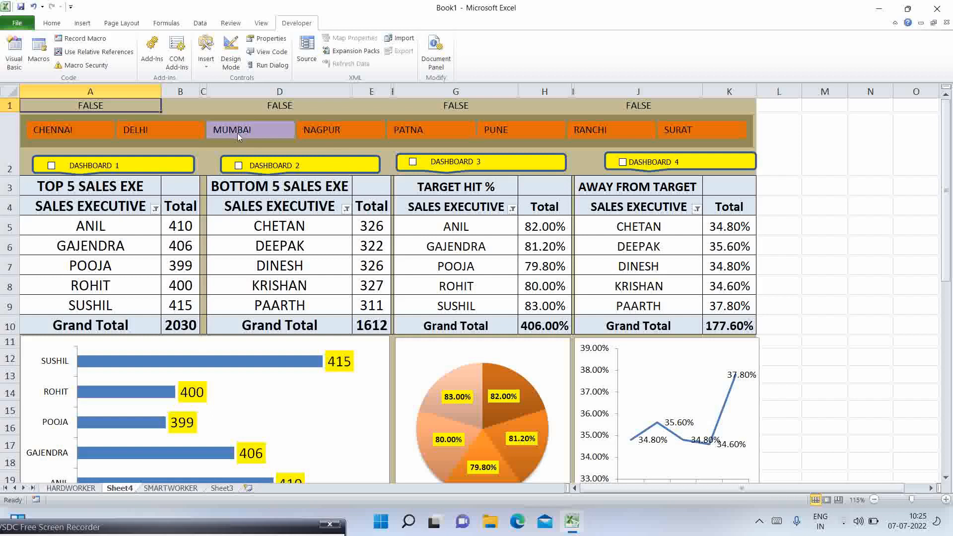
{"action": "left_click", "coordinate": [307, 129]}
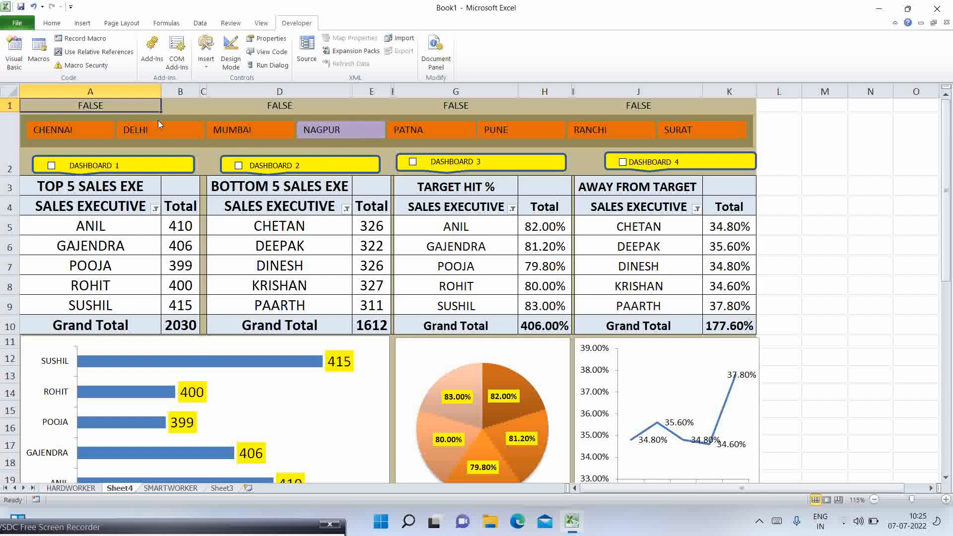
{"action": "left_click", "coordinate": [451, 127]}
{"action": "left_click", "coordinate": [264, 134]}
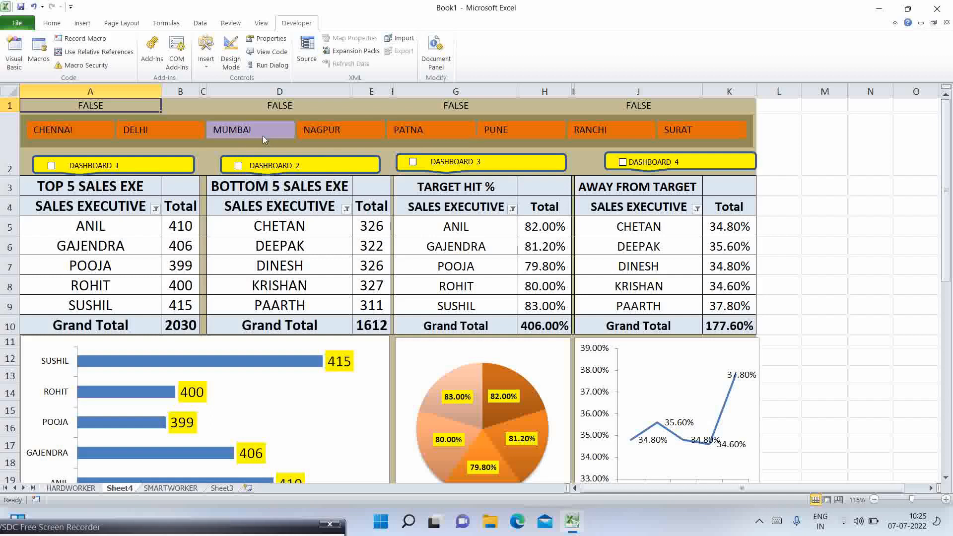
Check DASHBOARD 1 and test the REGION slicer with NAGPUR and MUMBAI, ending on PATNA.
{"action": "left_click", "coordinate": [52, 166]}
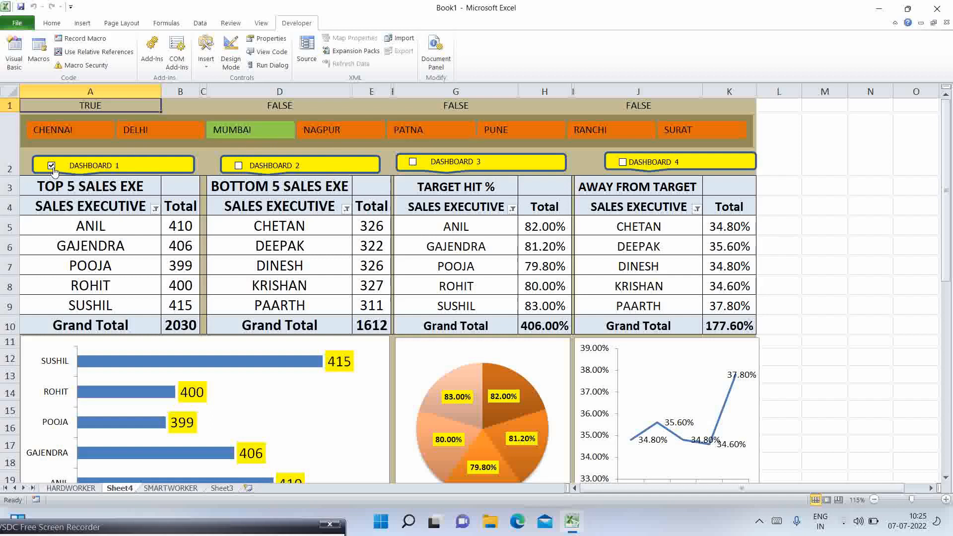
{"action": "left_click", "coordinate": [341, 128]}
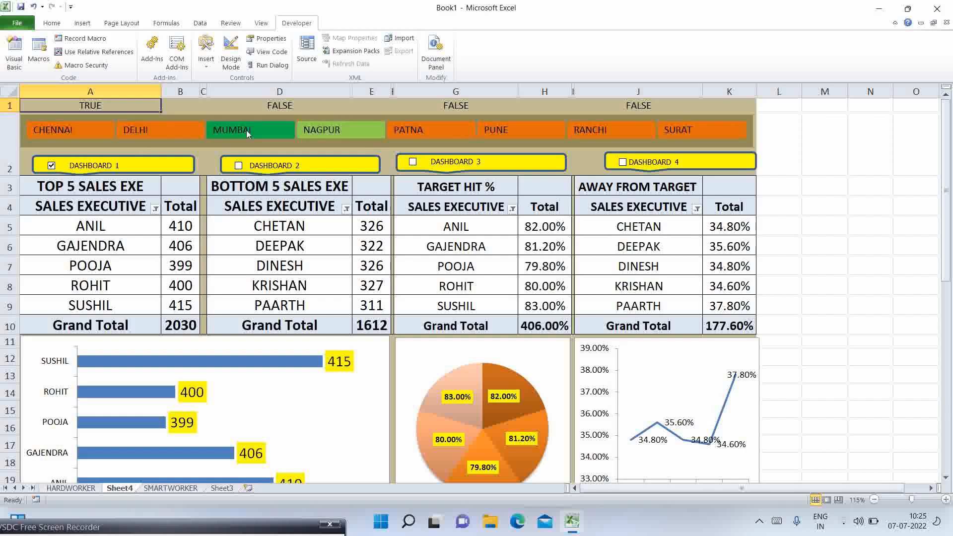
{"action": "left_click", "coordinate": [290, 135]}
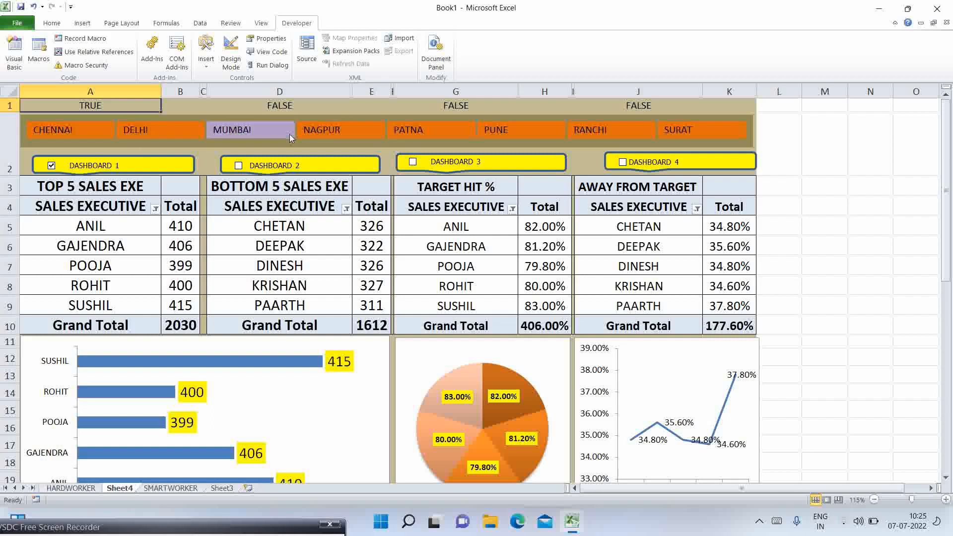
{"action": "left_click", "coordinate": [323, 130]}
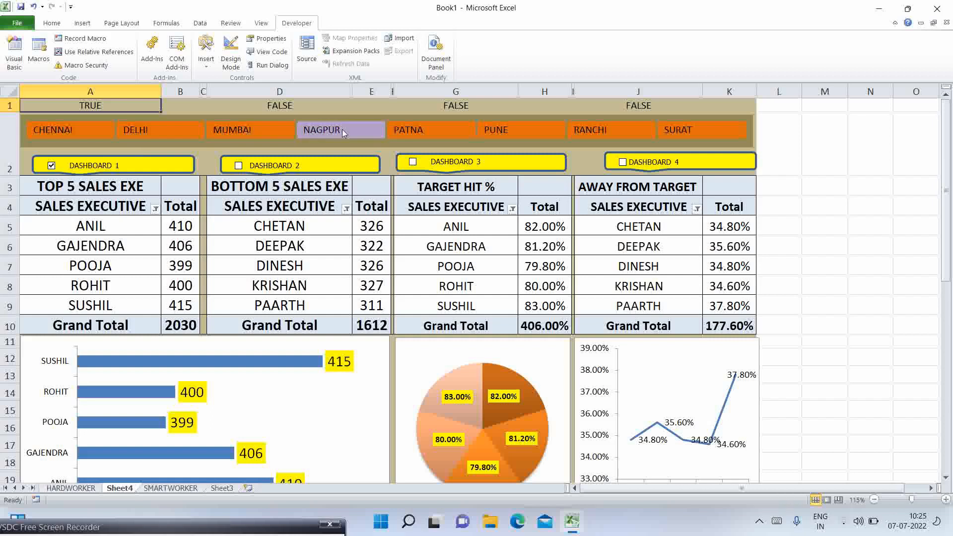
{"action": "left_click", "coordinate": [414, 132]}
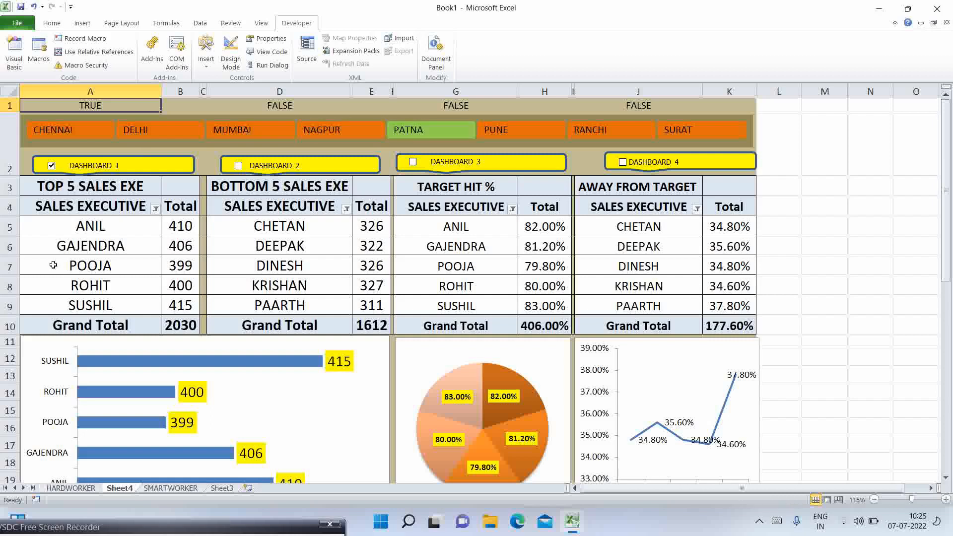
Assign the Slicerconnection macro of this workbook to the DASHBOARD 1 check box.
{"action": "left_click", "coordinate": [90, 170]}
{"action": "left_click", "coordinate": [90, 170]}
{"action": "right_click", "coordinate": [91, 169]}
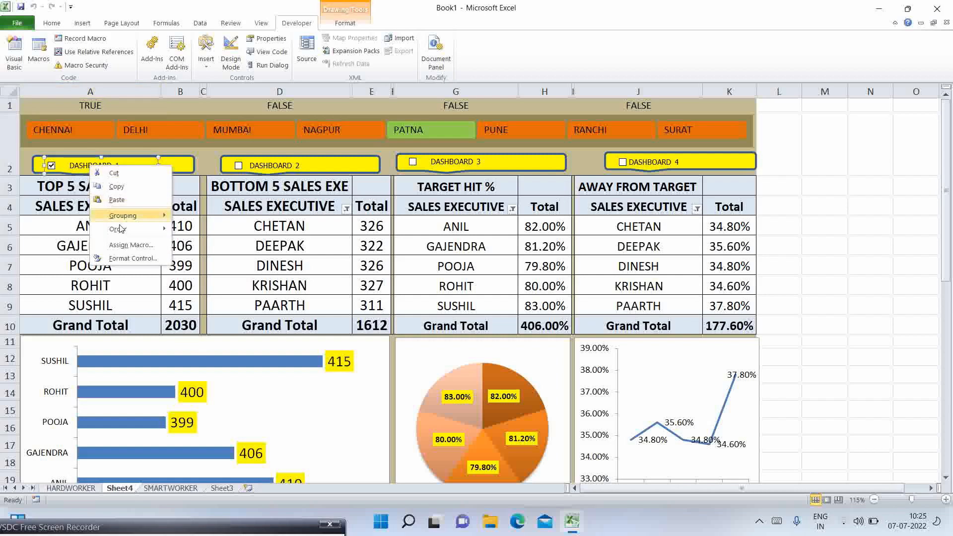
{"action": "left_click", "coordinate": [130, 245]}
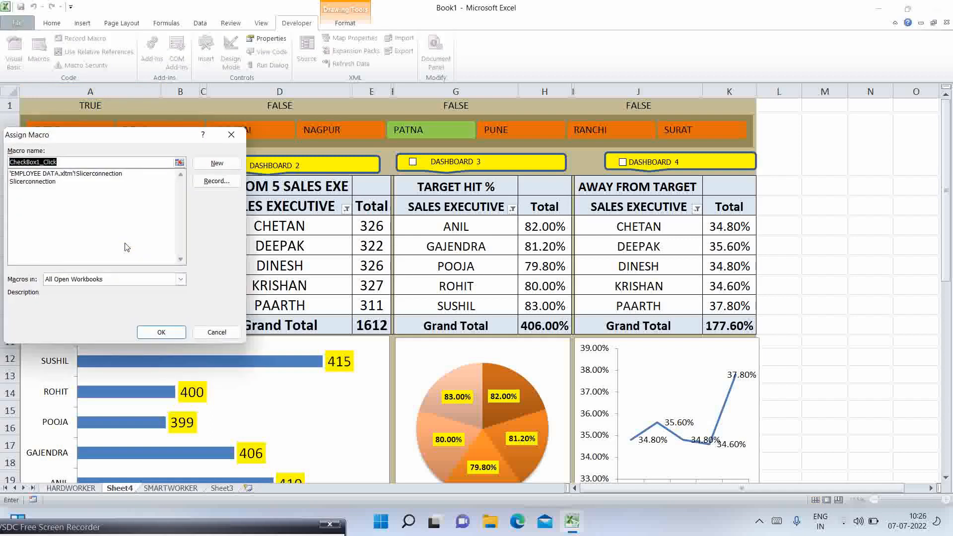
{"action": "left_click", "coordinate": [100, 178]}
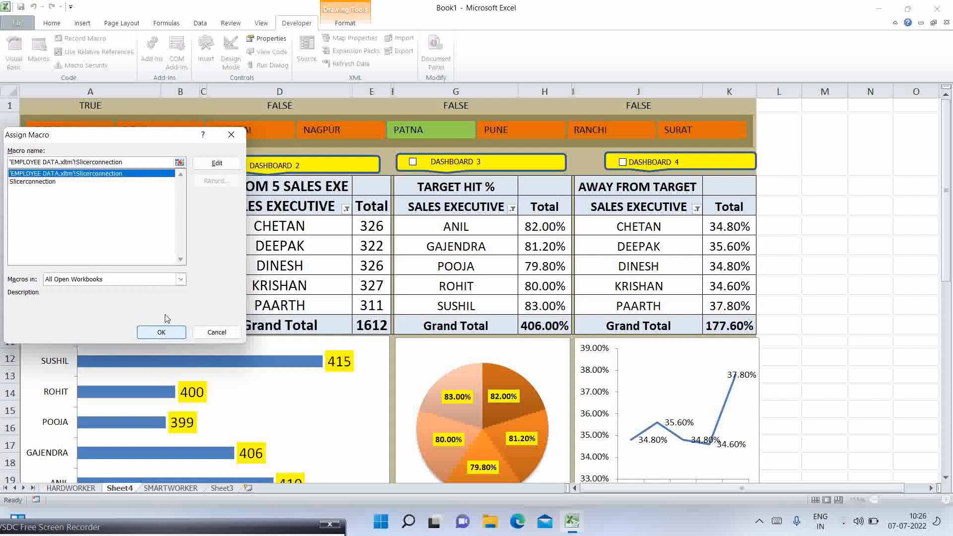
{"action": "left_click", "coordinate": [39, 183]}
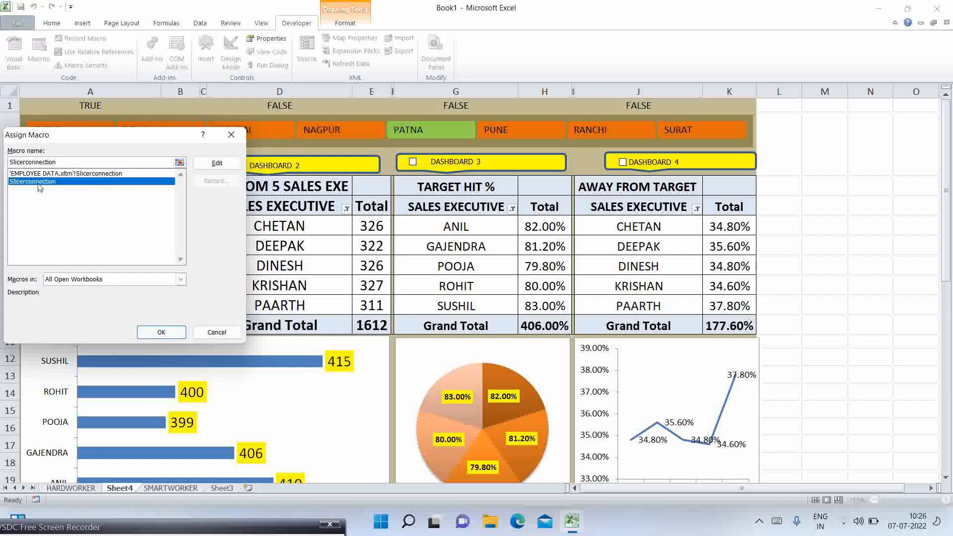
{"action": "left_click", "coordinate": [153, 333]}
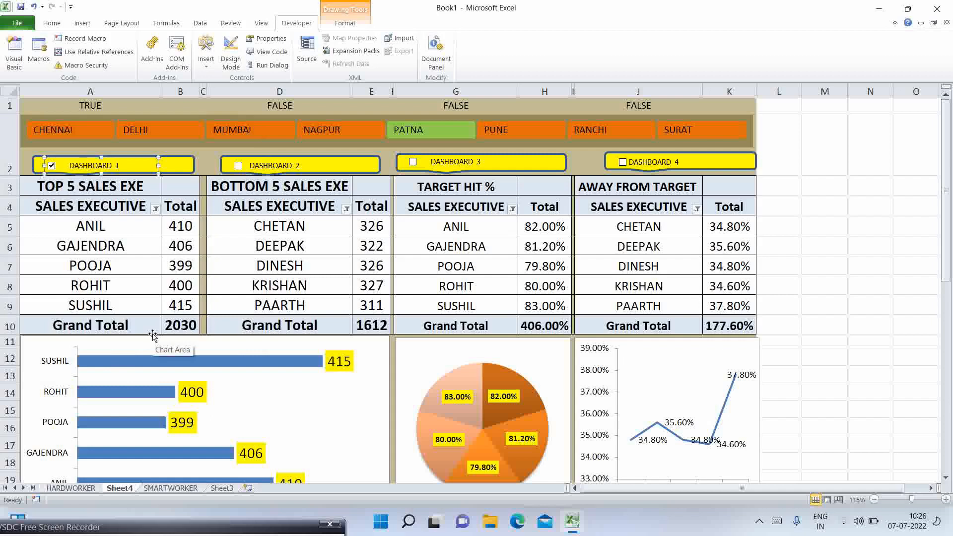
Test the REGION slicer with MUMBAI, toggle the DASHBOARD 1 check box off and on, and filter by DELHI.
{"action": "left_click", "coordinate": [52, 167]}
{"action": "left_click", "coordinate": [278, 134]}
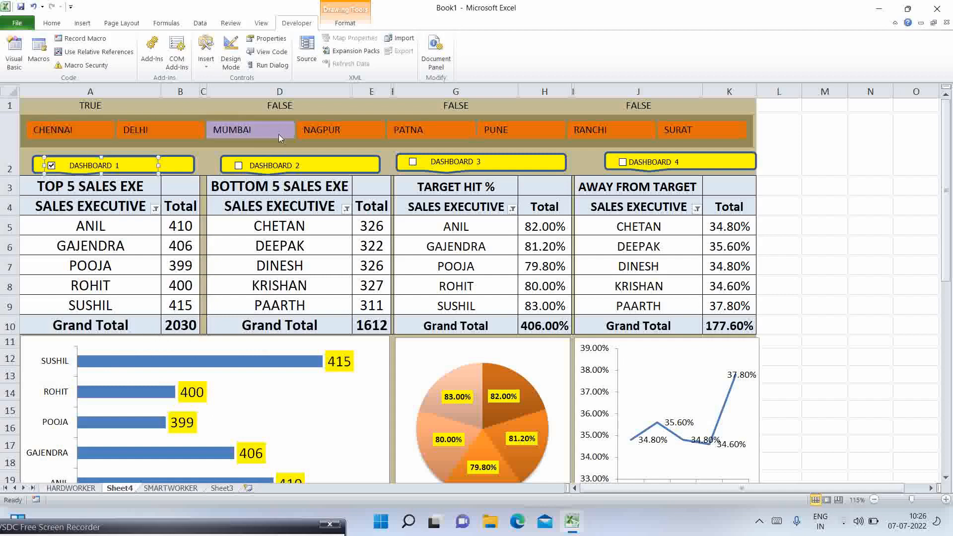
{"action": "left_click", "coordinate": [325, 131]}
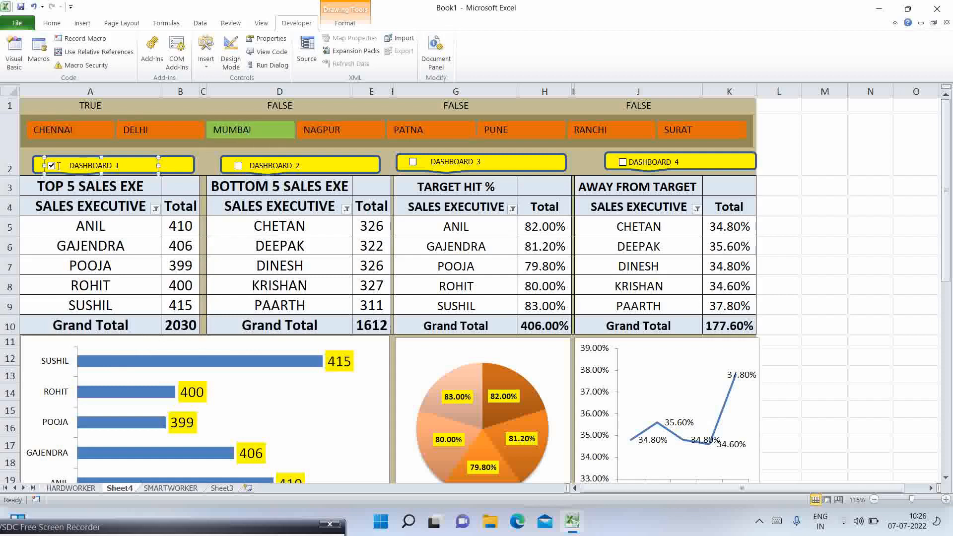
{"action": "left_click", "coordinate": [35, 156]}
{"action": "left_click", "coordinate": [203, 165]}
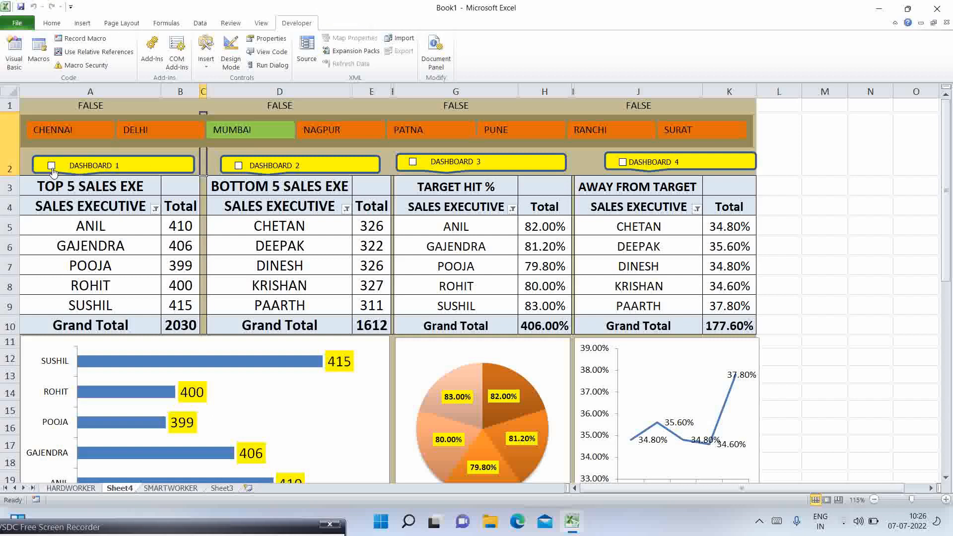
{"action": "left_click", "coordinate": [159, 133]}
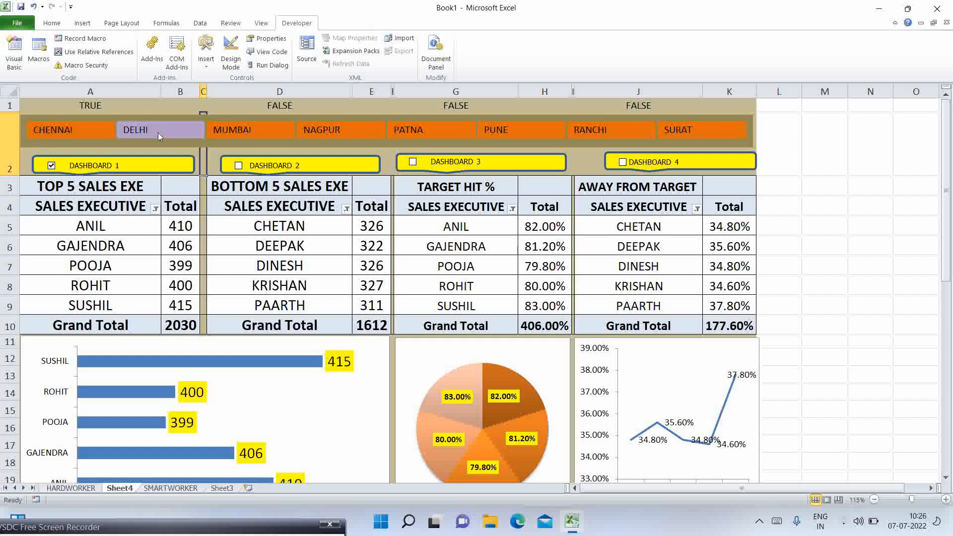
Reassign the DASHBOARD 1 check box to the 'EMPLOYEE DATA.xltm'!Slicerconnection macro.
{"action": "right_click", "coordinate": [105, 171]}
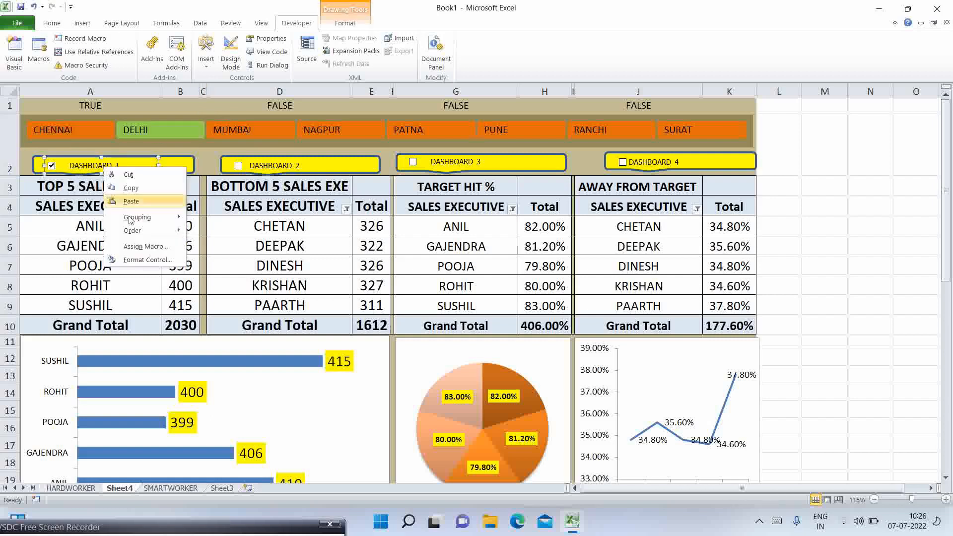
{"action": "left_click", "coordinate": [140, 246]}
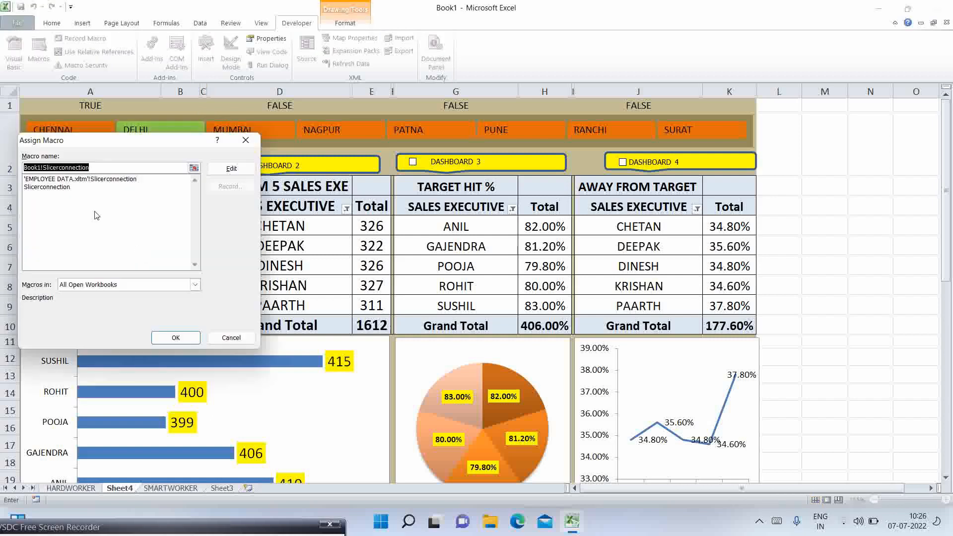
{"action": "left_click", "coordinate": [83, 181]}
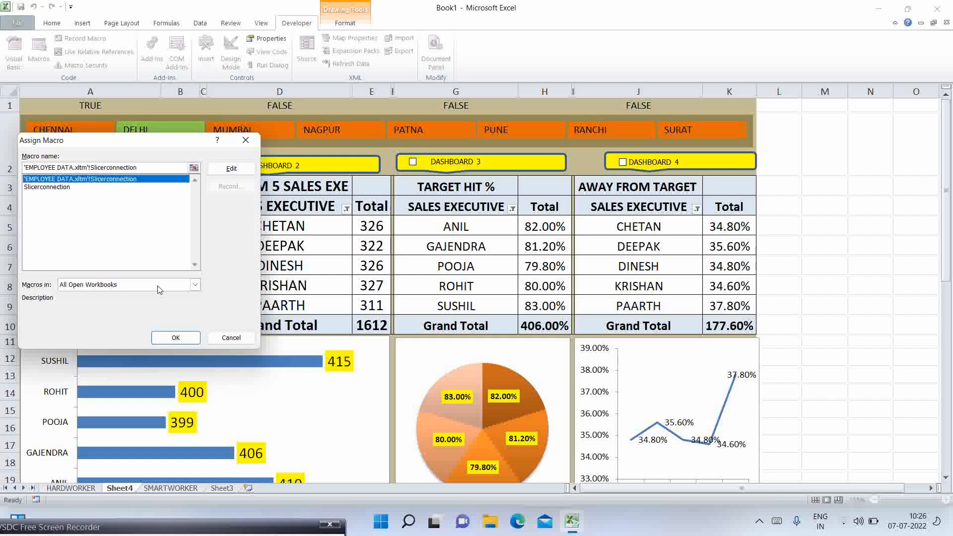
{"action": "left_click", "coordinate": [172, 341]}
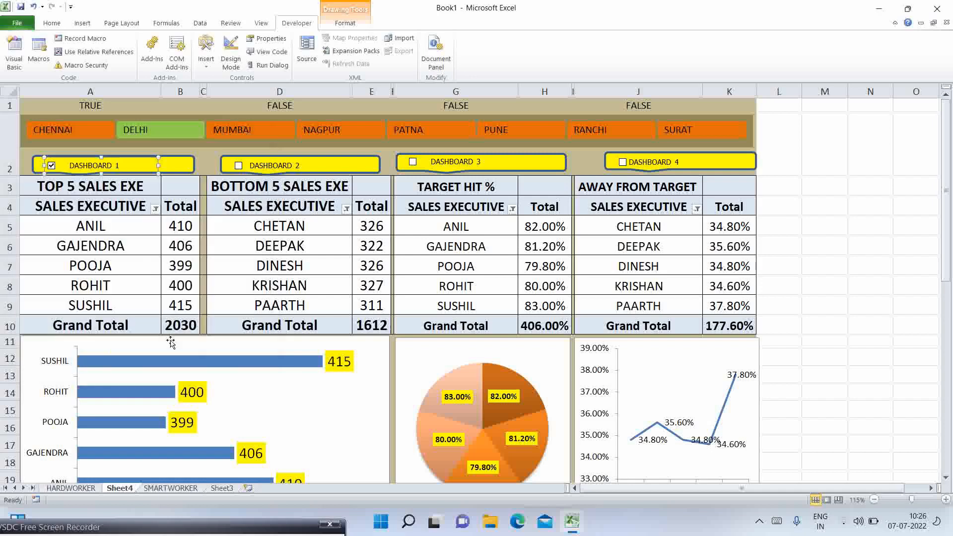
{"action": "left_click", "coordinate": [203, 159]}
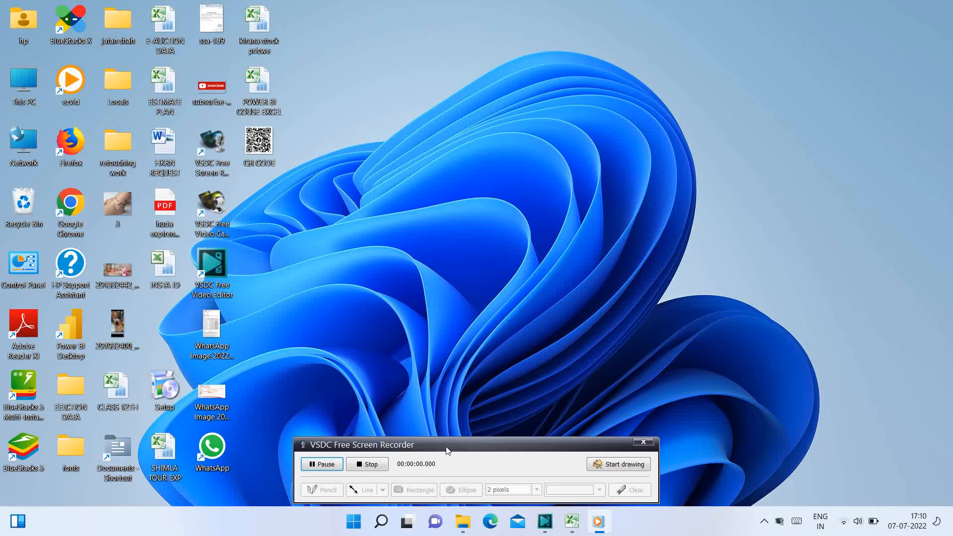
Switch to the Visual Basic editor with the Macro5 code and widen the project tree so the full sheet names show.
{"action": "left_click_drag", "start_coordinate": [439, 448], "coordinate": [156, 523]}
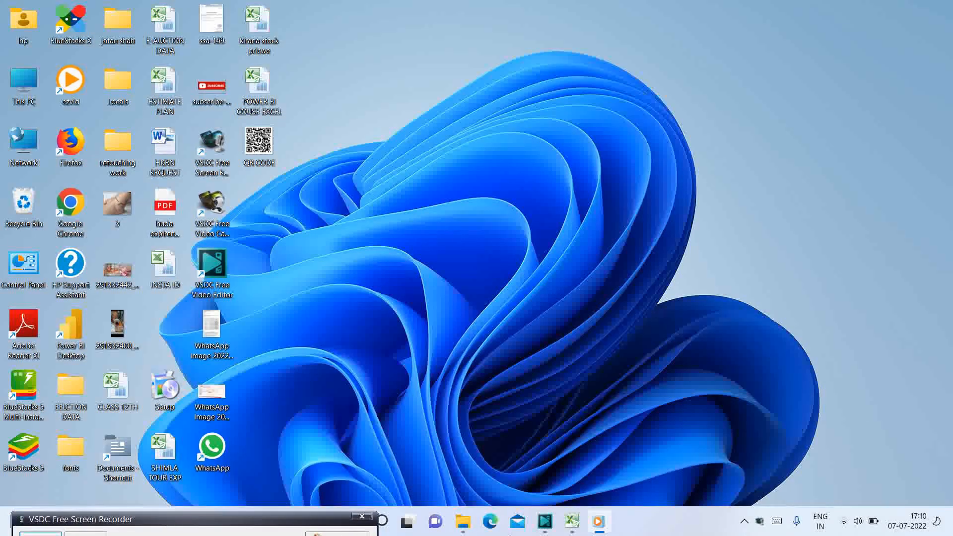
{"action": "mouse_move", "coordinate": [573, 527]}
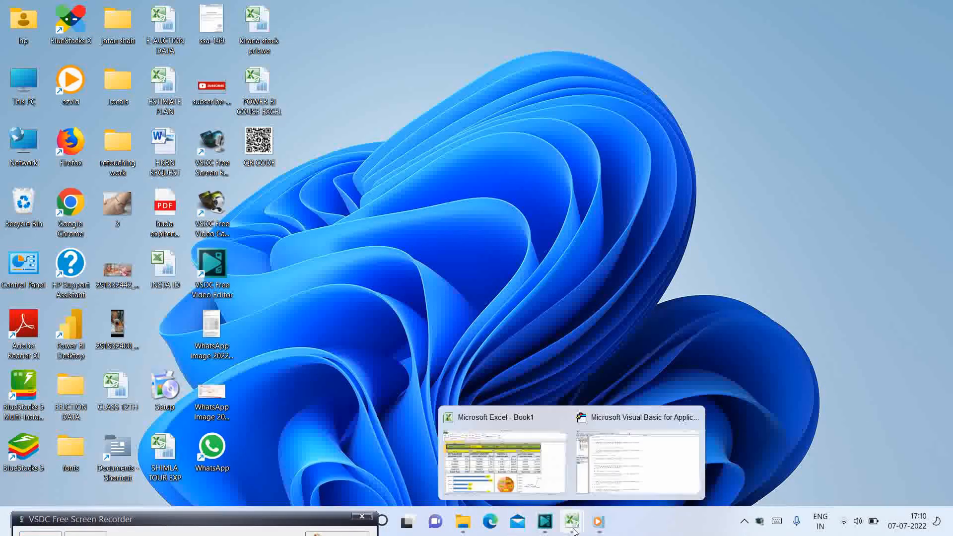
{"action": "left_click", "coordinate": [610, 491]}
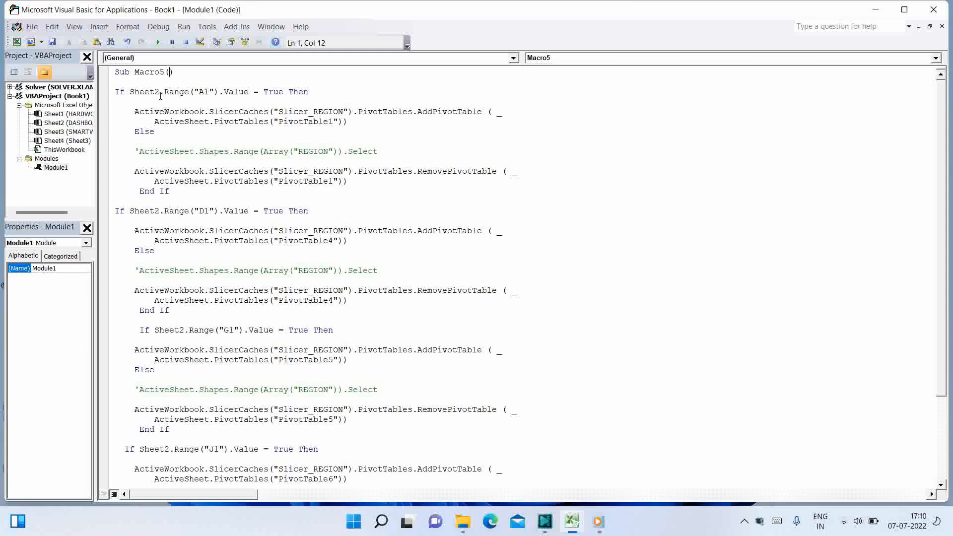
{"action": "left_click_drag", "start_coordinate": [159, 93], "coordinate": [155, 94]}
{"action": "left_click", "coordinate": [104, 95]}
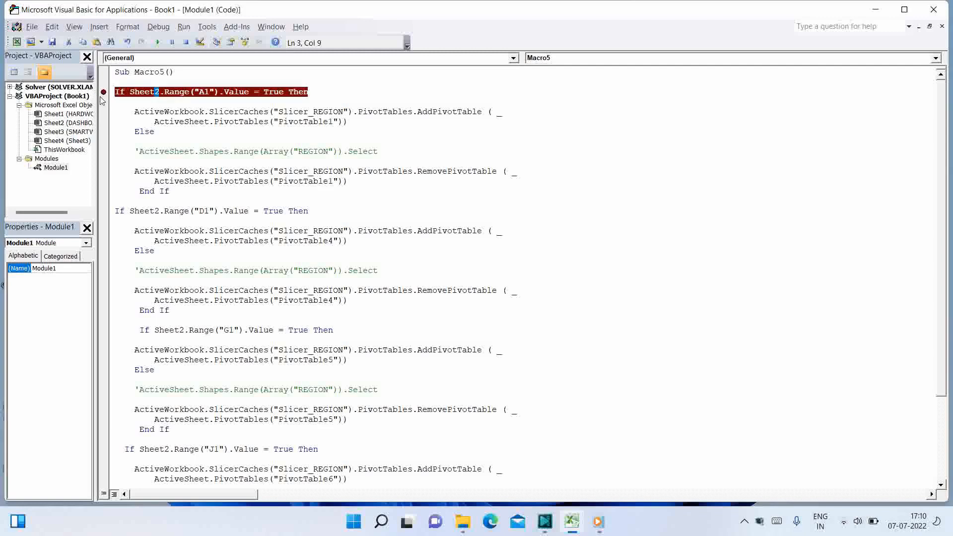
{"action": "left_click_drag", "start_coordinate": [97, 100], "coordinate": [126, 99]}
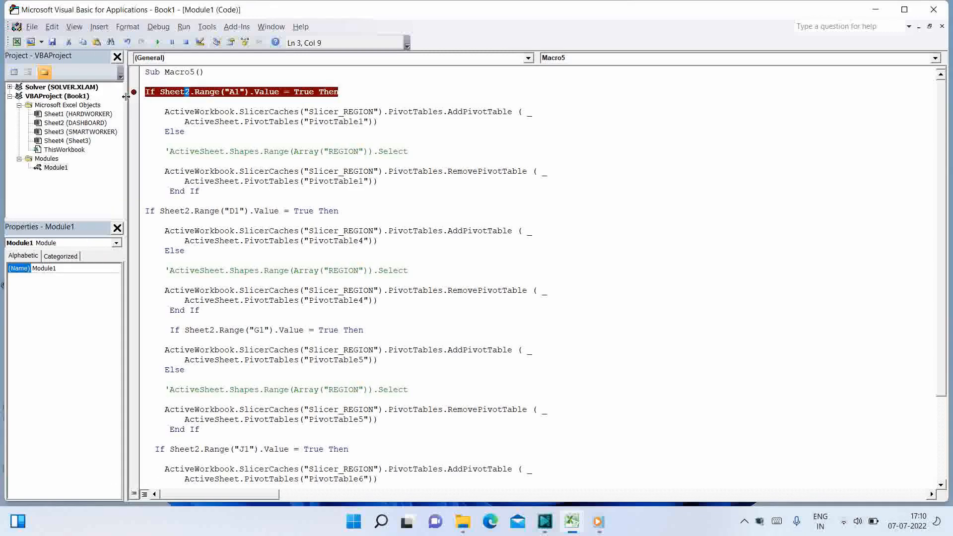
{"action": "left_click", "coordinate": [133, 93]}
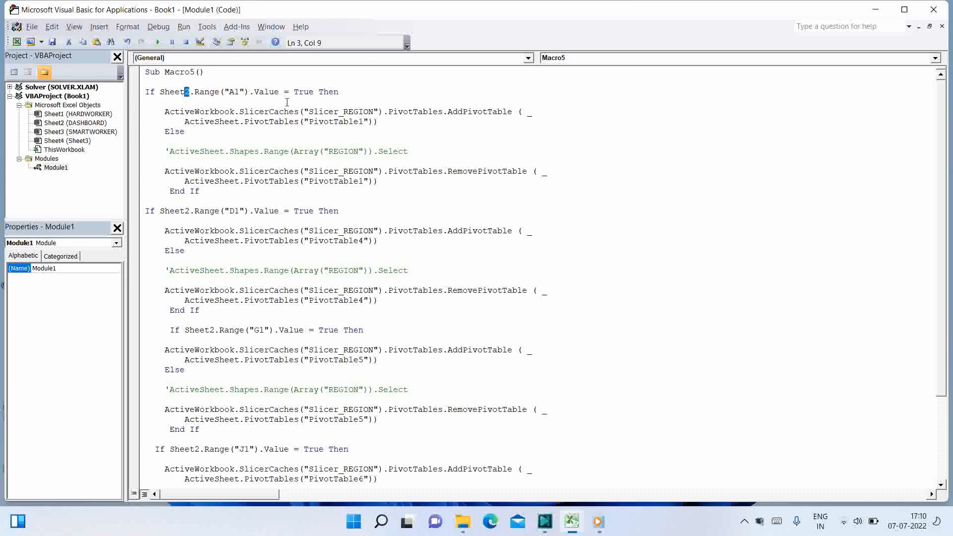
Add the comment 'DASHBOARD 1 above the If line for cell A1 in Macro5.
{"action": "left_click", "coordinate": [195, 98]}
{"action": "left_click", "coordinate": [361, 122]}
{"action": "left_click", "coordinate": [204, 83]}
{"action": "key", "text": "Return"}
{"action": "key", "text": "Return"}
{"action": "key", "text": "Up"}
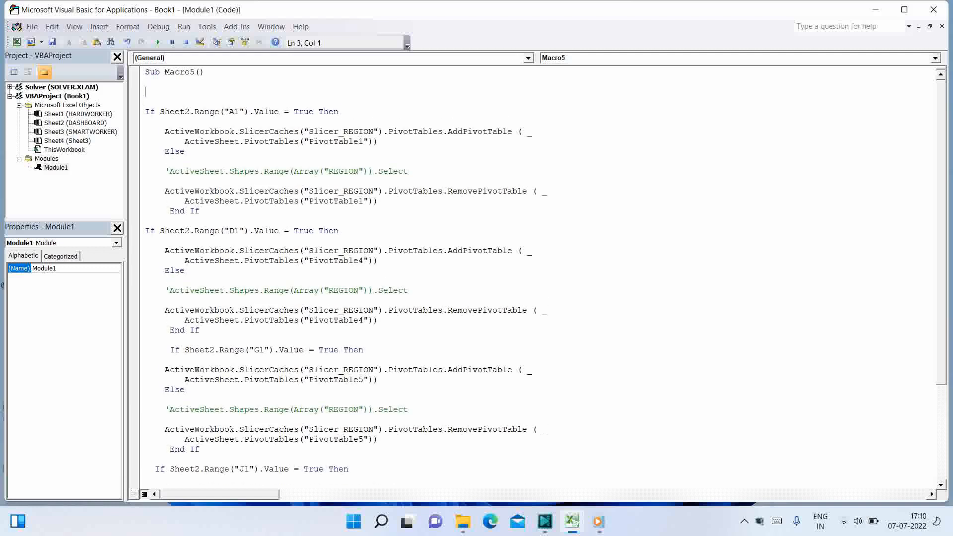
{"action": "type", "text": "'DASHBOARD 1"}
{"action": "key", "text": "Return"}
Copy the 'DASHBOARD 1 comment above the If line for cell D1 and change it to 'DASHBOARD 2.
{"action": "key", "text": "shift+Left"}
{"action": "key", "text": "shift+Left"}
{"action": "key", "text": "shift+Left"}
{"action": "key", "text": "shift+Left"}
{"action": "key", "text": "shift+Left"}
{"action": "key", "text": "shift+Left"}
{"action": "key", "text": "shift+Left"}
{"action": "key", "text": "shift+Left"}
{"action": "key", "text": "shift+Left"}
{"action": "key", "text": "shift+Left"}
{"action": "key", "text": "shift+Left"}
{"action": "key", "text": "shift+Left"}
{"action": "key", "text": "shift+Left"}
{"action": "key", "text": "ctrl+c"}
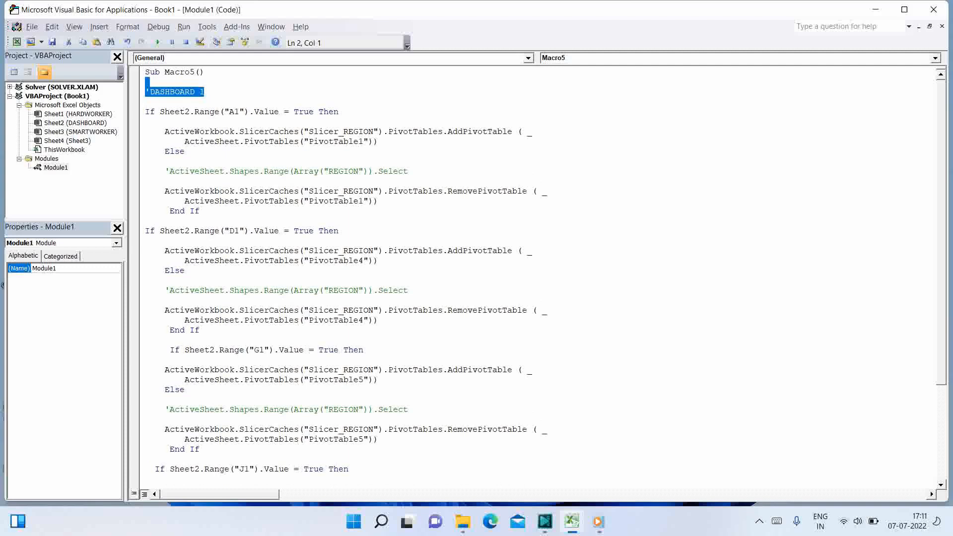
{"action": "left_click", "coordinate": [189, 222]}
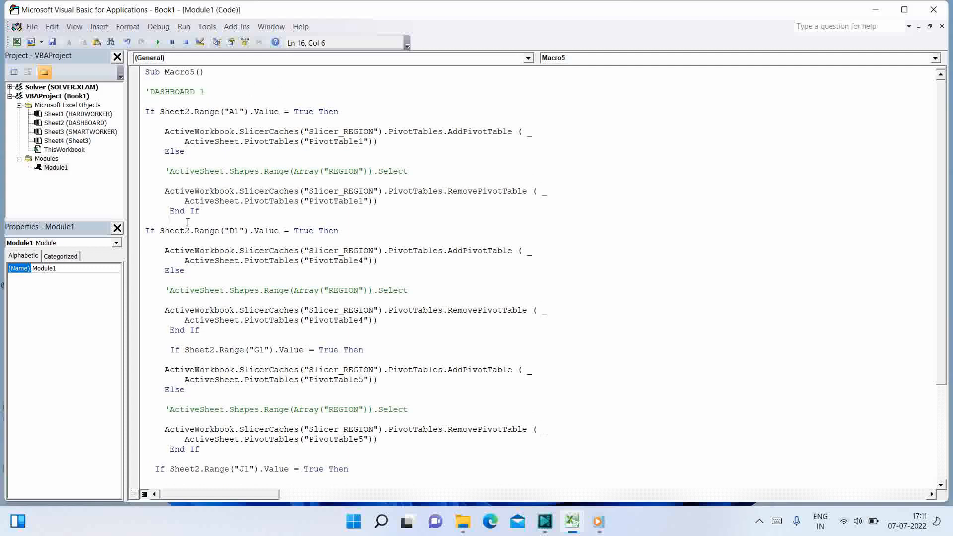
{"action": "key", "text": "Return"}
{"action": "key", "text": "Return"}
{"action": "key", "text": "Up"}
{"action": "key", "text": "ctrl+v"}
{"action": "key", "text": "BackSpace"}
{"action": "type", "text": "2"}
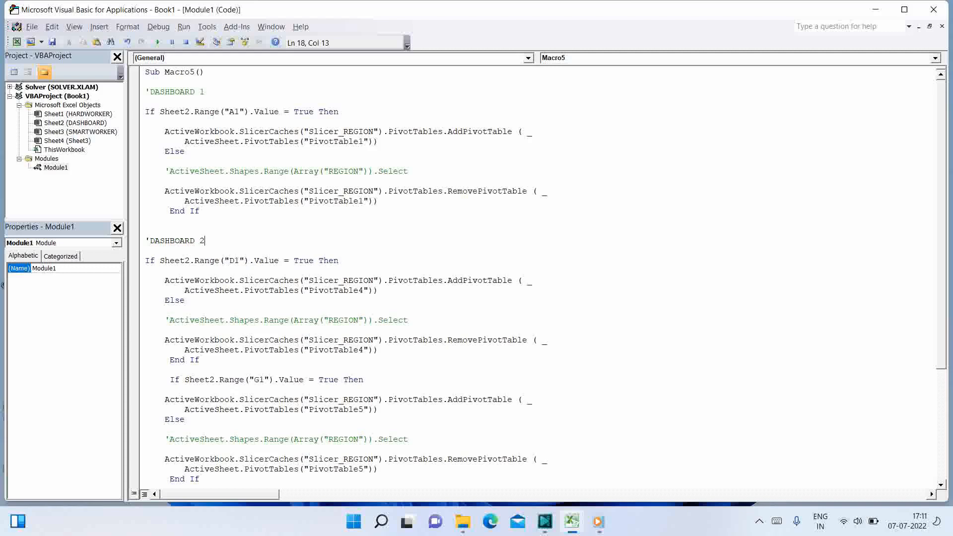
Paste the copied comment above the If line for cell G1 and change it to 'DASHBOARD 3.
{"action": "scroll", "coordinate": [246, 275], "scroll_direction": "down", "scroll_amount": 2}
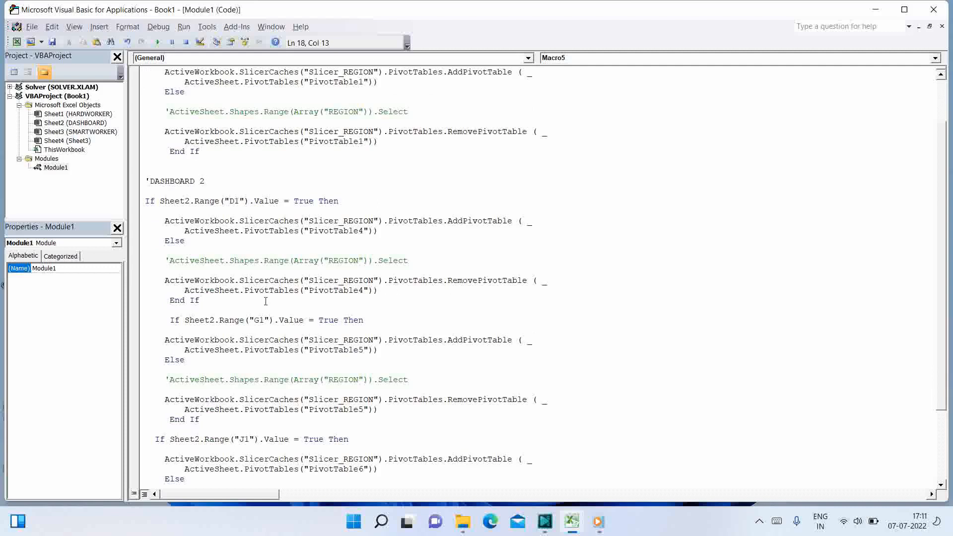
{"action": "left_click", "coordinate": [187, 313]}
{"action": "key", "text": "Return"}
{"action": "key", "text": "Return"}
{"action": "key", "text": "Up"}
{"action": "key", "text": "ctrl+v"}
{"action": "key", "text": "BackSpace"}
{"action": "type", "text": "3"}
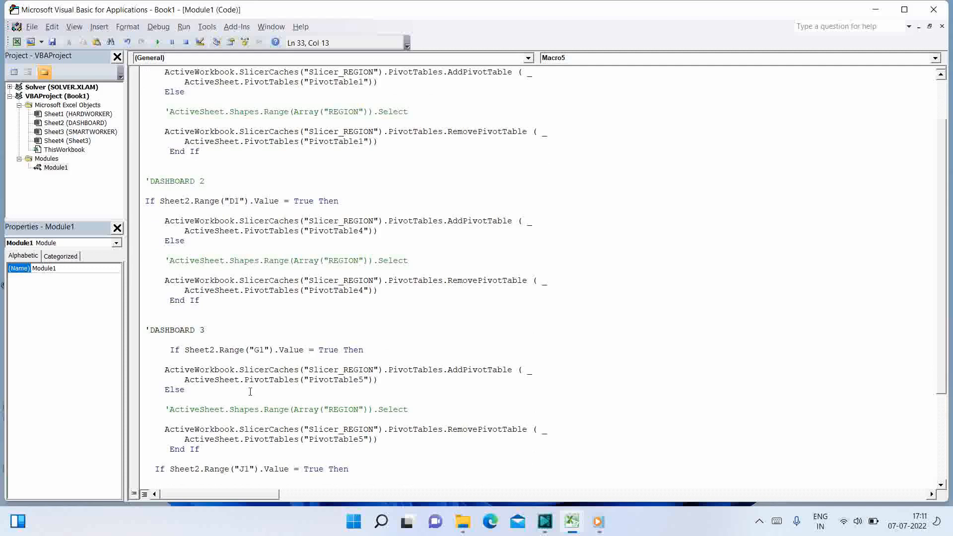
Insert one extra blank line between the 'DASHBOARD 3 comment and its If line.
{"action": "scroll", "coordinate": [250, 391], "scroll_direction": "down", "scroll_amount": 2}
{"action": "scroll", "coordinate": [250, 391], "scroll_direction": "down", "scroll_amount": 1}
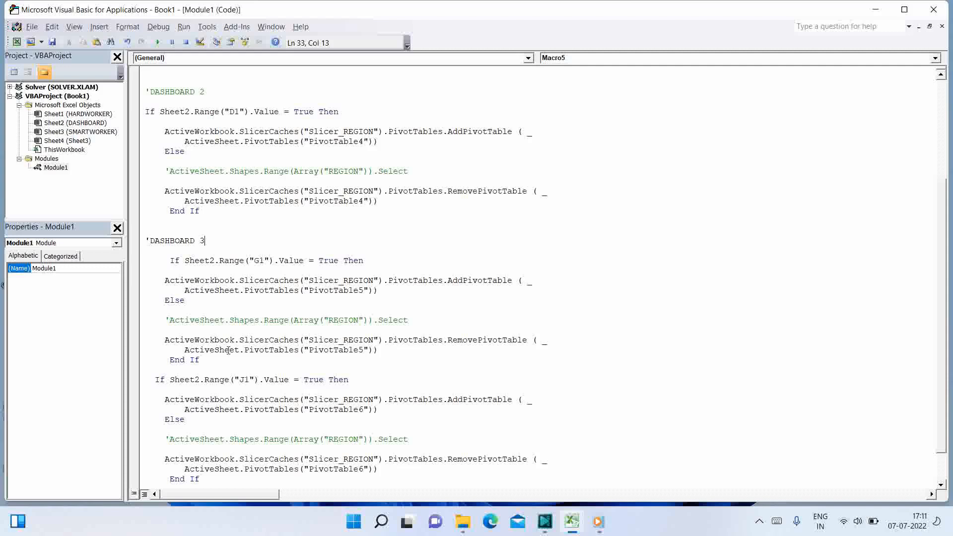
{"action": "key", "text": "Return"}
{"action": "key", "text": "Return"}
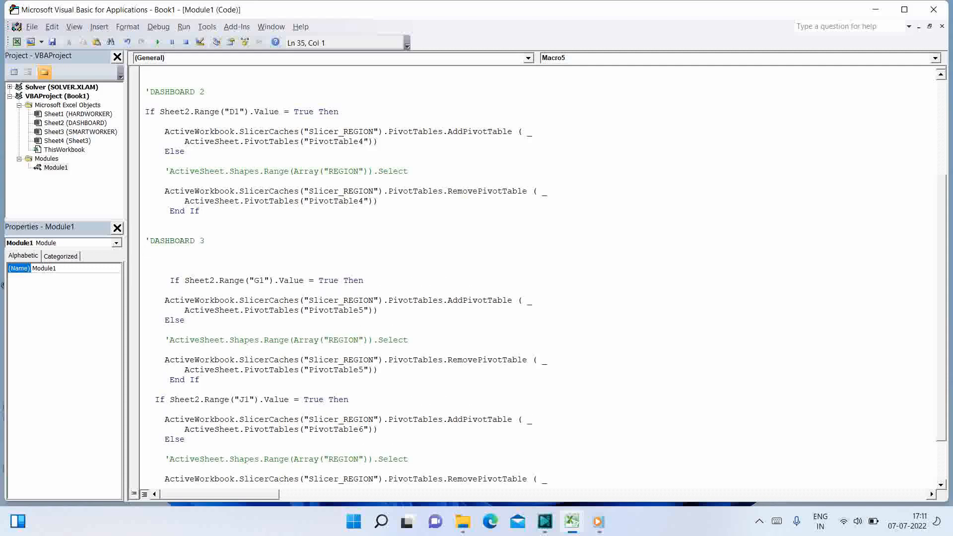
{"action": "key", "text": "ctrl+z"}
Add the comment 'DASHBOARD 4 above the If line for cell J1, set off by blank lines after the preceding End If.
{"action": "left_click", "coordinate": [200, 370]}
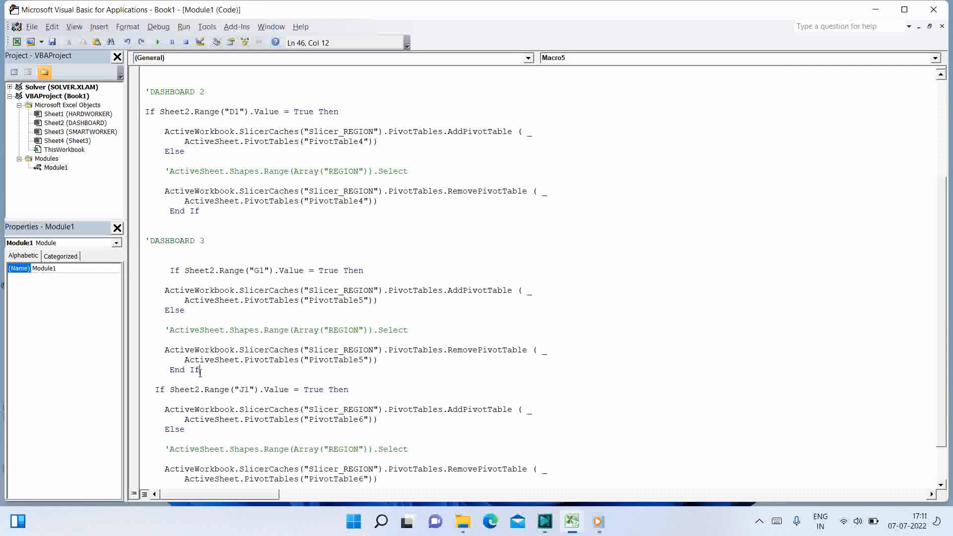
{"action": "key", "text": "Return"}
{"action": "key", "text": "Return"}
{"action": "key", "text": "Return"}
{"action": "type", "text": "'DASHBOARD 1"}
{"action": "key", "text": "BackSpace"}
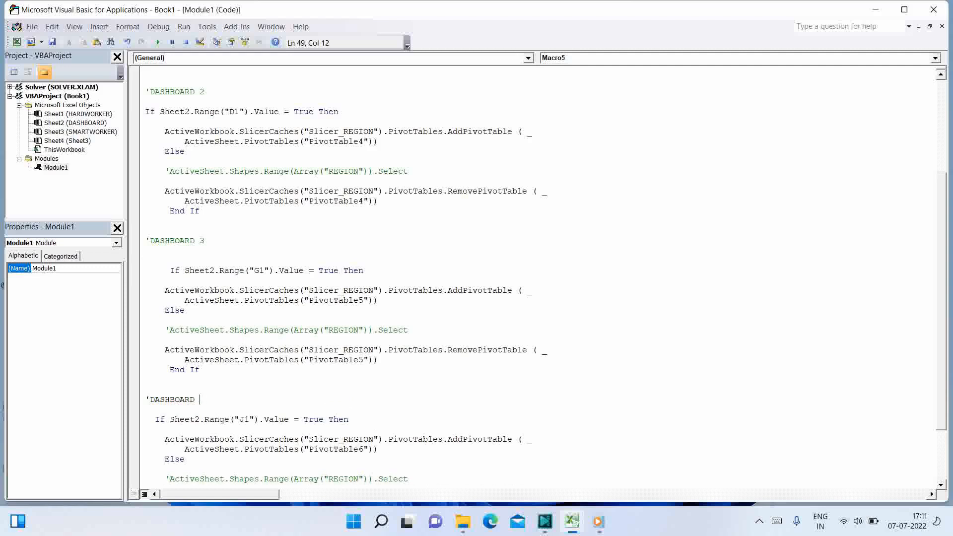
{"action": "type", "text": "4"}
{"action": "scroll", "coordinate": [200, 374], "scroll_direction": "down", "scroll_amount": 3}
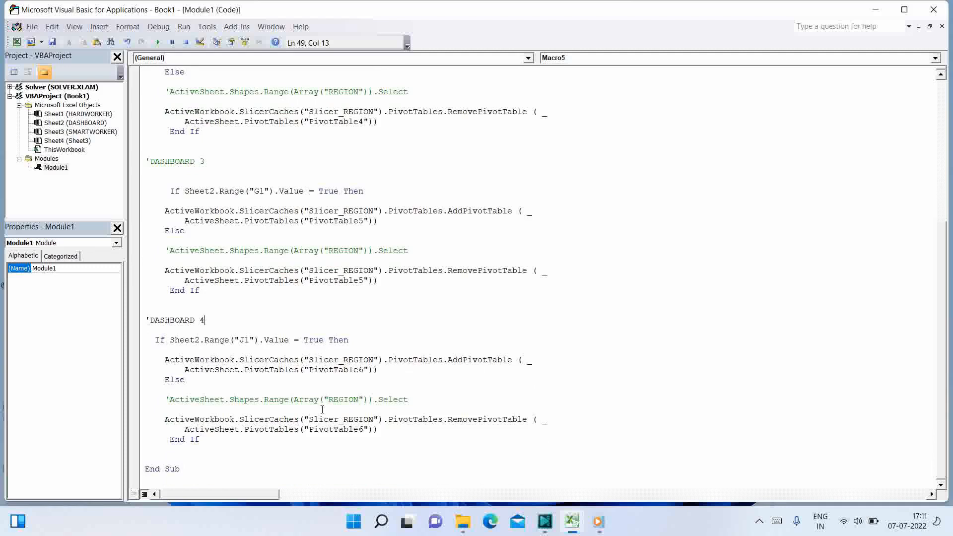
{"action": "left_click", "coordinate": [198, 450]}
Switch to the Book1 dashboard, test the REGION slicer with NAGPUR and PATNA, and uncheck DASHBOARD 1.
{"action": "key", "text": "alt+Tab"}
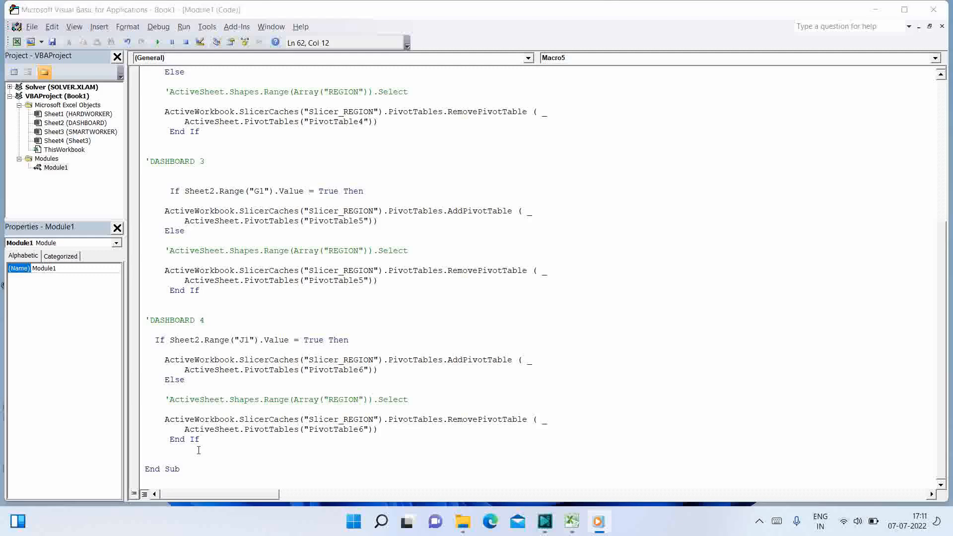
{"action": "key", "text": "alt+Tab"}
{"action": "key", "text": "alt+Tab"}
{"action": "key", "text": "alt+Tab"}
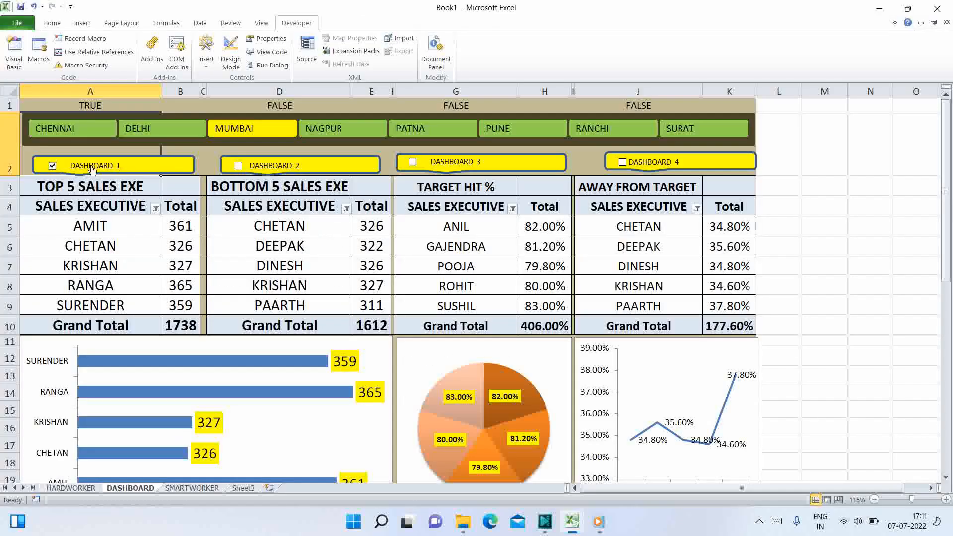
{"action": "left_click", "coordinate": [330, 133]}
{"action": "left_click", "coordinate": [422, 130]}
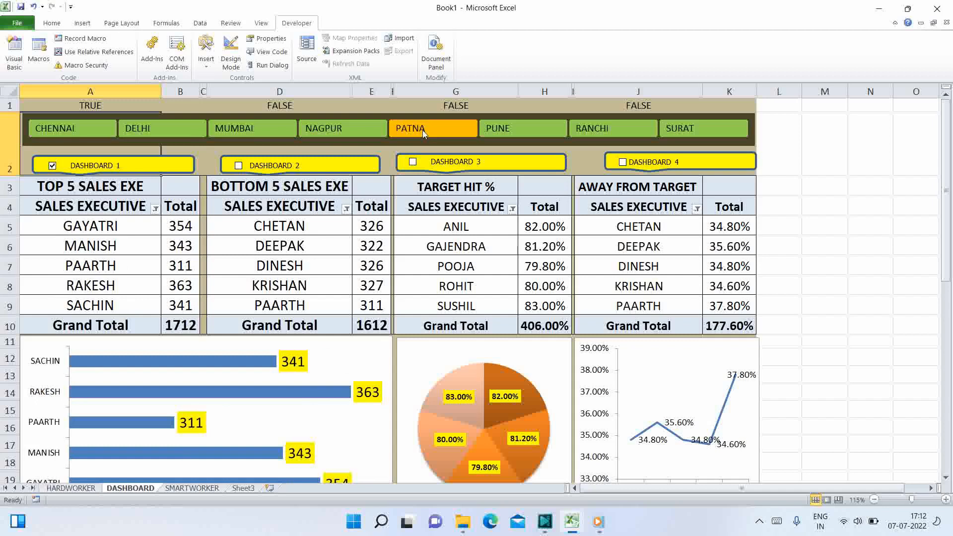
{"action": "left_click", "coordinate": [52, 166]}
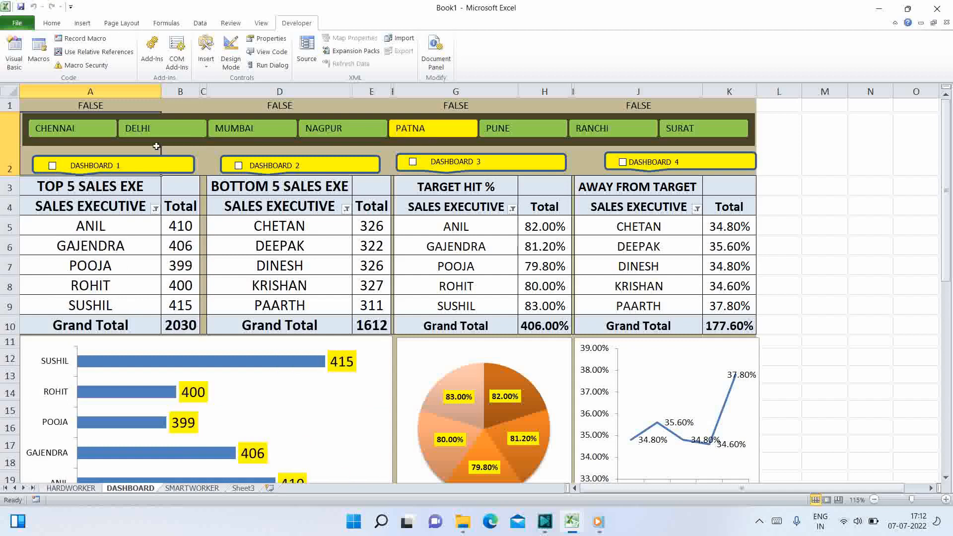
With DASHBOARD 1 unchecked, test the REGION slicer with MUMBAI, NAGPUR, PATNA, PUNE and RANCHI.
{"action": "left_click", "coordinate": [247, 125]}
{"action": "left_click", "coordinate": [340, 125]}
{"action": "left_click", "coordinate": [431, 130]}
{"action": "left_click", "coordinate": [510, 127]}
{"action": "left_click", "coordinate": [588, 130]}
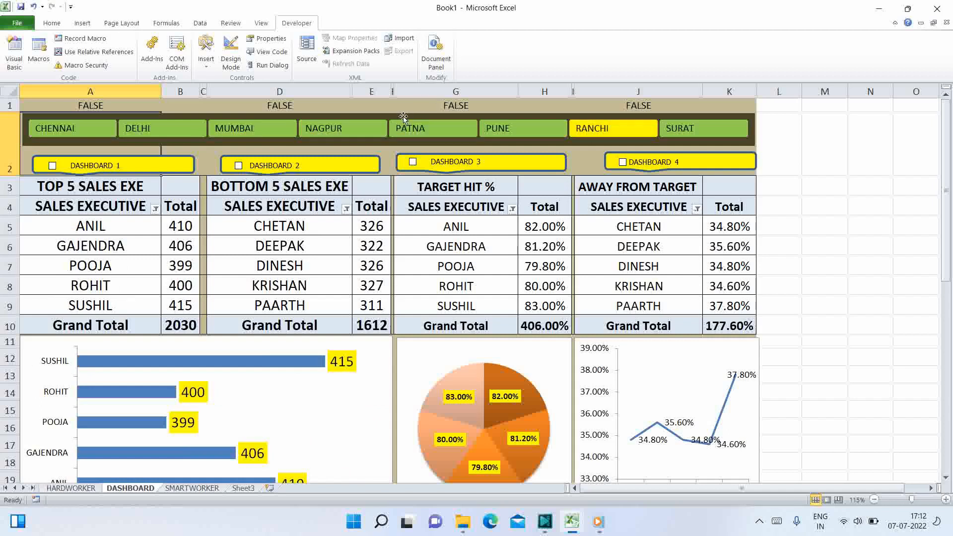
Check DASHBOARD 1 and test the REGION slicer with MUMBAI, NAGPUR and PATNA.
{"action": "left_click", "coordinate": [52, 166]}
{"action": "left_click", "coordinate": [258, 134]}
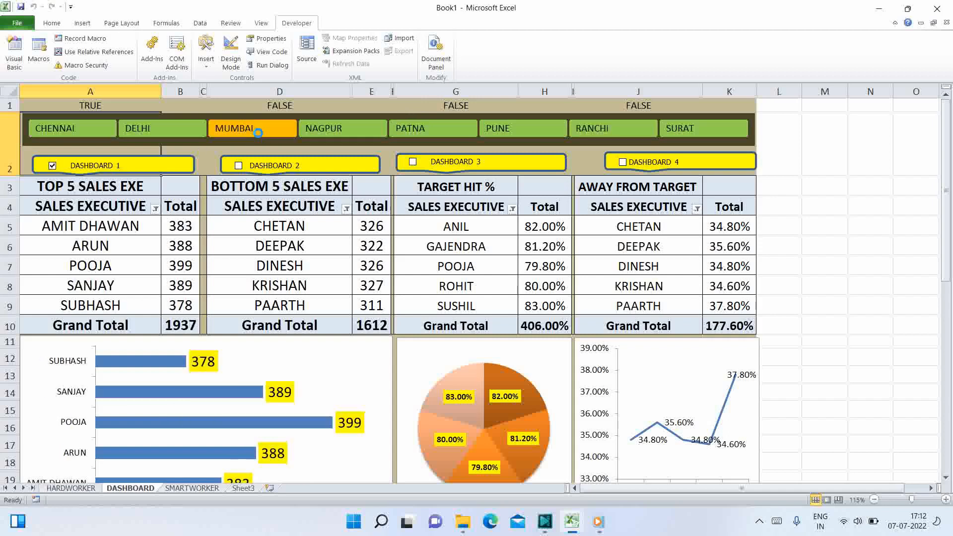
{"action": "left_click", "coordinate": [351, 132]}
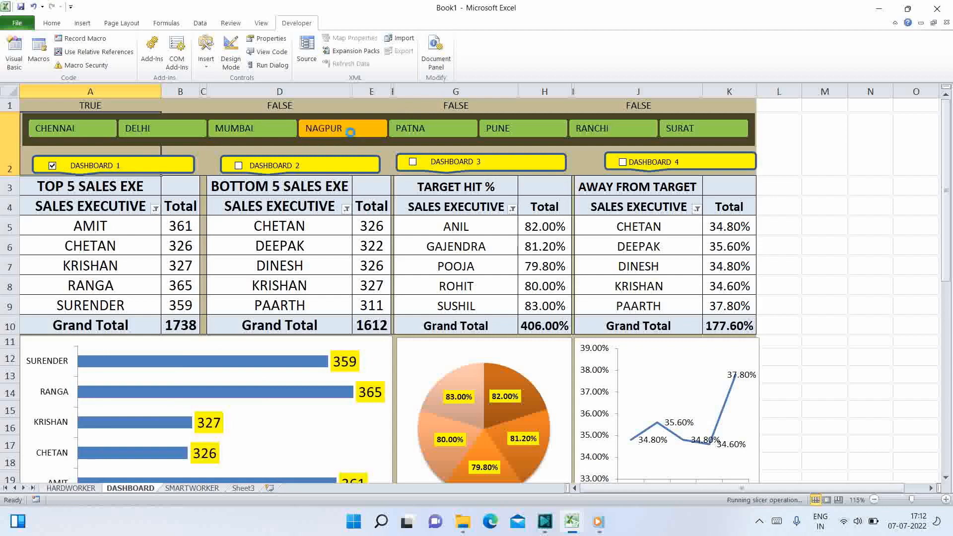
{"action": "left_click", "coordinate": [410, 130]}
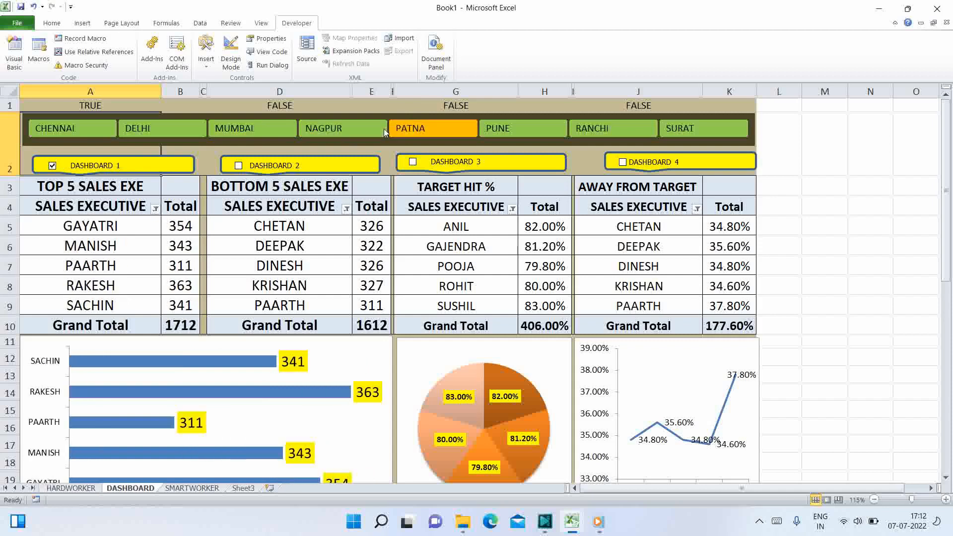
Review the REGION slicer's PivotTable connections while DASHBOARD 1 is checked, and accept them without changes.
{"action": "left_click", "coordinate": [355, 117]}
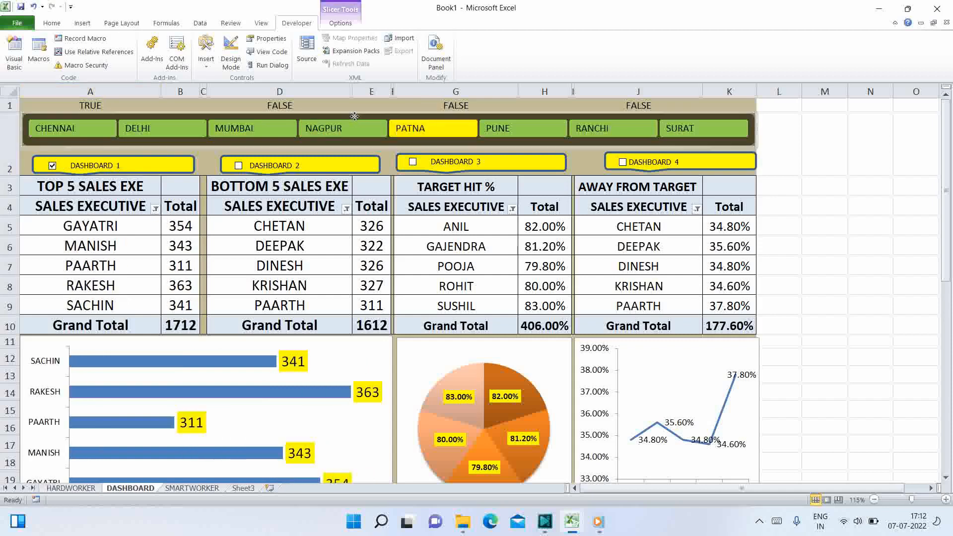
{"action": "right_click", "coordinate": [355, 117]}
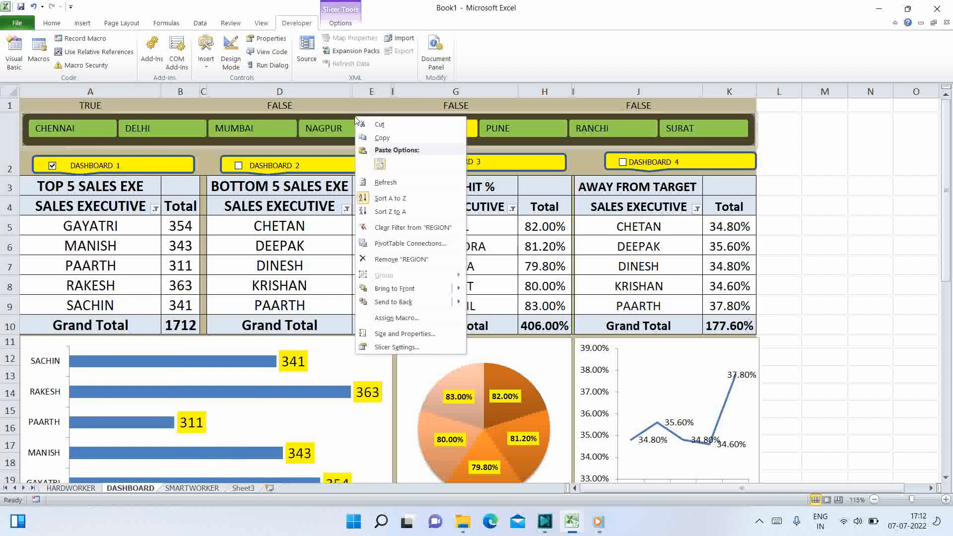
{"action": "left_click", "coordinate": [390, 244]}
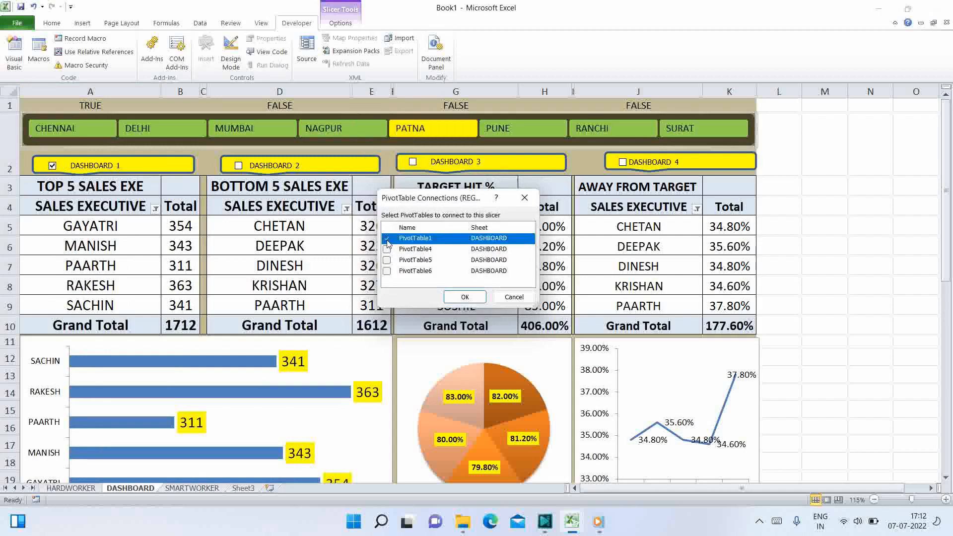
{"action": "left_click", "coordinate": [462, 297]}
Uncheck DASHBOARD 1 and review the REGION slicer's PivotTable connections, leaving without changes.
{"action": "left_click", "coordinate": [52, 166]}
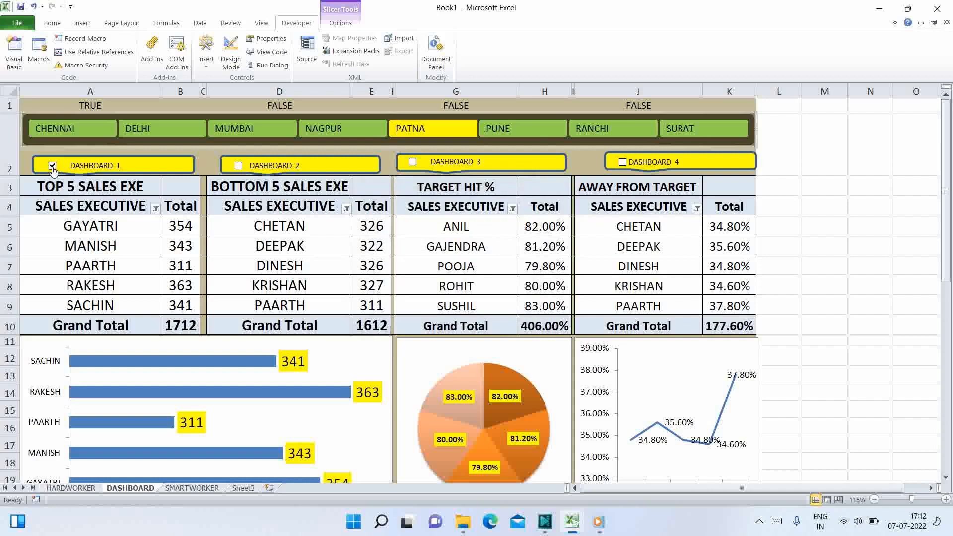
{"action": "right_click", "coordinate": [300, 119]}
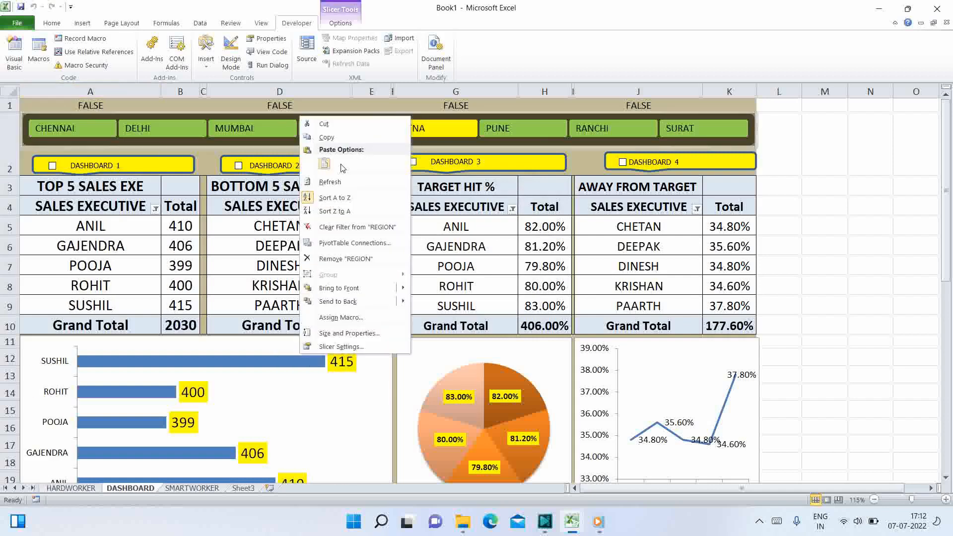
{"action": "left_click", "coordinate": [339, 245]}
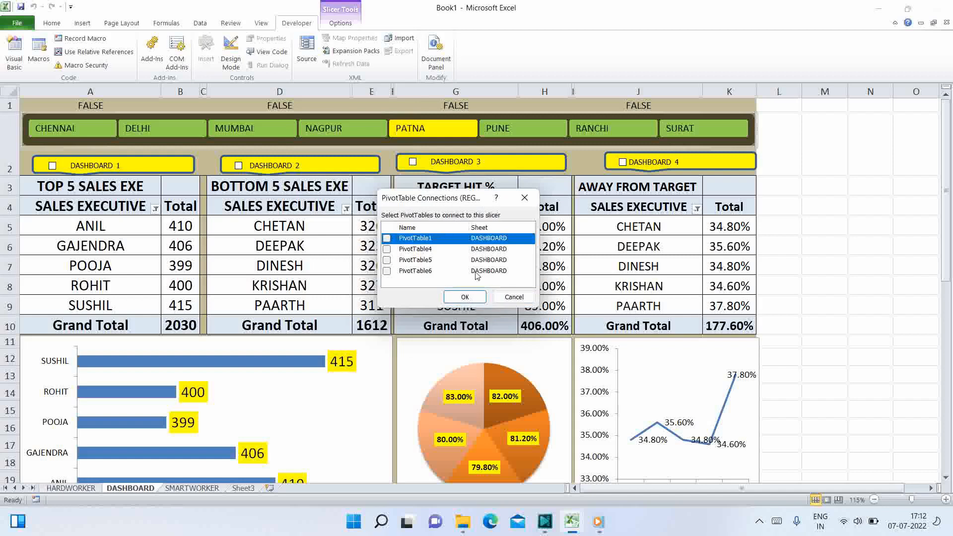
{"action": "left_click", "coordinate": [505, 298]}
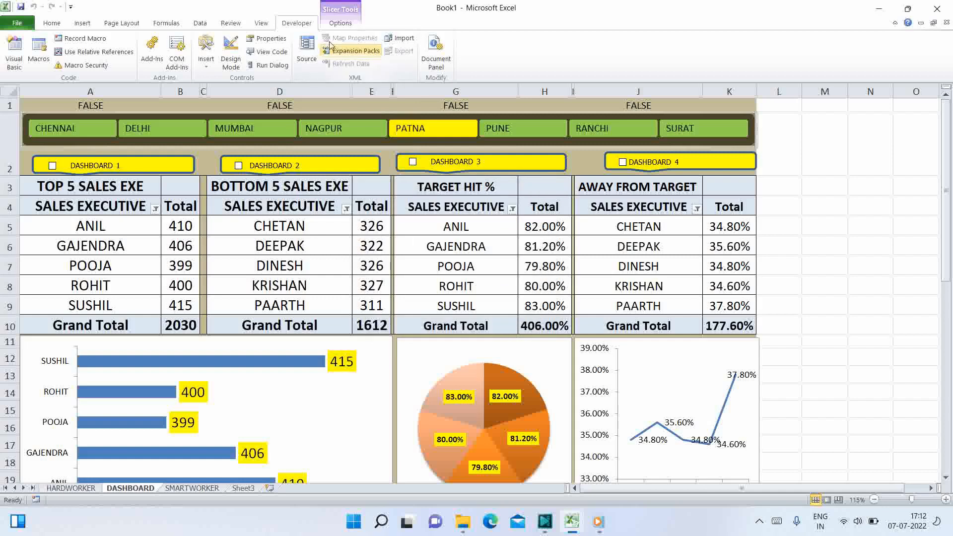
Review the slicer's PivotTable connections once more through its slicer options and cancel without changes.
{"action": "left_click", "coordinate": [336, 26]}
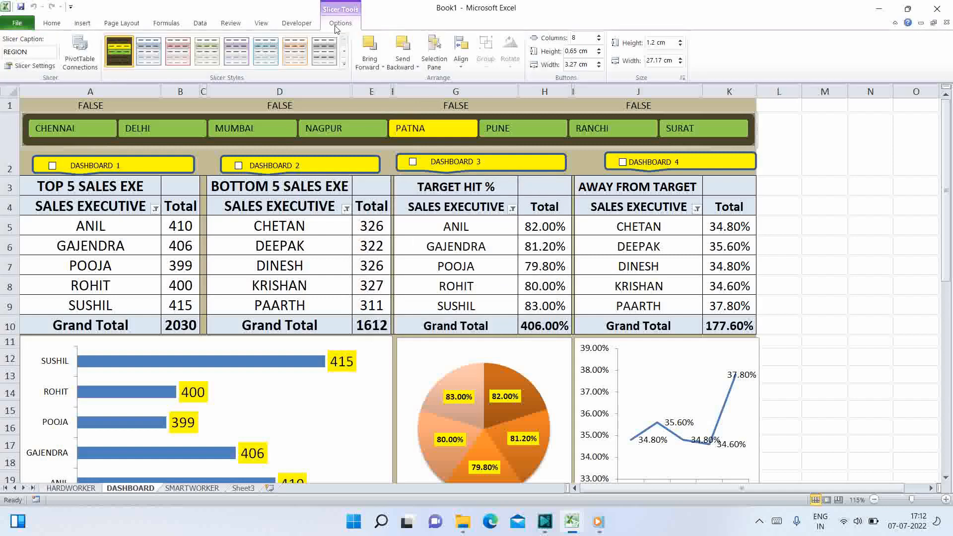
{"action": "left_click", "coordinate": [80, 51]}
{"action": "left_click", "coordinate": [514, 297]}
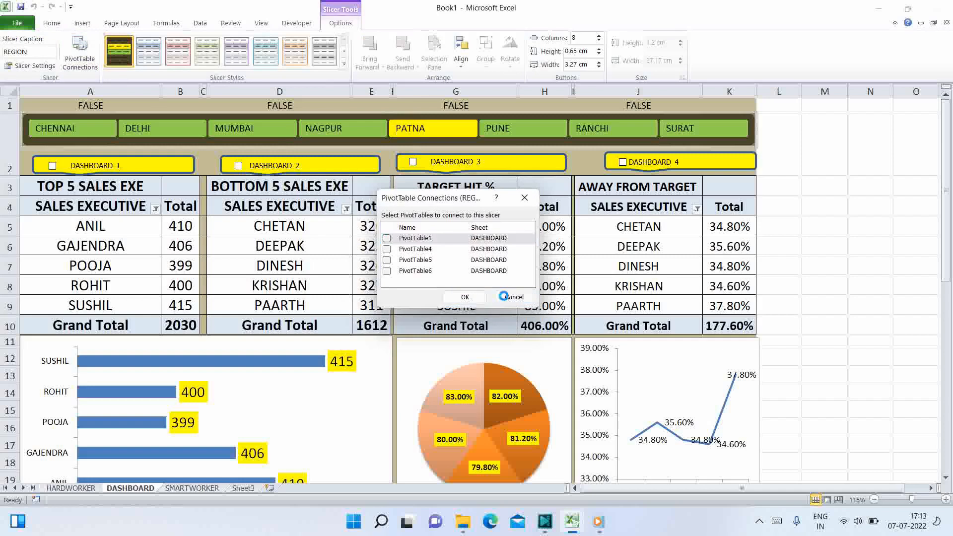
Check DASHBOARD 1 again and filter the REGION slicer by MUMBAI, NAGPUR, PATNA and PUNE in turn, ending on MUMBAI.
{"action": "left_click", "coordinate": [53, 166]}
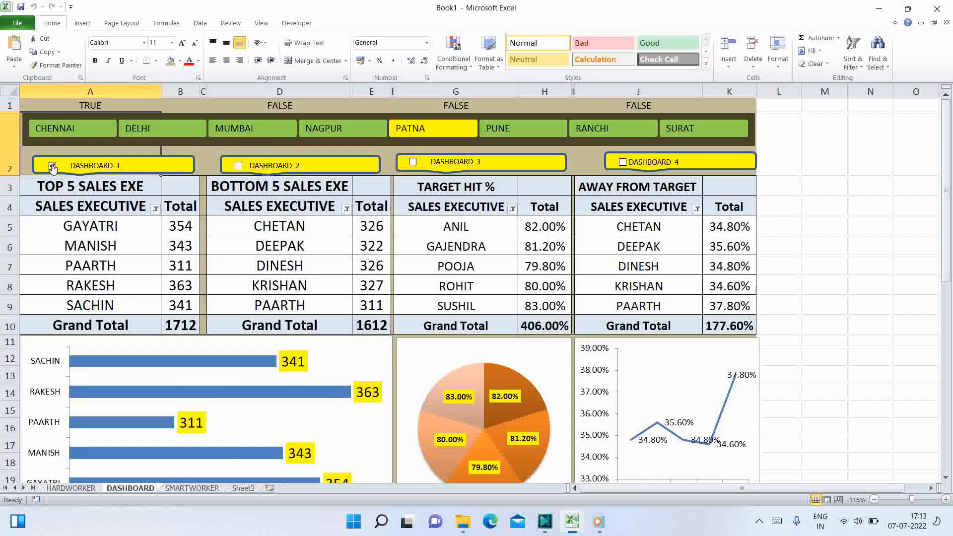
{"action": "left_click", "coordinate": [255, 127]}
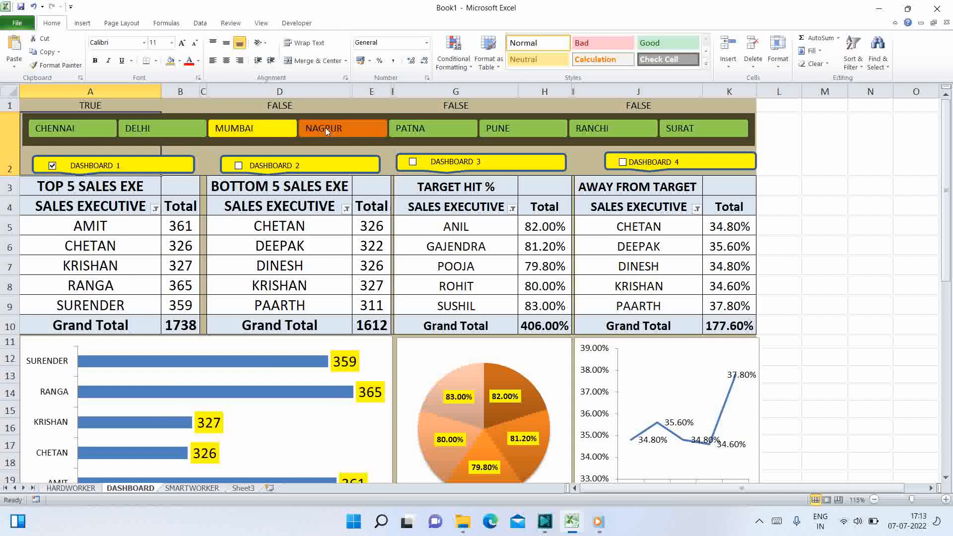
{"action": "left_click", "coordinate": [341, 127]}
{"action": "left_click", "coordinate": [431, 130]}
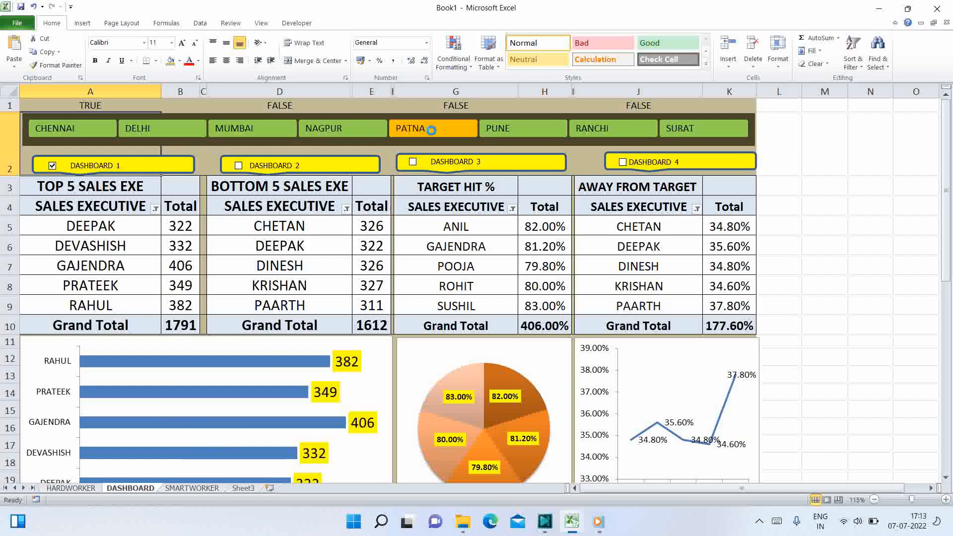
{"action": "left_click", "coordinate": [516, 128]}
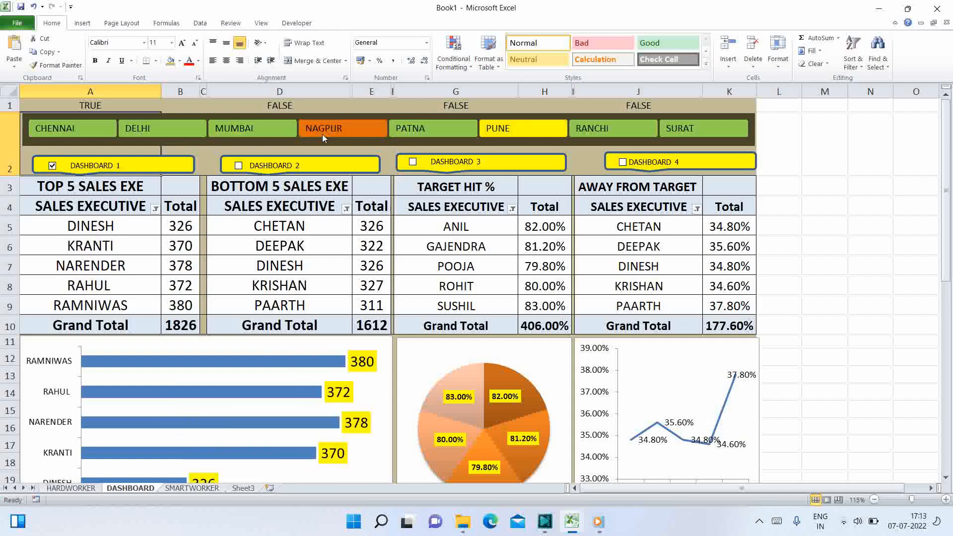
{"action": "left_click", "coordinate": [277, 127]}
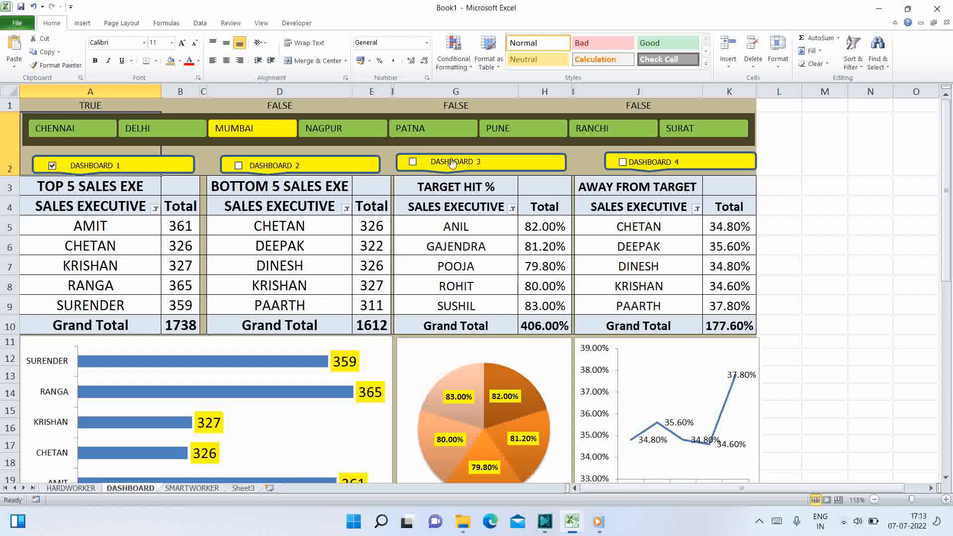
Check DASHBOARD 2 and reapply the Bottom 5 Items value filter by BOTTOM 5 SALES EXE to that table's SALES EXECUTIVE field.
{"action": "left_click", "coordinate": [239, 166]}
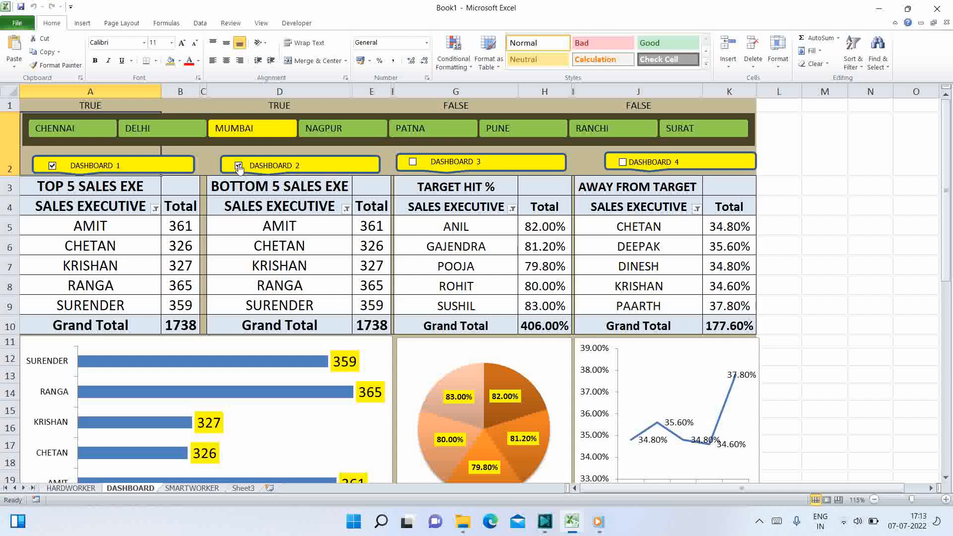
{"action": "left_click", "coordinate": [346, 208]}
{"action": "mouse_move", "coordinate": [254, 293]}
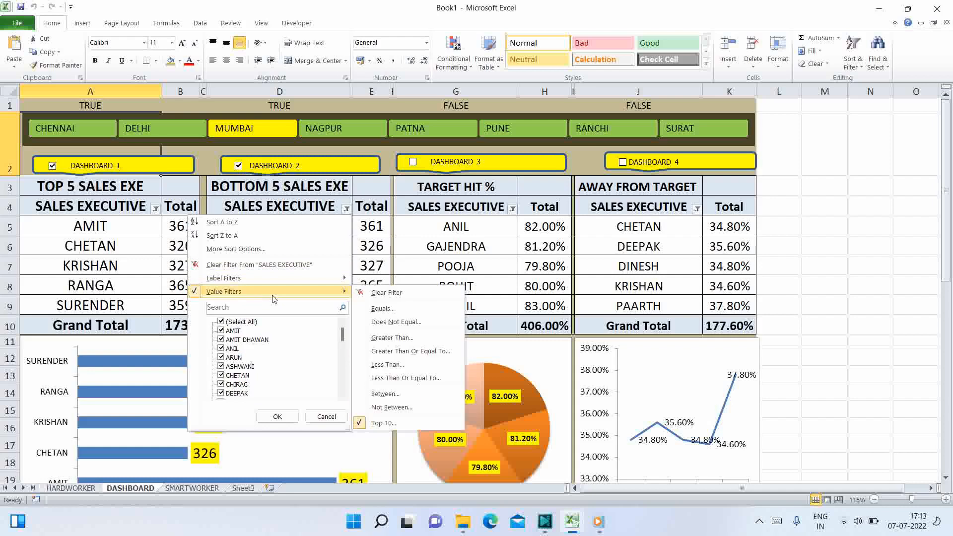
{"action": "left_click", "coordinate": [381, 423]}
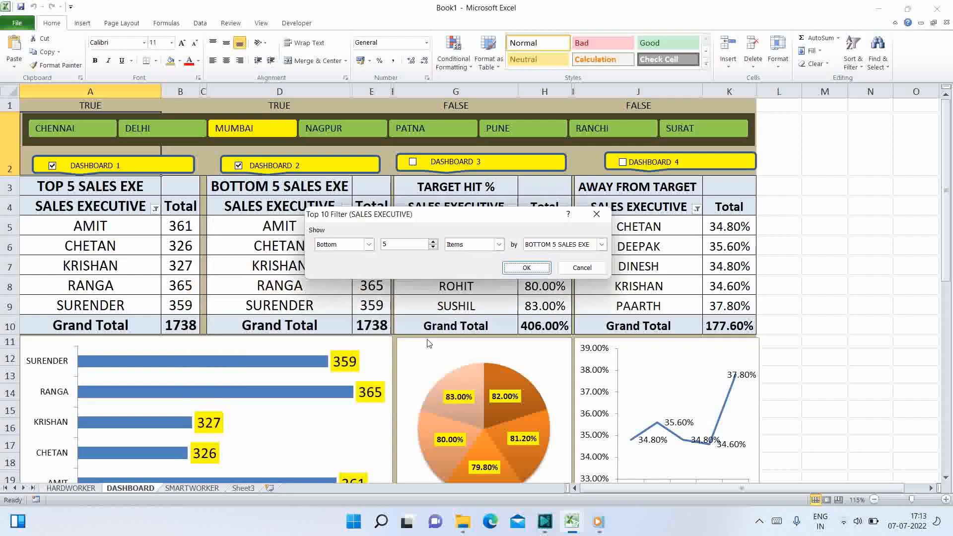
{"action": "left_click", "coordinate": [370, 244]}
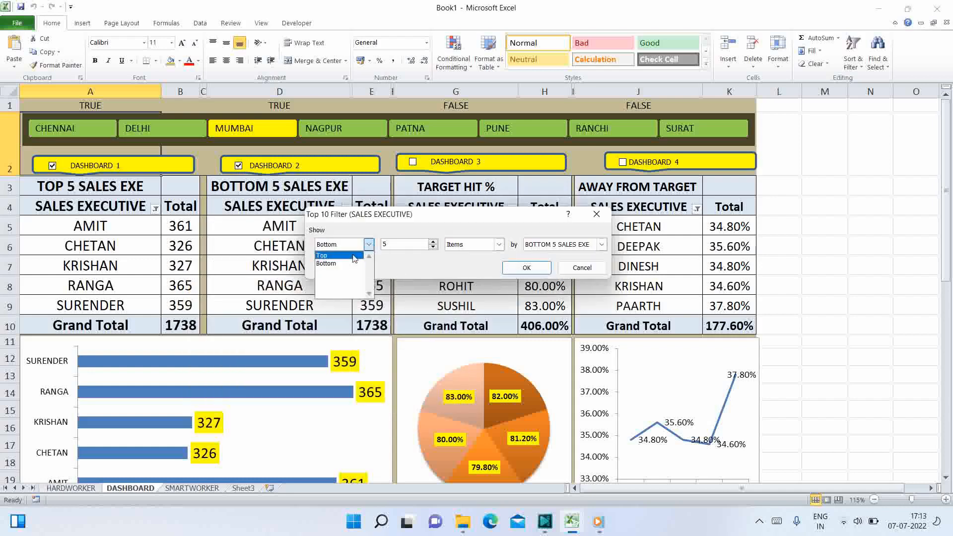
{"action": "left_click", "coordinate": [342, 266]}
{"action": "left_click", "coordinate": [528, 268]}
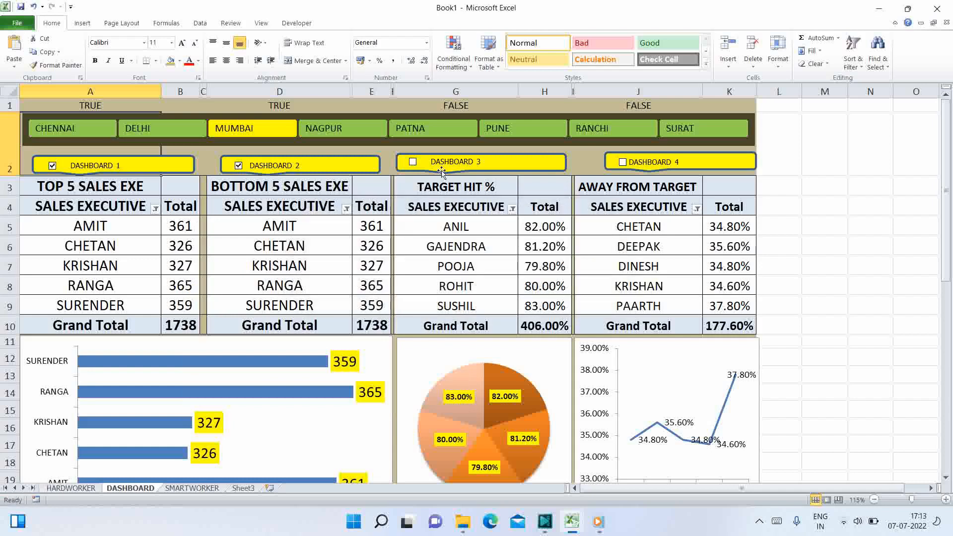
Filter the REGION slicer by NAGPUR and PATNA, and check DASHBOARD 3 and DASHBOARD 4.
{"action": "left_click", "coordinate": [356, 128]}
{"action": "left_click", "coordinate": [417, 129]}
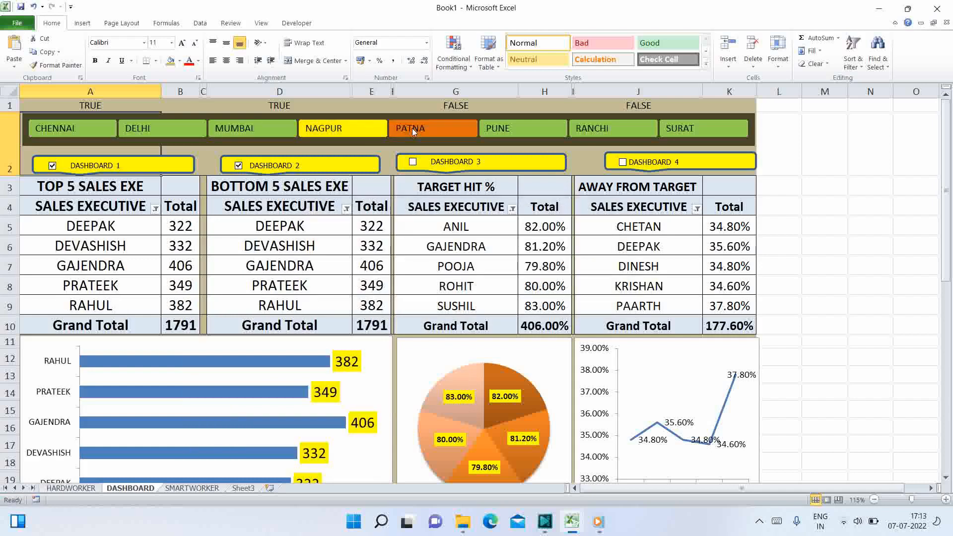
{"action": "left_click", "coordinate": [412, 162]}
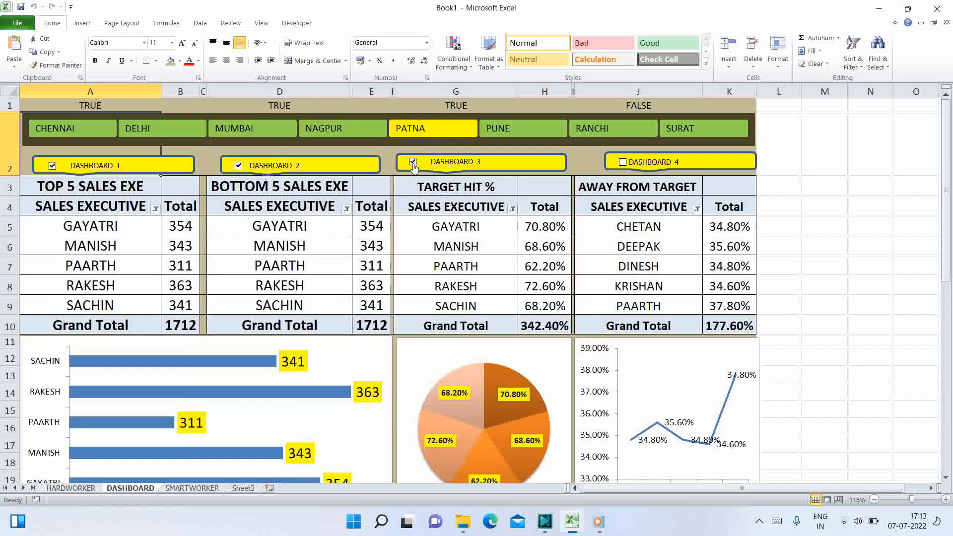
{"action": "left_click", "coordinate": [623, 164]}
With all four dashboards checked, test the REGION slicer with PUNE, NAGPUR, MUMBAI, DELHI, PATNA, RANCHI and SURAT, ending on PUNE.
{"action": "left_click", "coordinate": [509, 129]}
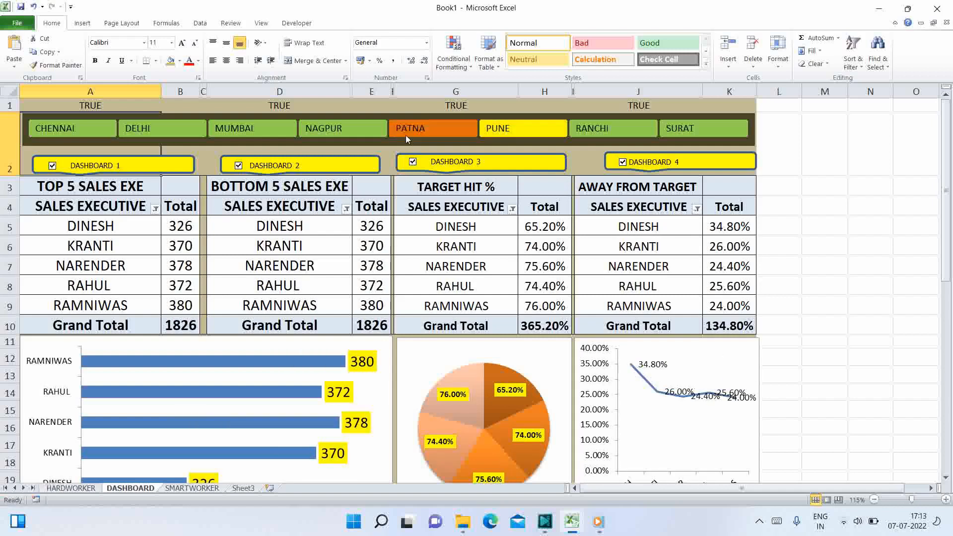
{"action": "left_click", "coordinate": [359, 135]}
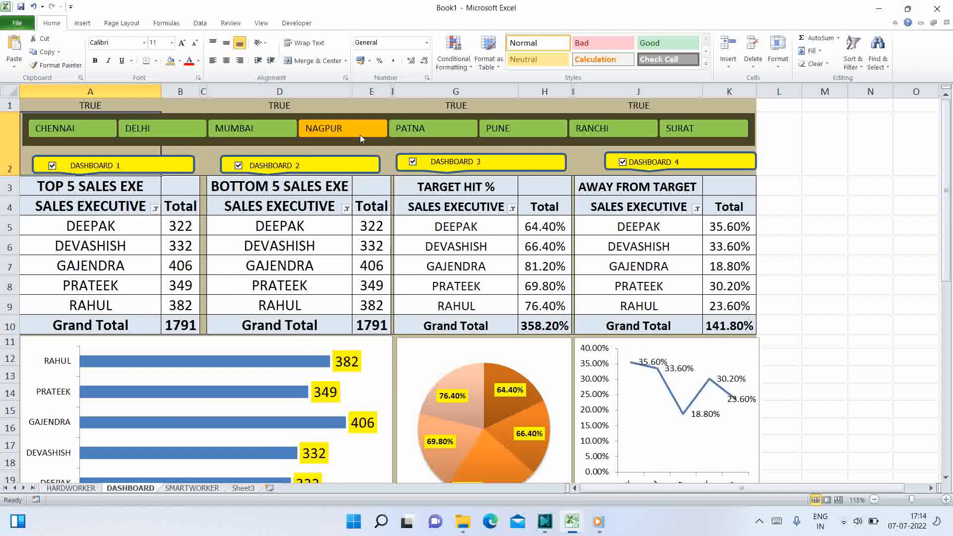
{"action": "left_click", "coordinate": [245, 129]}
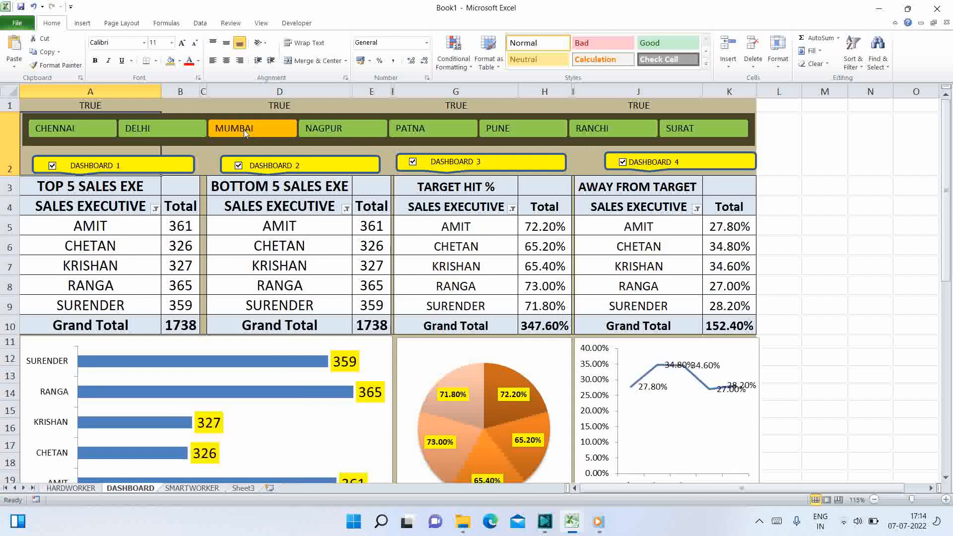
{"action": "left_click", "coordinate": [146, 125]}
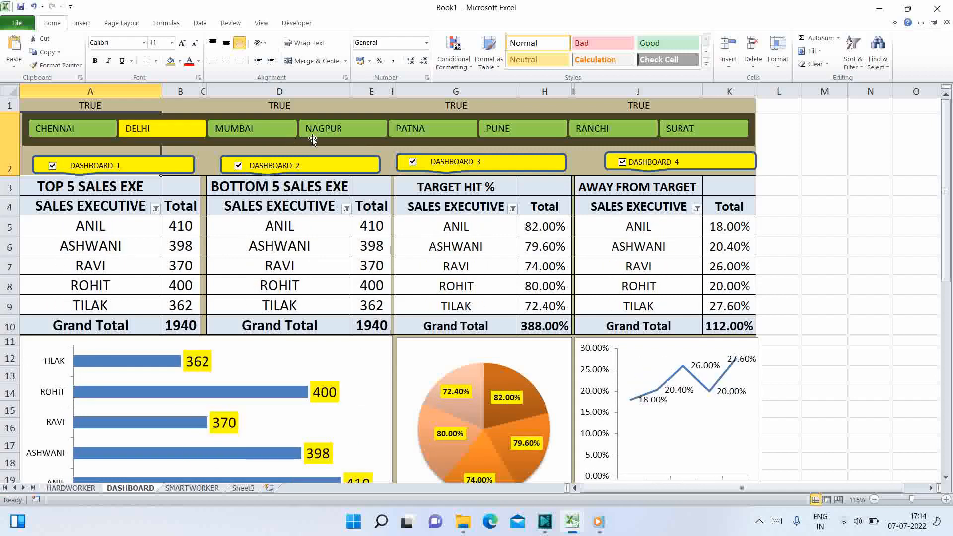
{"action": "left_click", "coordinate": [338, 129]}
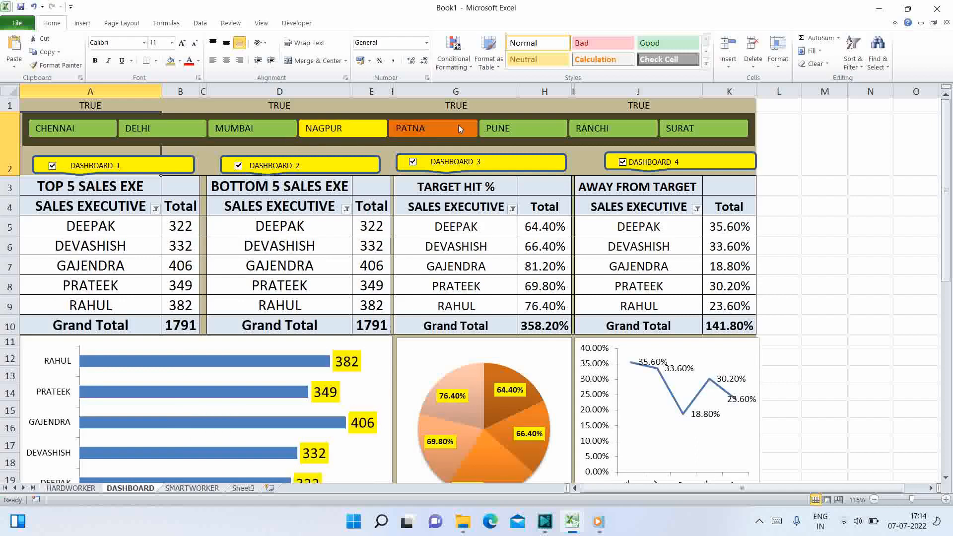
{"action": "left_click", "coordinate": [458, 128]}
{"action": "left_click", "coordinate": [525, 130]}
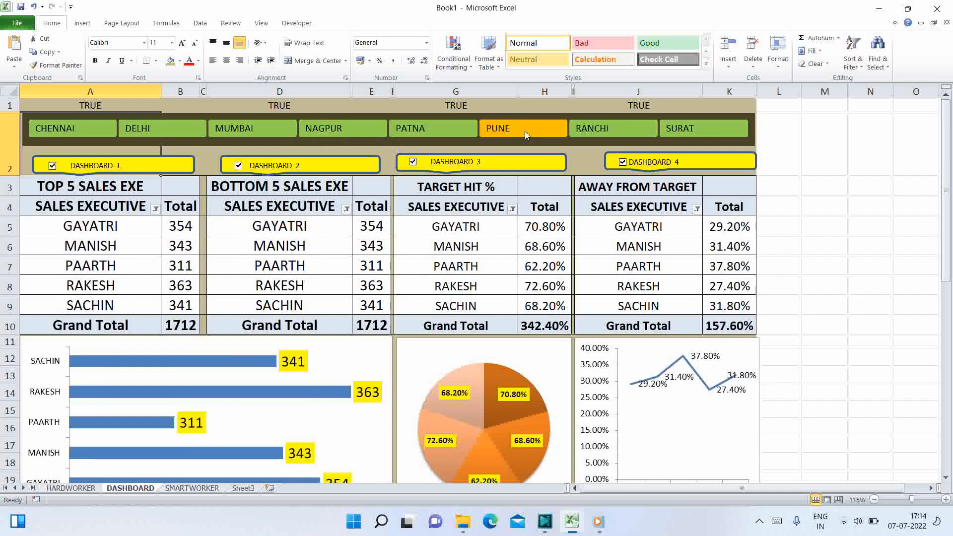
{"action": "left_click", "coordinate": [606, 132]}
{"action": "left_click", "coordinate": [693, 127]}
{"action": "left_click", "coordinate": [518, 131]}
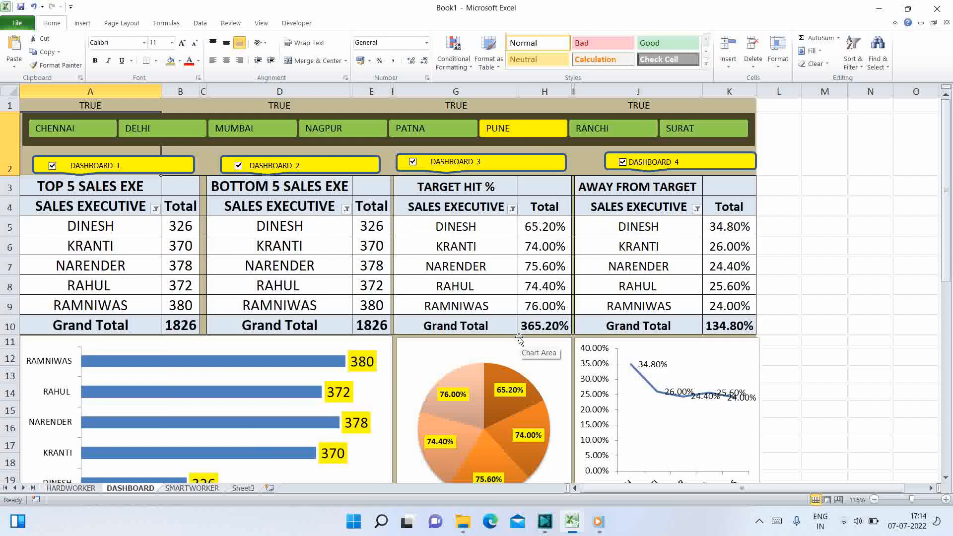
Uncheck DASHBOARD 2 and filter the REGION slicer by NAGPUR, PATNA and PUNE in turn.
{"action": "left_click", "coordinate": [239, 165]}
{"action": "left_click", "coordinate": [345, 128]}
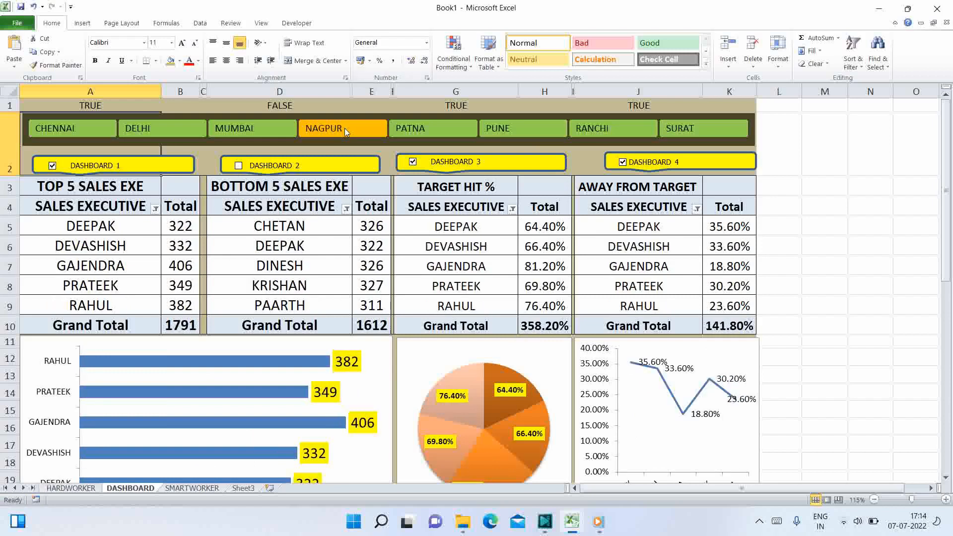
{"action": "left_click", "coordinate": [403, 130]}
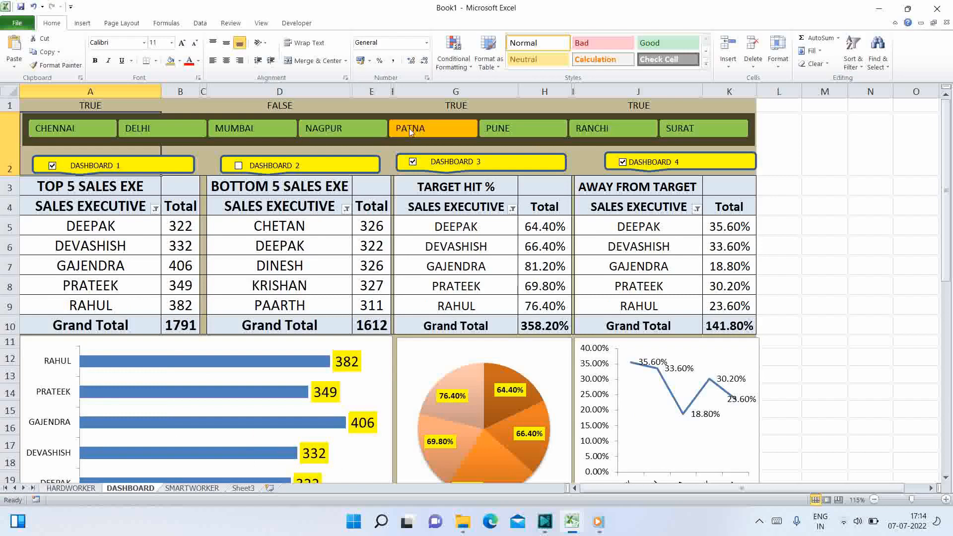
{"action": "left_click", "coordinate": [501, 132]}
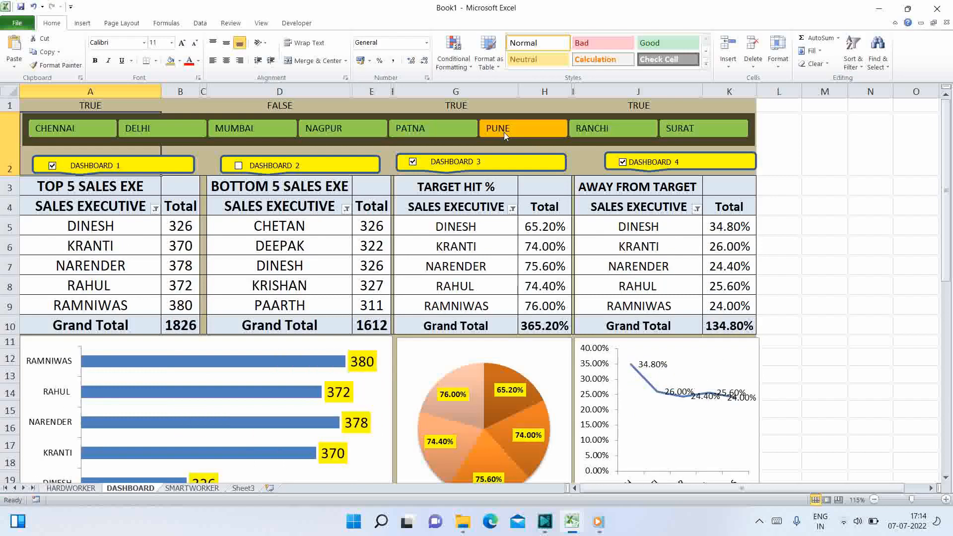
Uncheck DASHBOARD 4 and filter the REGION slicer by PATNA, NAGPUR, MUMBAI, DELHI and CHENNAI in turn.
{"action": "left_click", "coordinate": [622, 163]}
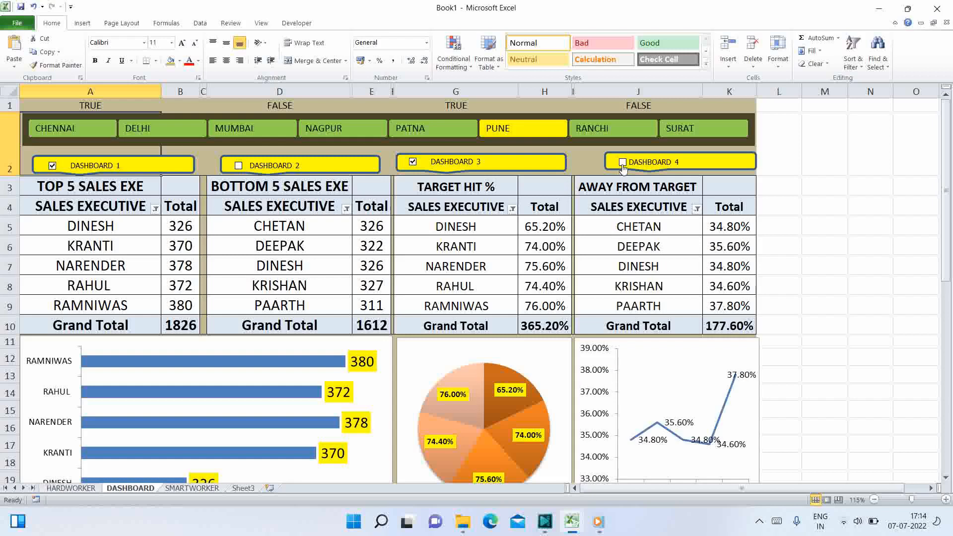
{"action": "left_click", "coordinate": [448, 132]}
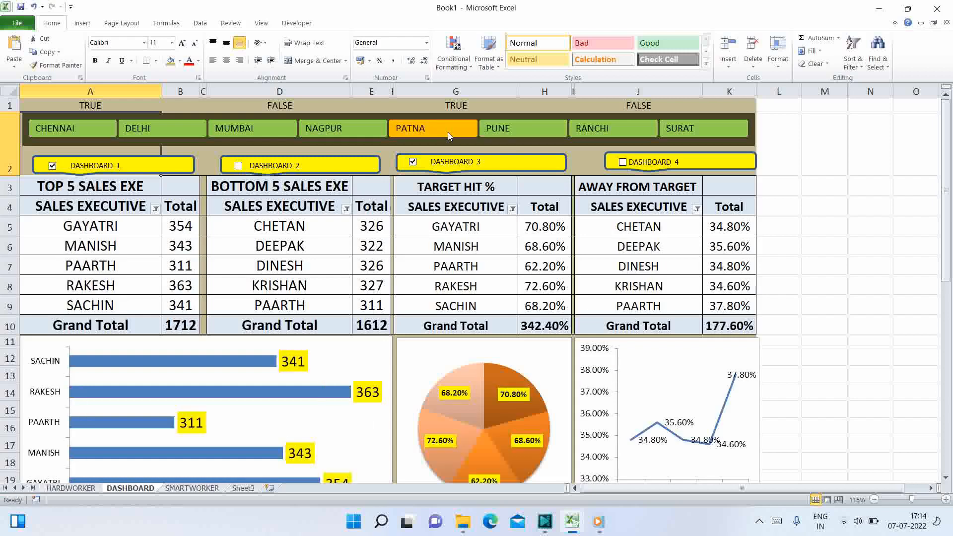
{"action": "left_click", "coordinate": [355, 133]}
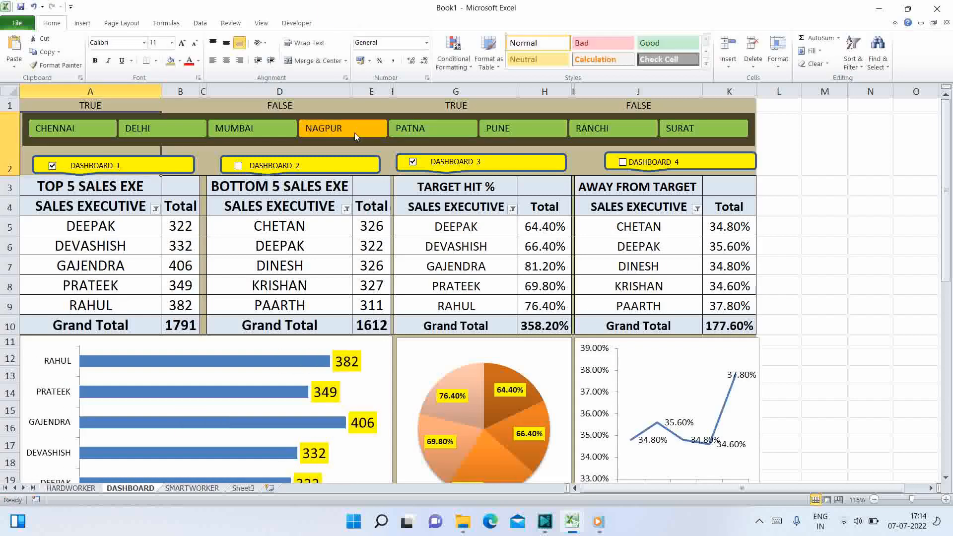
{"action": "left_click", "coordinate": [248, 132]}
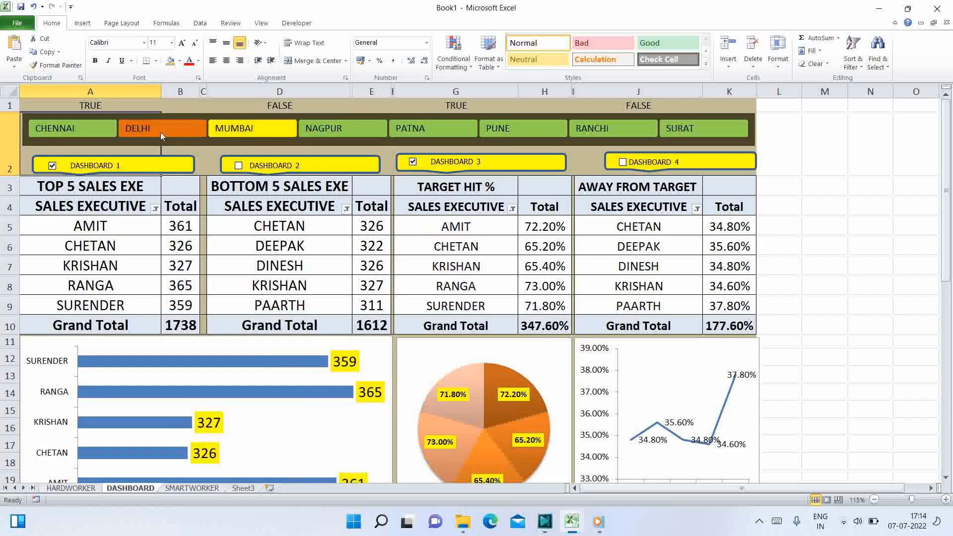
{"action": "left_click", "coordinate": [160, 132]}
{"action": "left_click", "coordinate": [84, 129]}
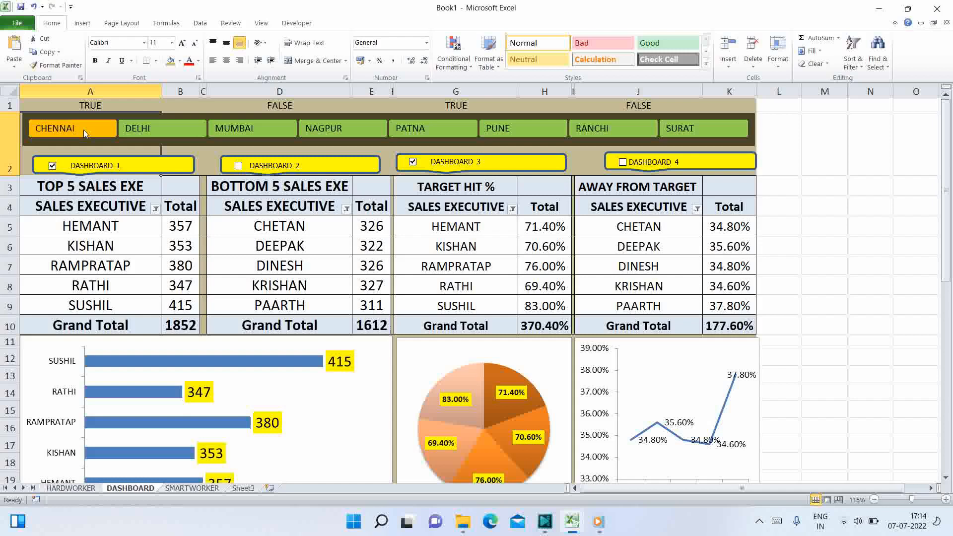
{"action": "left_click", "coordinate": [158, 163]}
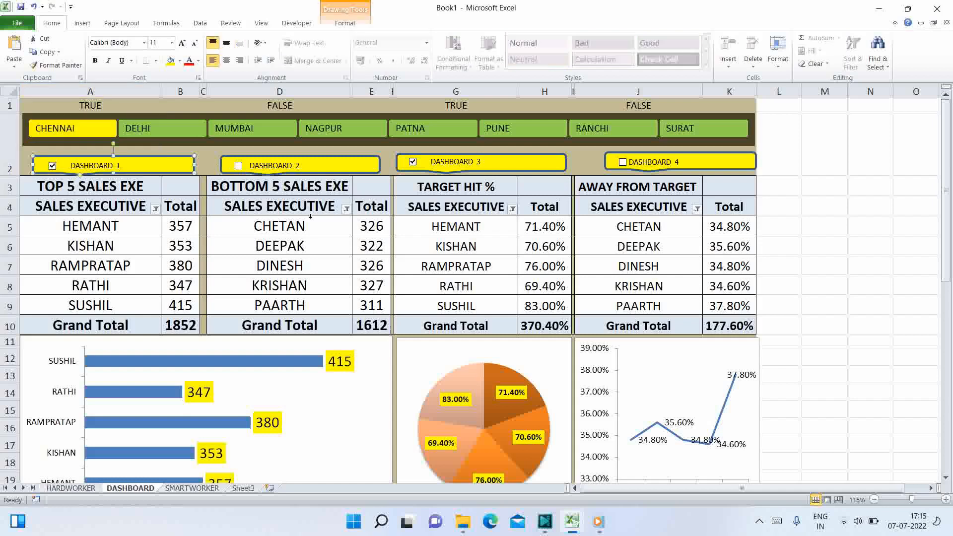